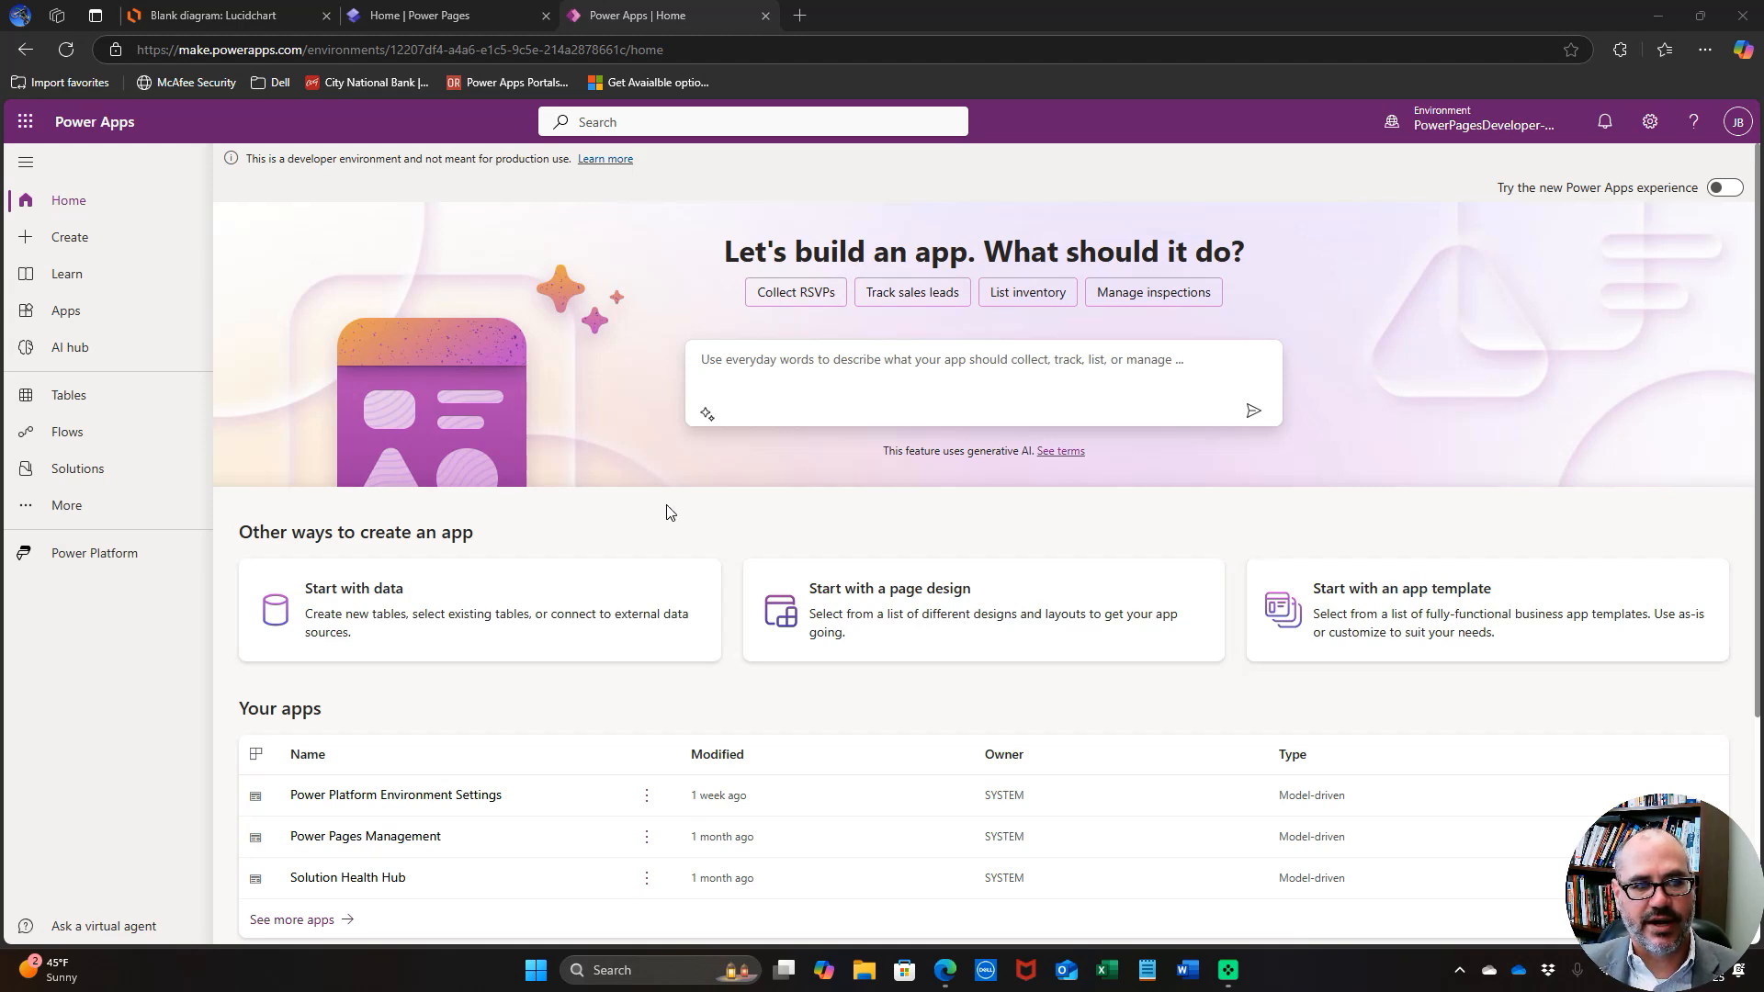
Examine the Power Platform product links and the web addresses of the Power Apps and Power Pages maker sites.
click(128, 558)
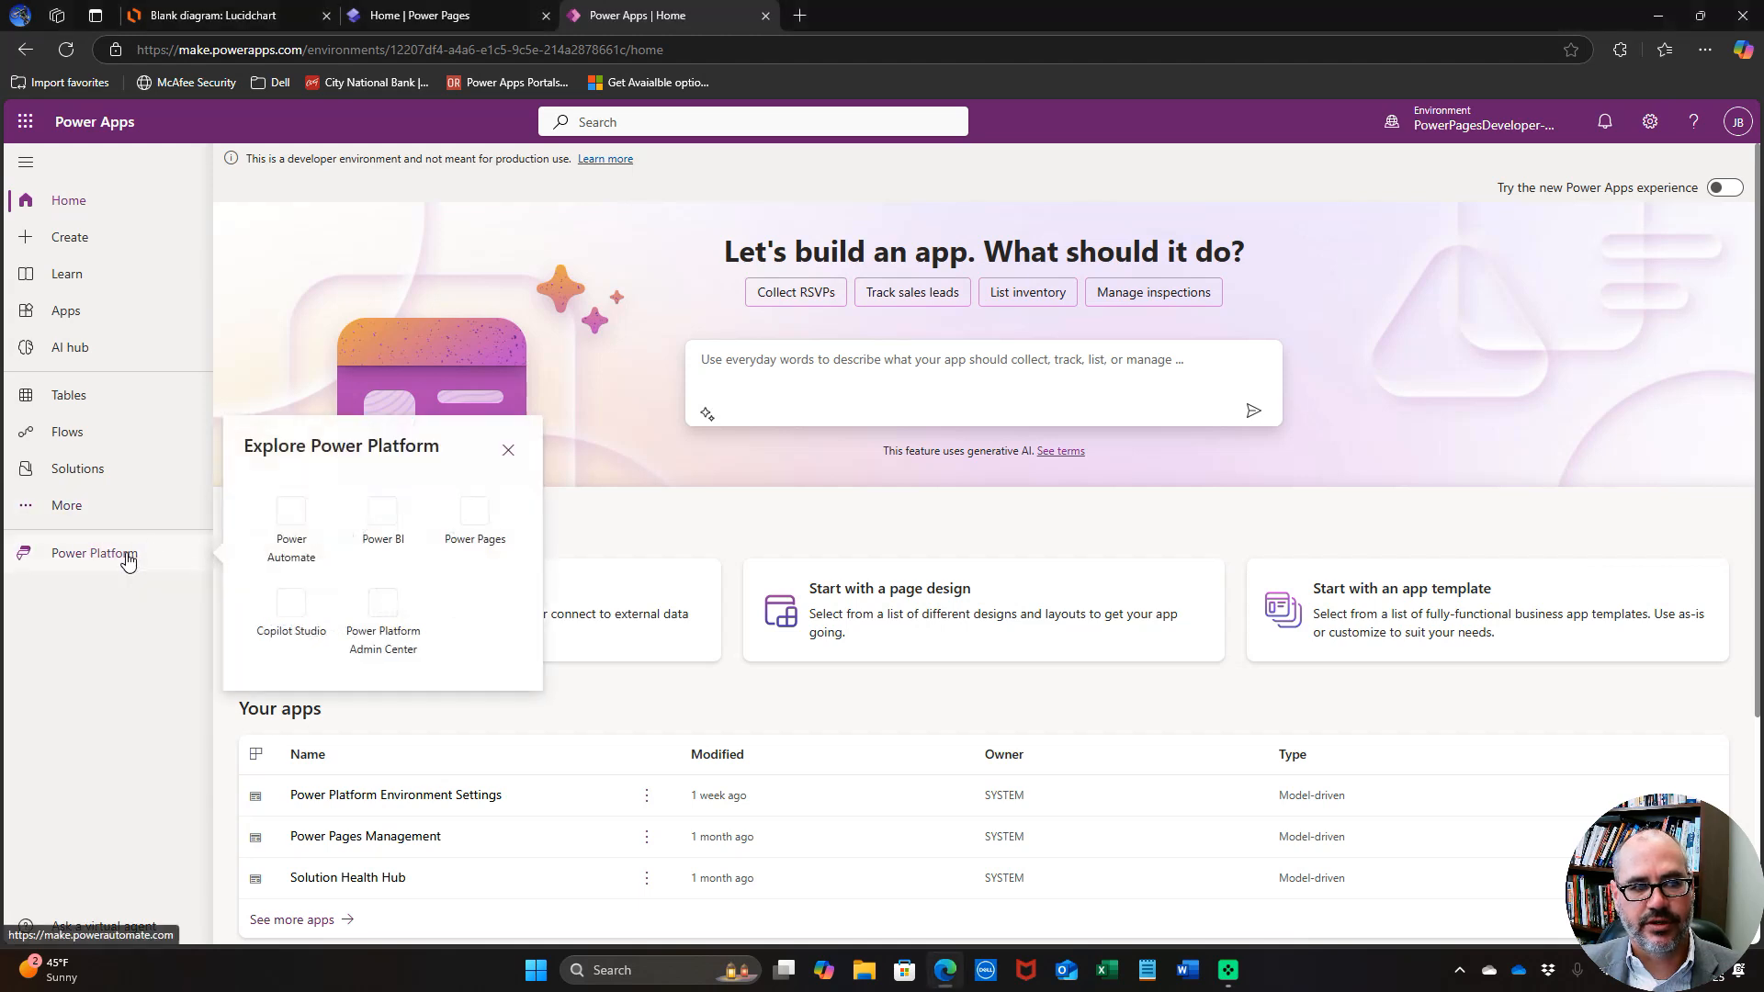
click(213, 49)
click(184, 48)
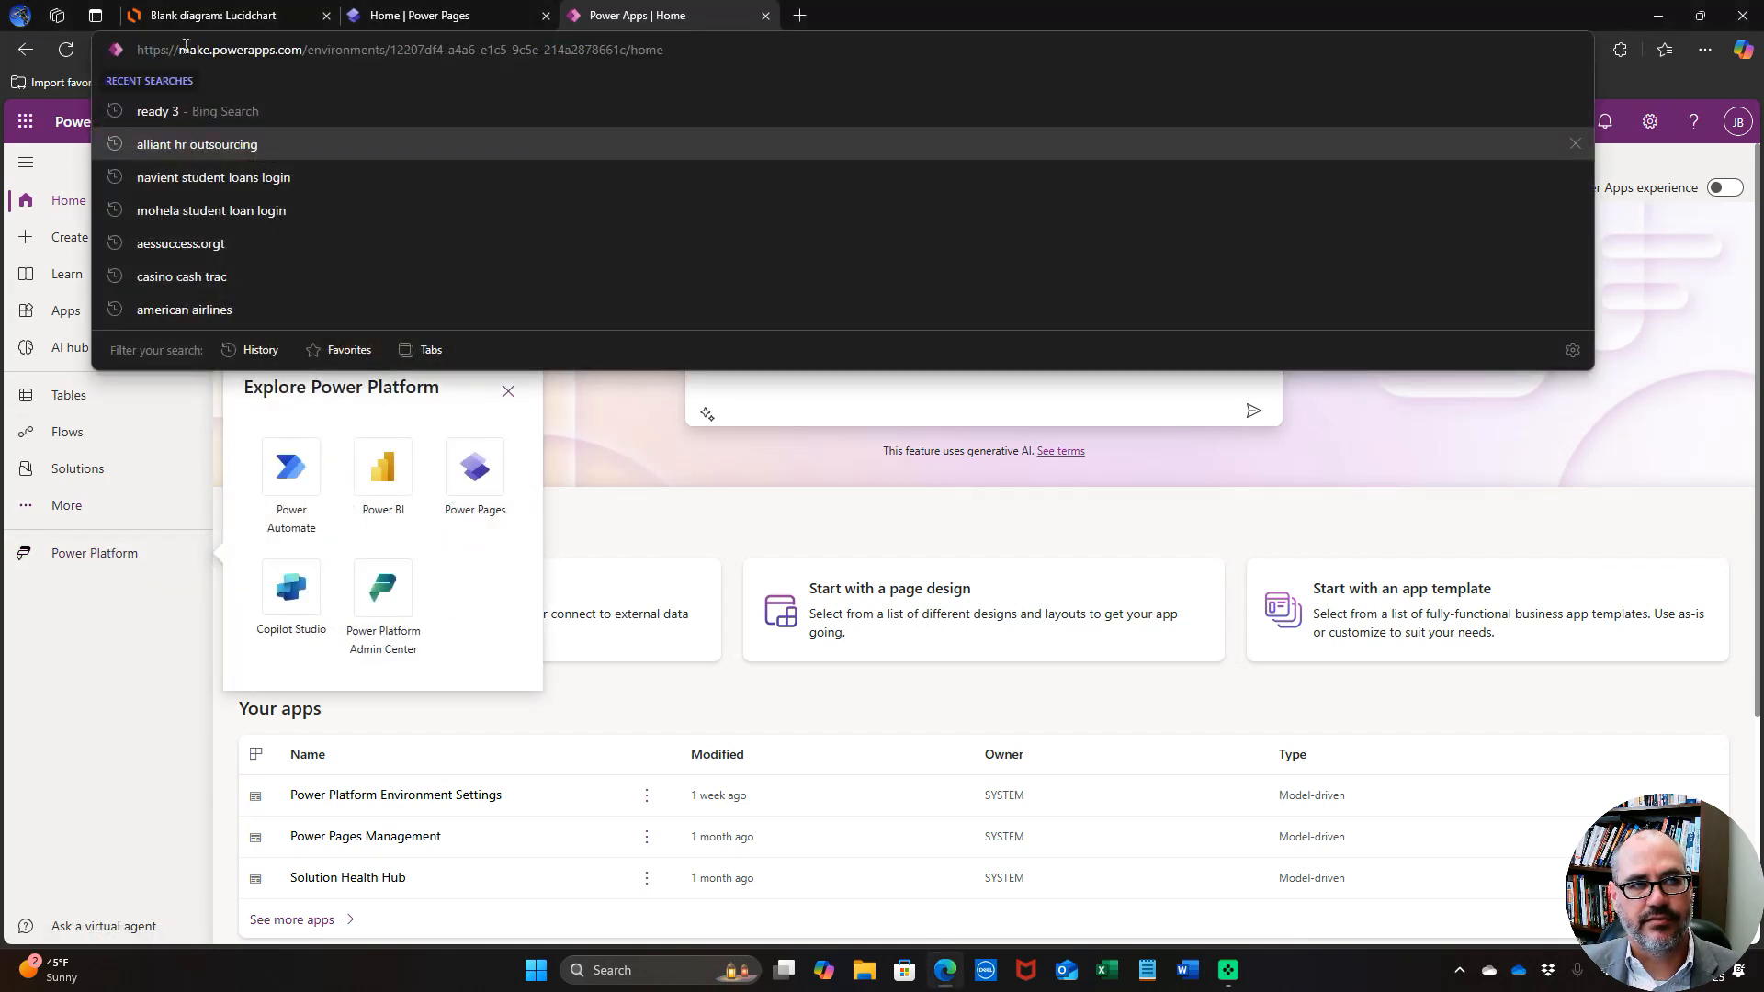
drag(180, 49, 304, 56)
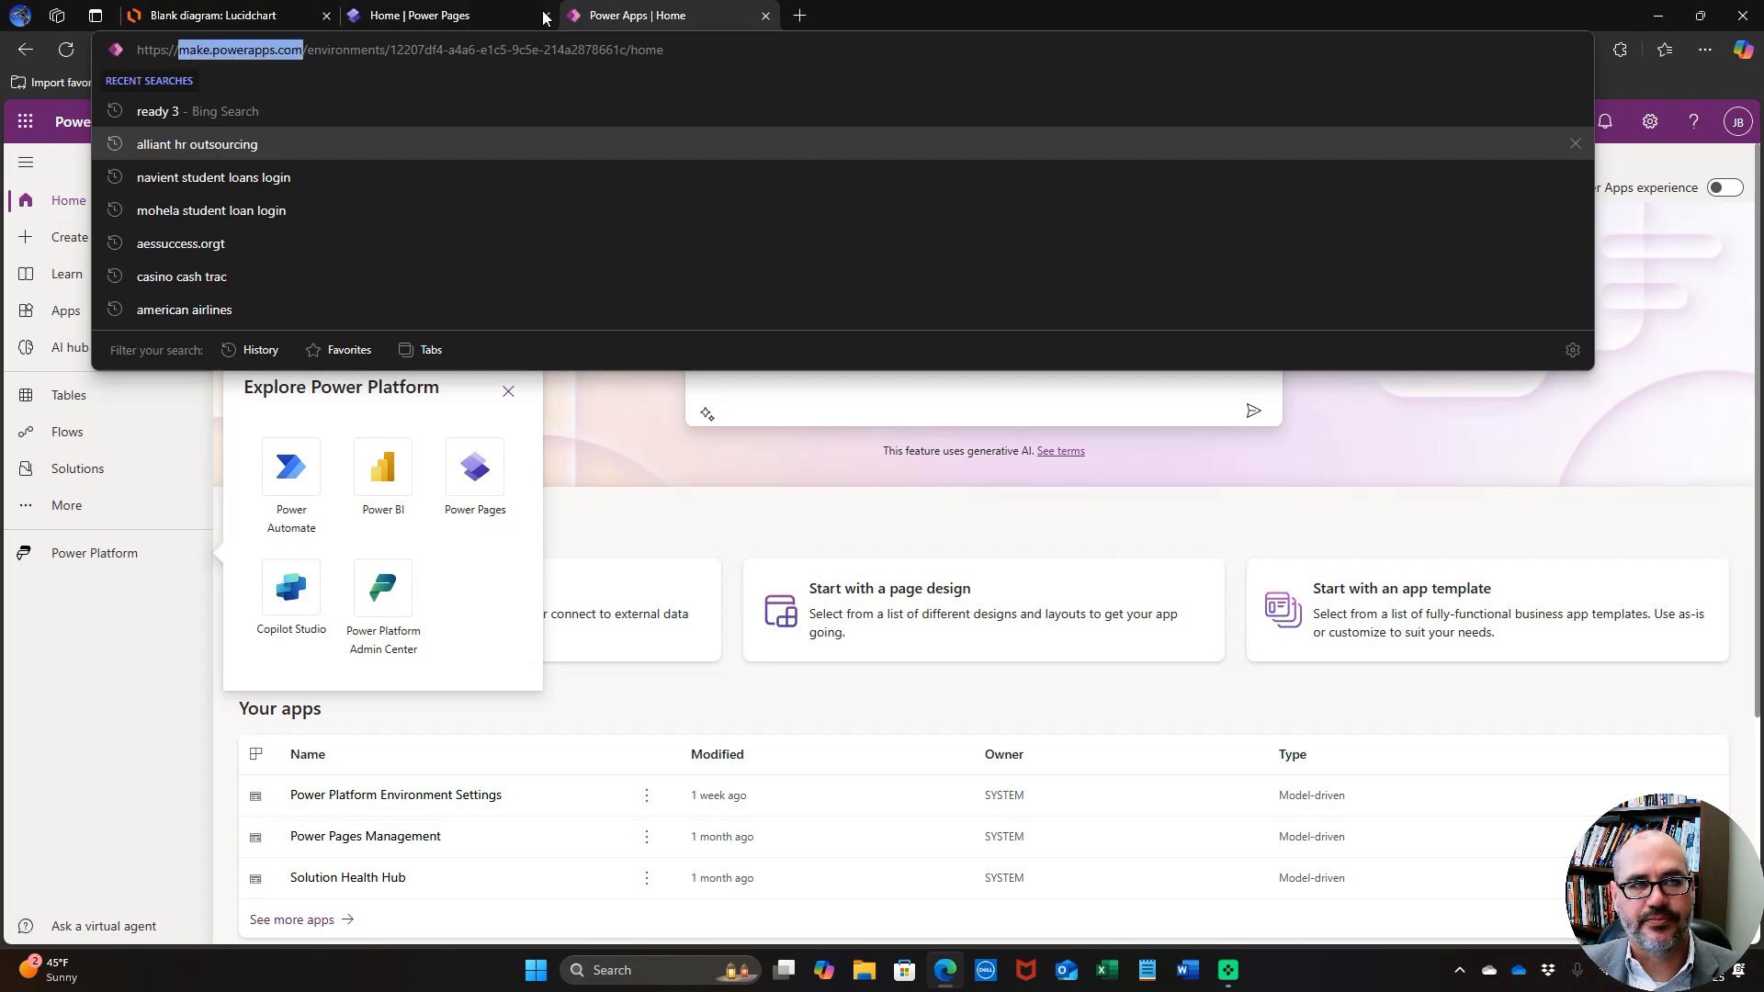
click(506, 18)
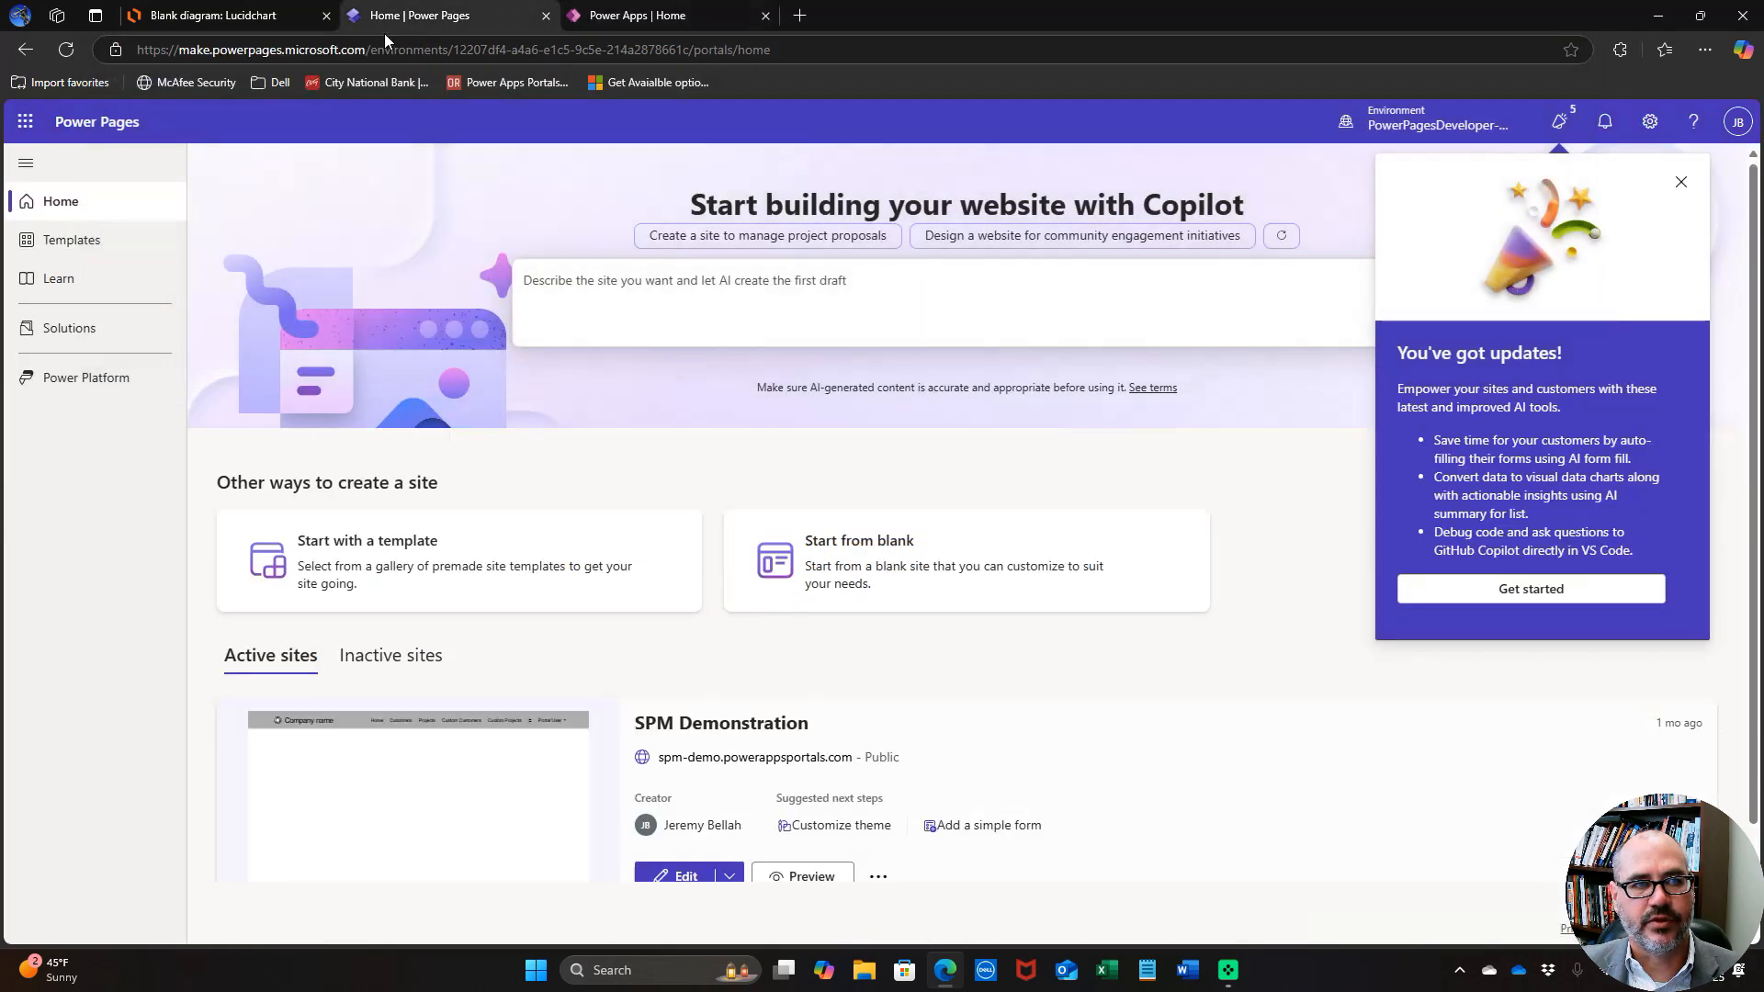
click(272, 52)
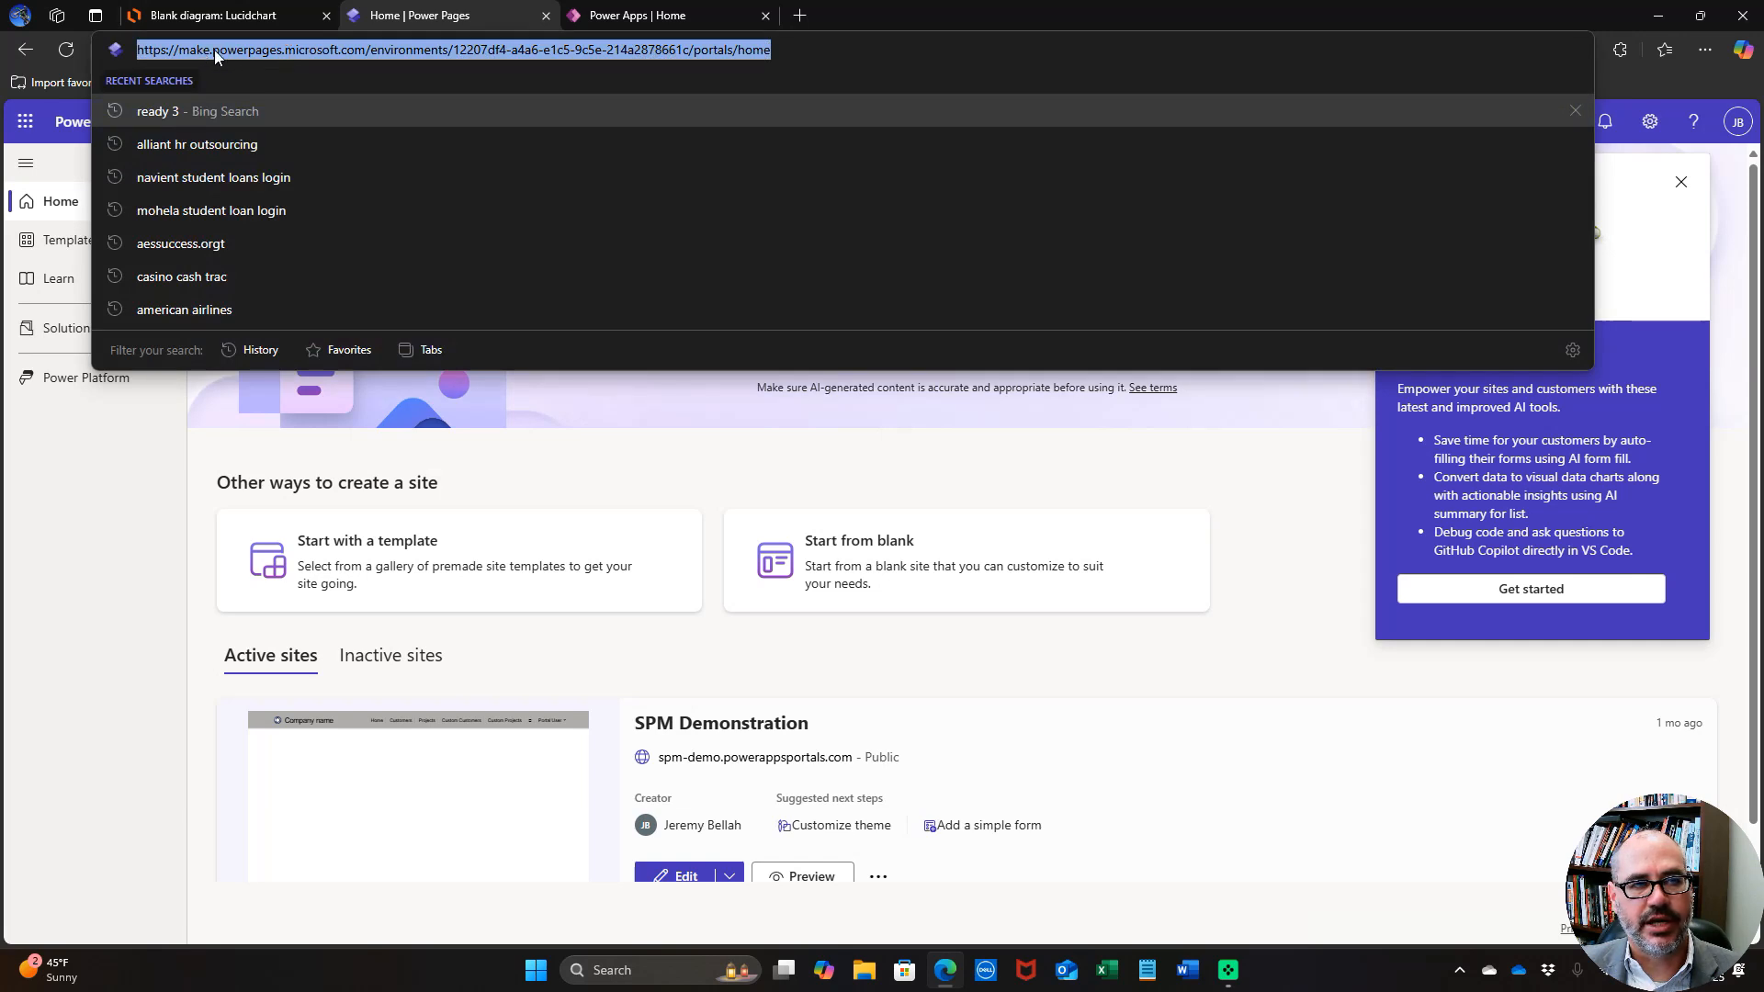
Open the Power Platform admin center from Power Apps, sign in, and go to the list of environments.
click(650, 17)
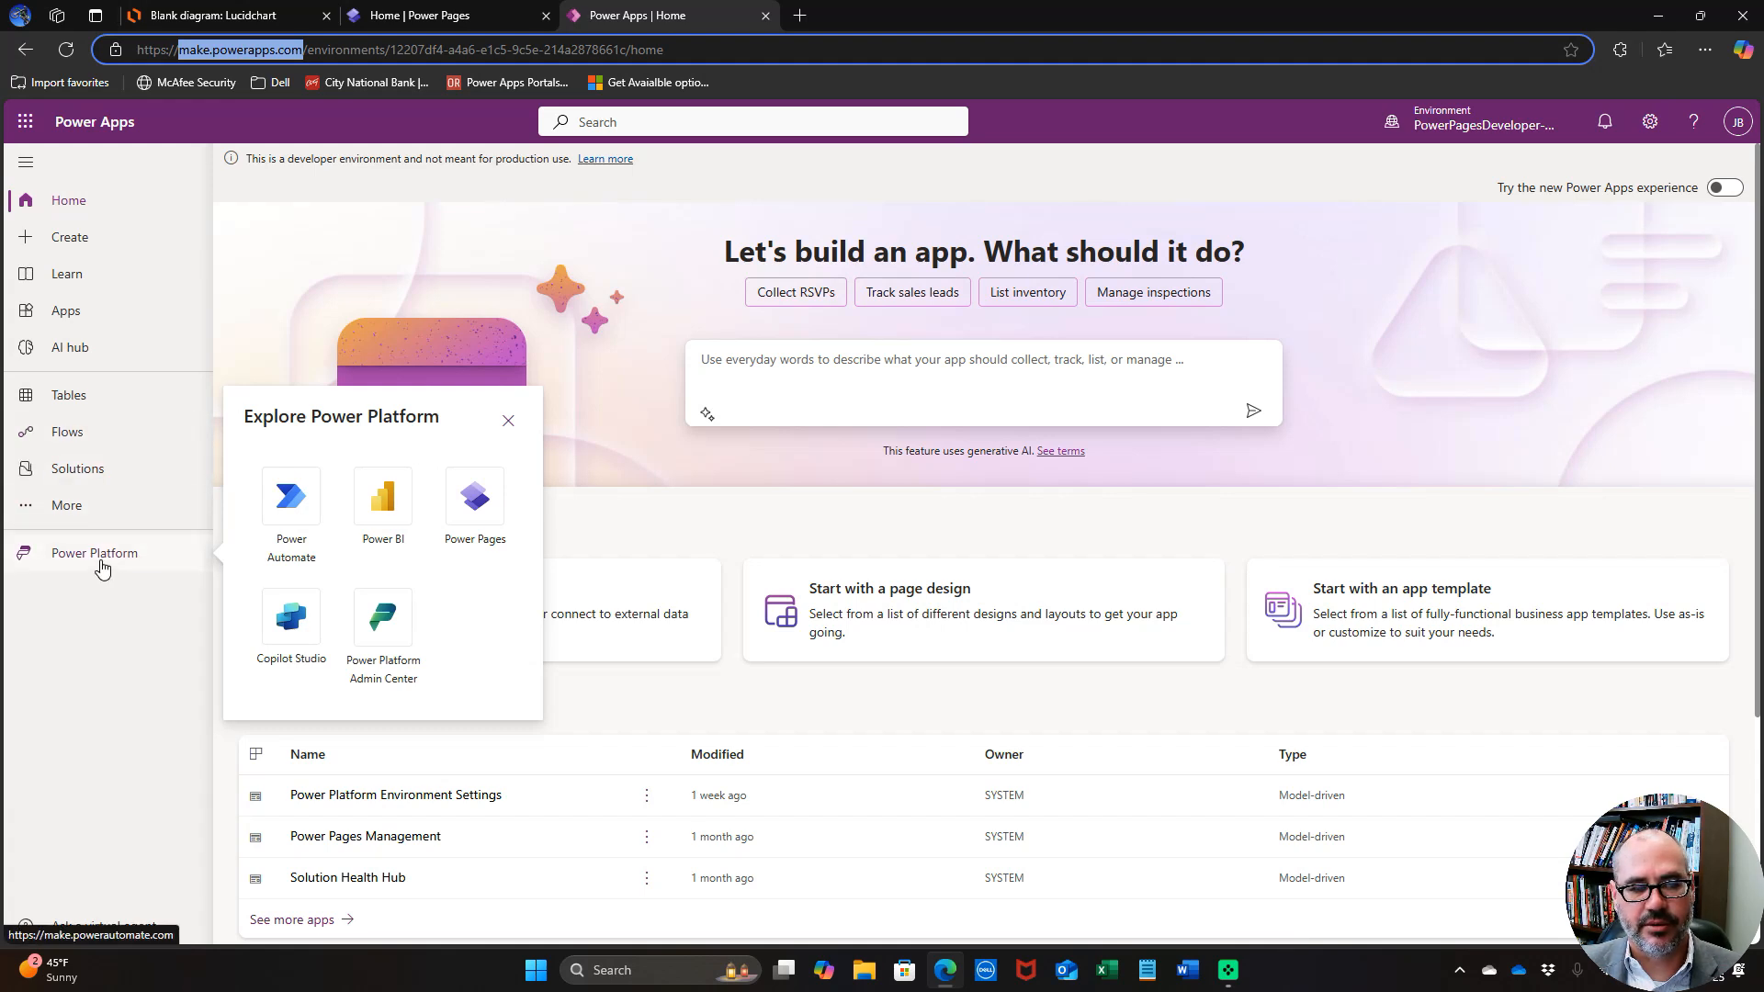
click(375, 623)
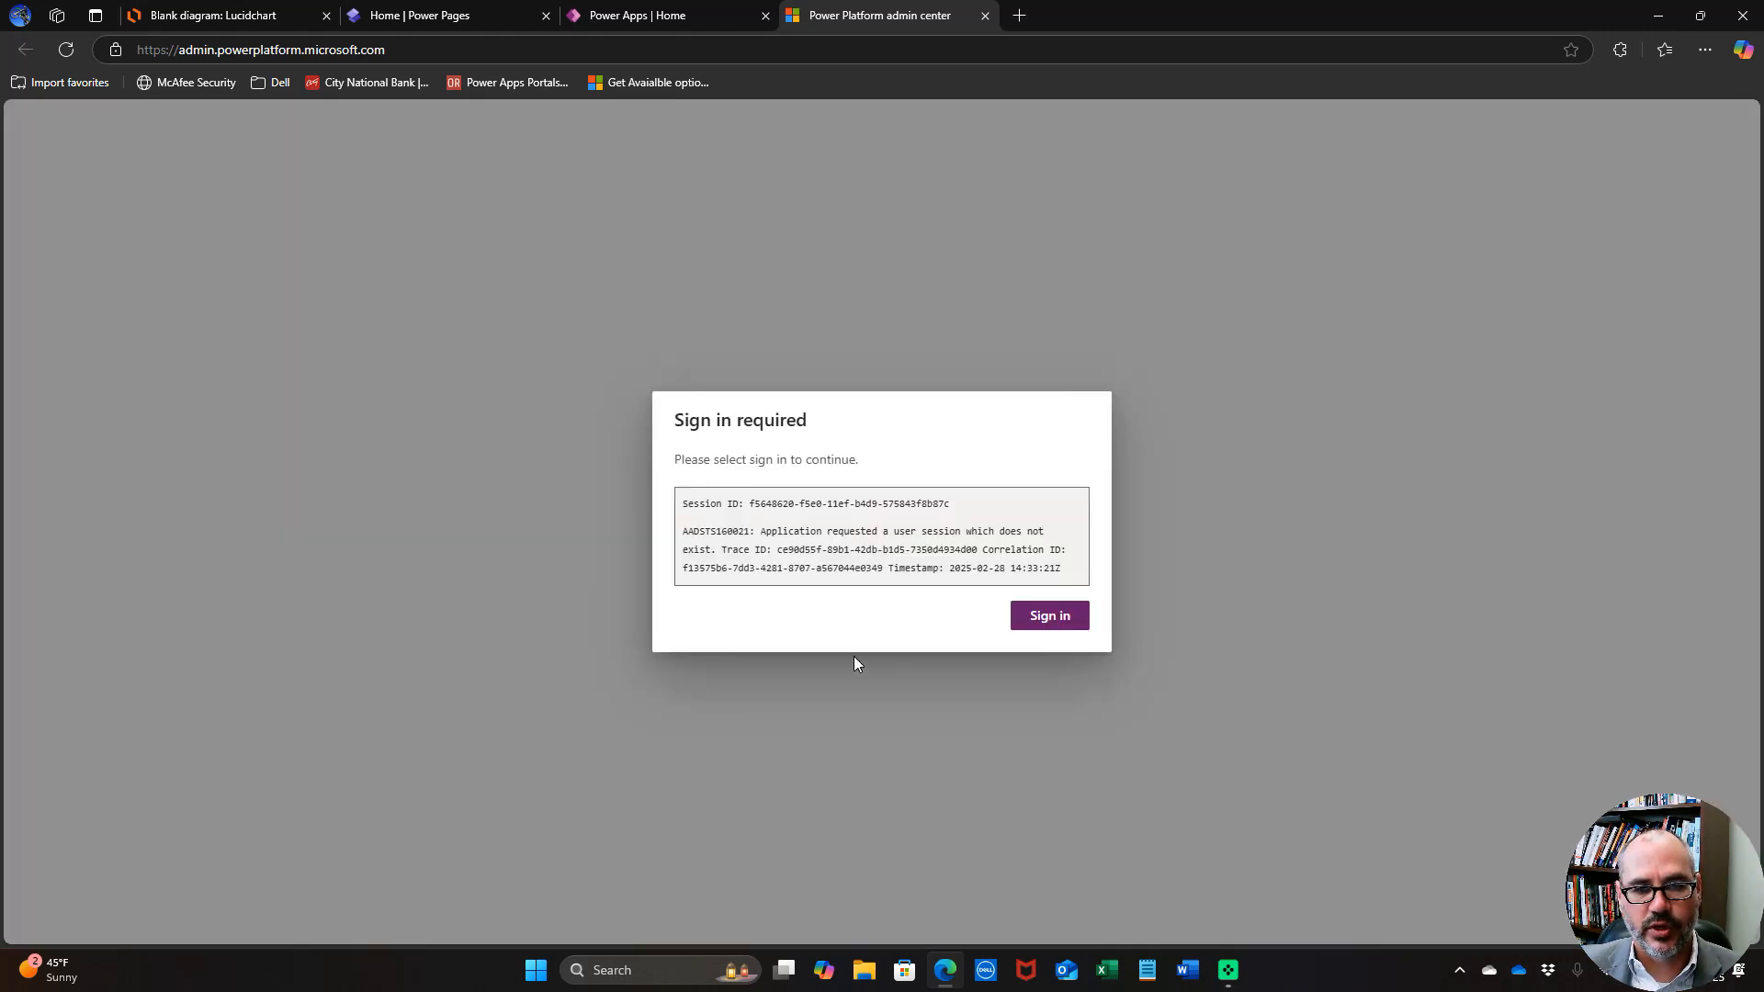
click(1044, 626)
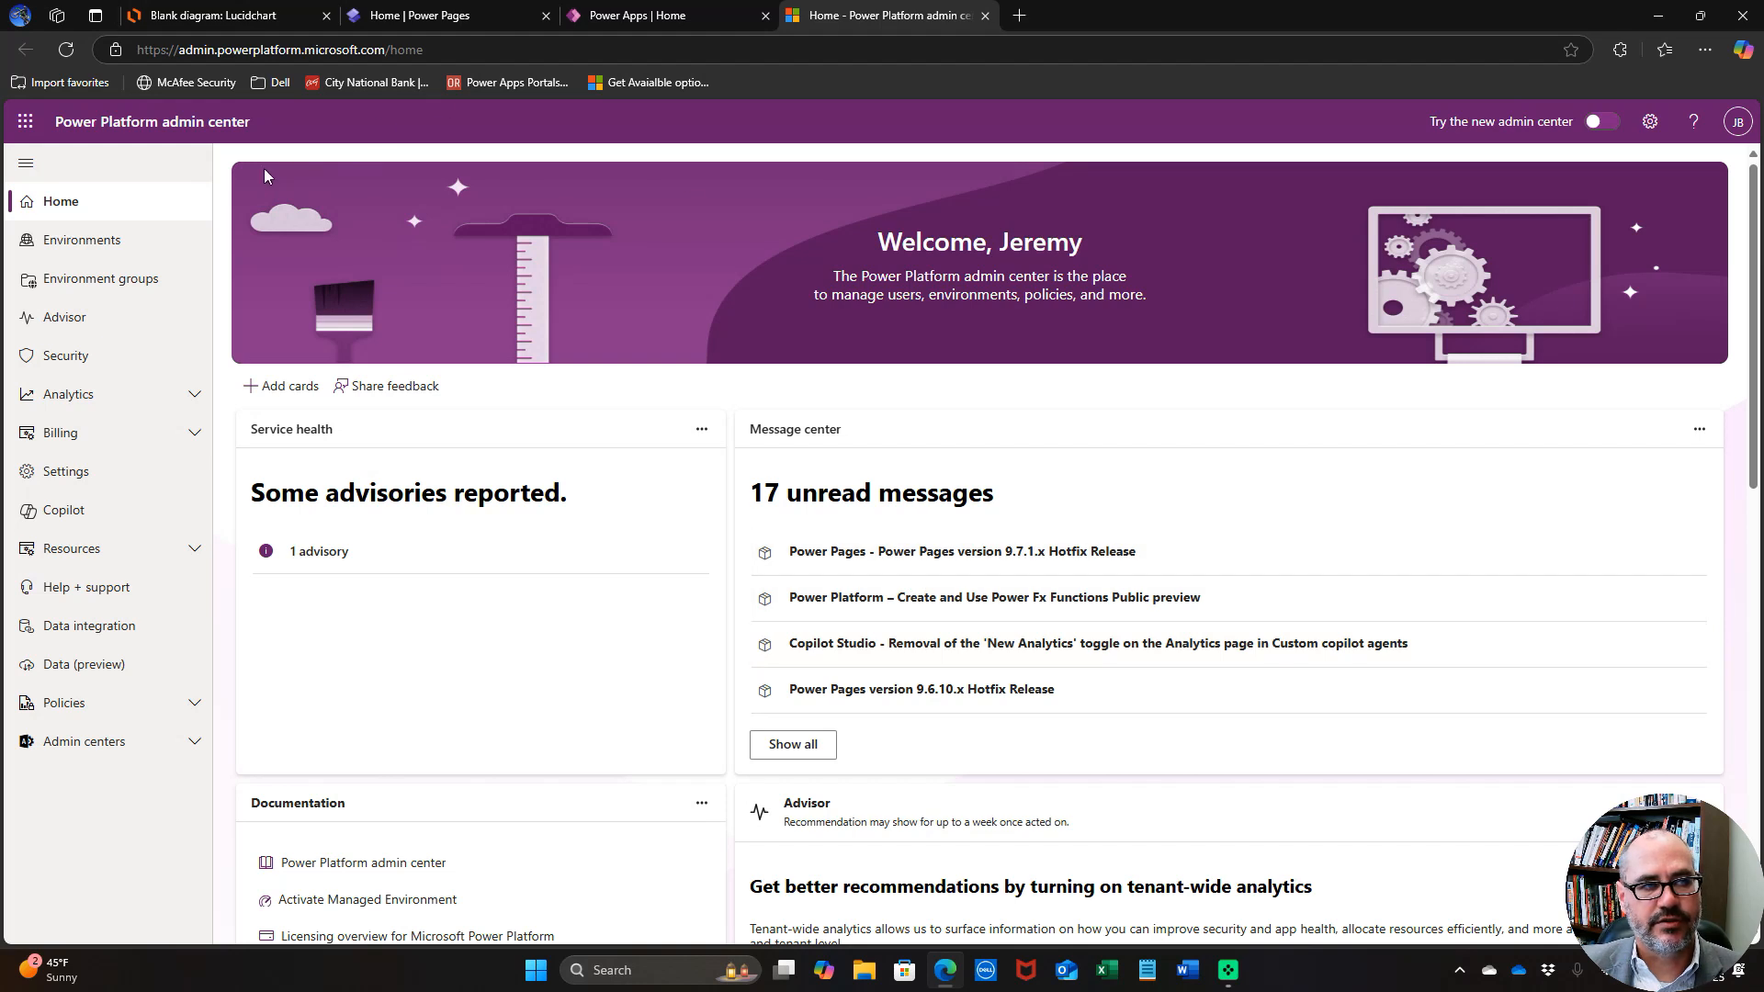
click(119, 244)
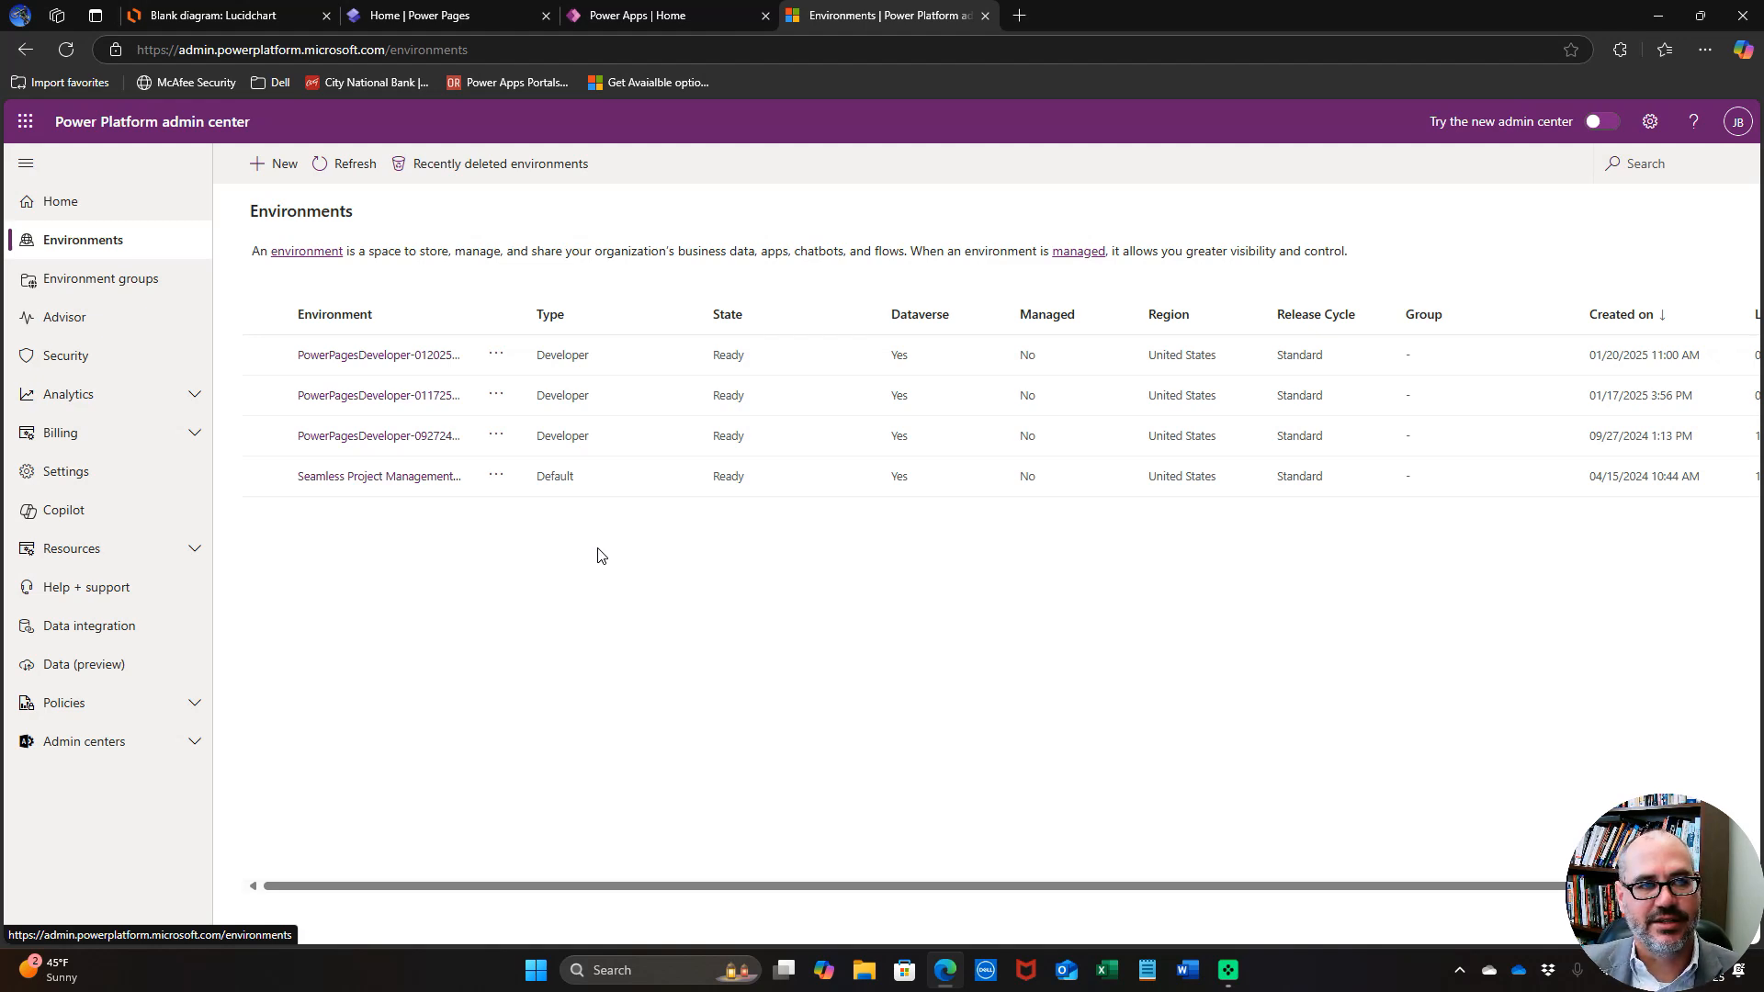
Start a new environment and name it "Demonstration Videos".
click(280, 163)
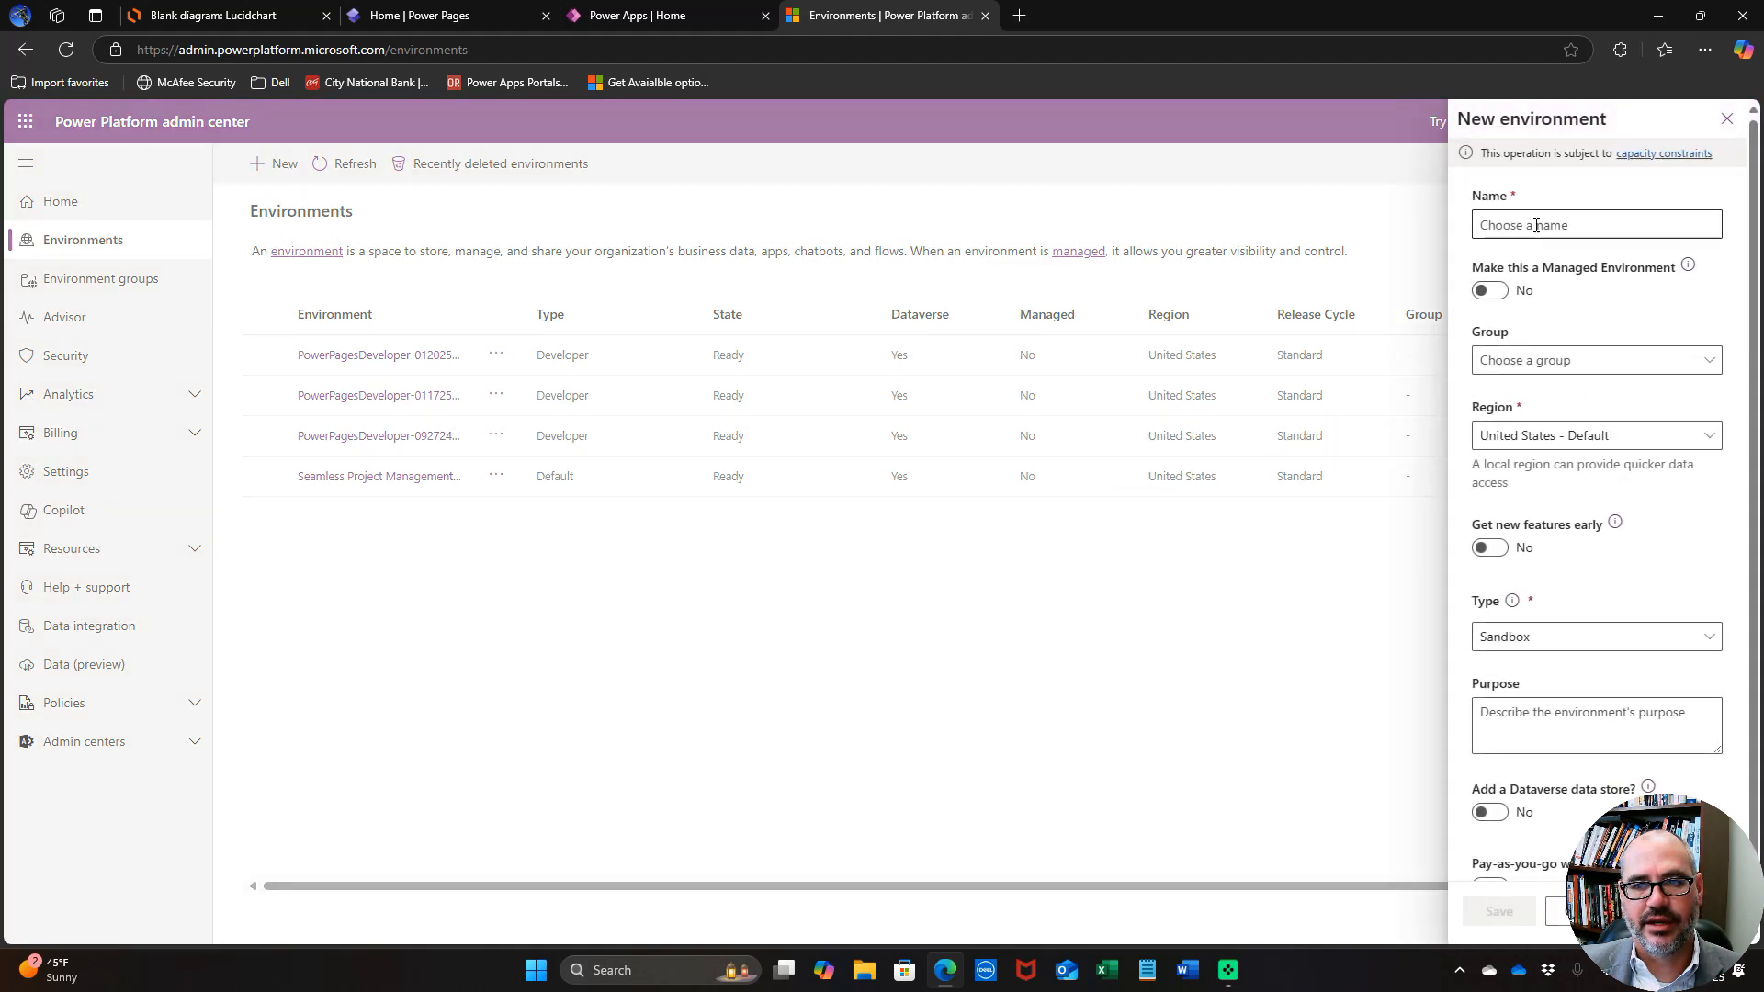
click(1537, 225)
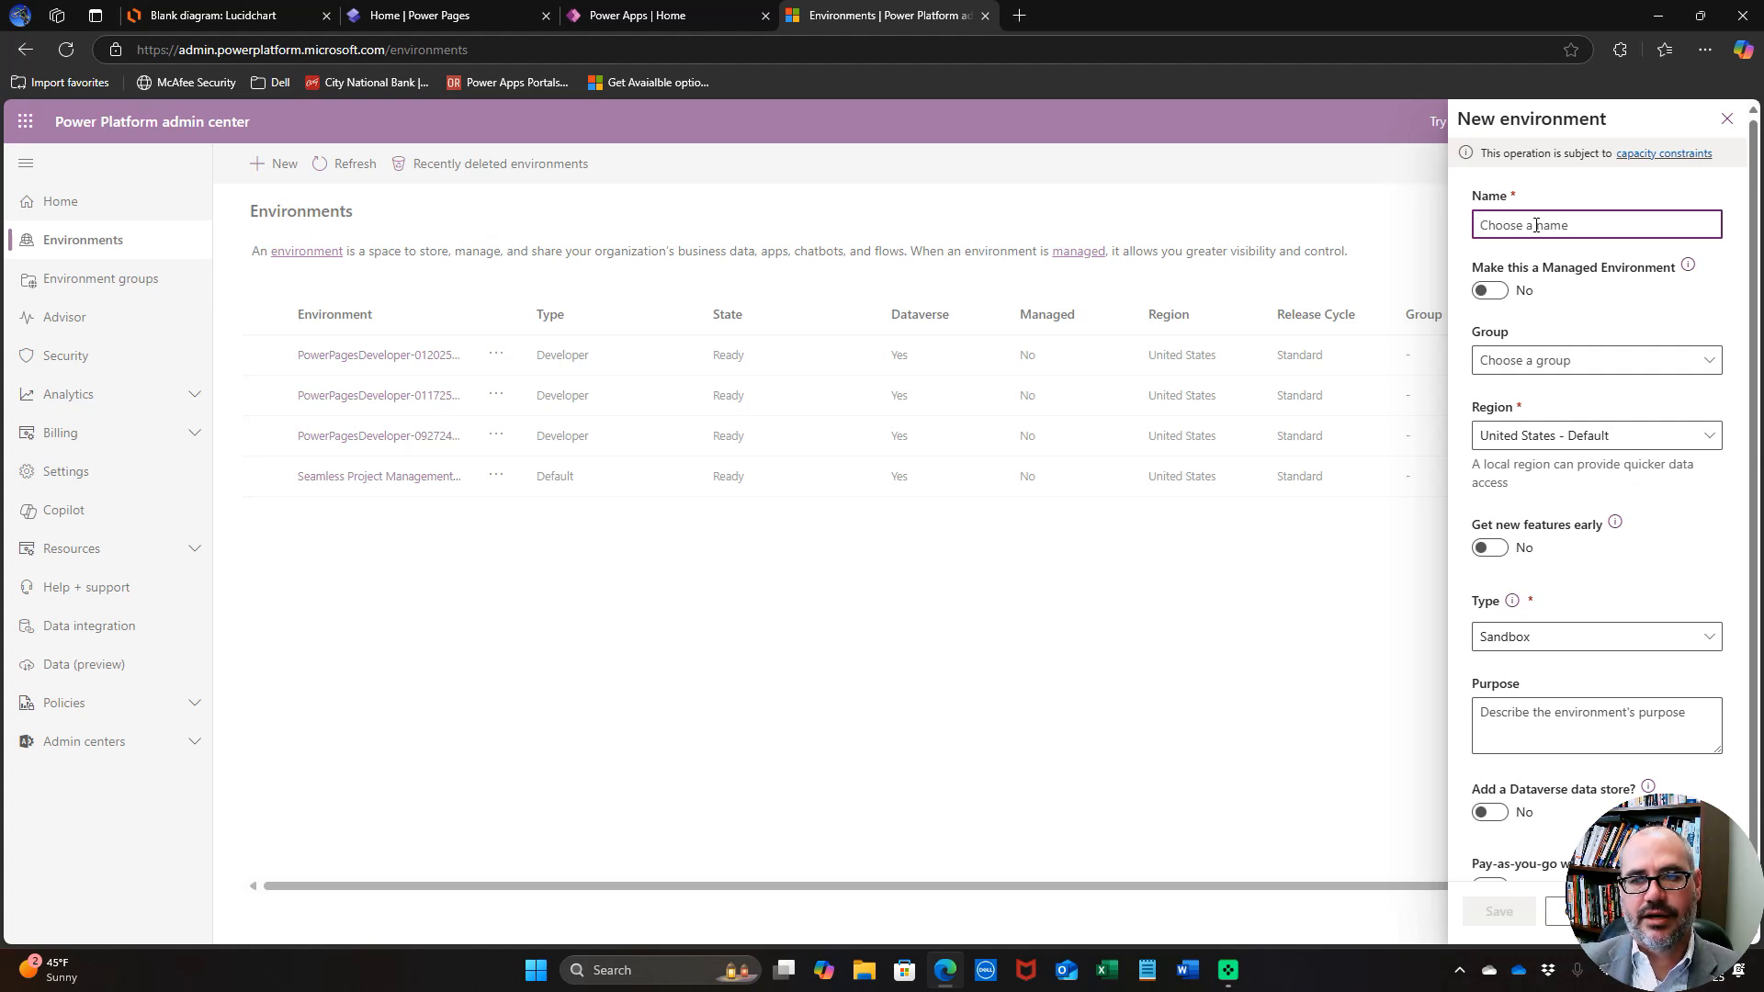
text(D)
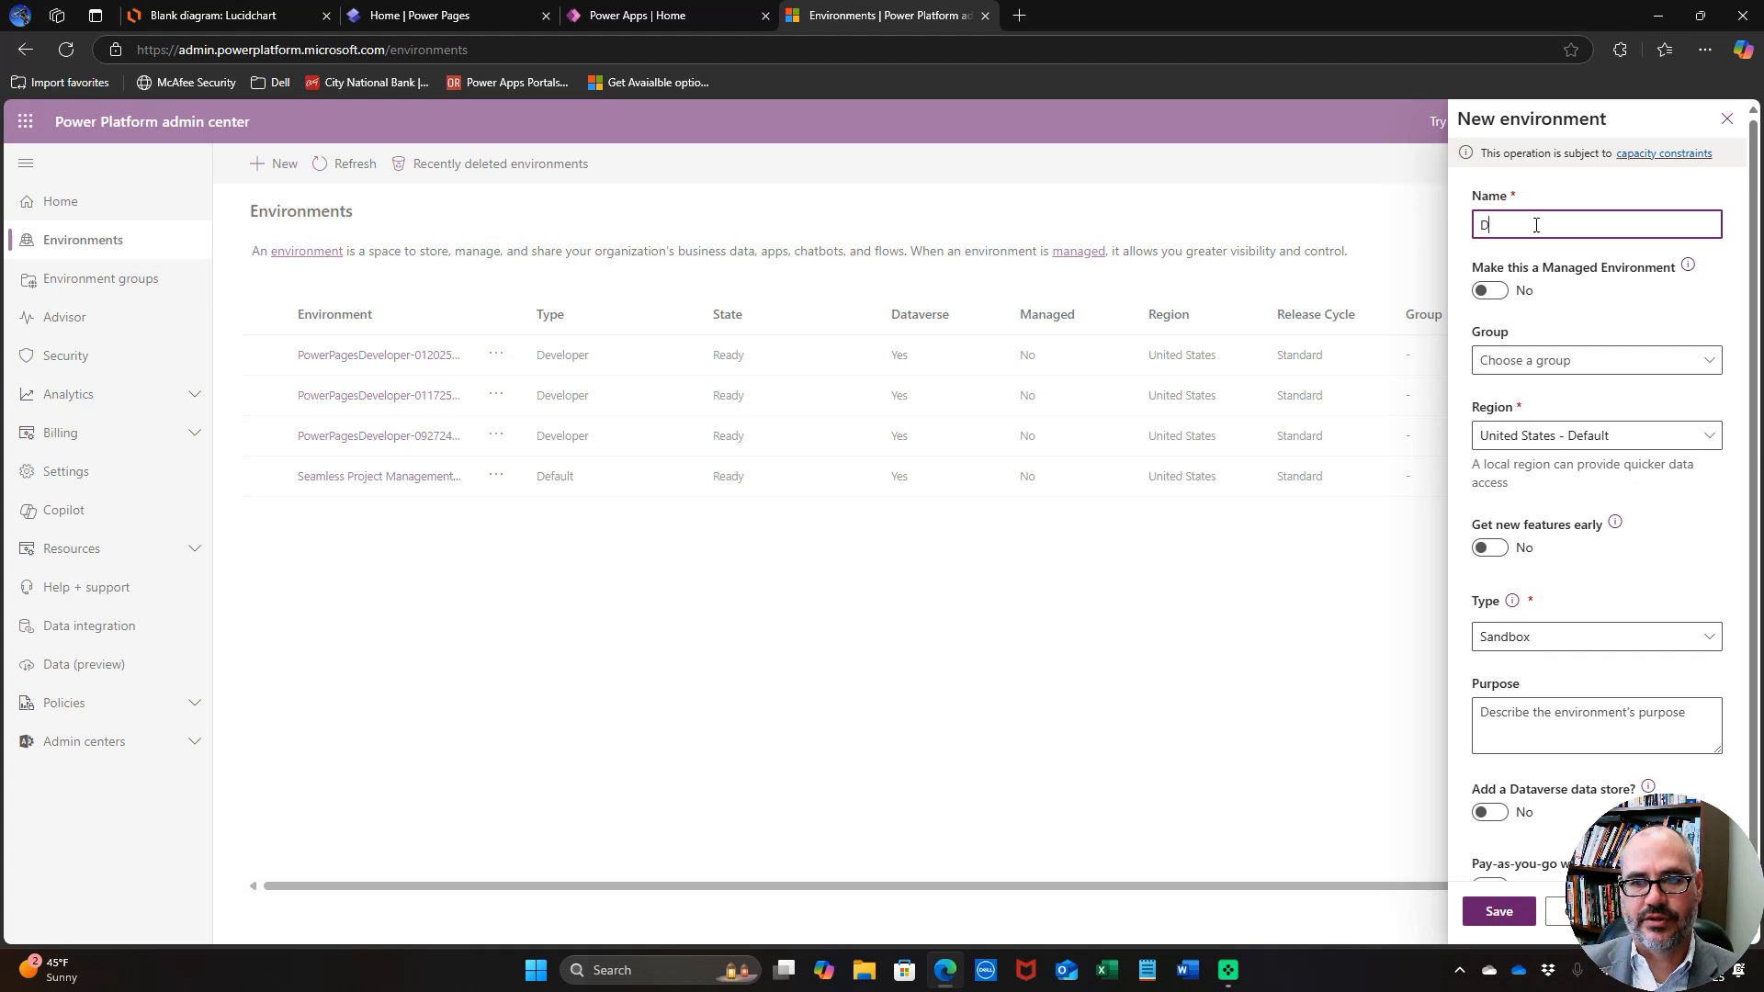
text(emonstr)
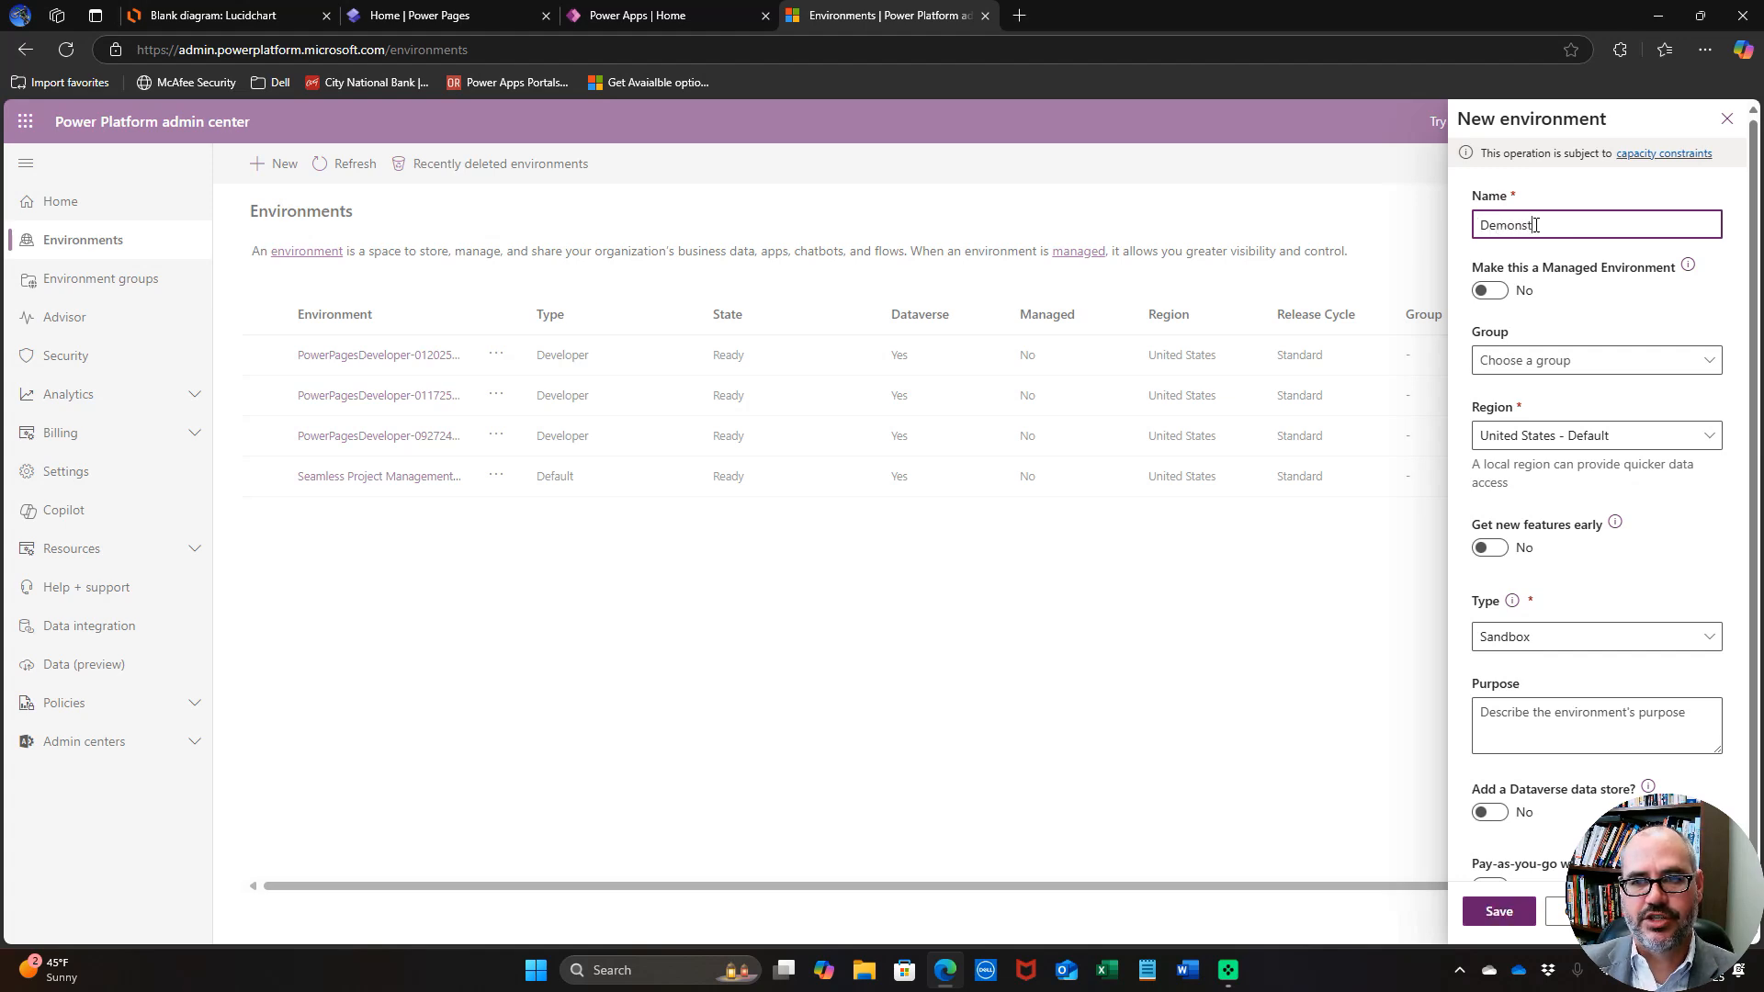
text(ation)
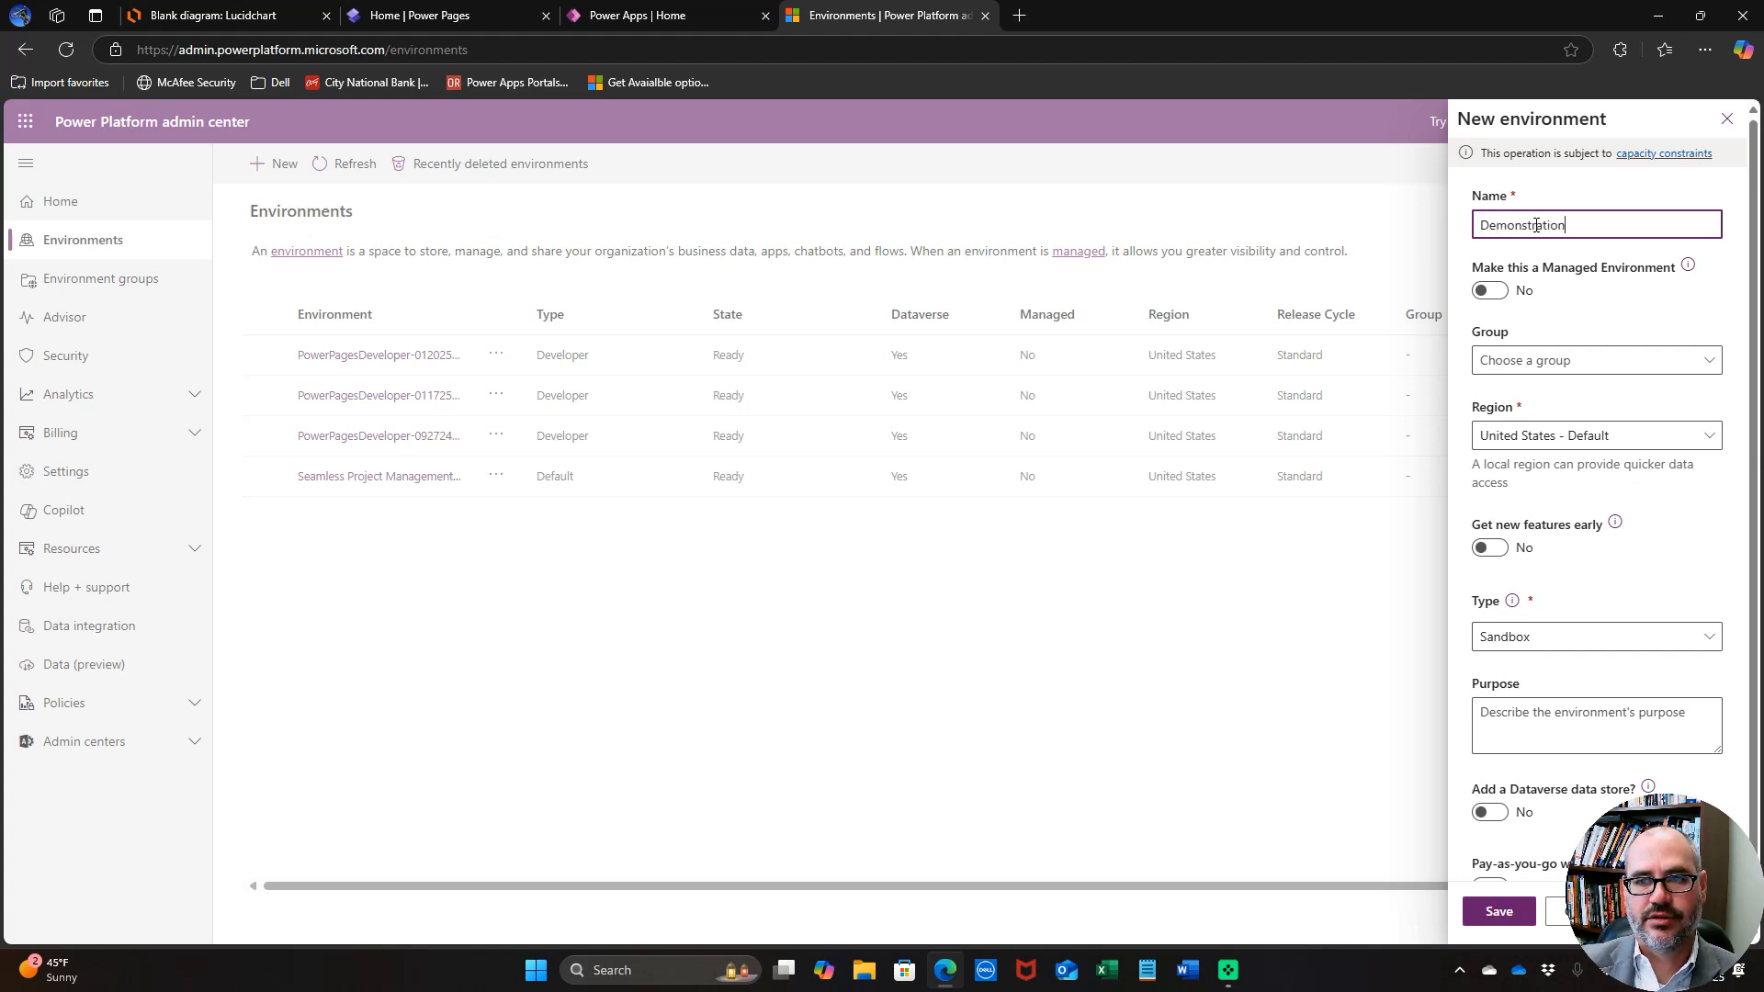
text( Videos)
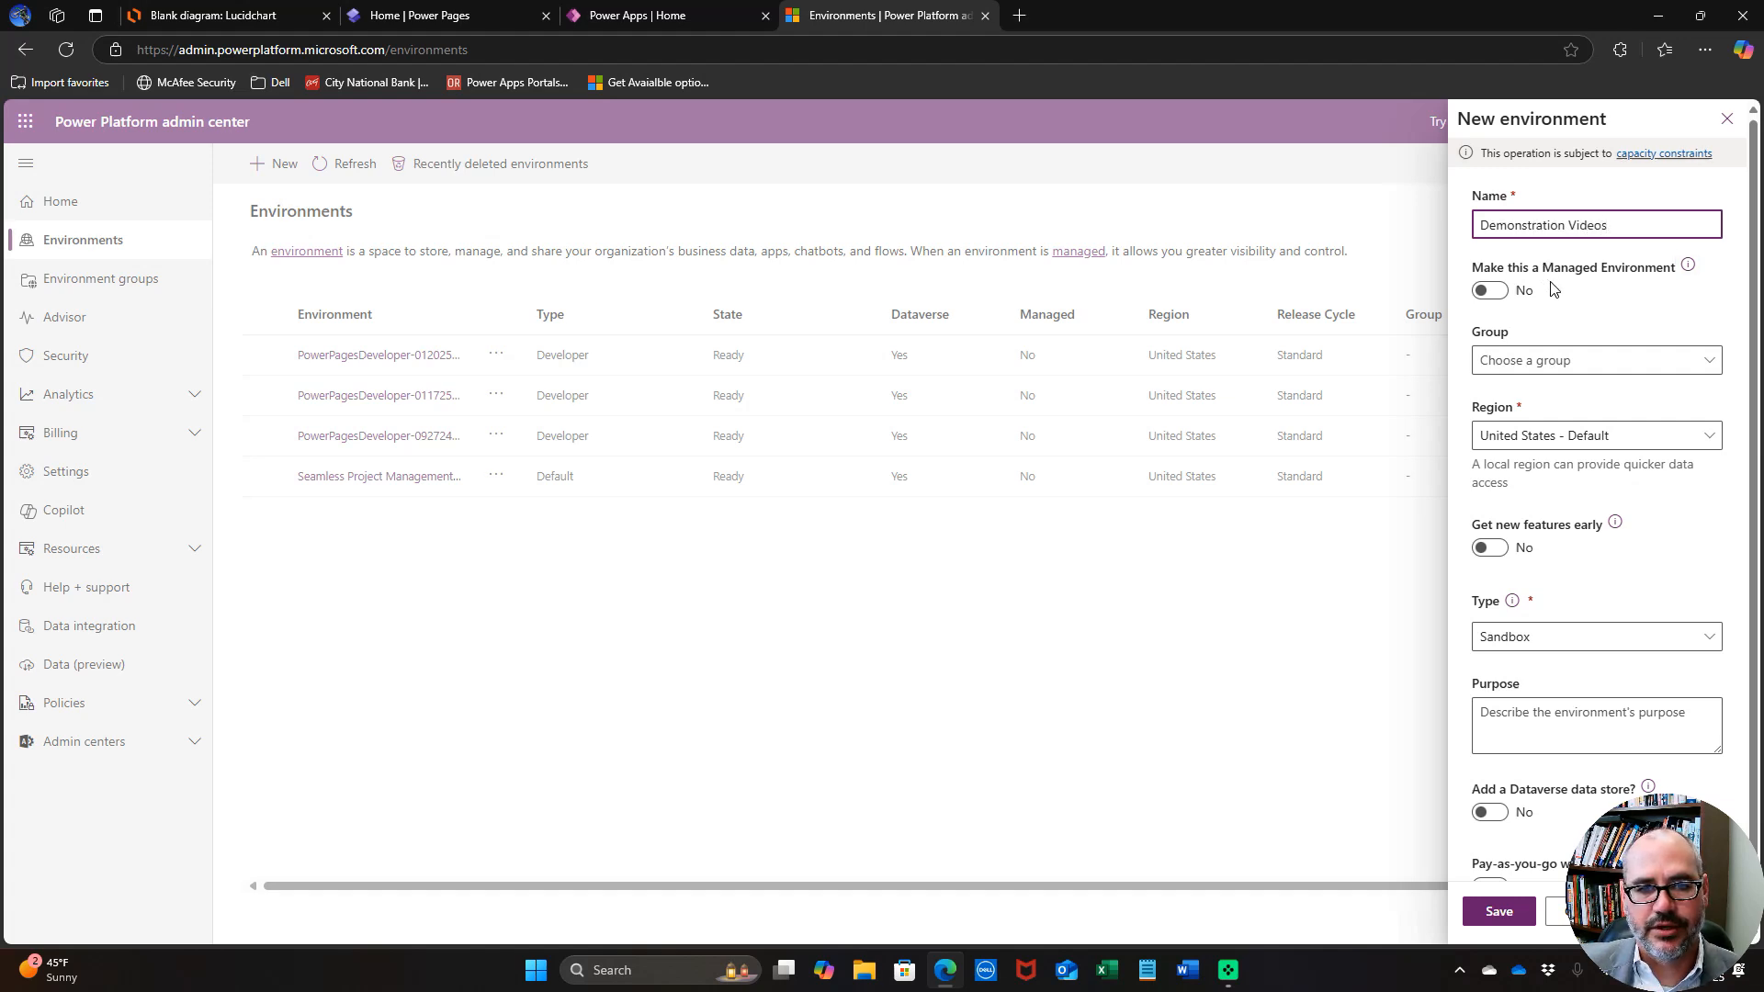
Check the group and region choices, keep United States - Default as the region, and set the environment type to Developer.
click(1603, 373)
click(1603, 373)
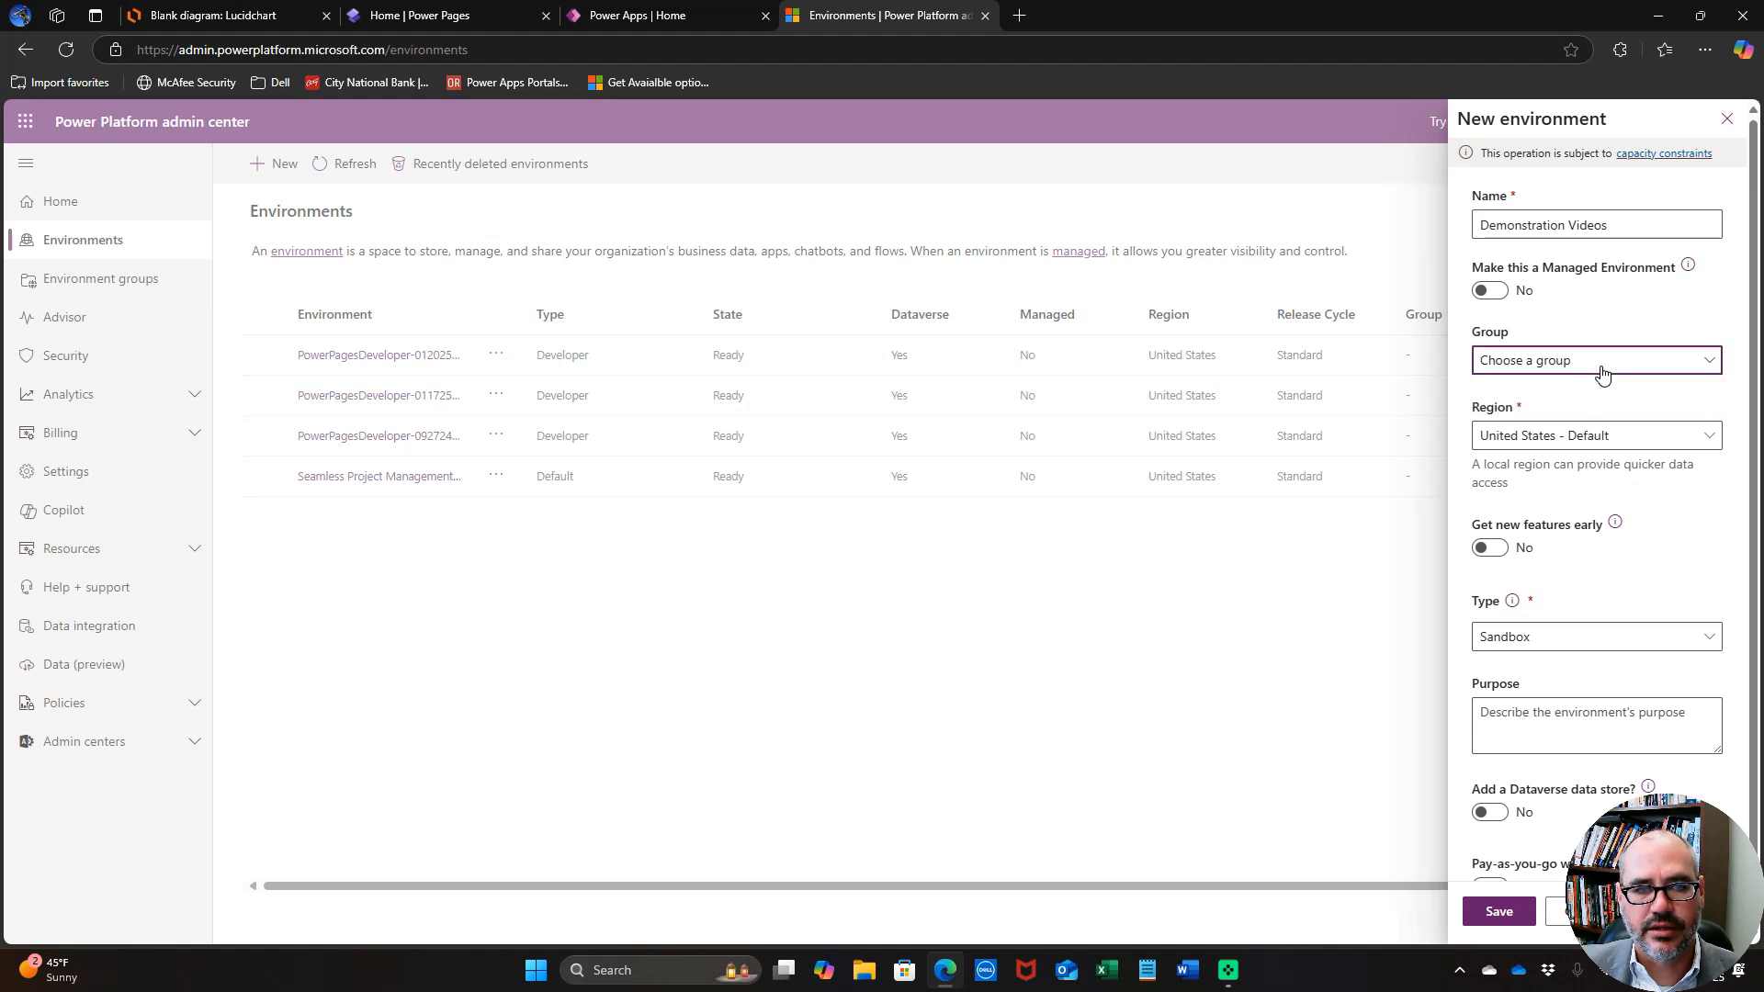
click(1587, 438)
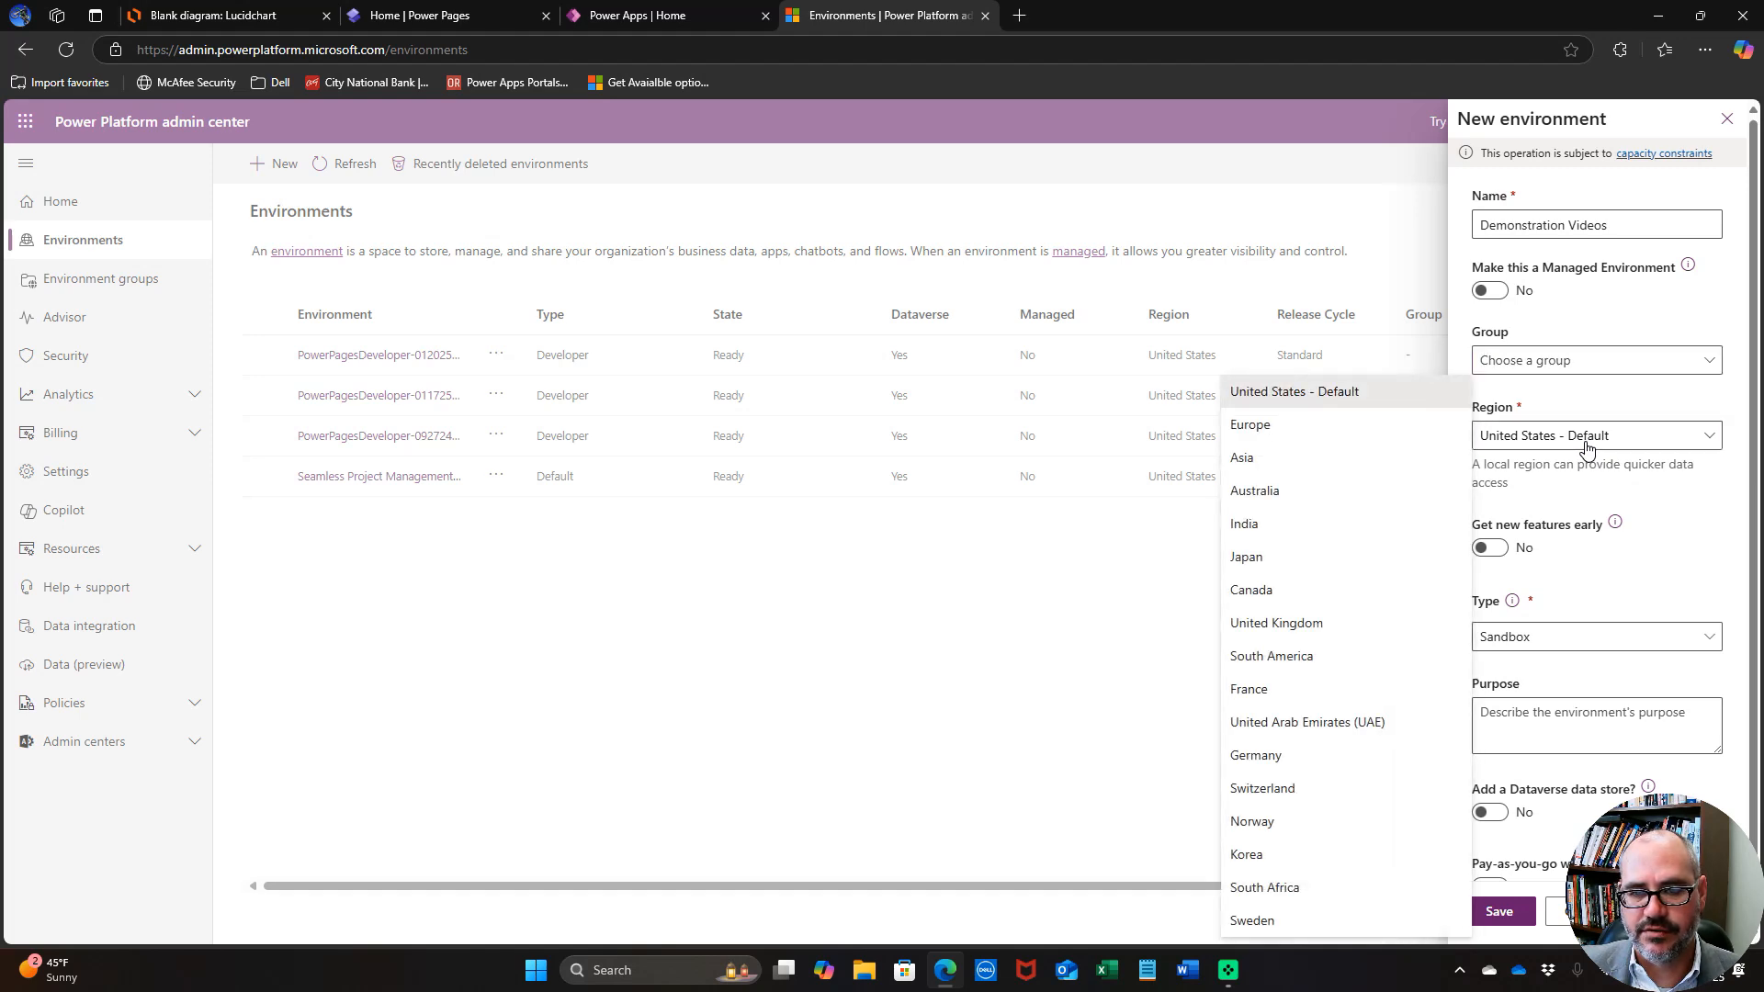
click(1587, 438)
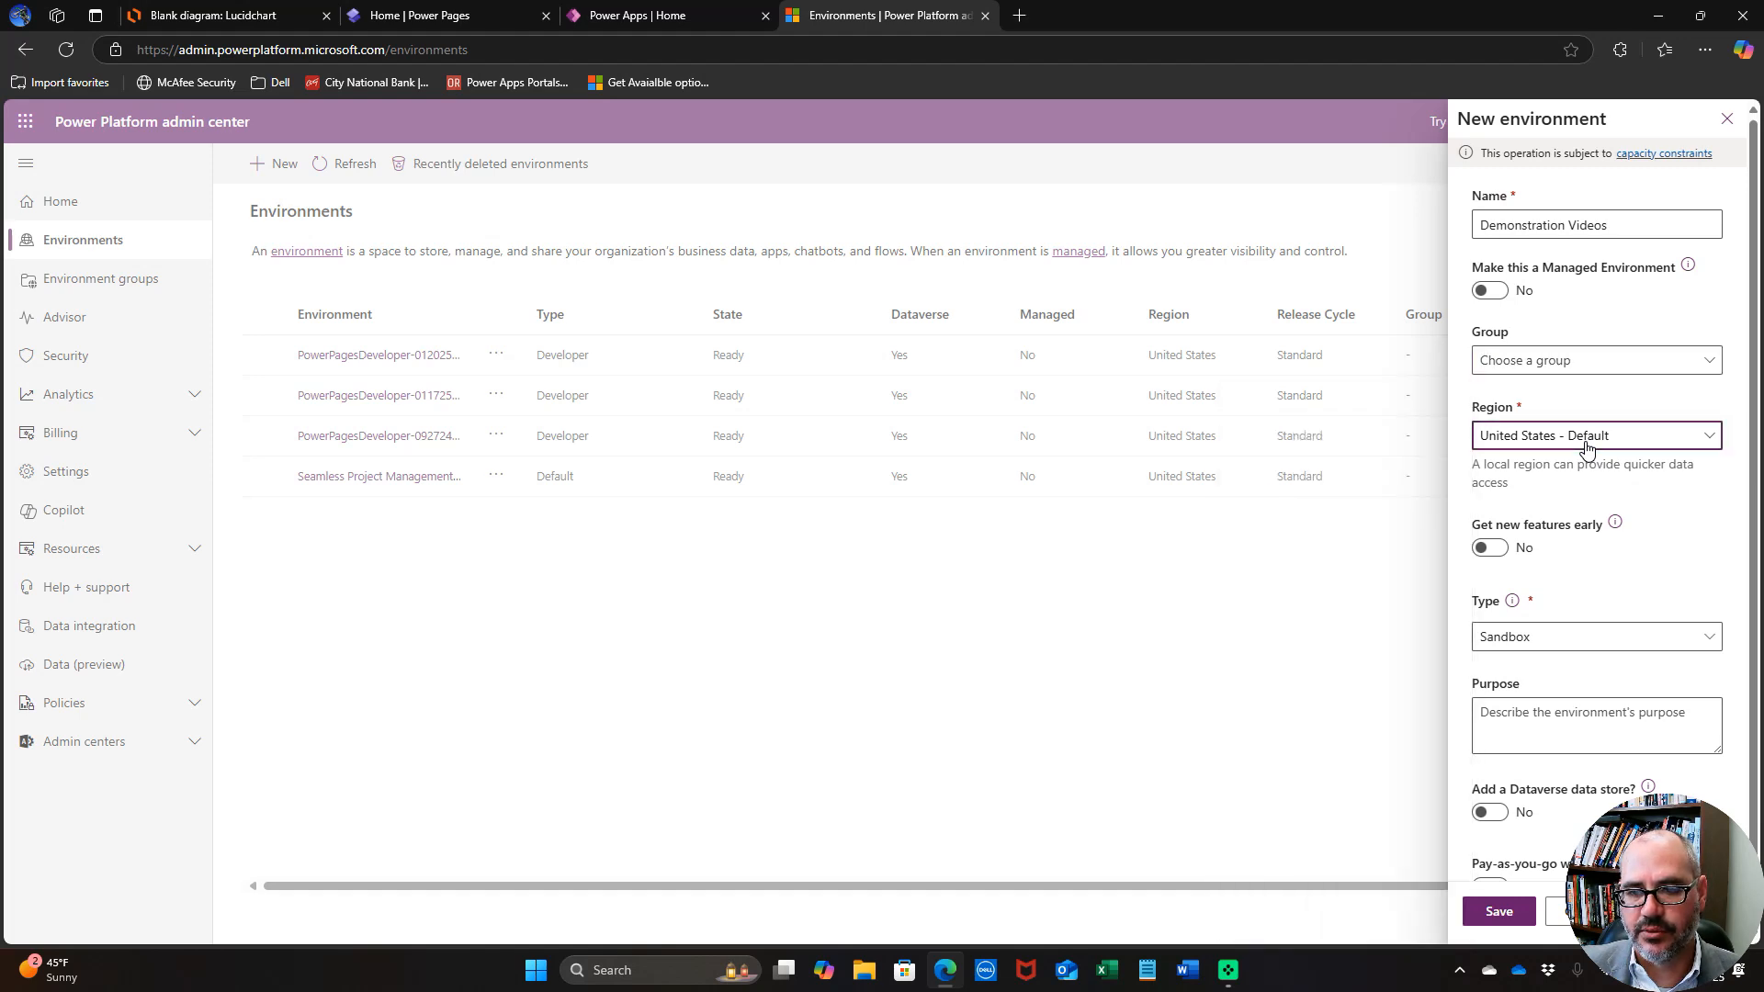
scroll(1641, 600, down, 1)
click(1624, 603)
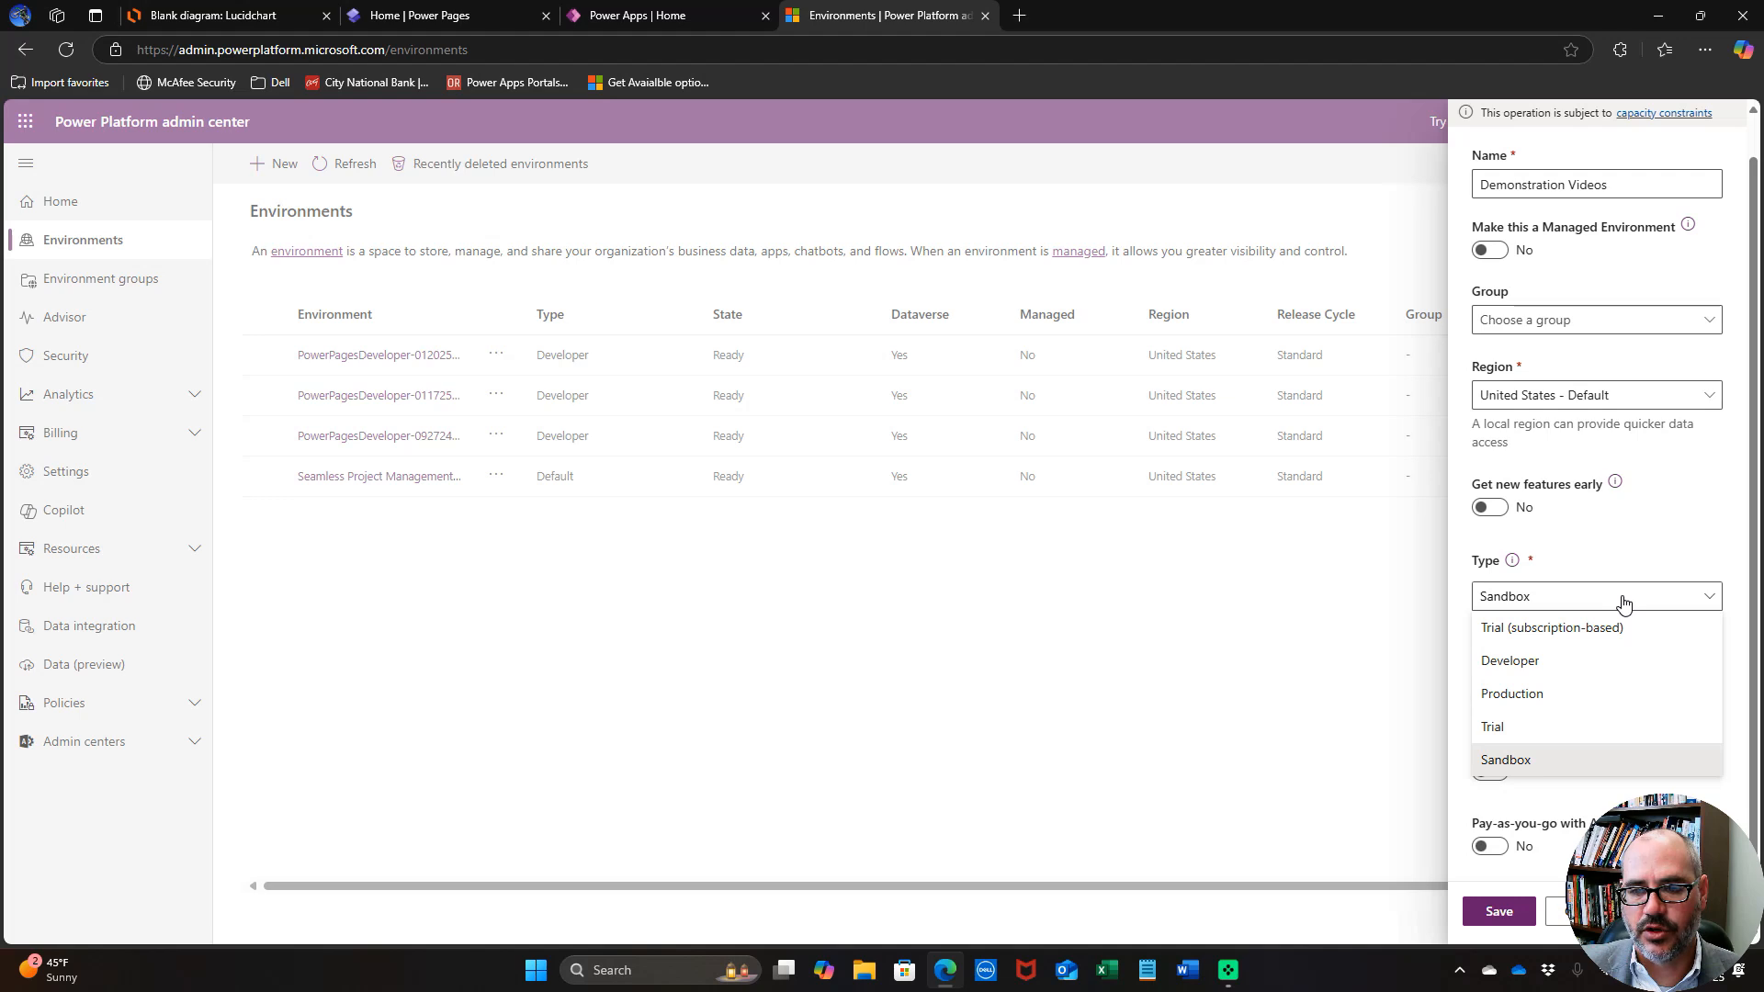
click(1588, 674)
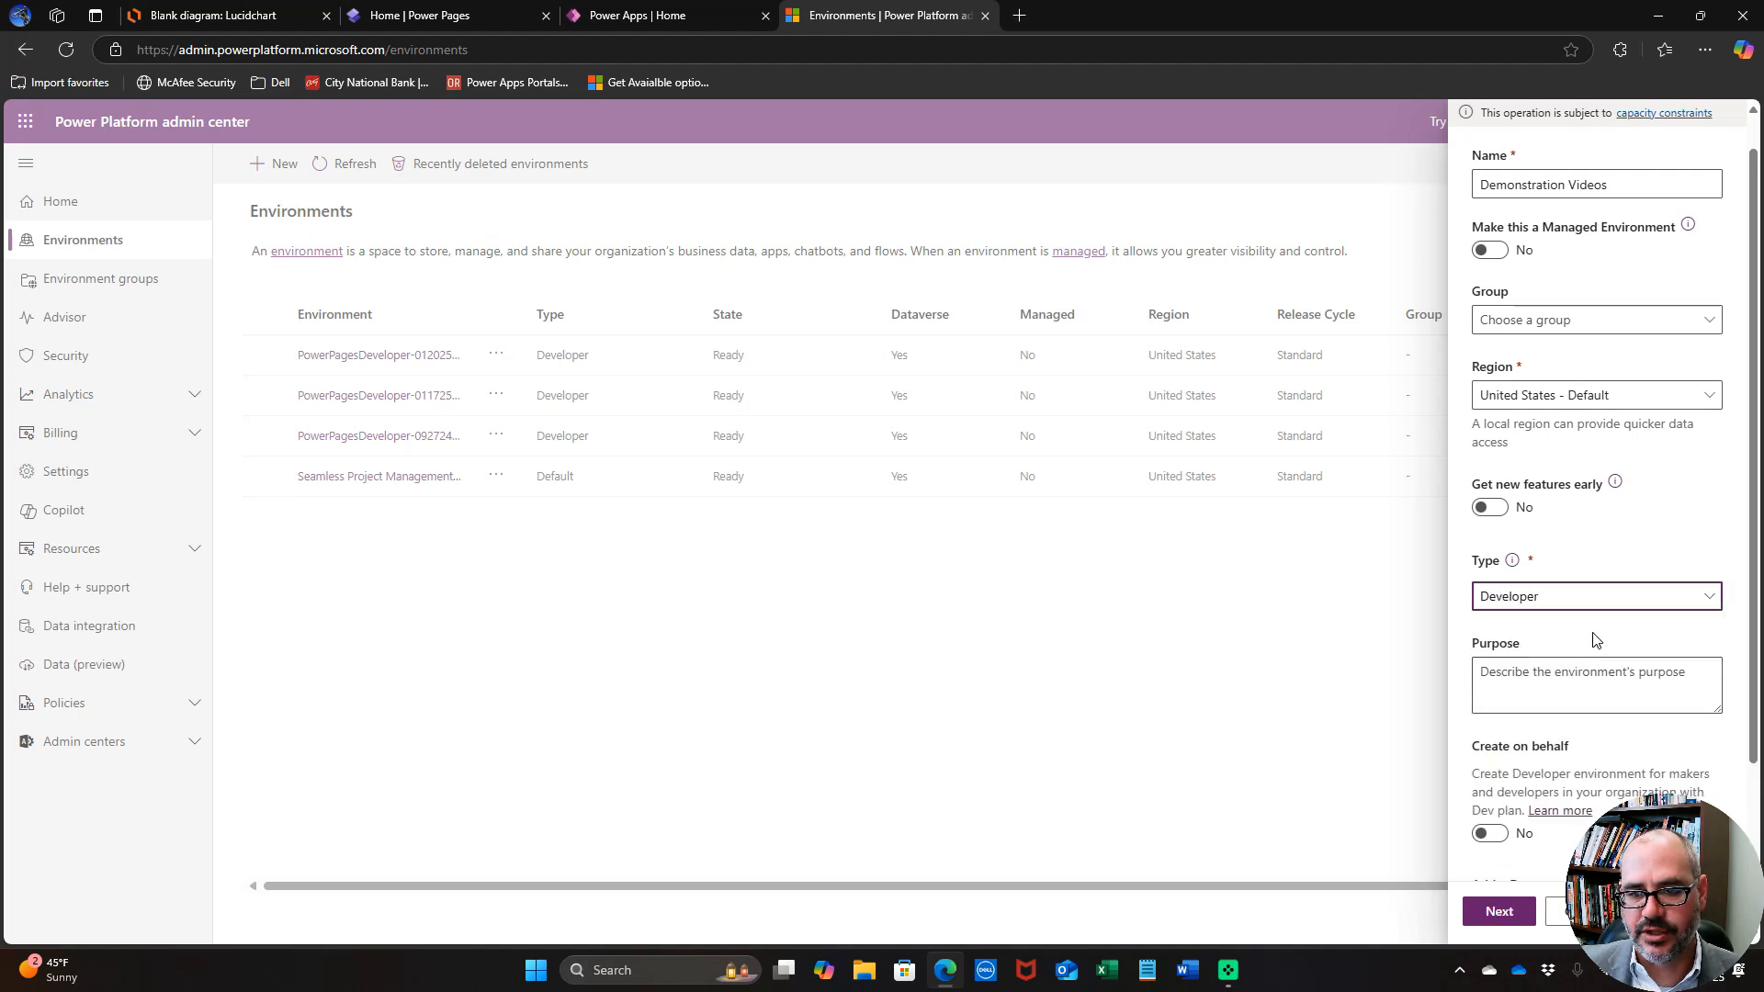
Leave the purpose blank and save the environment with Dataverse in English (United States) and USD ($), without sample apps.
key(Tab)
scroll(1596, 641, down, 3)
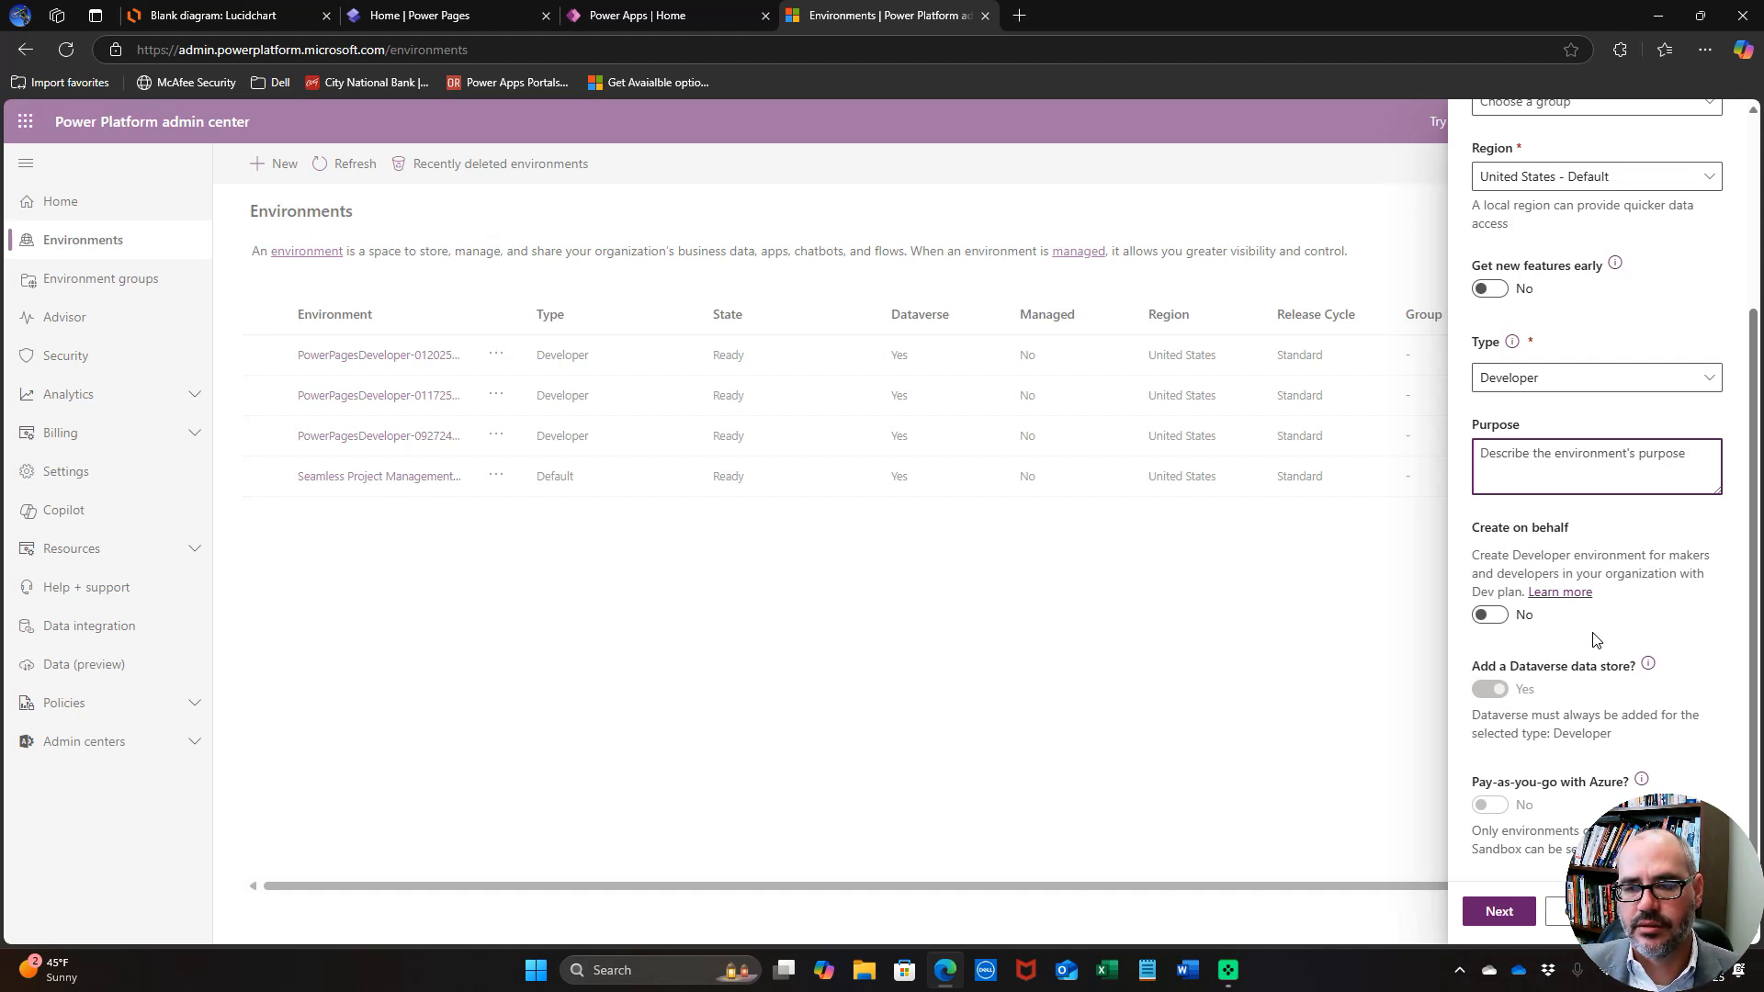
click(1519, 907)
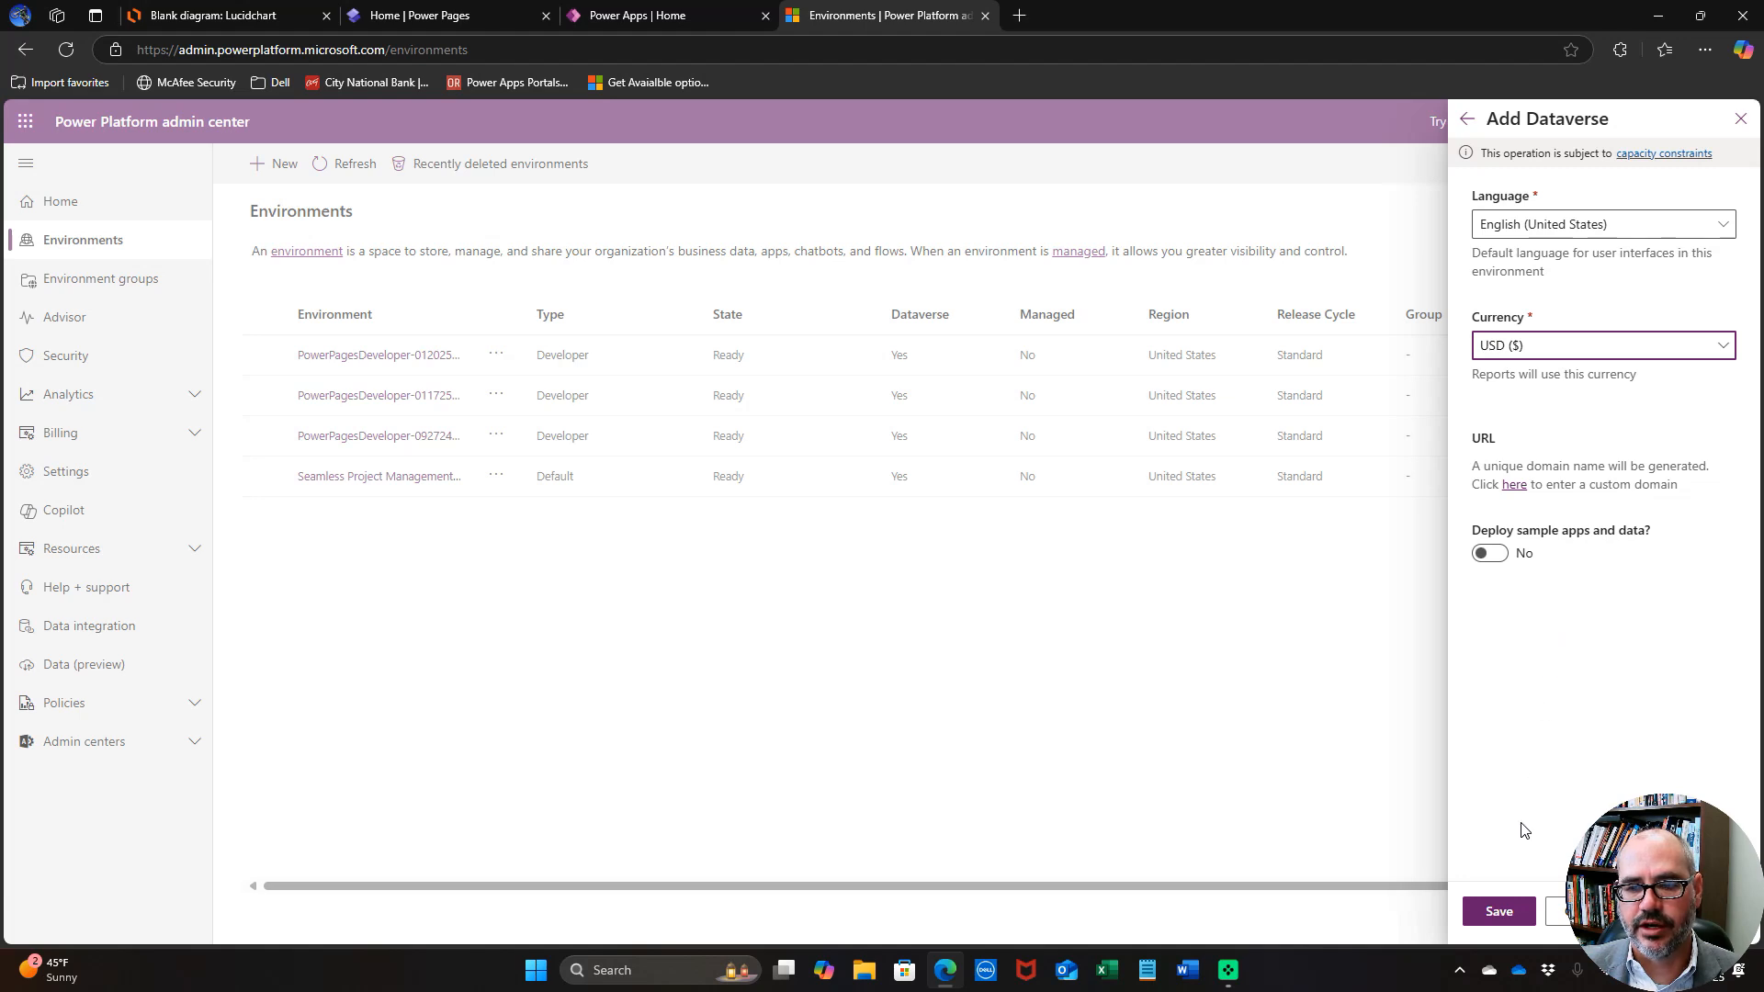
click(1504, 908)
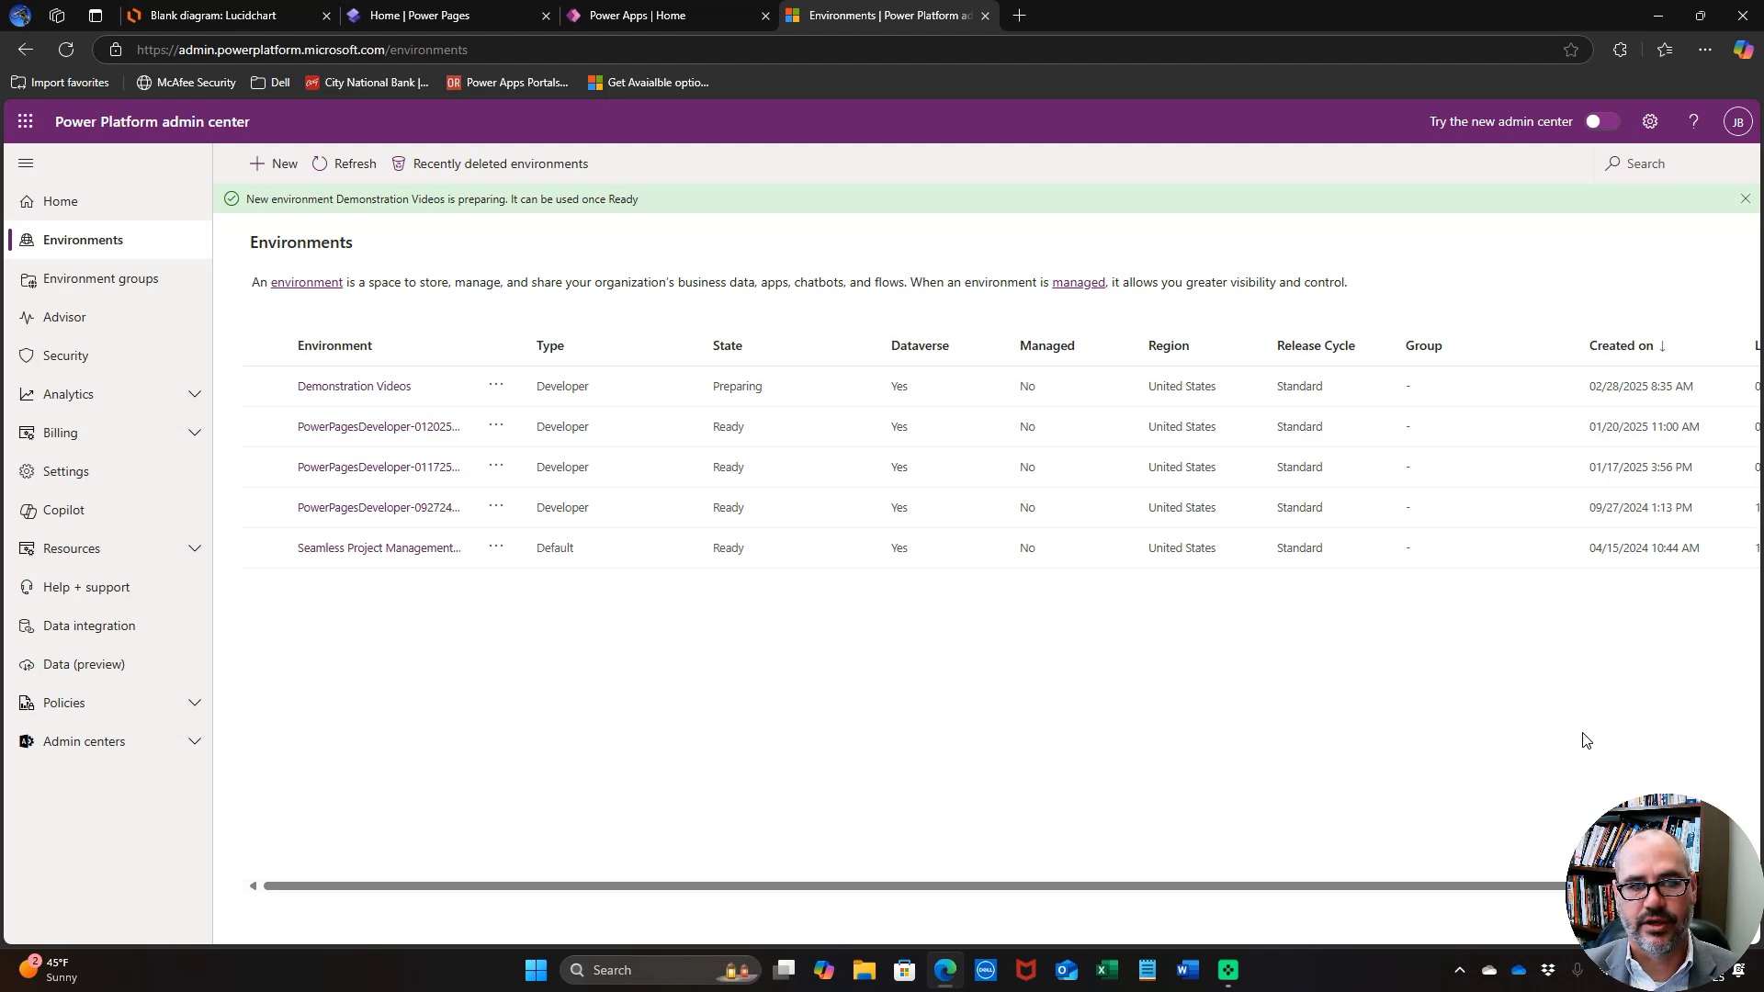
Open the Users list under Users + permissions in the settings of the Demonstration Videos environment.
click(360, 389)
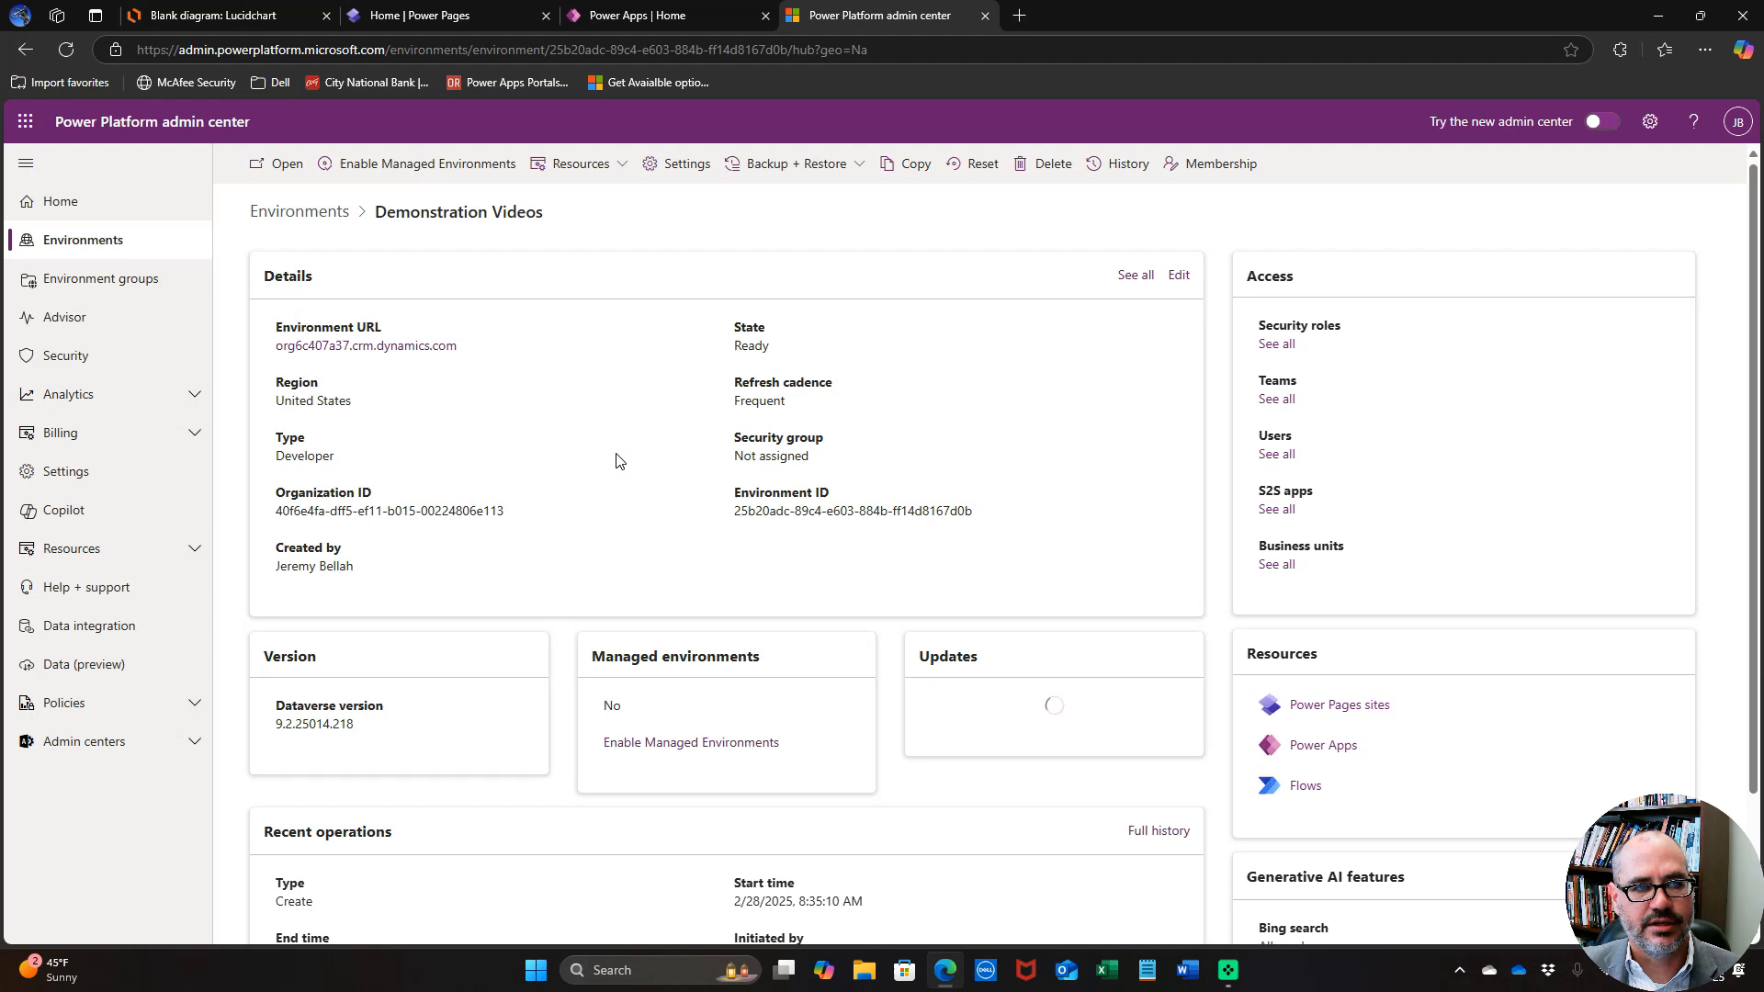
click(670, 167)
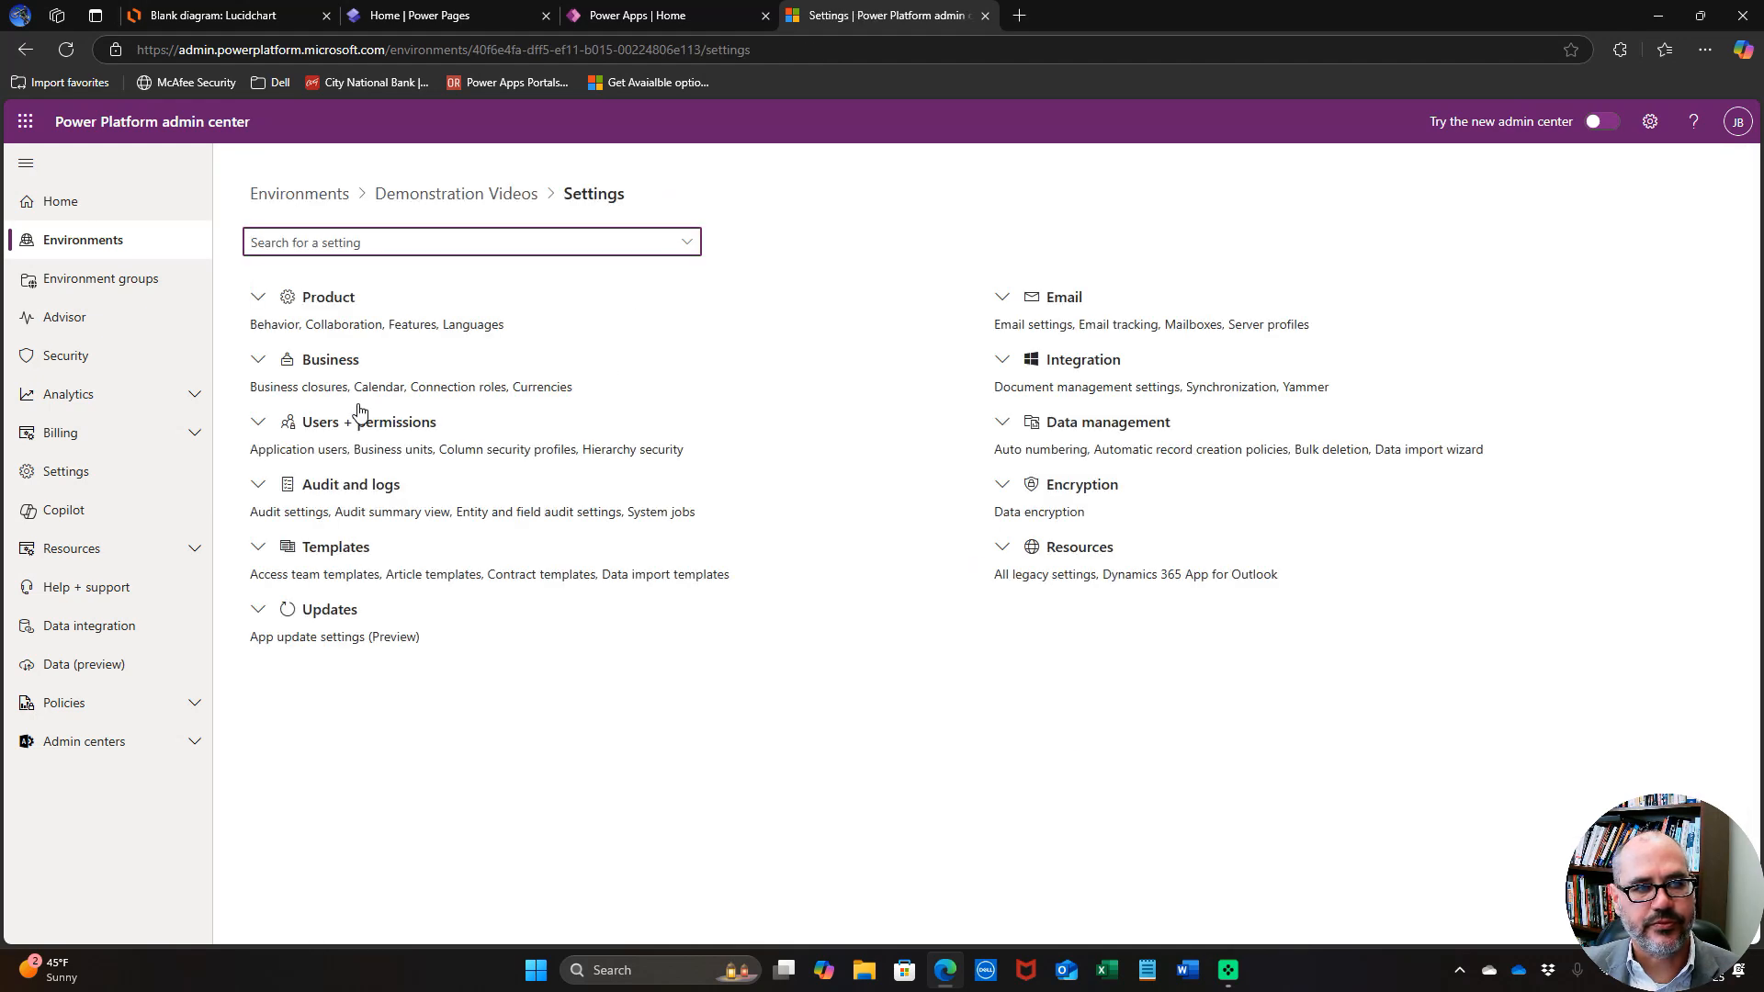
click(354, 422)
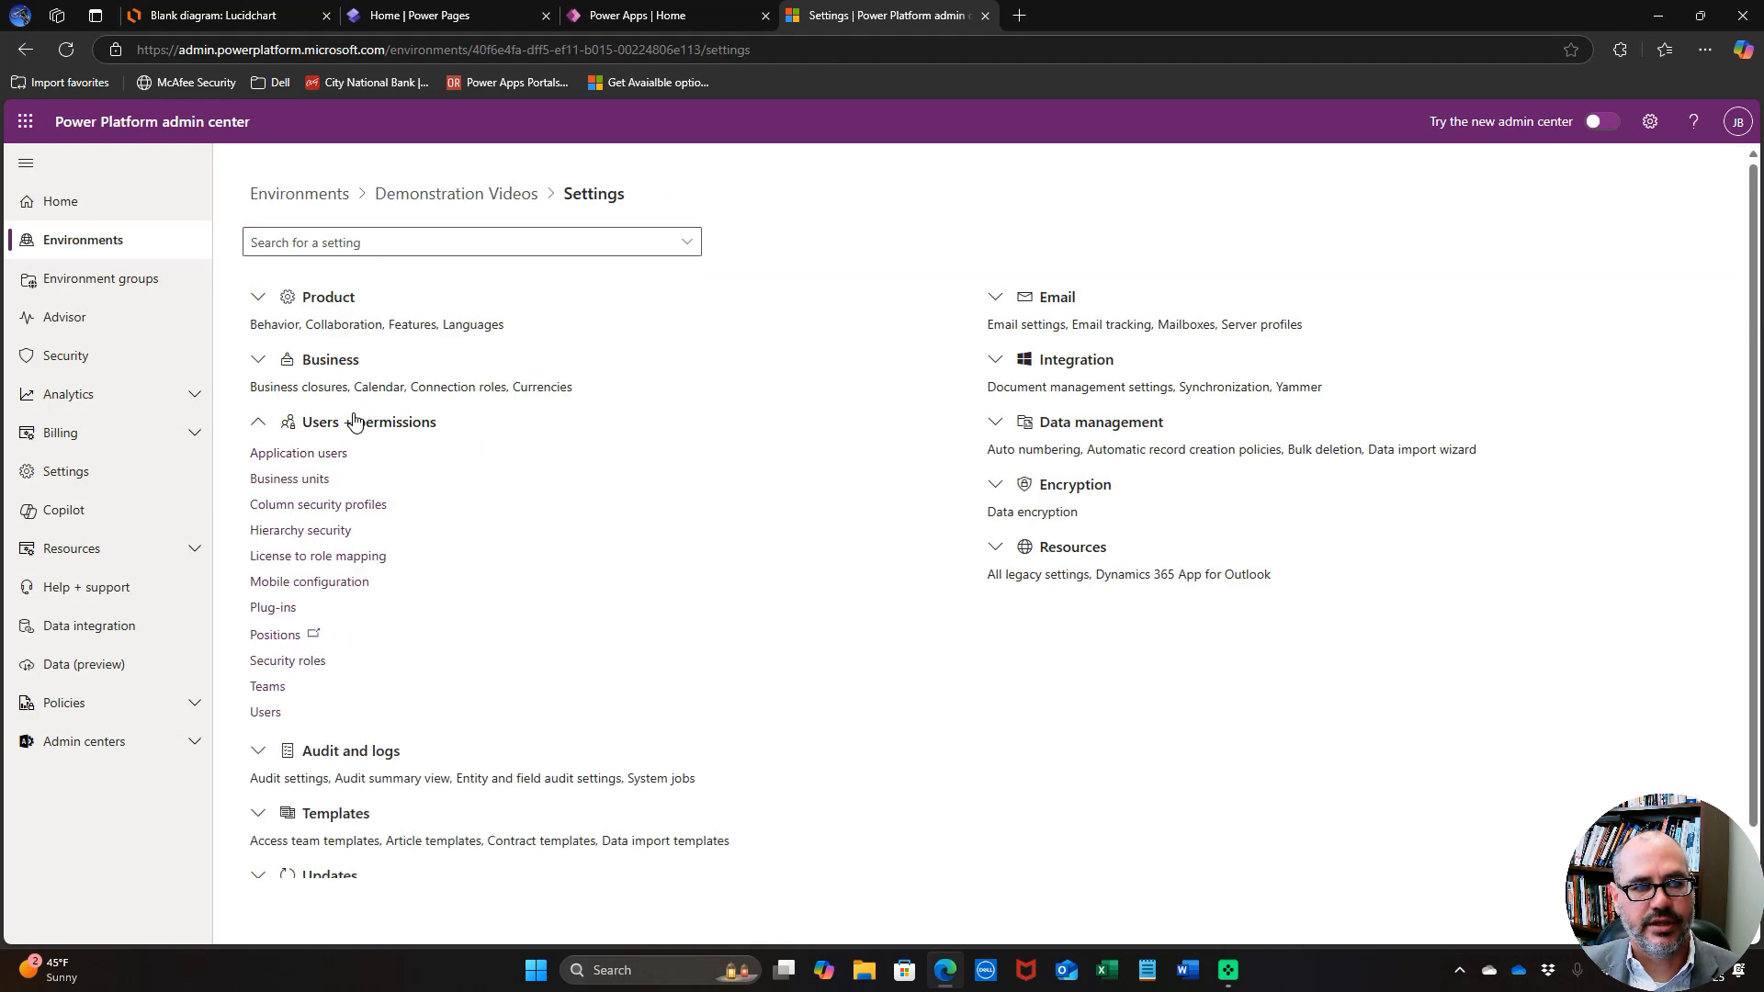
click(269, 713)
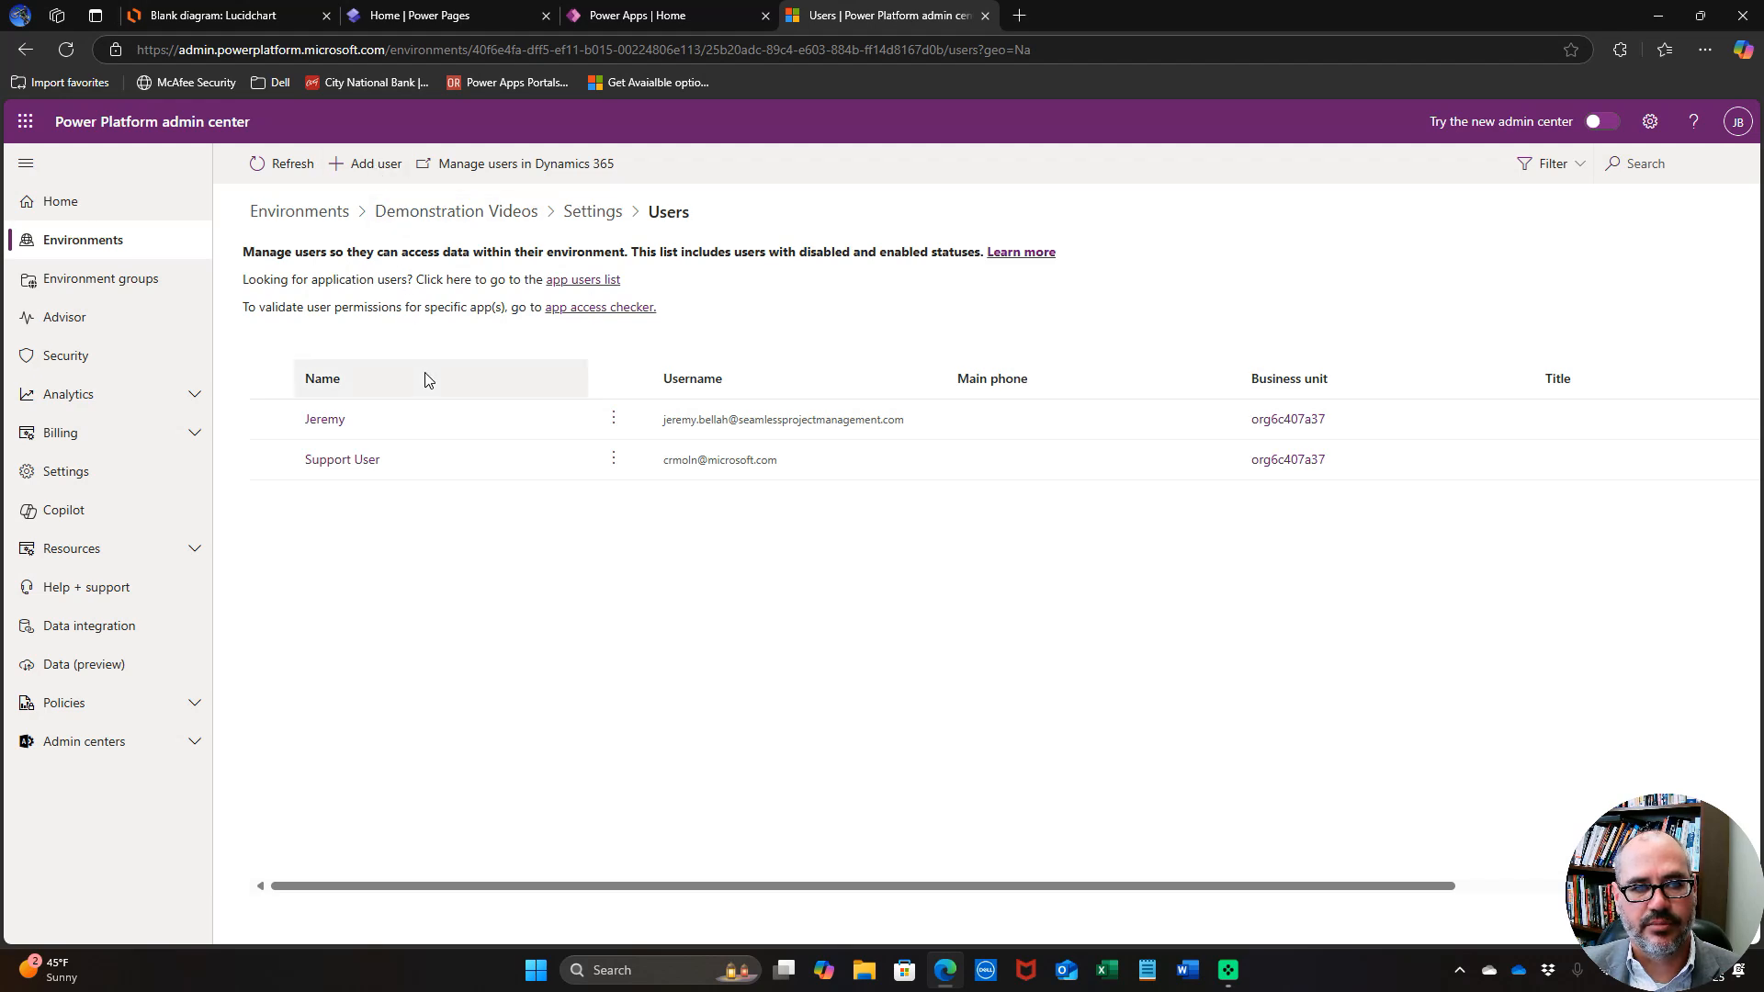
Review the security roles assigned to the first user in the list, then close the user's details without changes.
click(323, 421)
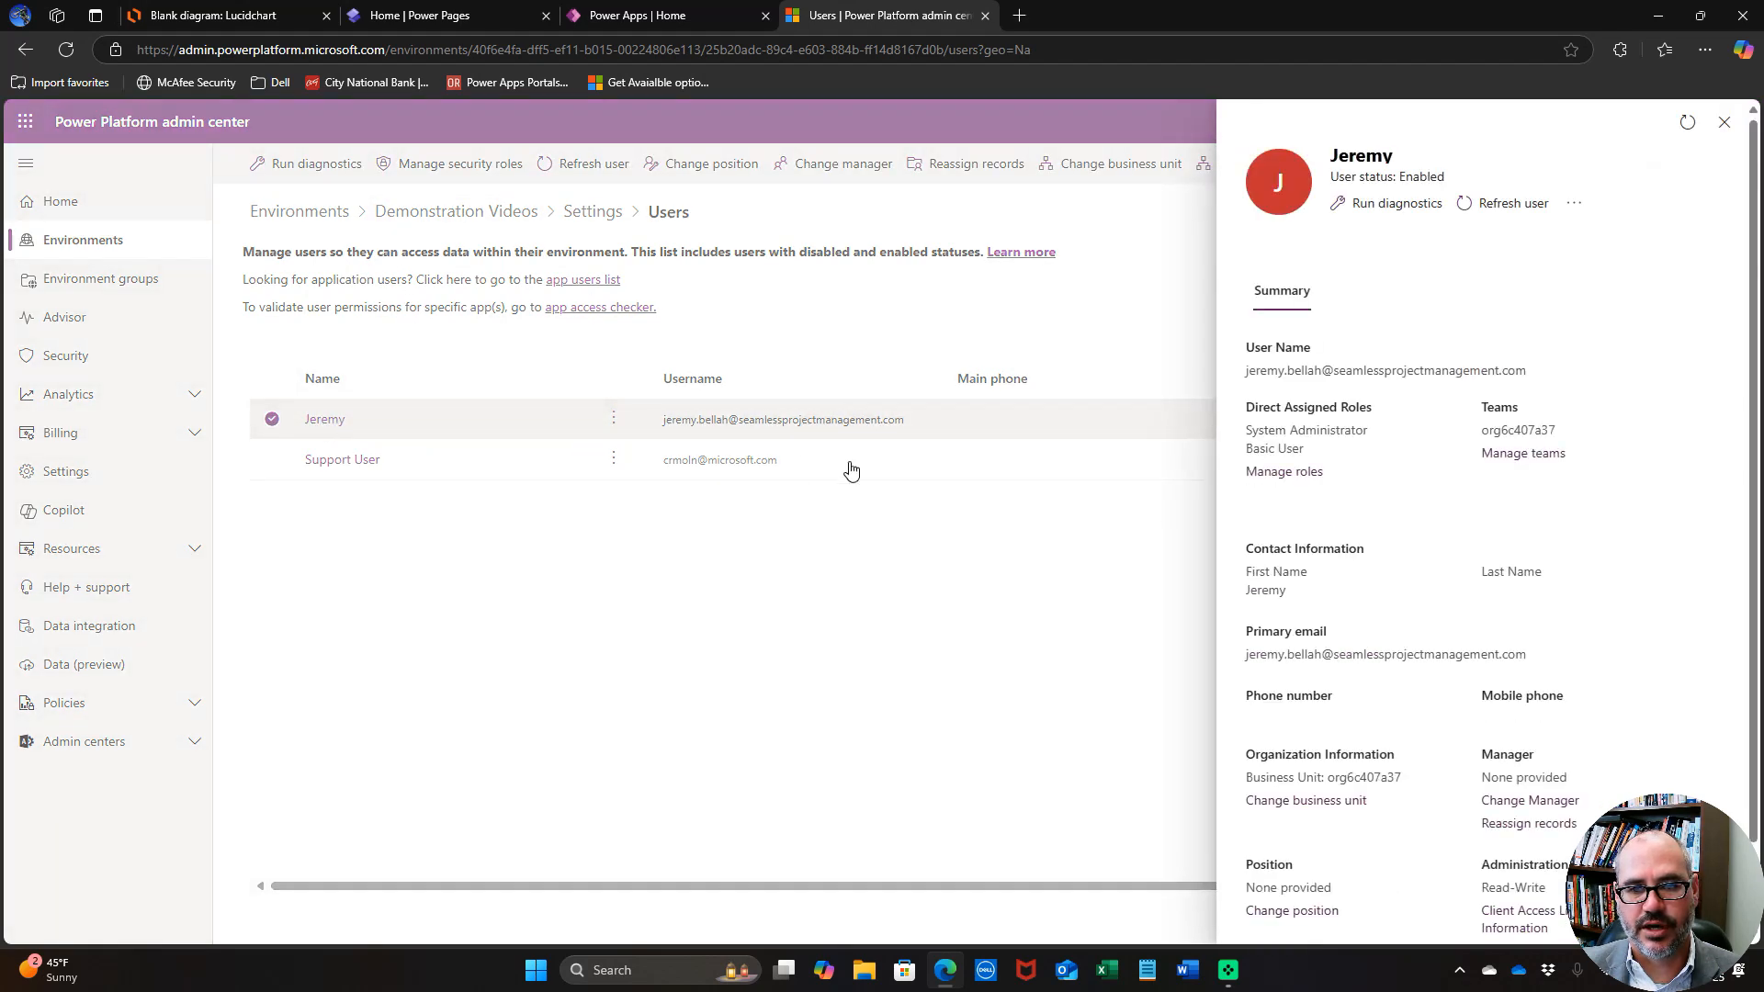
click(1300, 474)
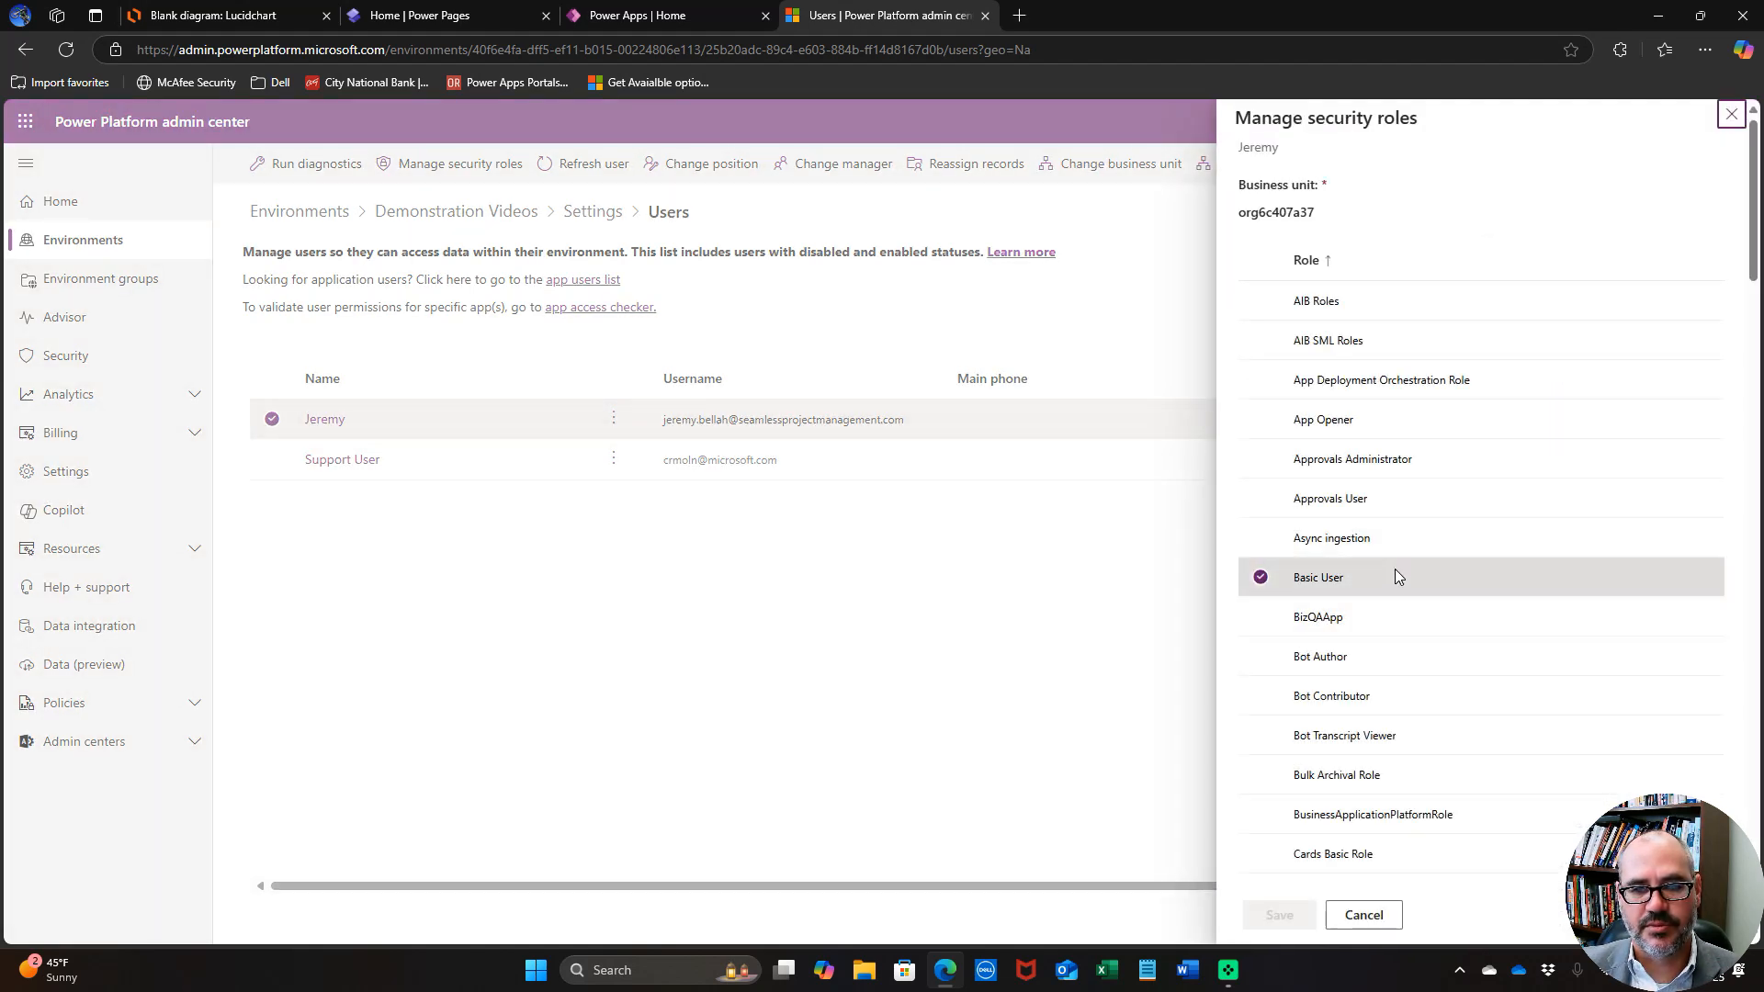
scroll(1394, 570, down, 12)
scroll(1395, 576, down, 20)
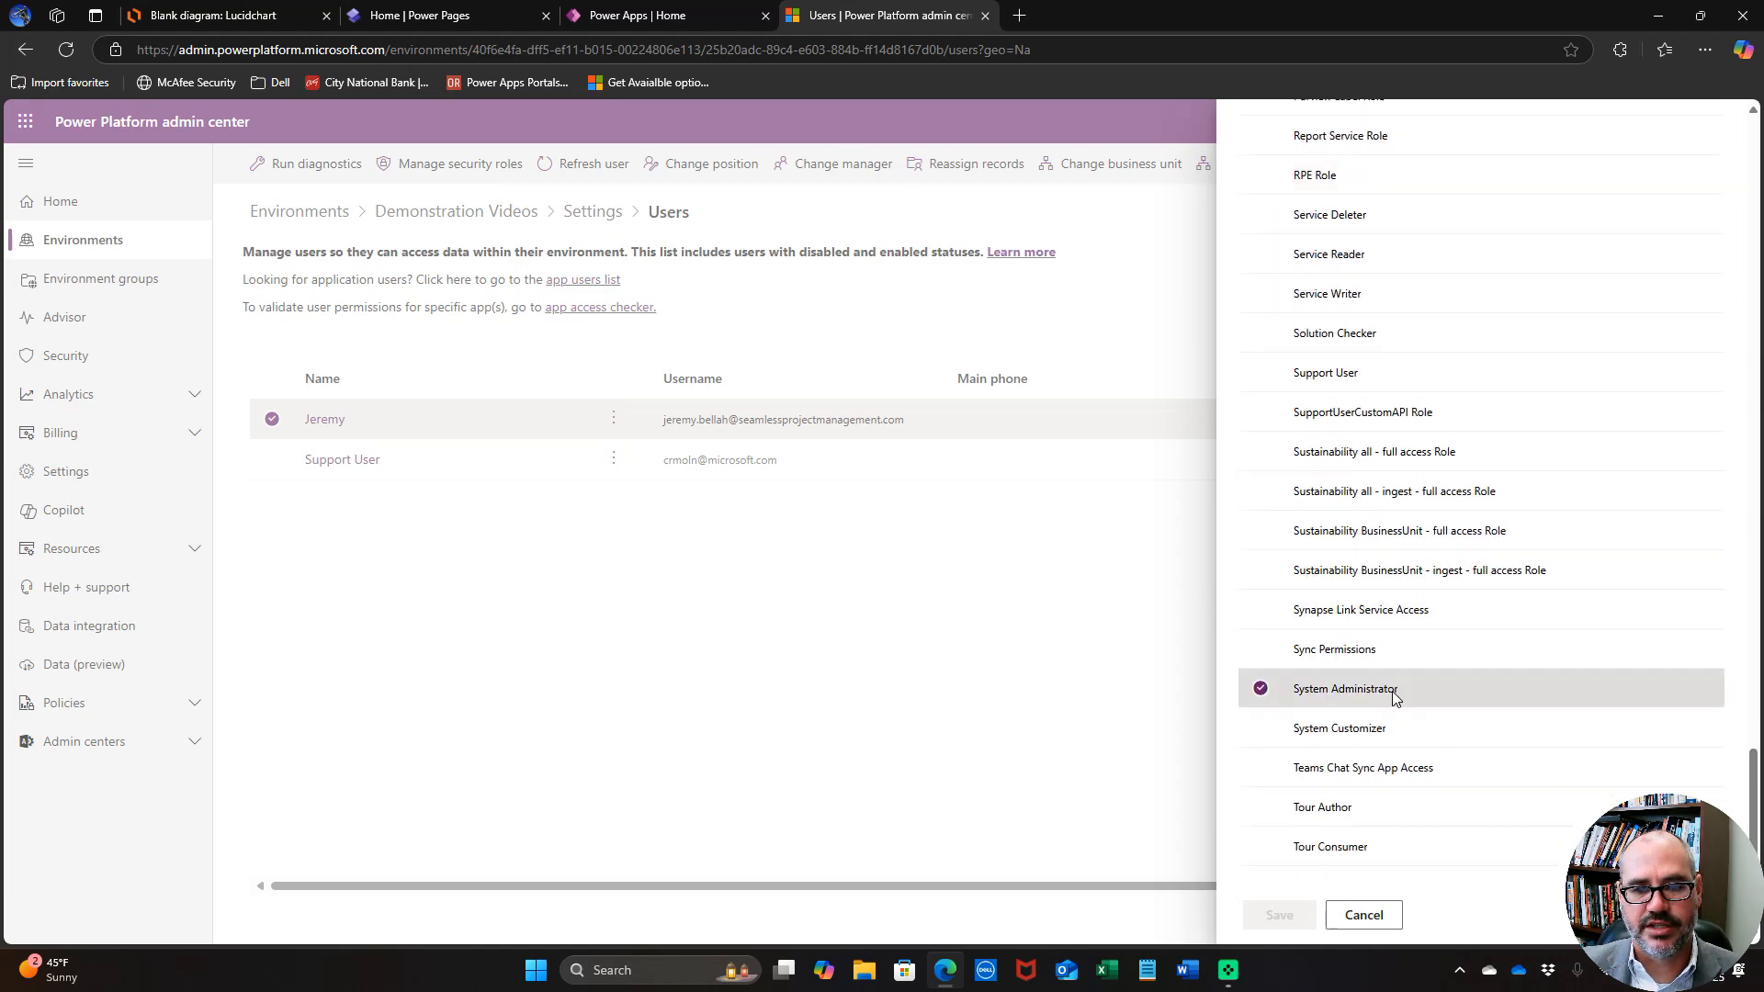
click(1376, 910)
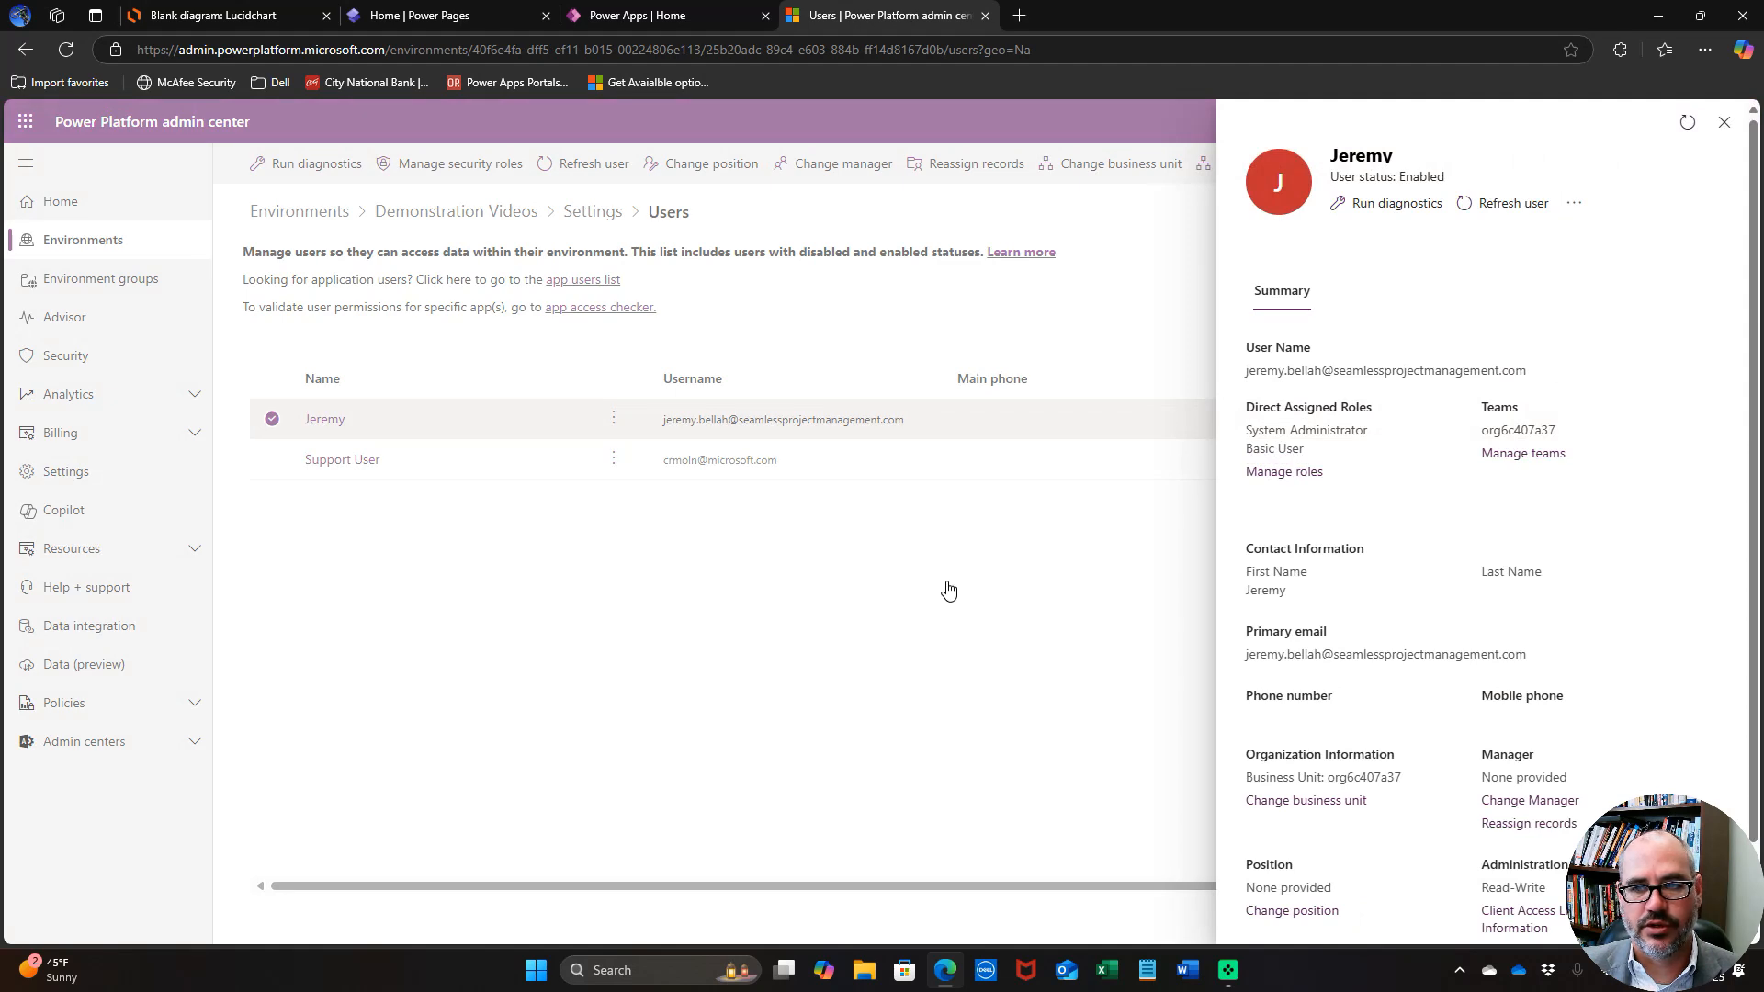
click(1724, 123)
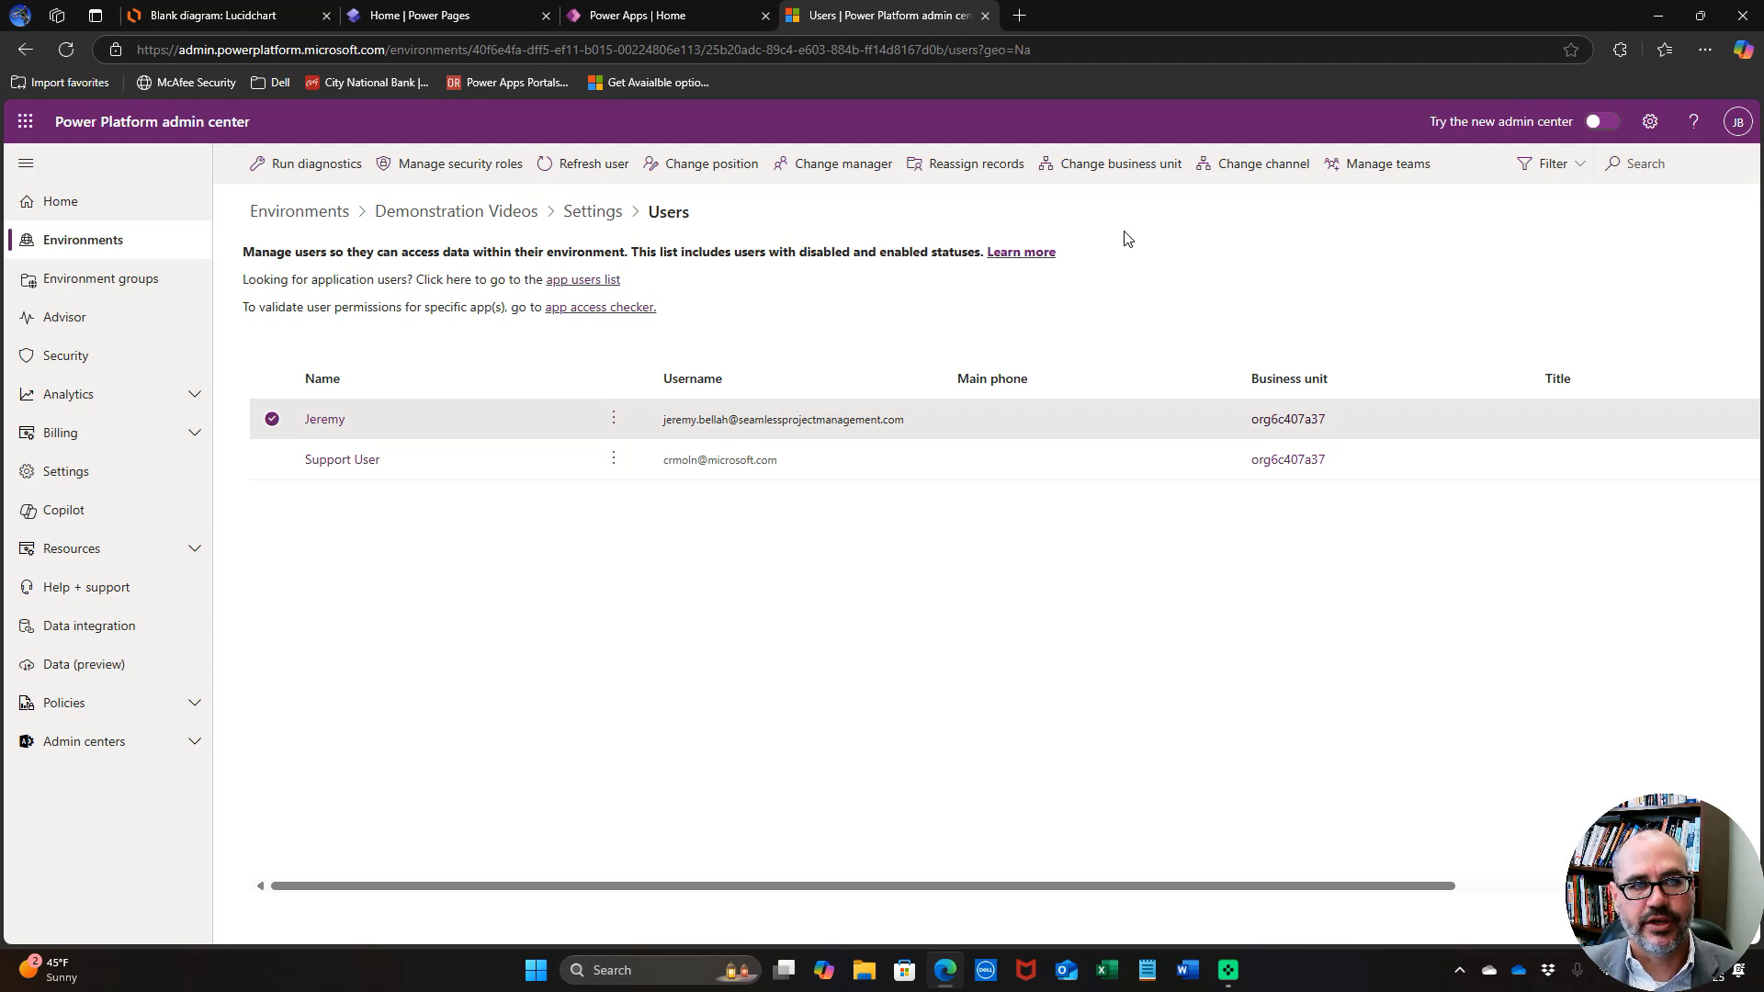
Switch to Power Apps and change the environment to Demonstration Videos.
click(685, 20)
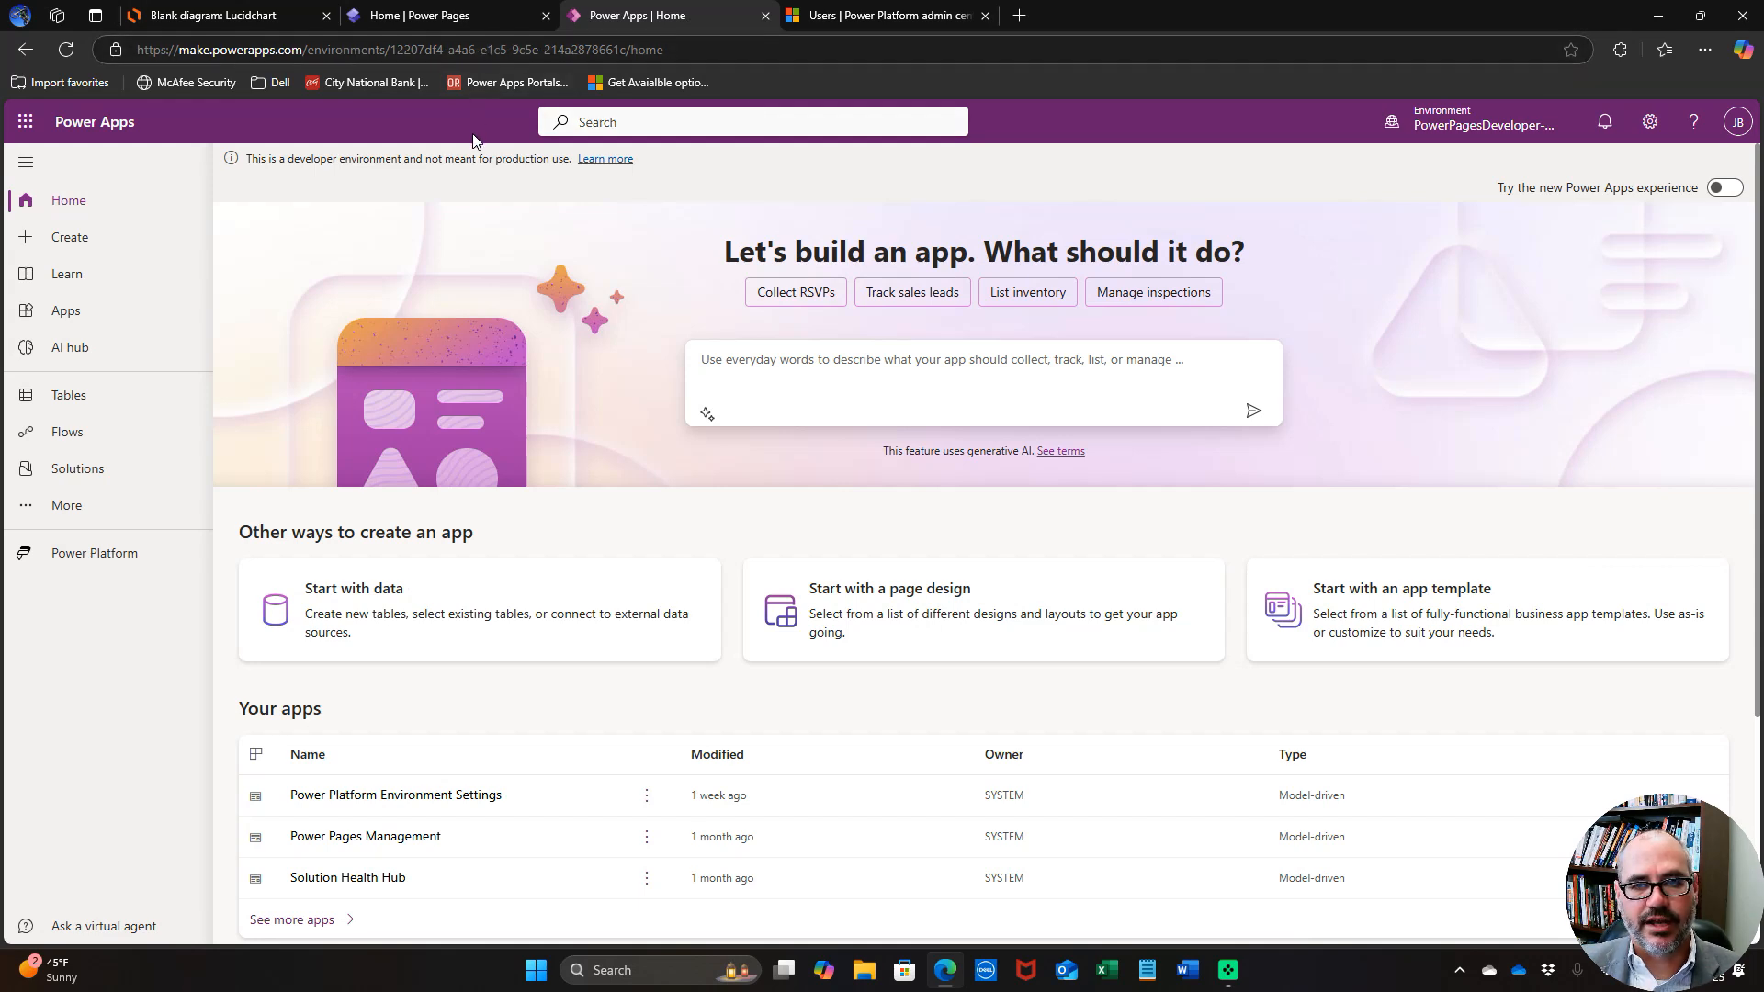
drag(985, 233, 1233, 218)
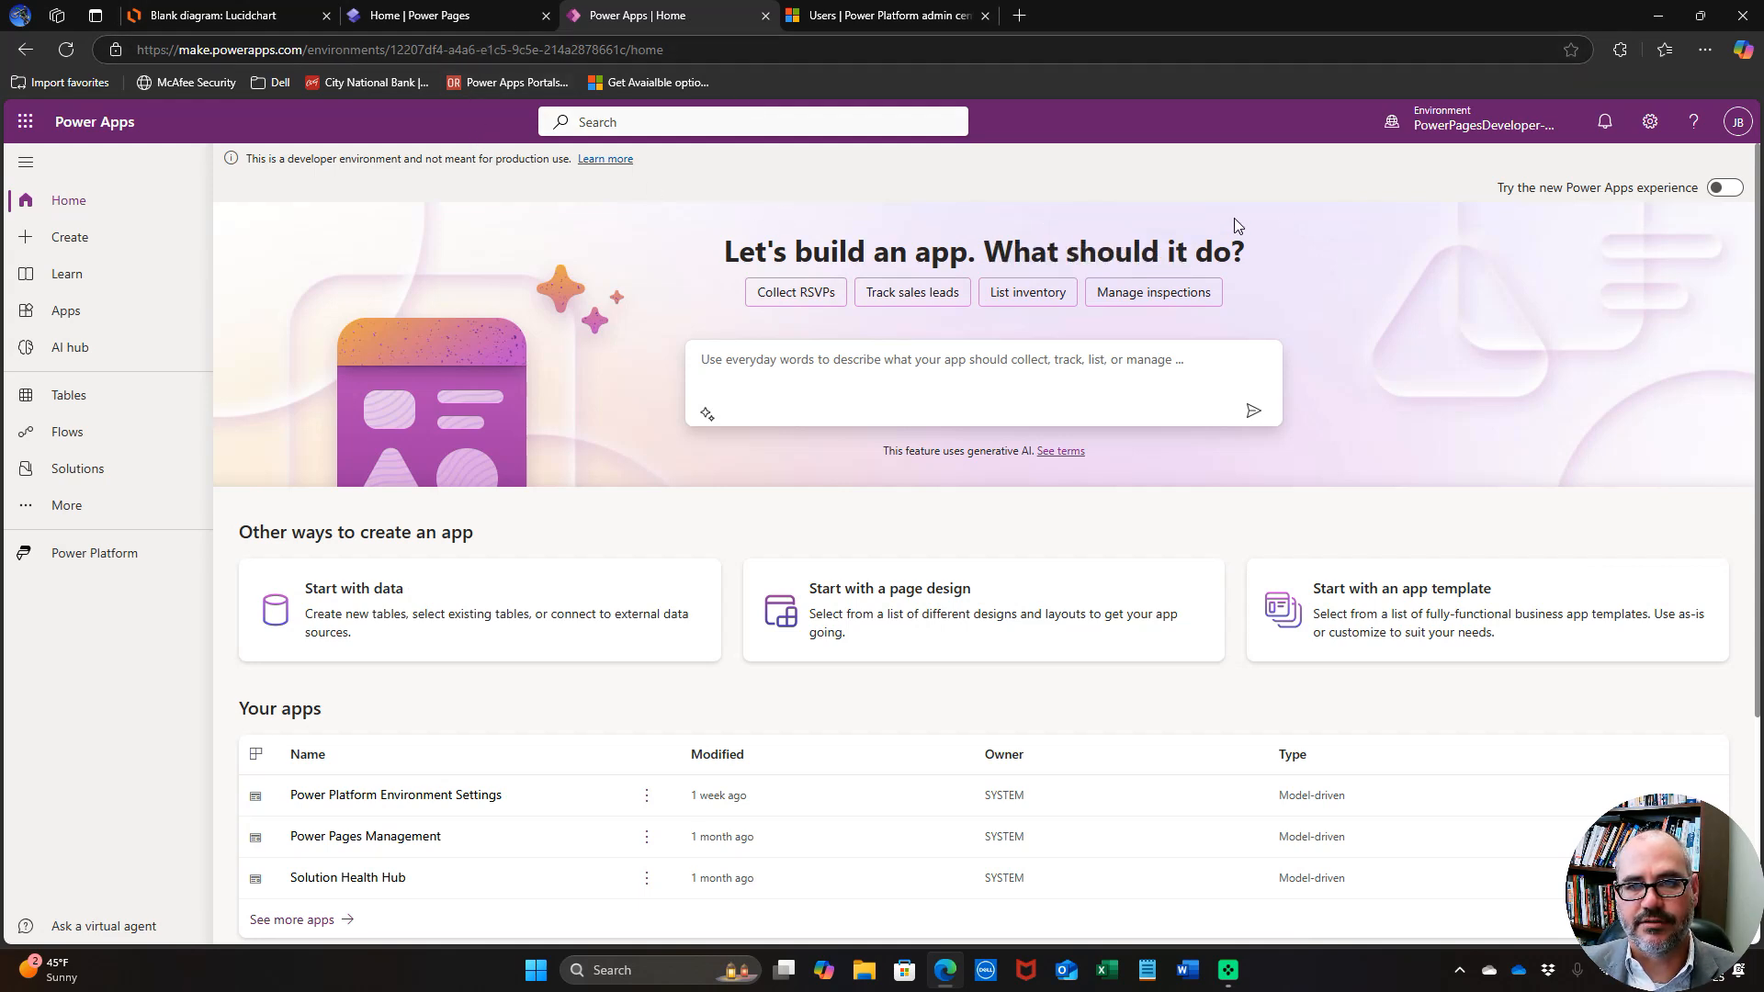
mouse_move(1478, 137)
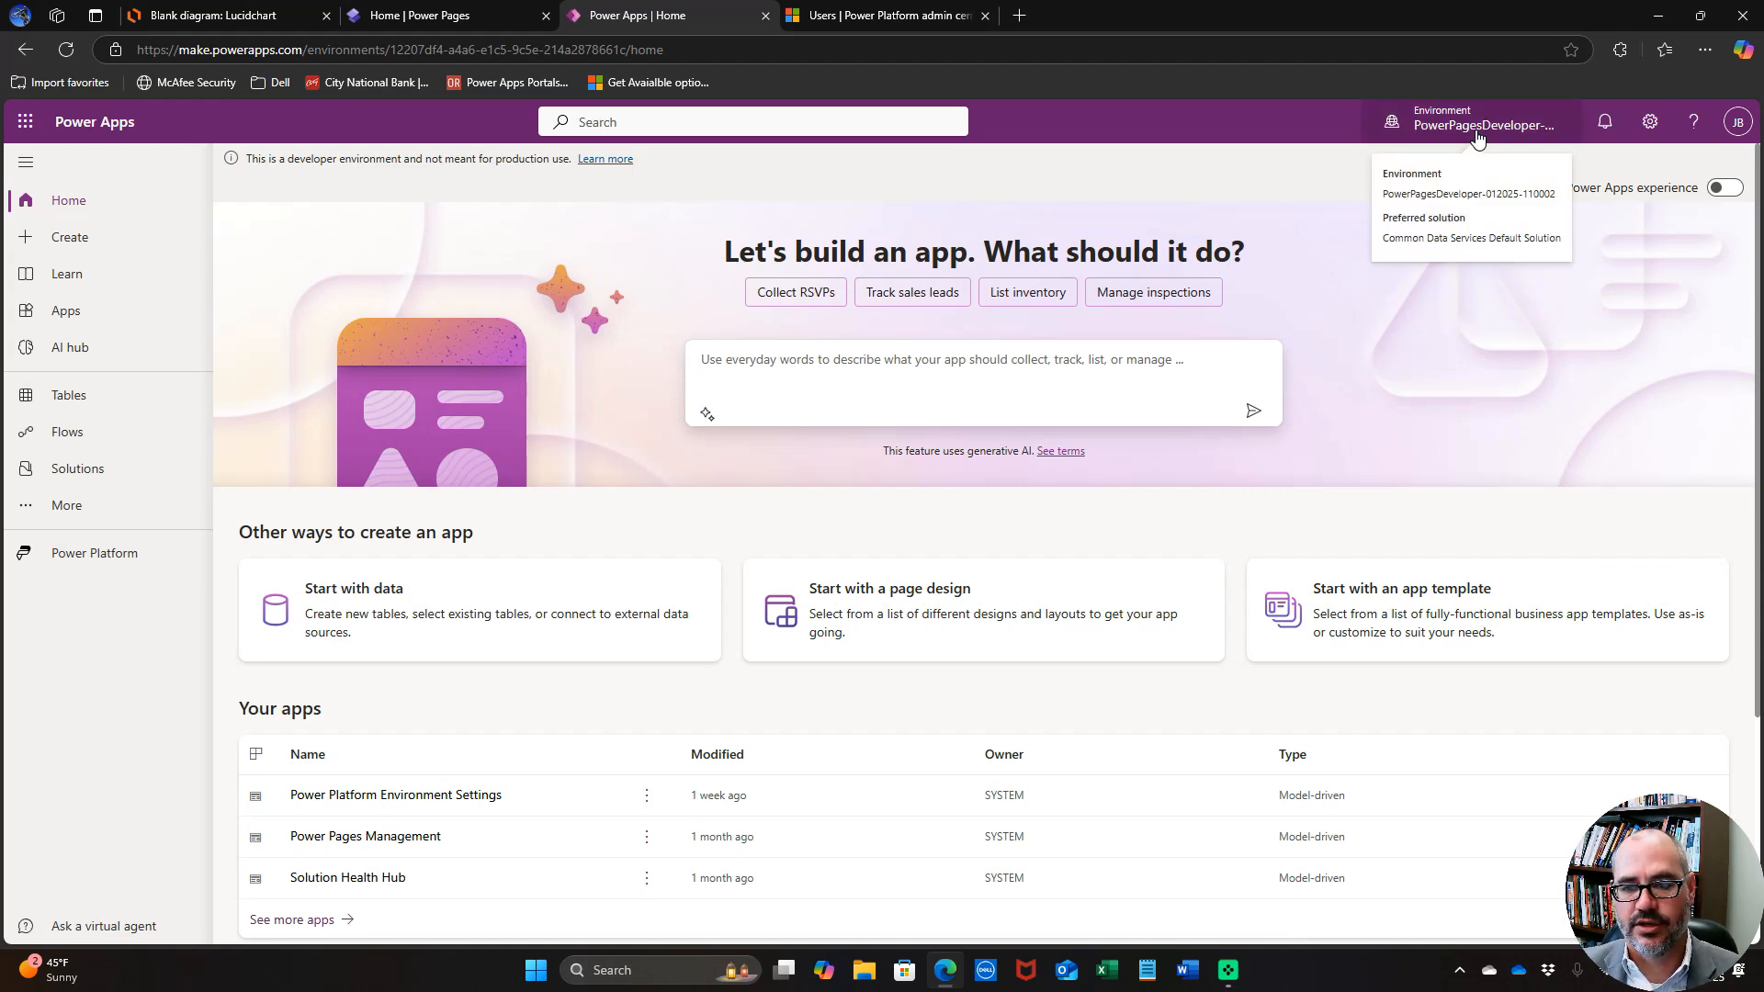
click(1478, 136)
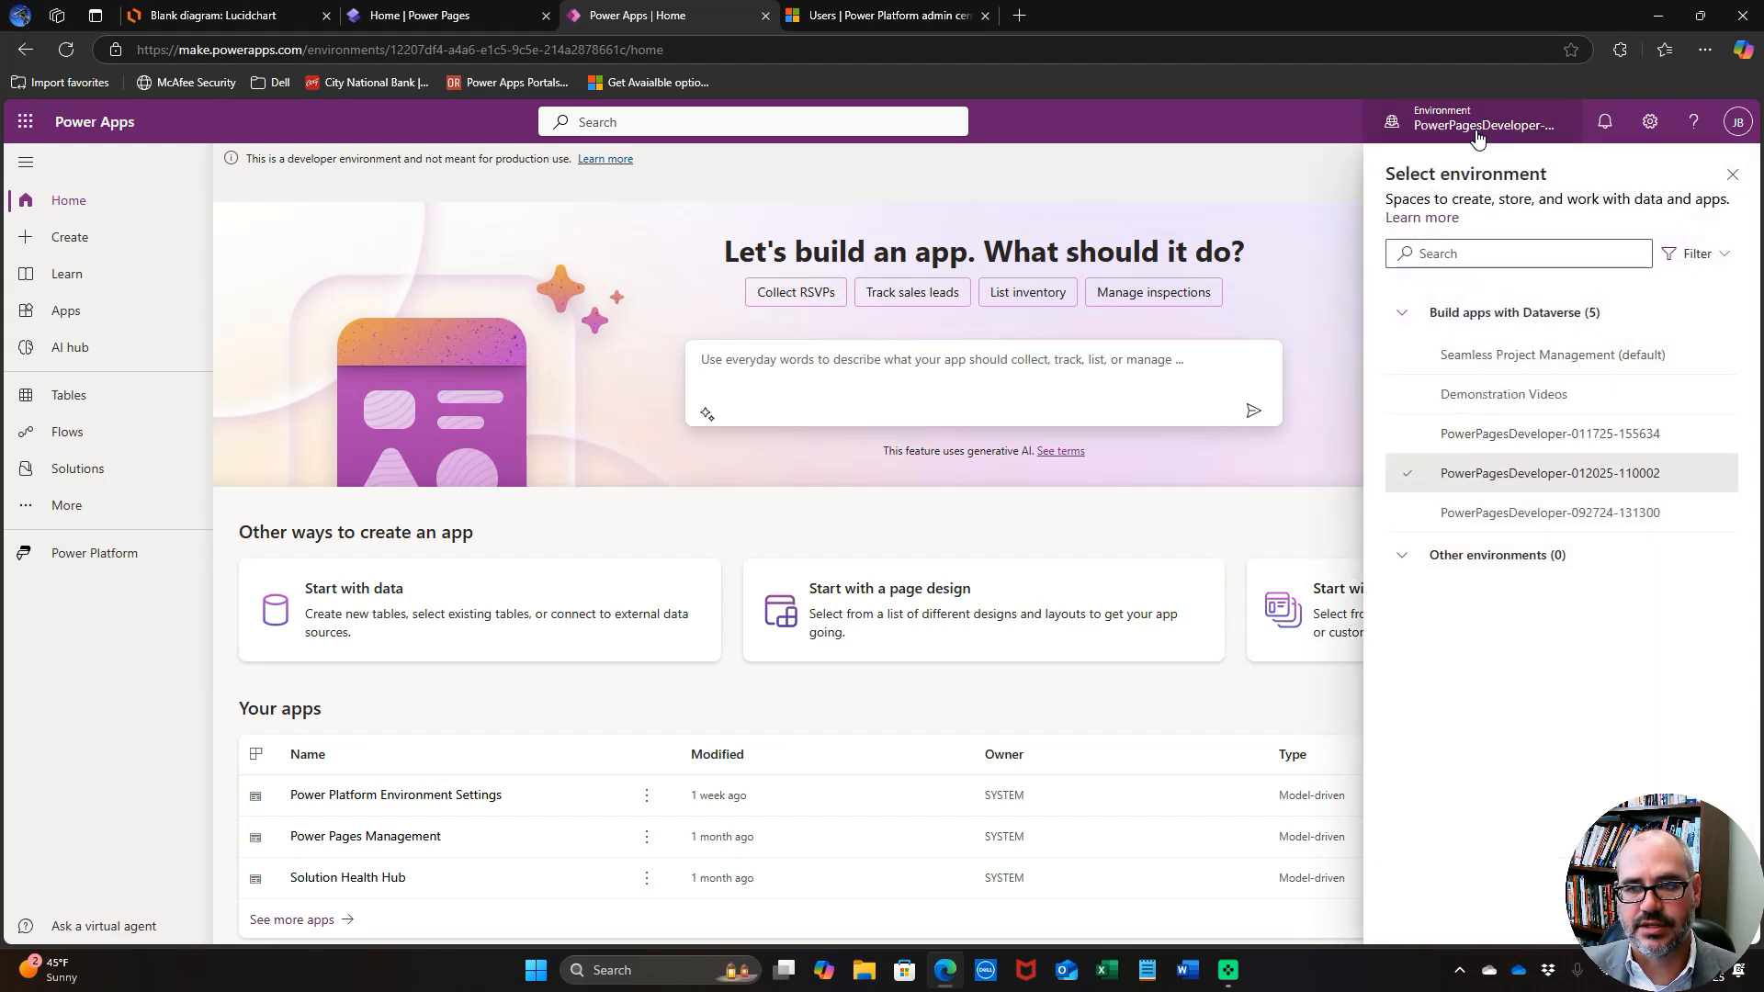
click(1480, 396)
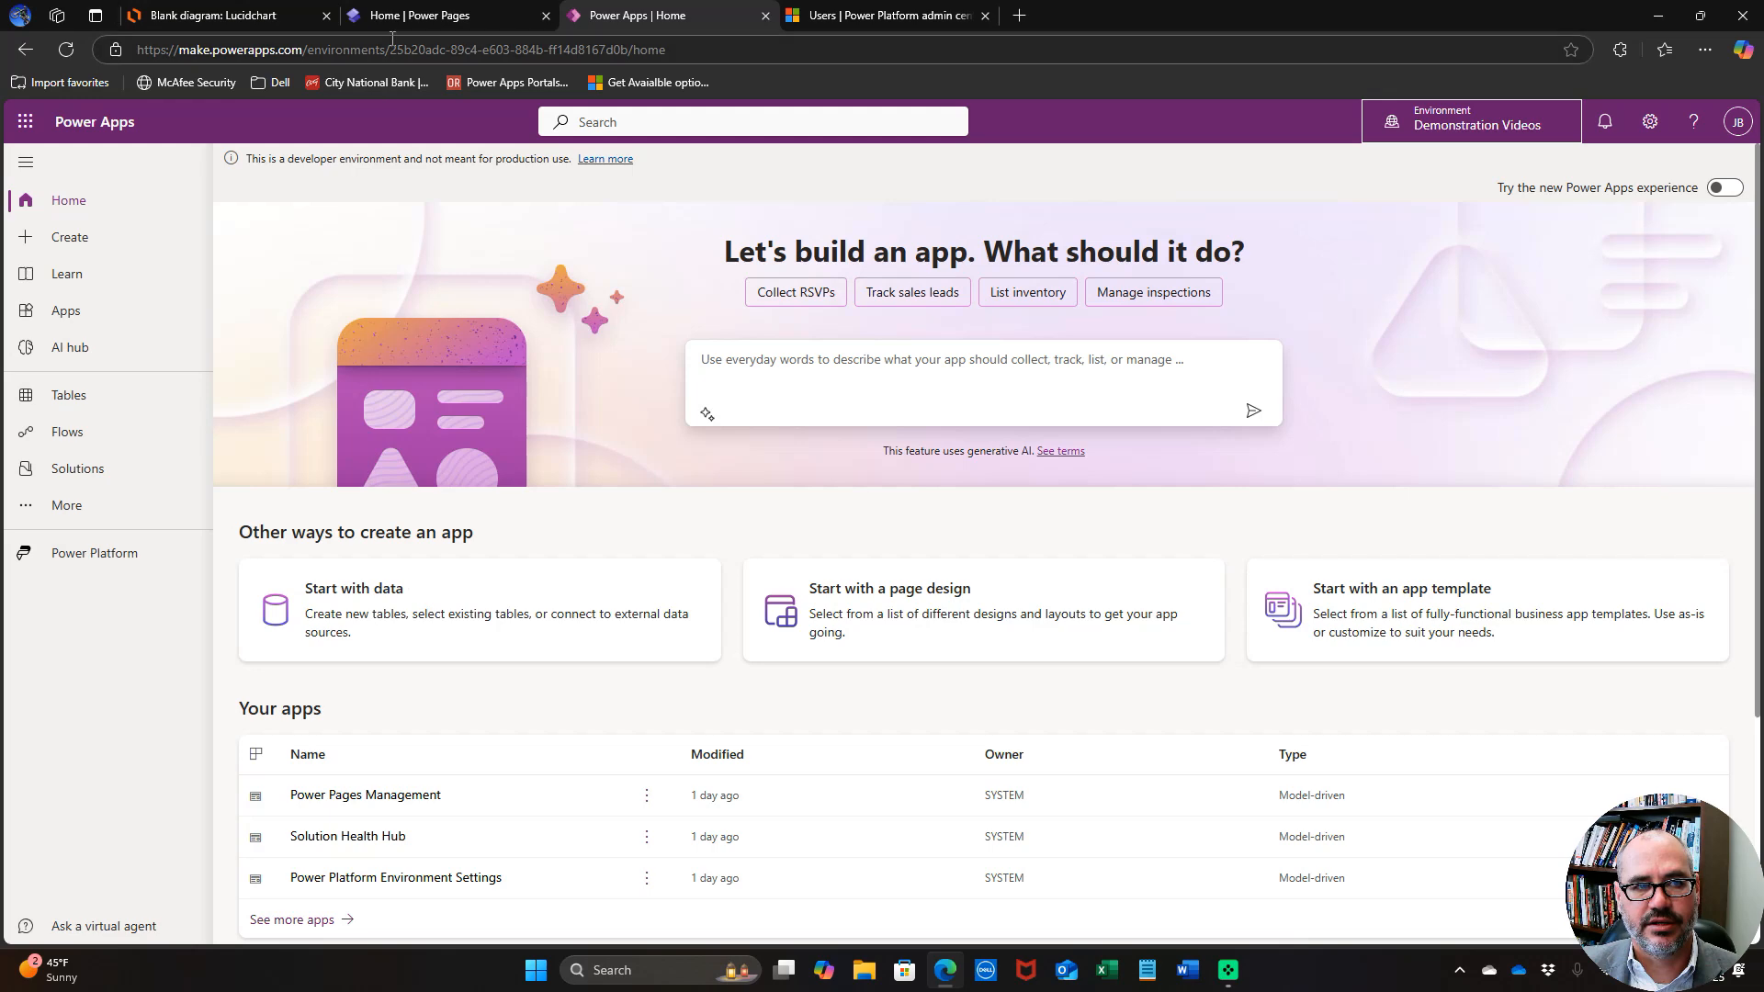
Switch to Power Pages, dismiss the updates notice, and change the environment to Demonstration Videos.
click(445, 17)
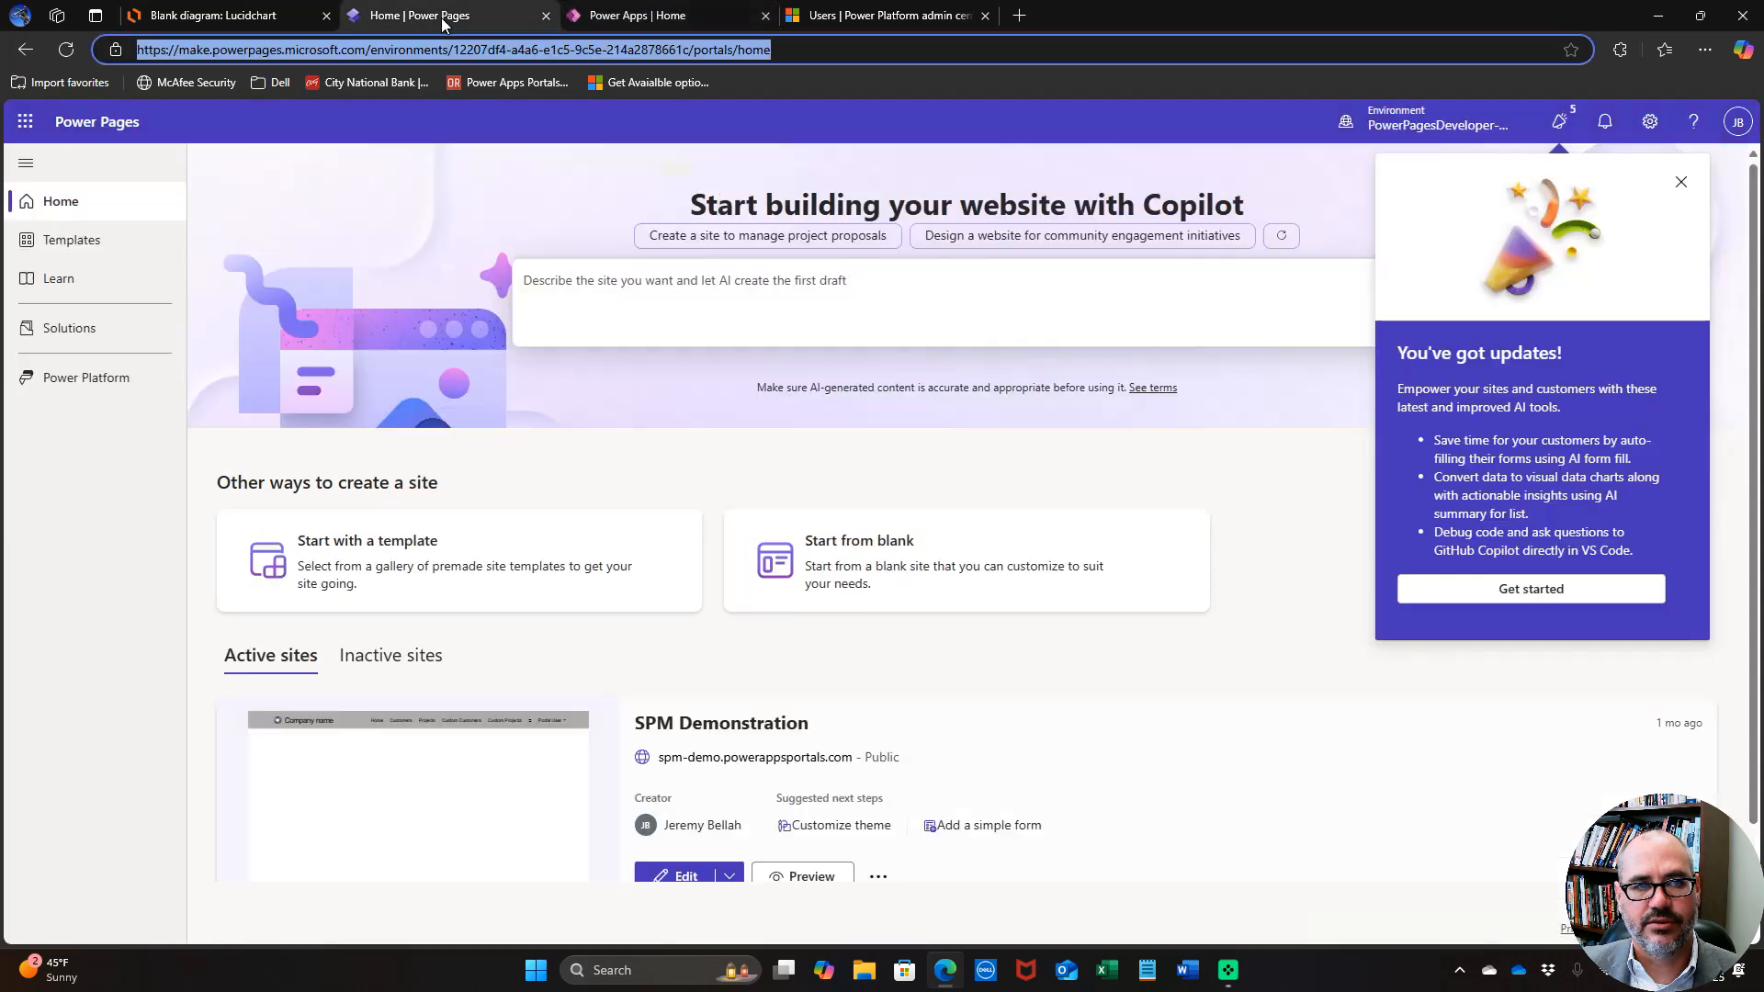
click(1681, 182)
click(1490, 134)
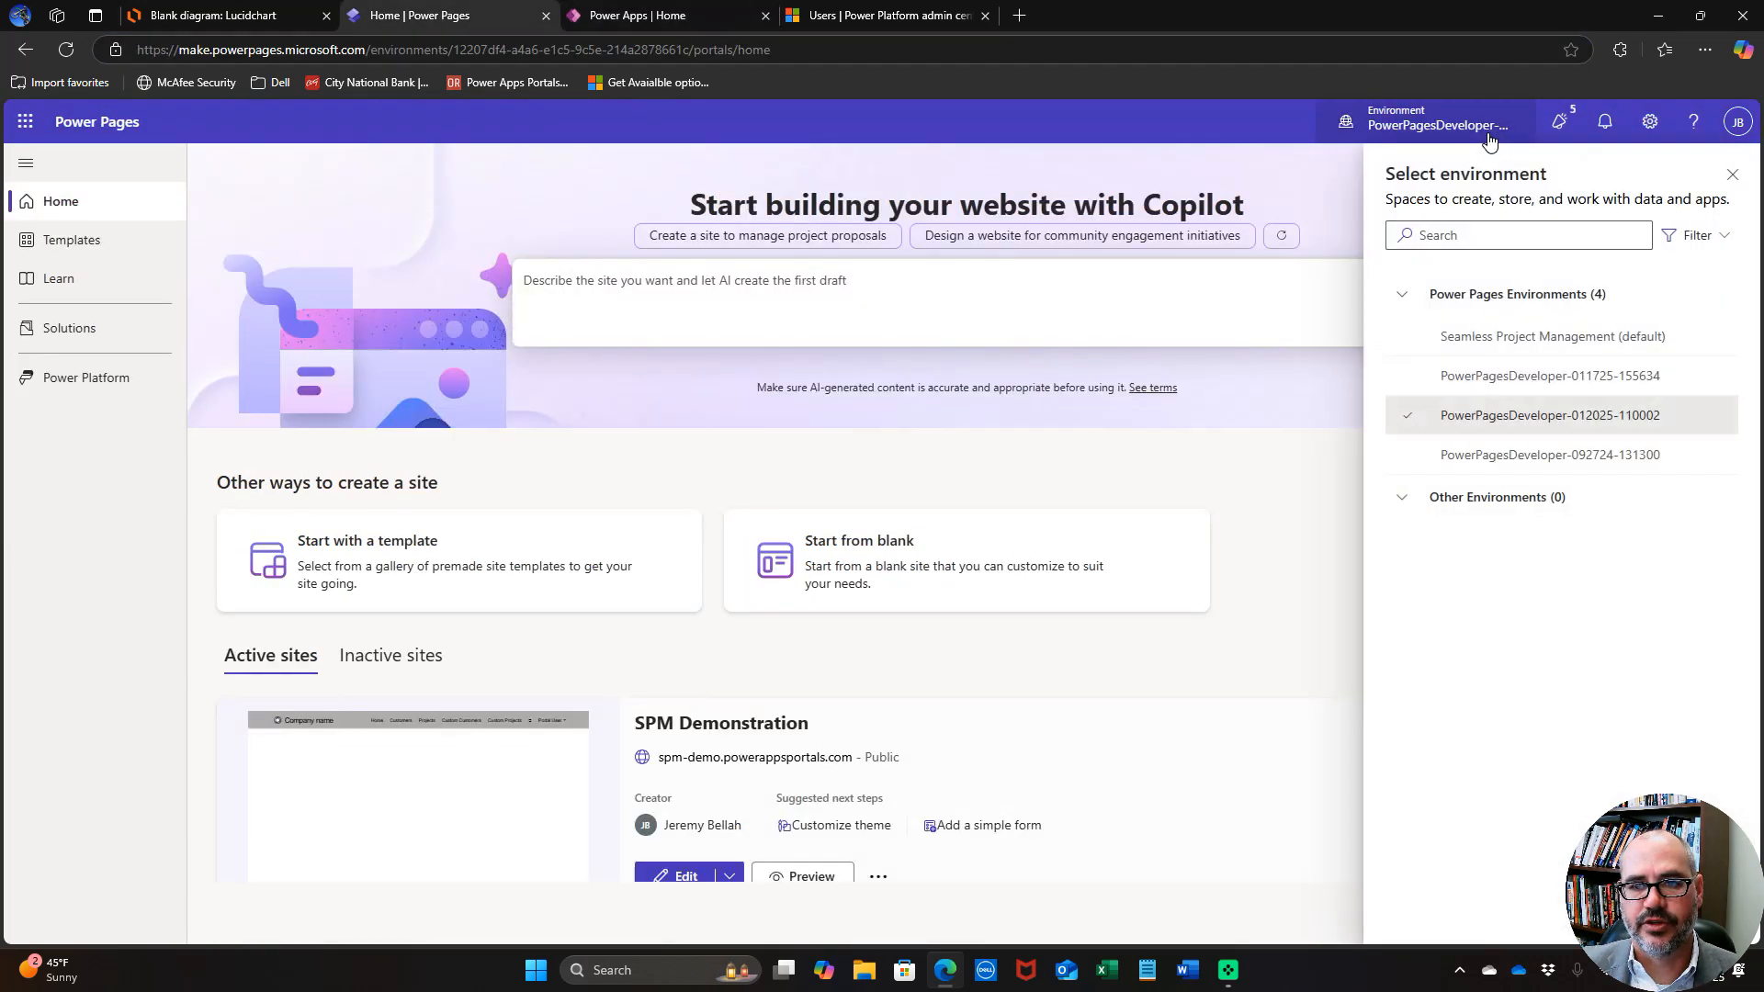
click(1482, 375)
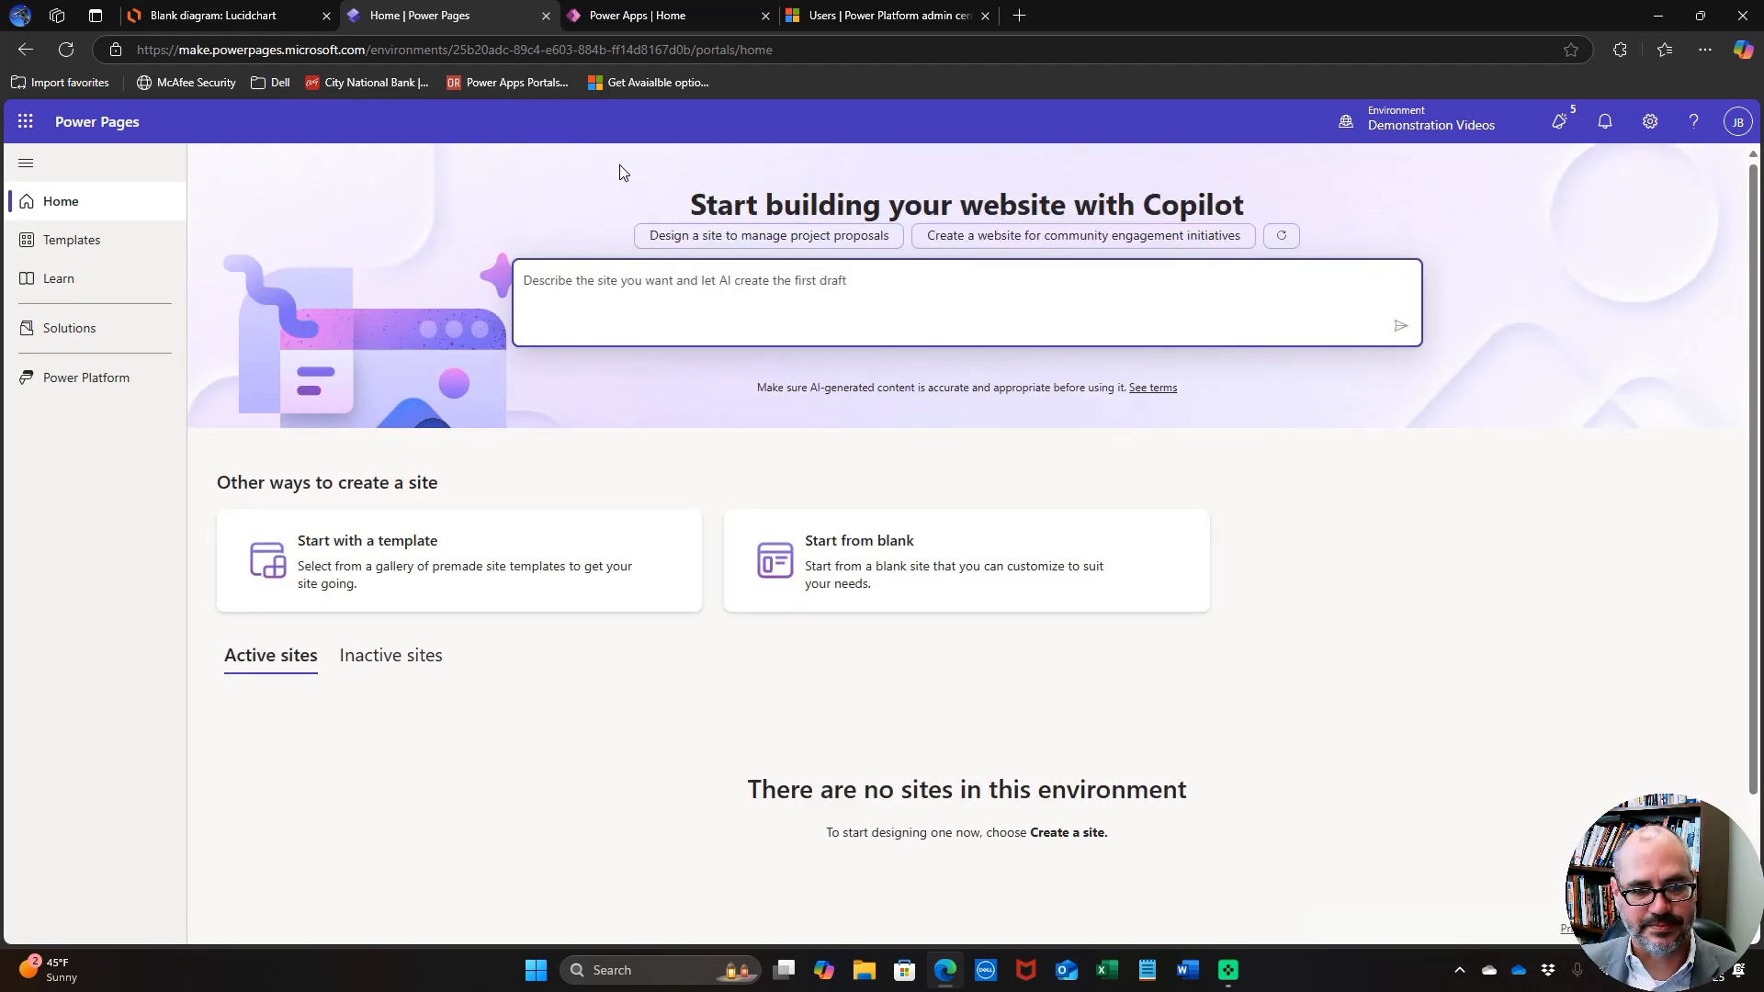
Compare the Power Apps and Power Pages home pages and check the environment selected in Power Apps, leaving it as is.
click(632, 18)
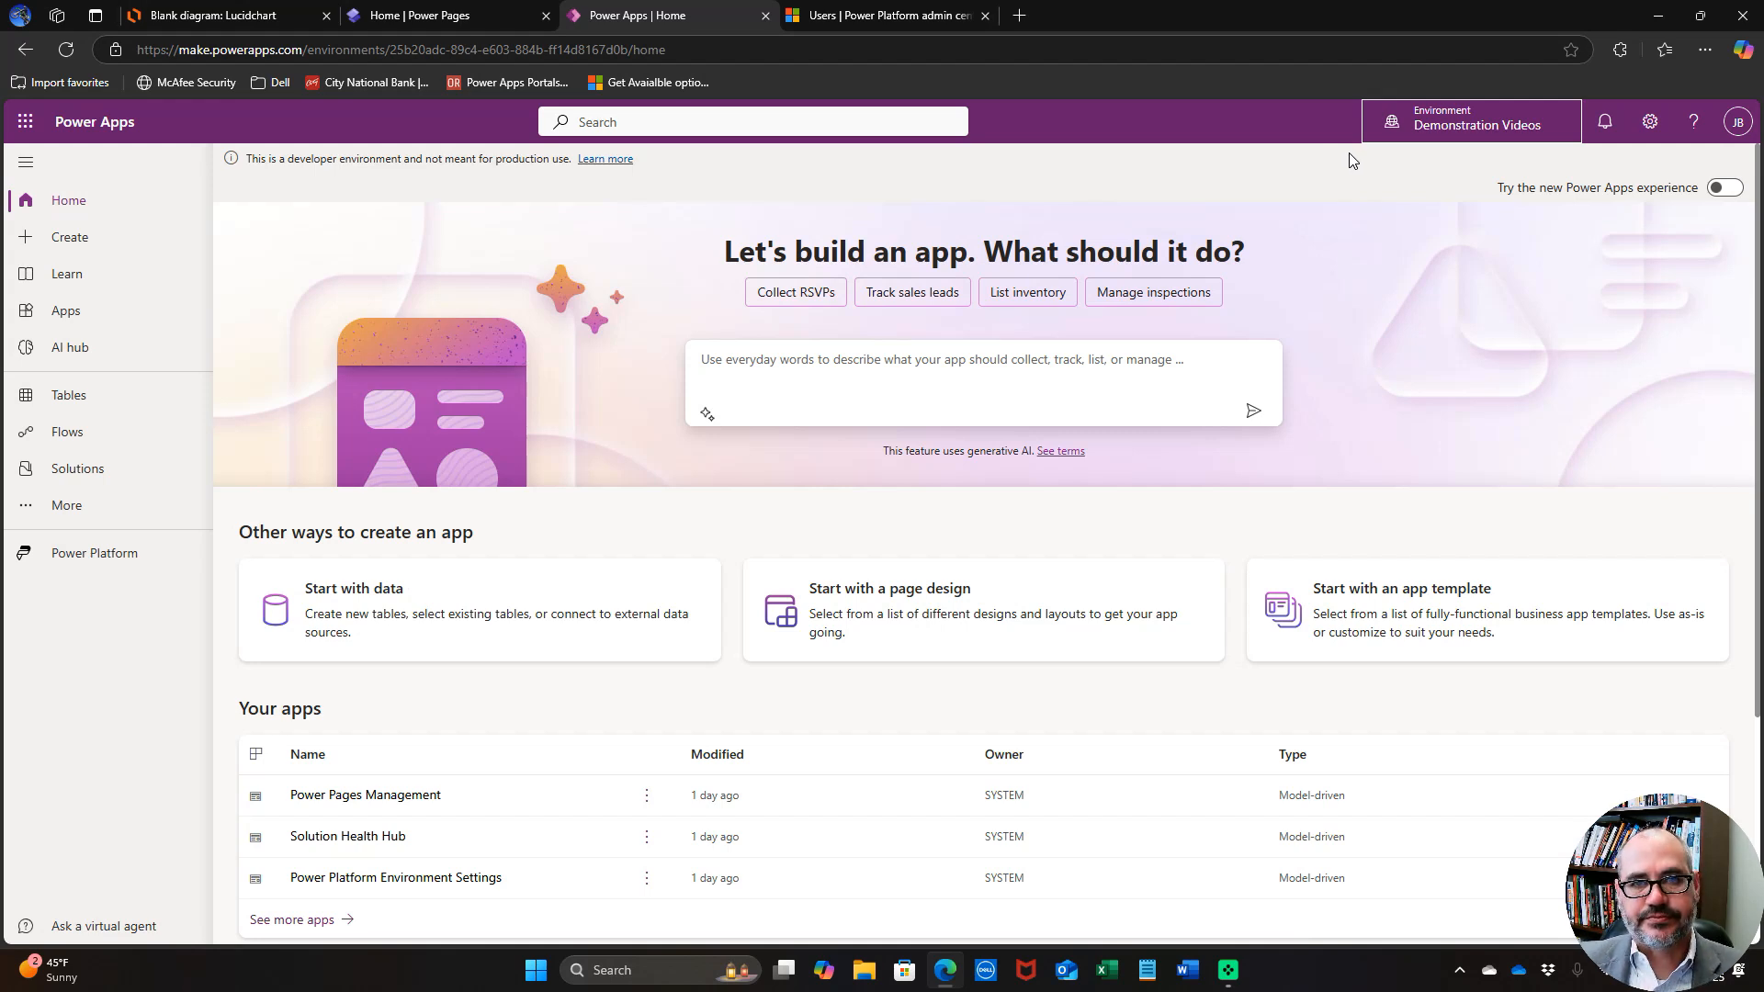
mouse_move(1430, 146)
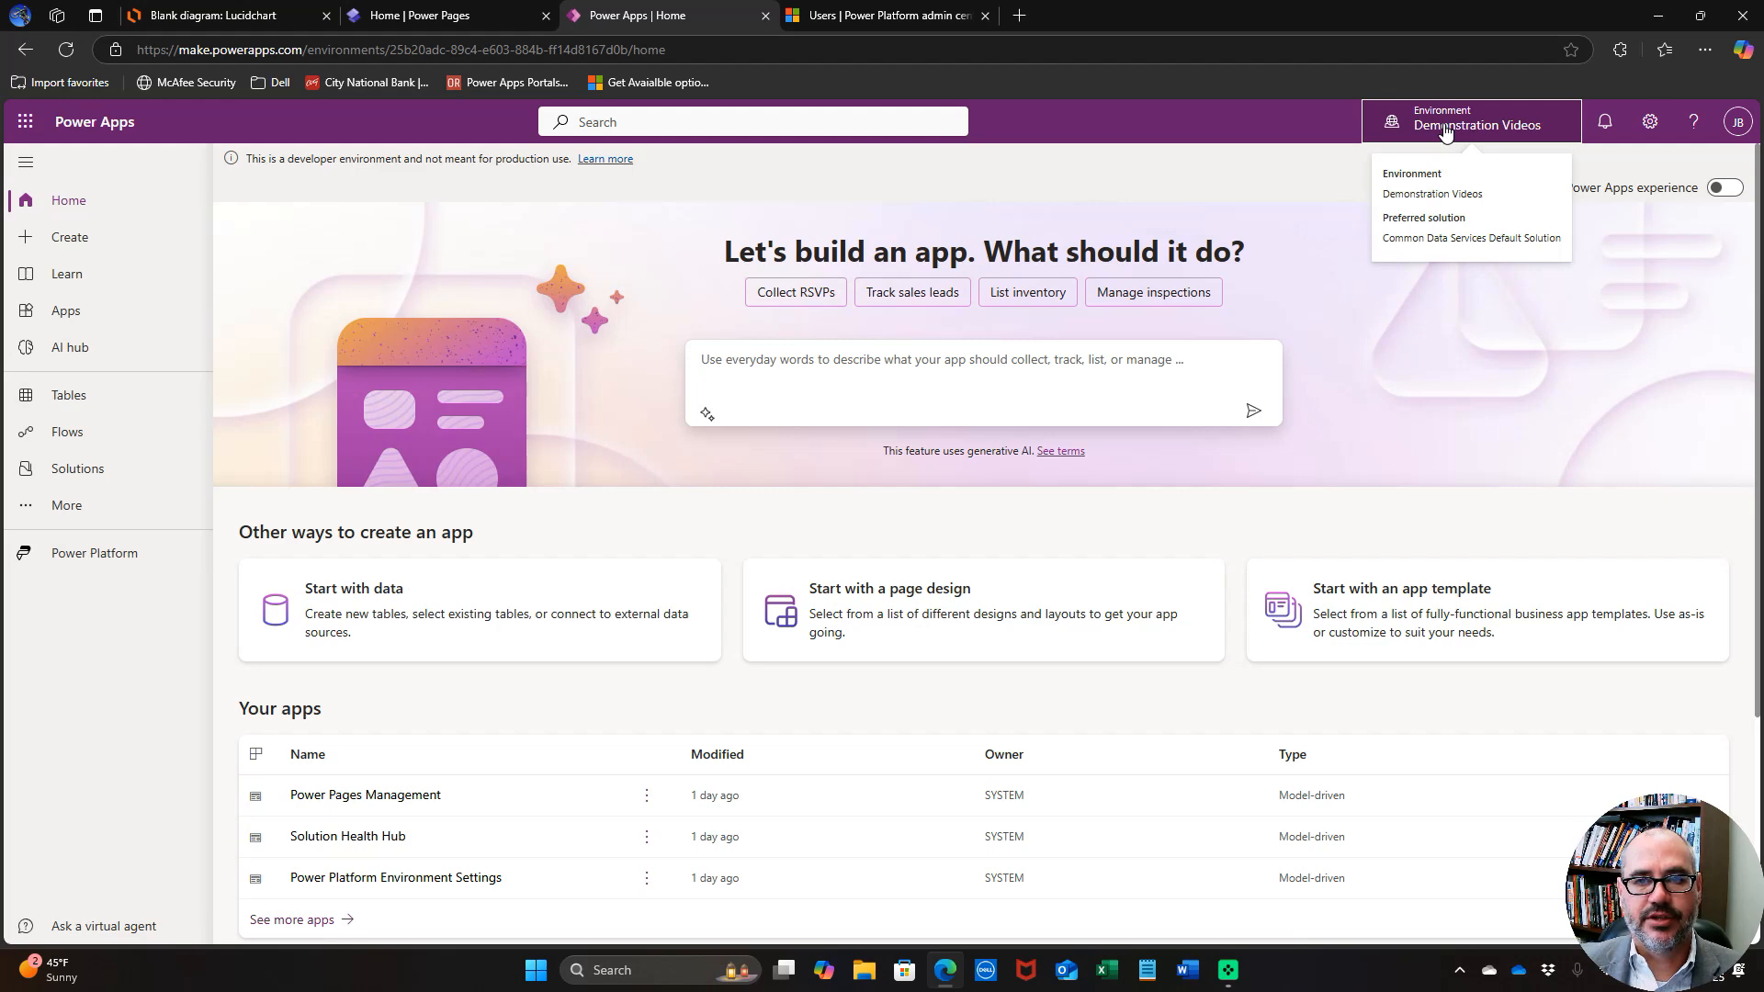
click(1446, 131)
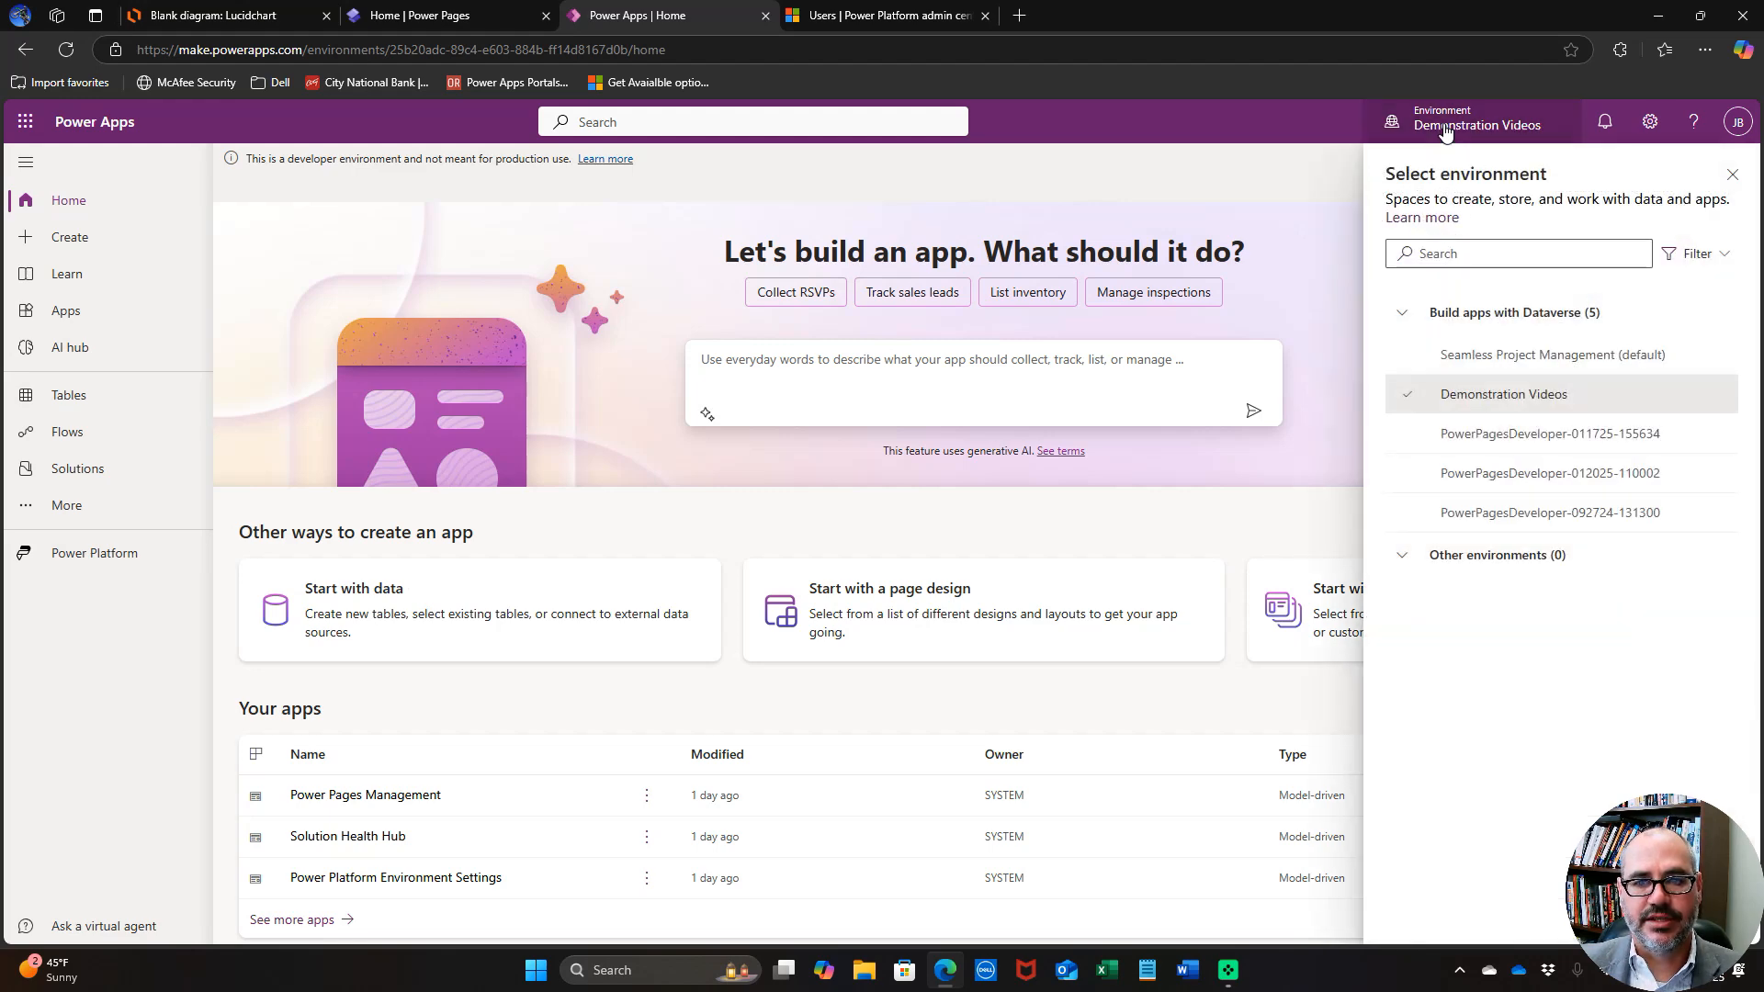
click(1446, 132)
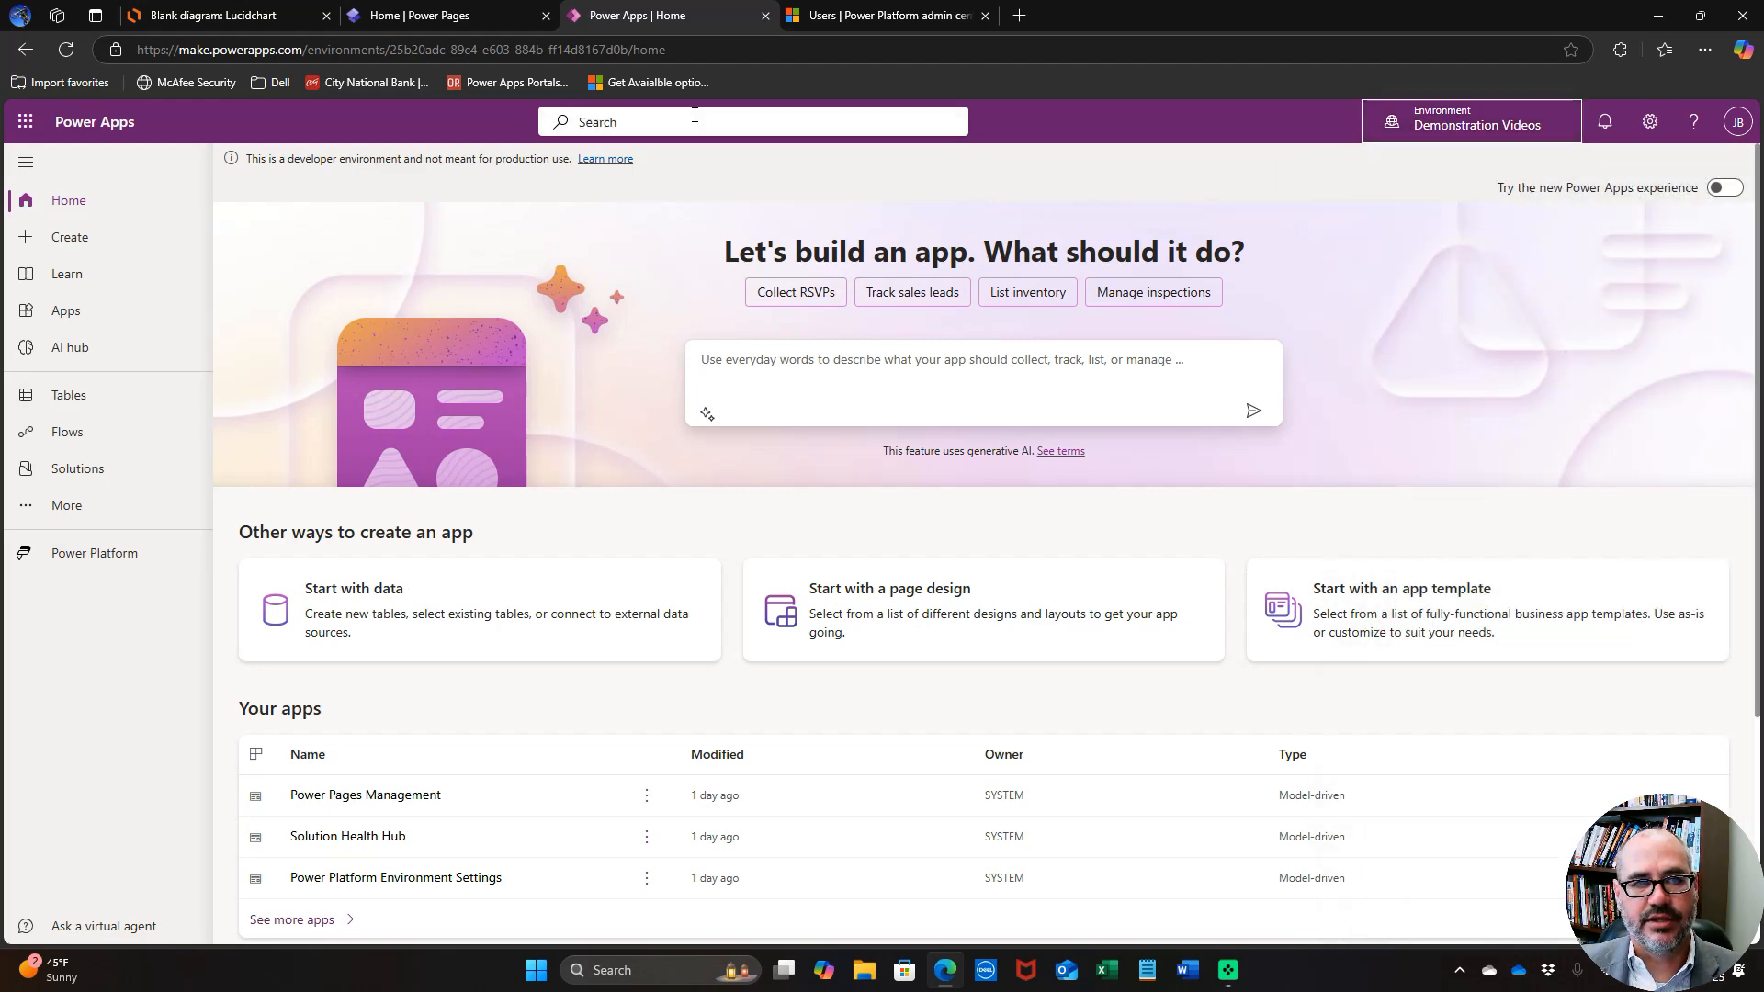
click(411, 18)
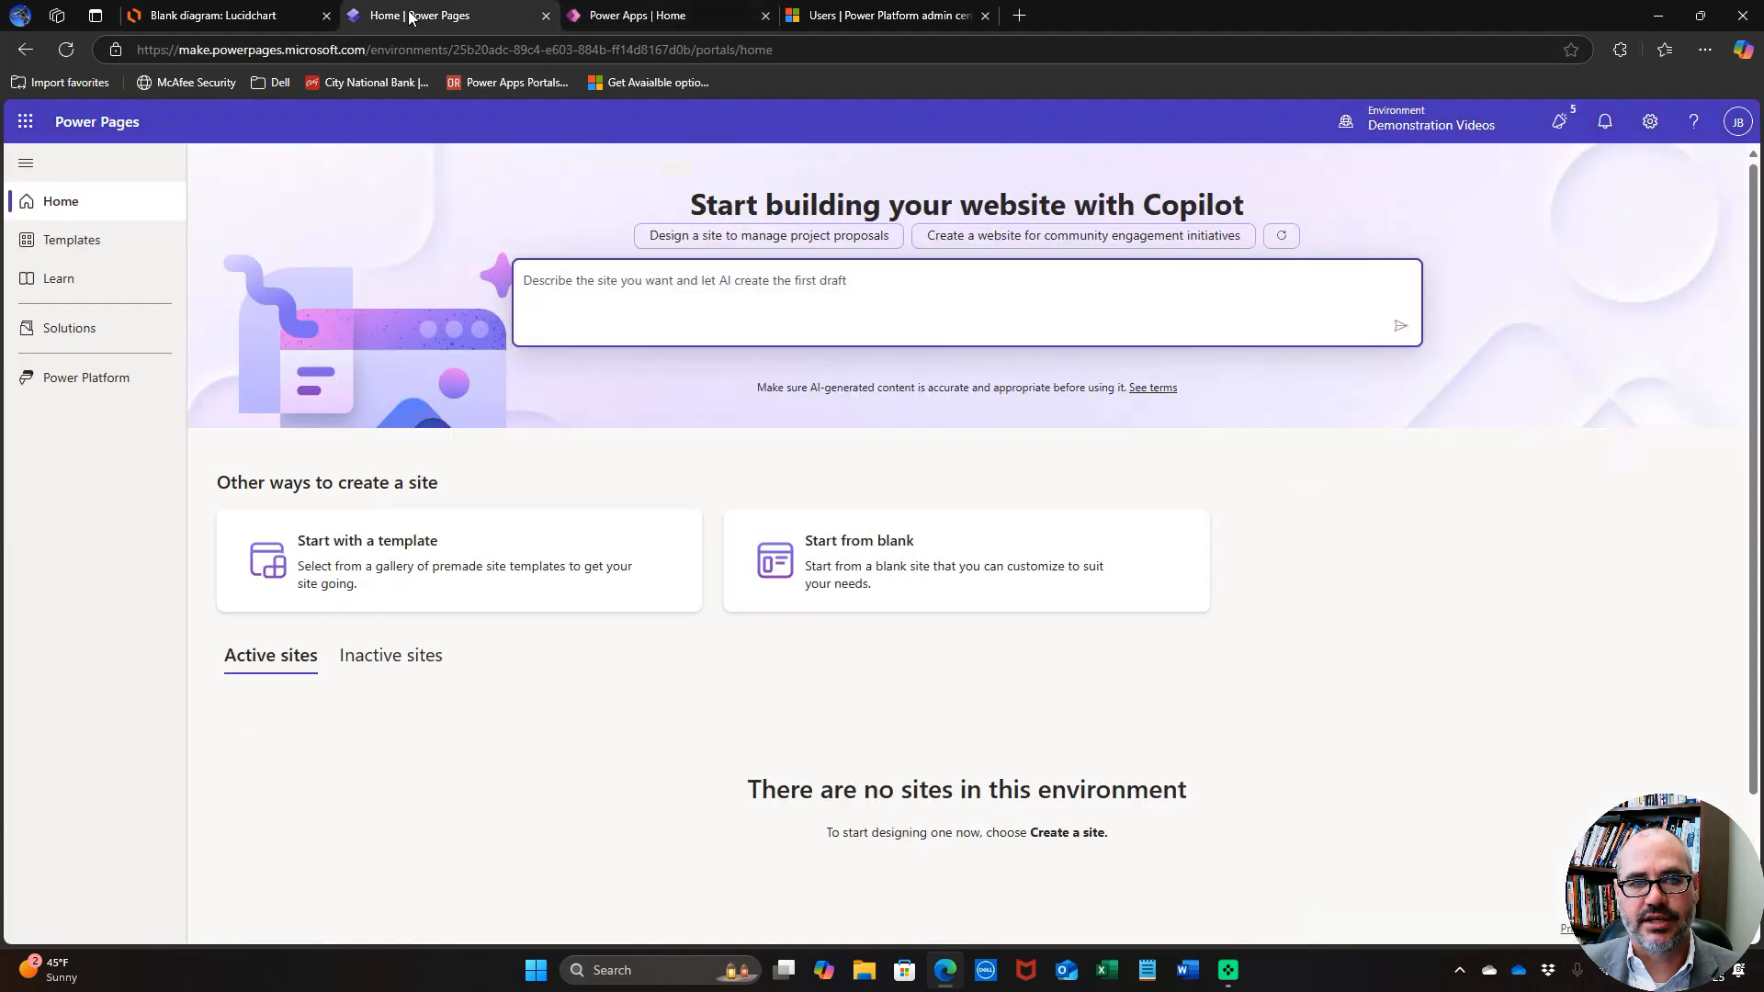
click(643, 15)
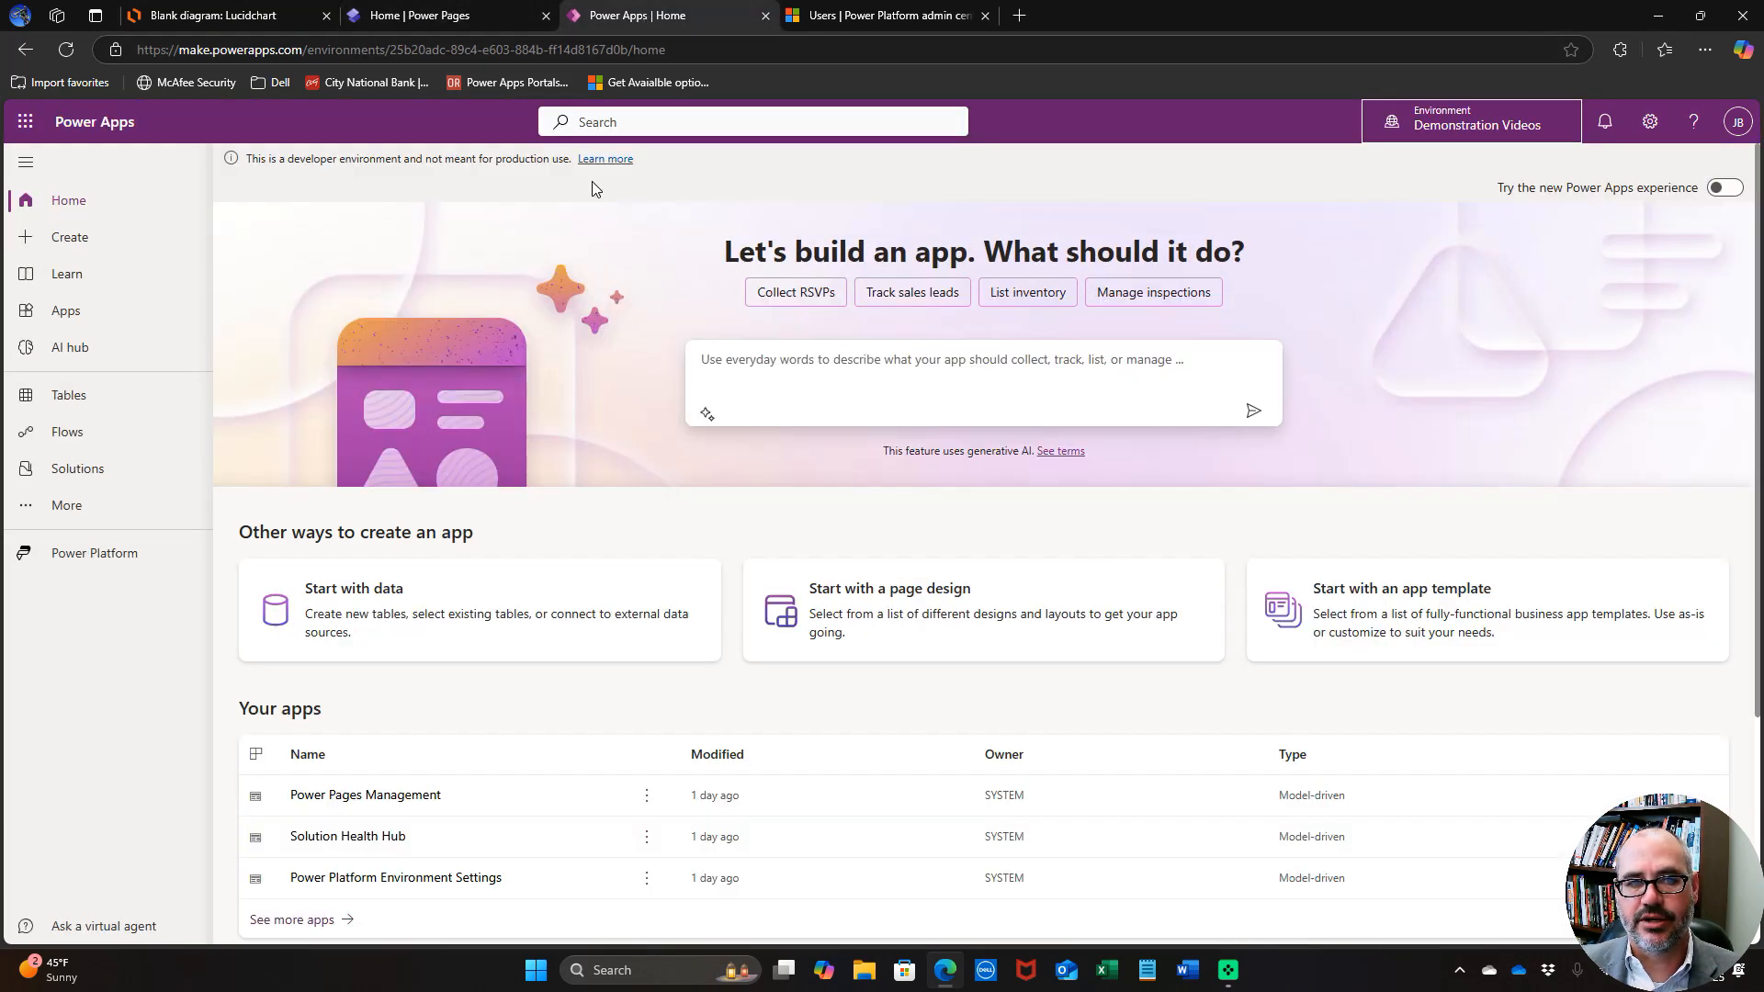
click(467, 20)
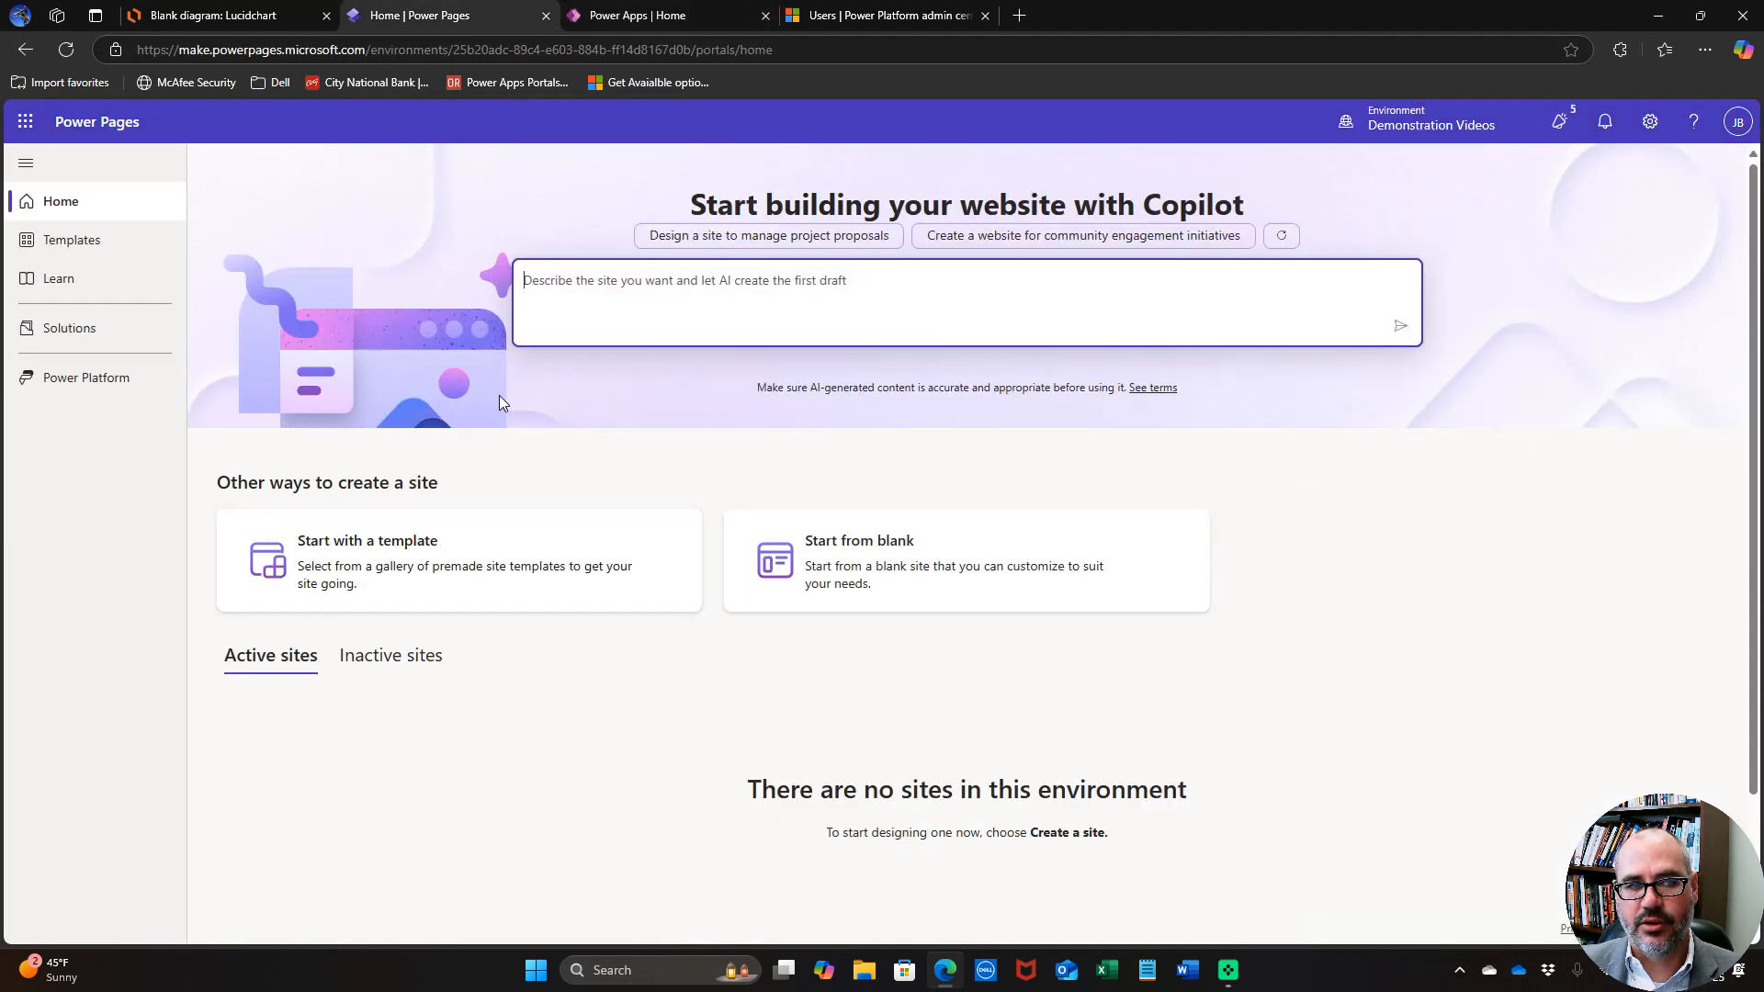
click(658, 20)
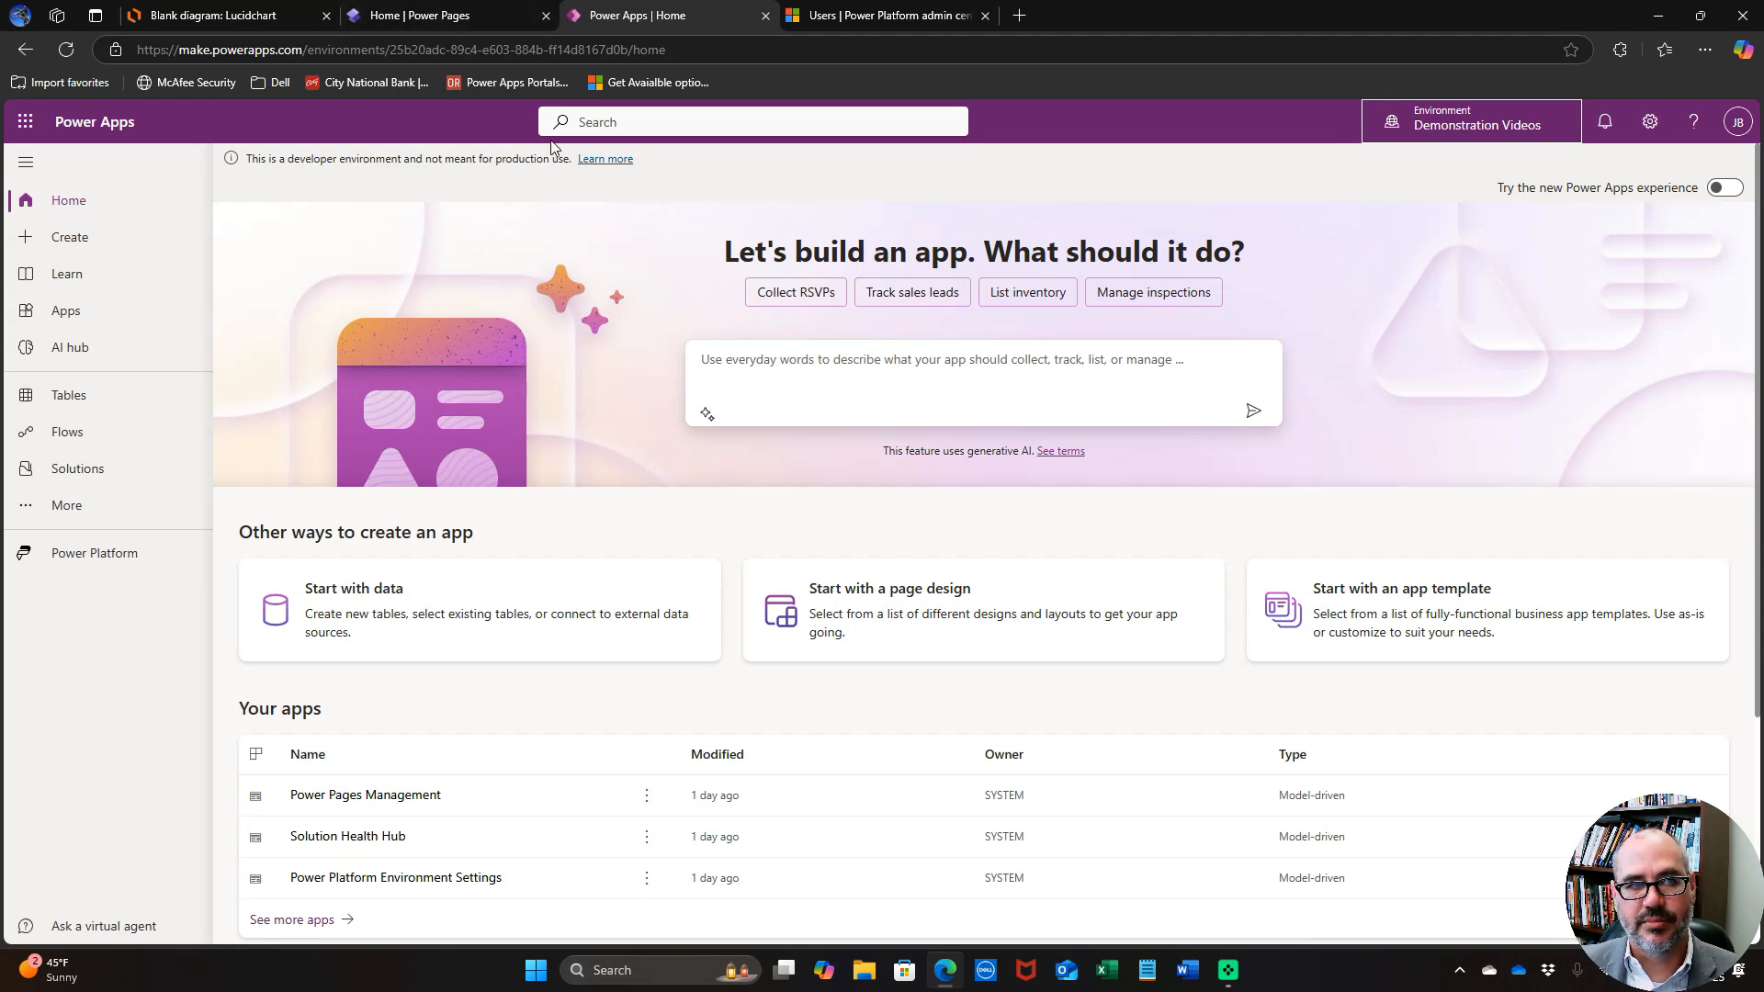
Switch to the Lucidchart diagram and examine how the Project, Customer, Contact and Location entities relate to each other.
click(242, 20)
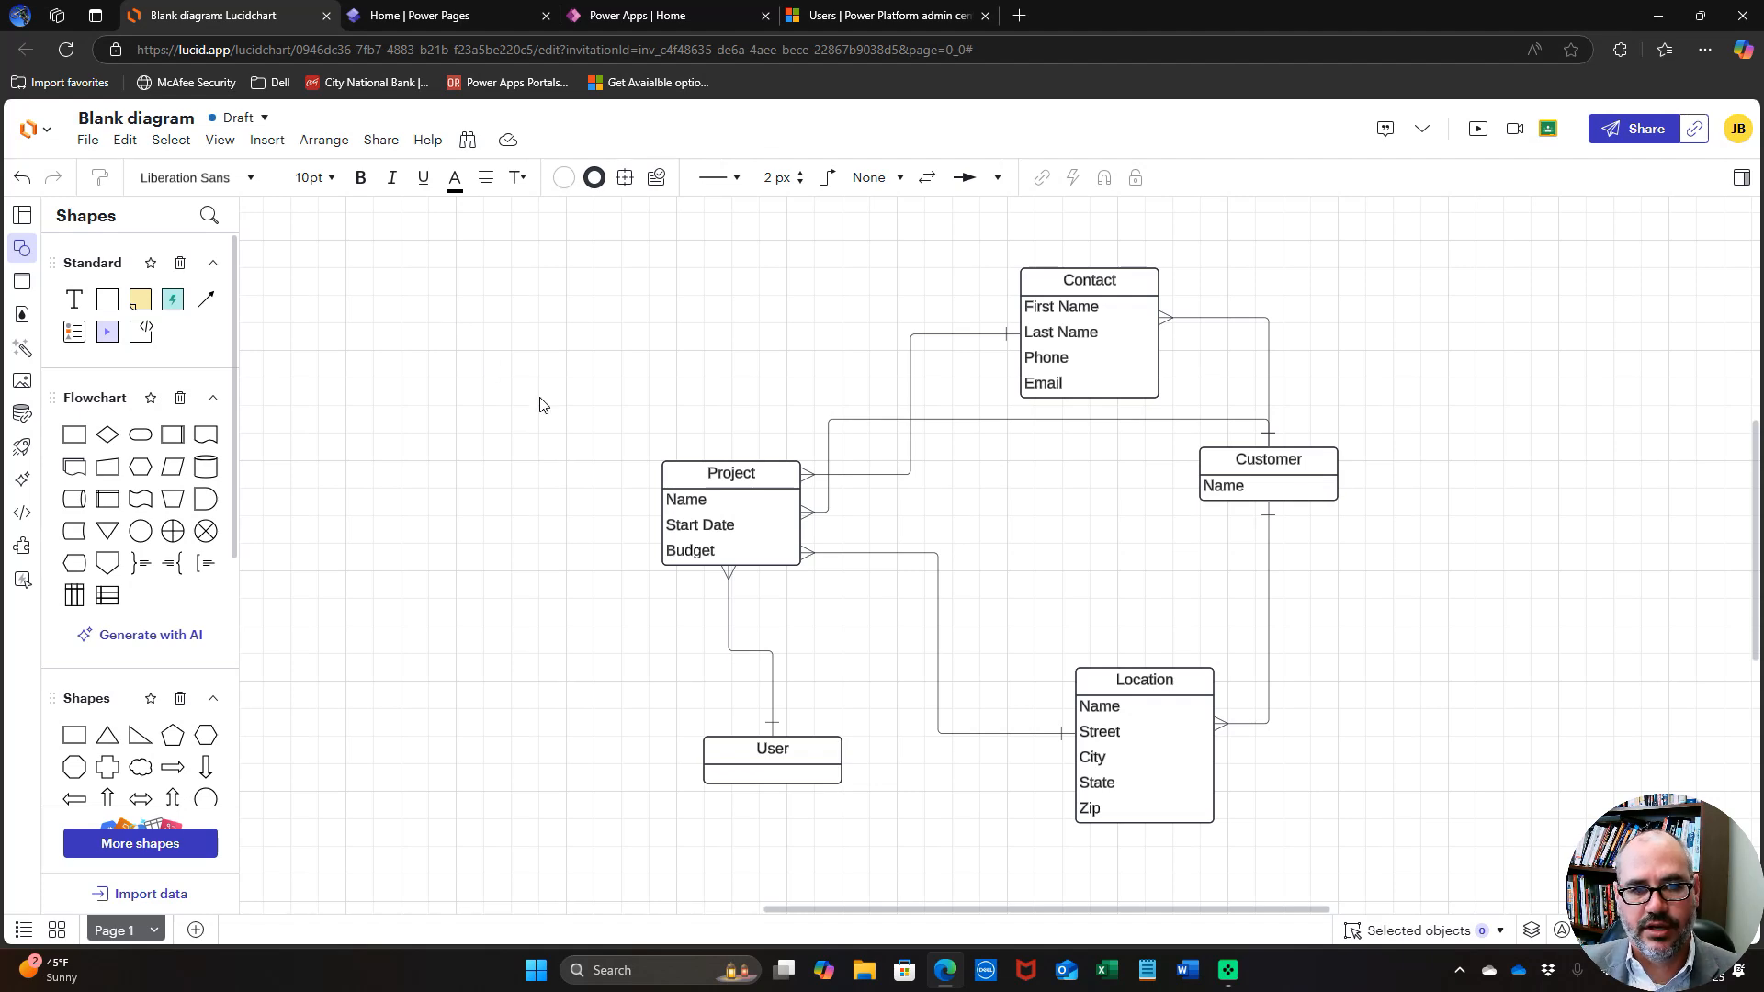
click(702, 476)
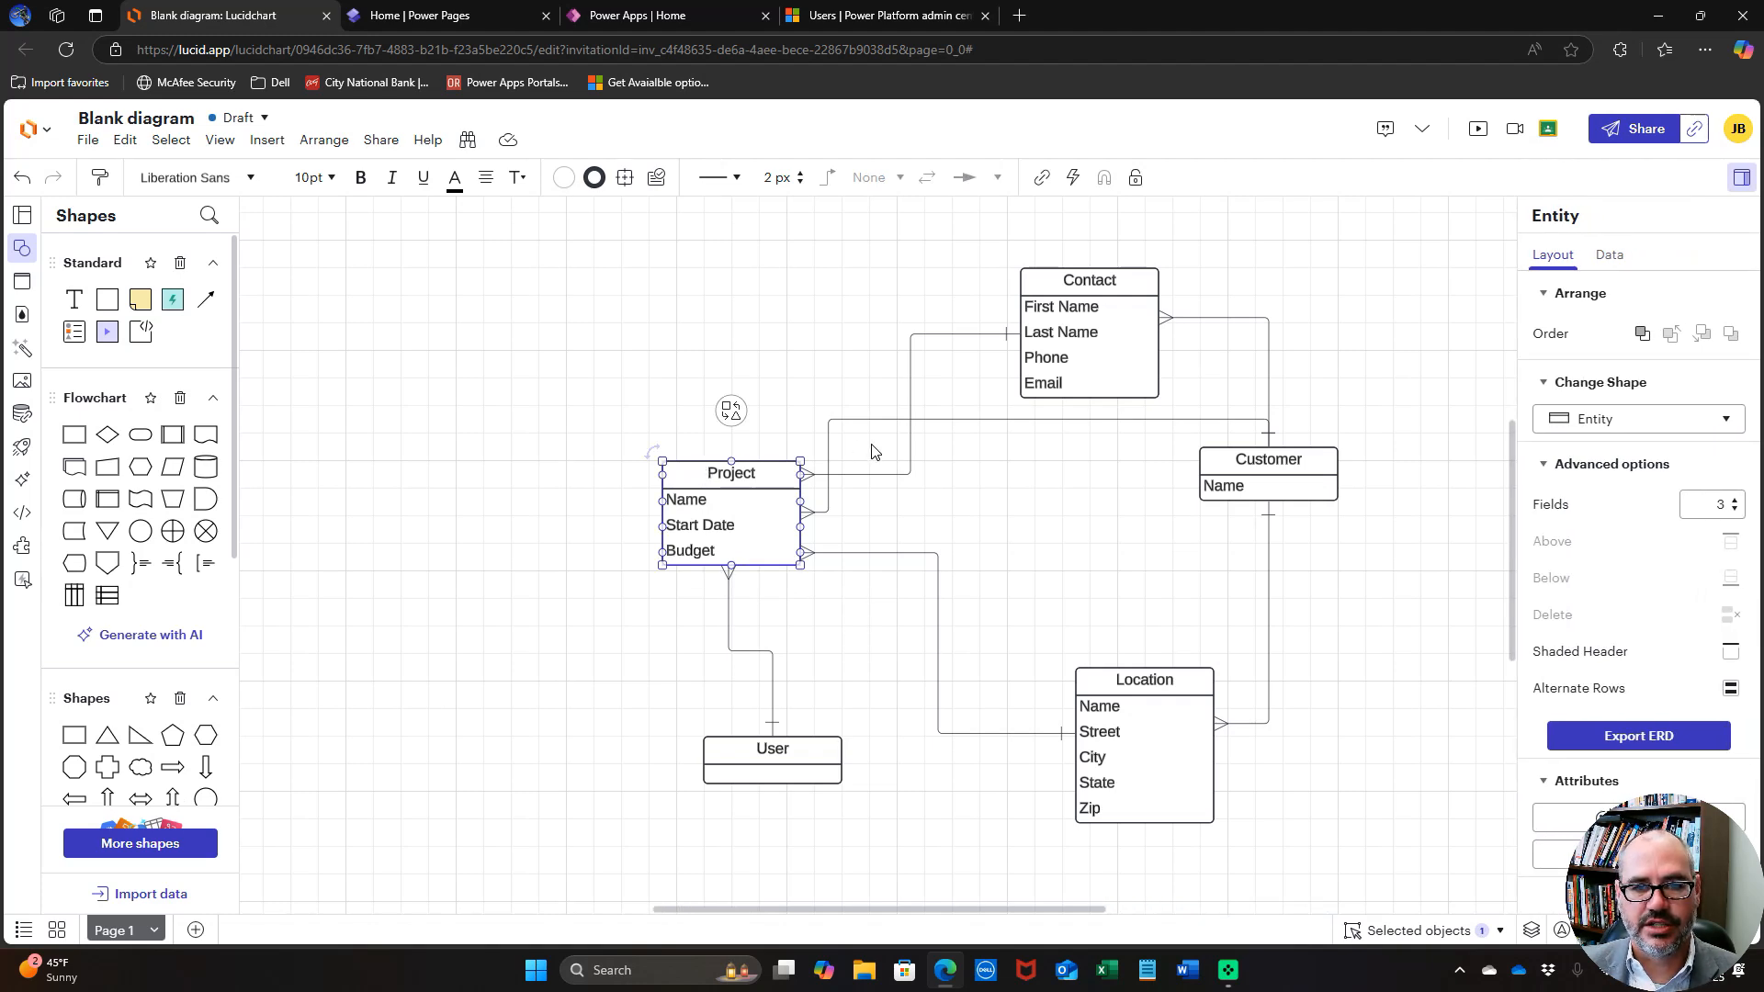
click(1292, 460)
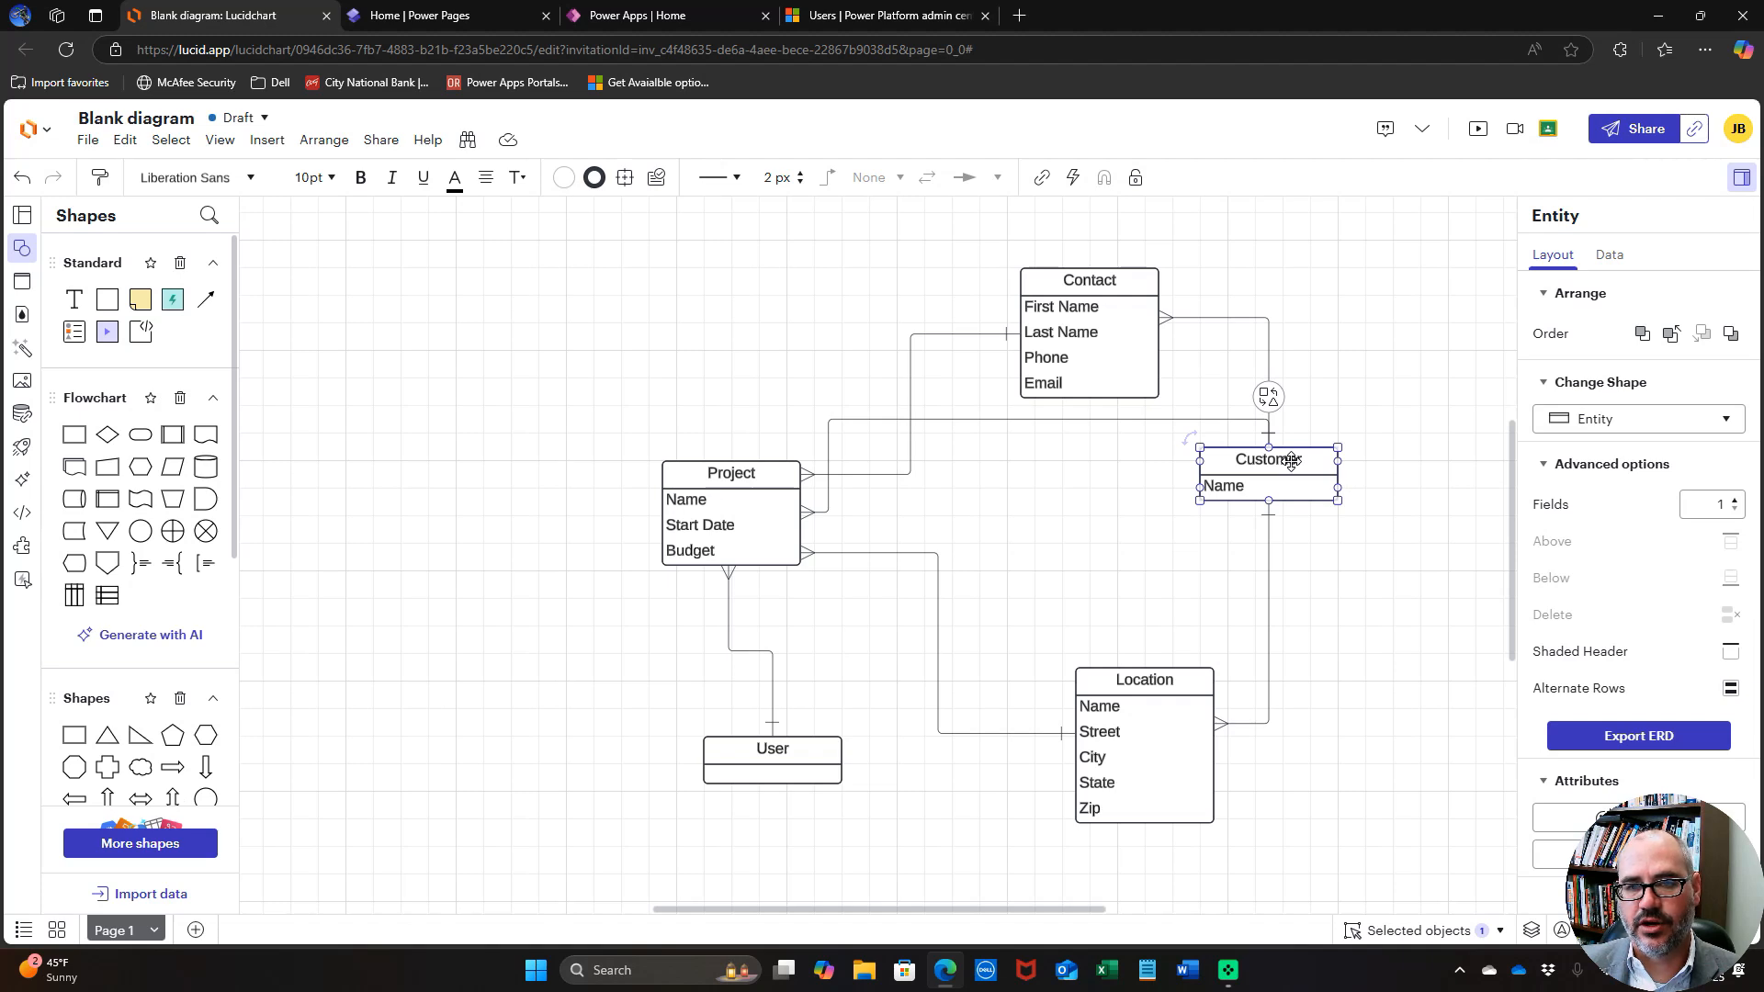
click(1096, 286)
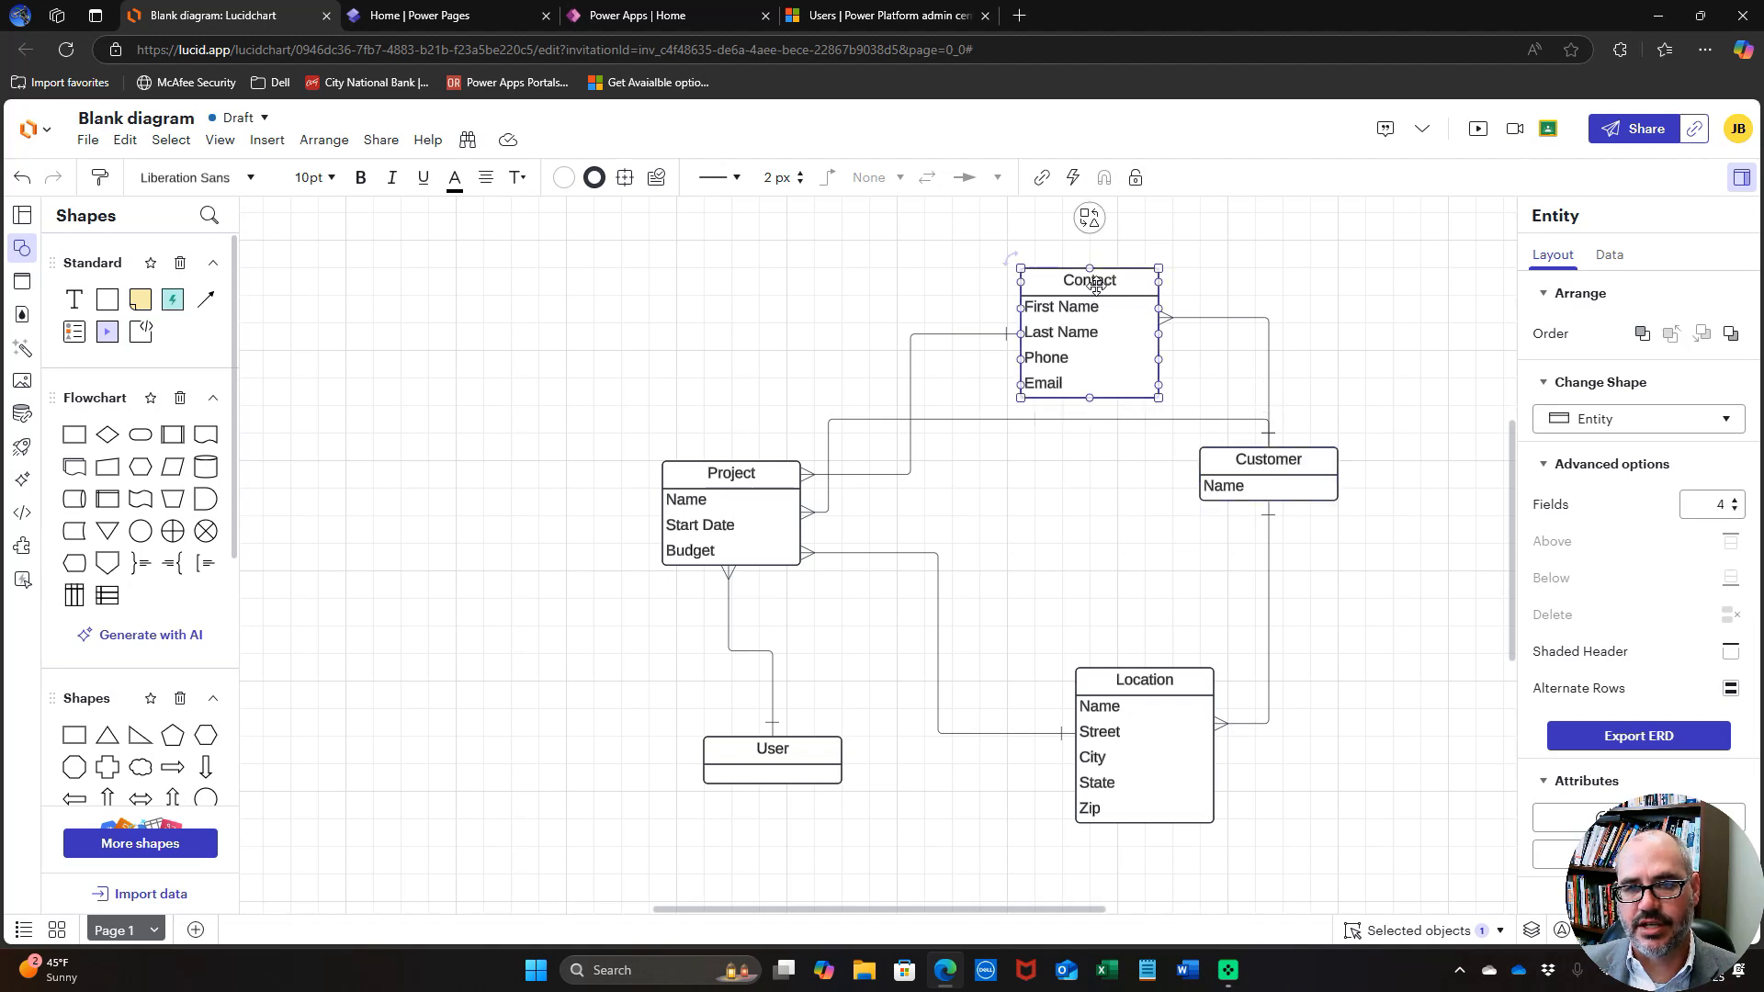
click(1260, 454)
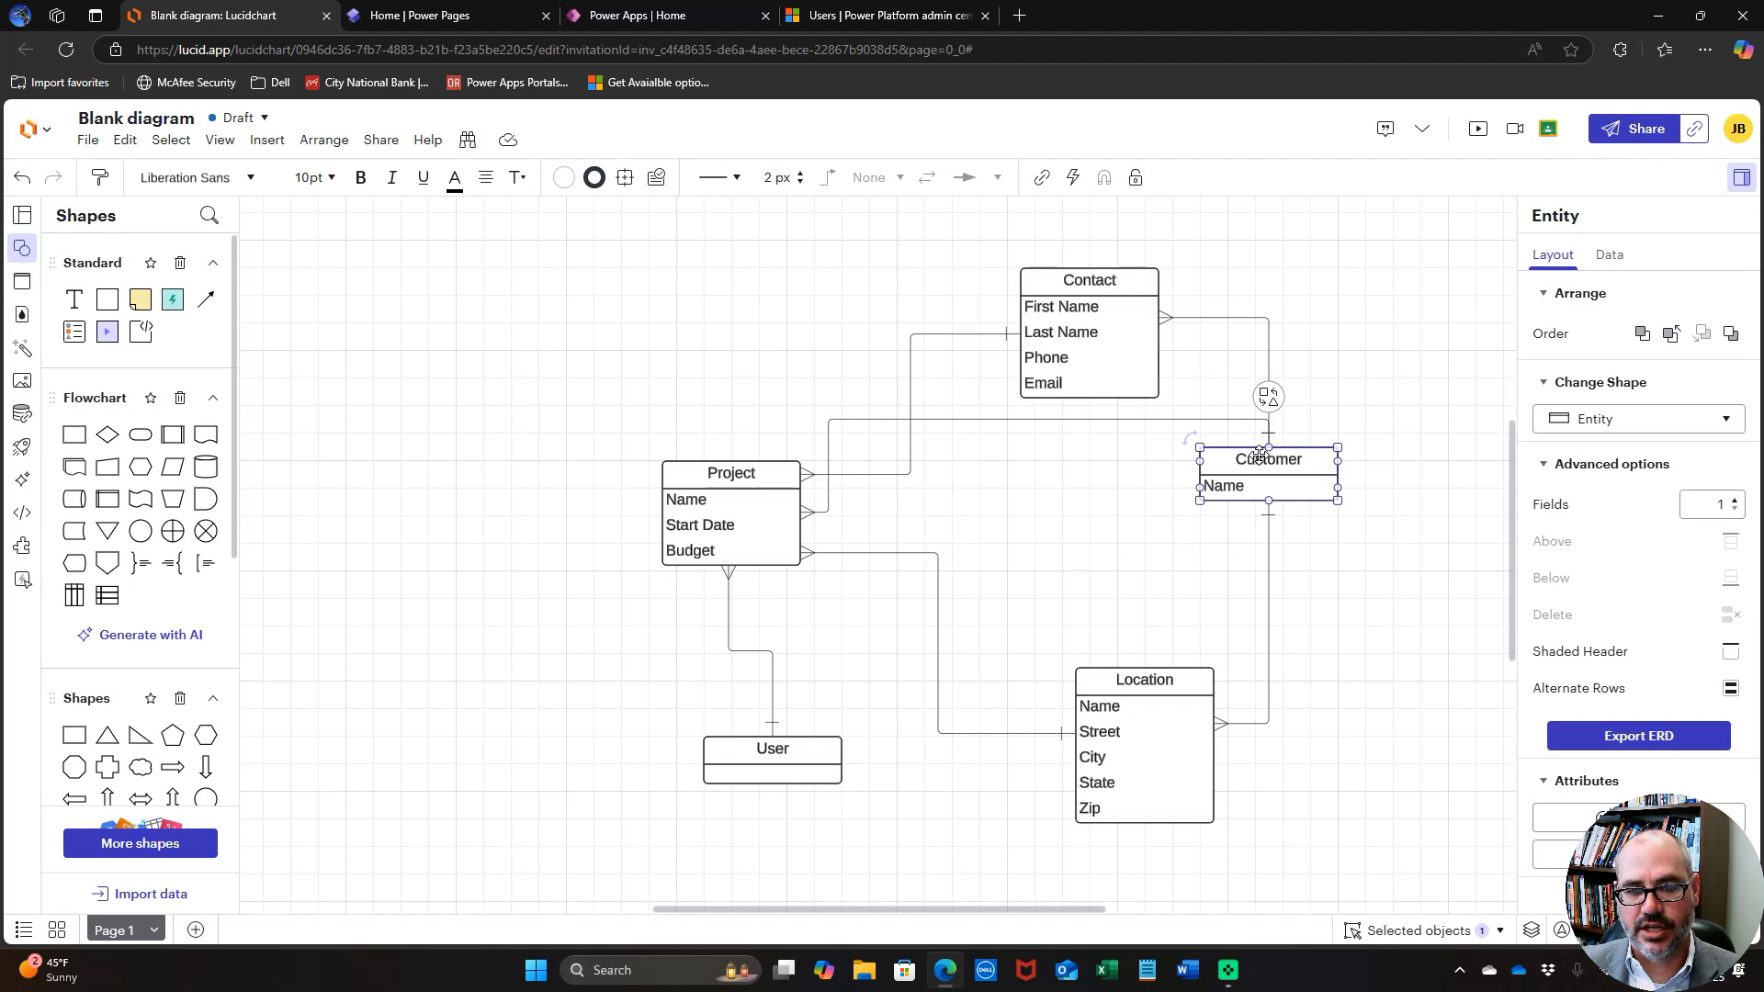
click(1155, 682)
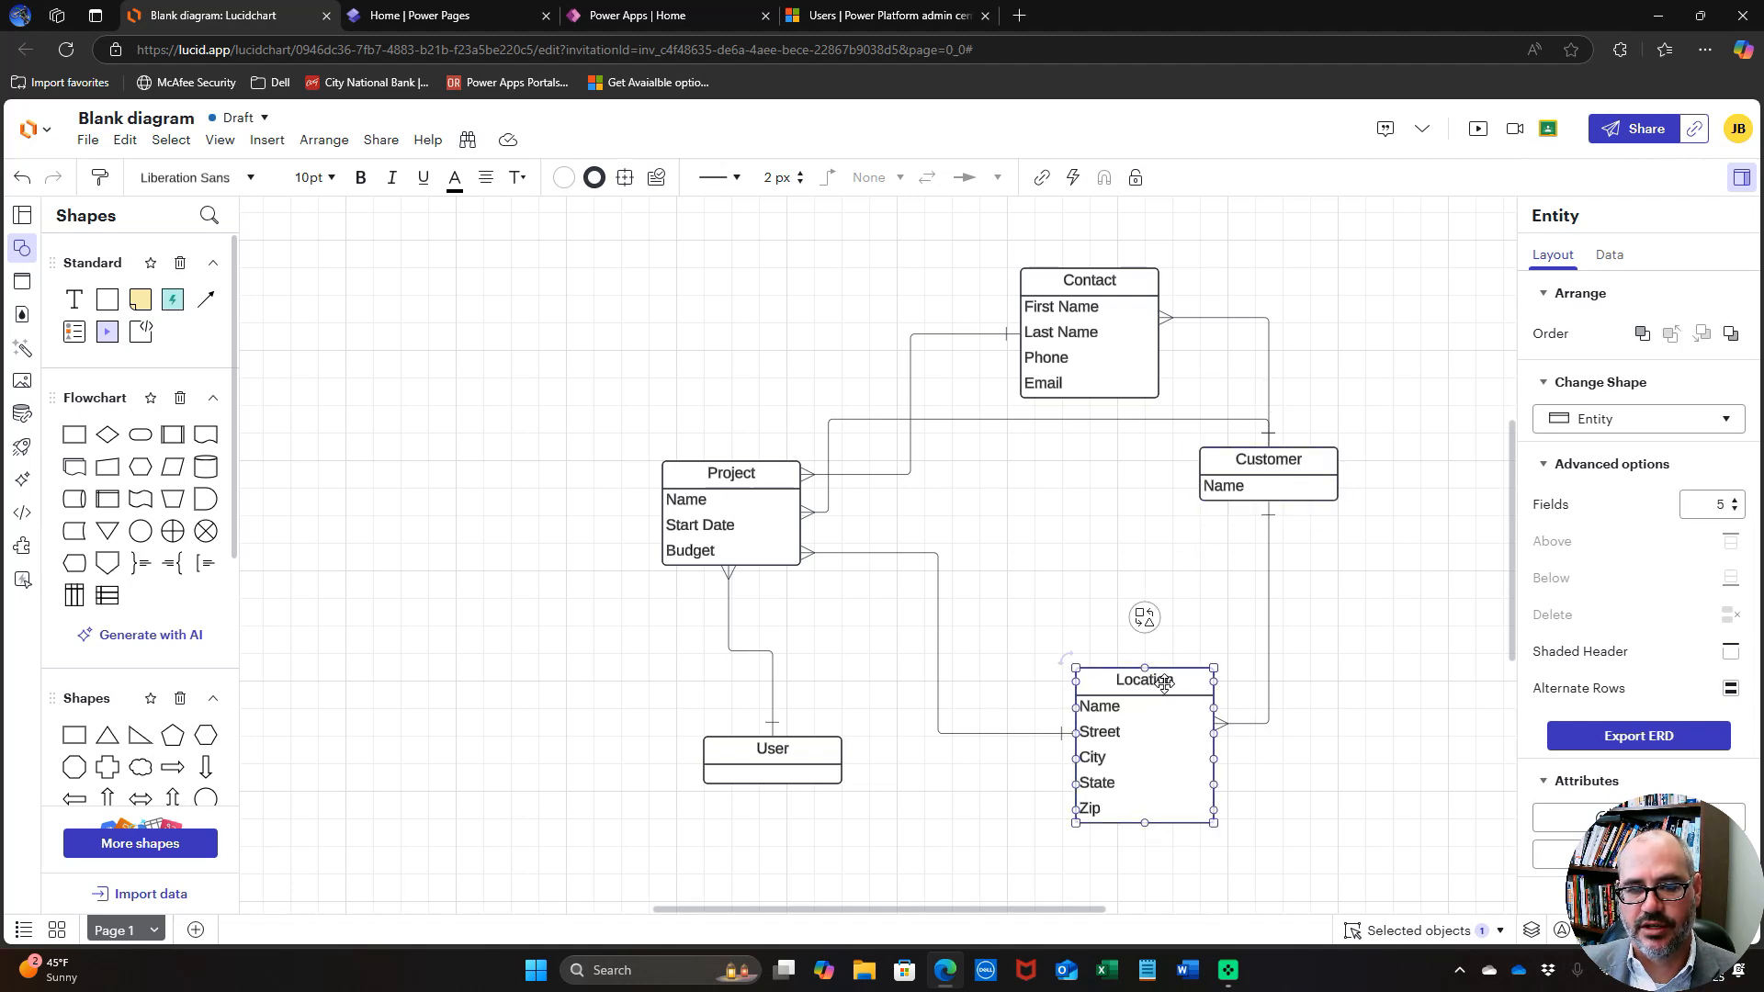
click(1220, 464)
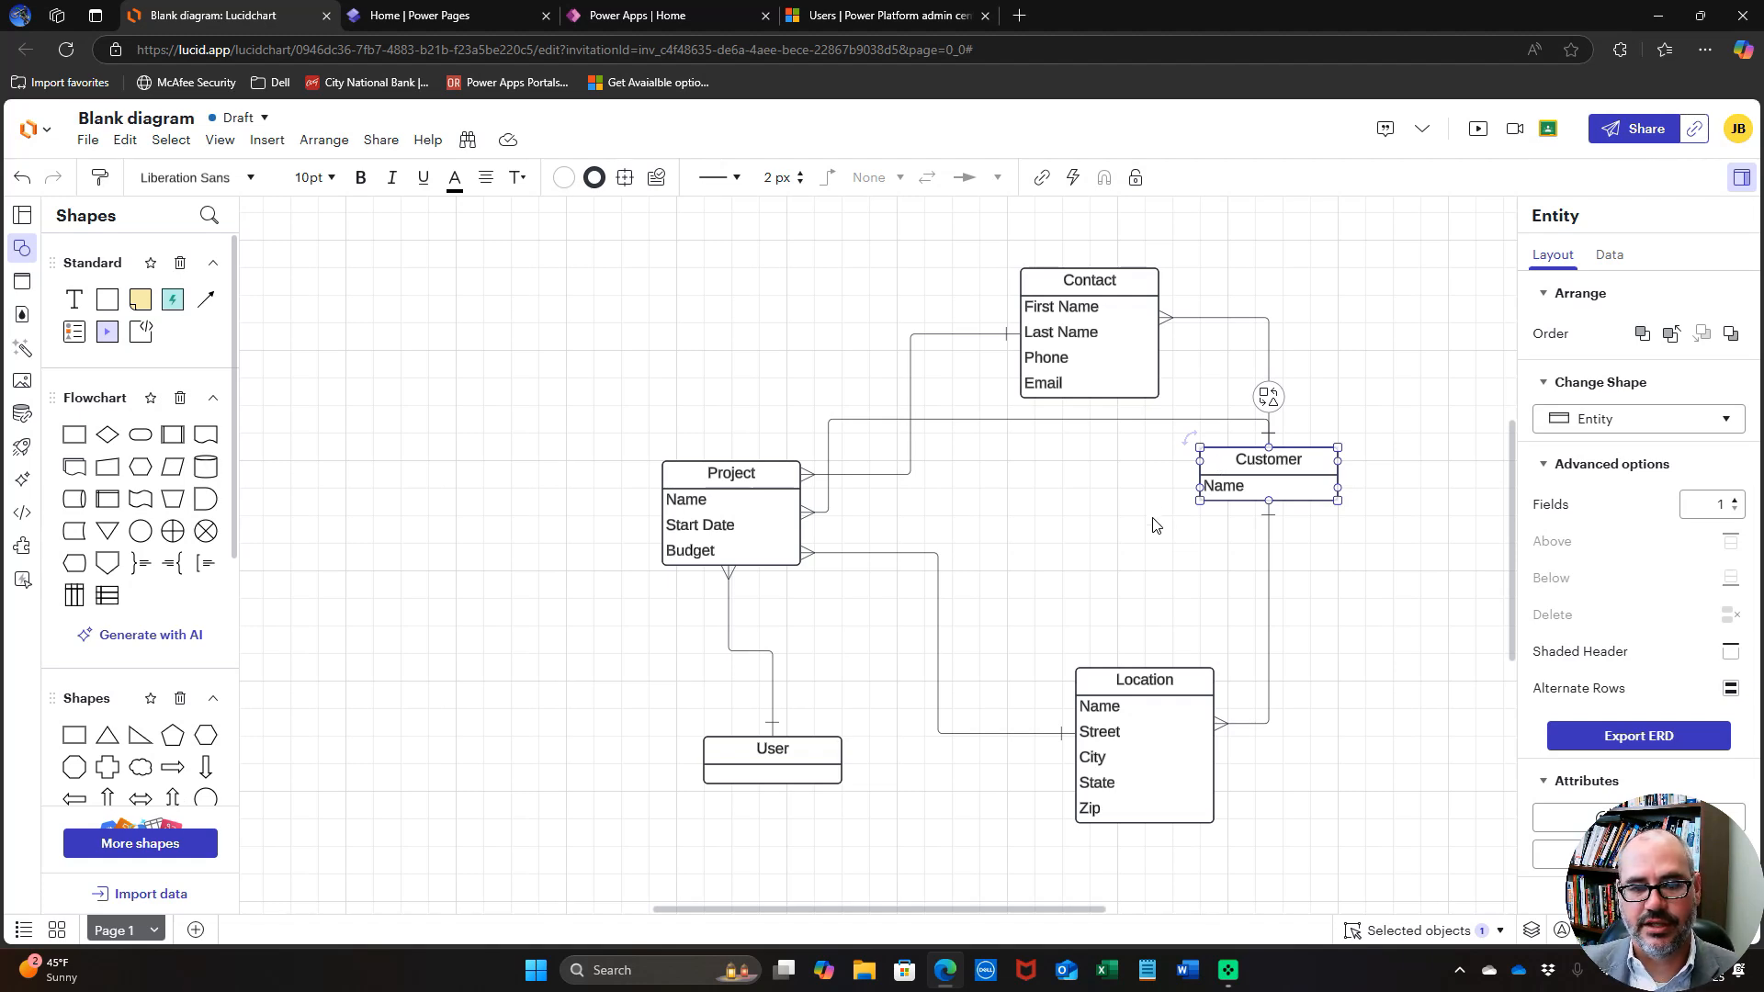
click(1133, 681)
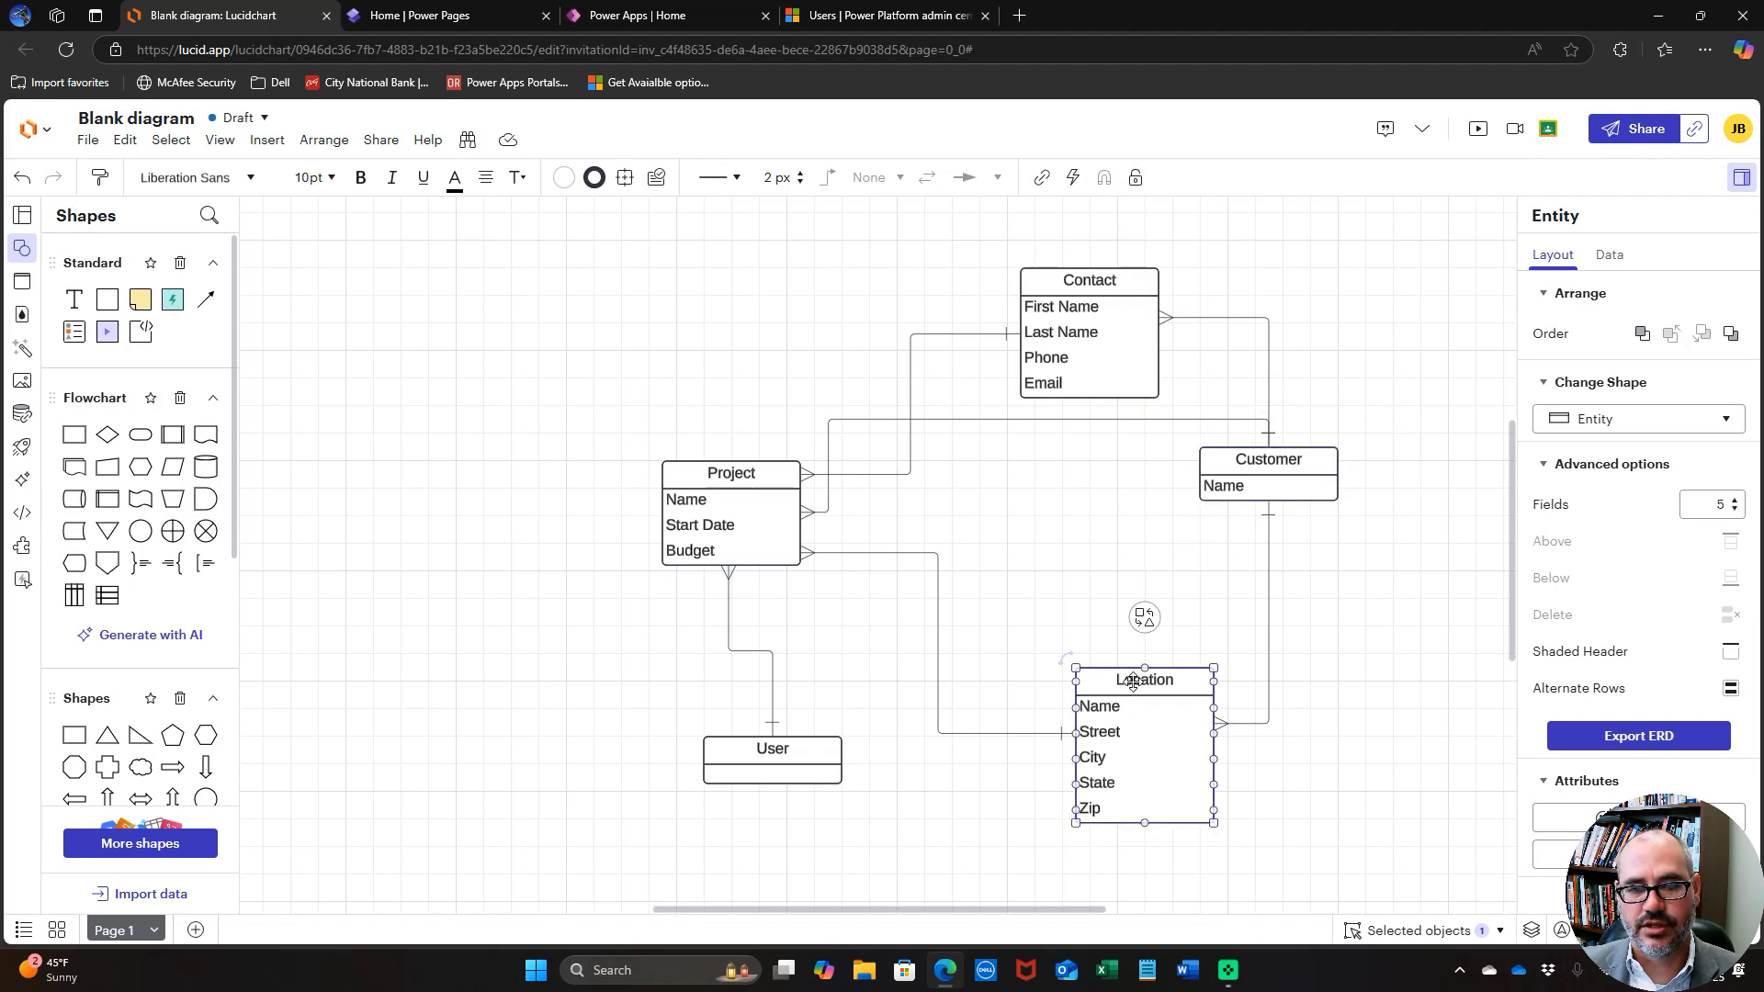
click(1251, 470)
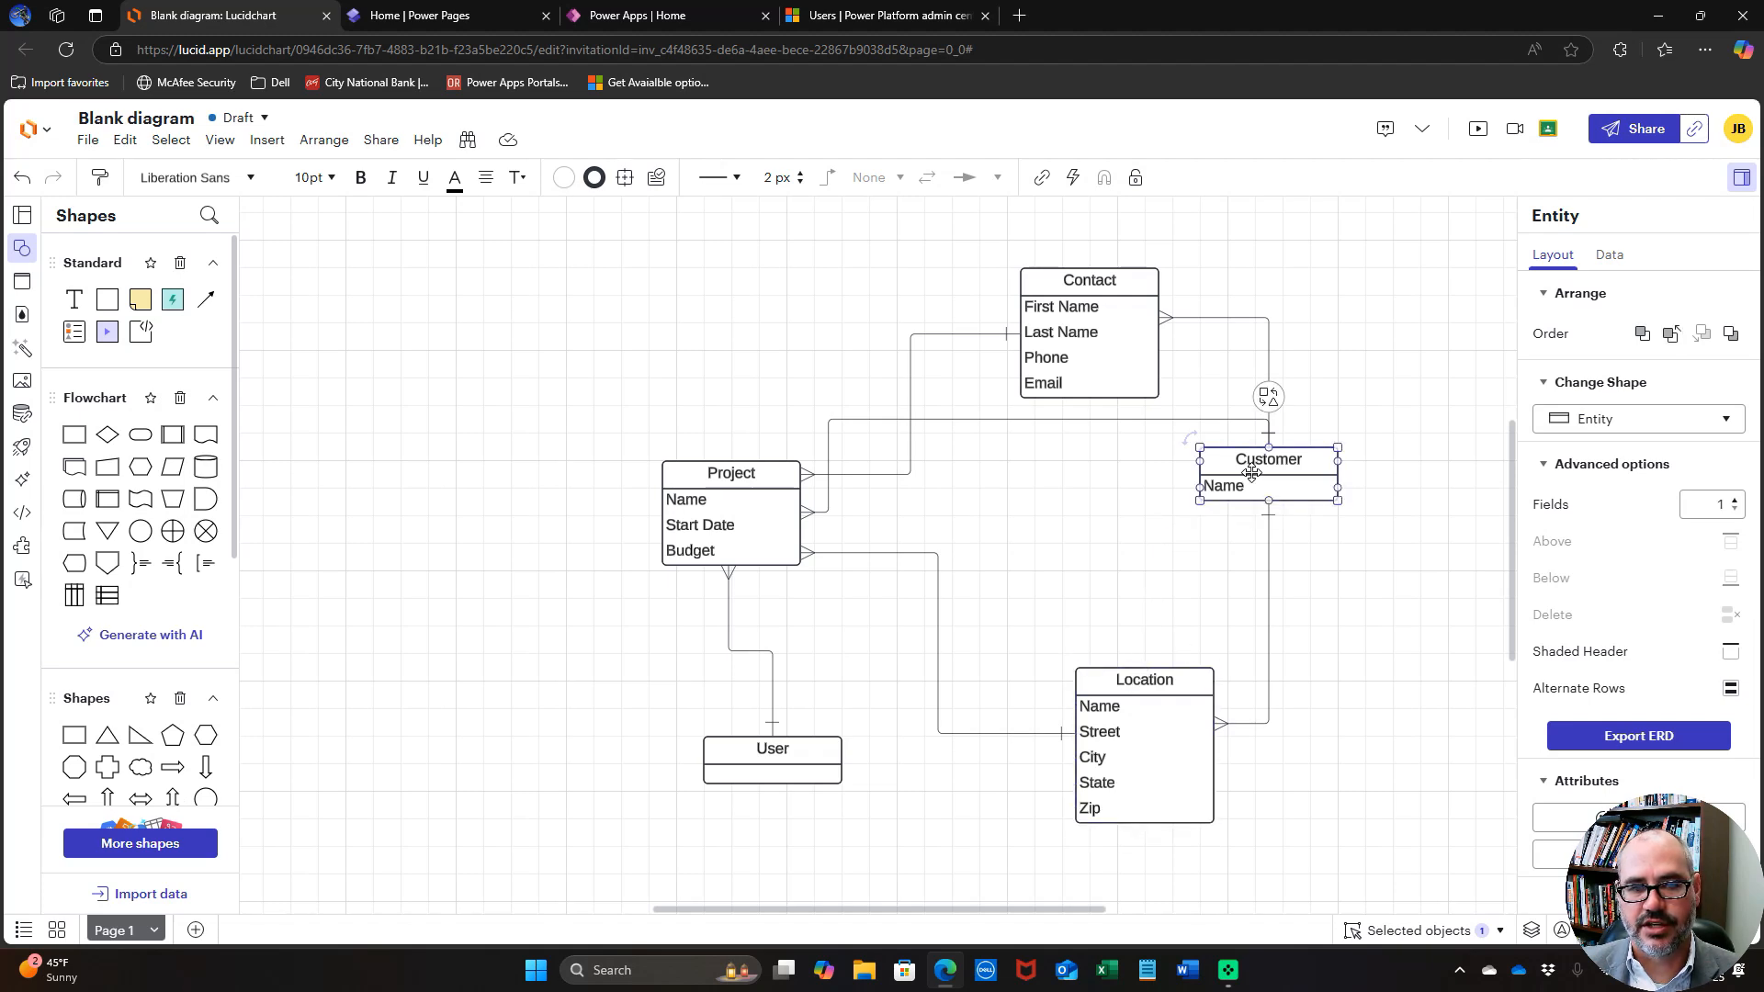
Examine the relationship between the Project and User entities in the diagram, then clear the selection.
click(734, 471)
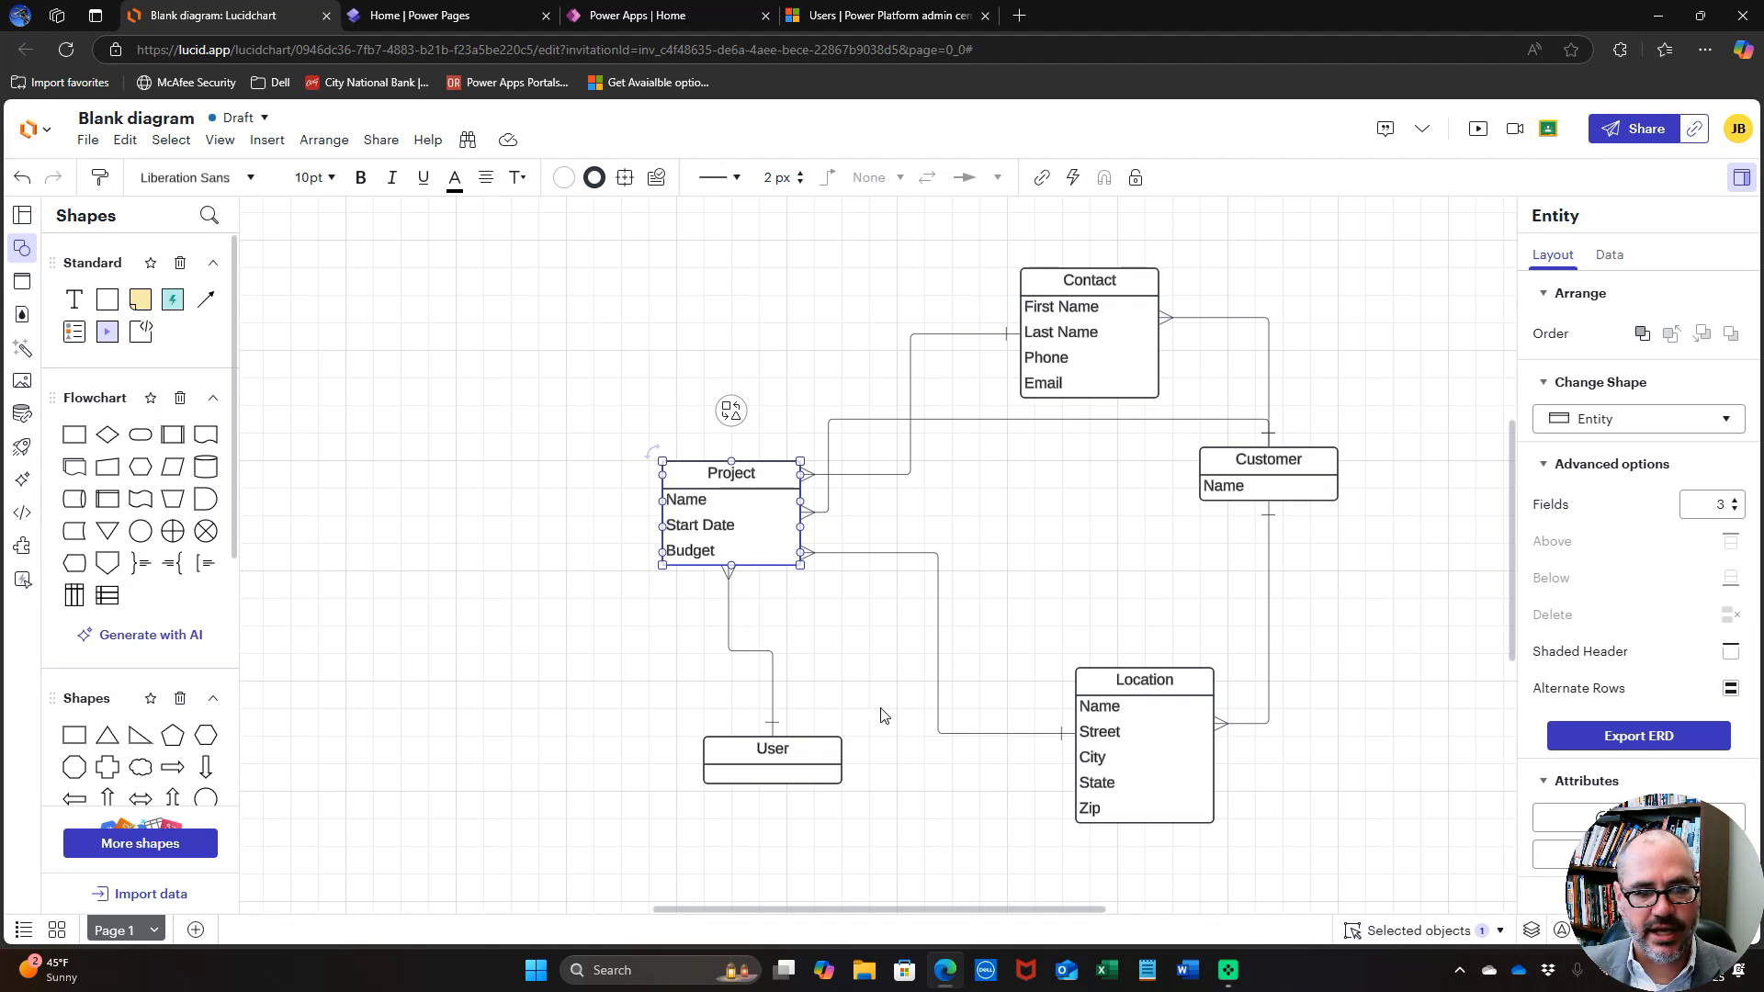
click(751, 749)
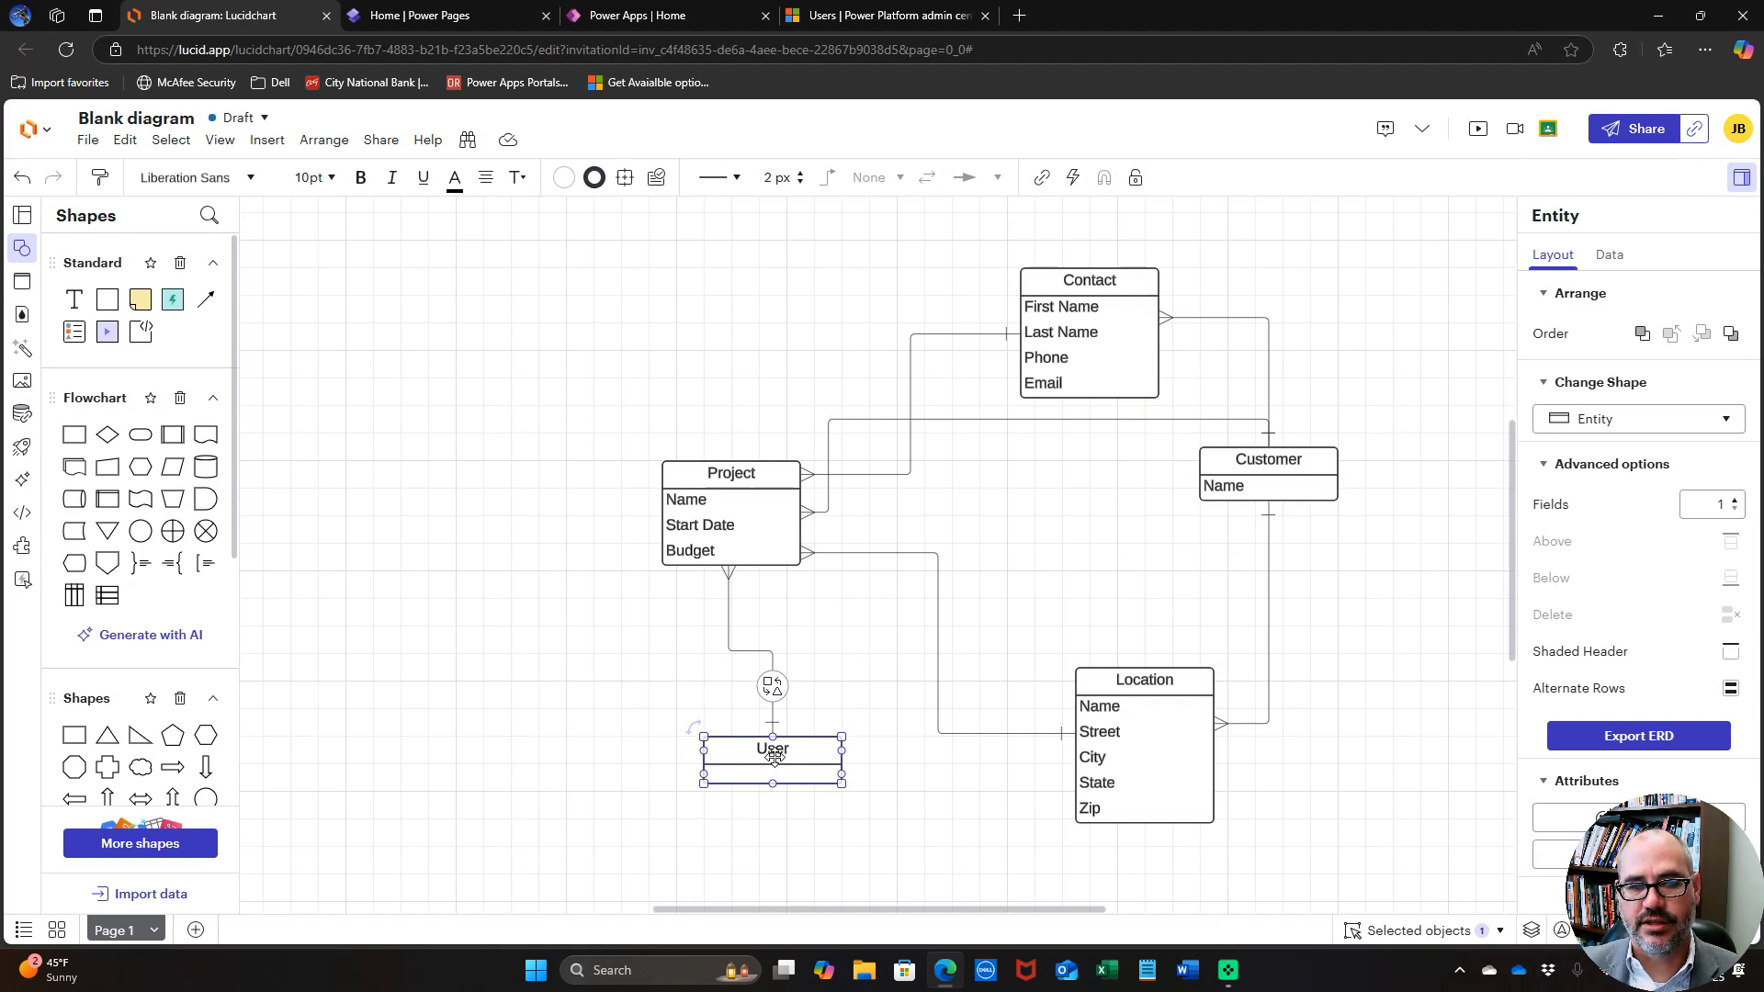
click(728, 485)
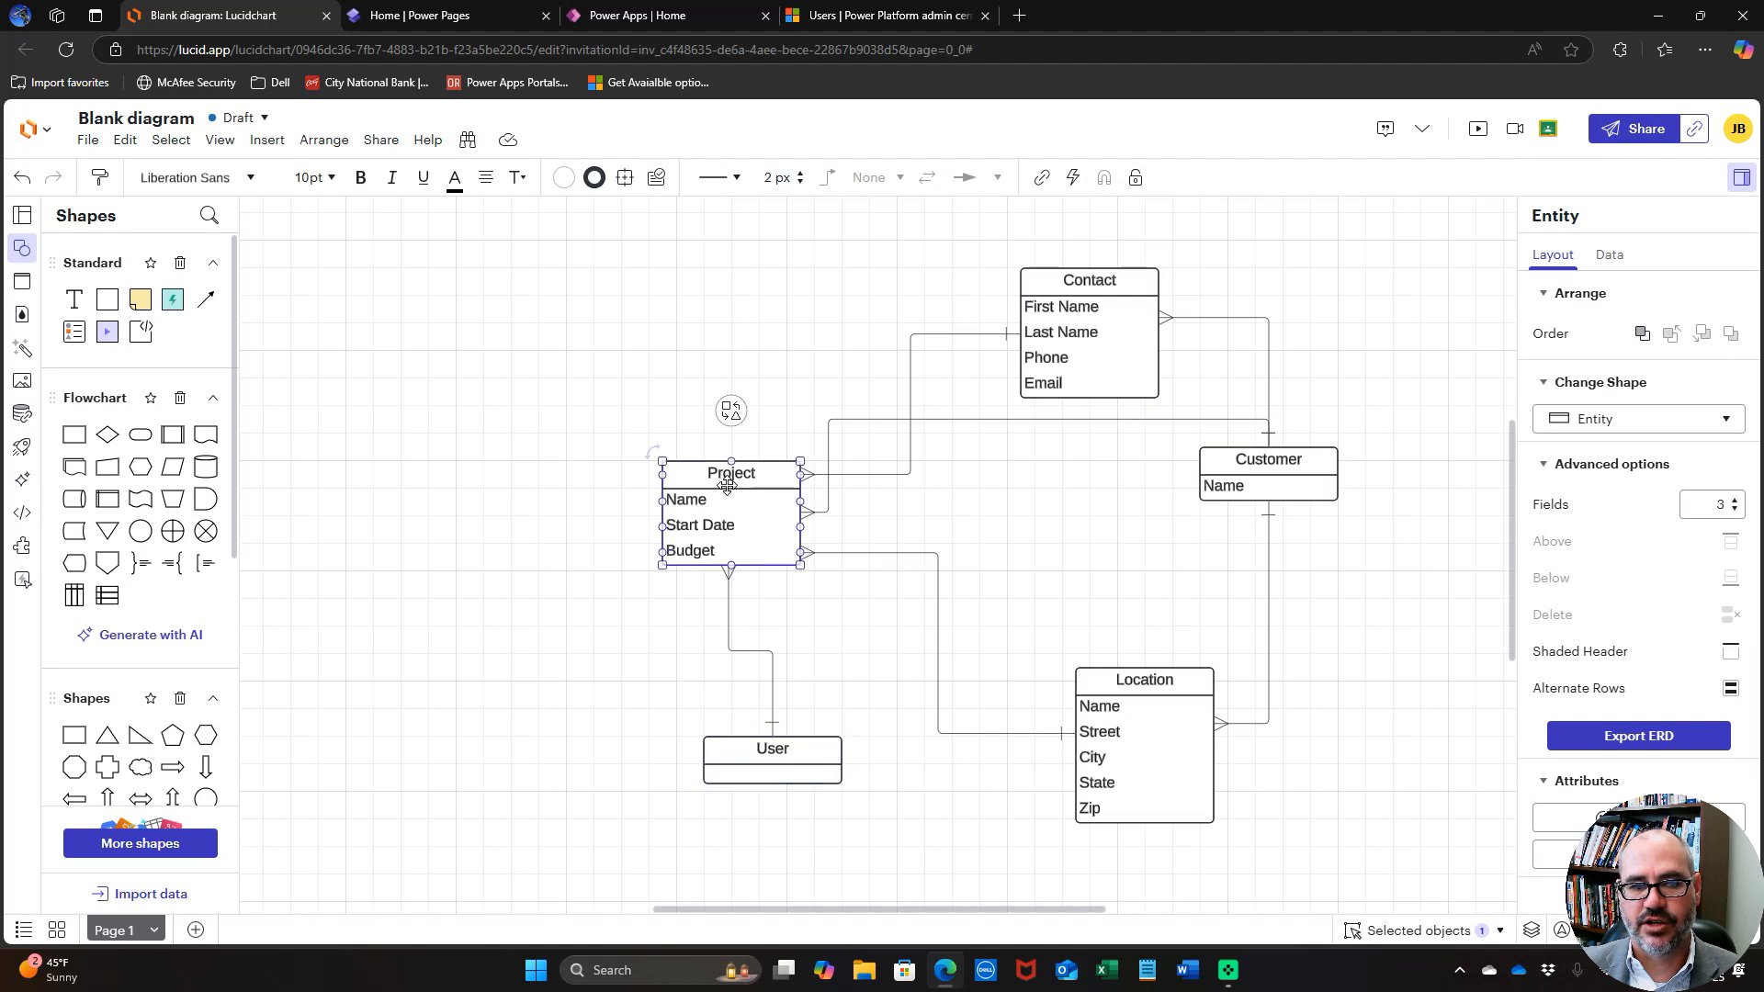
click(747, 749)
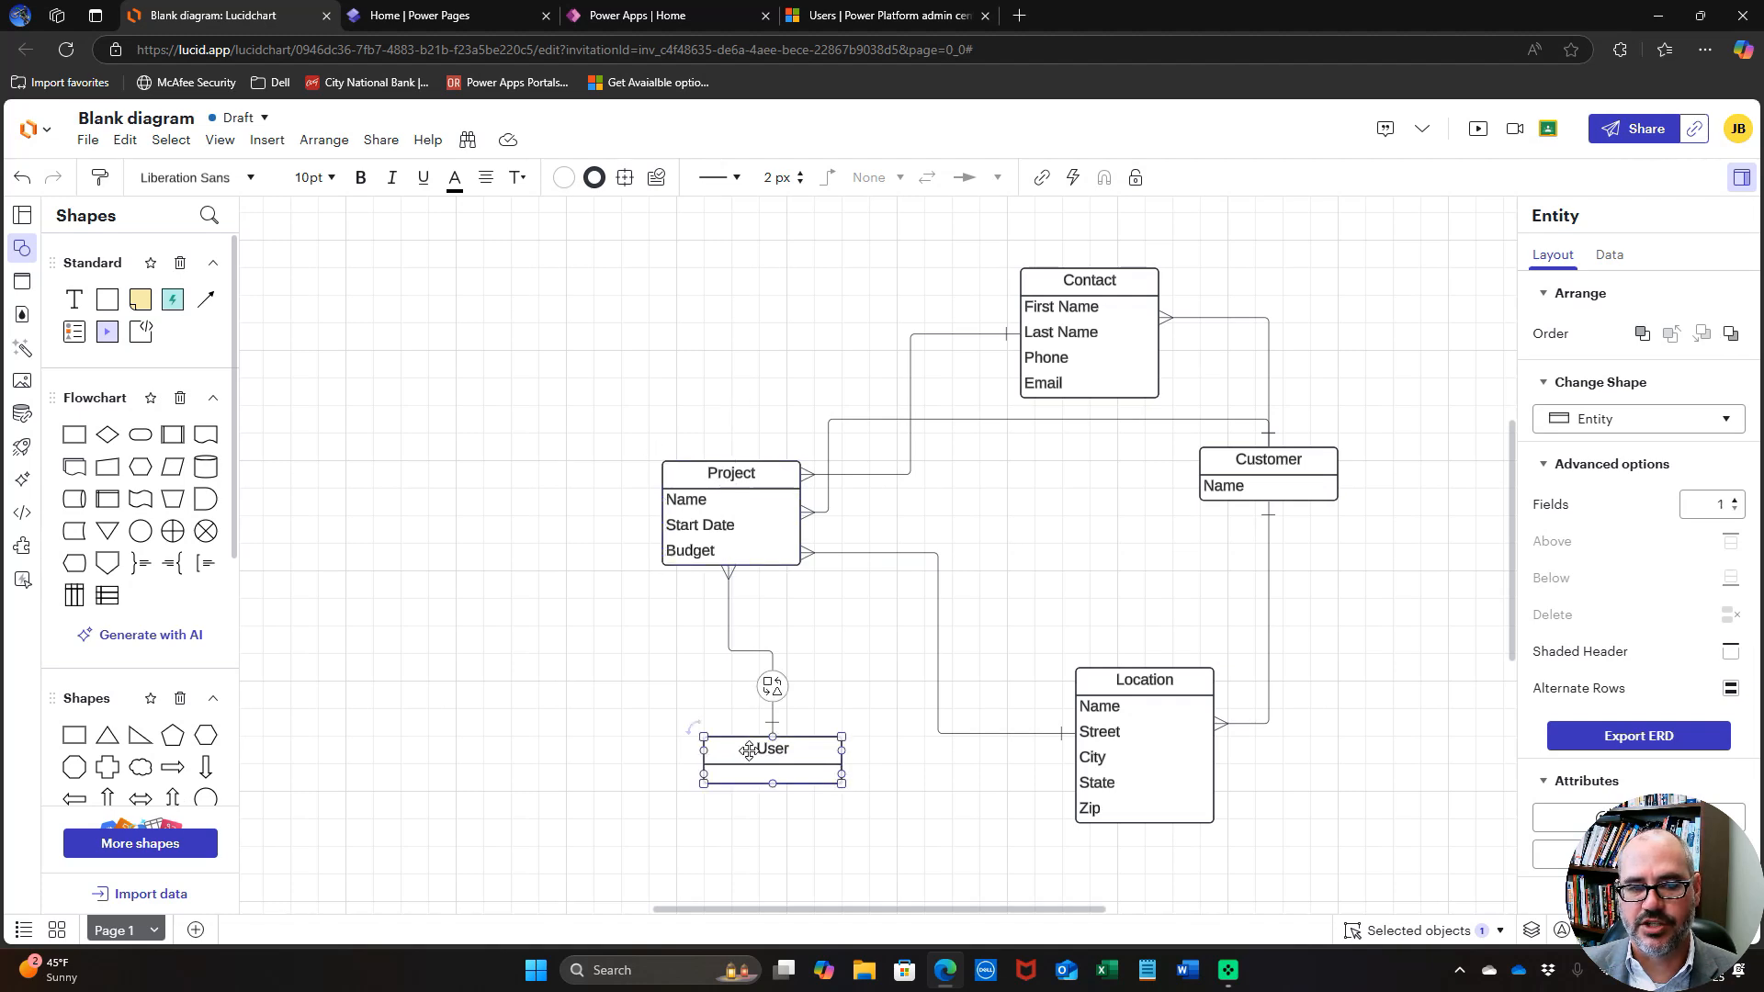
click(733, 484)
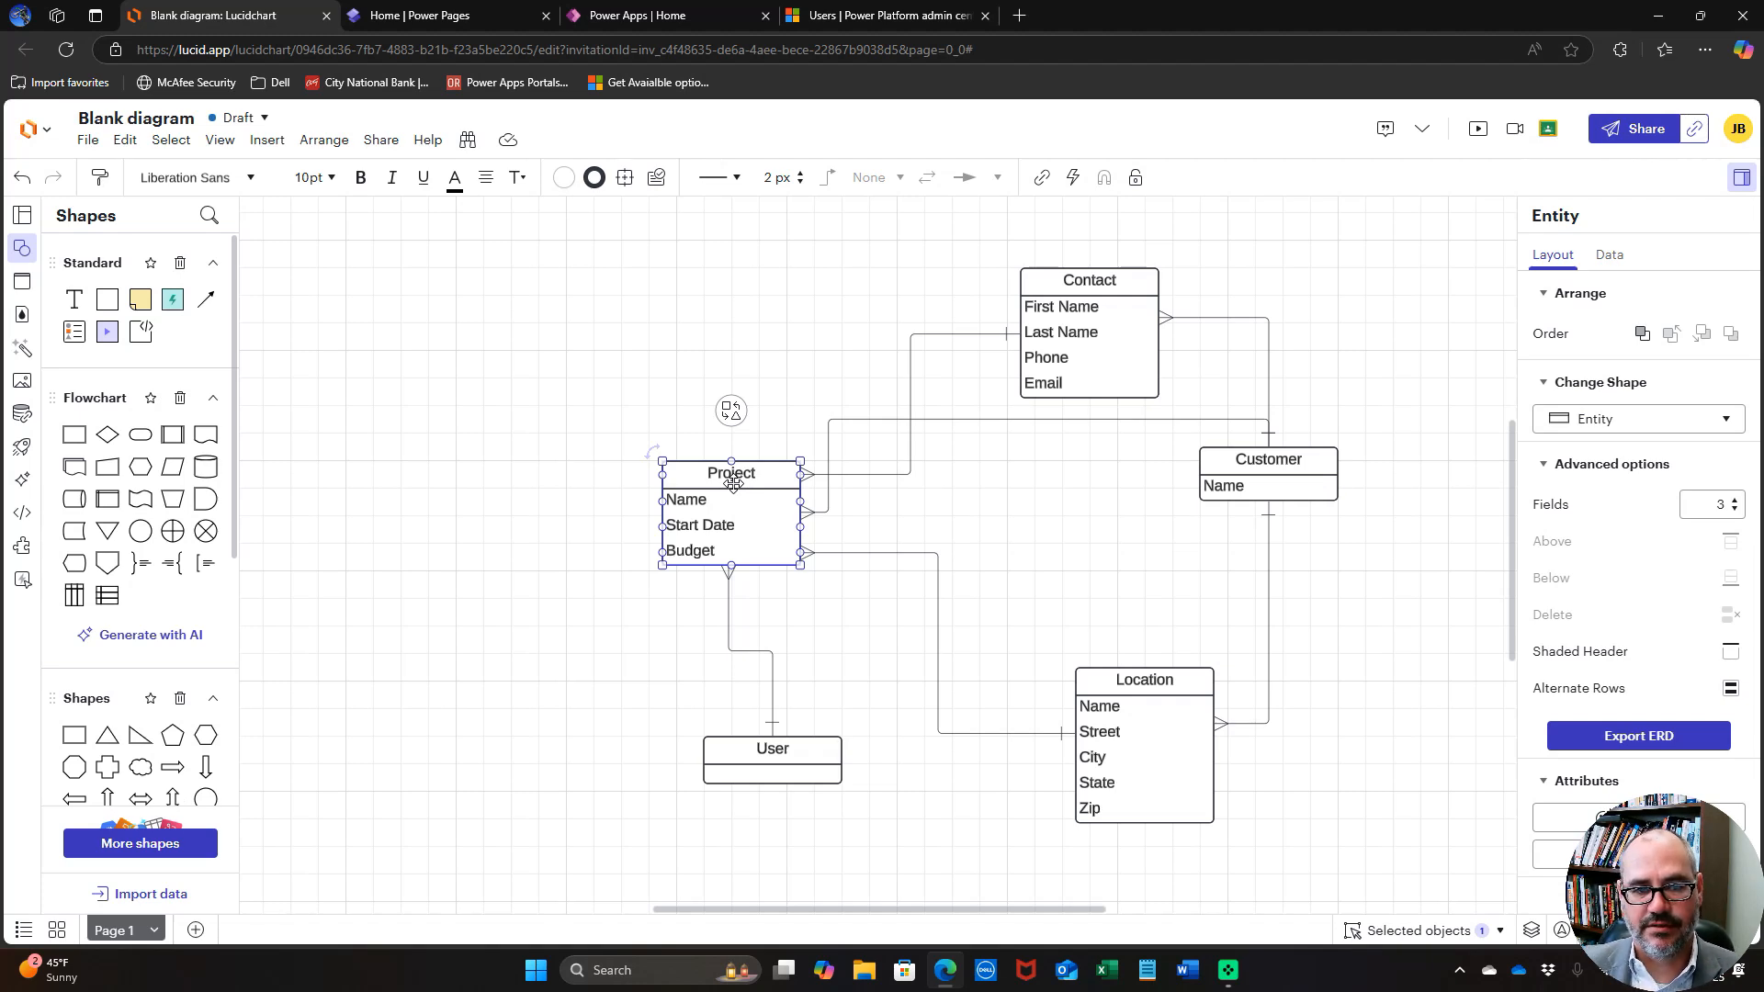
click(766, 754)
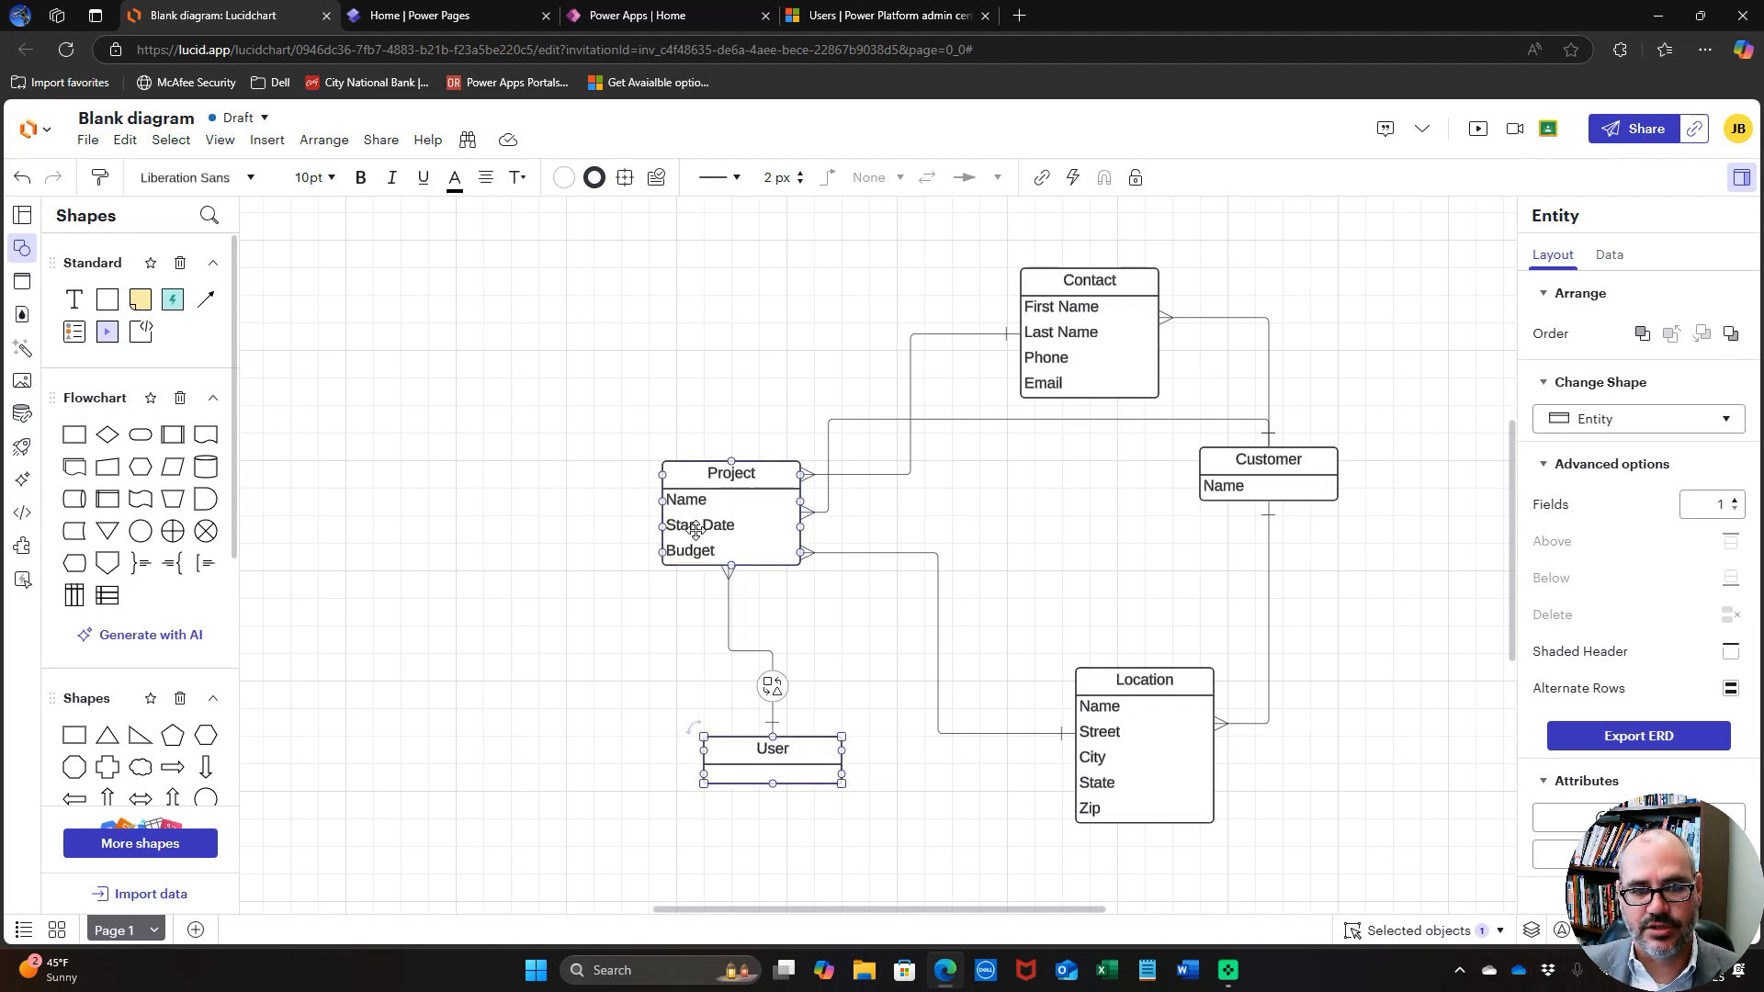
click(733, 417)
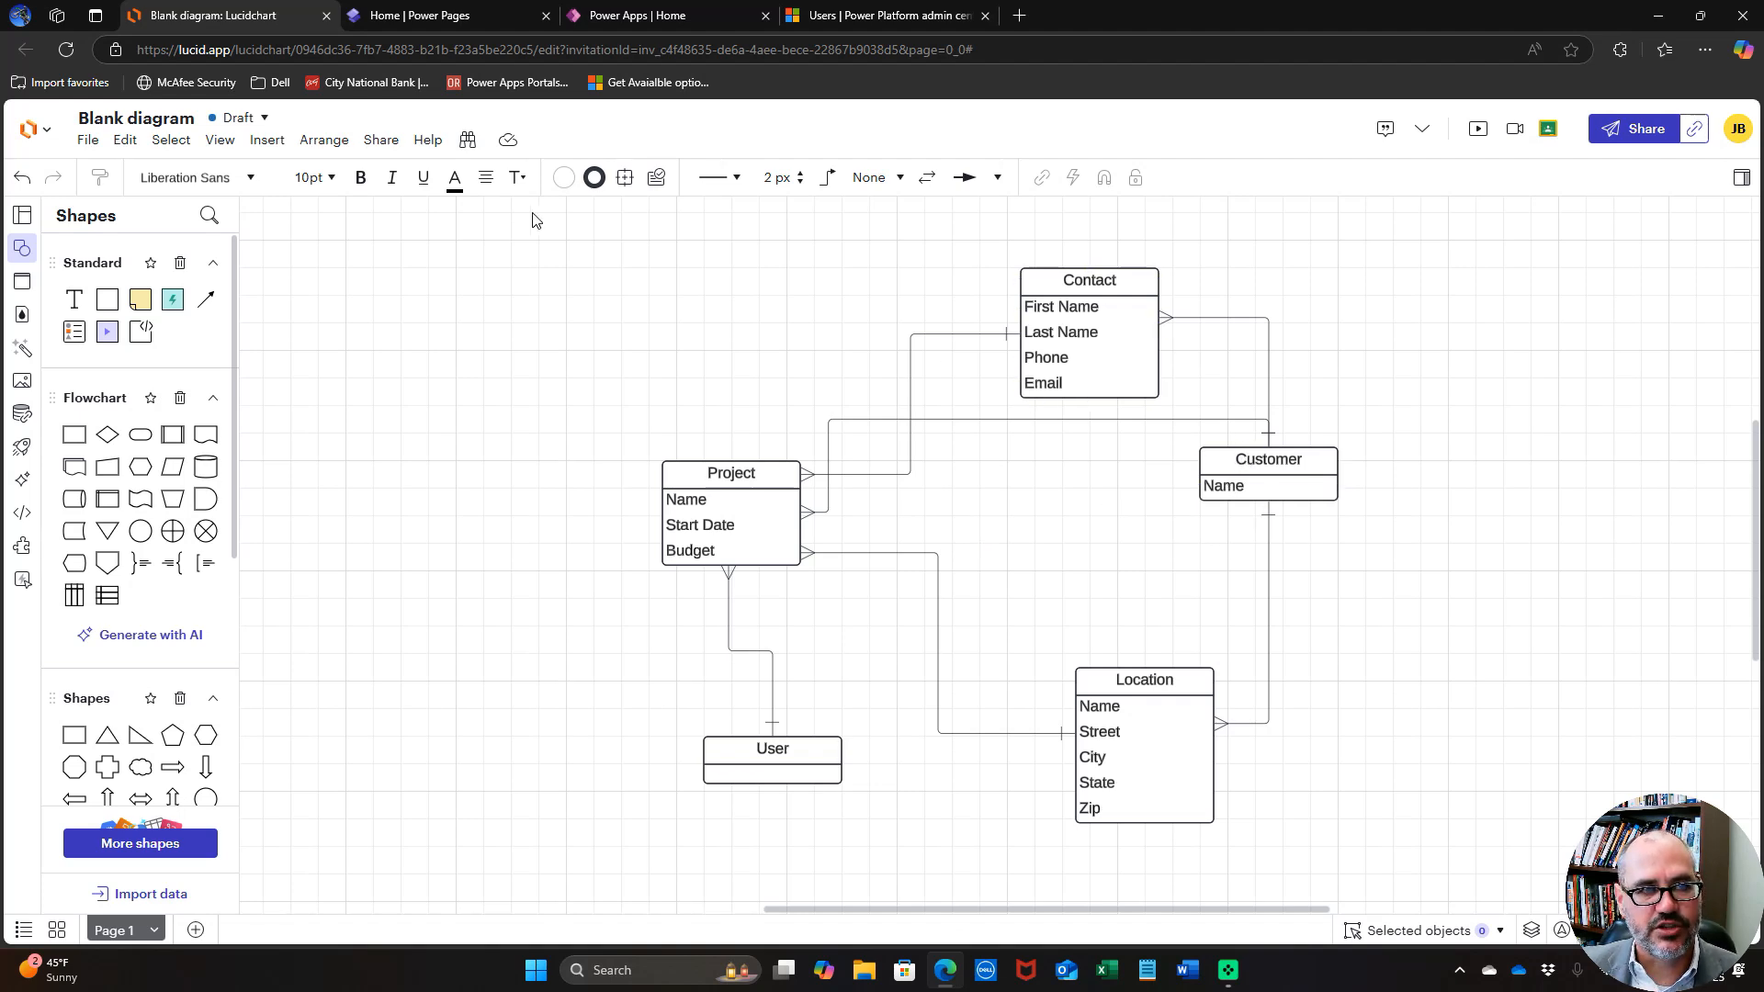
Switch to Power Apps and create a new Dataverse table from blank named Customer.
click(626, 18)
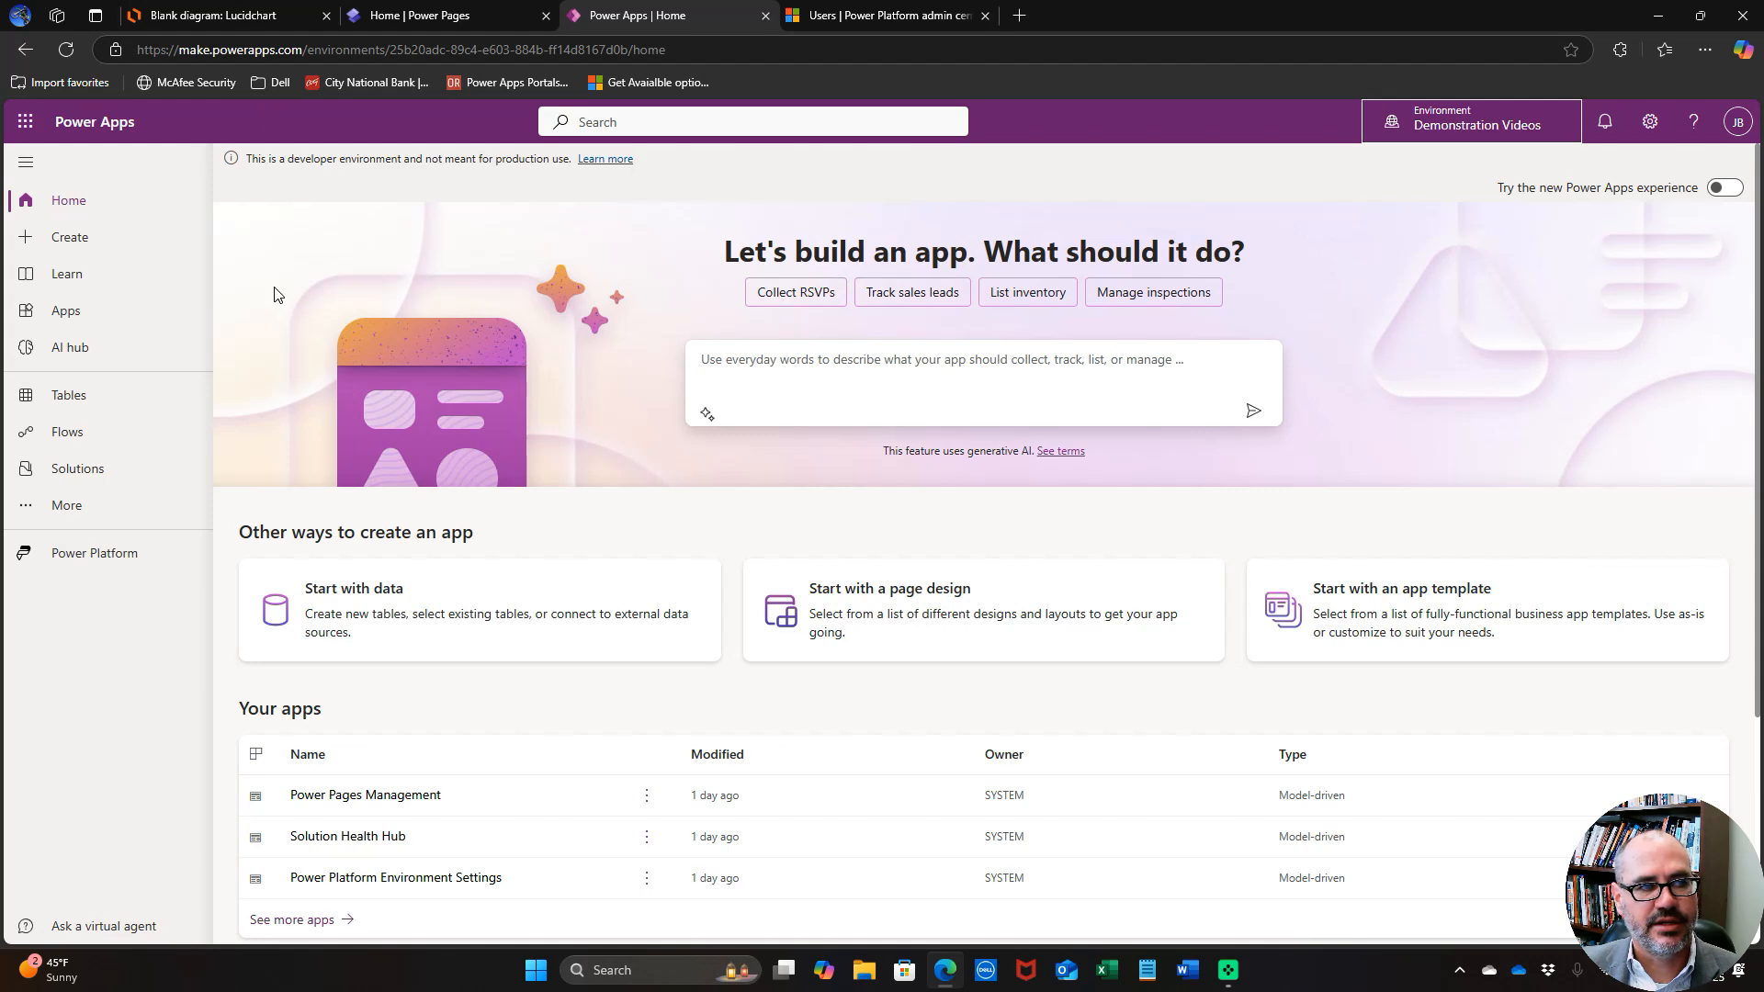
click(121, 406)
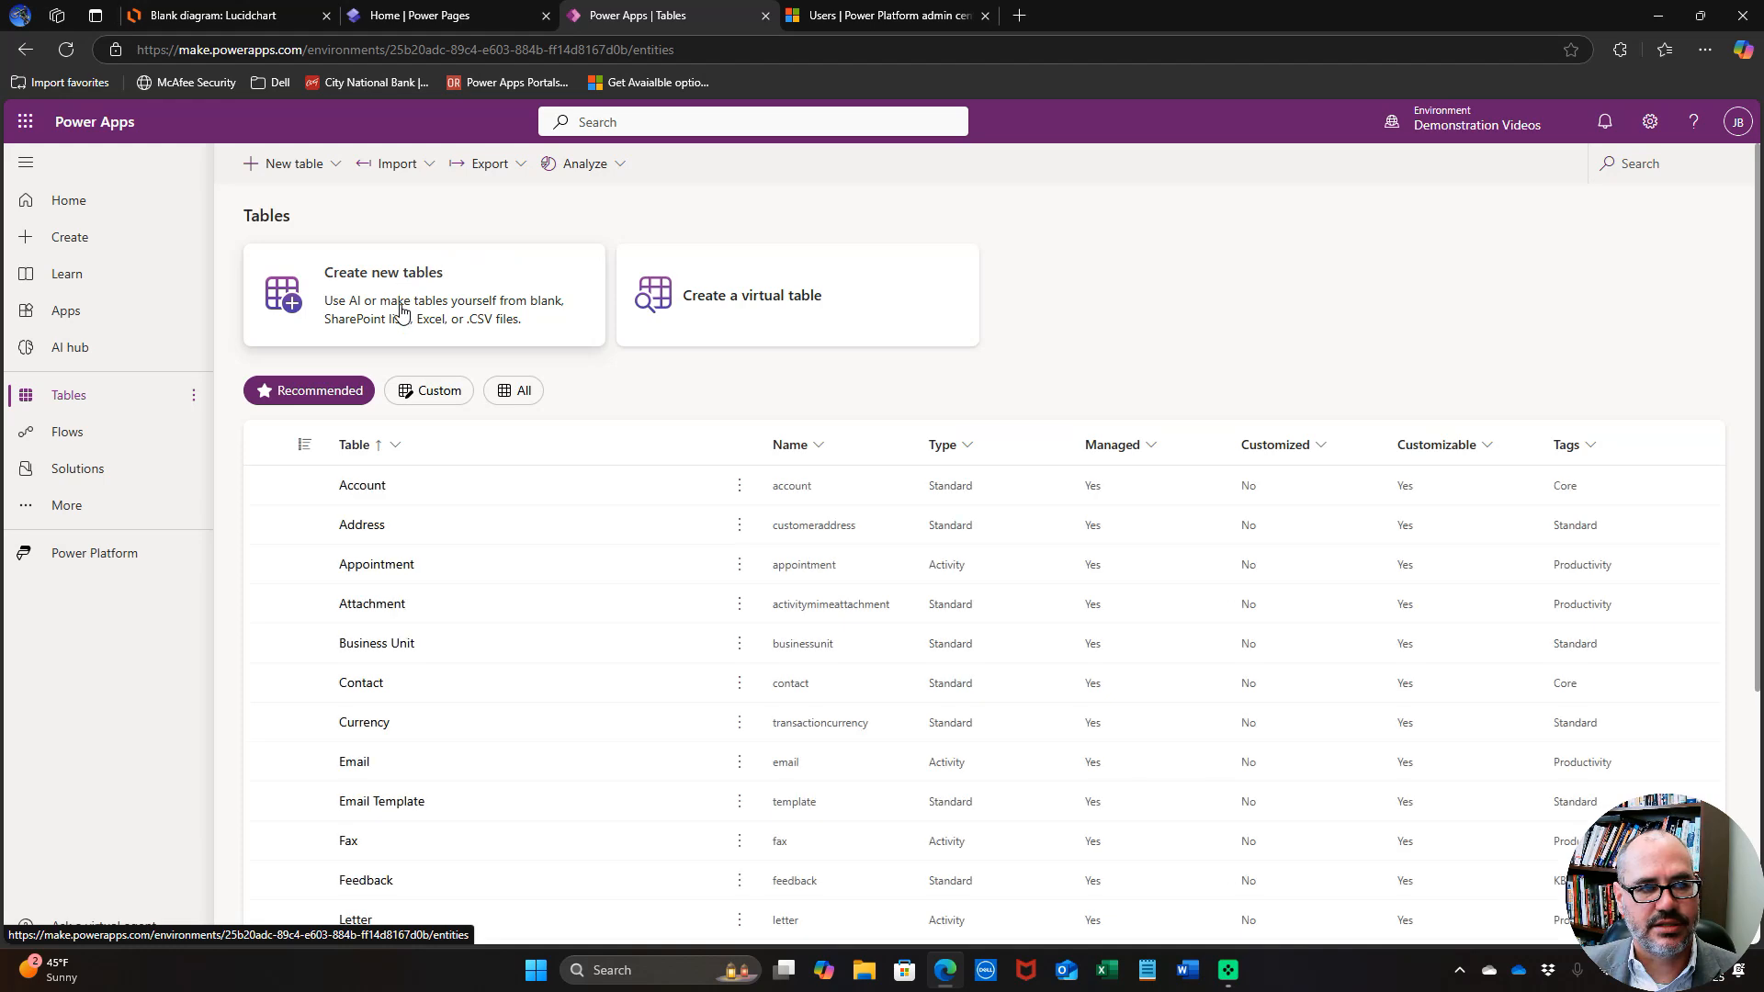
click(282, 165)
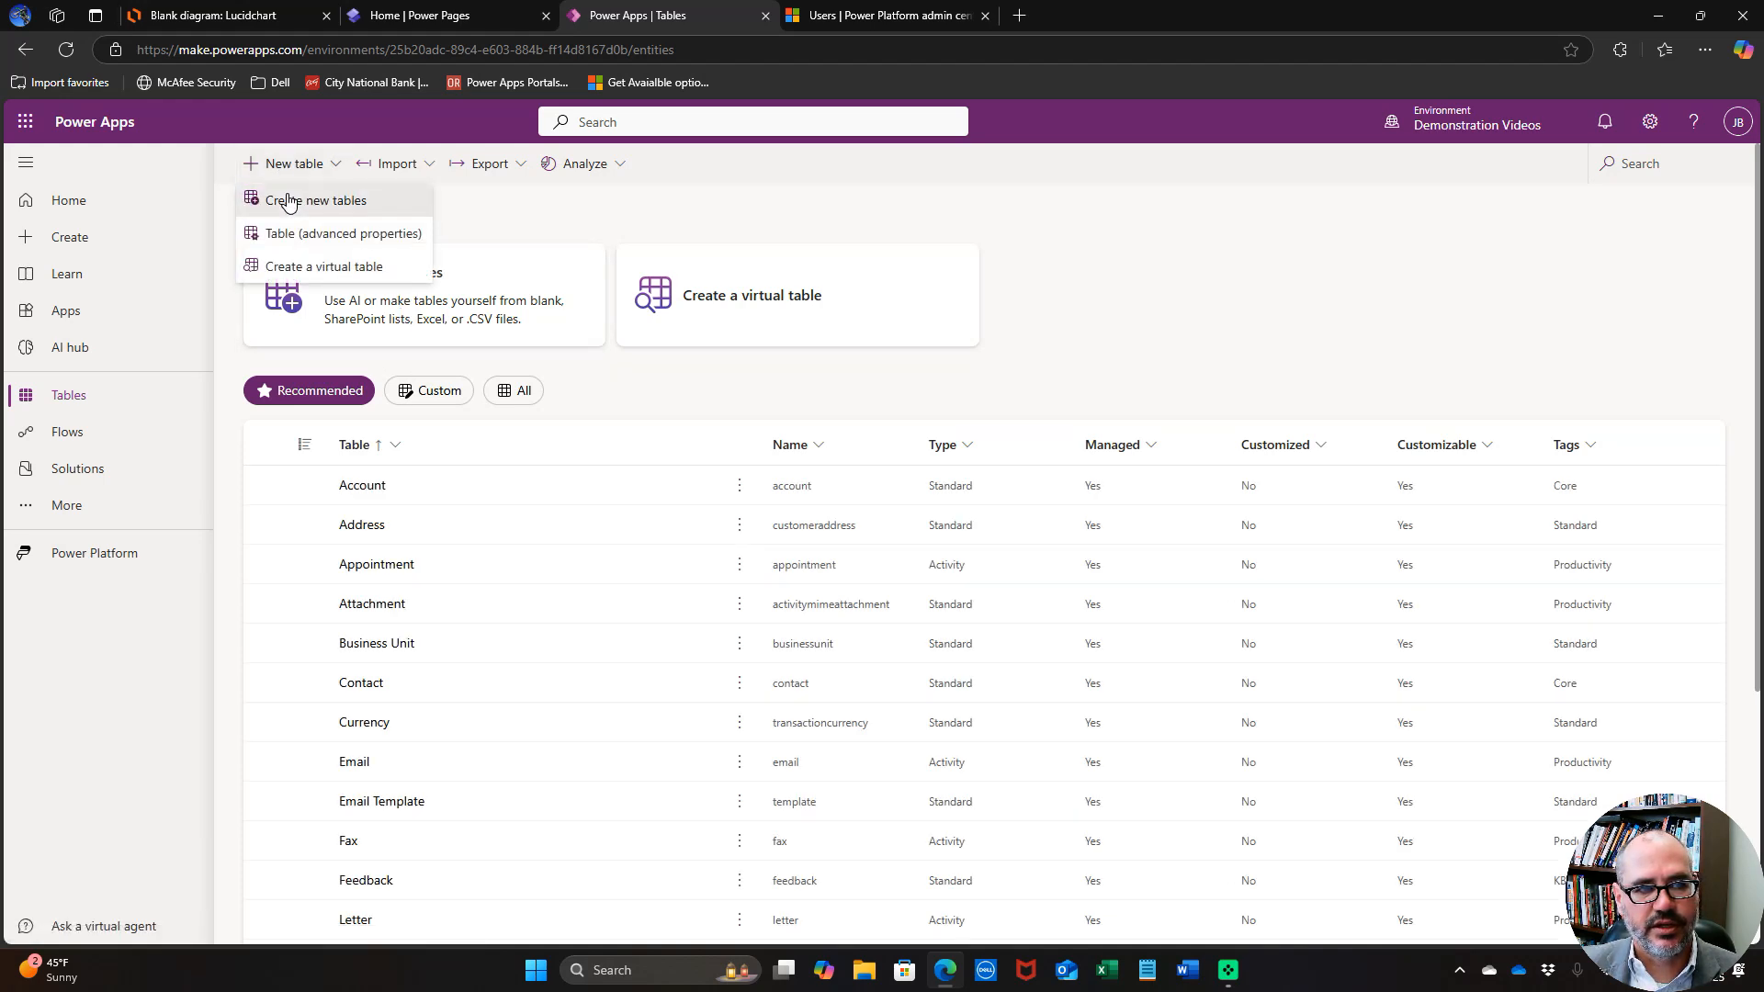
click(289, 202)
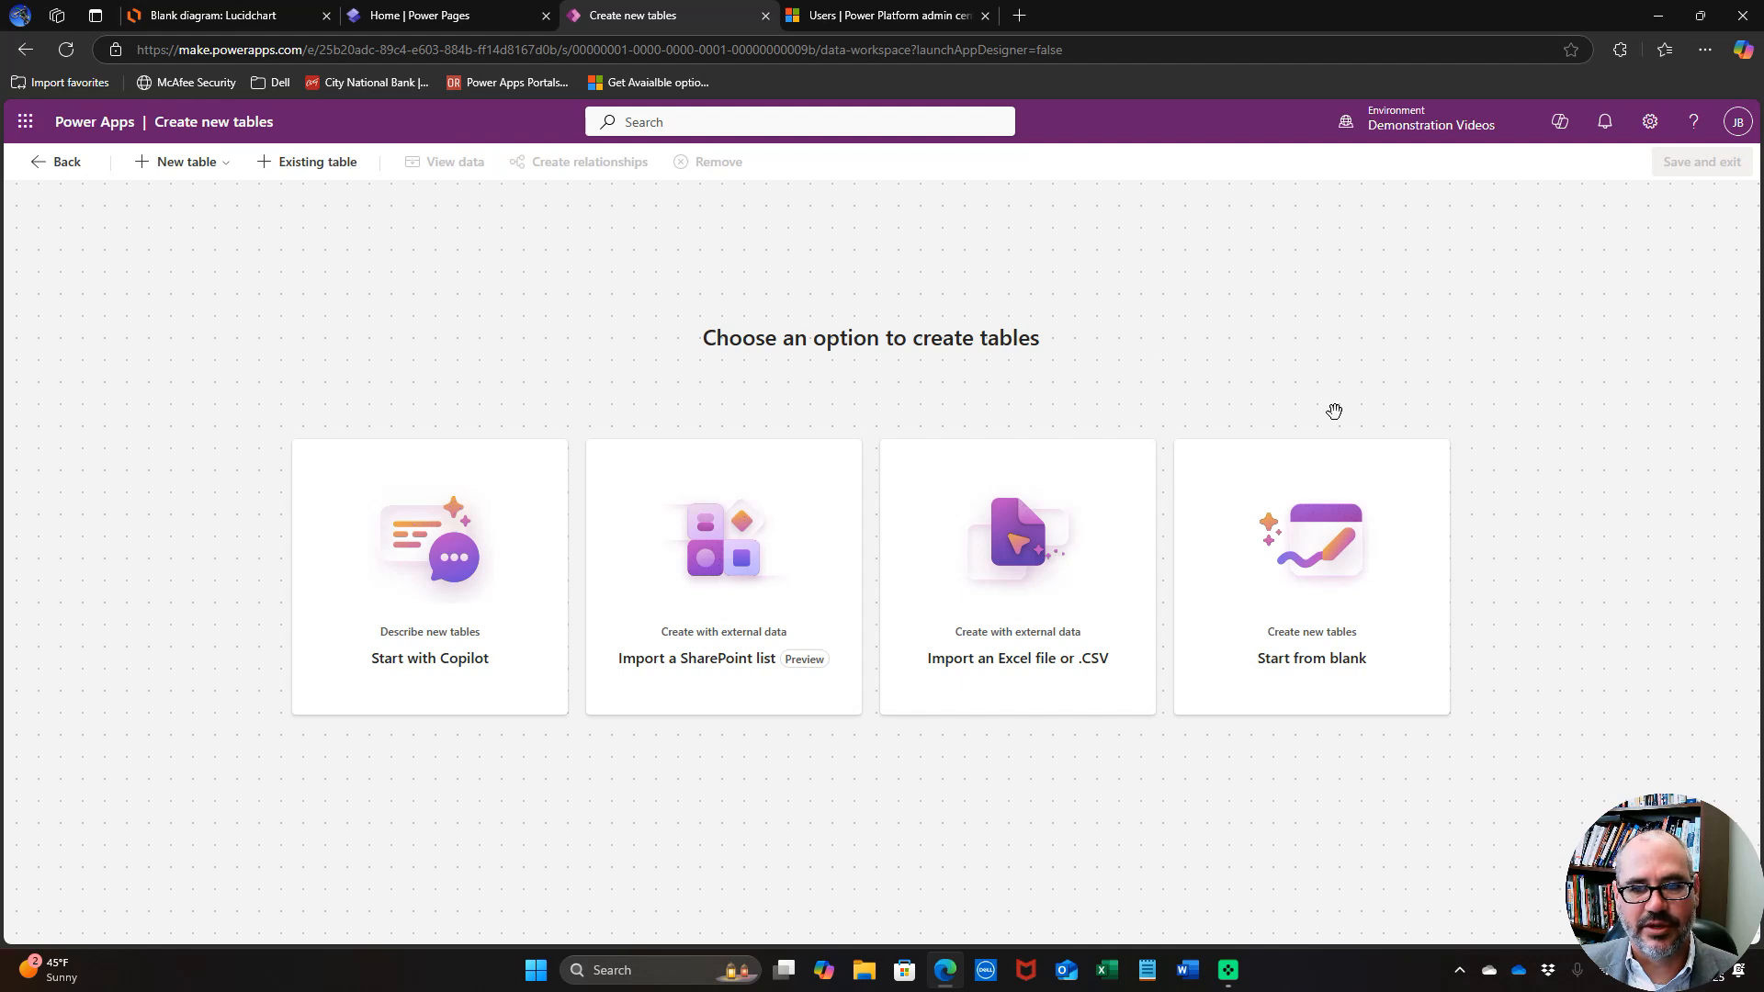
click(1292, 573)
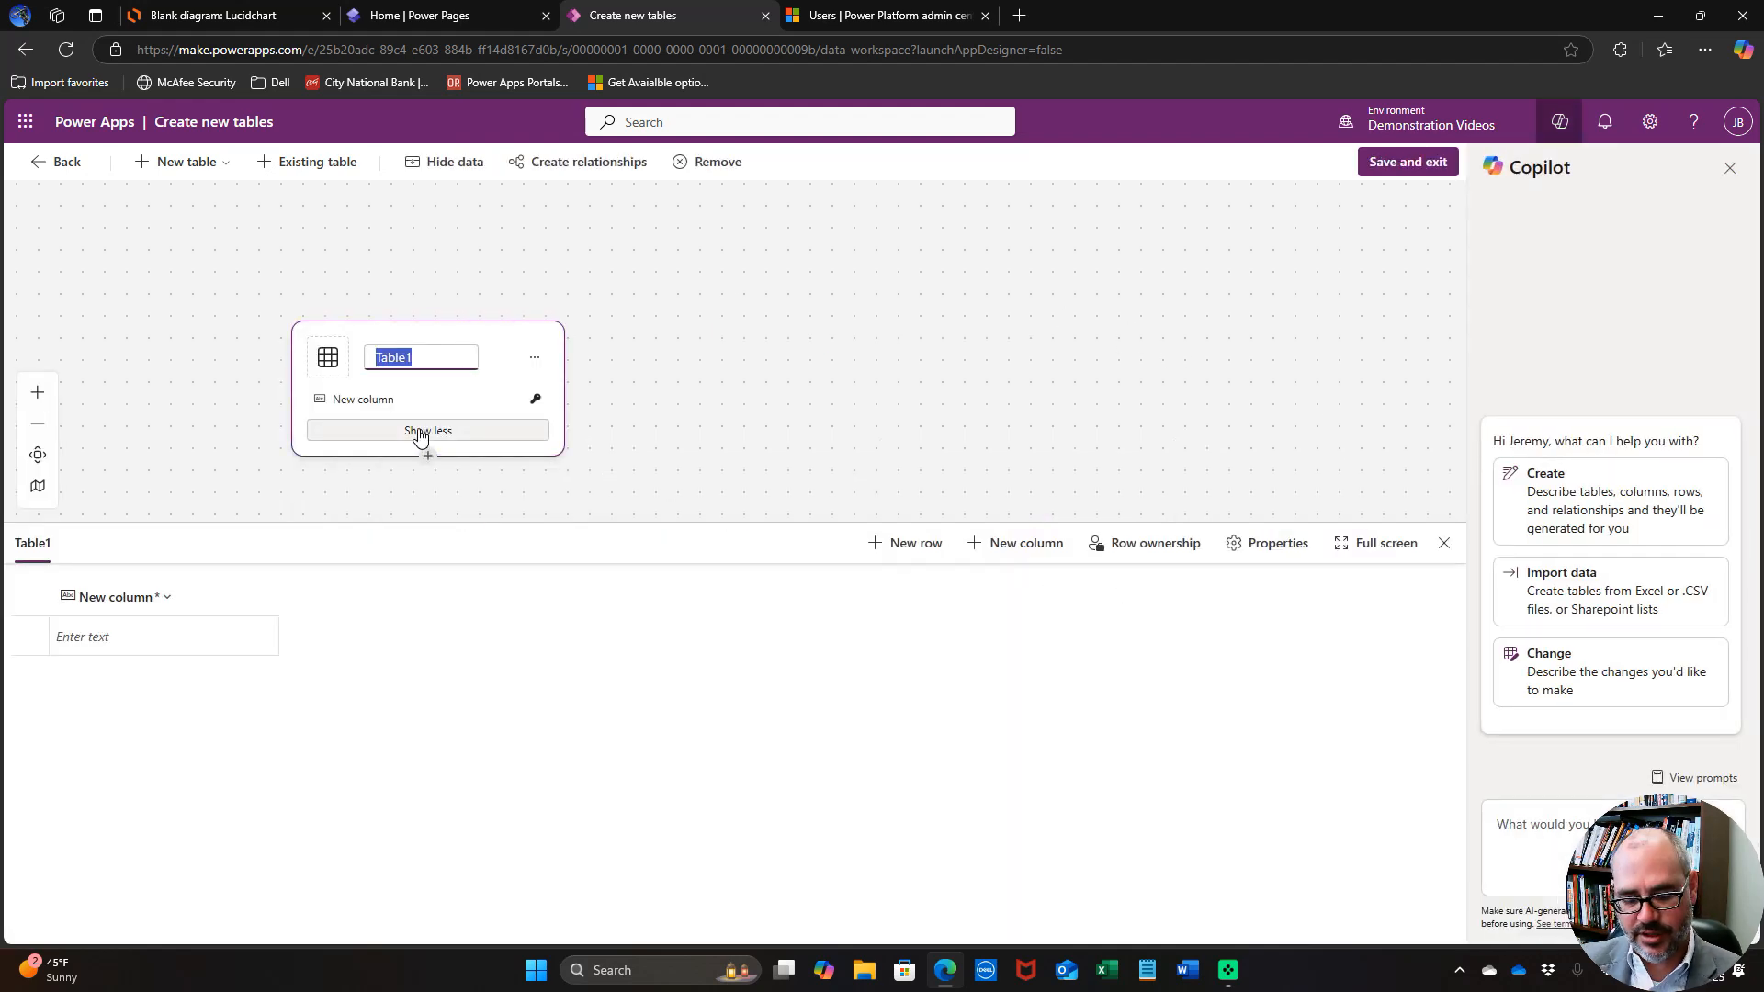
text(Customer)
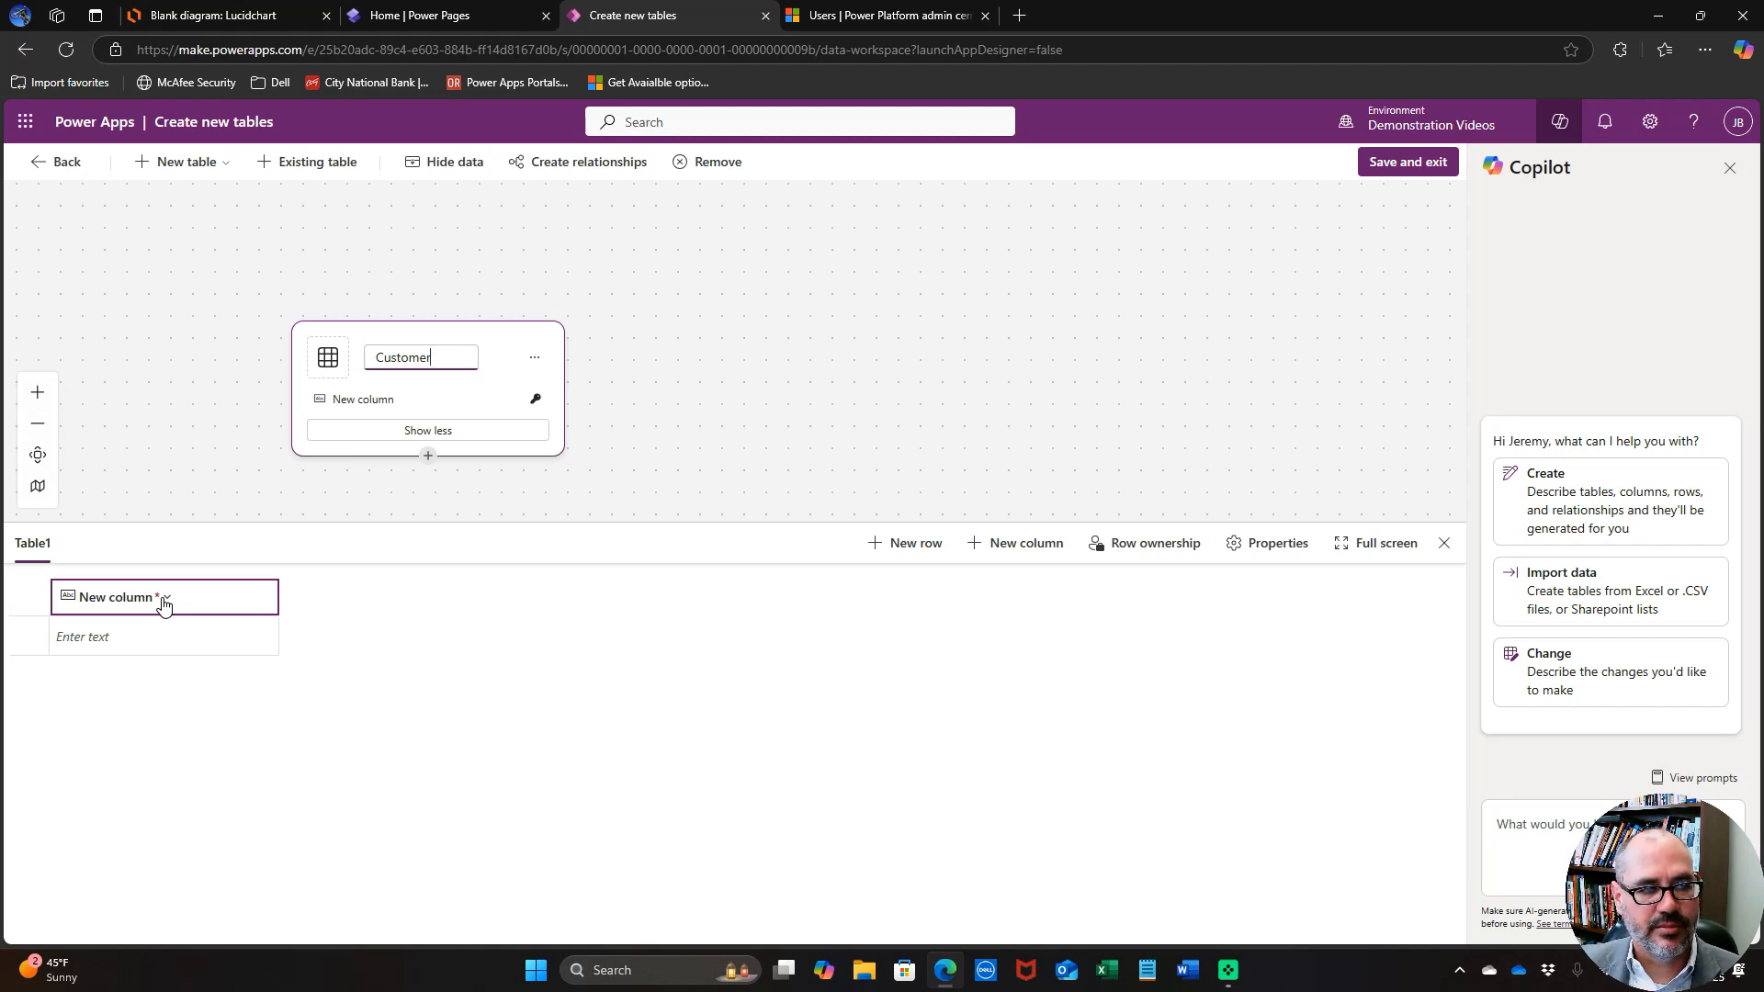
key(Return)
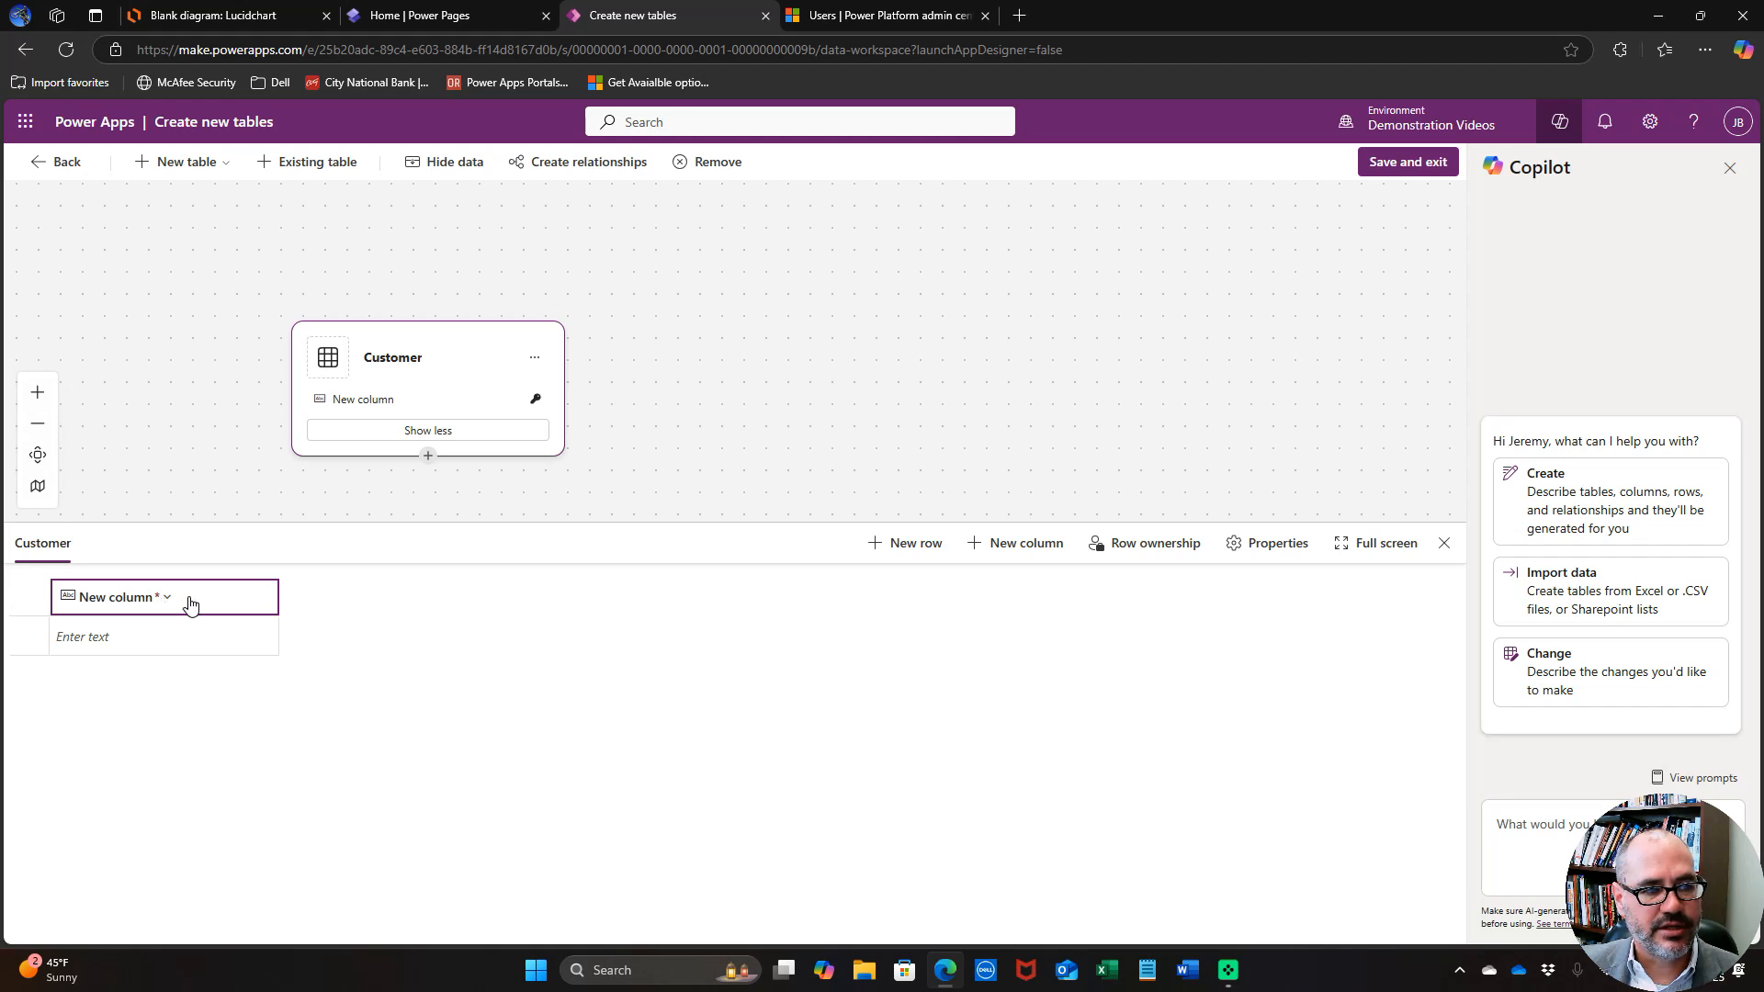
Rename the Customer table's primary column to Name, keeping the Text format, and save the table.
click(86, 599)
click(86, 630)
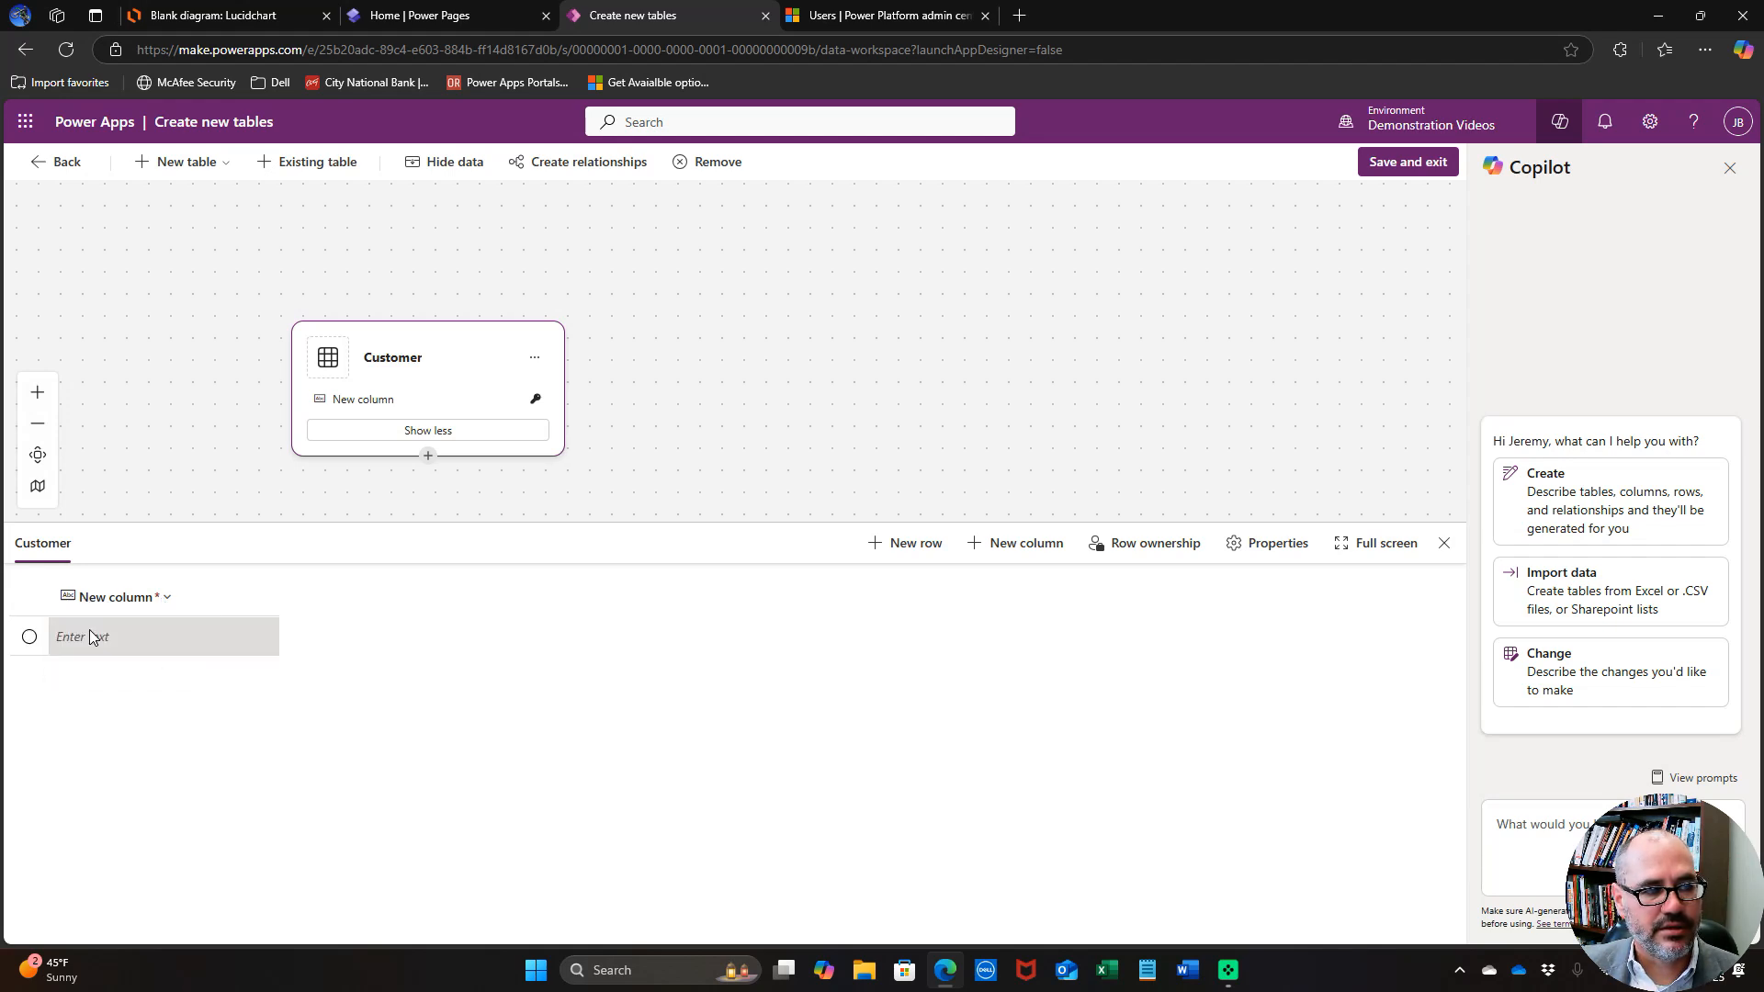
drag(126, 248, 26, 255)
text(Name)
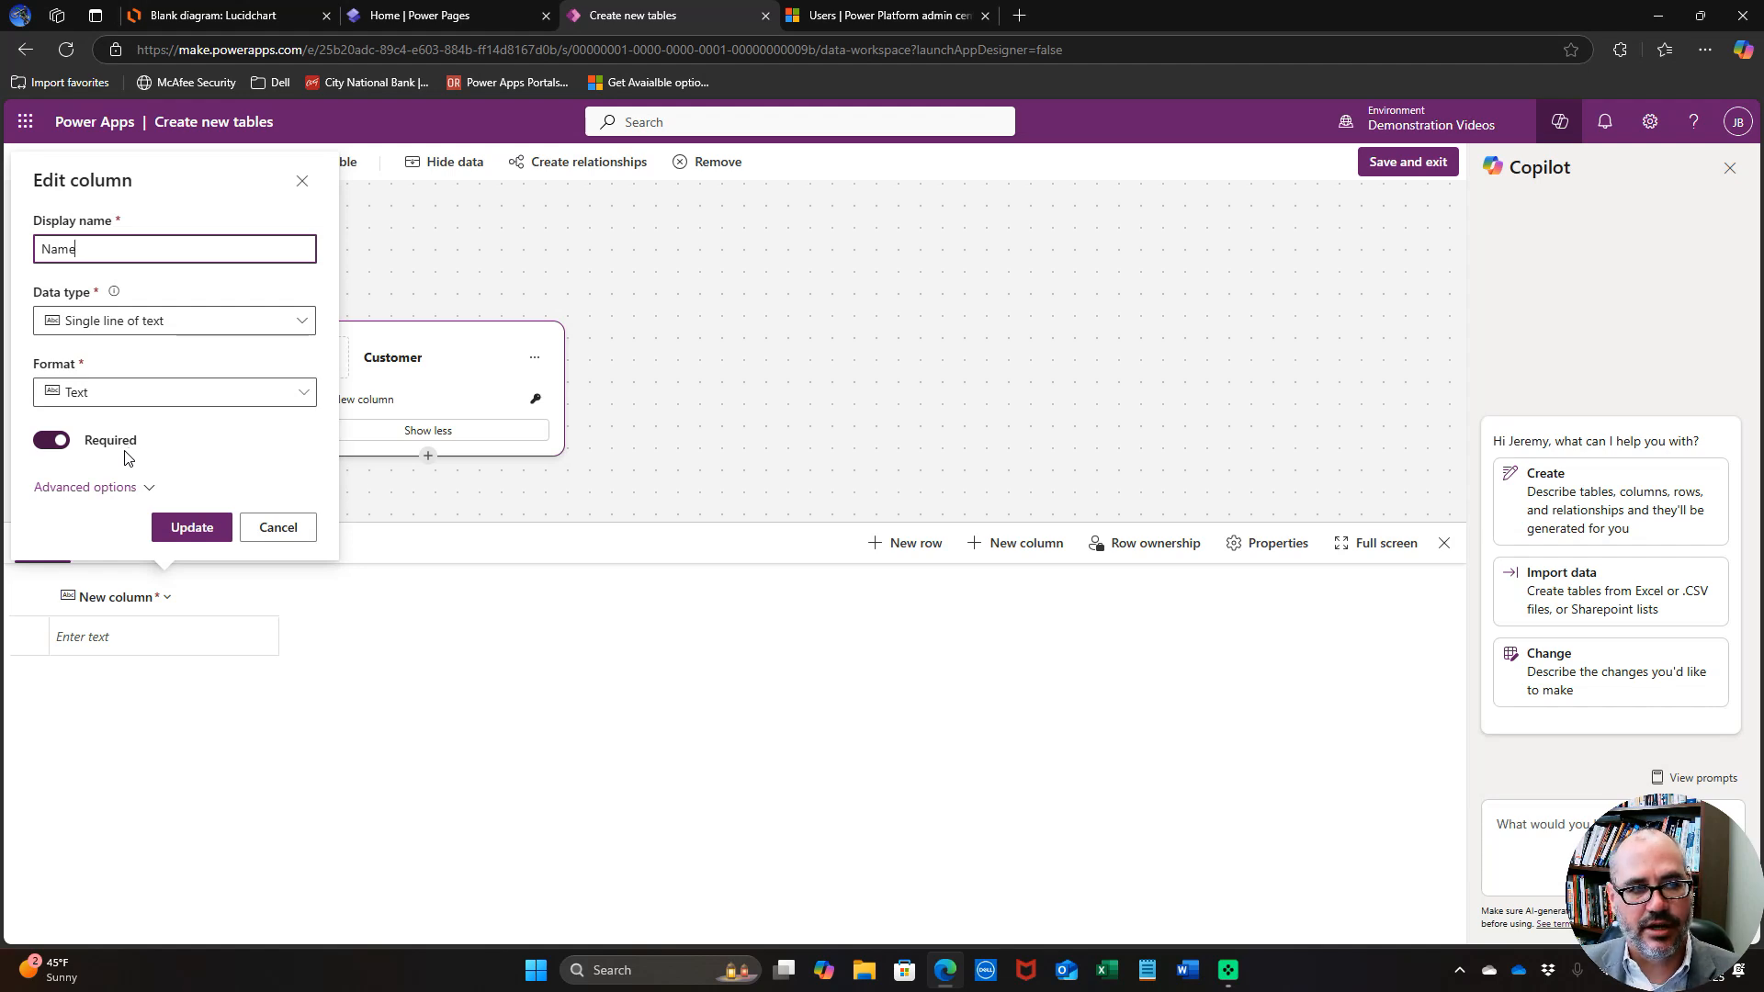
click(219, 401)
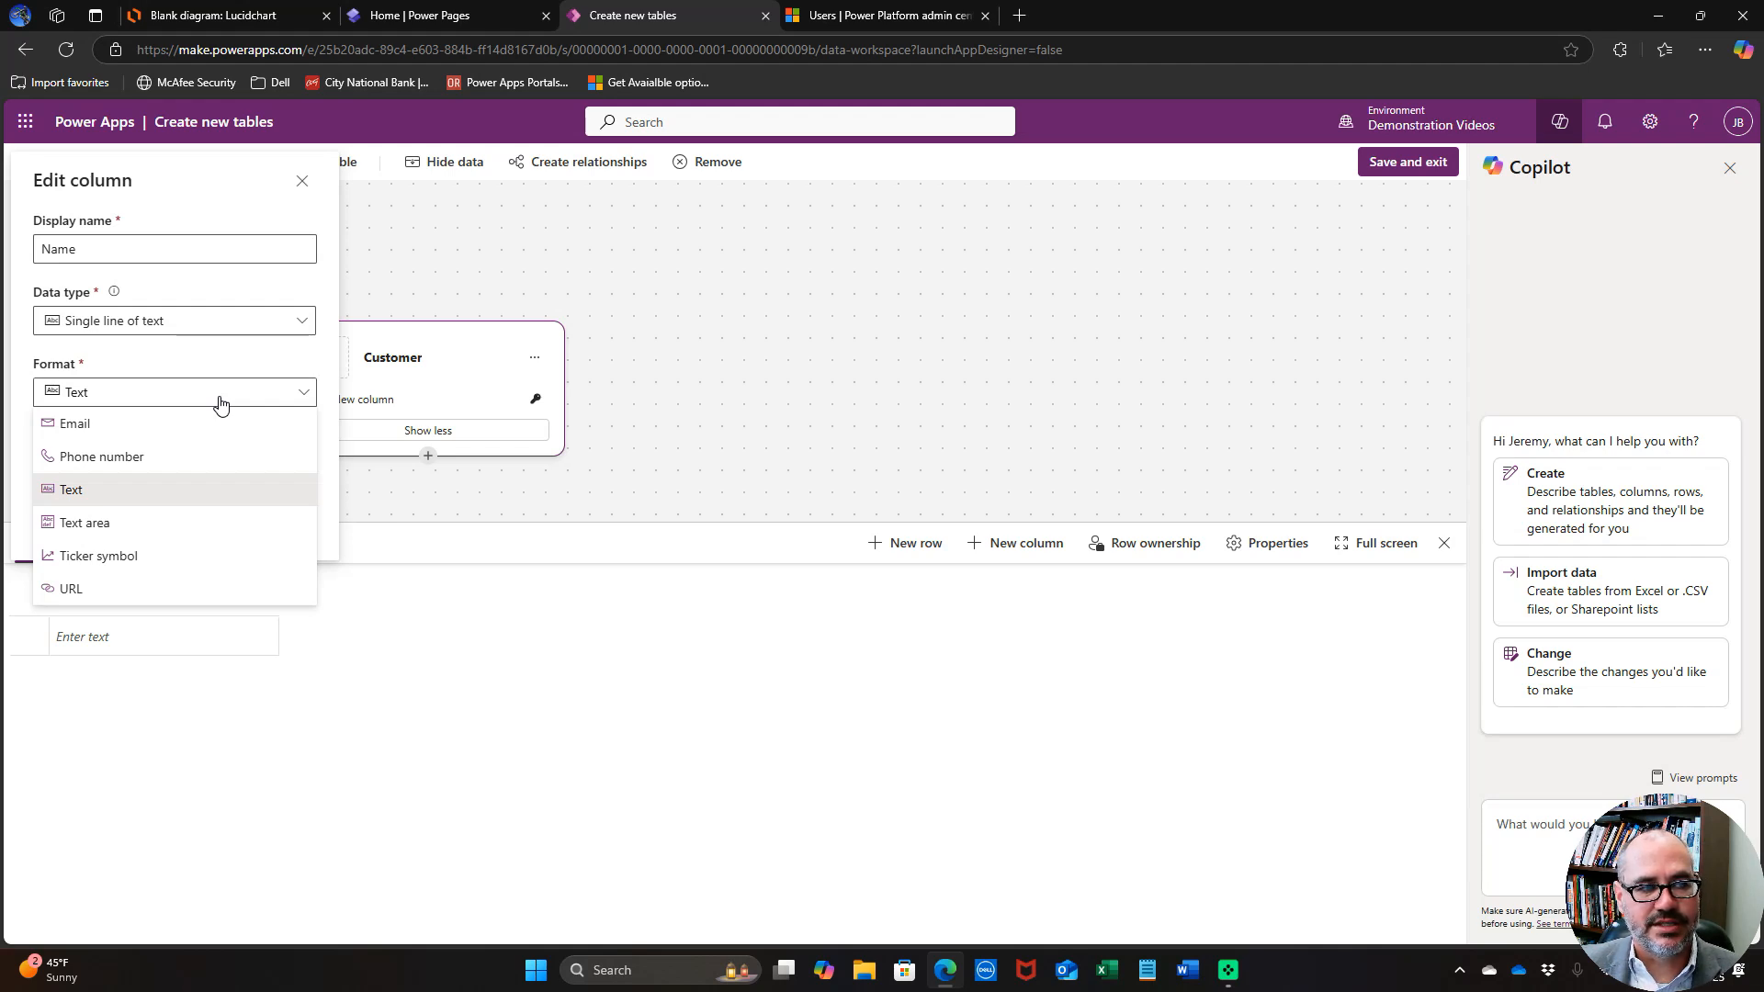
click(220, 401)
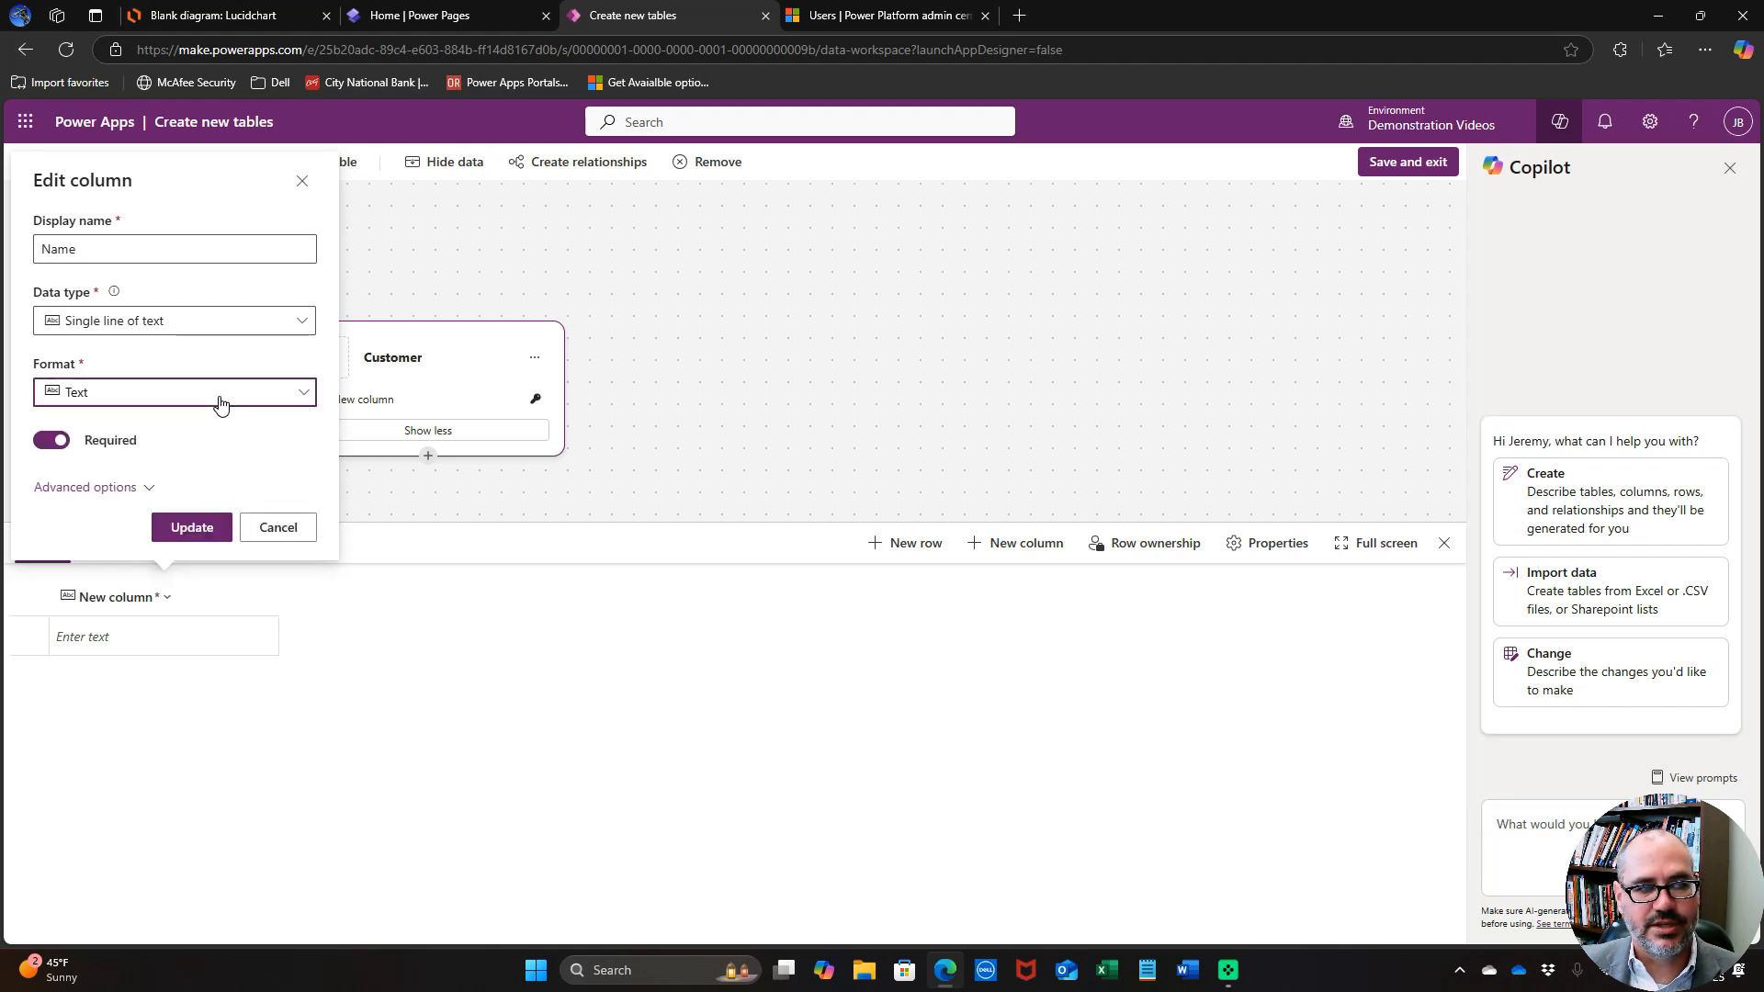
click(193, 526)
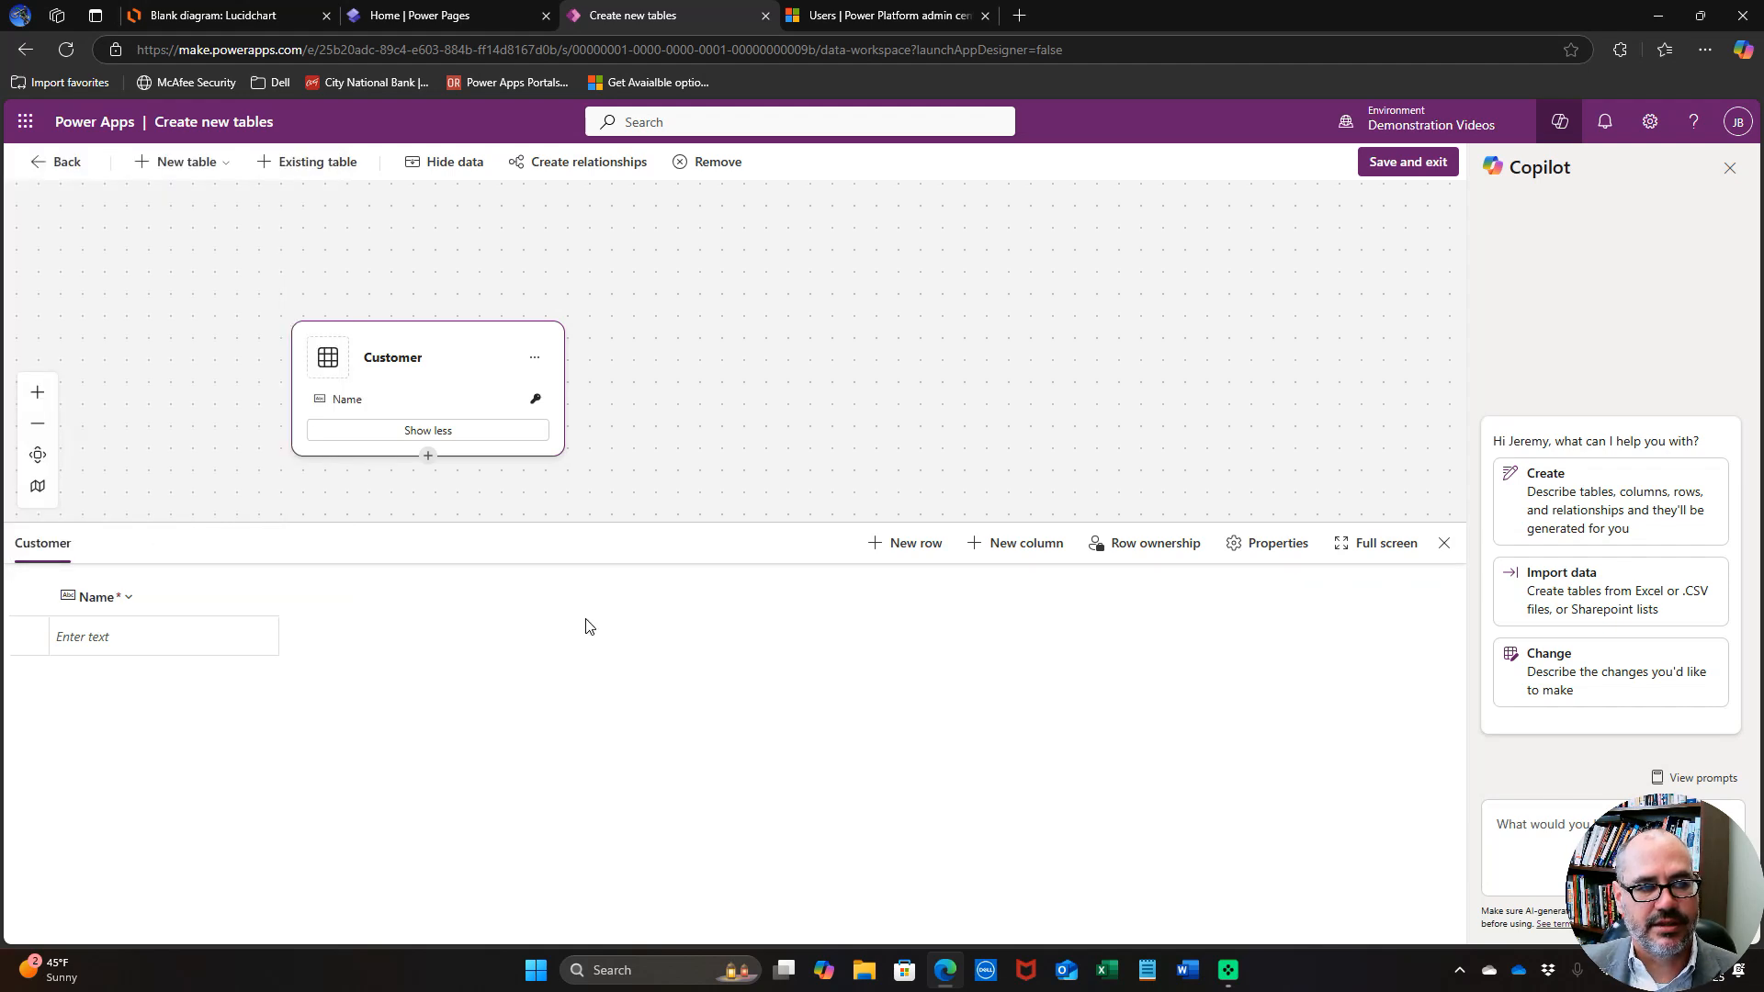
click(1402, 172)
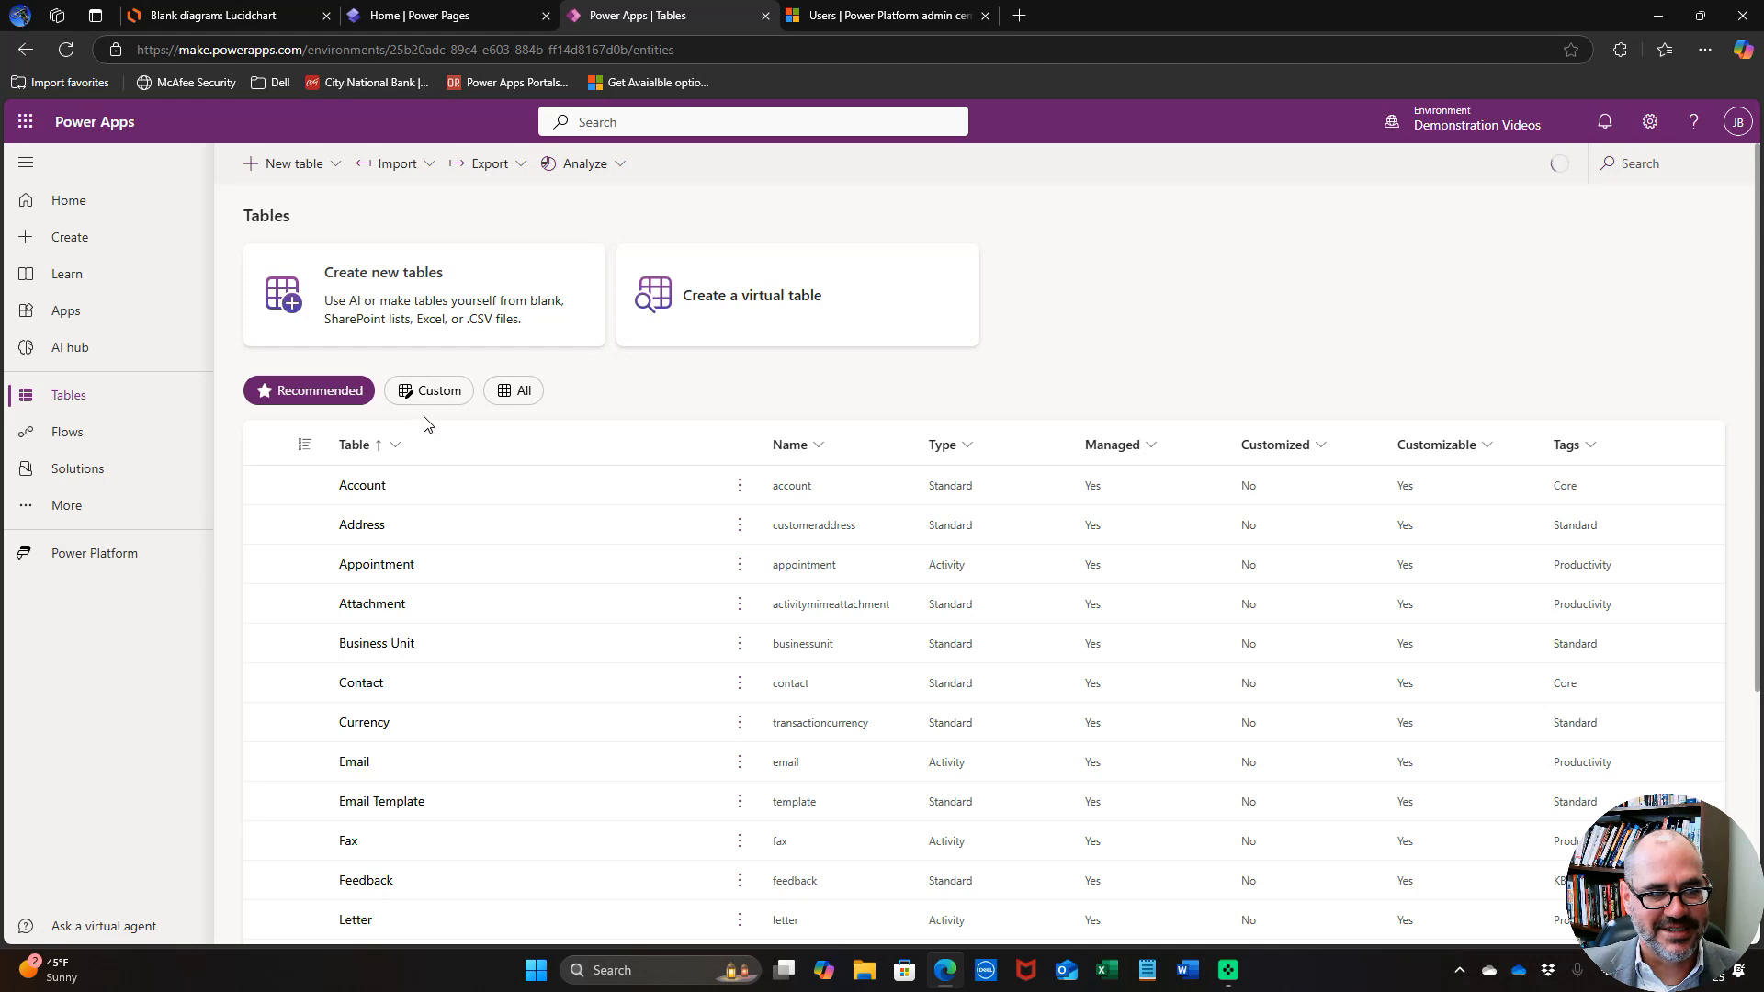
Filter the table list to custom tables, open the Customer table's columns and examine them, including the primary name column.
click(427, 393)
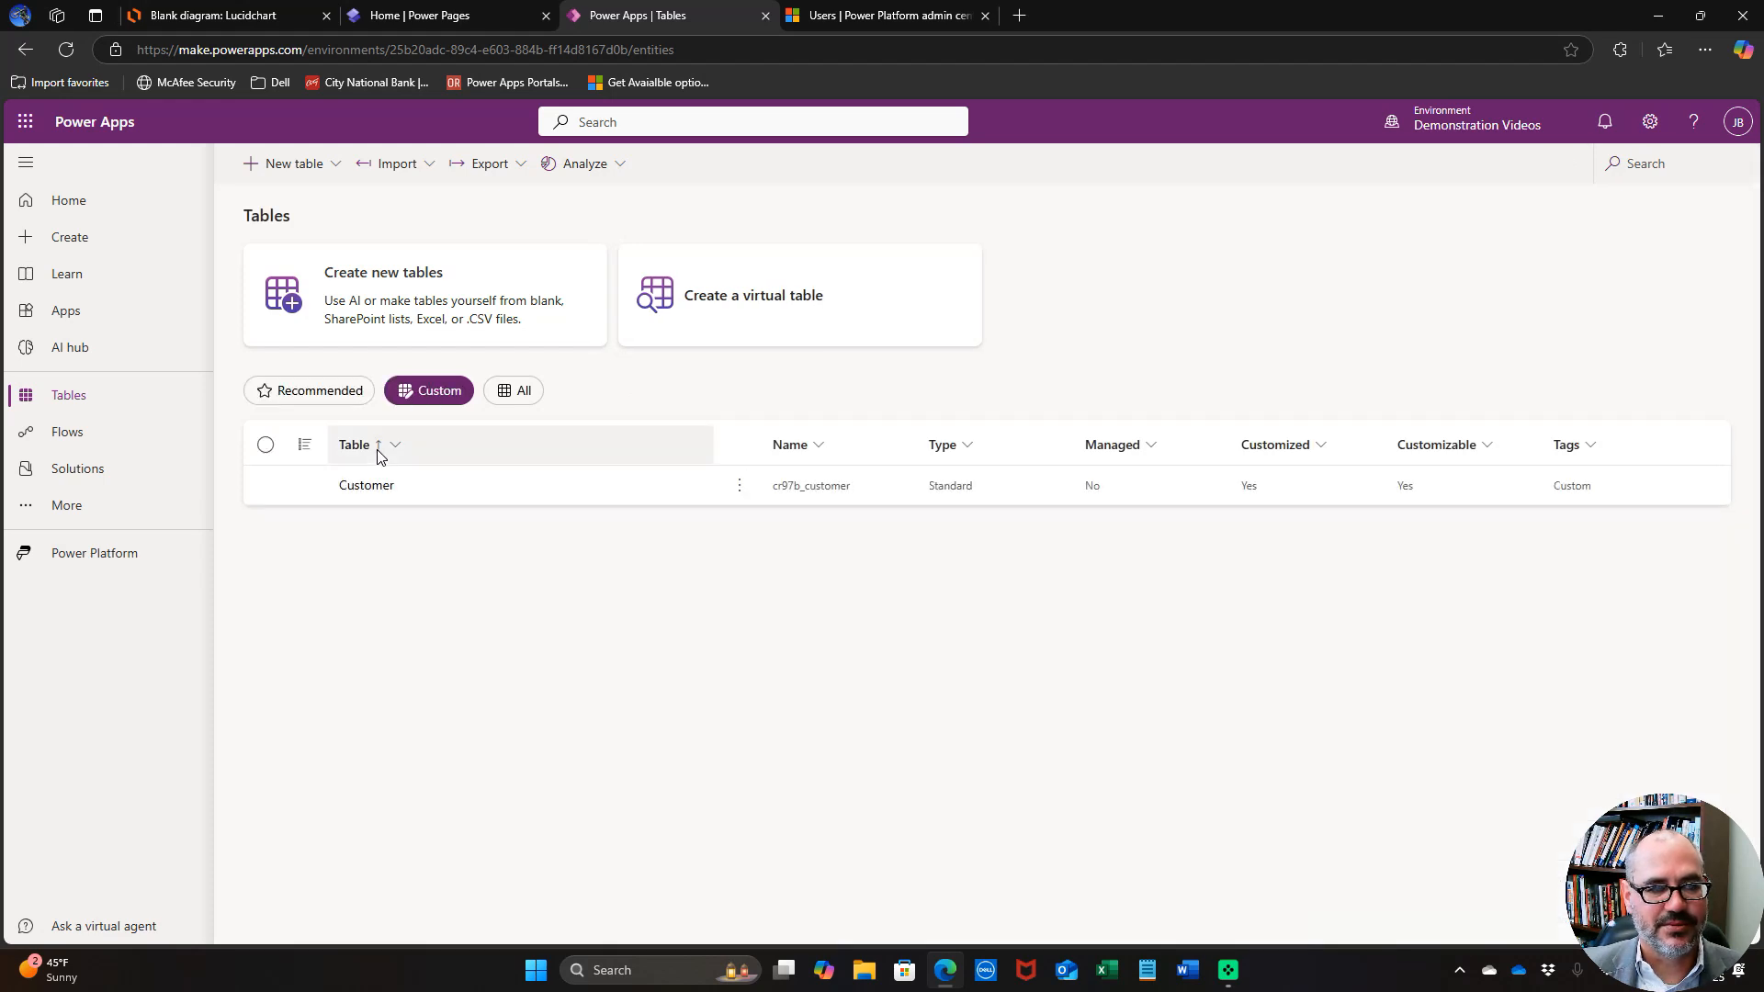
click(367, 486)
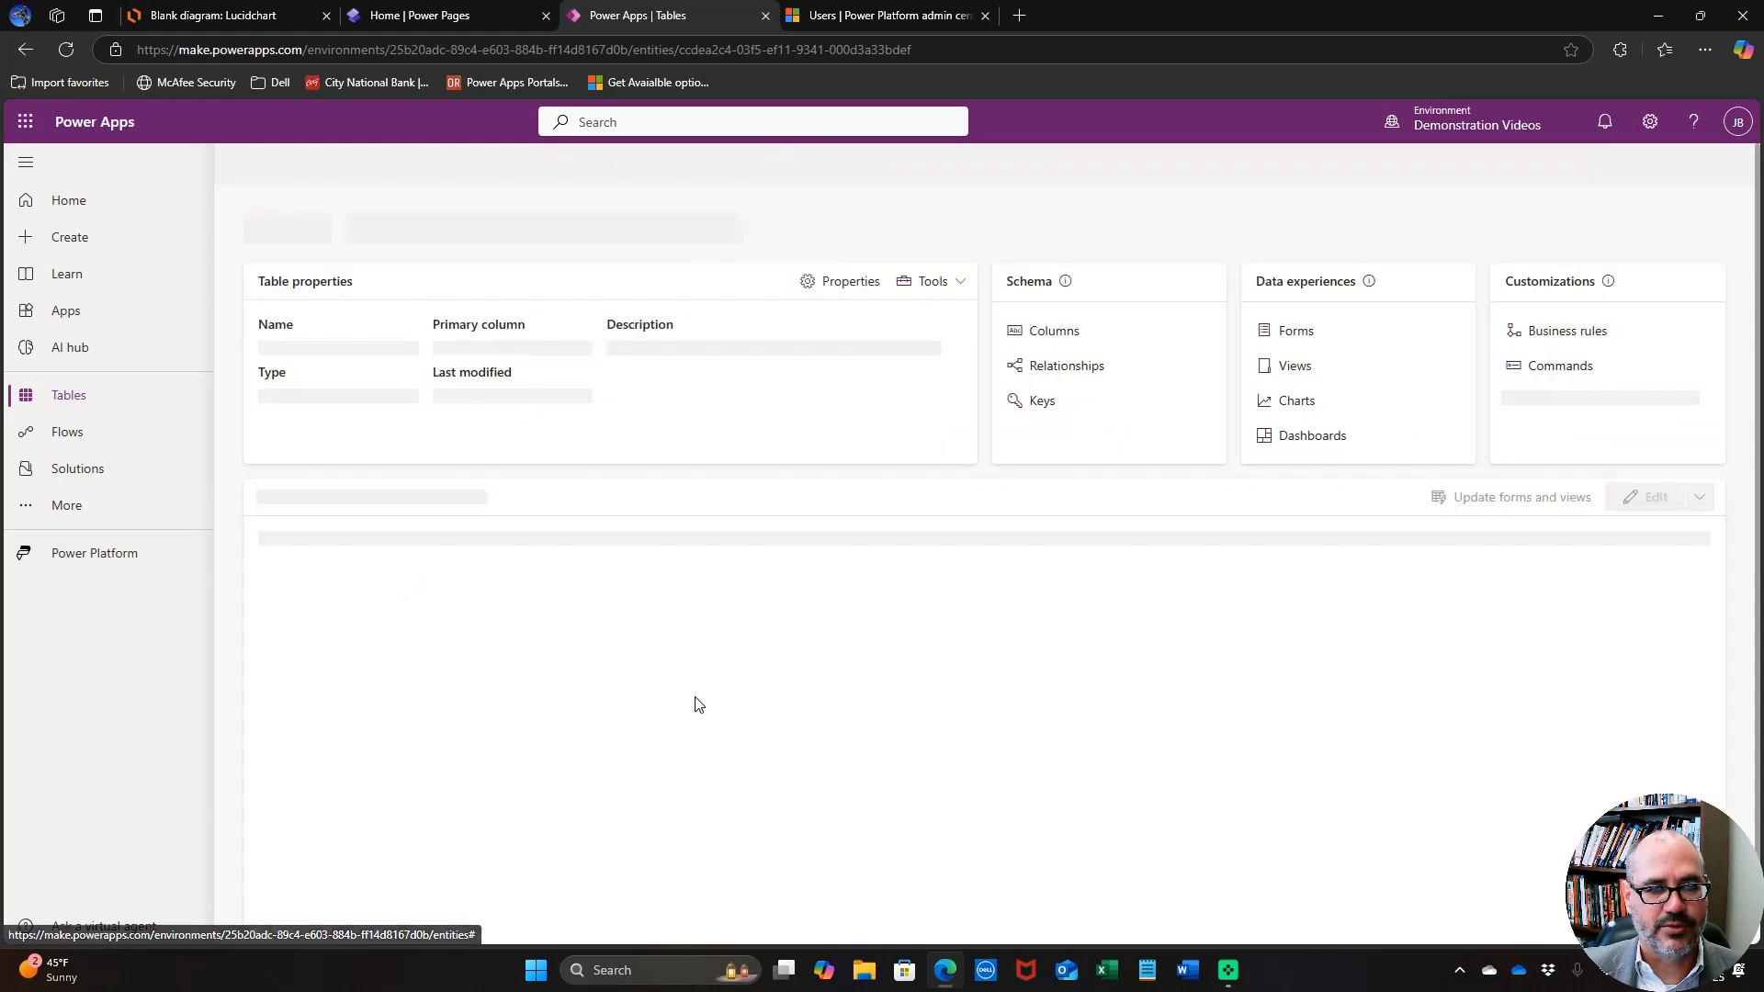
click(1050, 318)
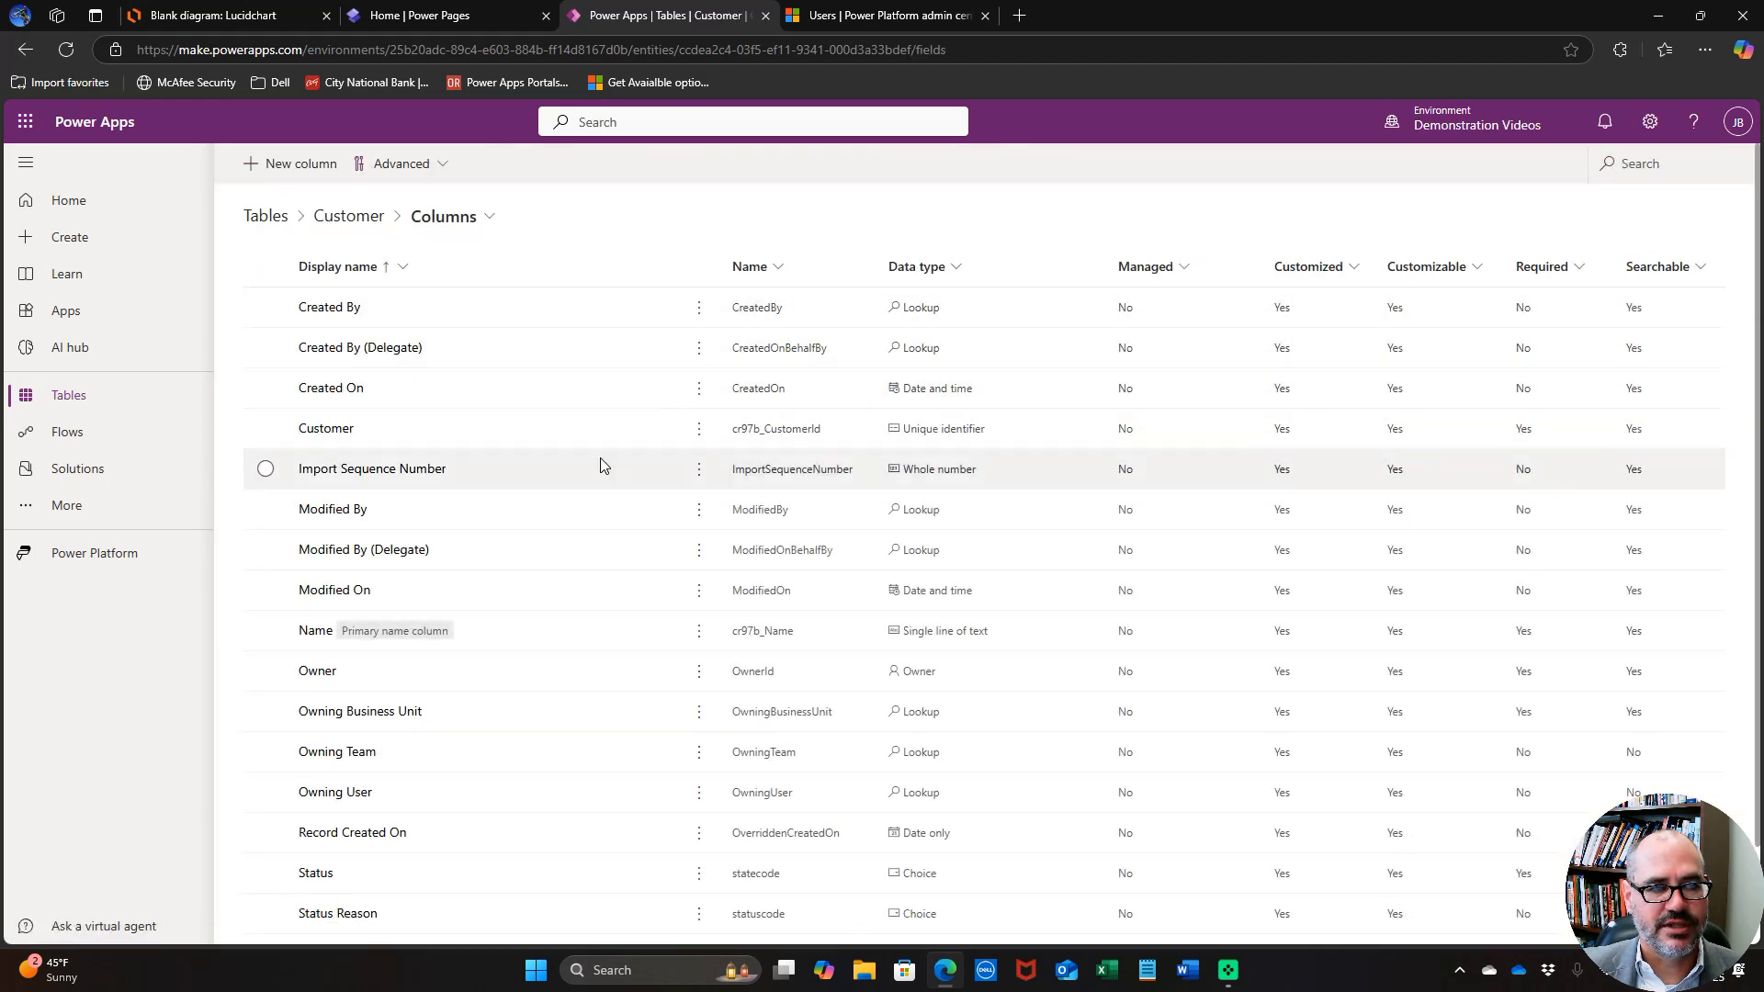
scroll(574, 395, down, 2)
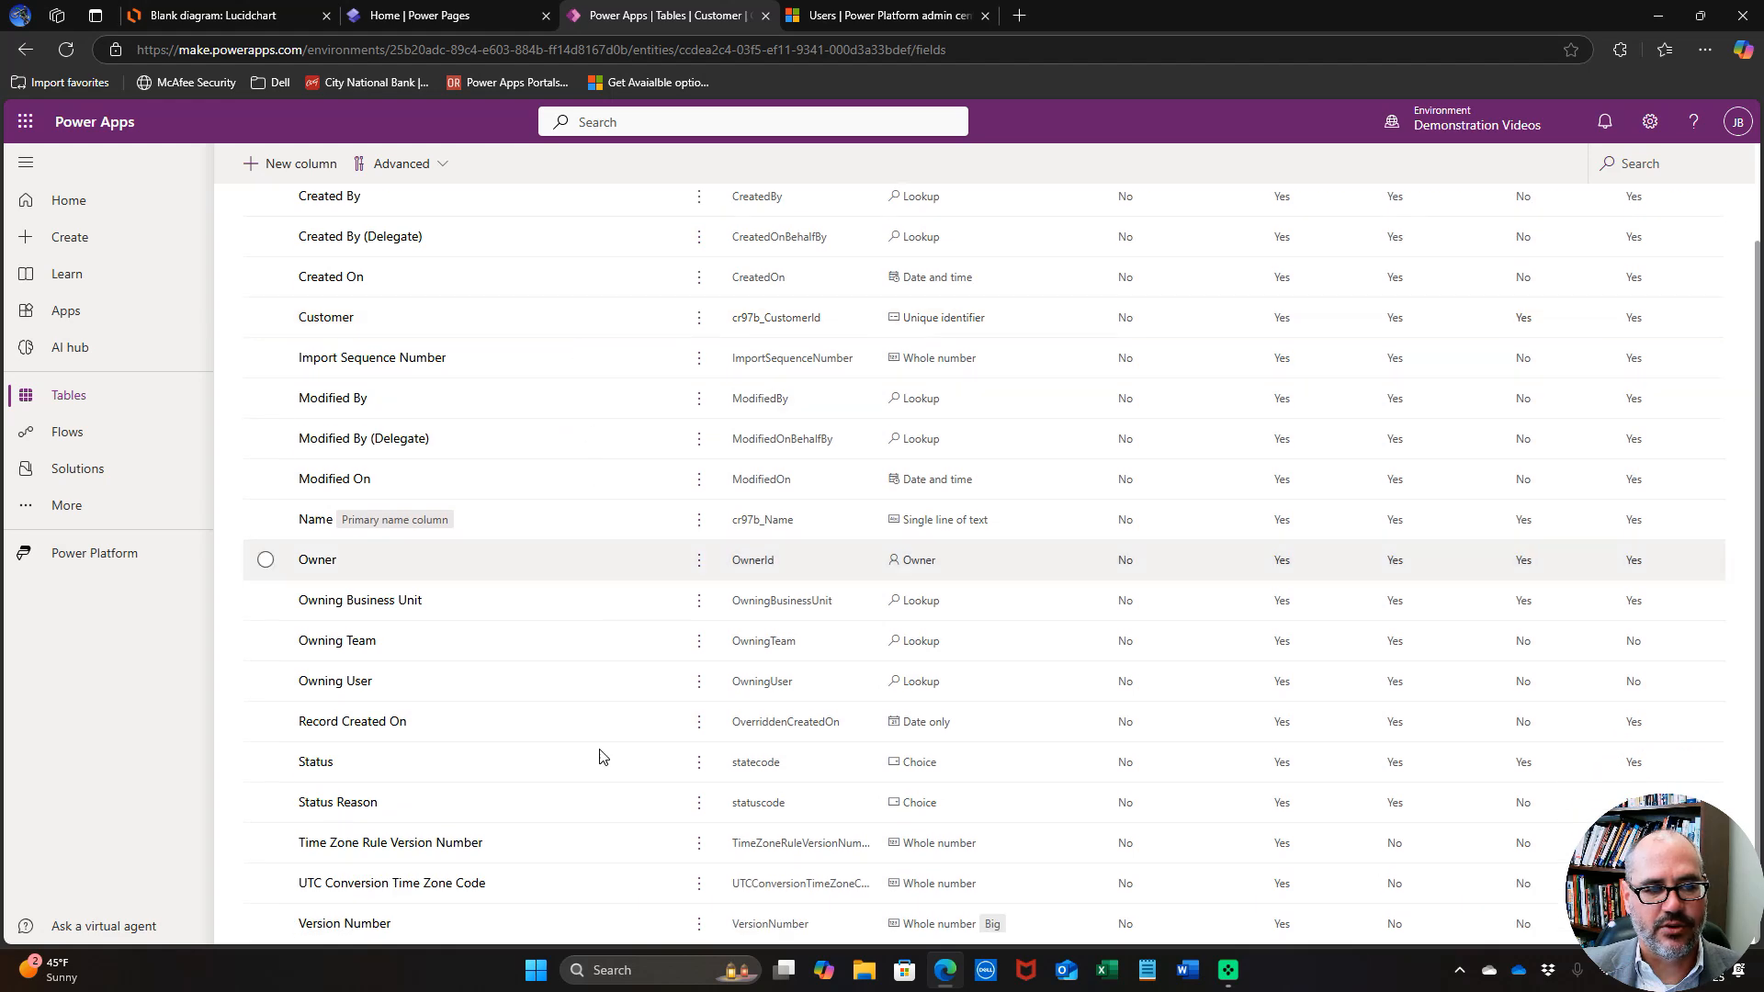
scroll(632, 441, up, 2)
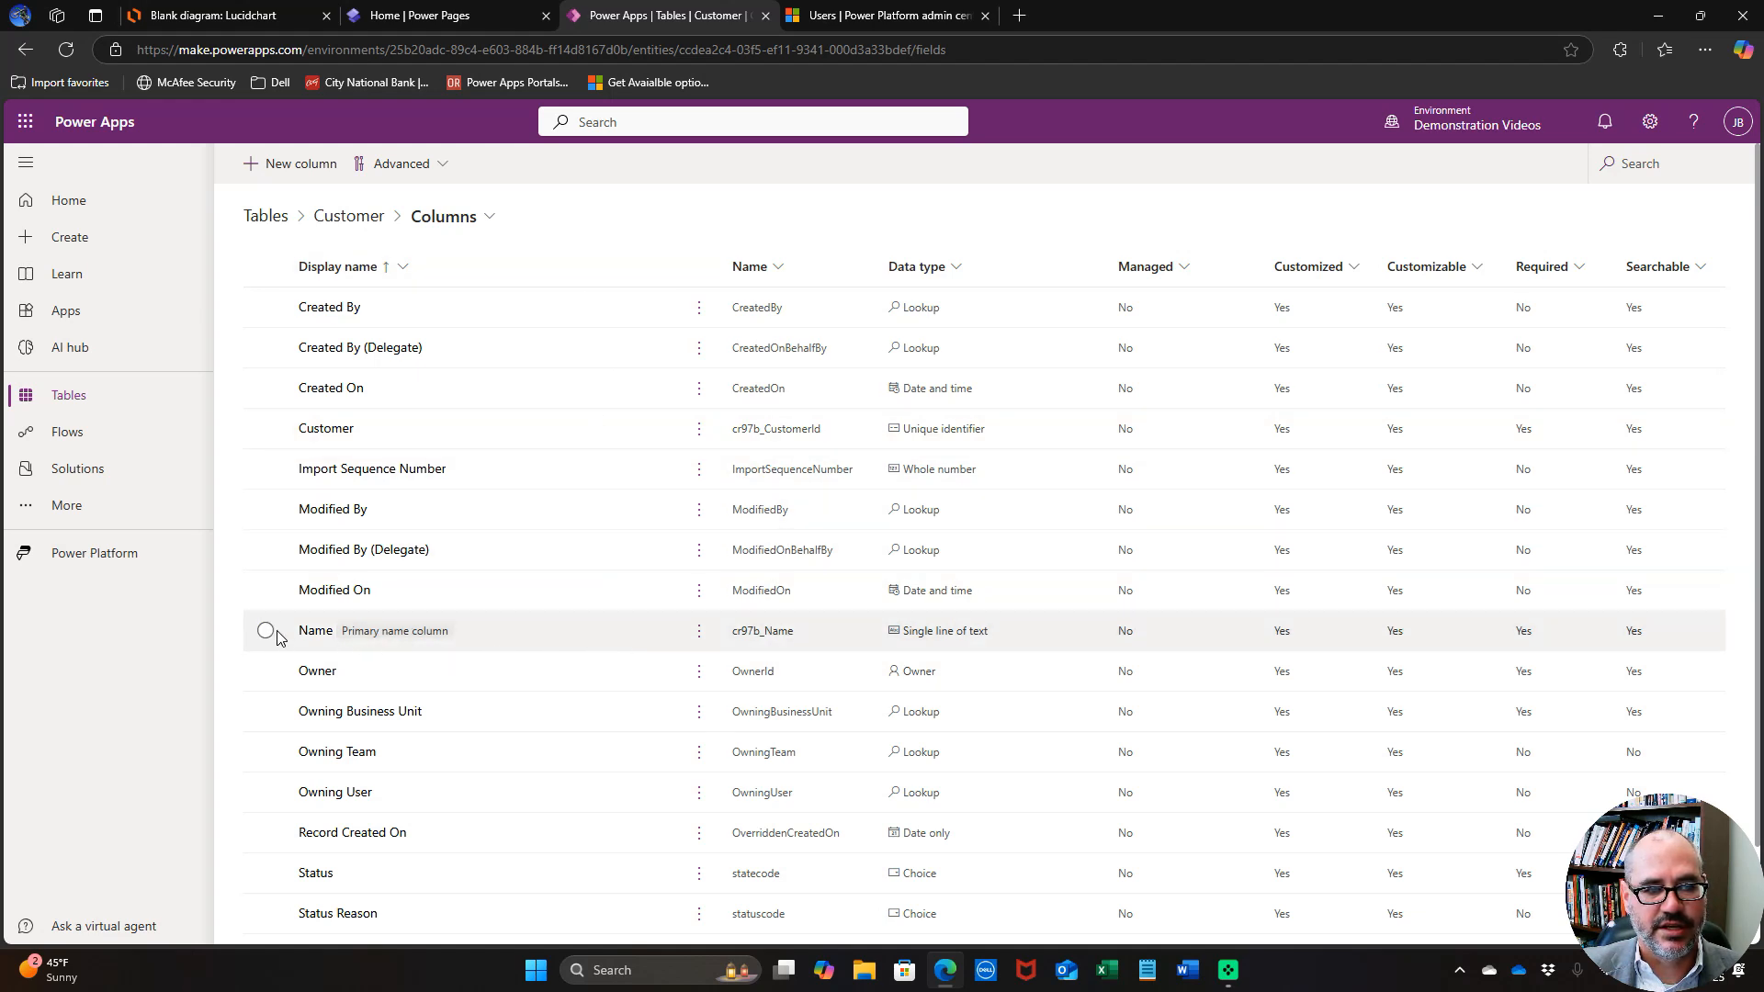
mouse_move(365, 636)
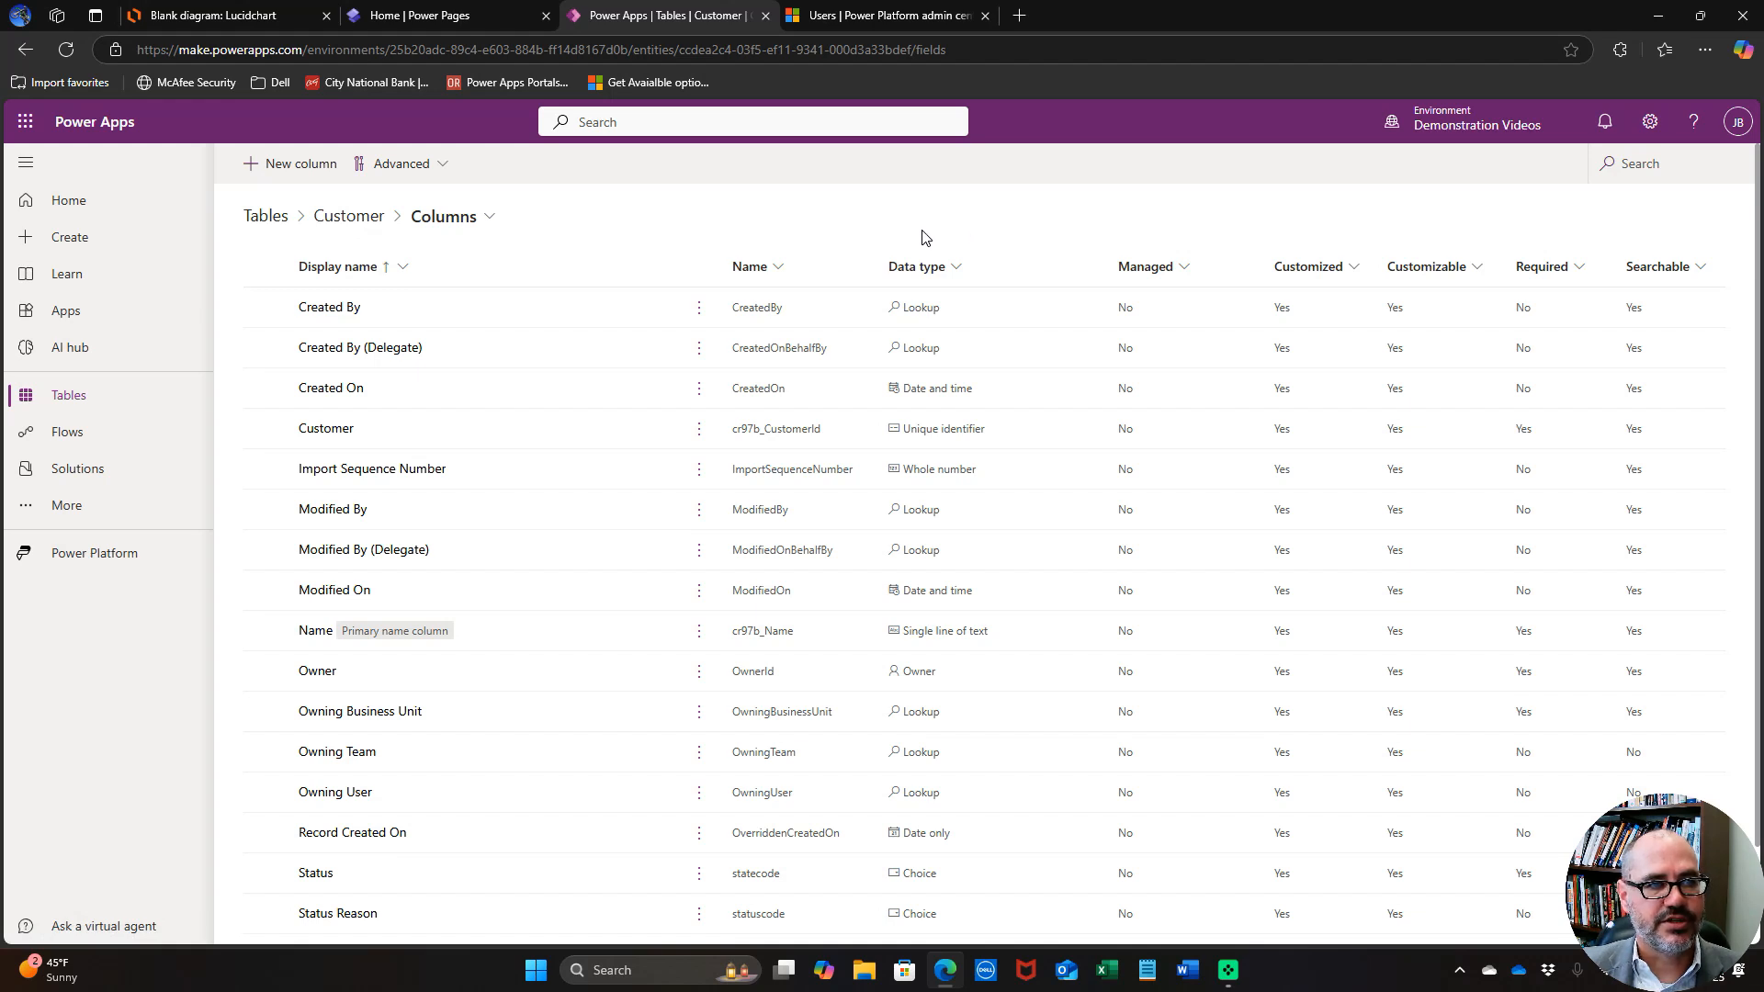
Check the Contact entity in the Lucidchart diagram, return to Power Apps and create a table from blank named Customer Contact.
click(250, 14)
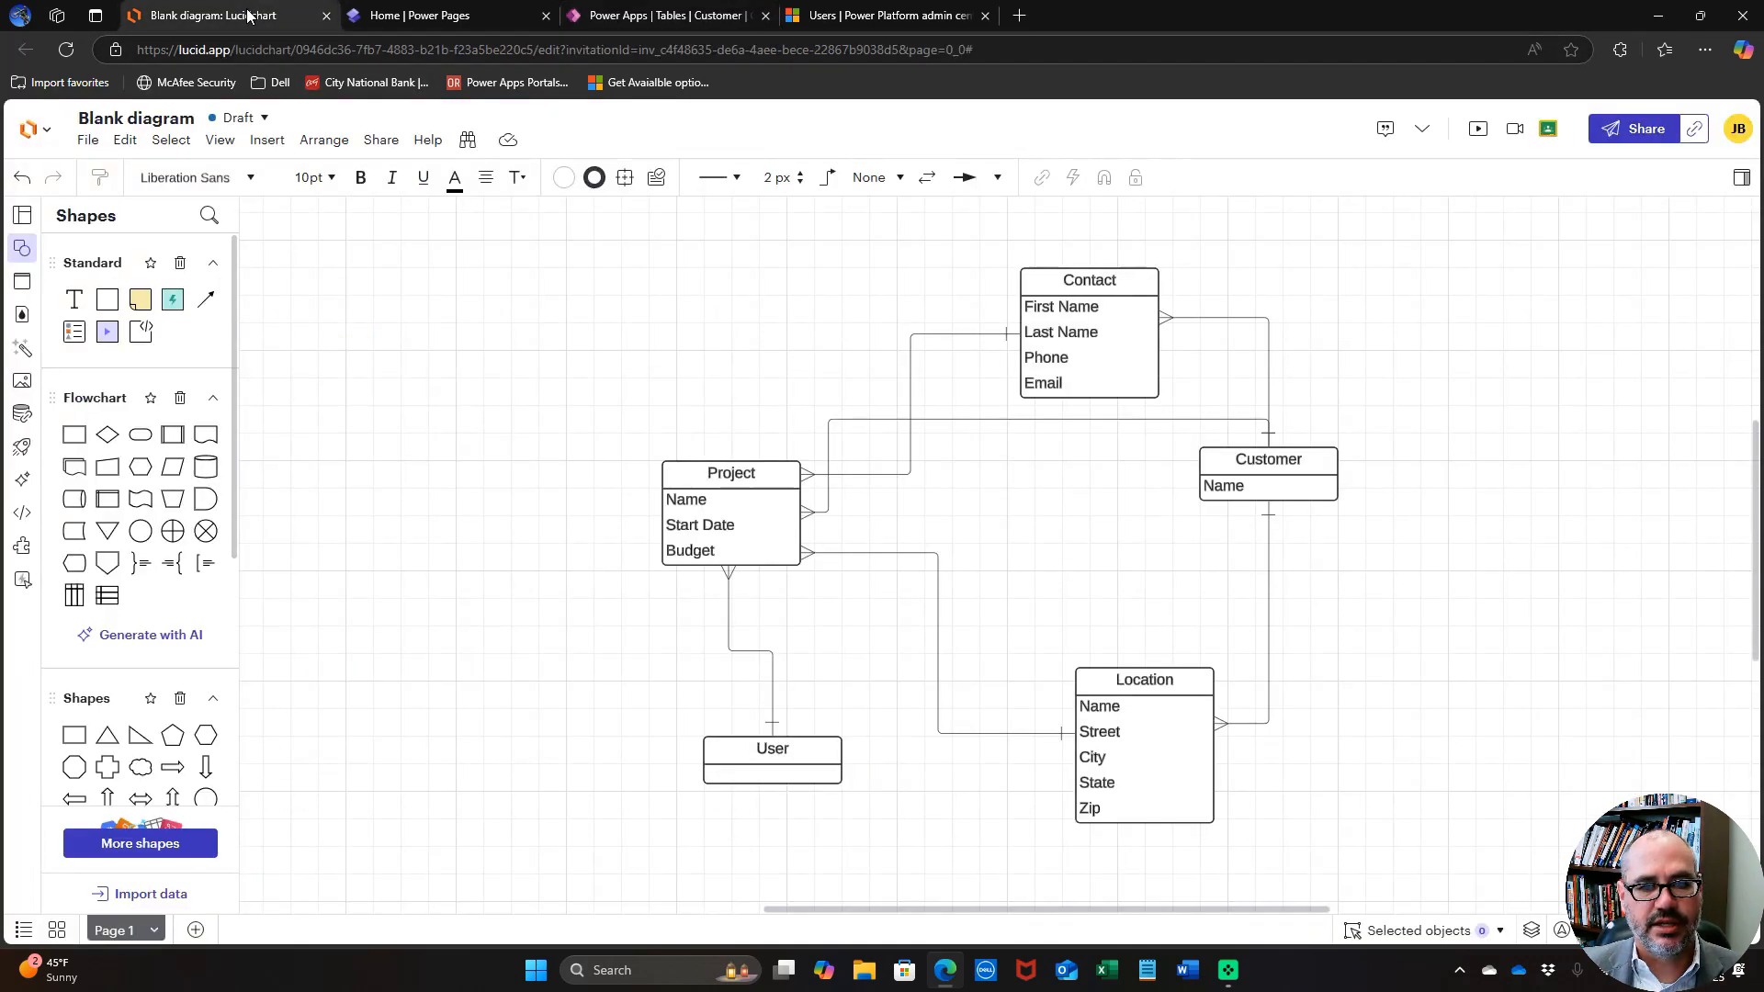
click(643, 16)
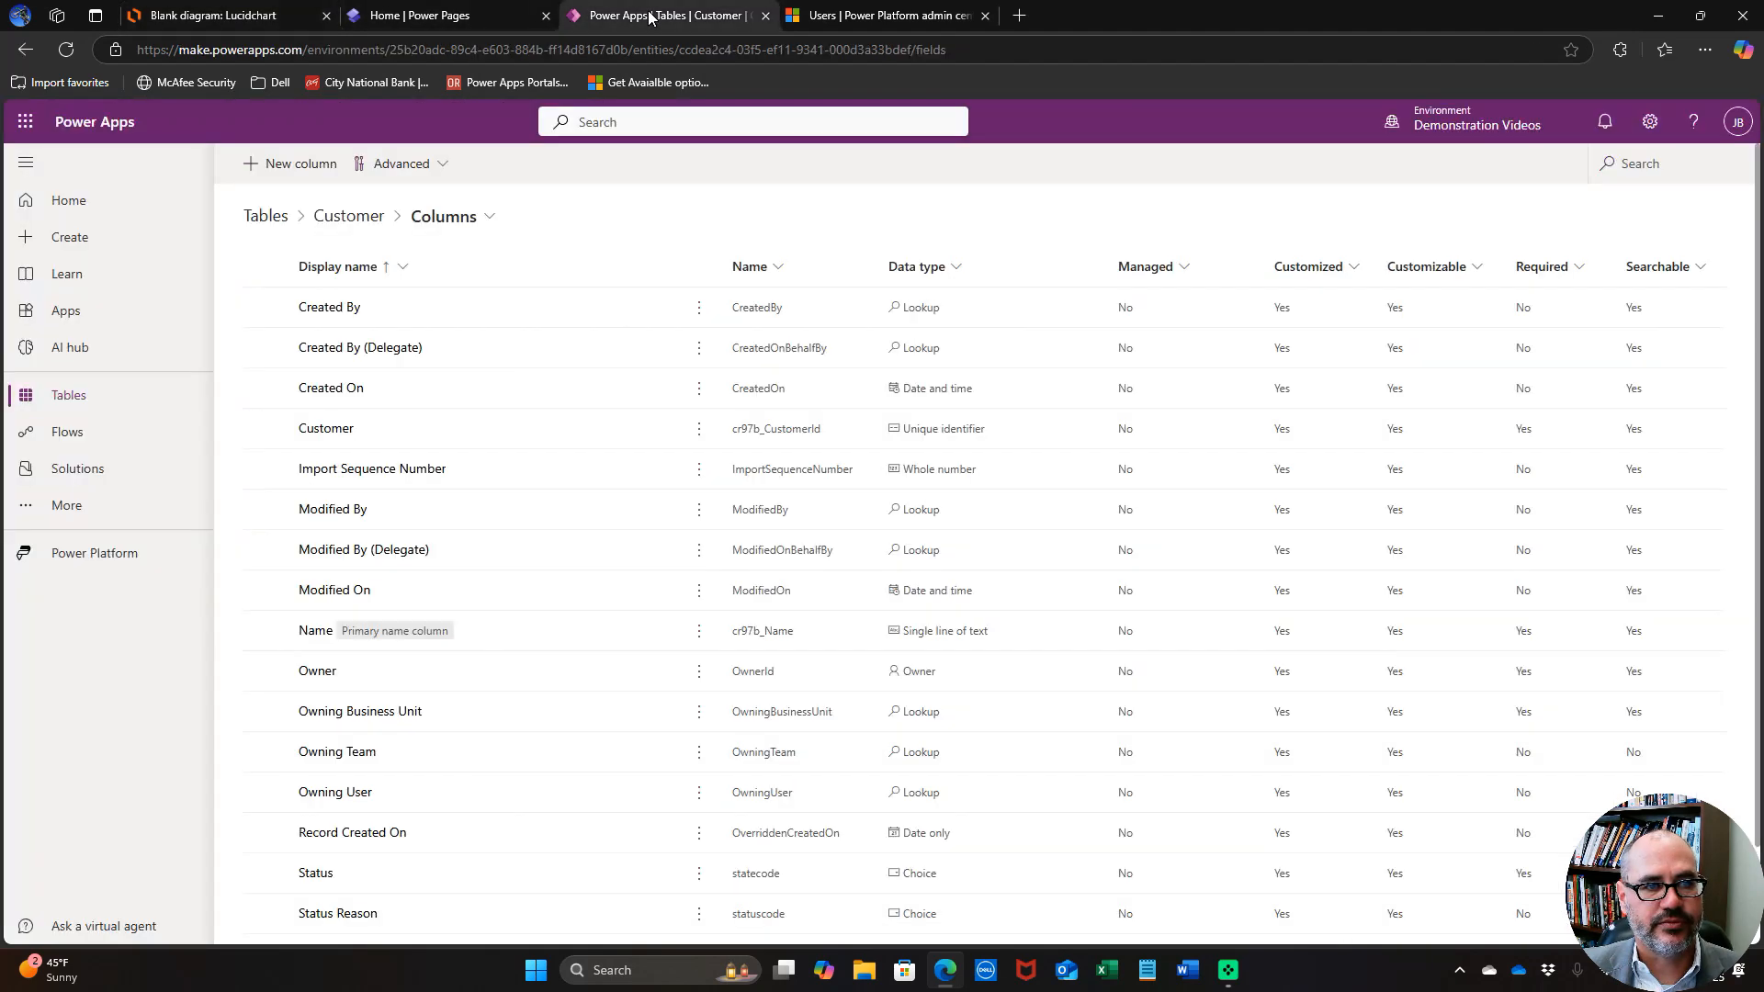
click(274, 215)
click(292, 164)
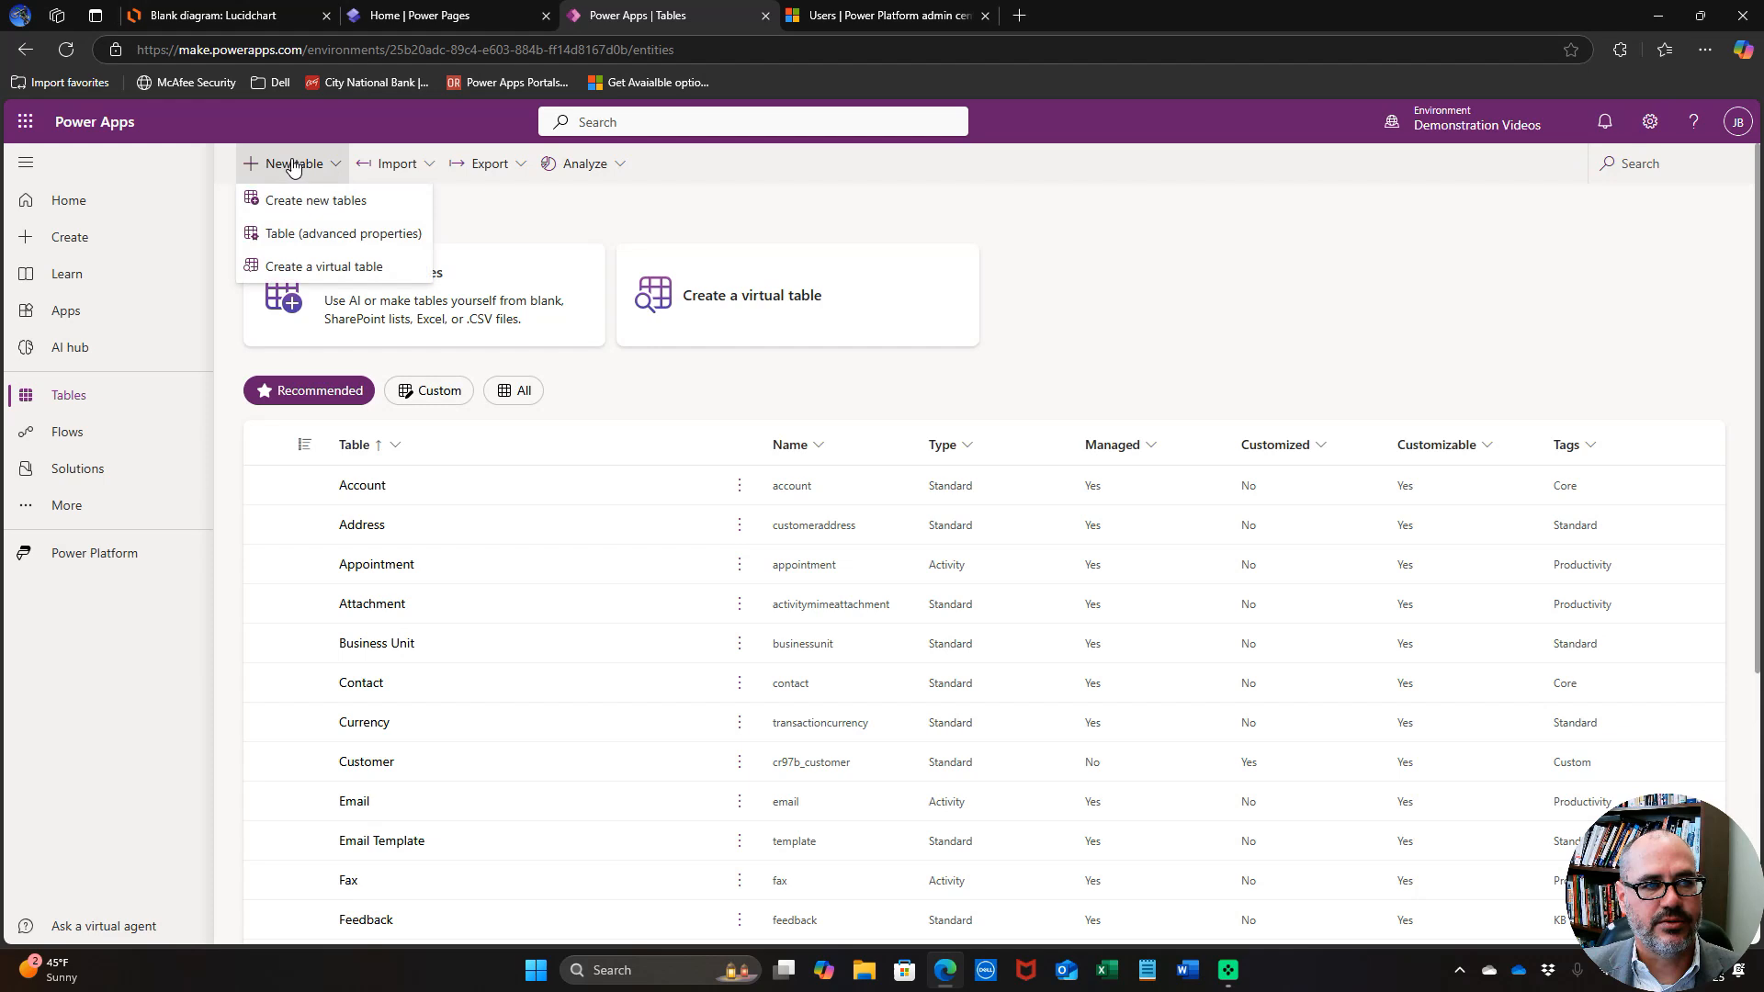
click(299, 197)
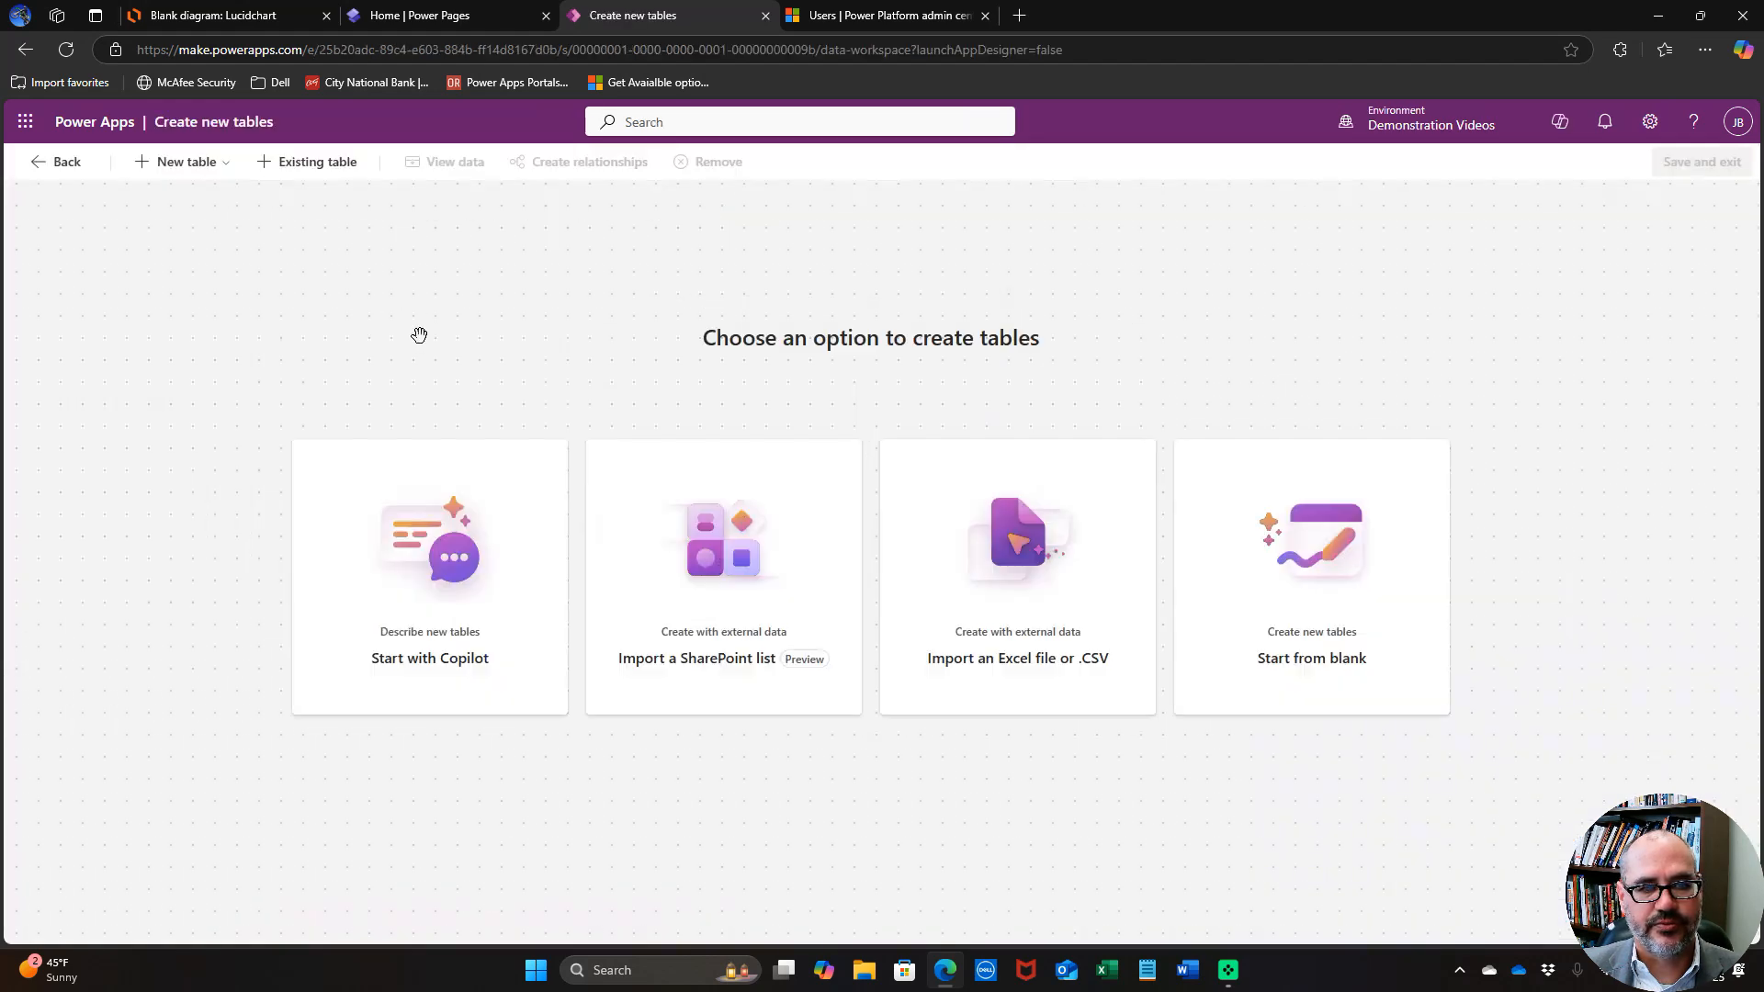
click(1257, 537)
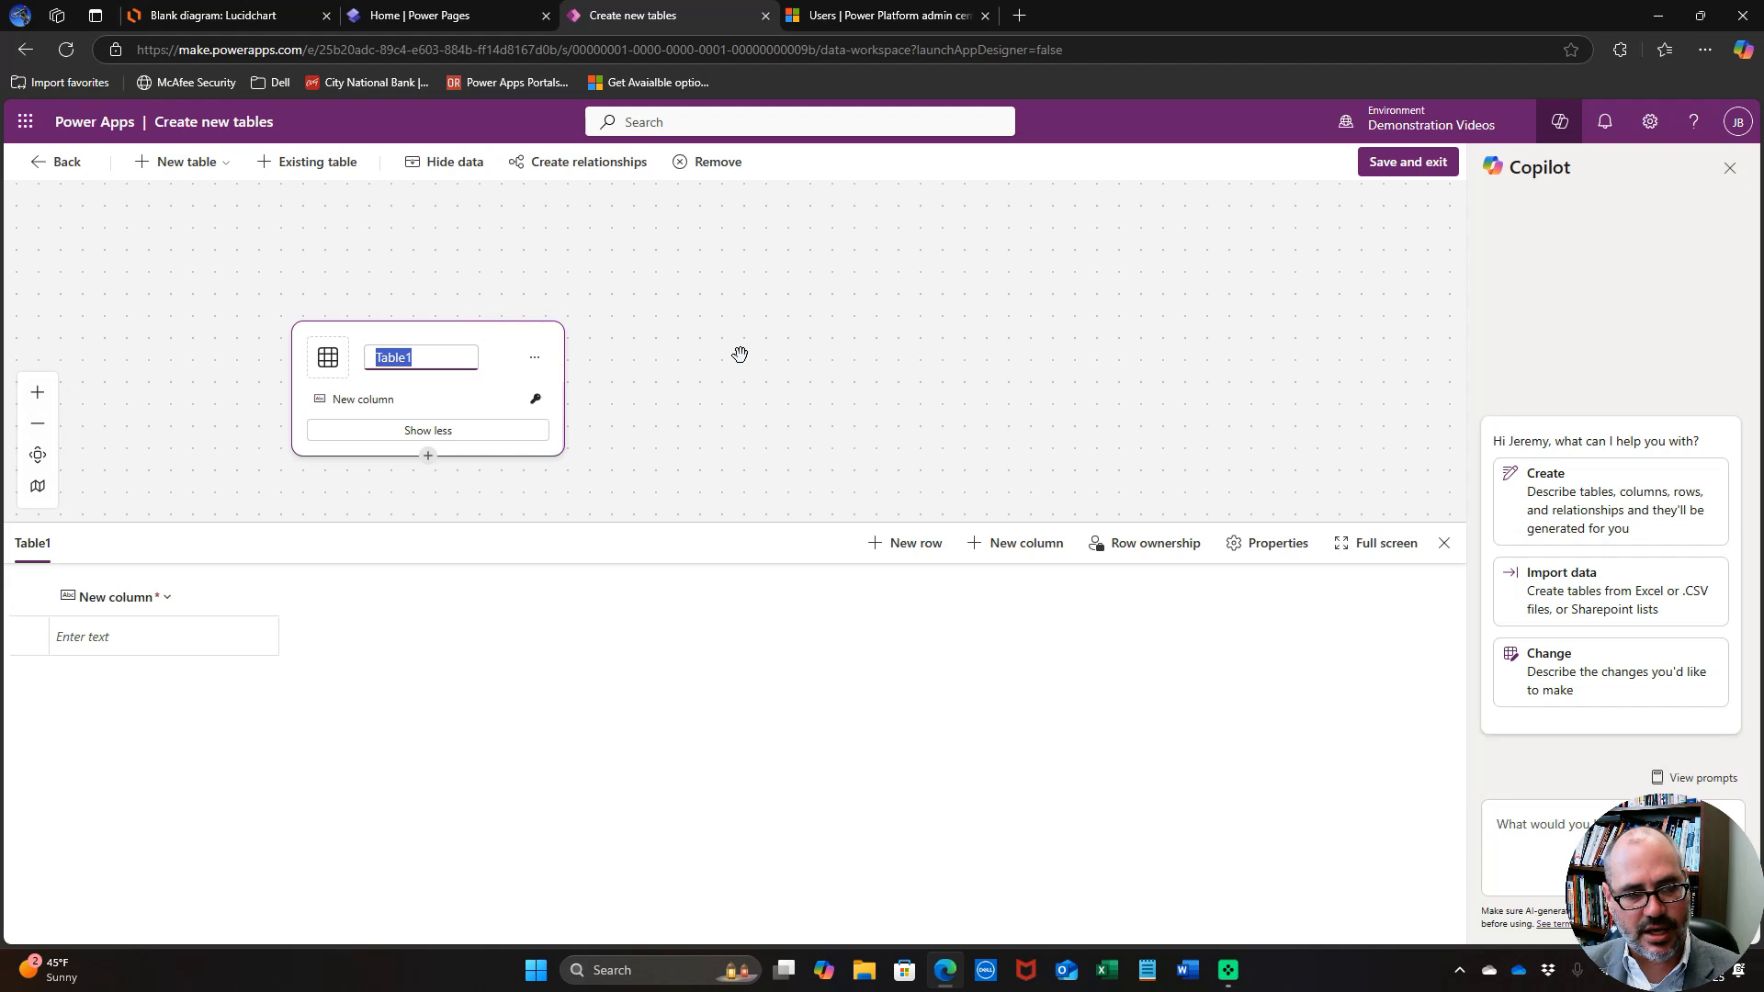
text(Cust)
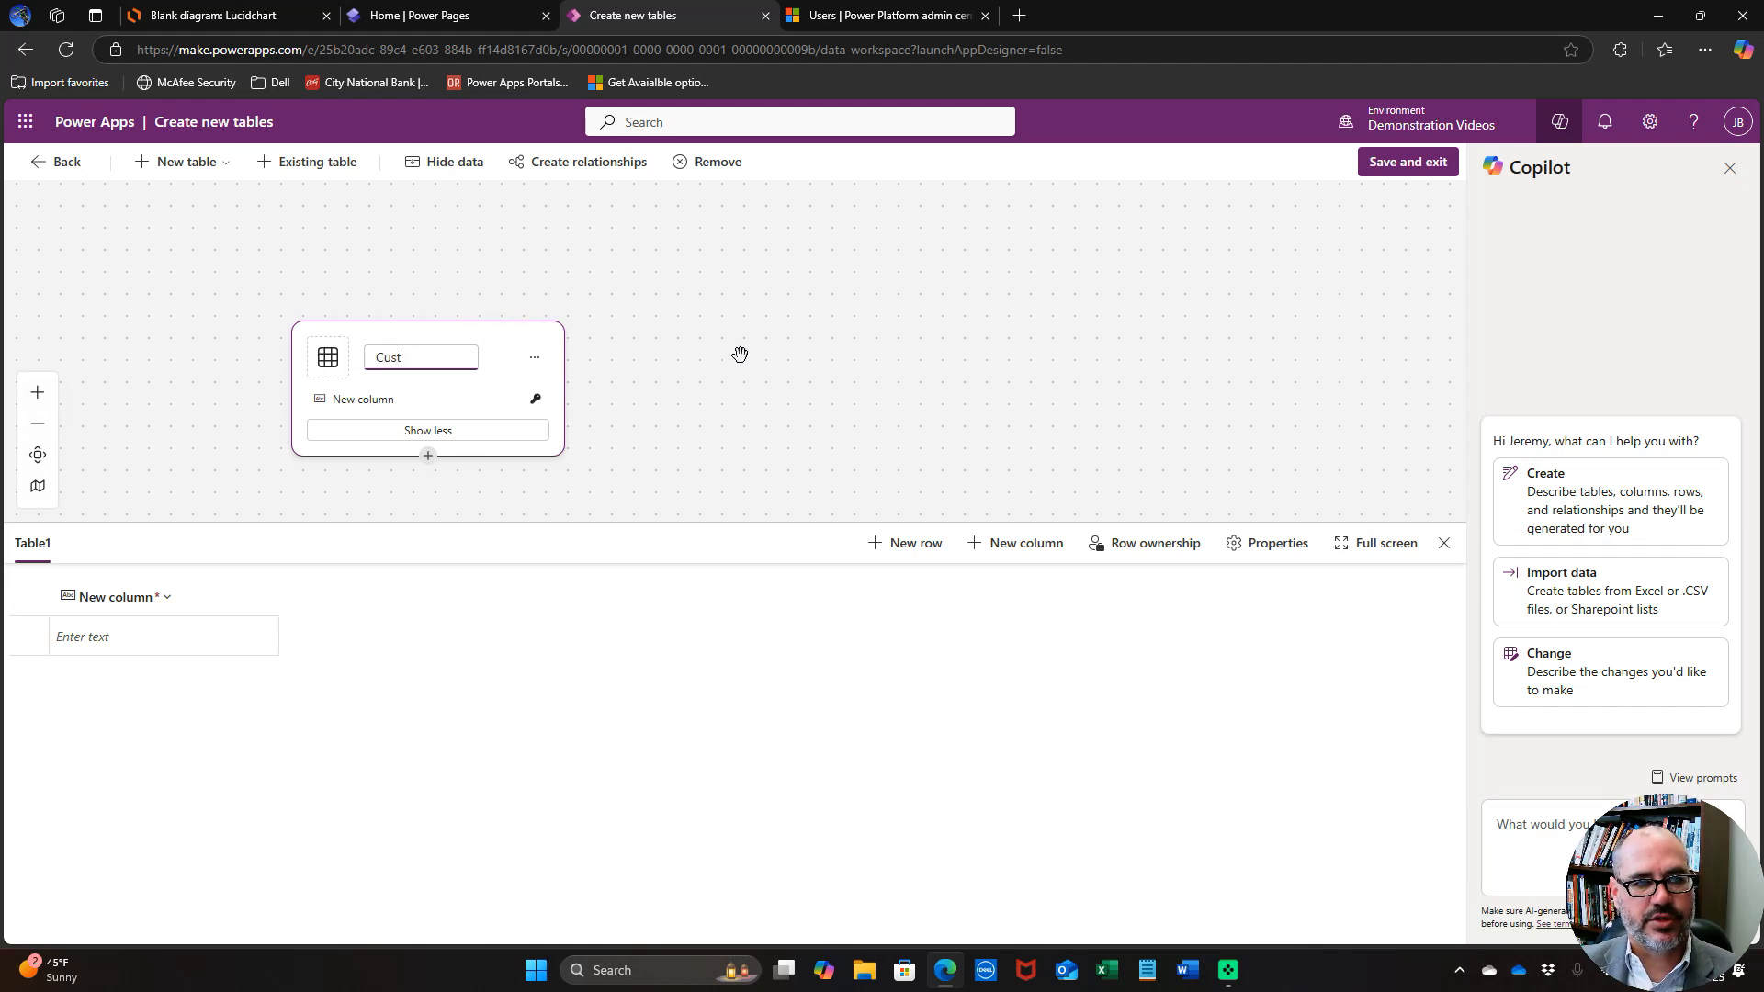
text(omer Contact)
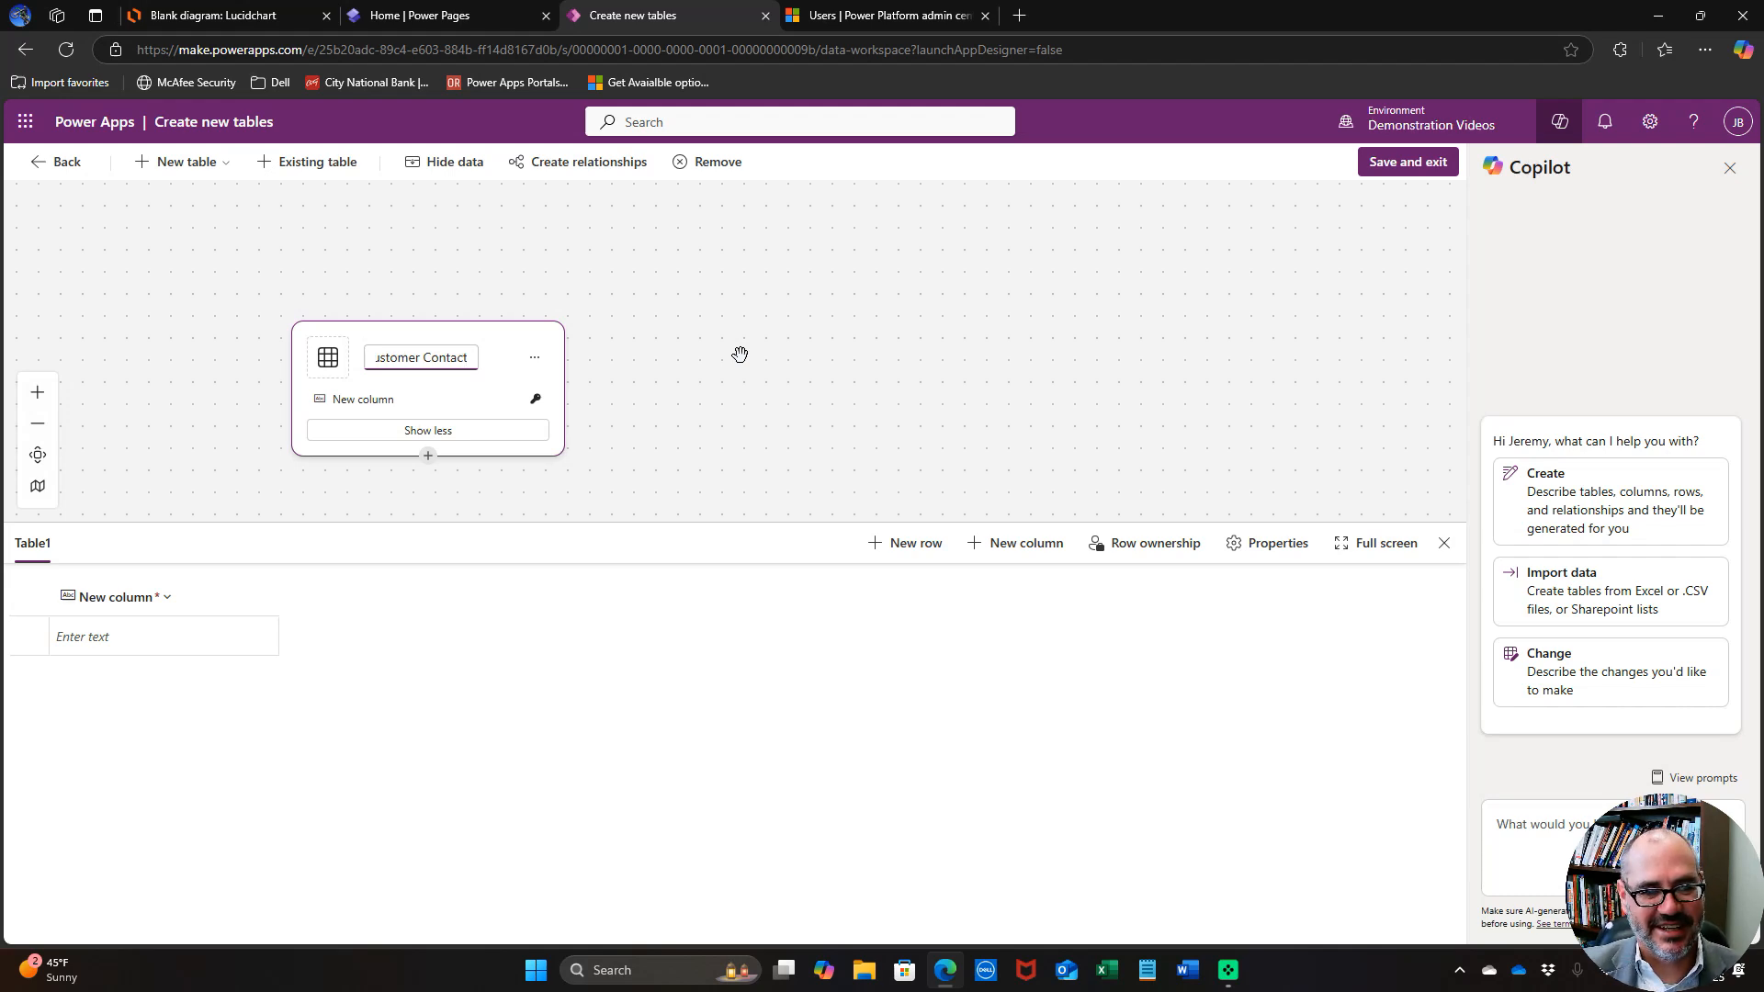
key(Tab)
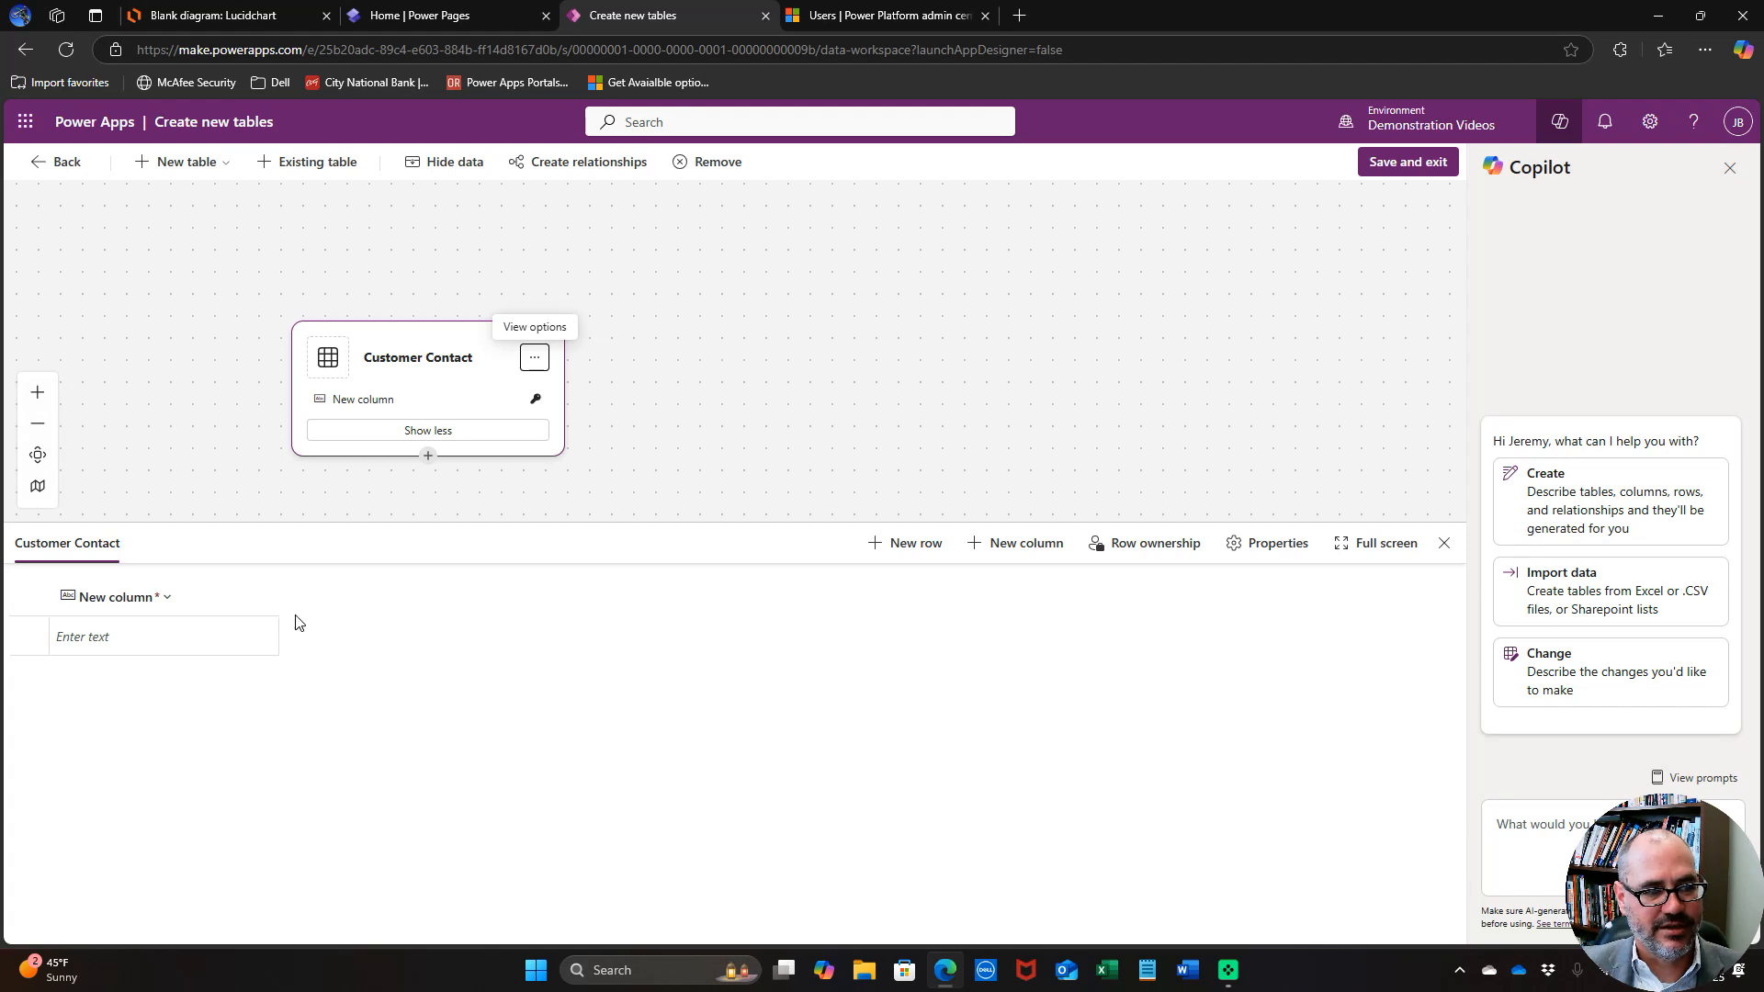
Rename the Customer Contact table's primary column to Last Name and save the table.
click(149, 606)
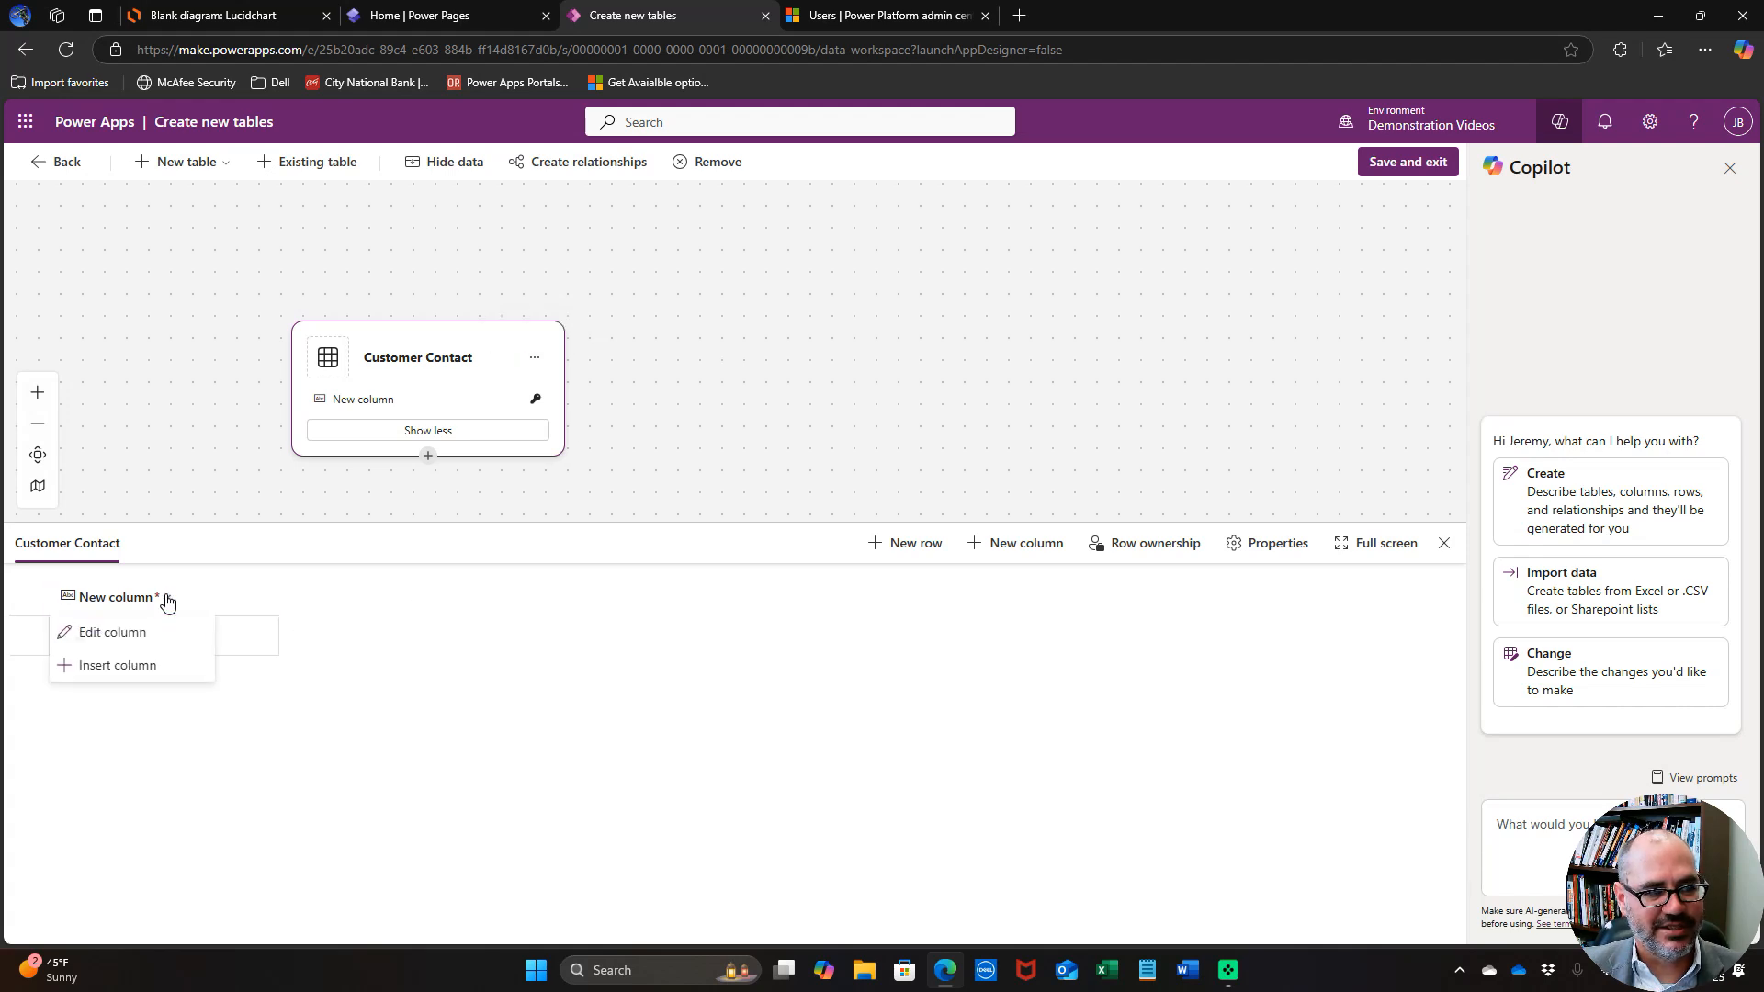
click(149, 634)
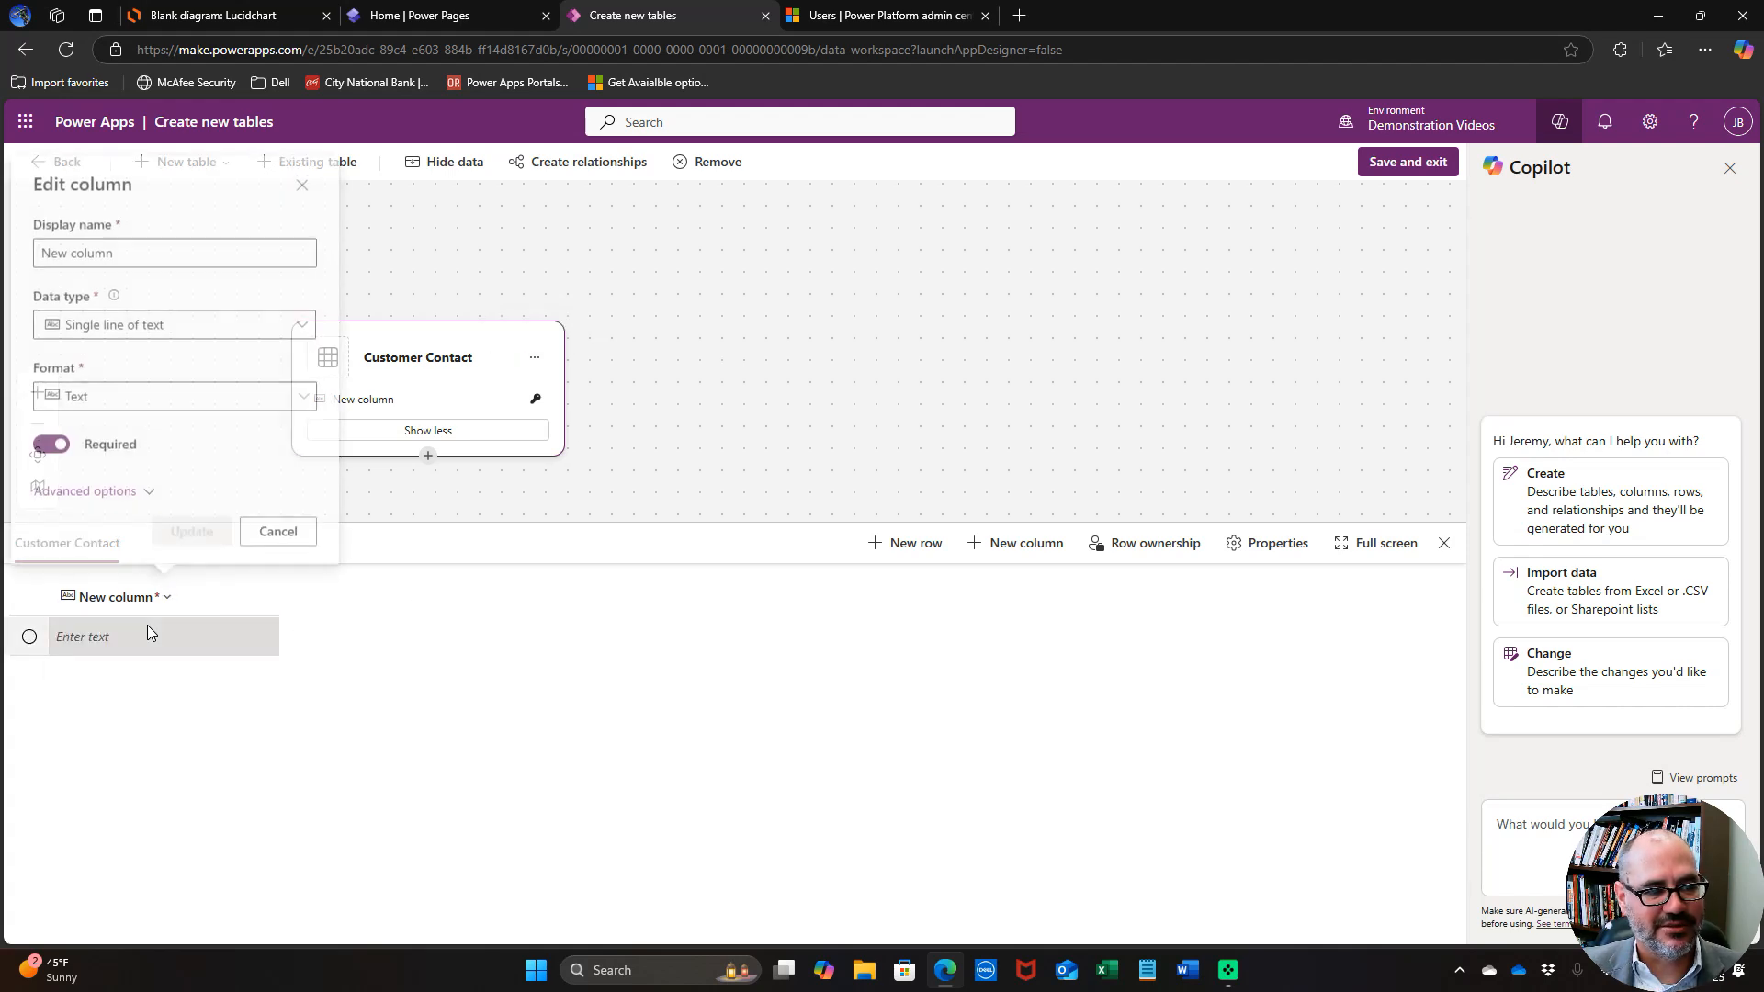
click(153, 248)
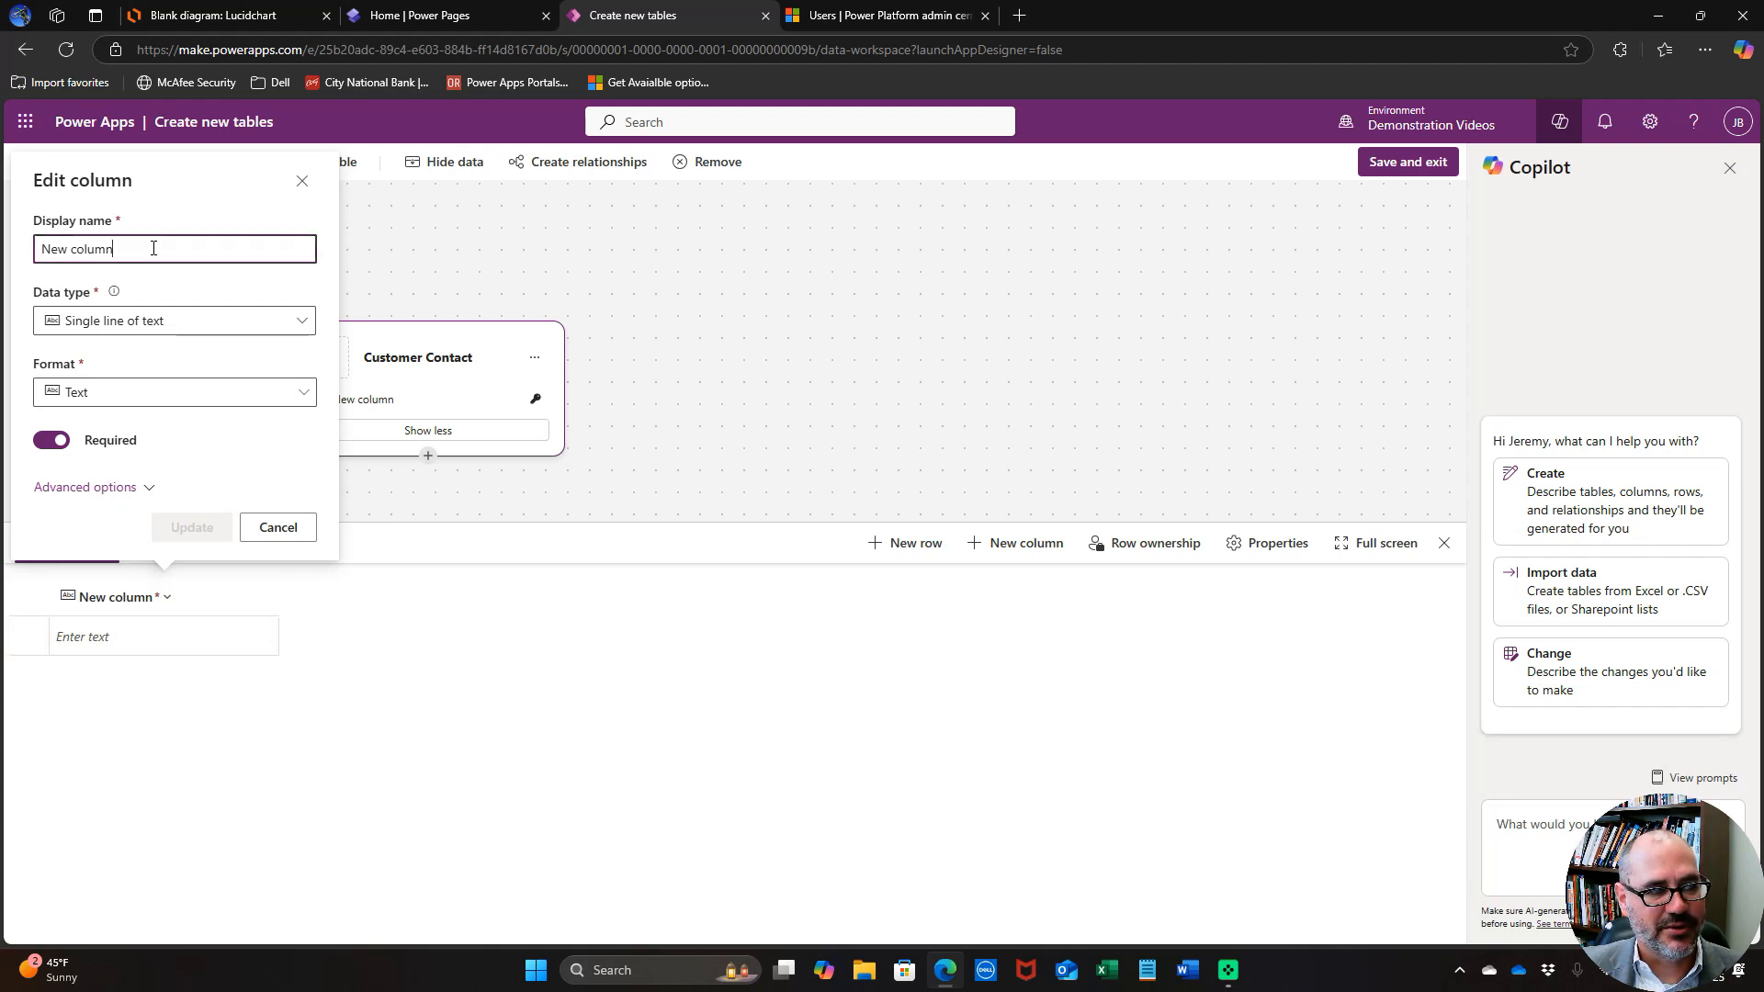
drag(153, 248, 27, 266)
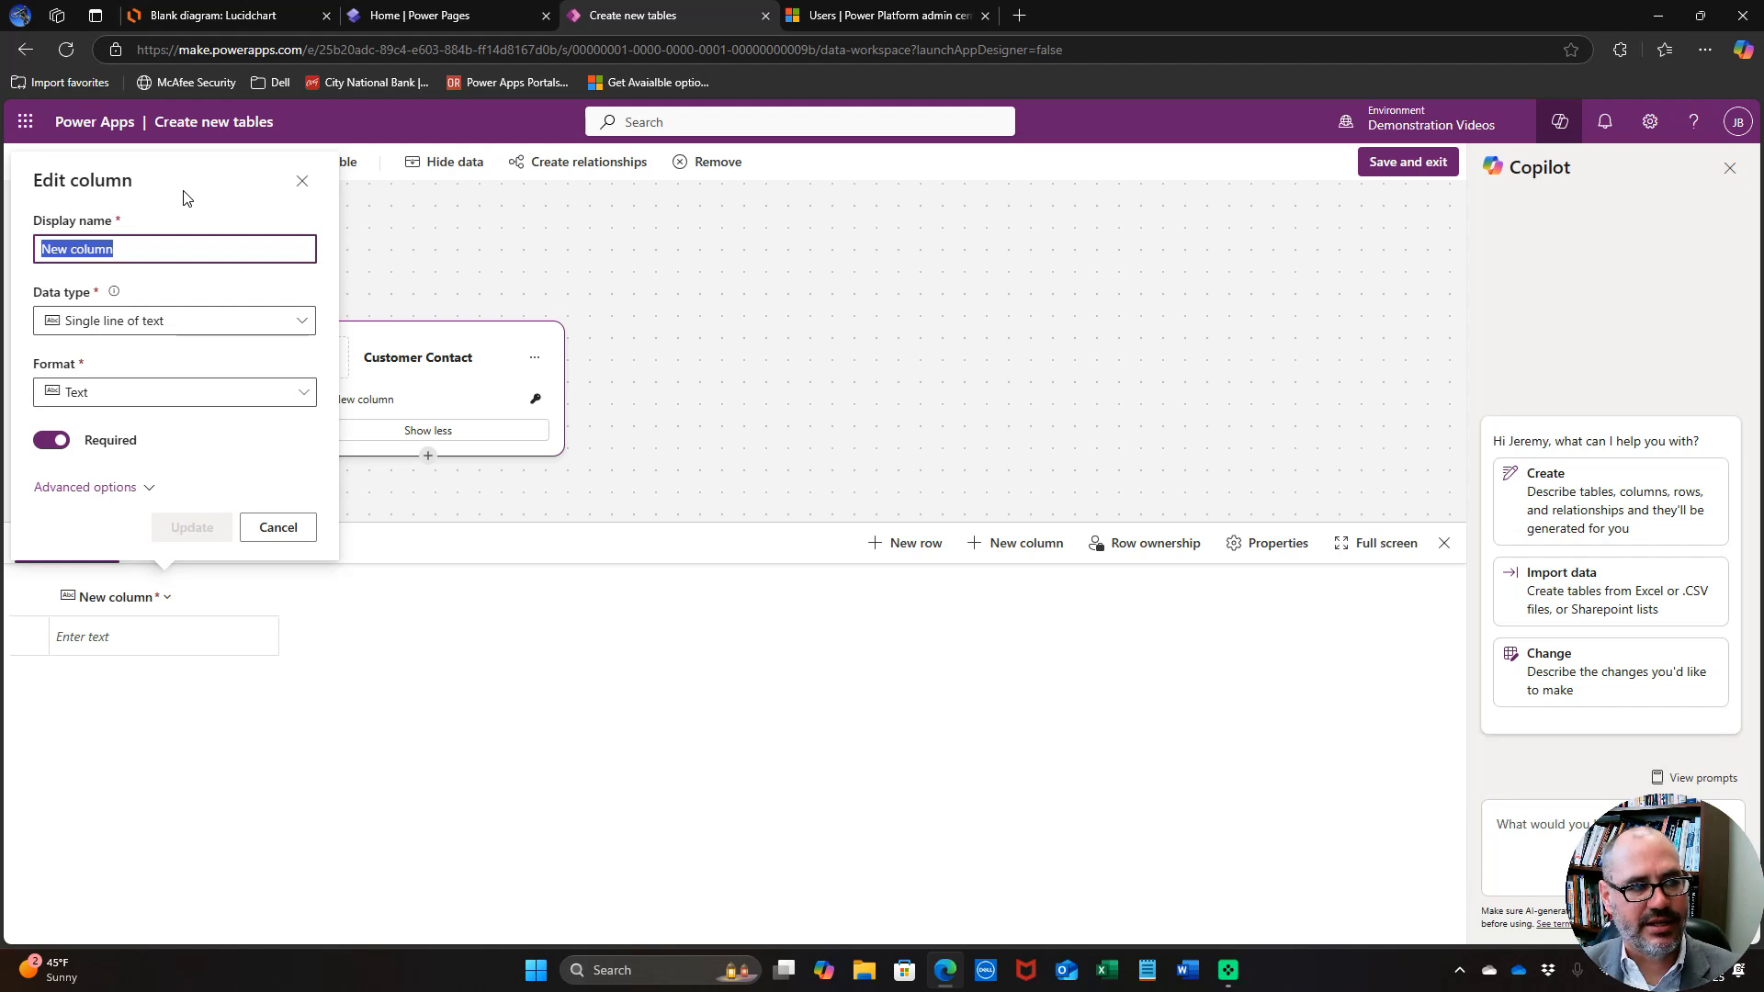
text(Last Nam)
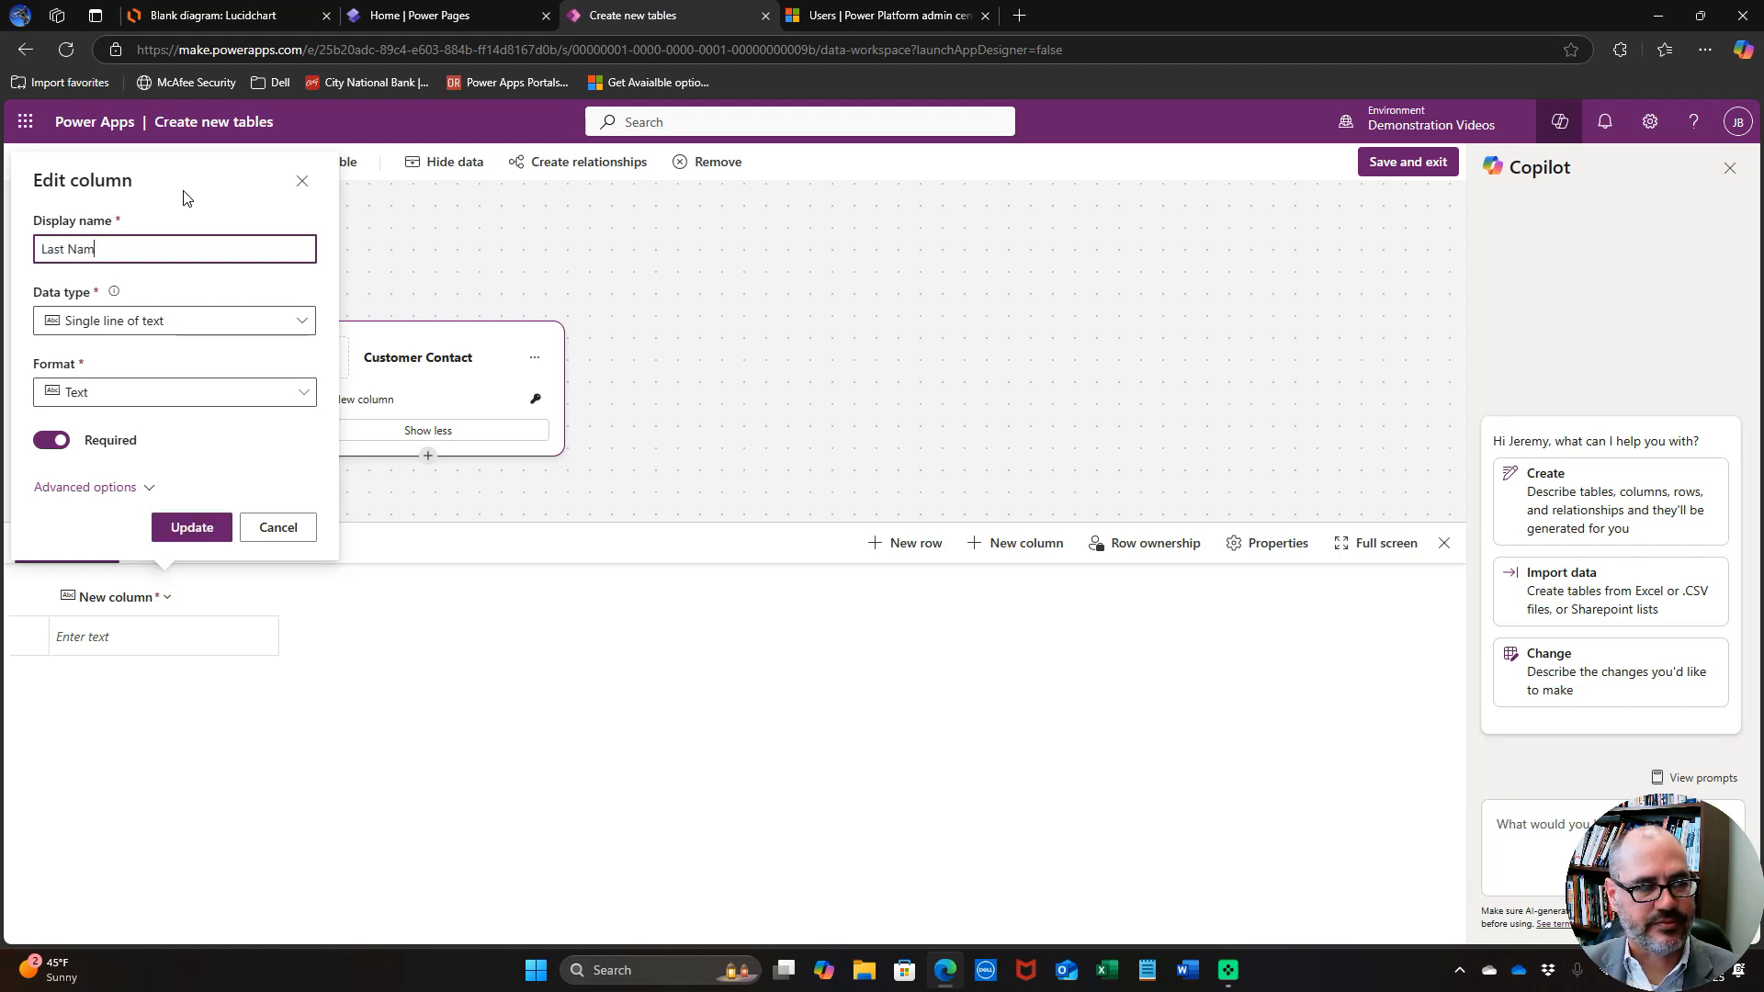
text(e)
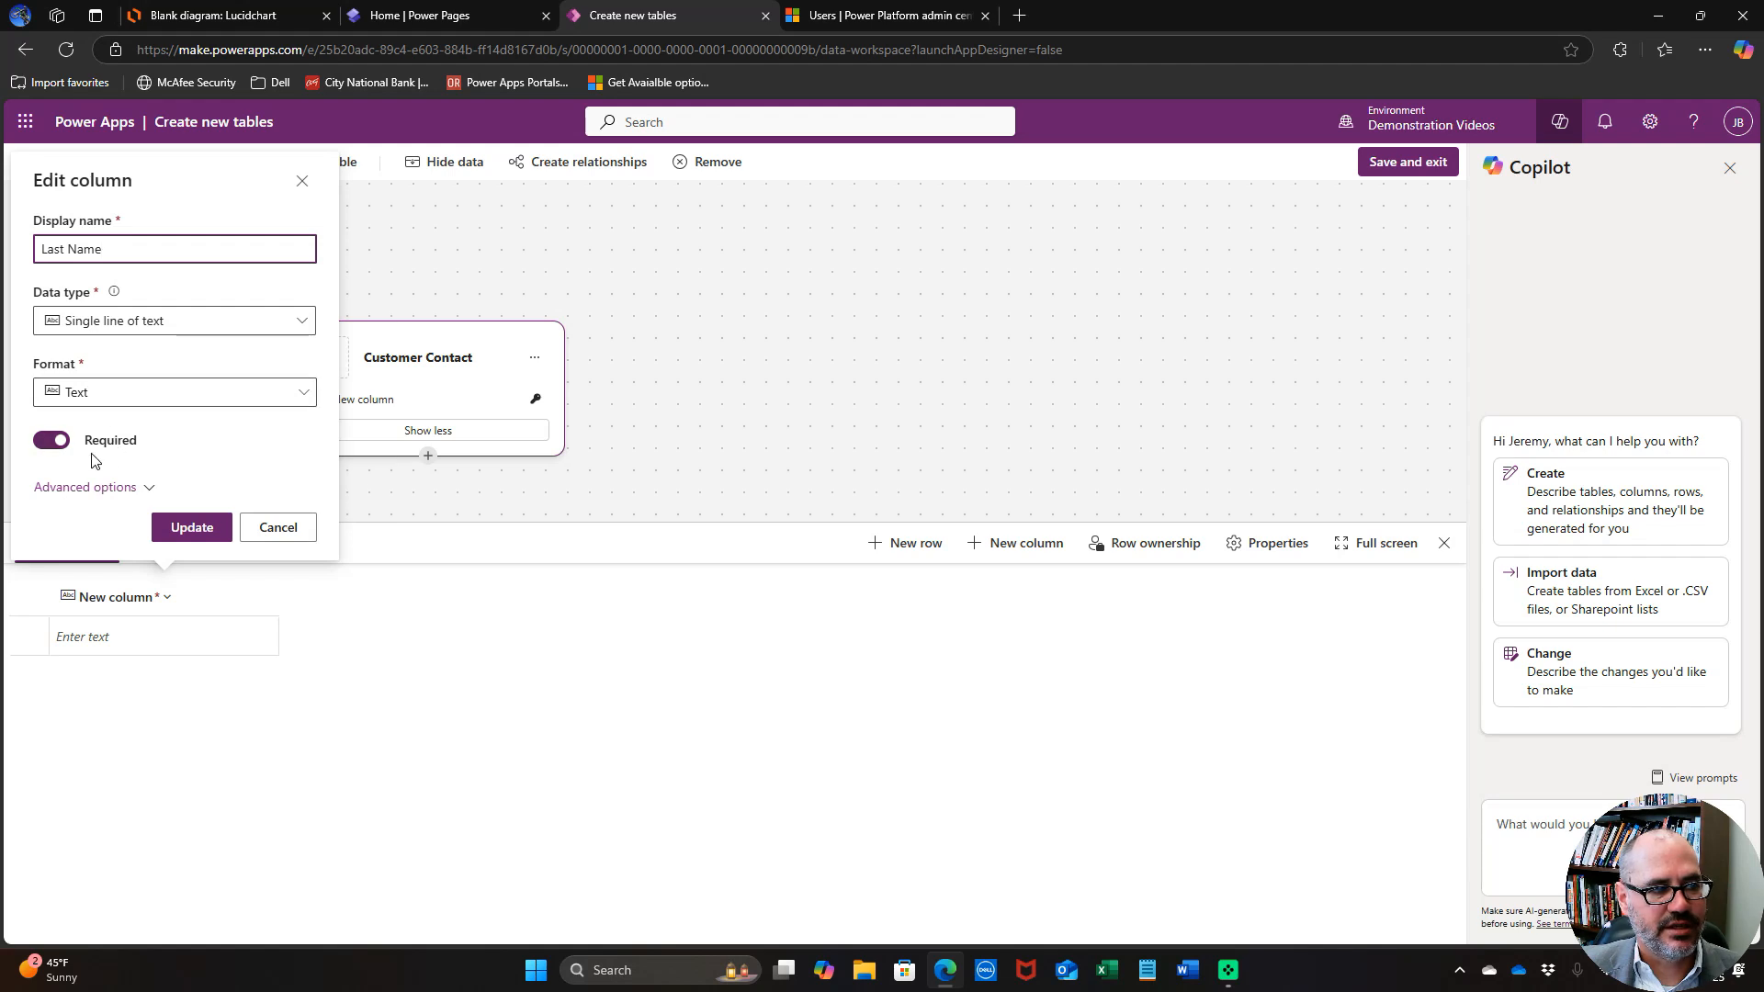
click(190, 529)
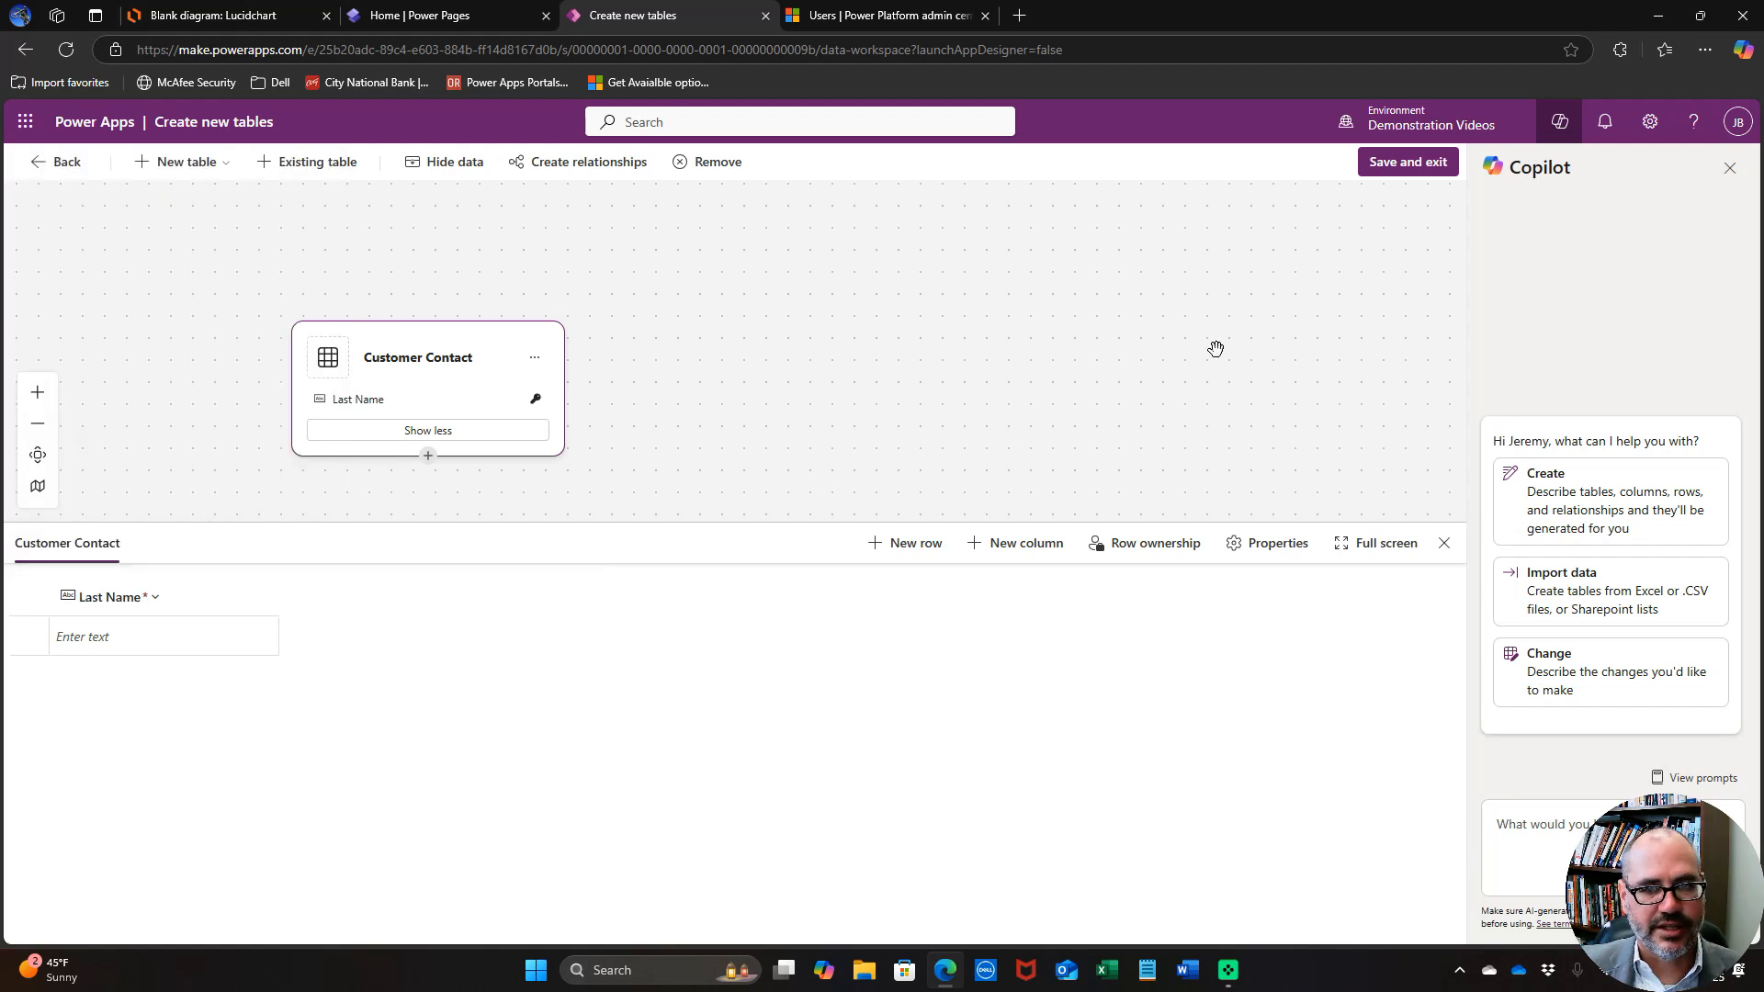
click(1408, 163)
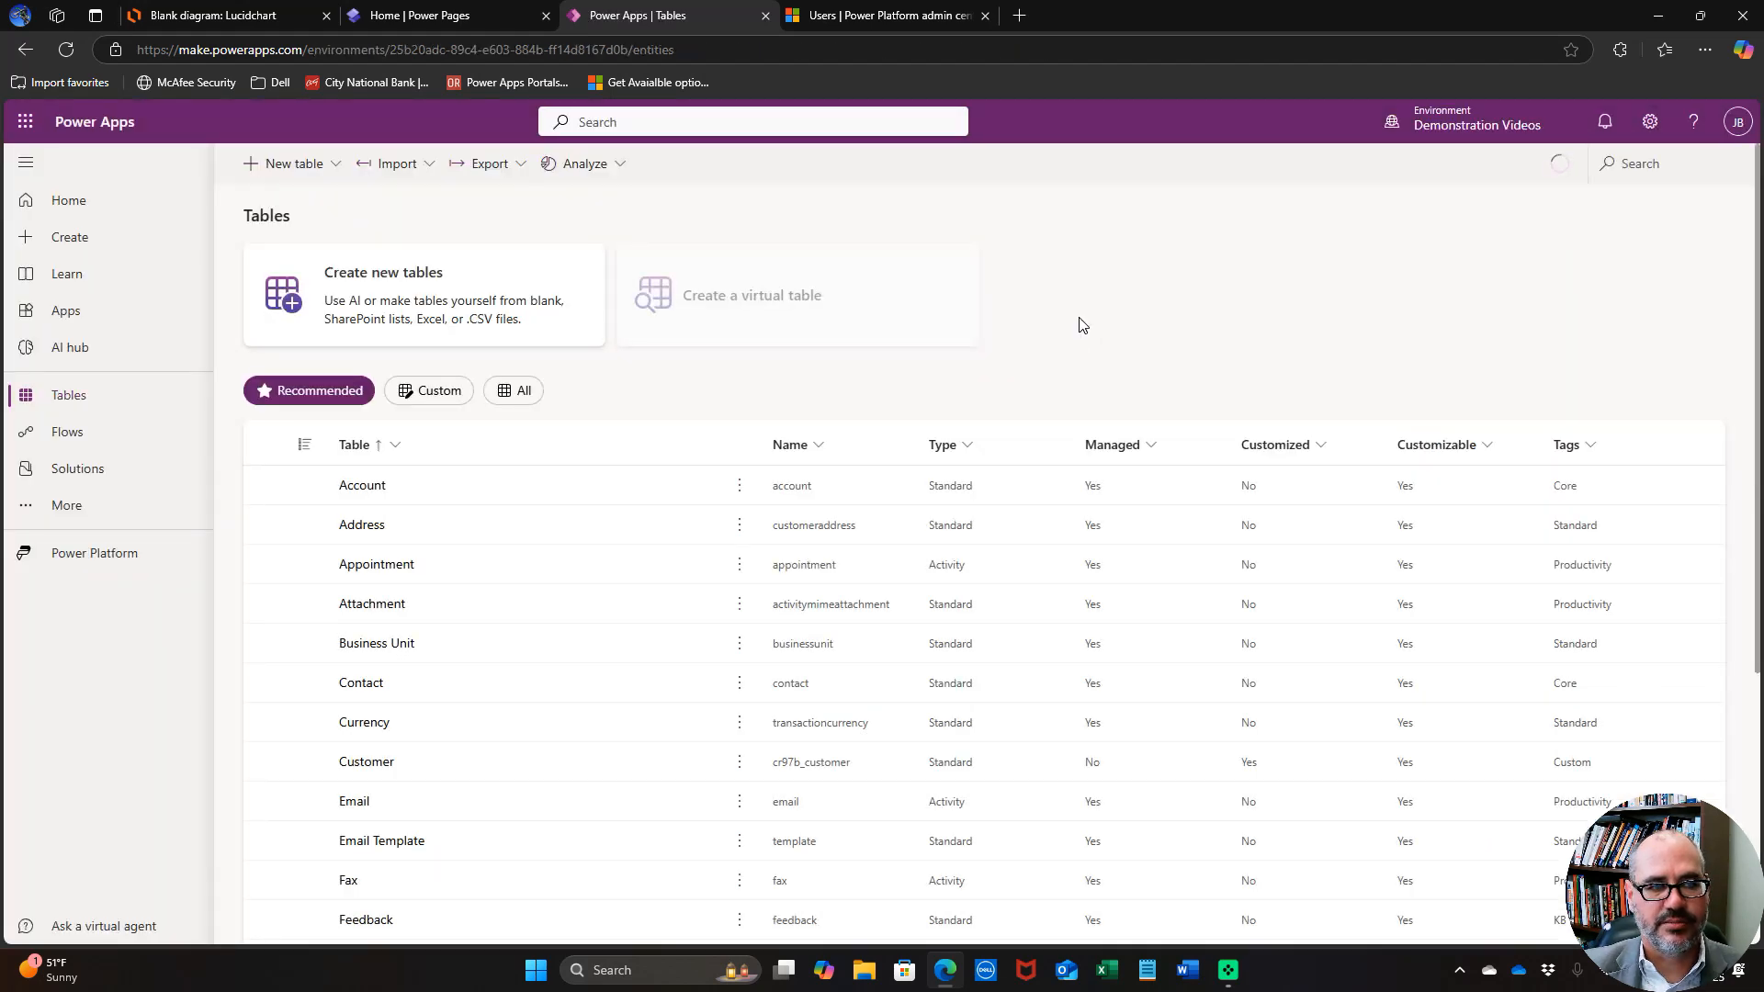
Filter the table list to custom tables, open the Customer Contact table's columns and check the Contact entity's fields in the Lucidchart diagram before returning to Power Apps.
click(440, 404)
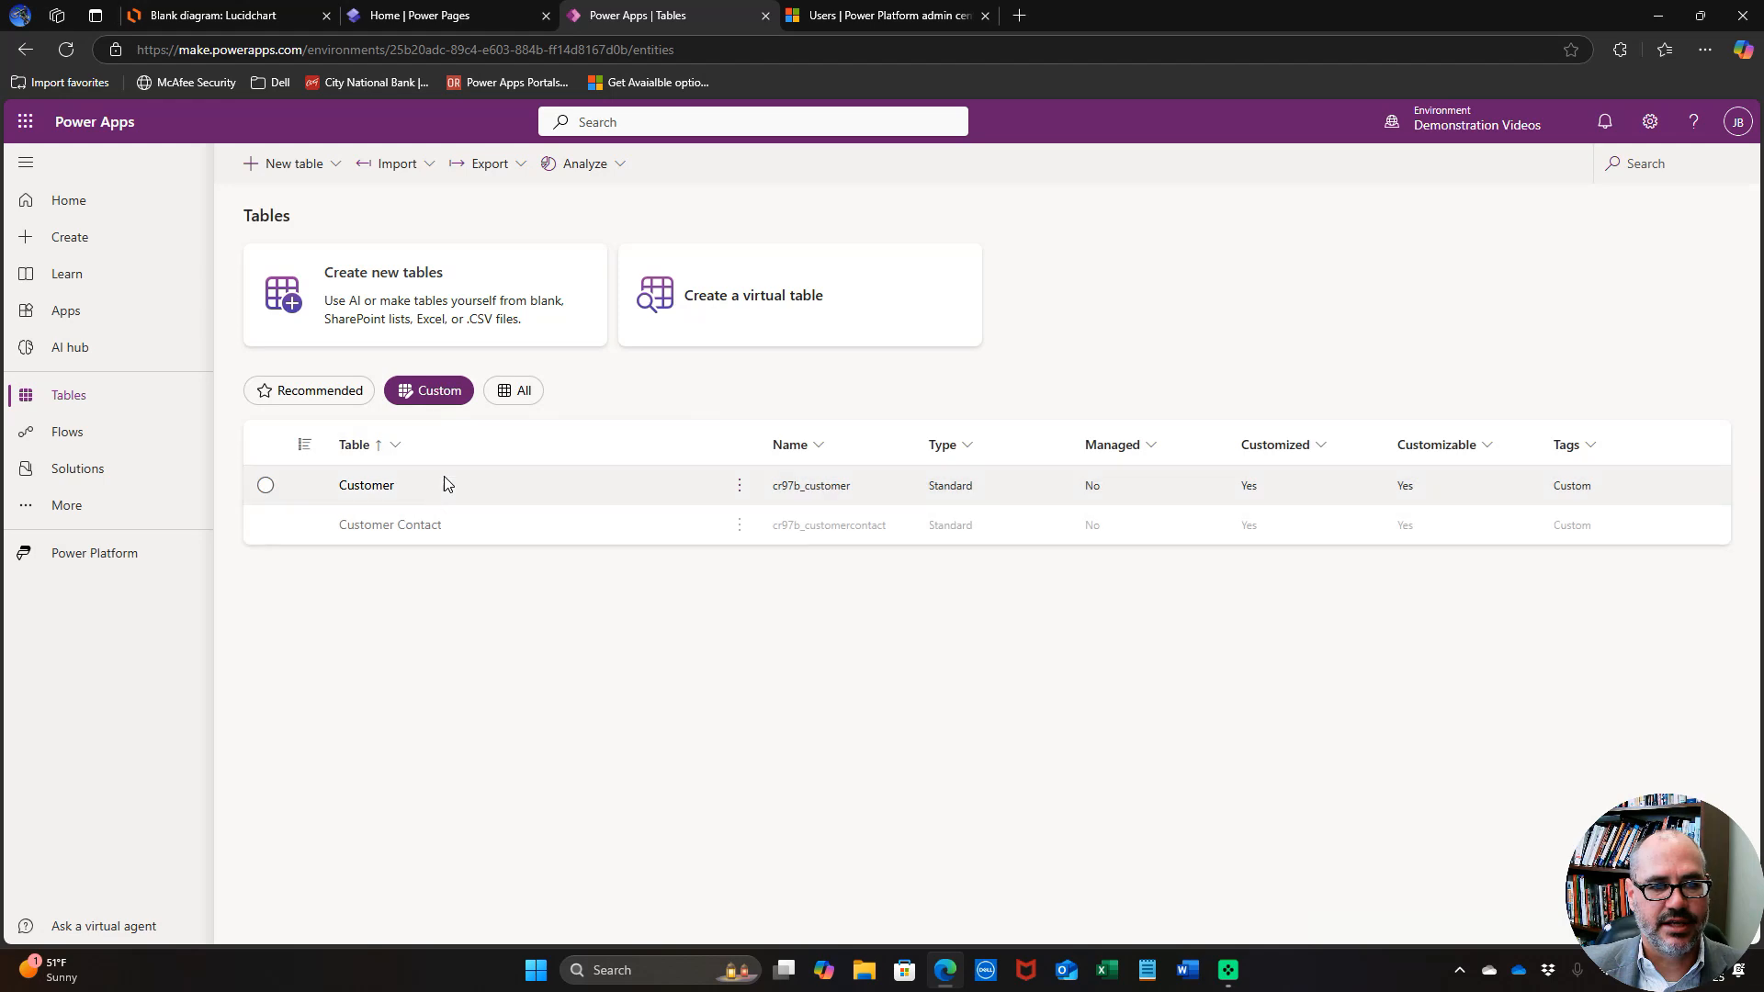
click(394, 530)
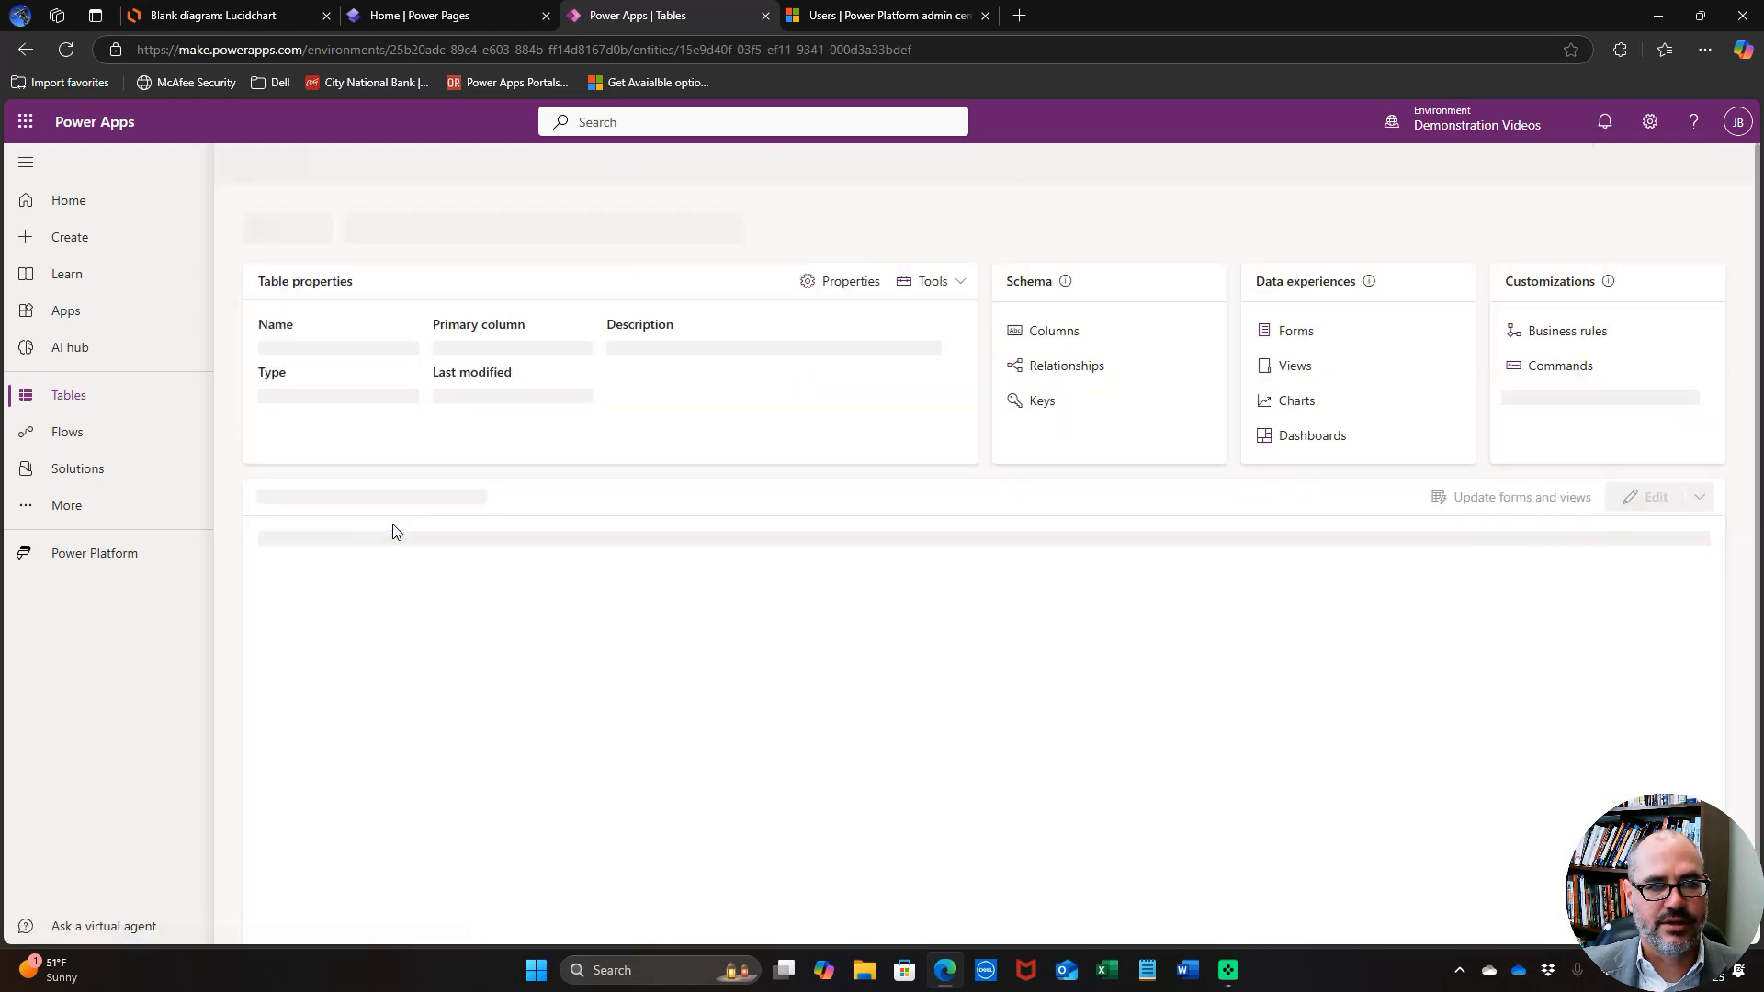
click(1055, 318)
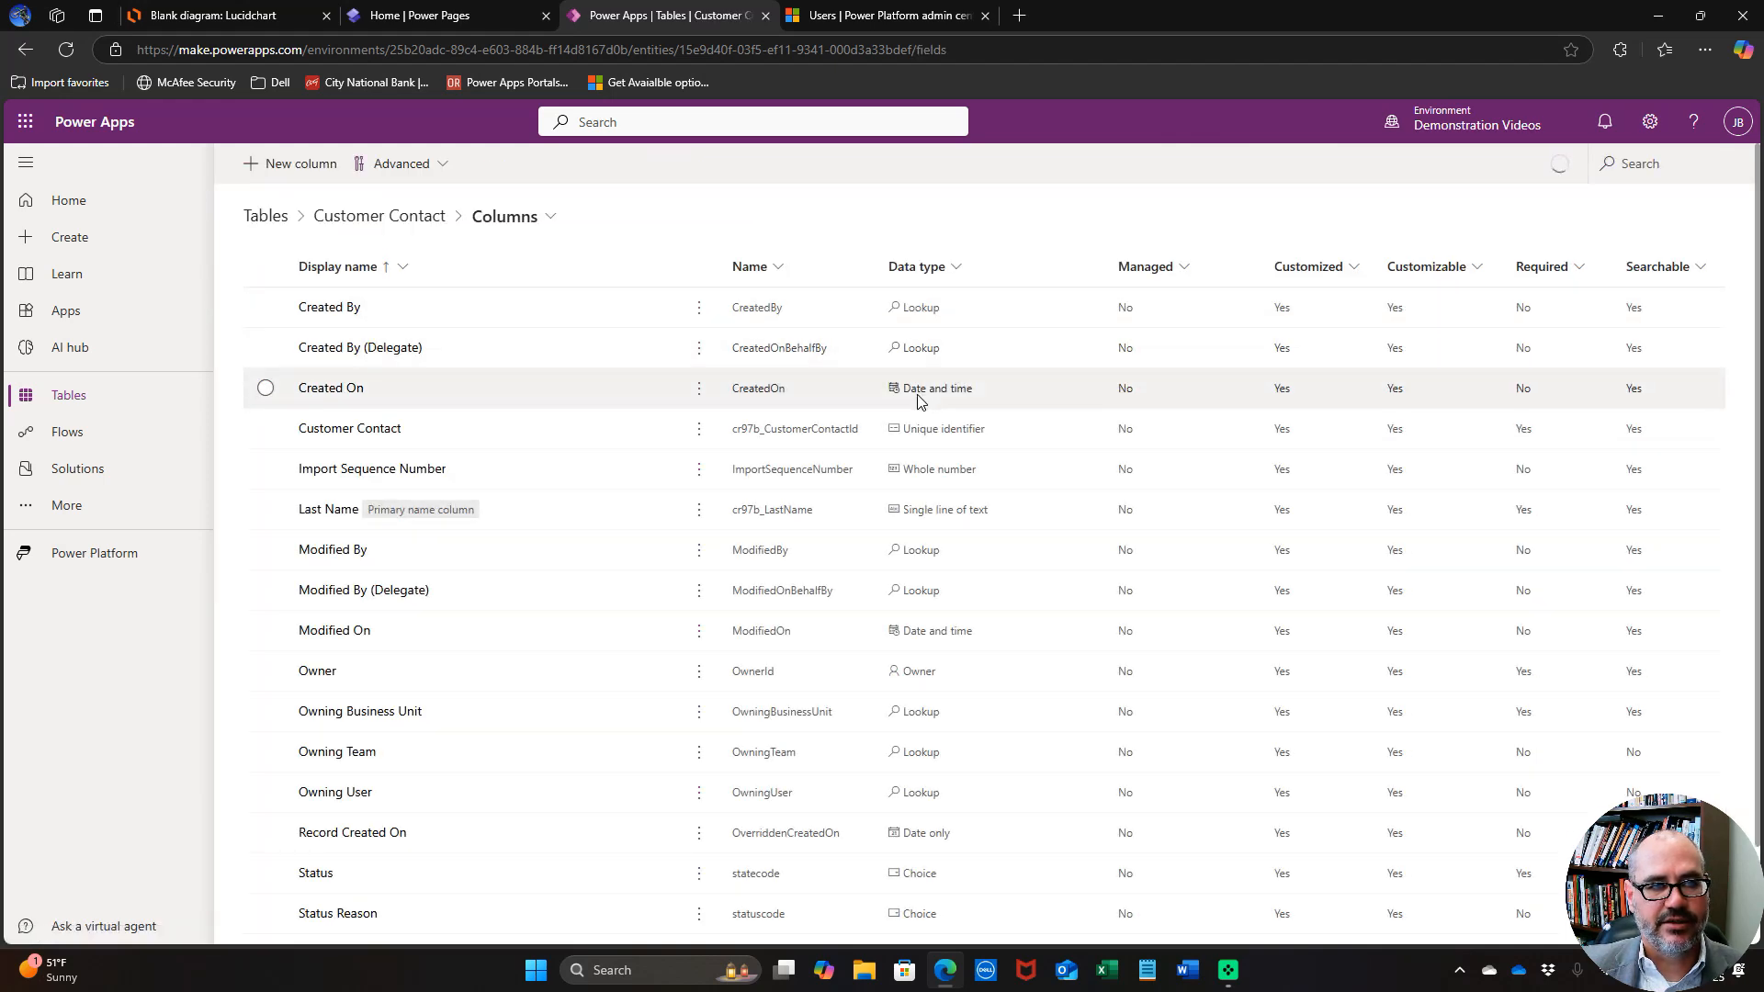
click(221, 26)
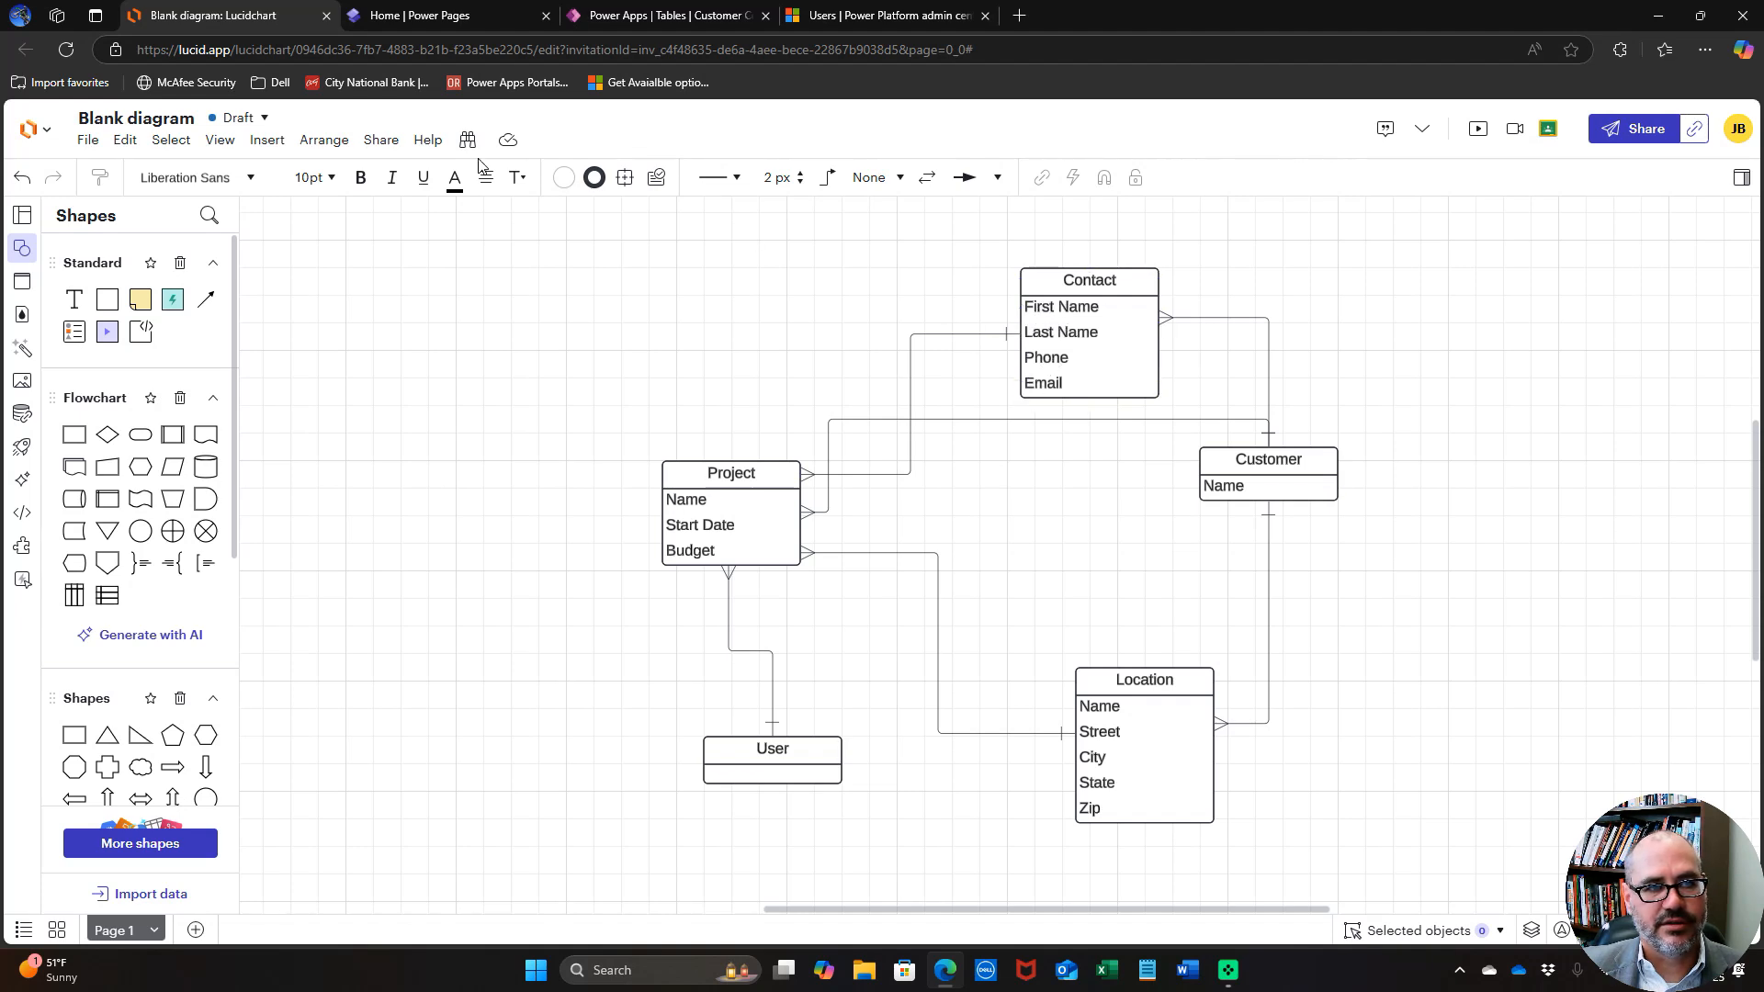
click(692, 20)
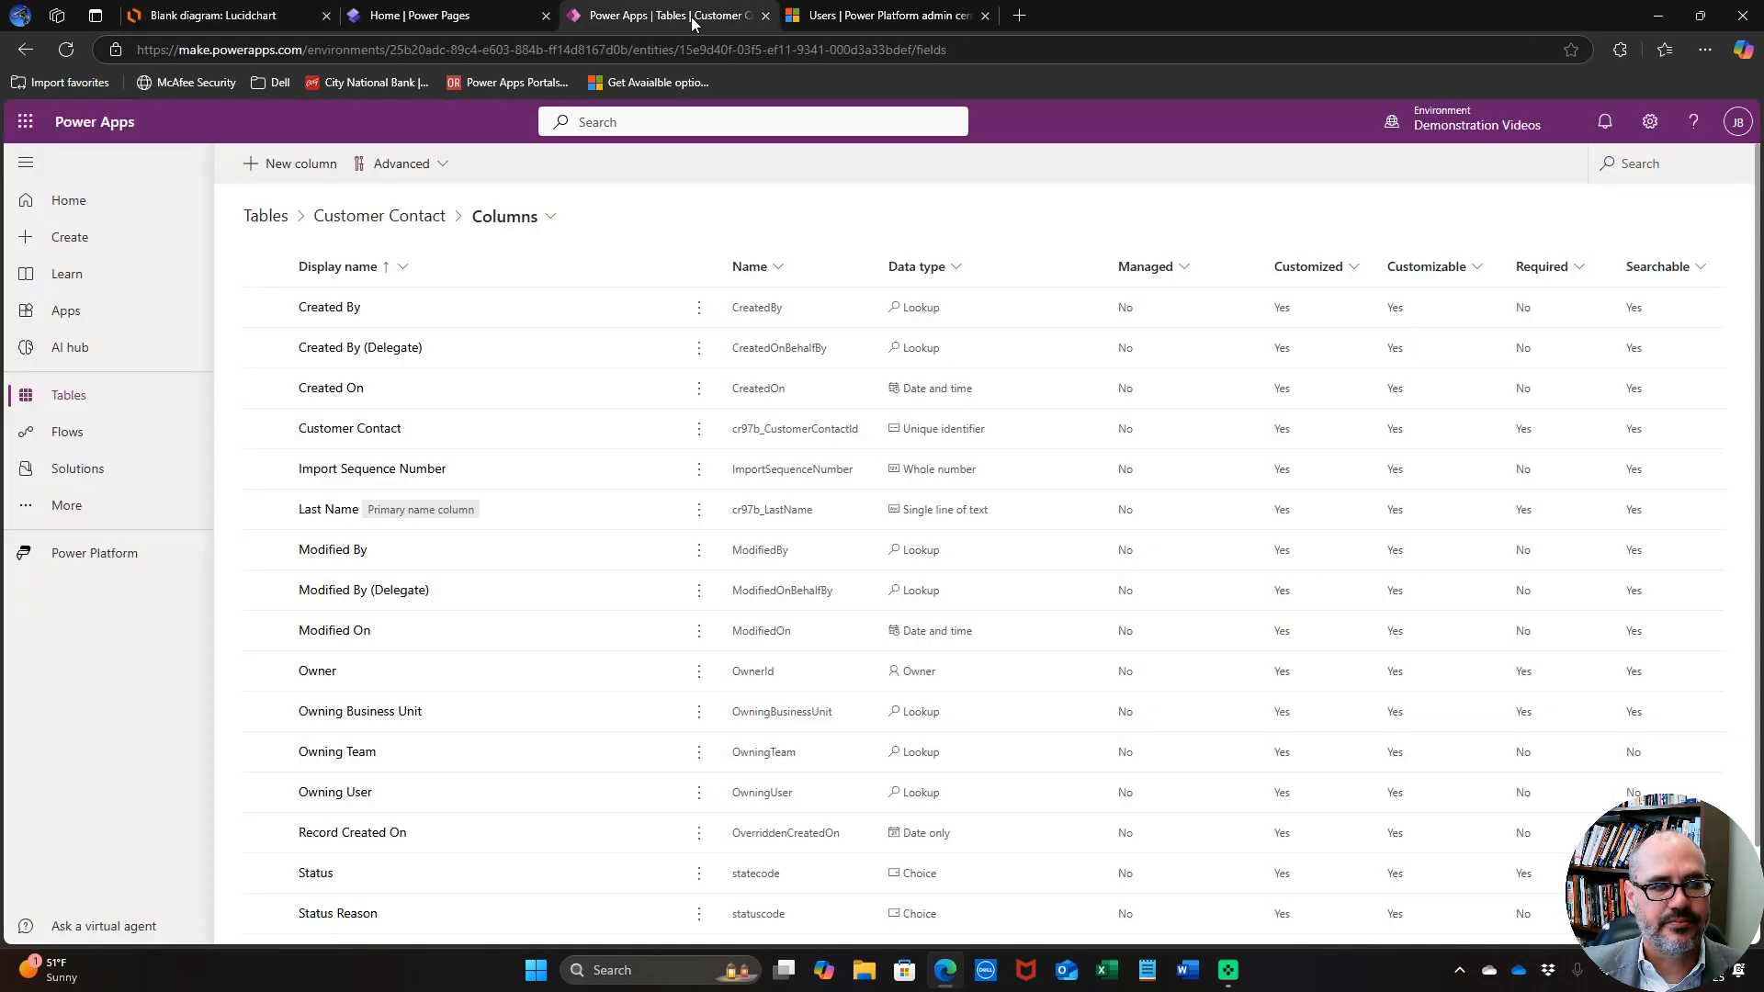
Add an optional single-line text column named First Name to the Customer Contact table and save it.
click(313, 169)
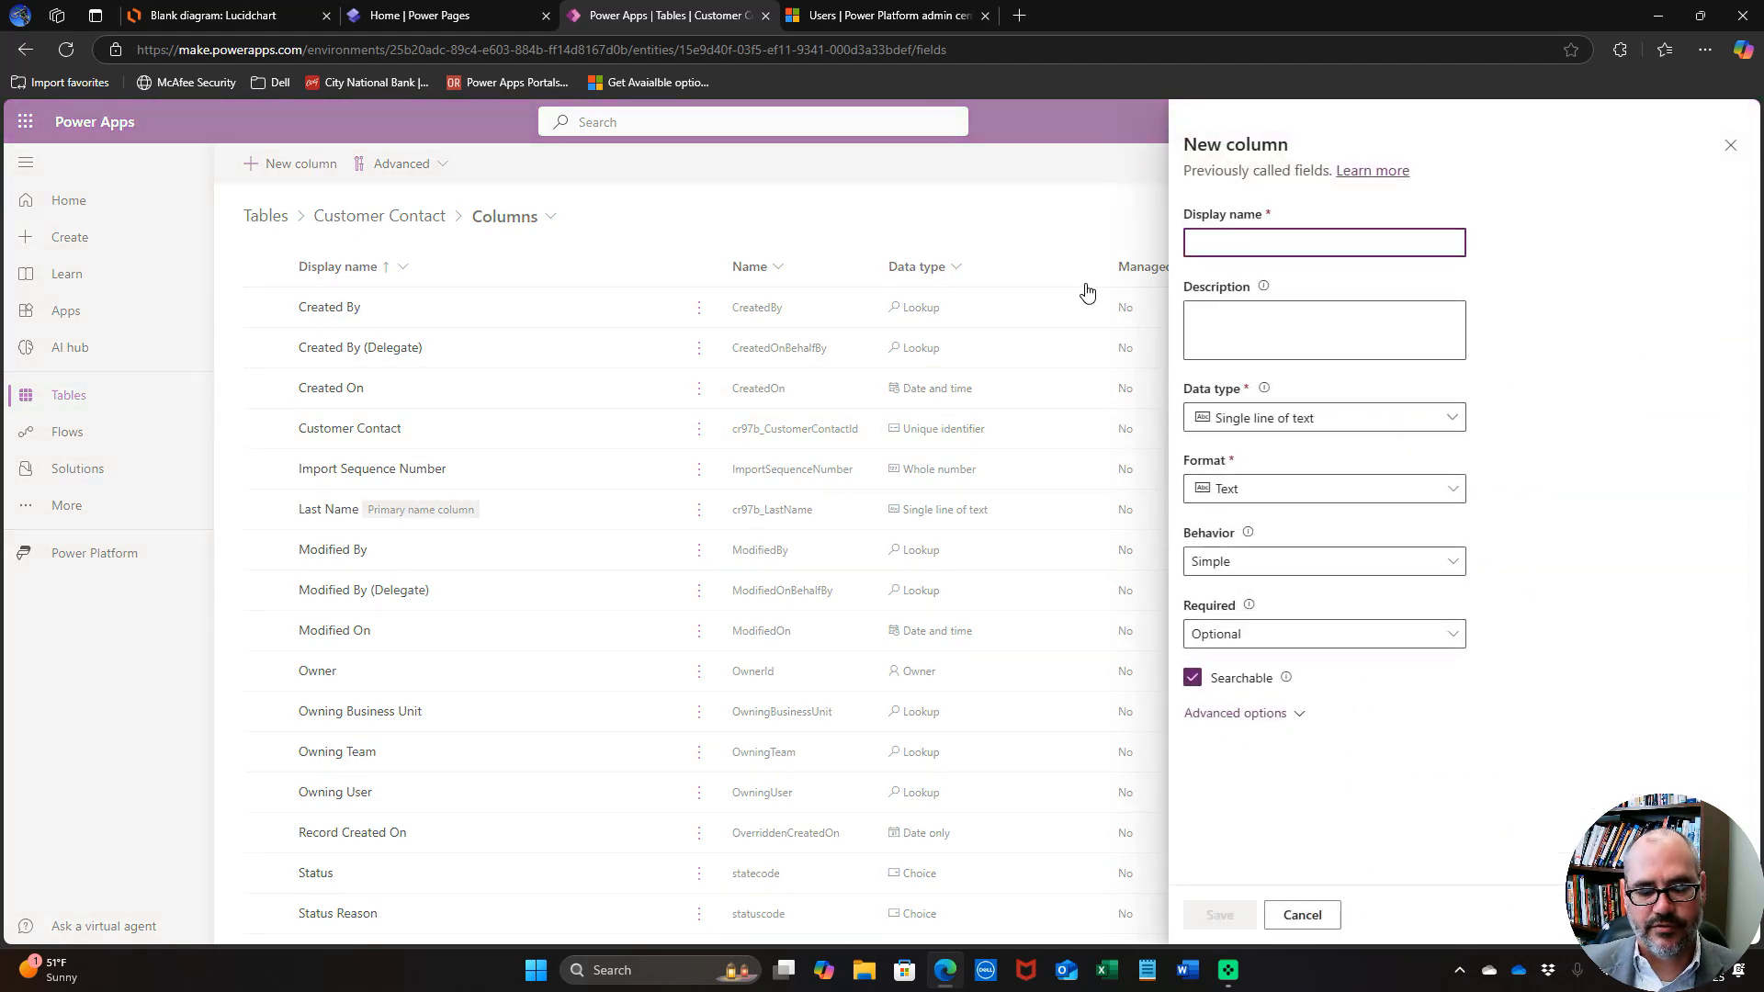
text(First)
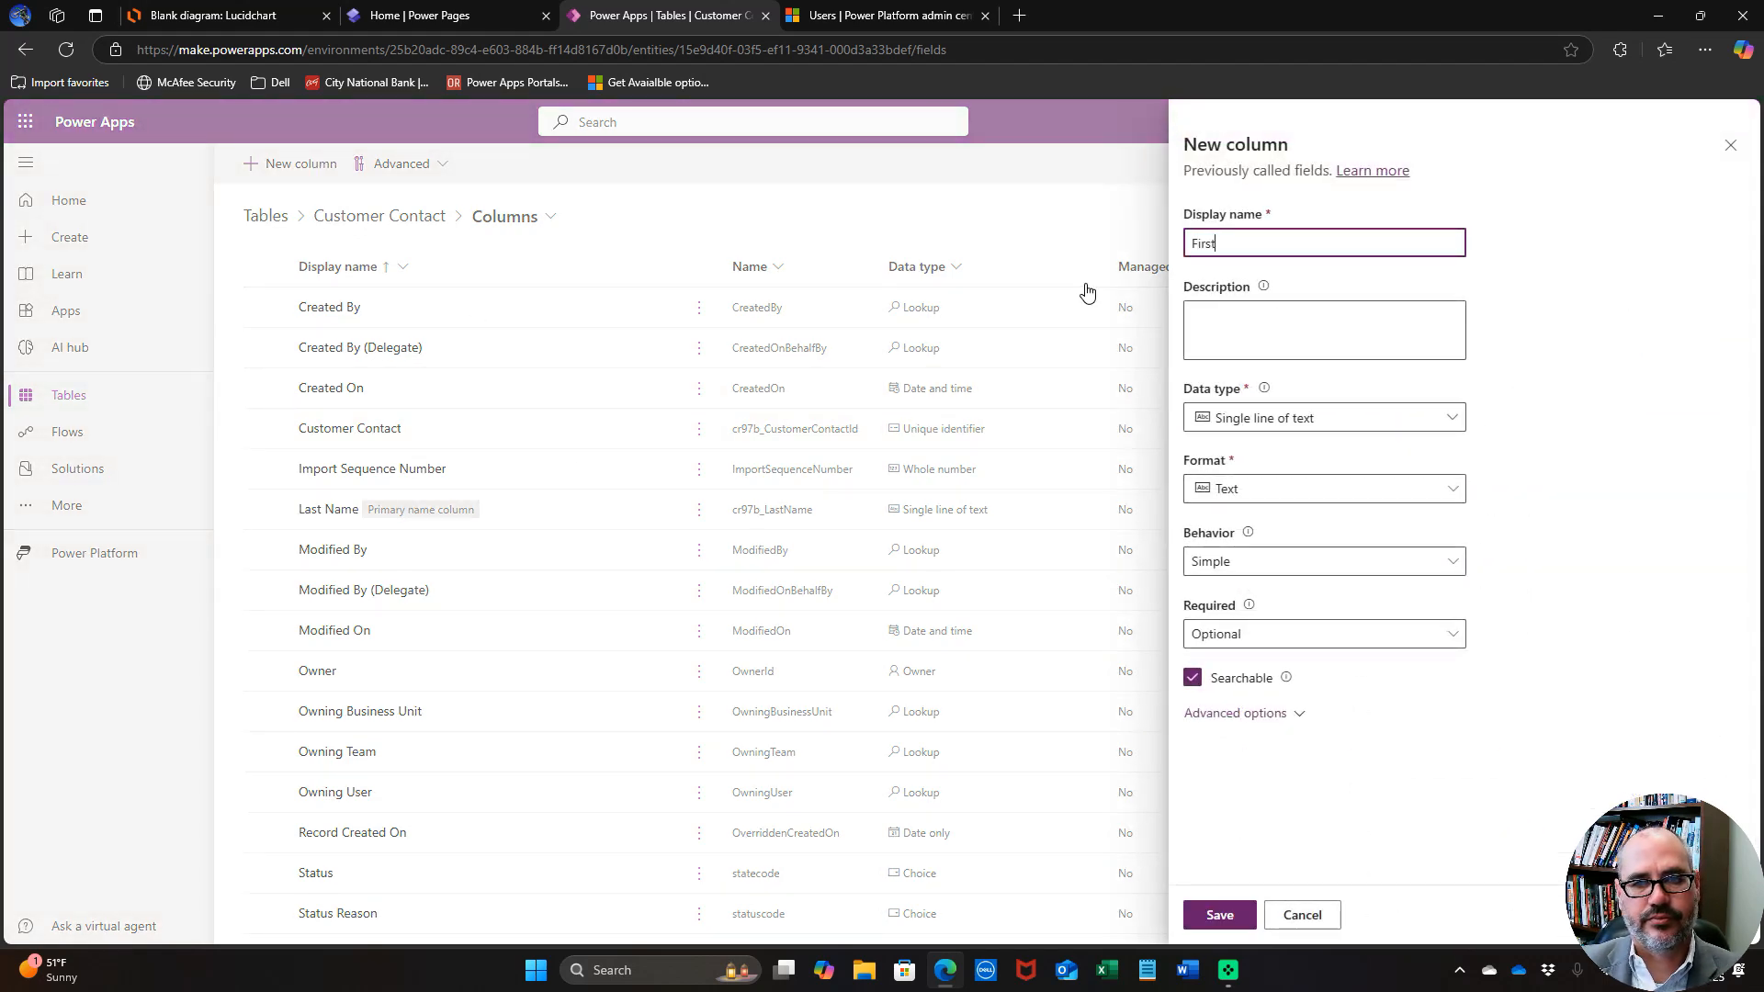
text( Name)
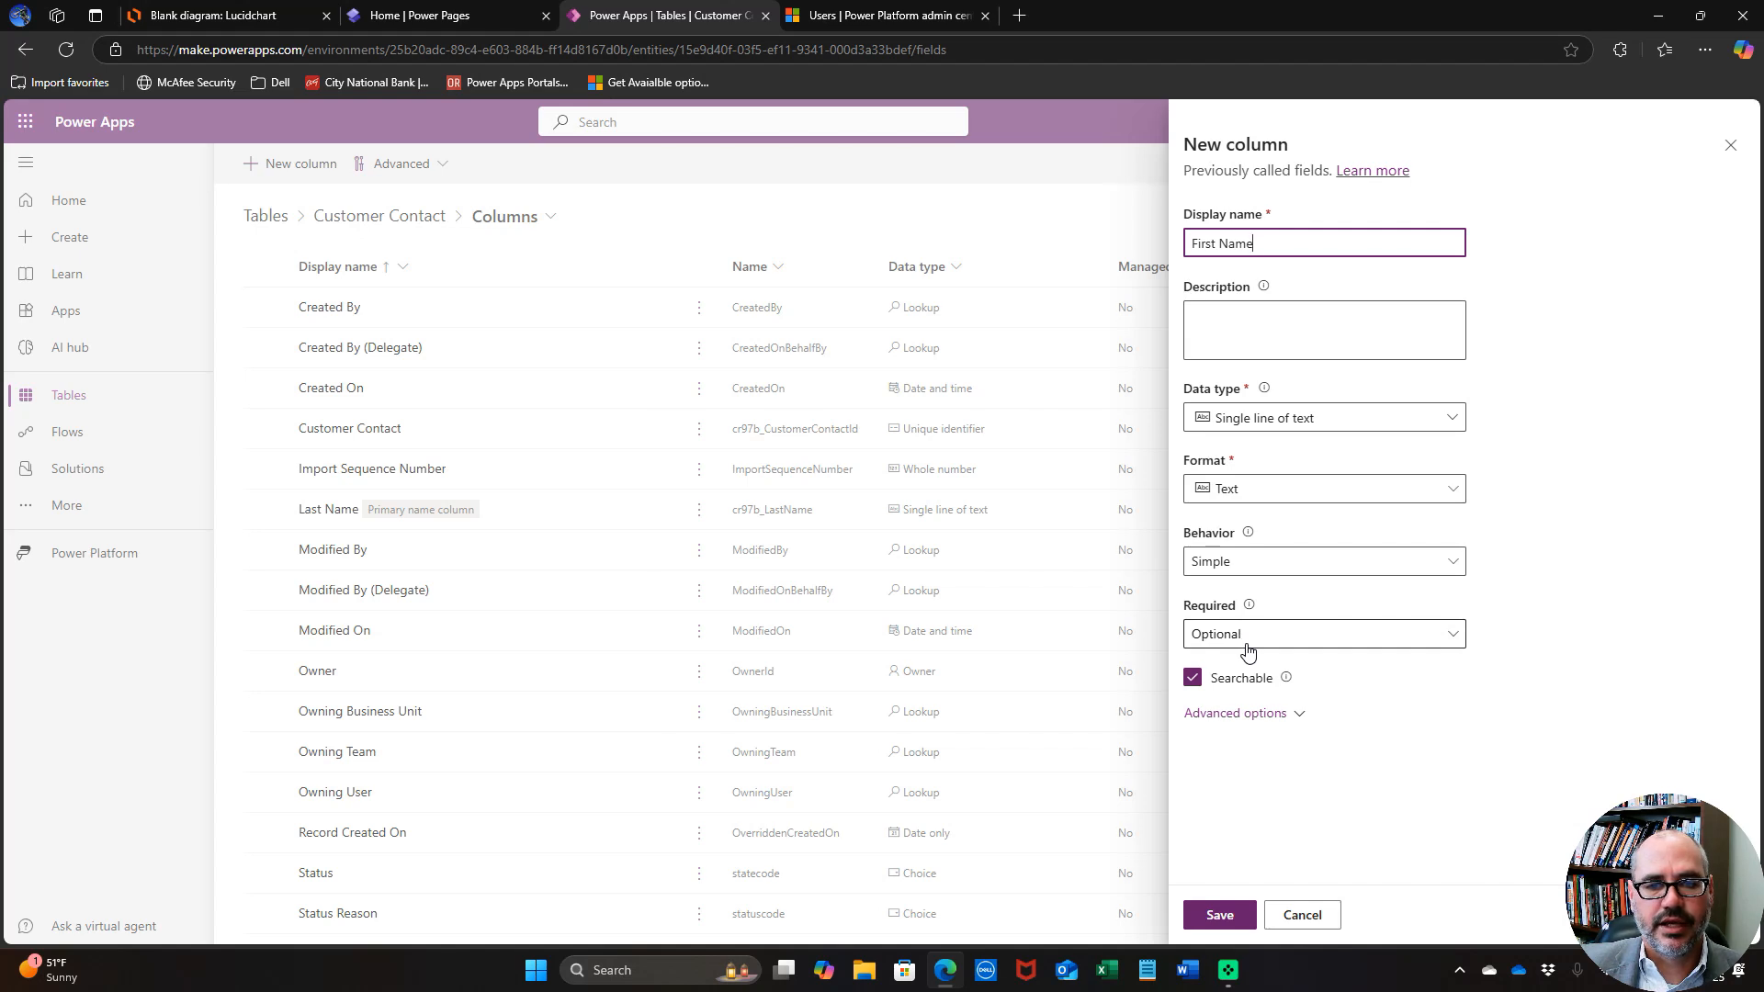
click(1237, 914)
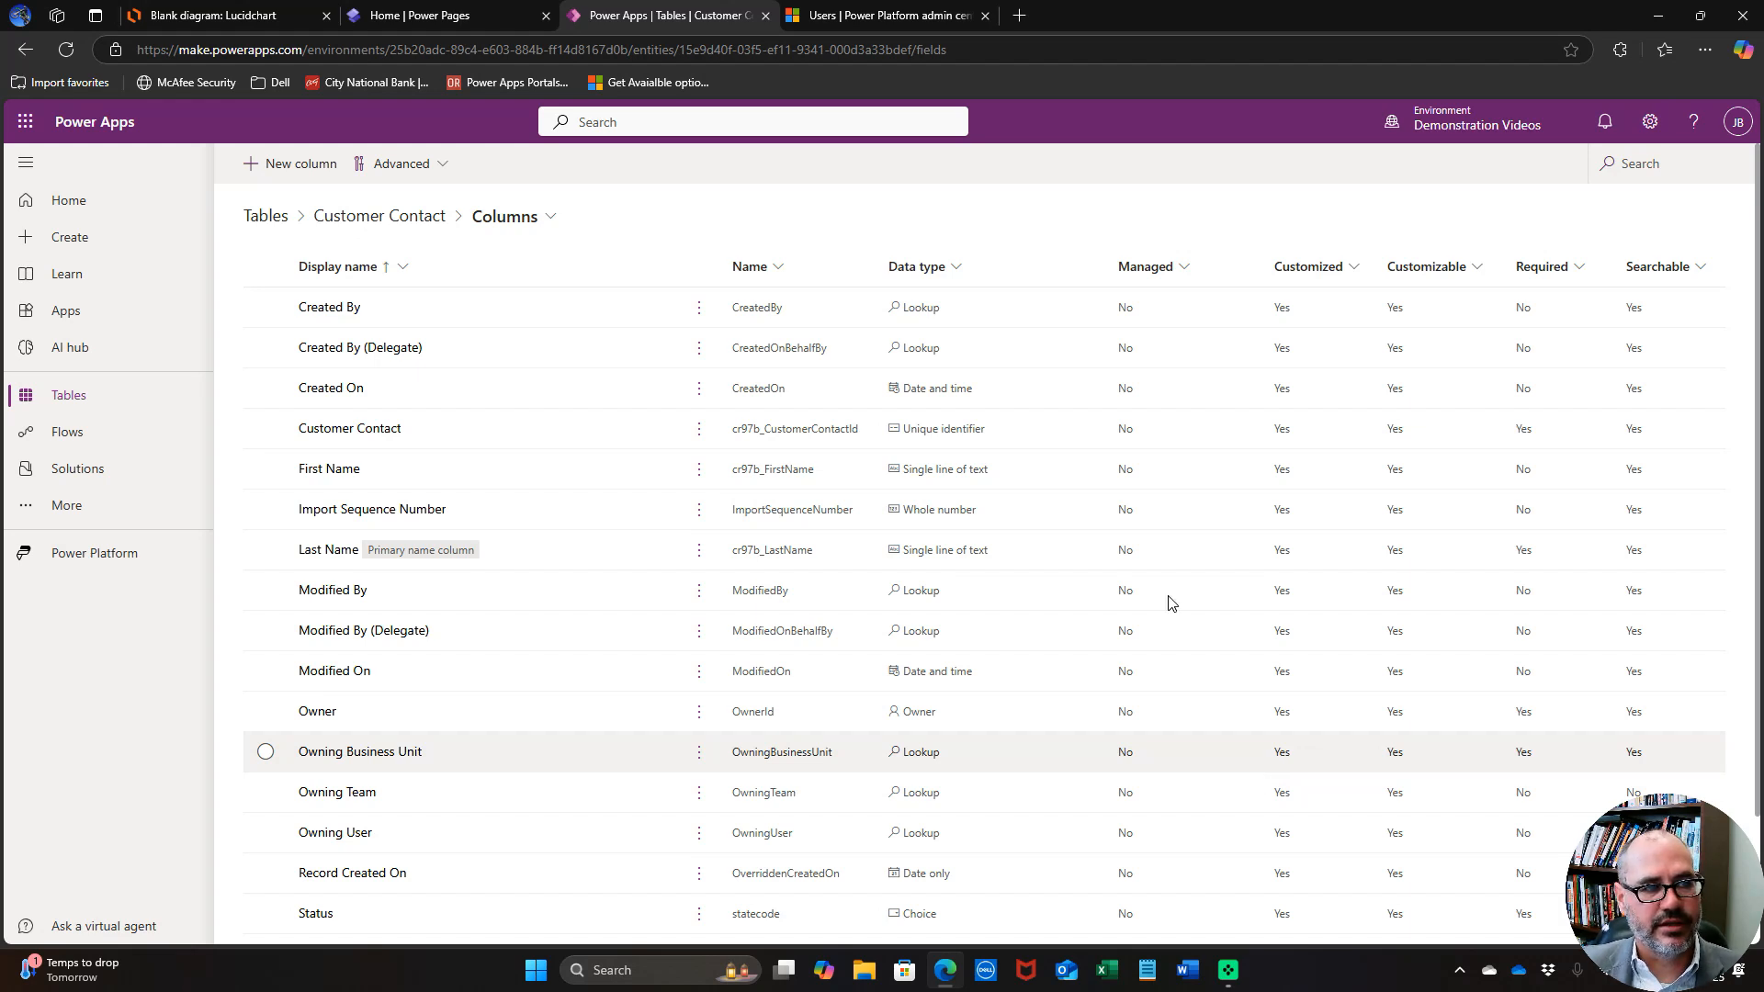
Add a column named Phone Number to Customer Contact with the Phone number format, make it Business required and save it.
click(313, 170)
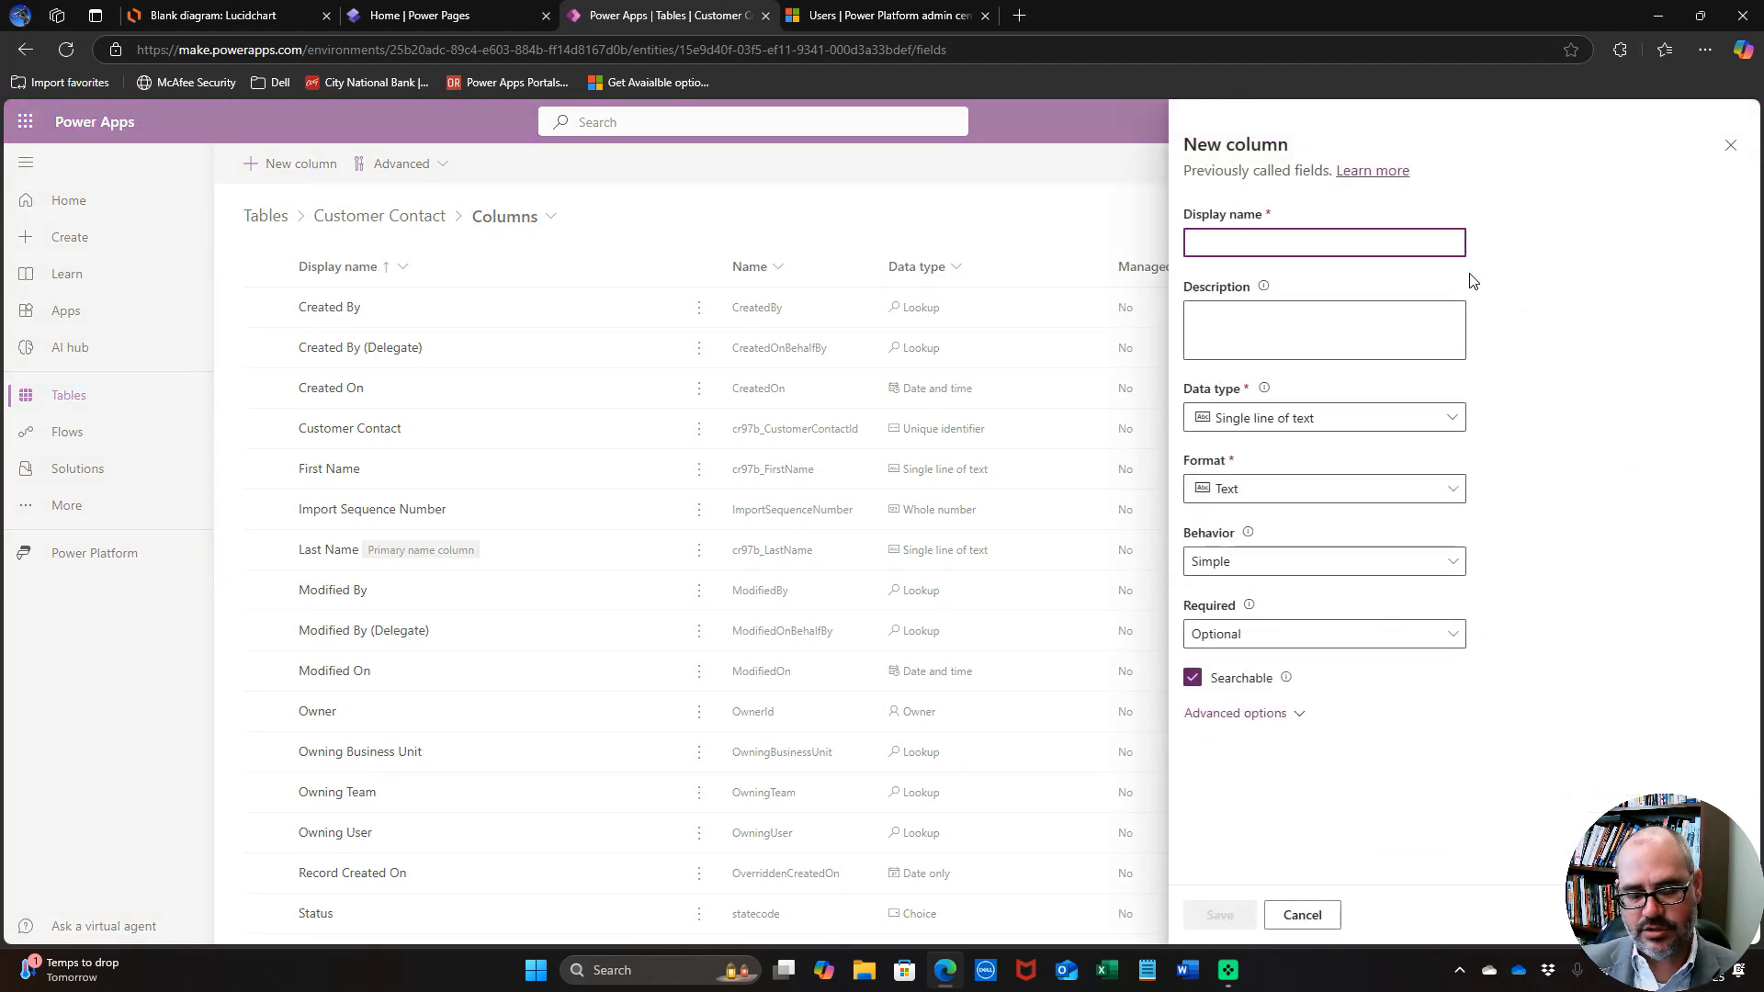
text(Phone Number)
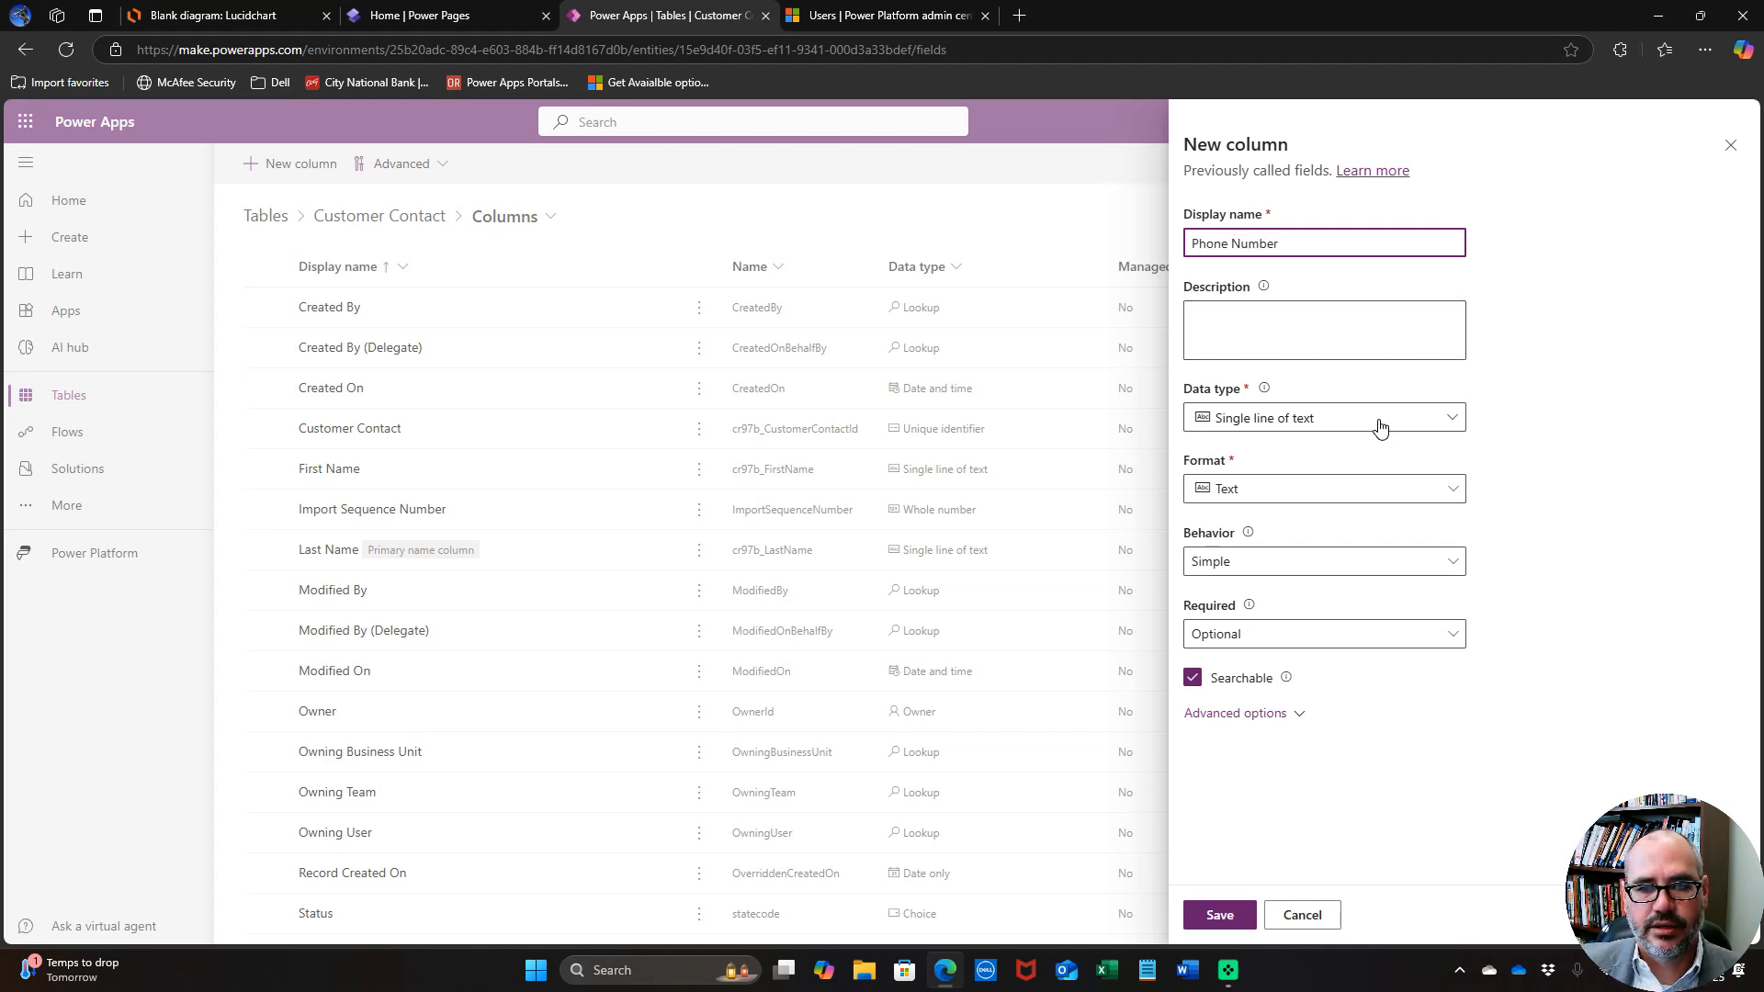
click(1381, 425)
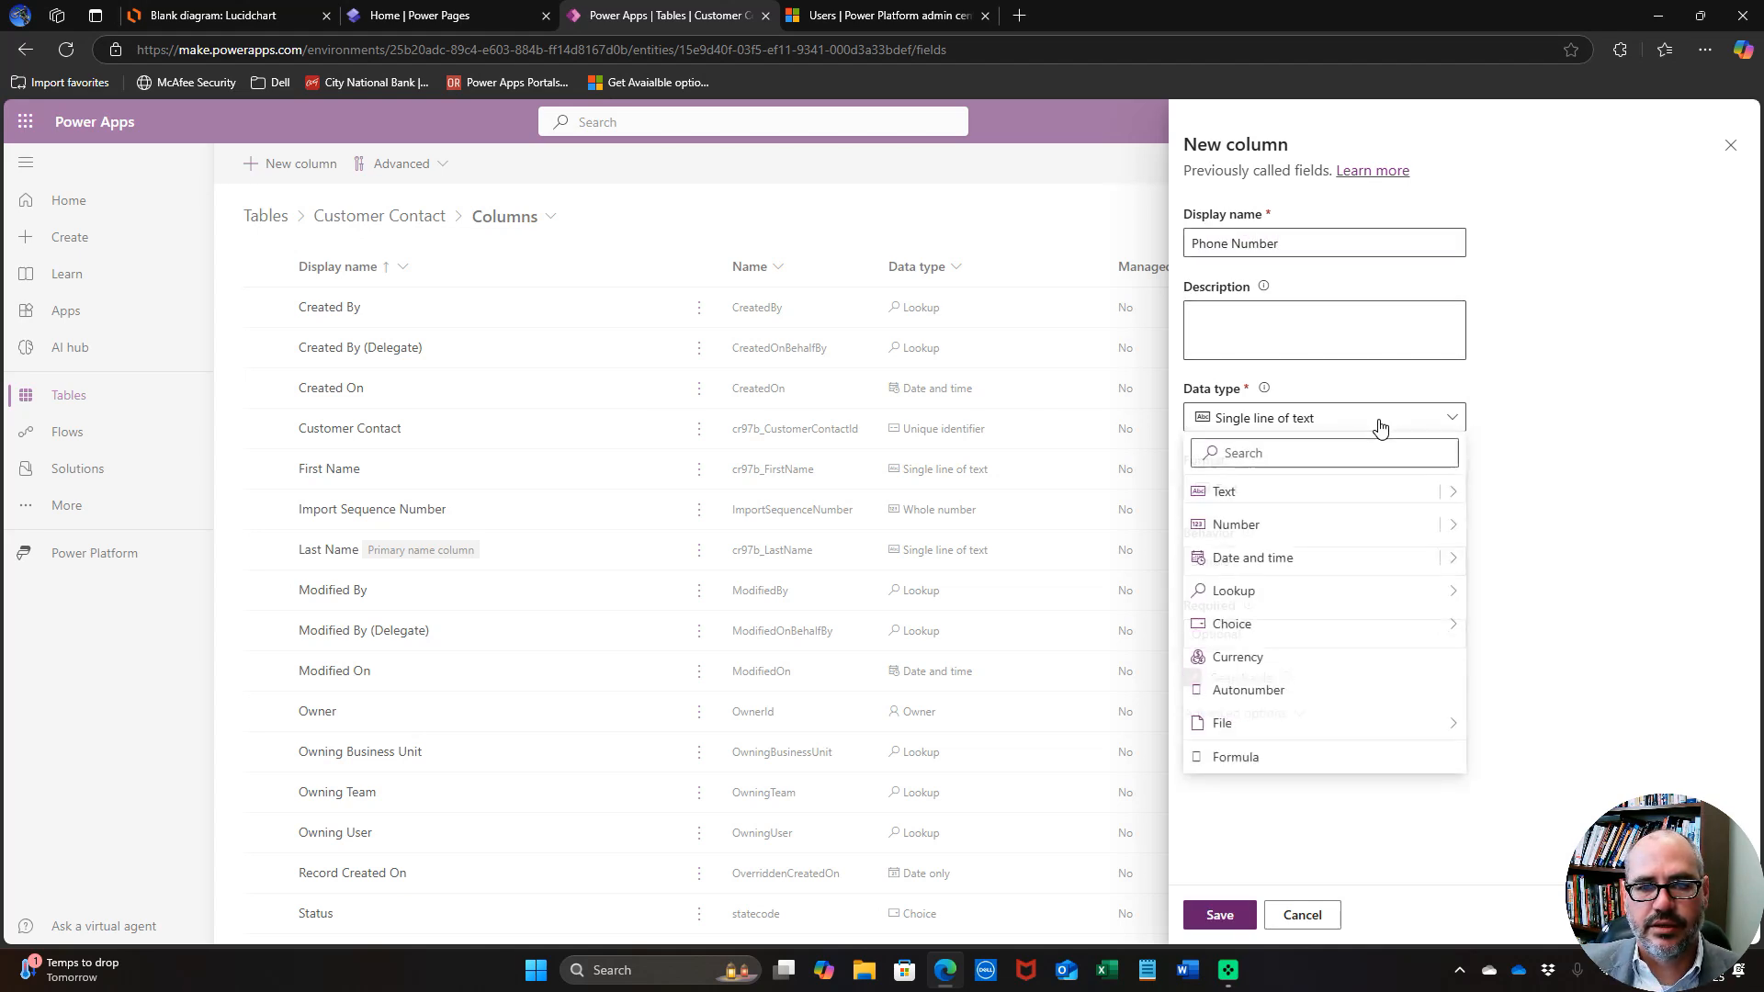
click(1380, 426)
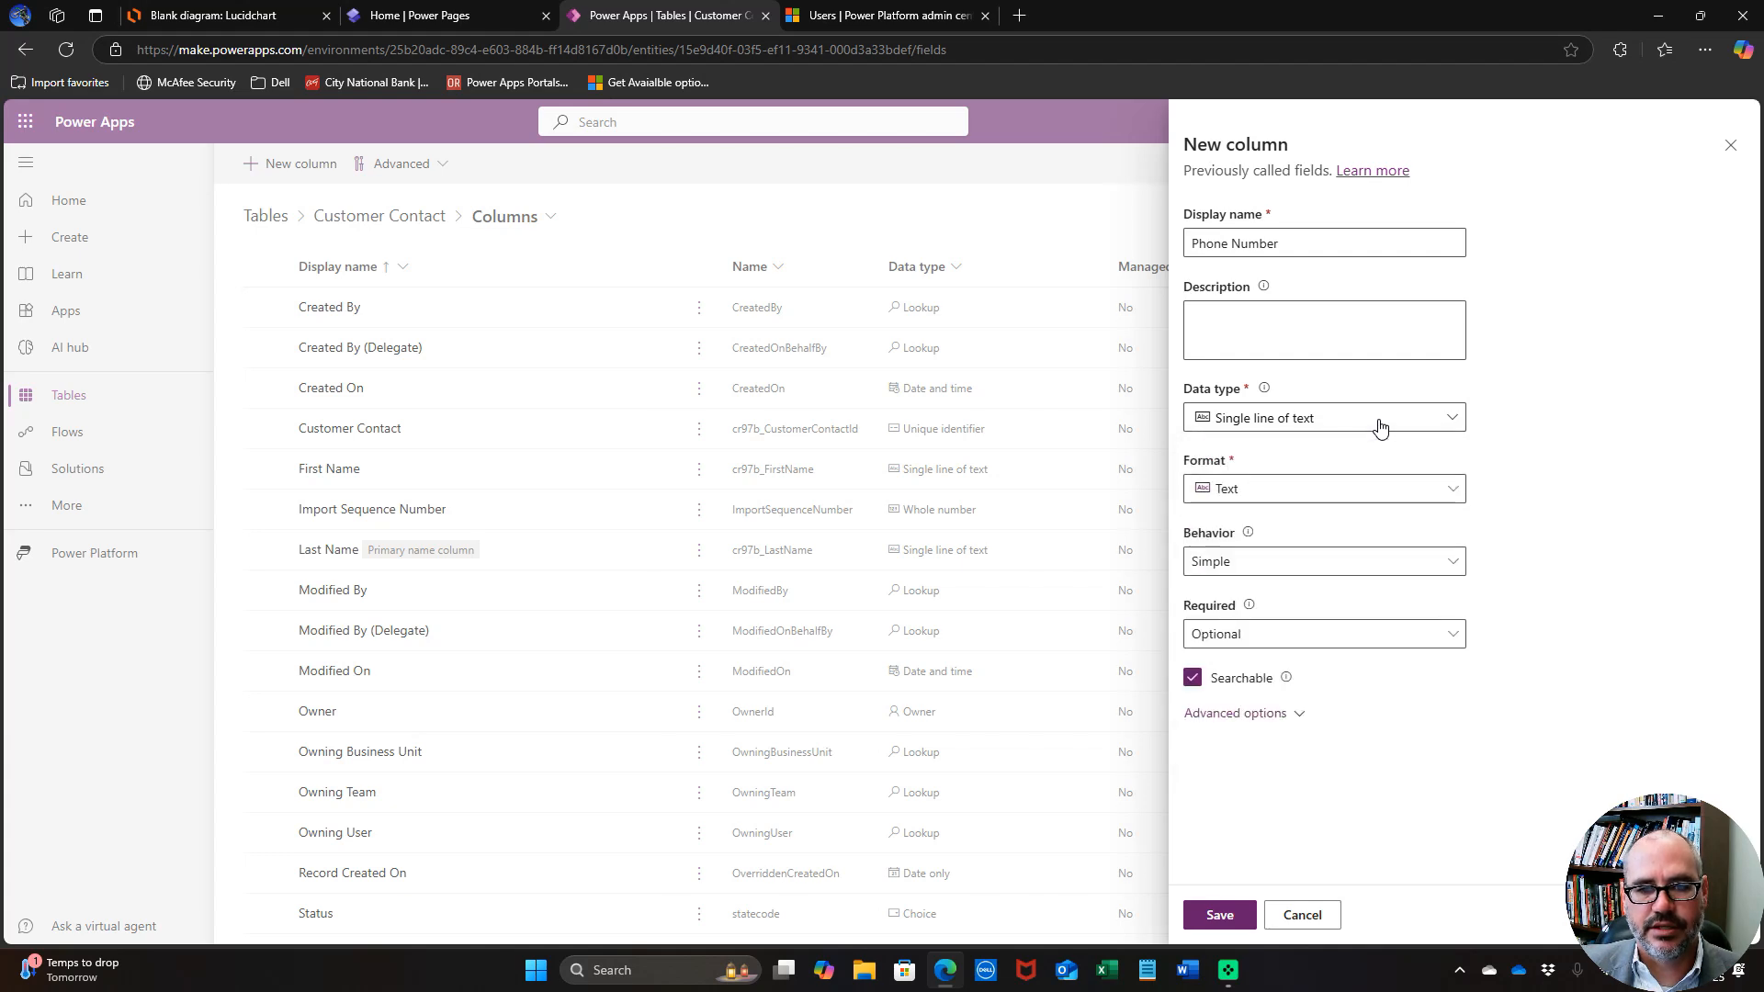
click(1380, 492)
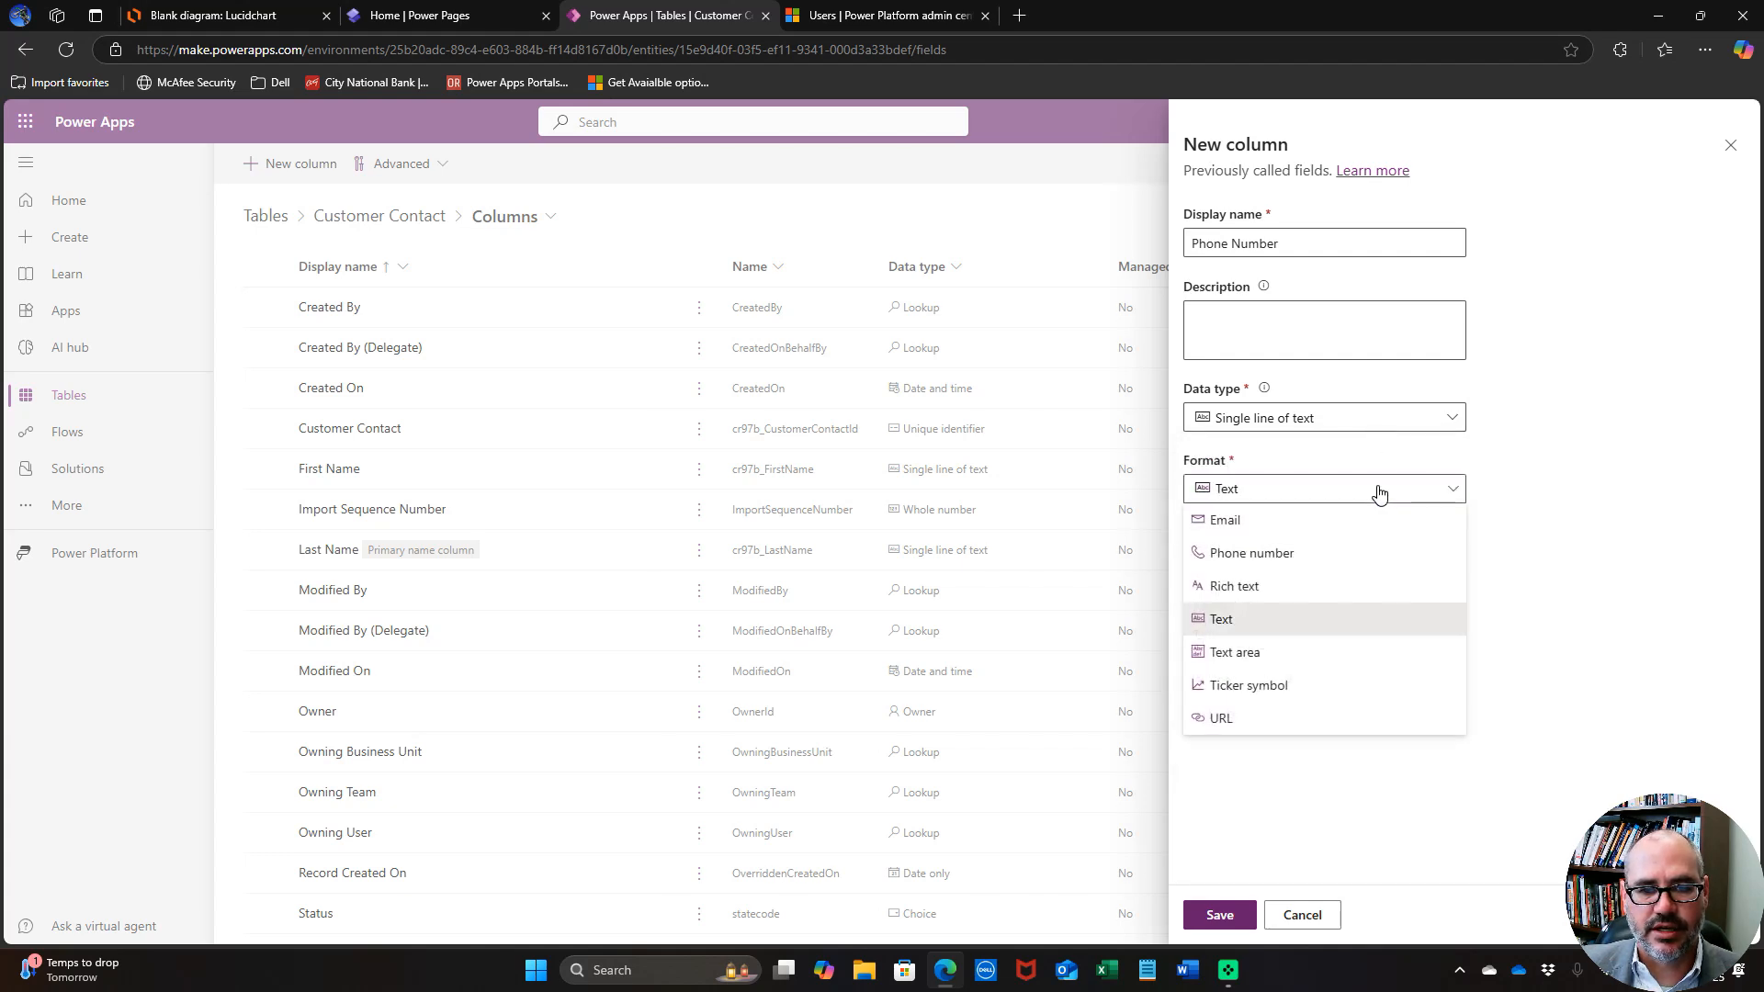
click(1256, 555)
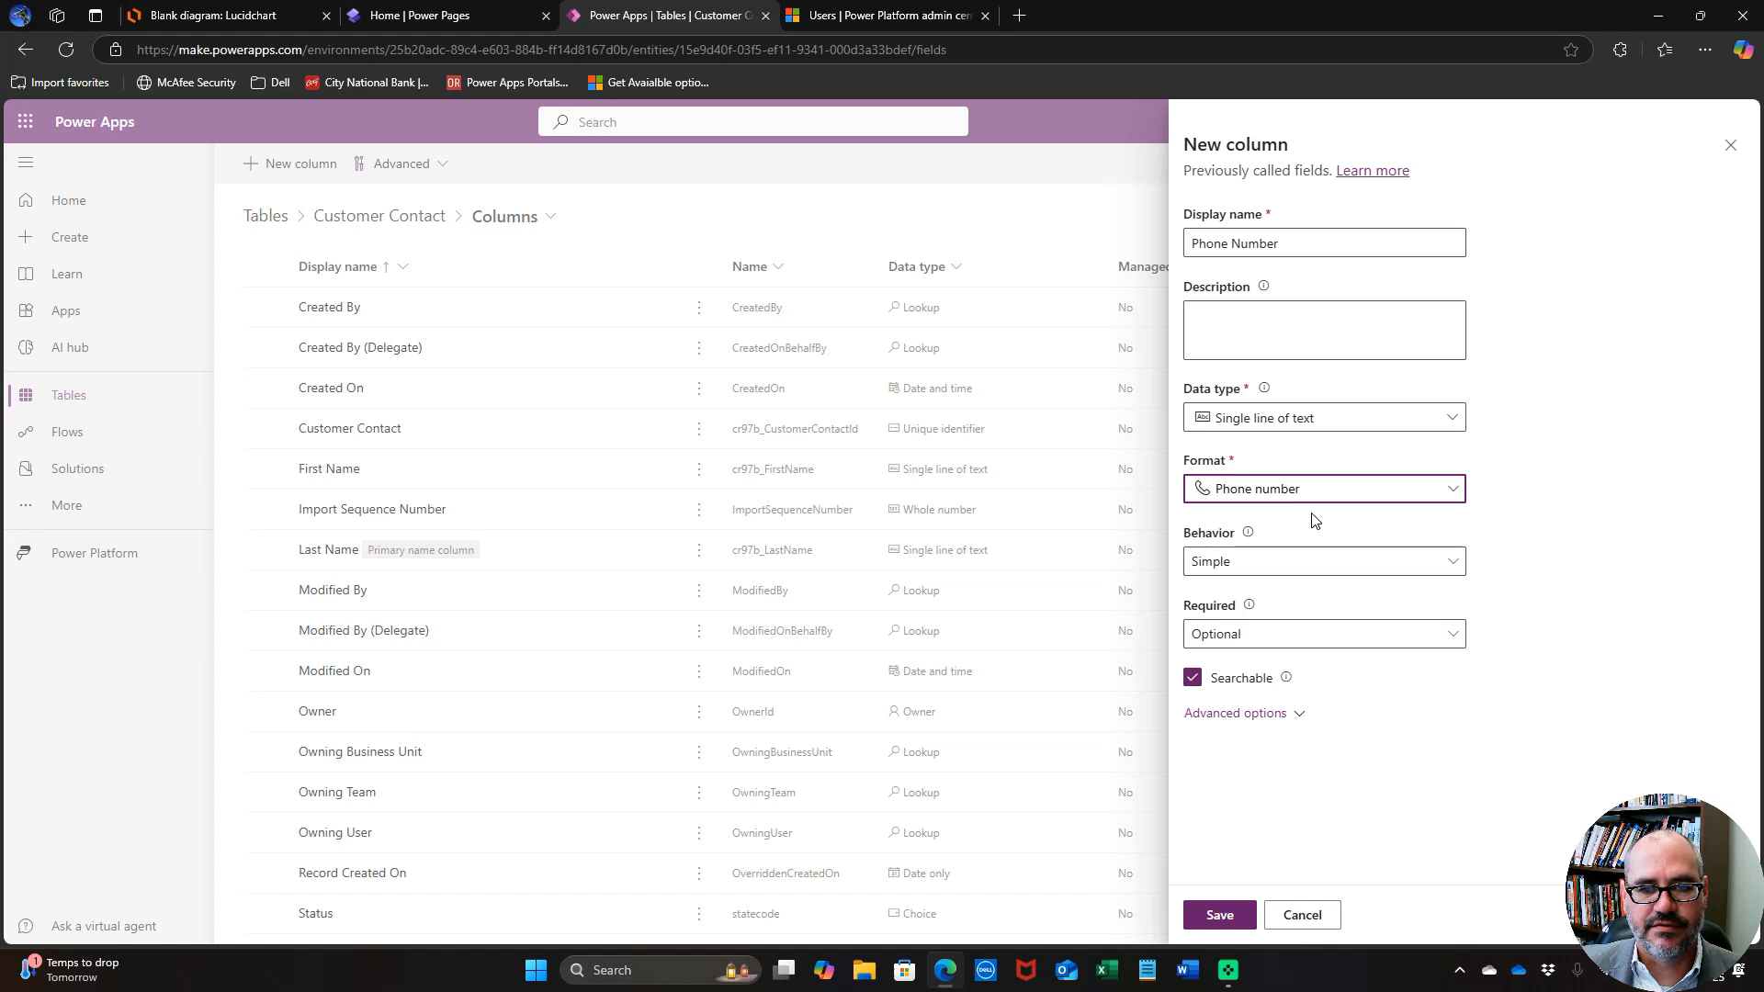
click(1282, 643)
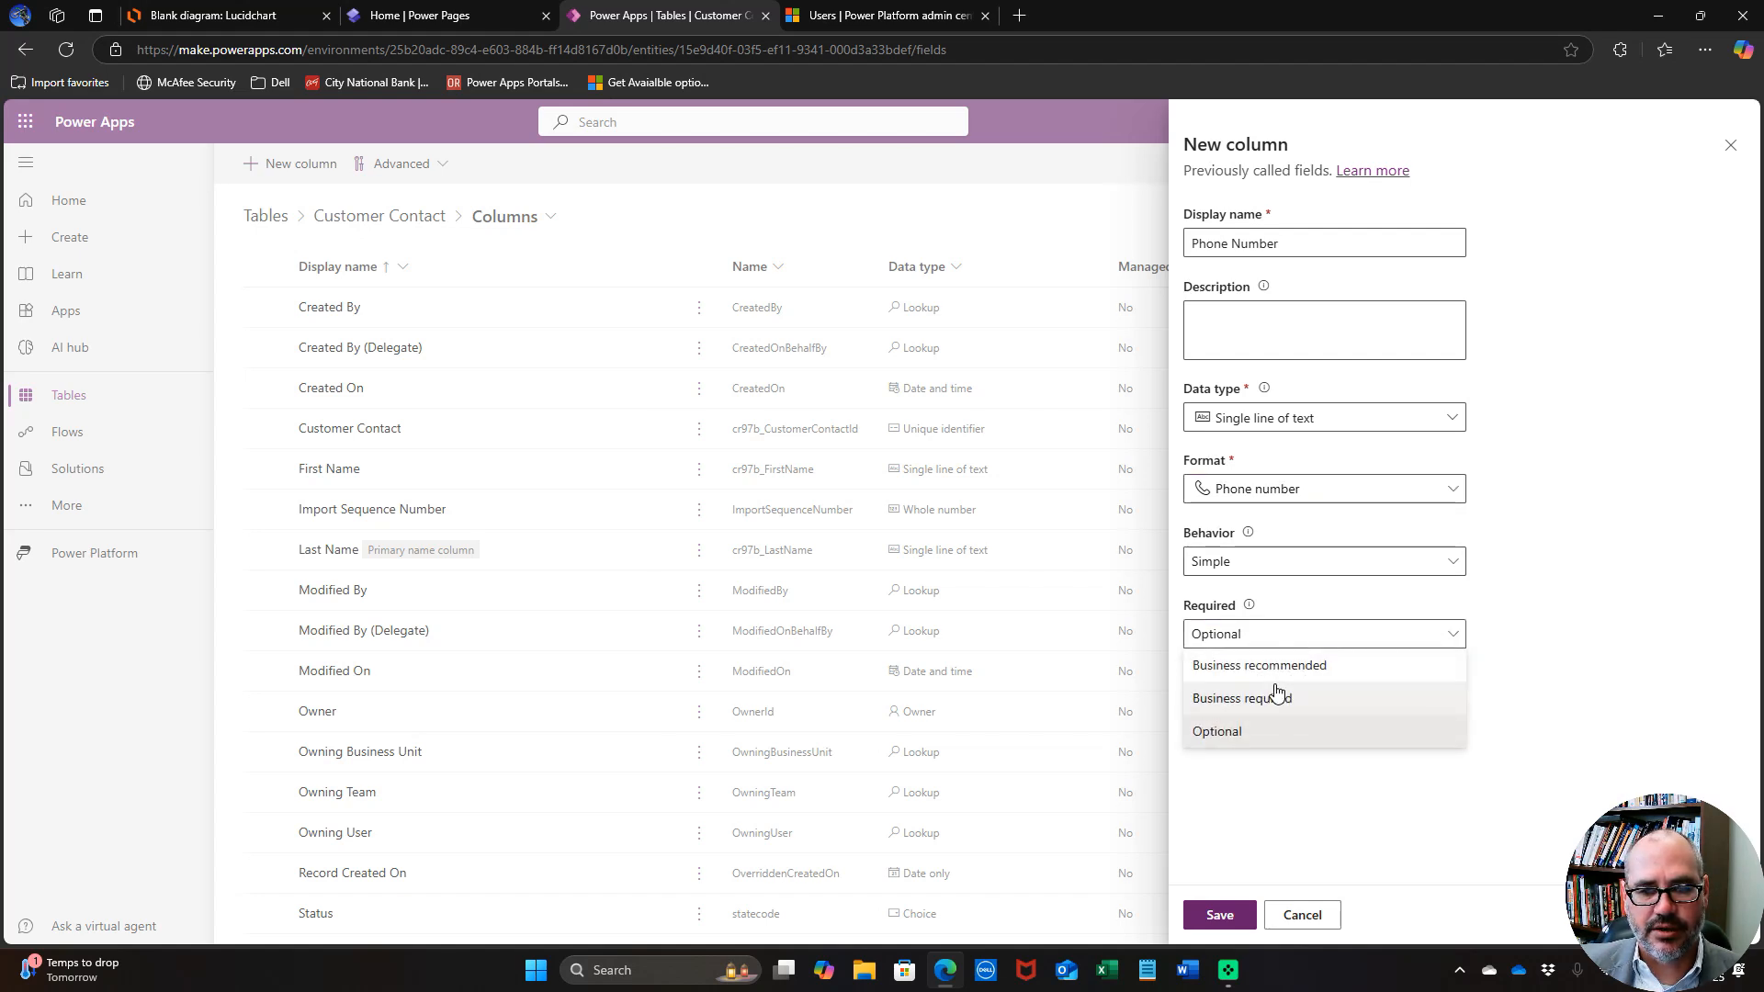
click(1278, 702)
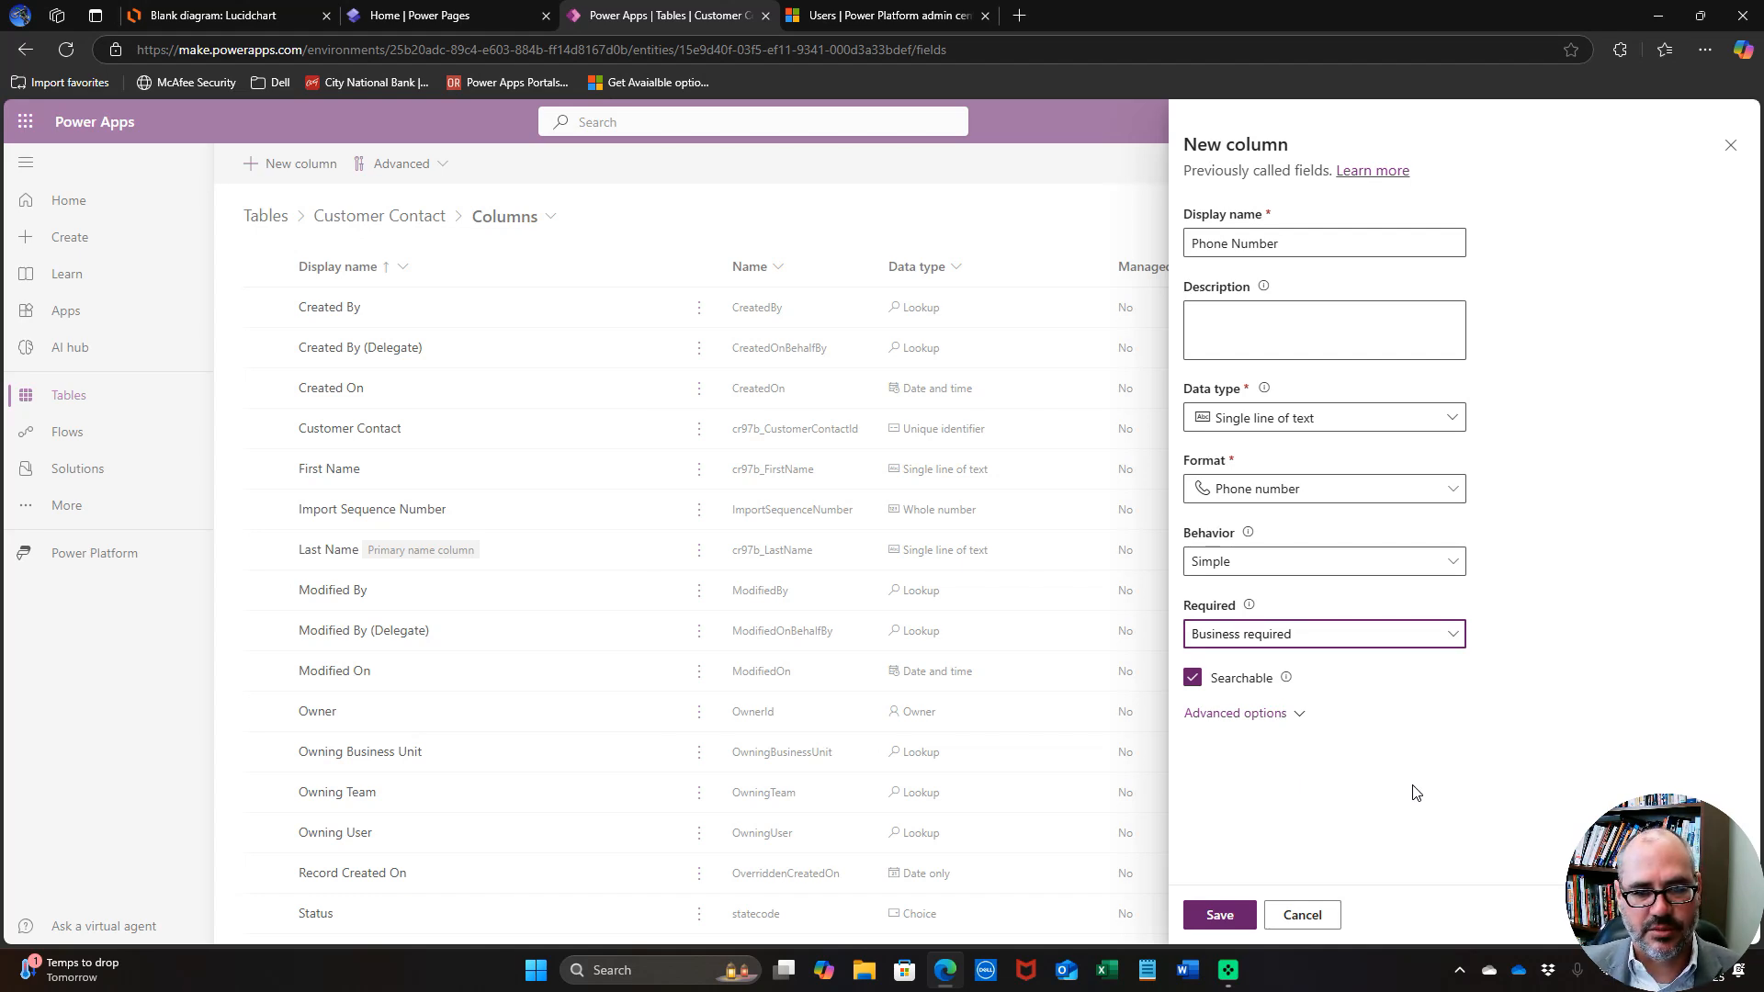
click(1220, 915)
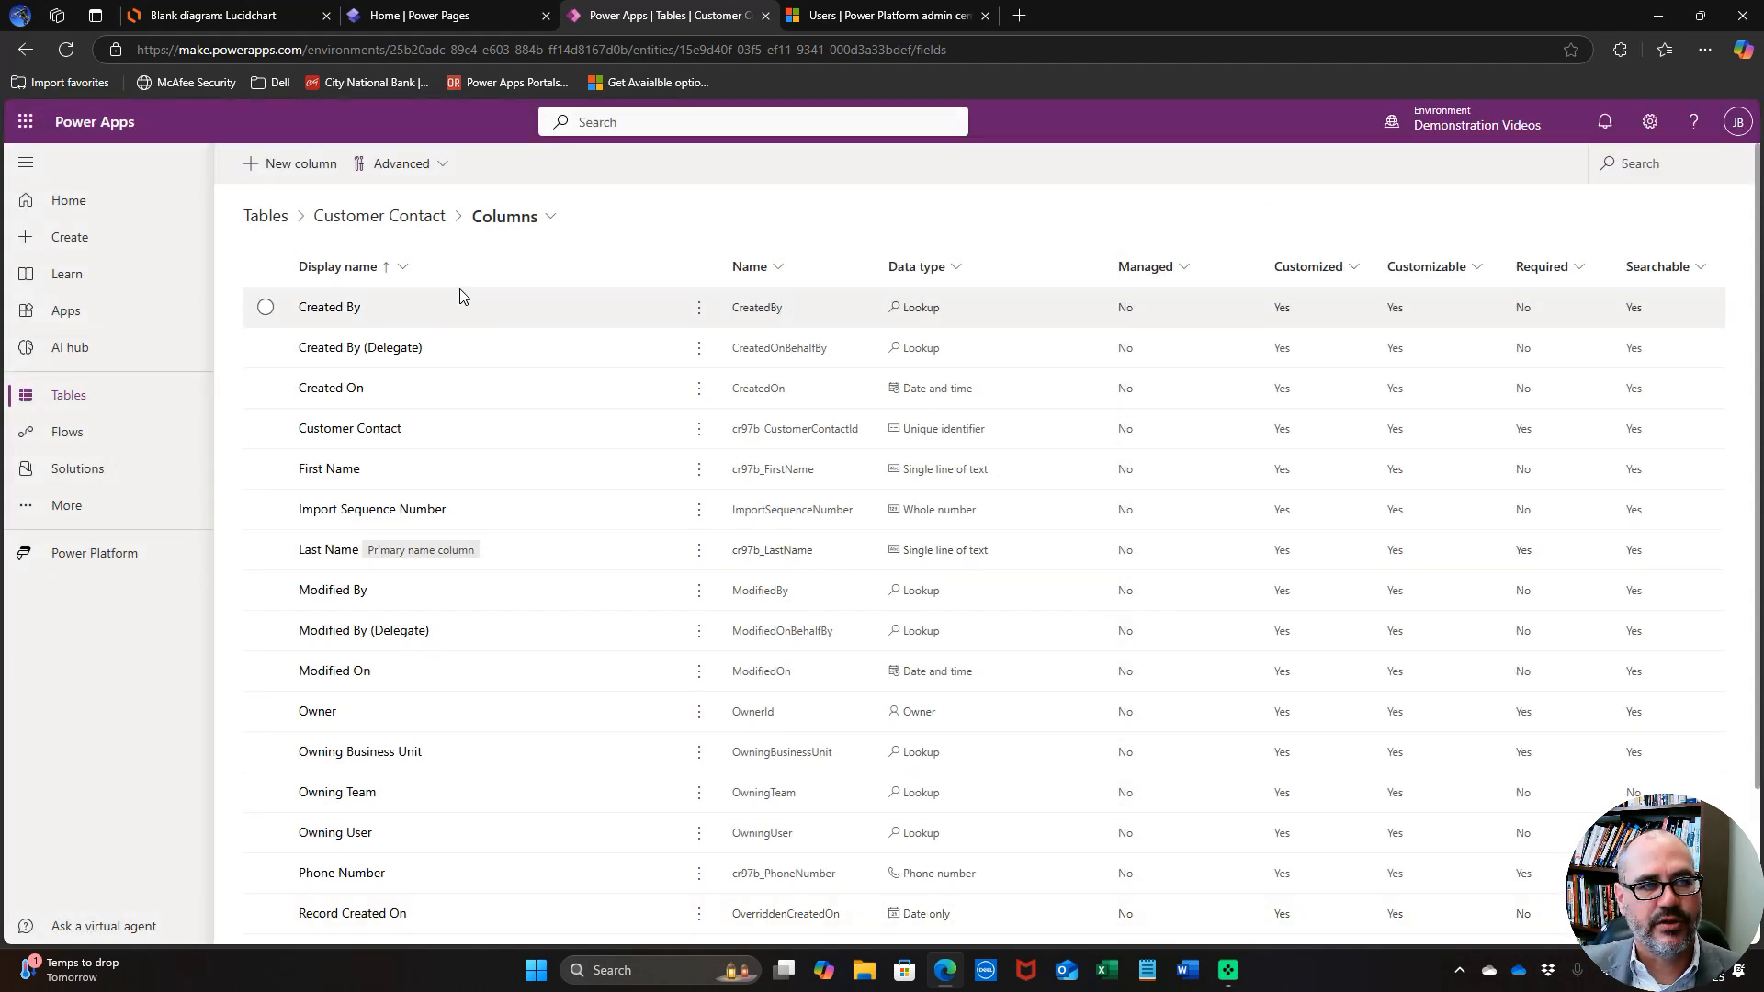
Add a column named Email Address to Customer Contact with the Email format, make it Business required and save it.
click(338, 174)
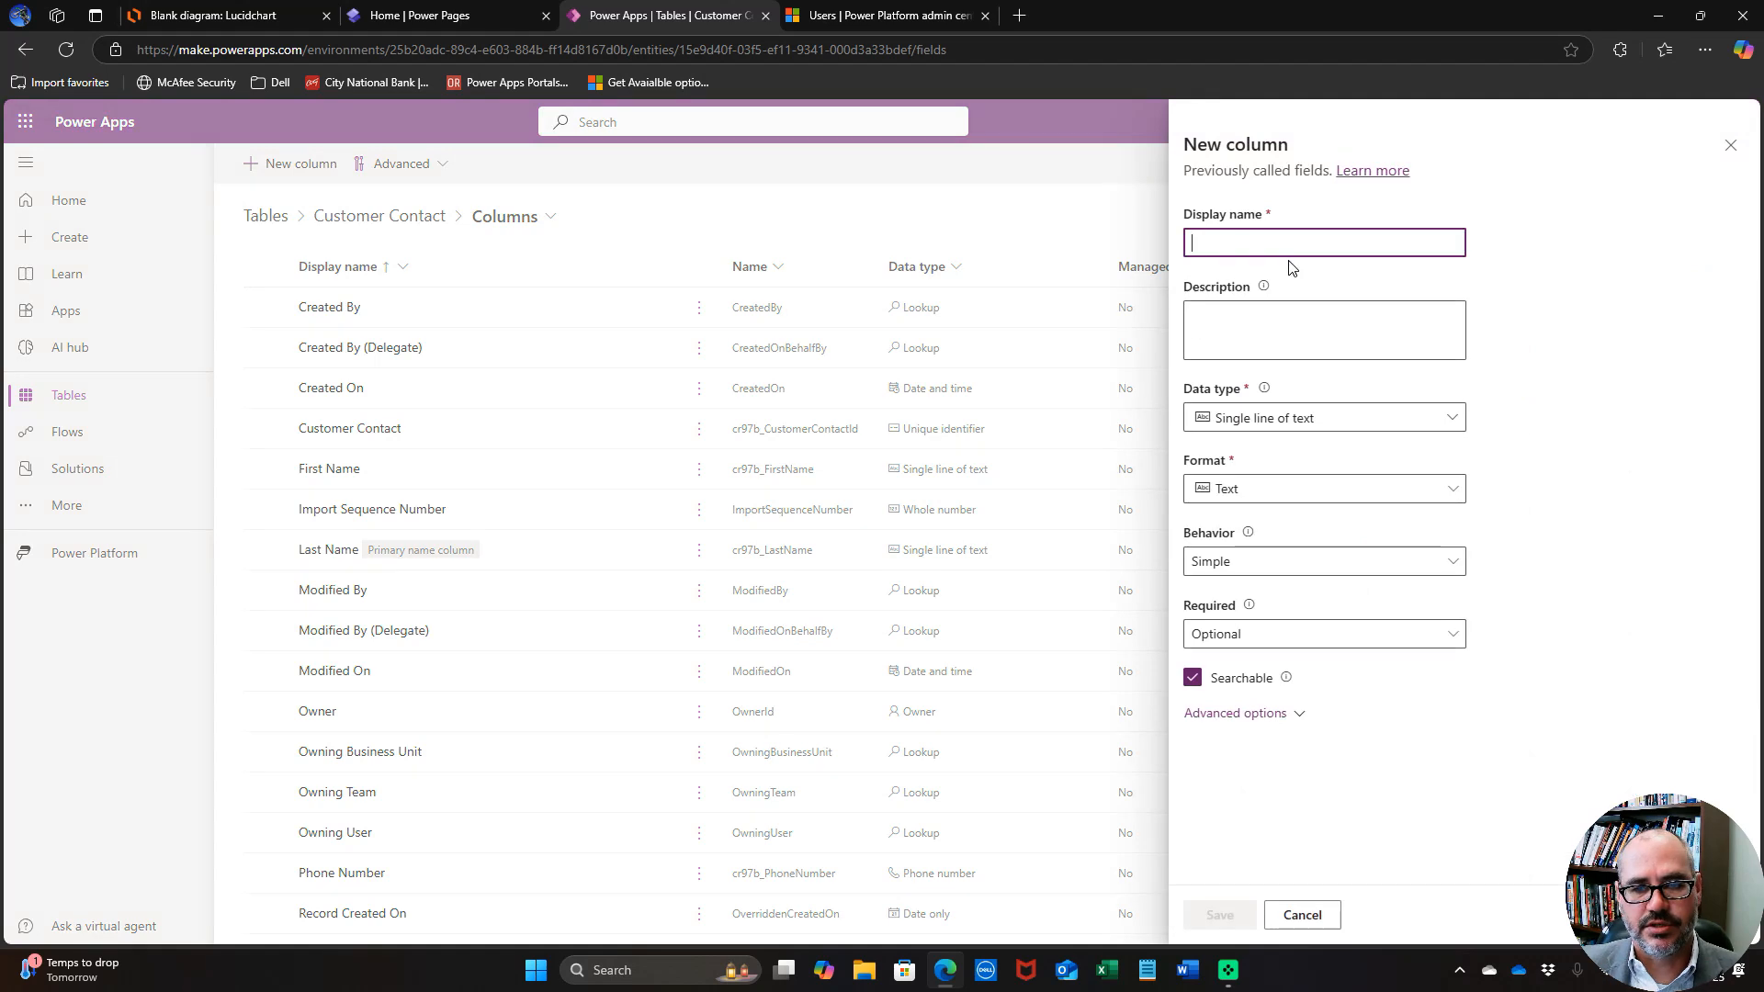
text(Email)
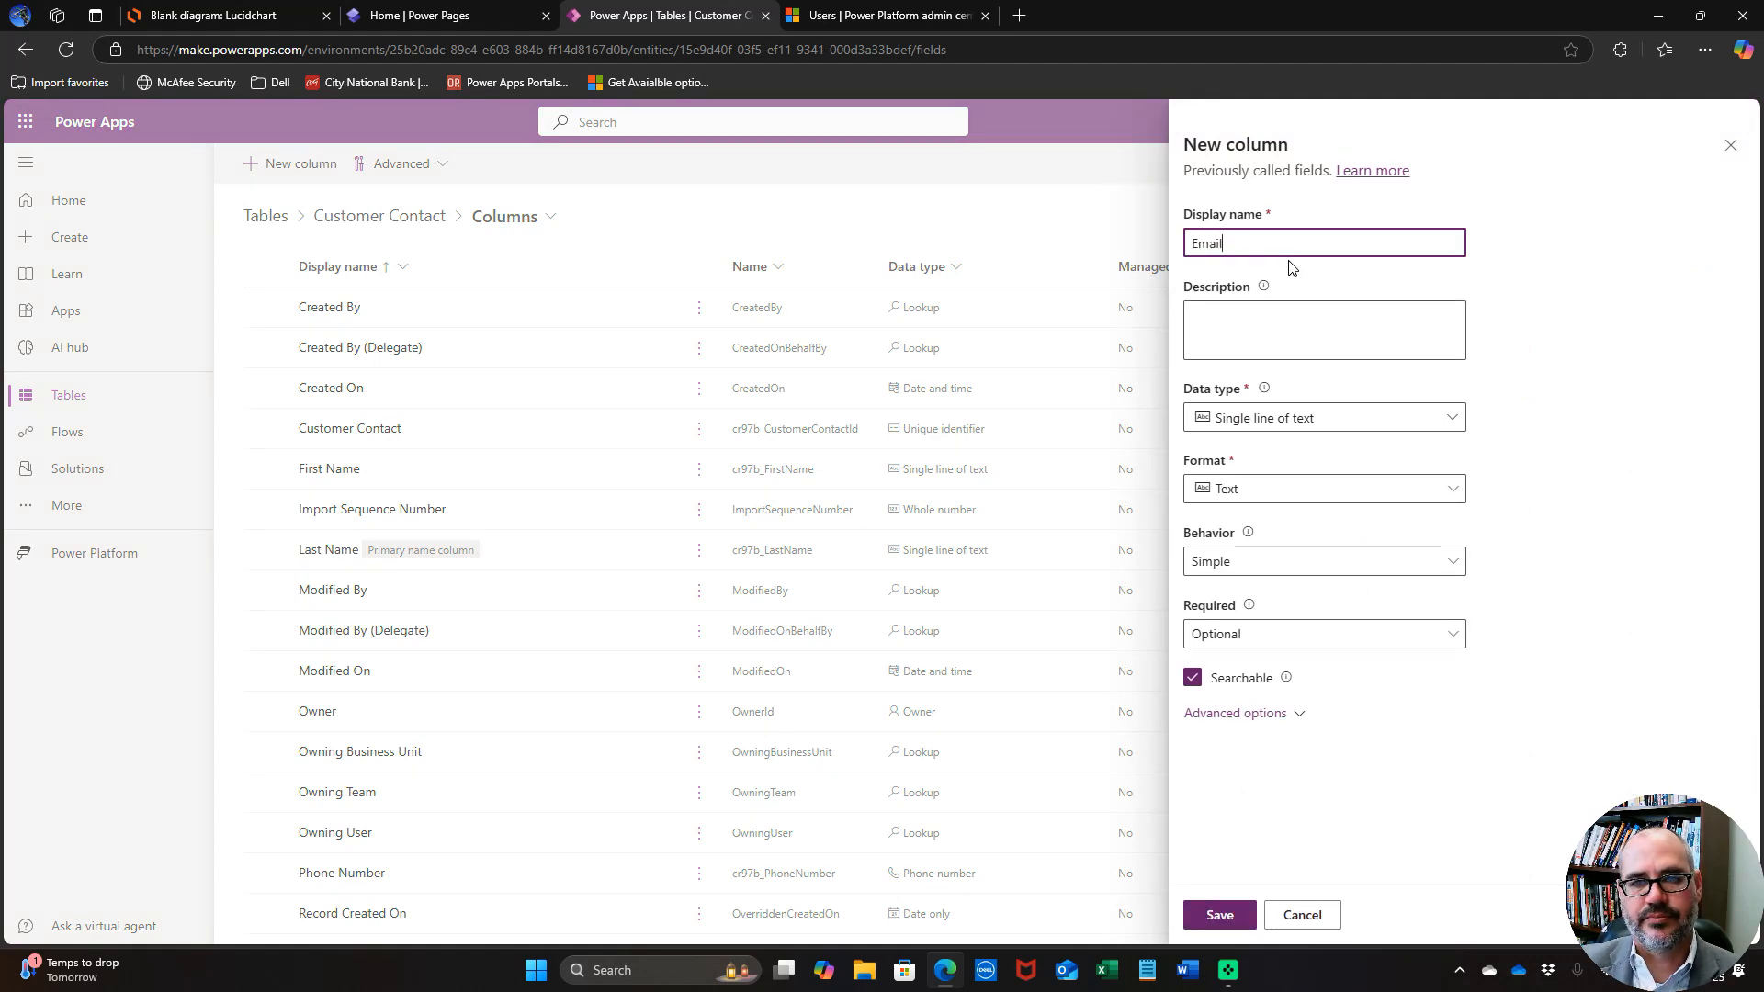
text( Address)
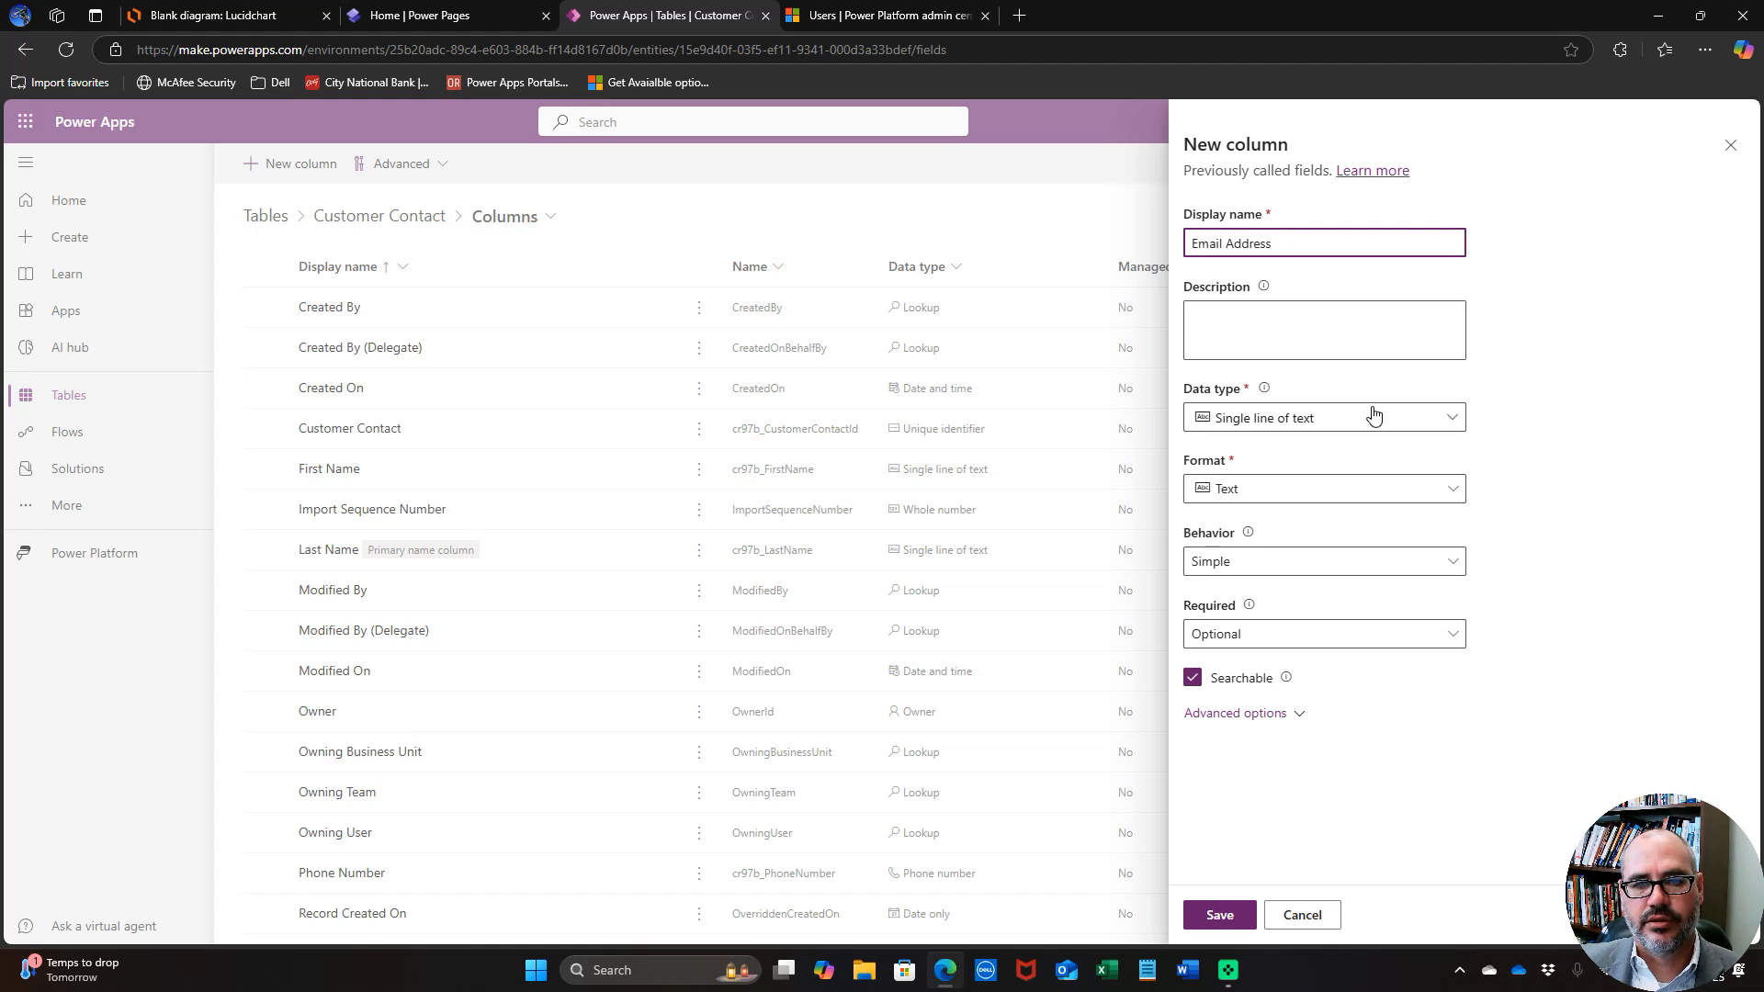
click(1355, 486)
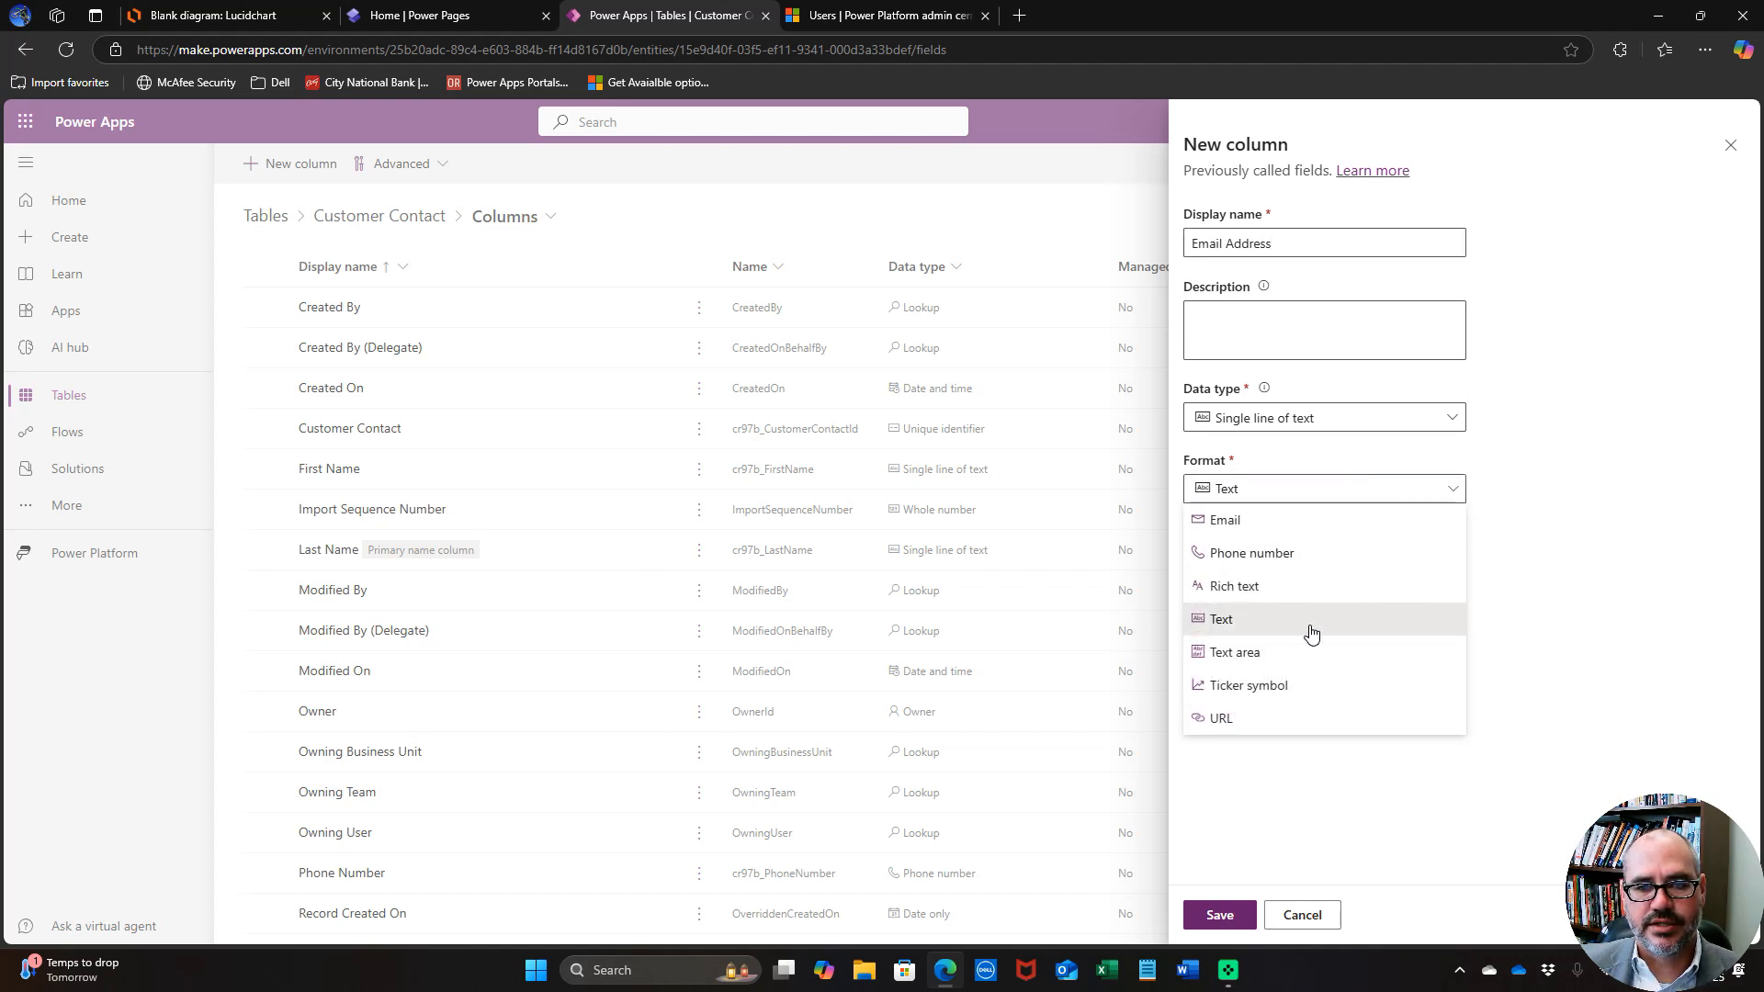
click(1291, 522)
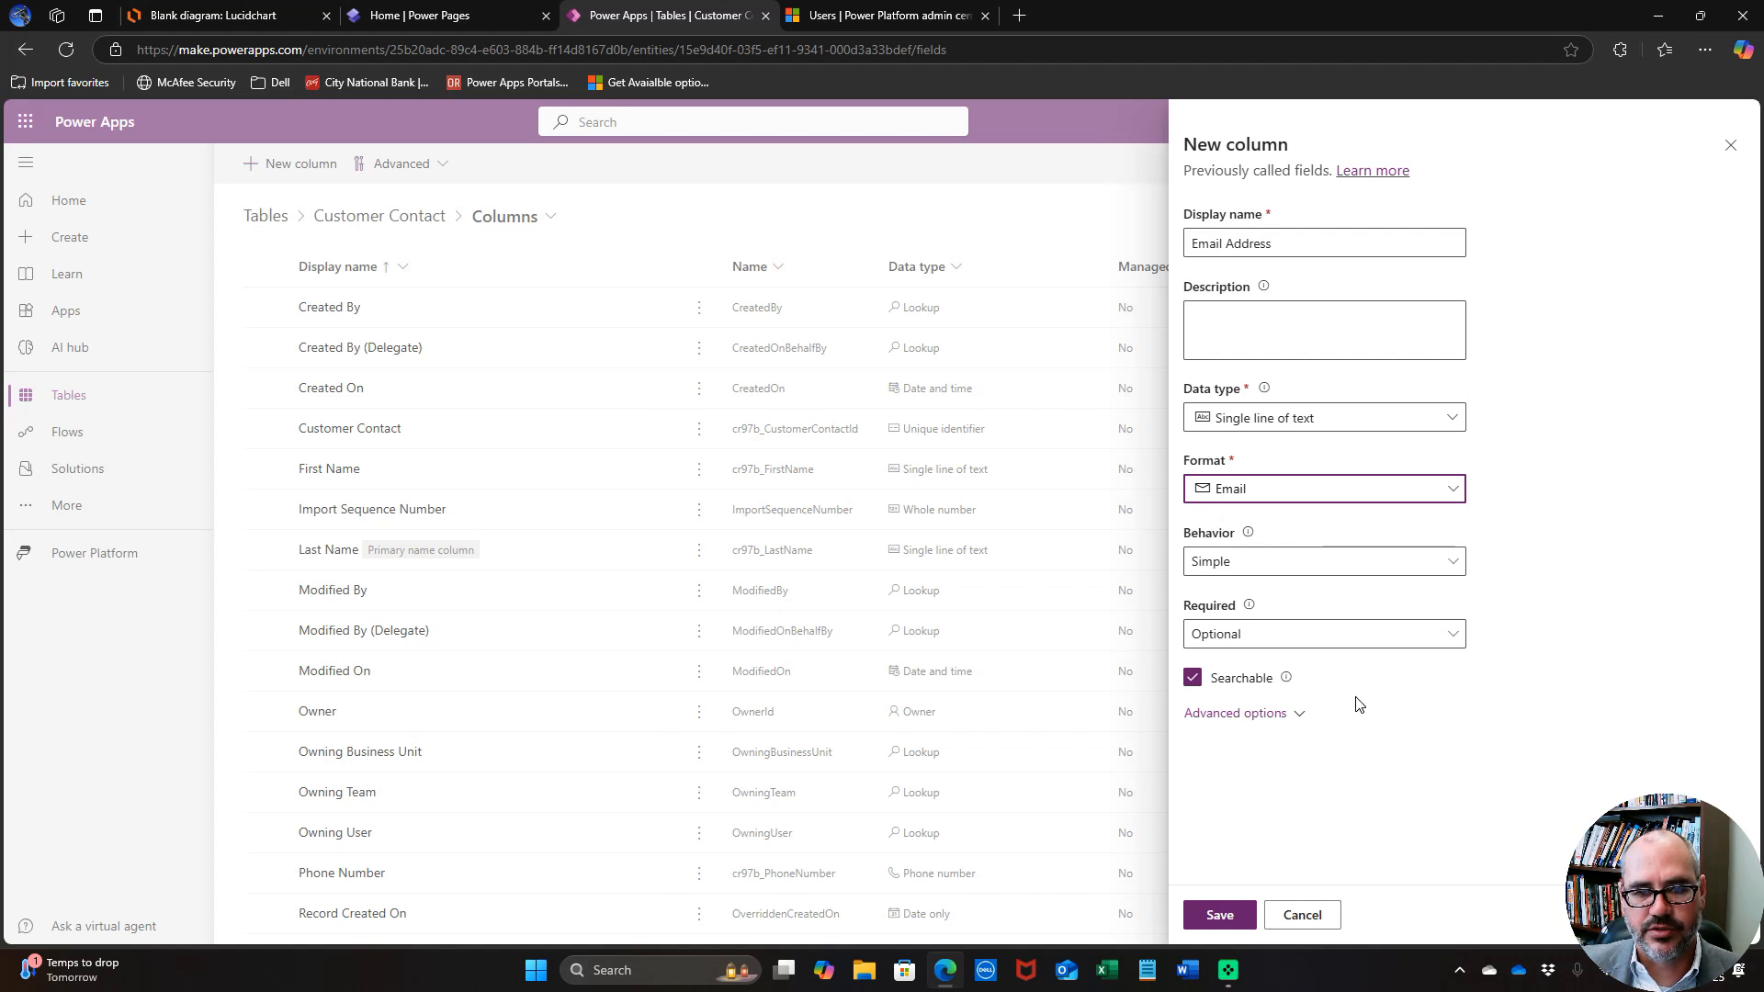
click(1338, 646)
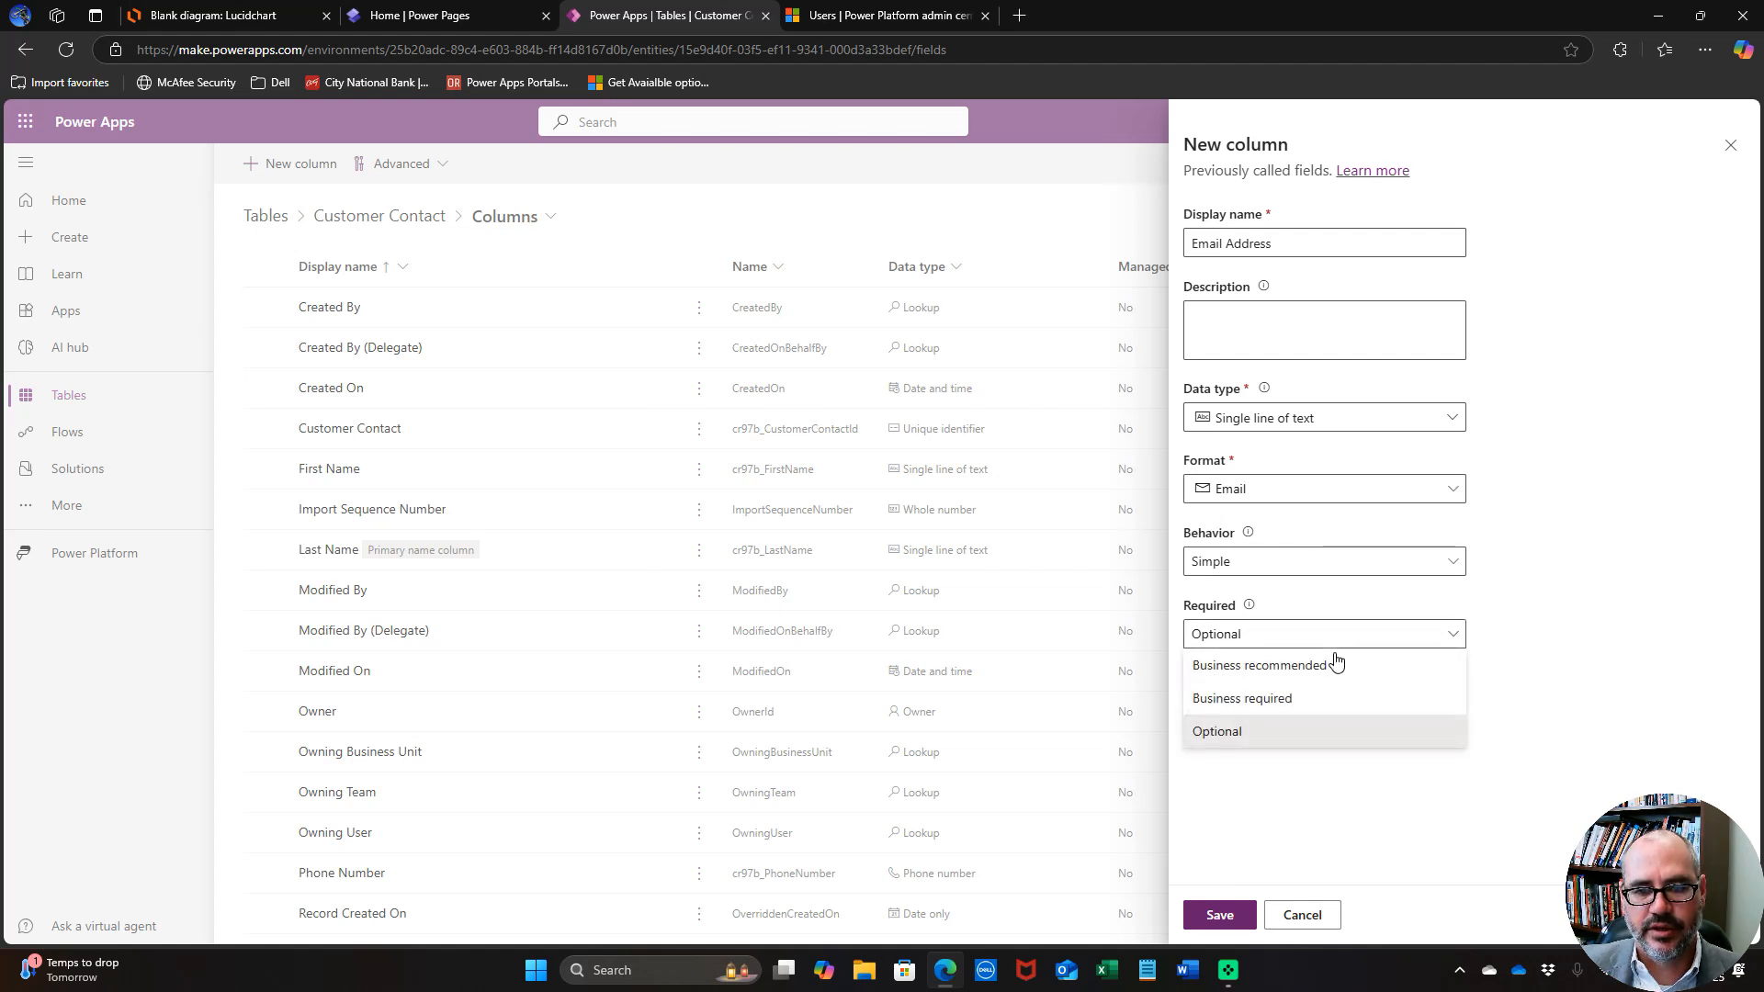
click(1327, 702)
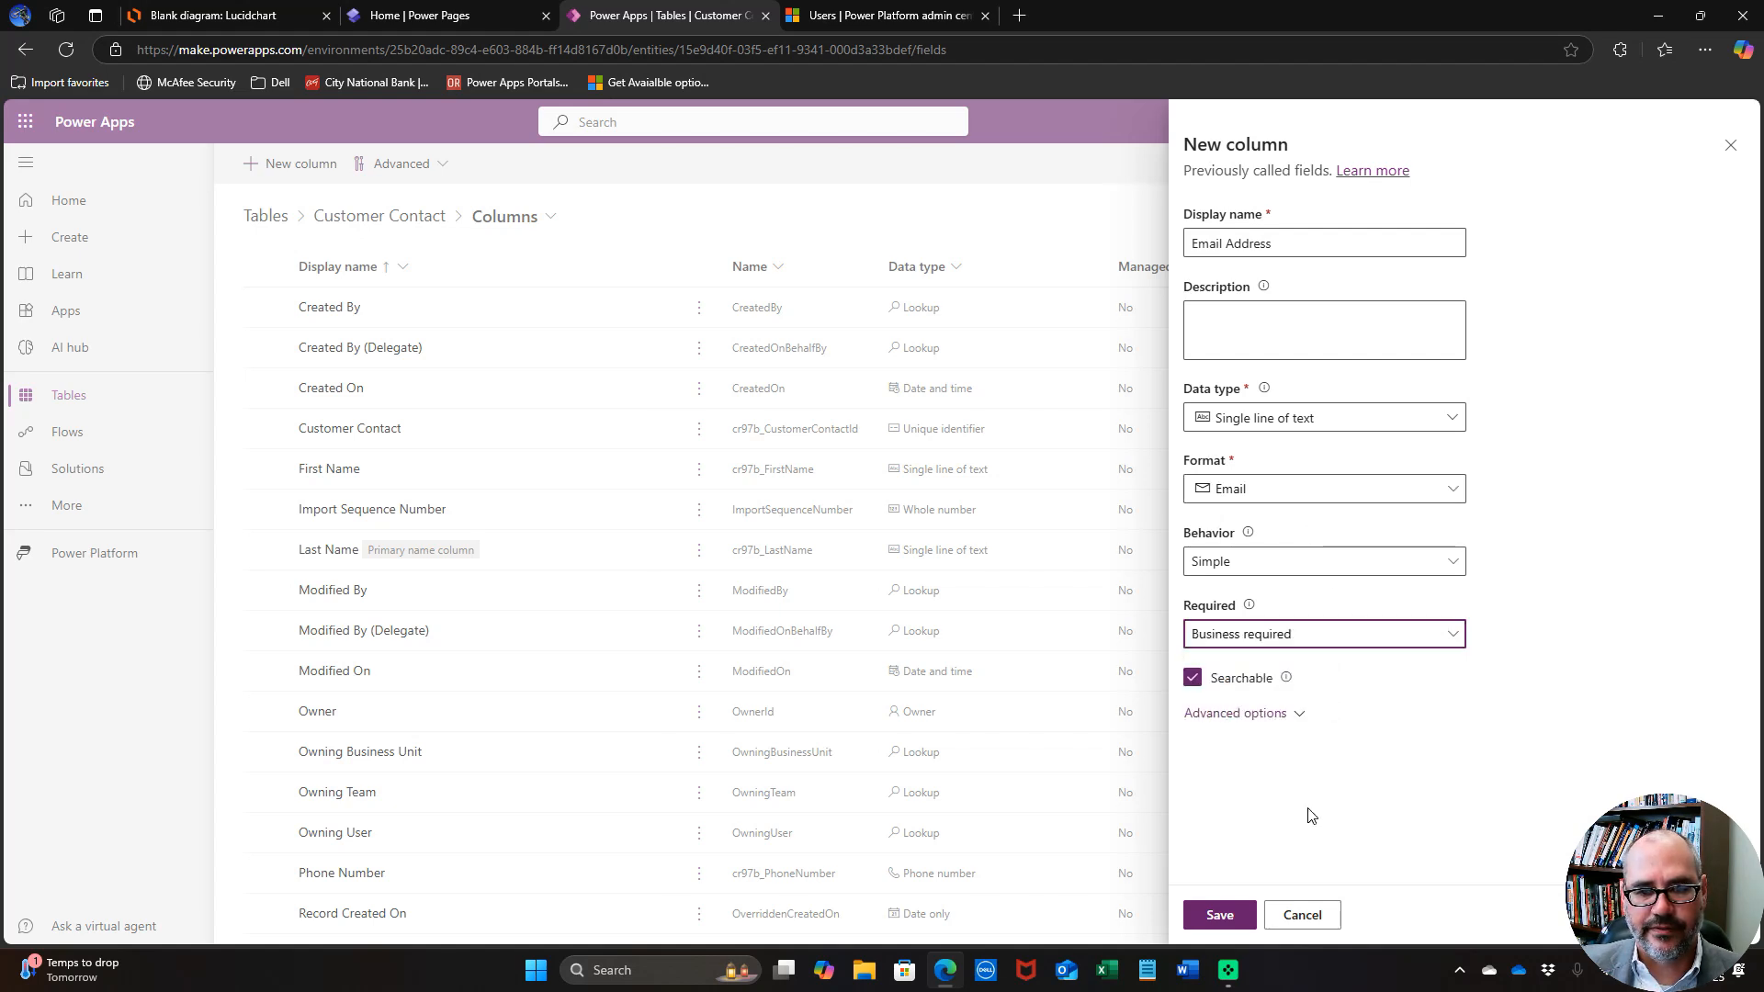
click(1217, 911)
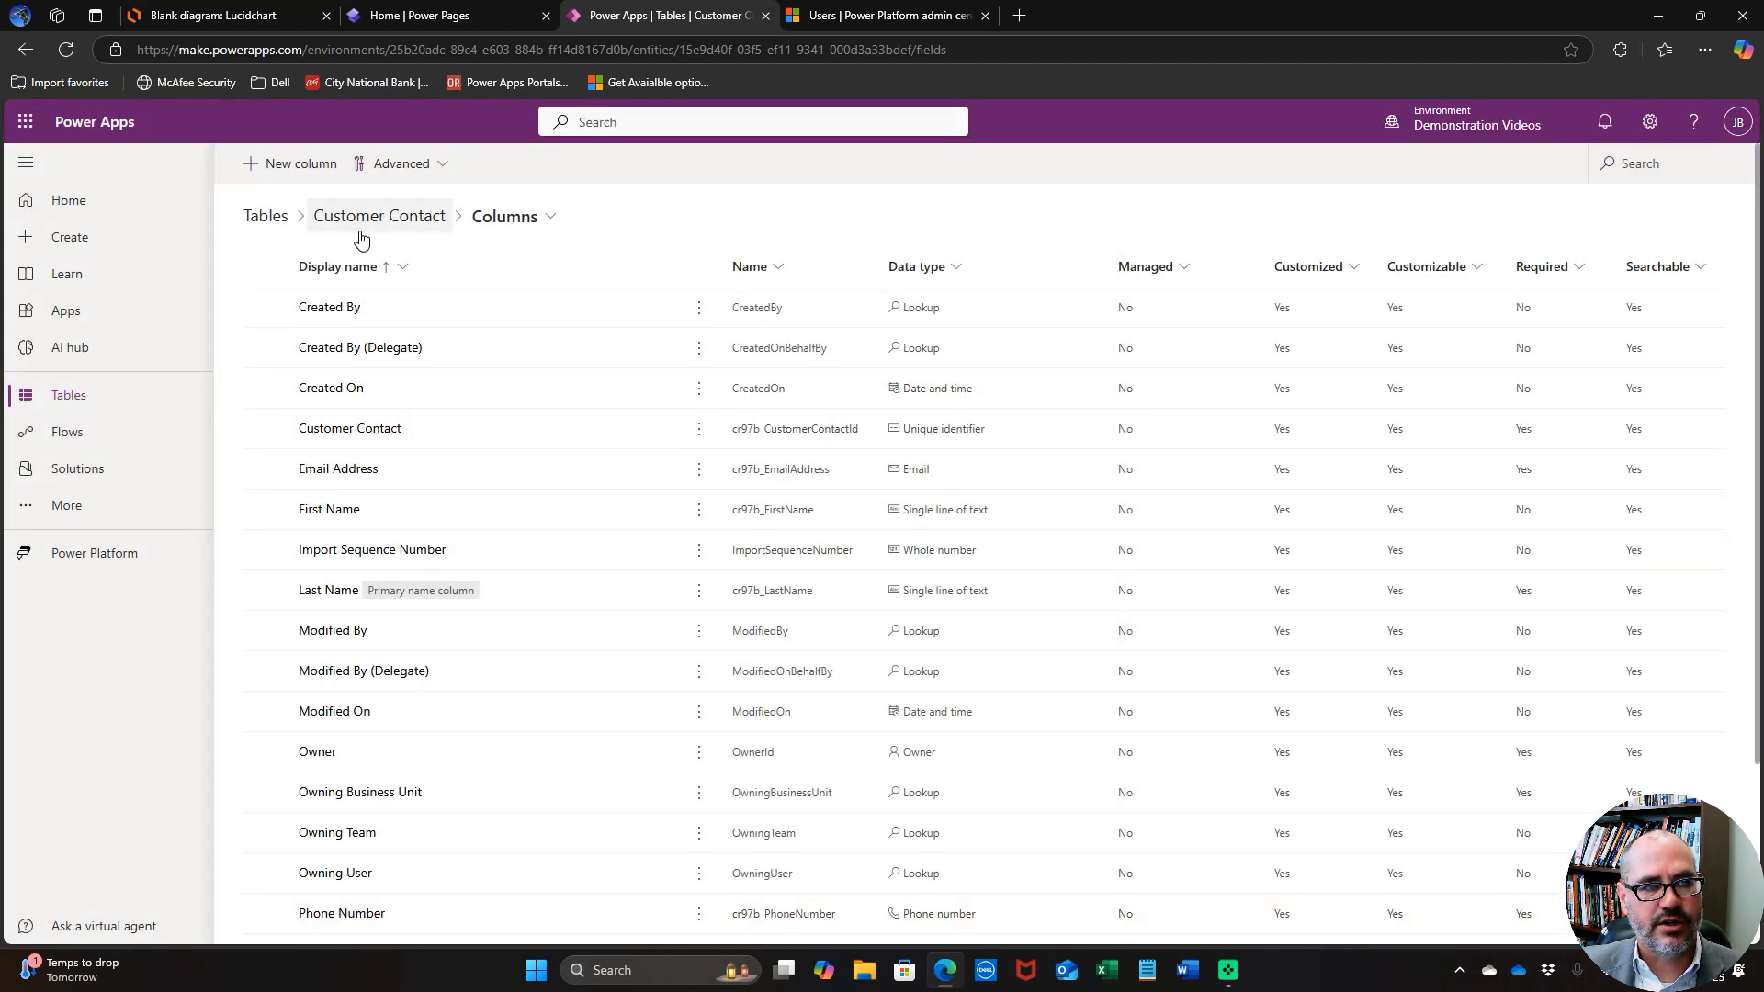
Open the Customer Contact table's relationships, check the Contact–Customer connector in the Lucidchart diagram and return to Power Apps.
click(390, 223)
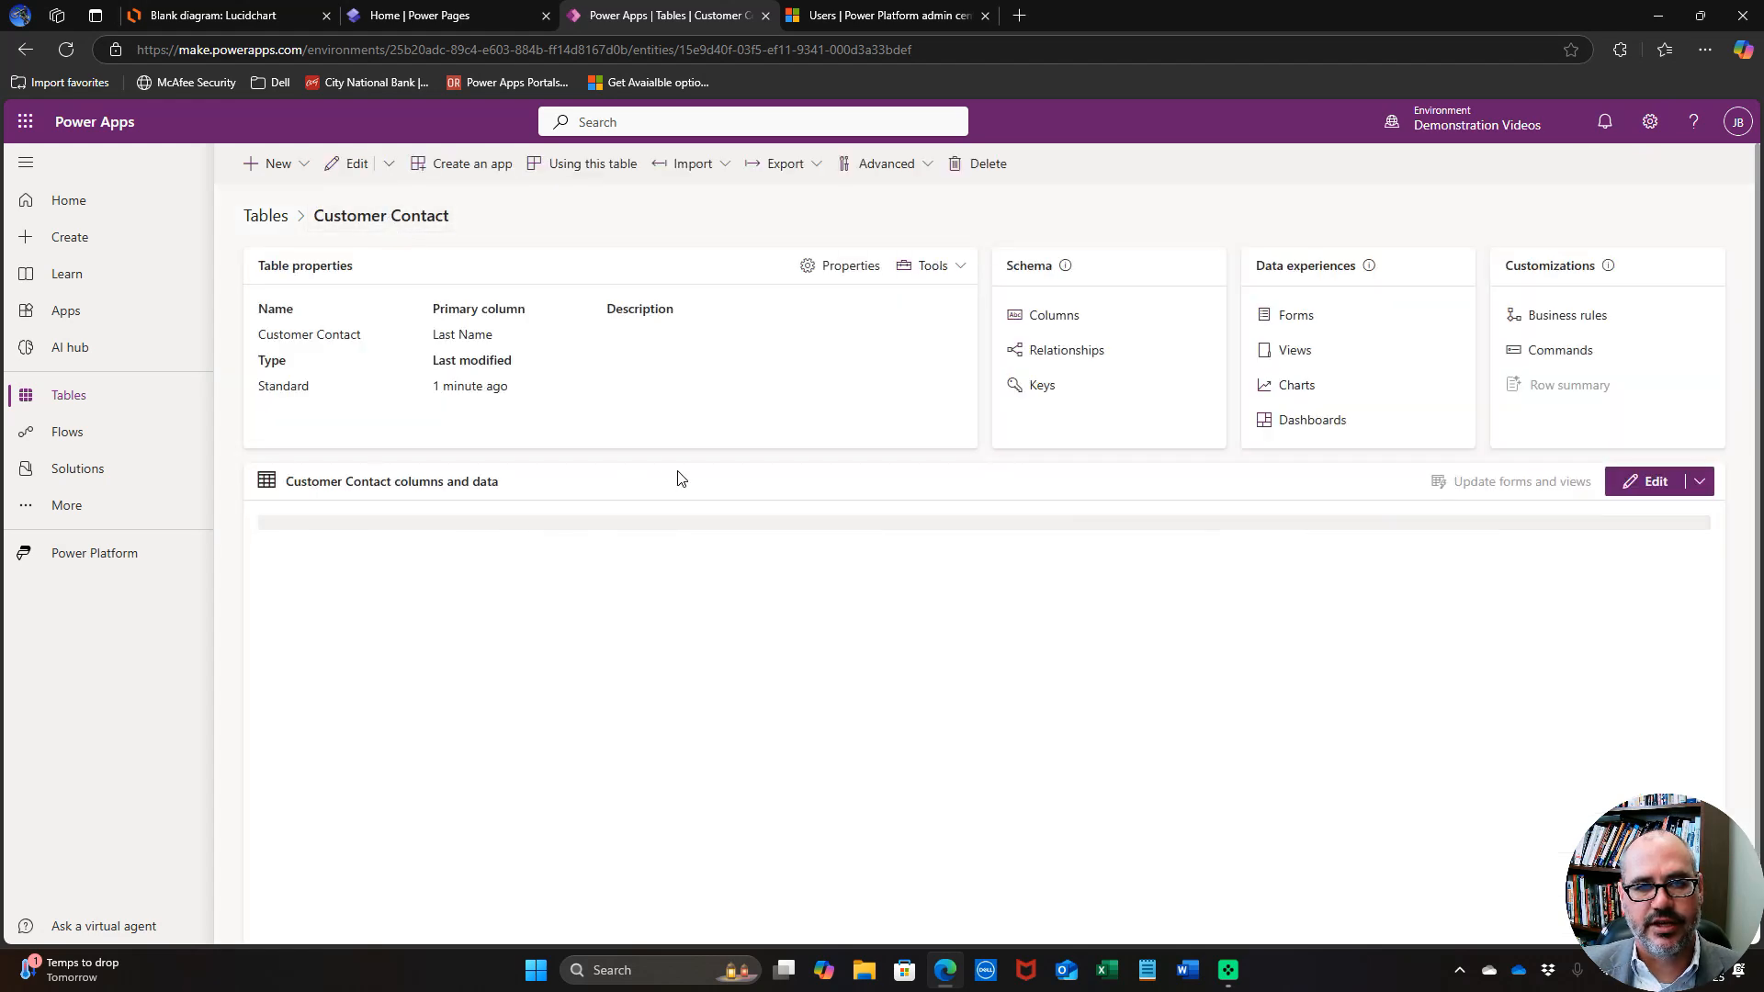
click(1062, 354)
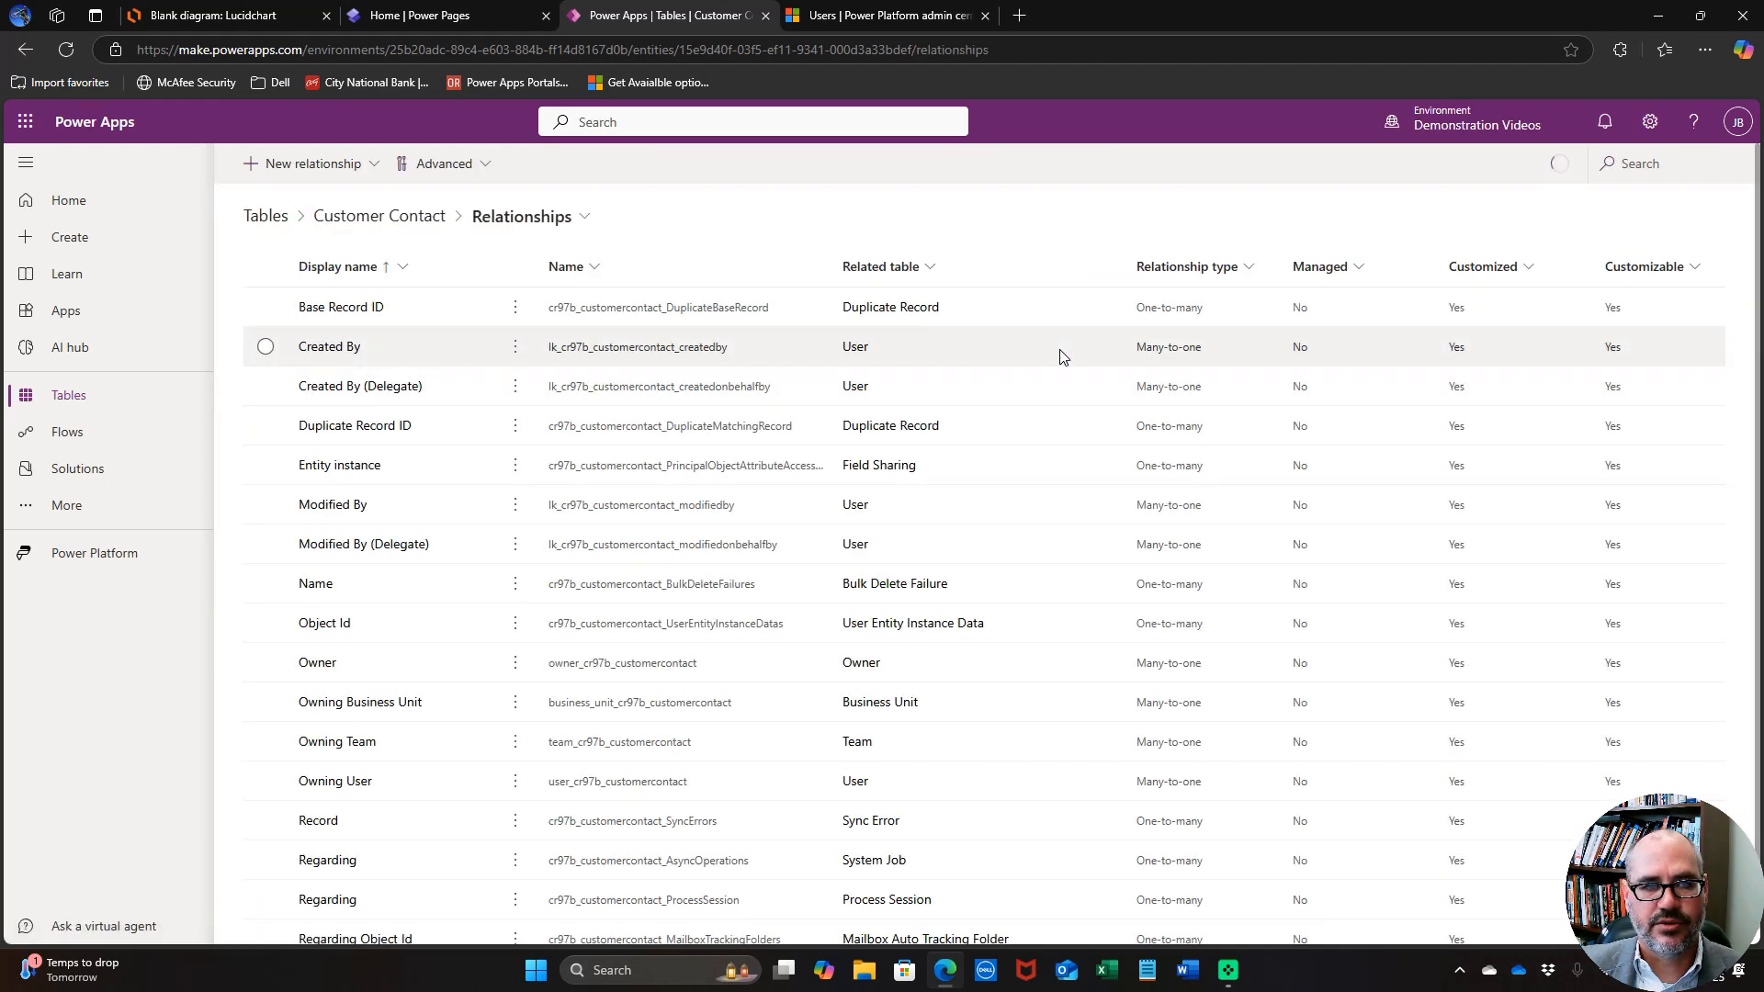
click(272, 14)
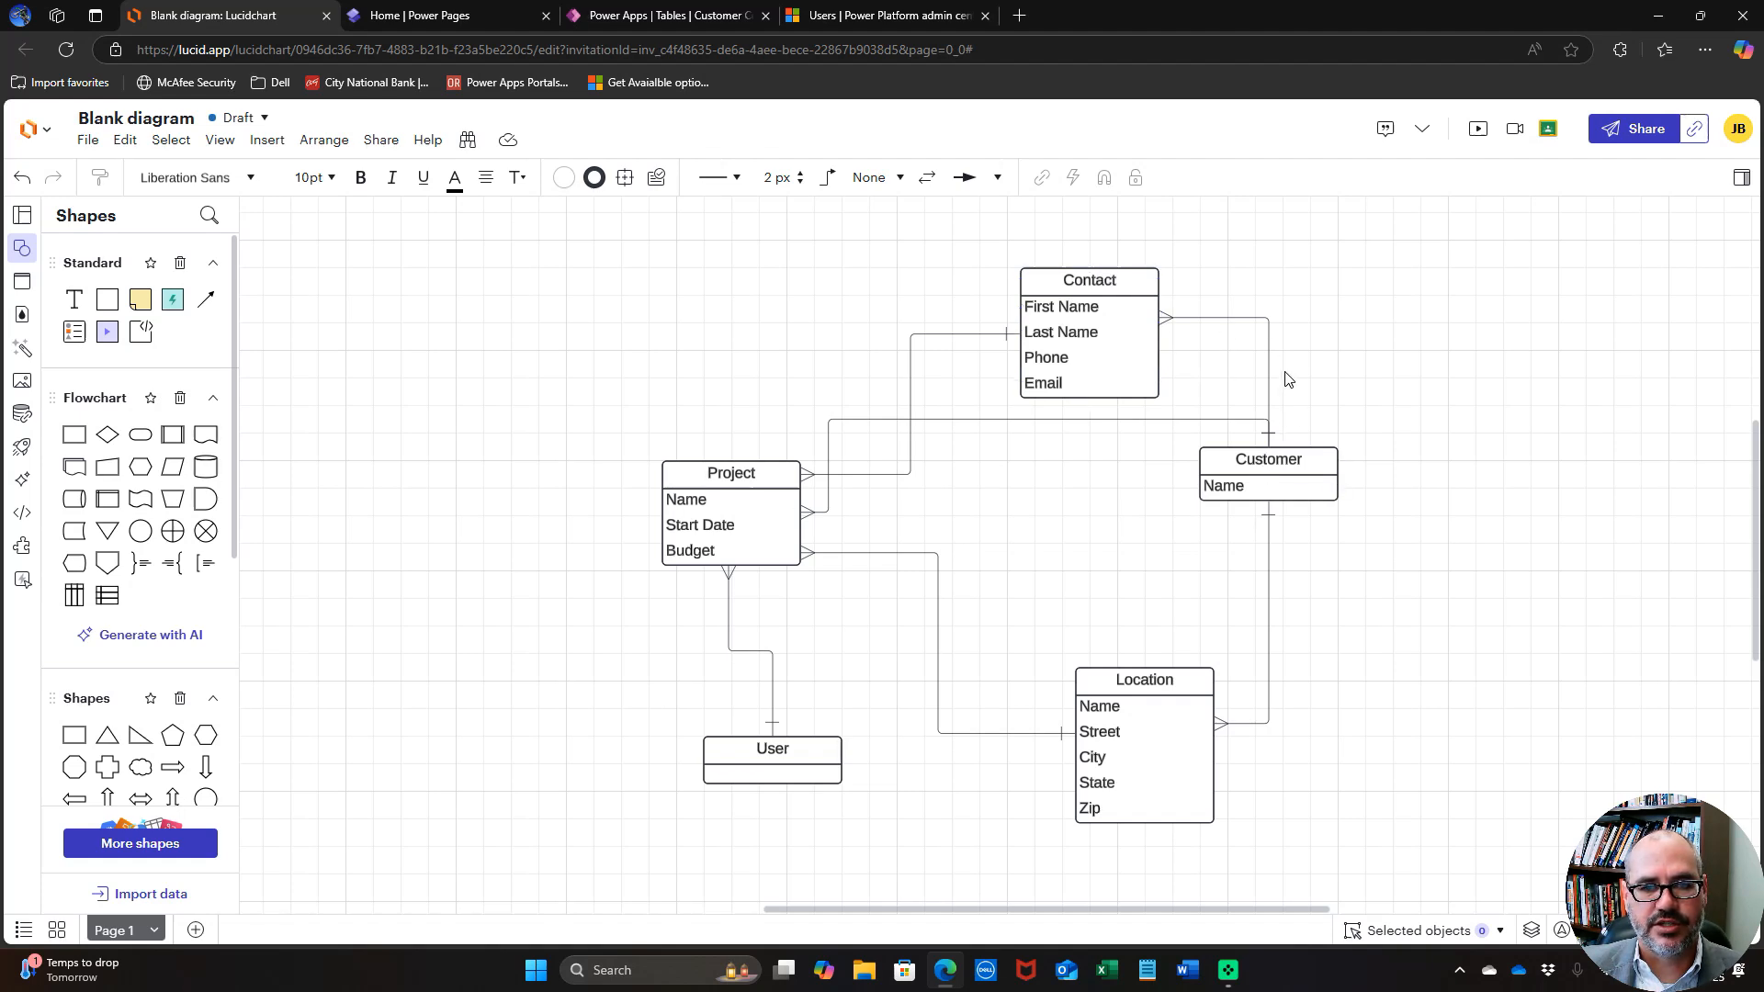
click(1263, 327)
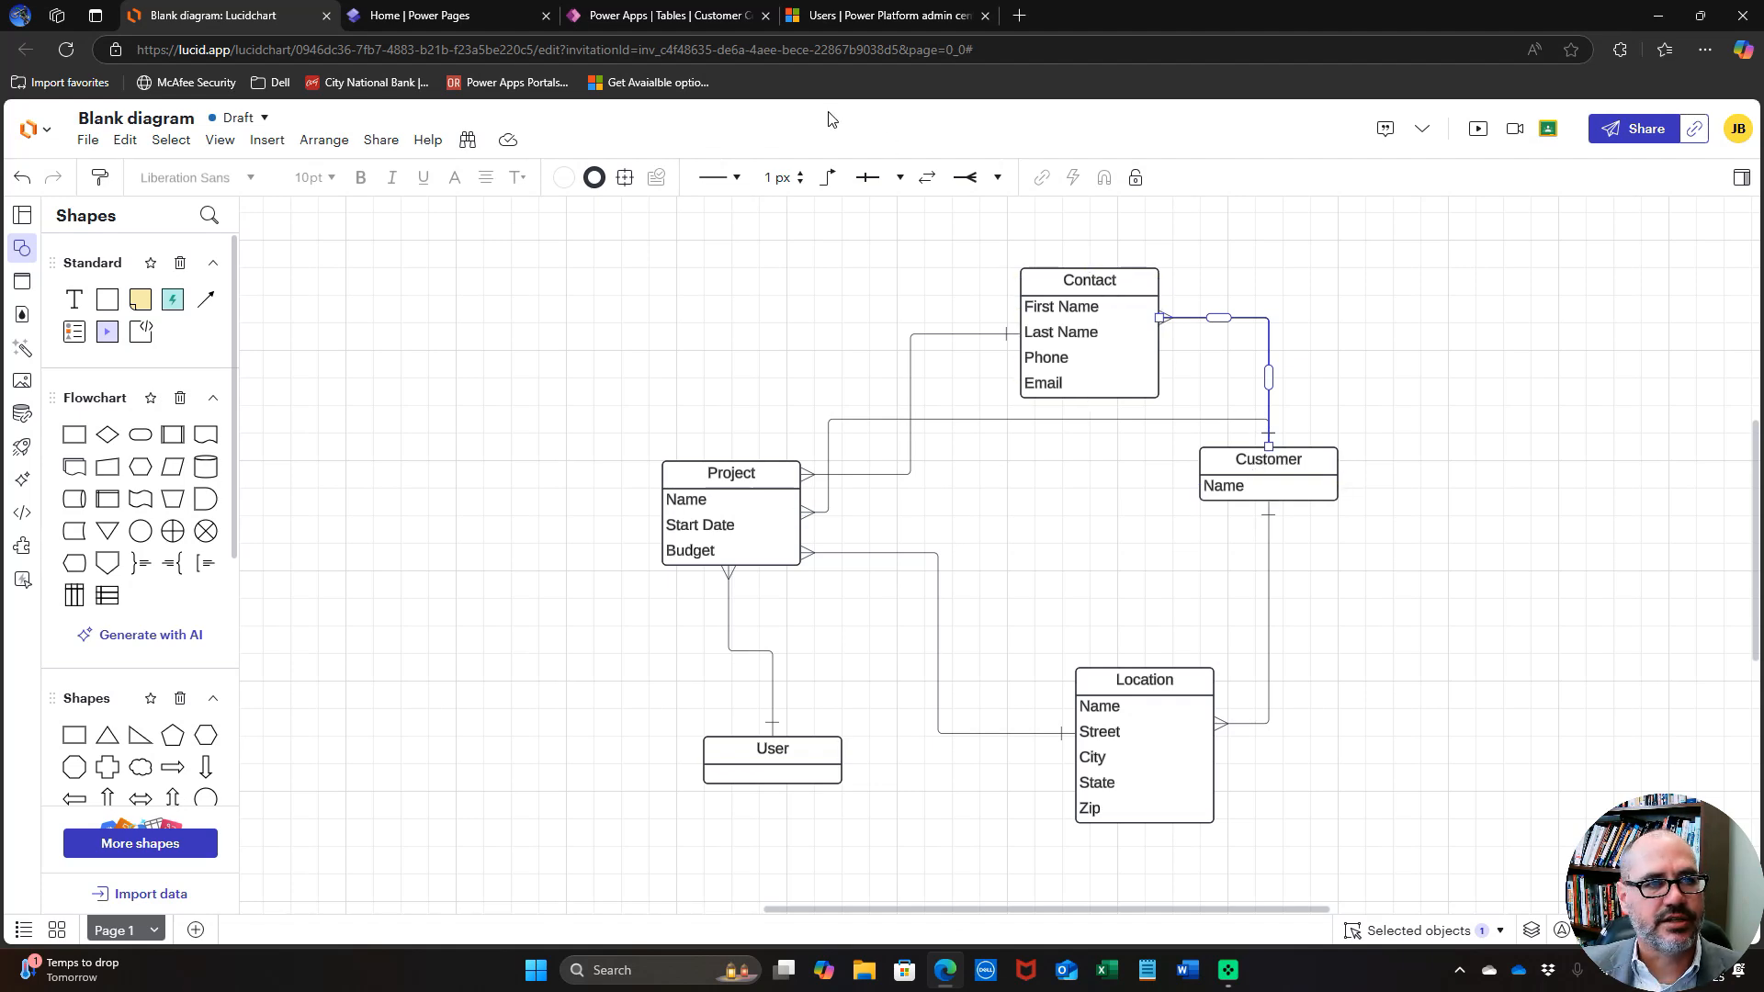
click(671, 15)
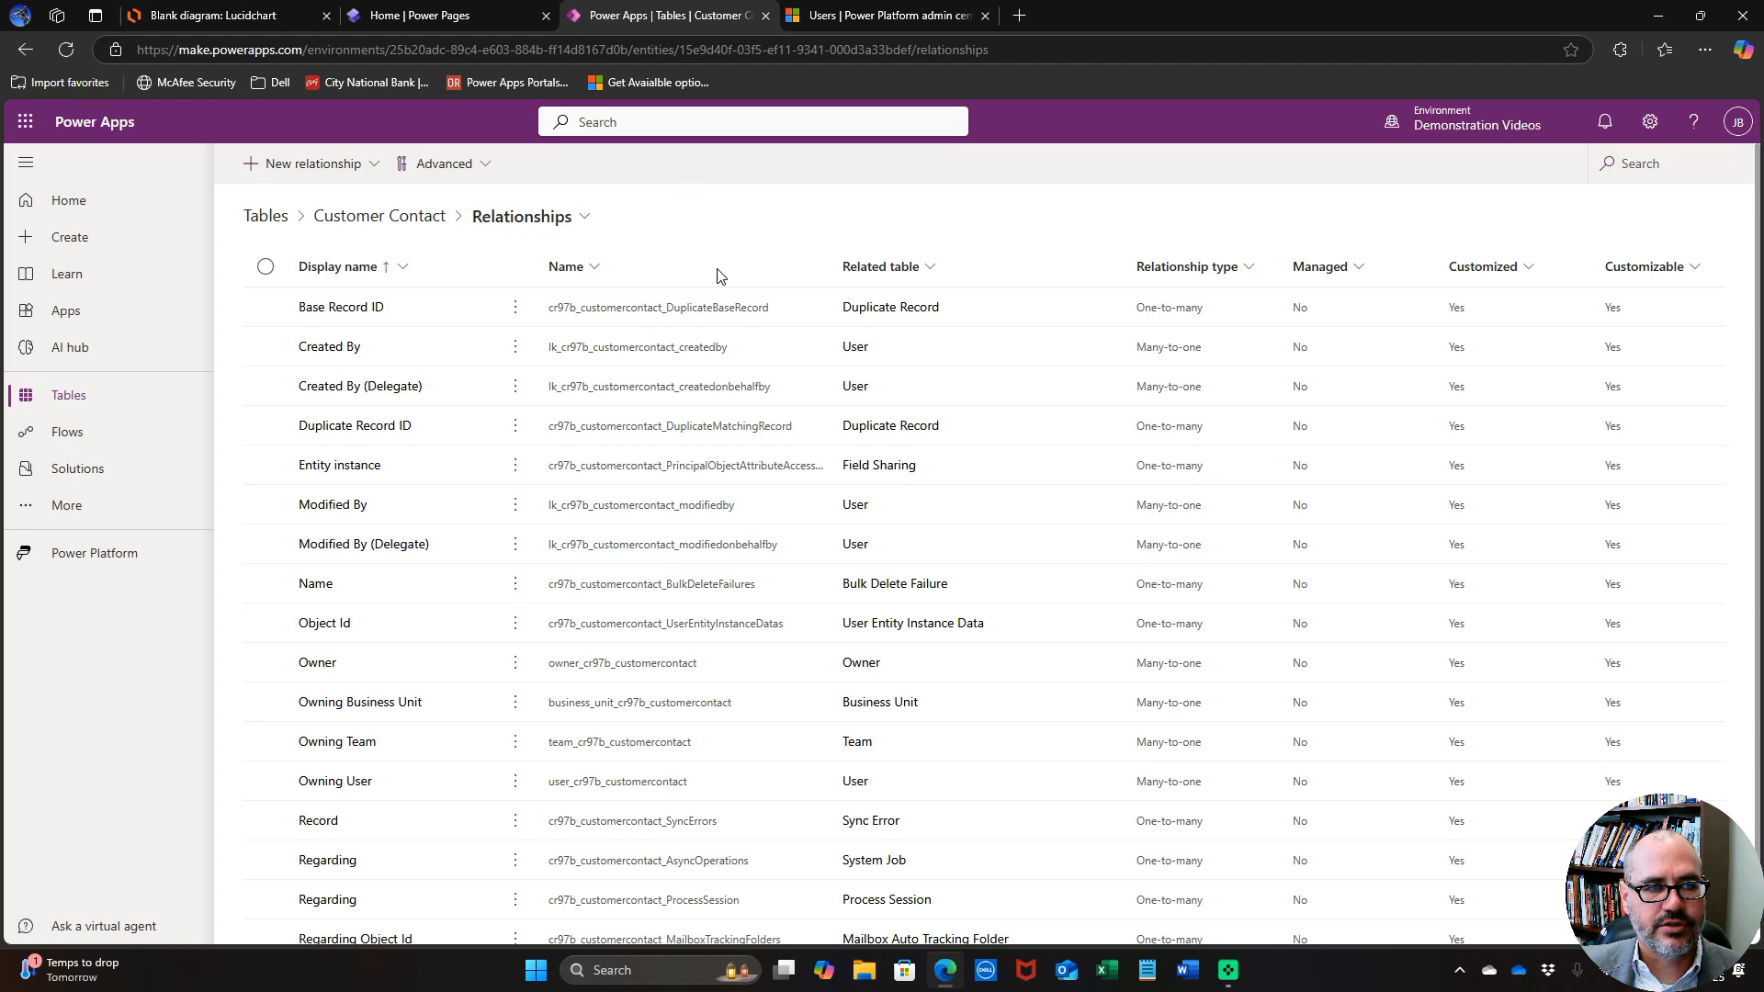
Create a many-to-one relationship from Customer Contact to the Customer table with a Business Required lookup column.
click(355, 166)
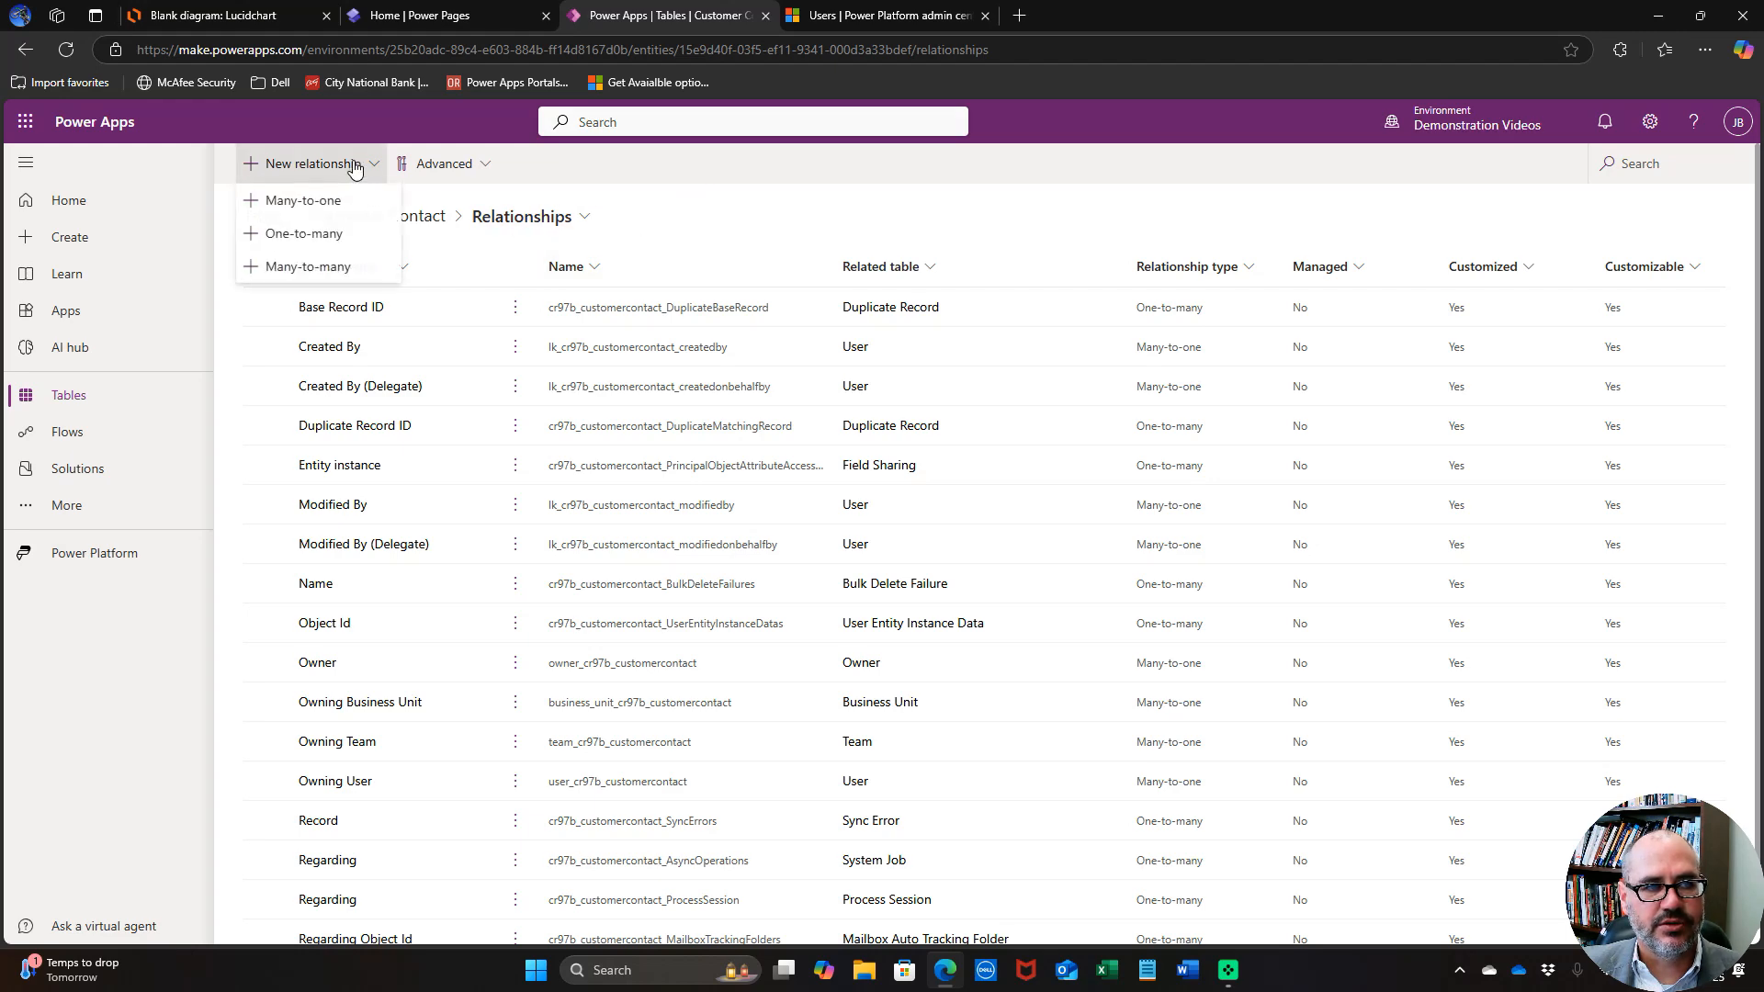
click(309, 203)
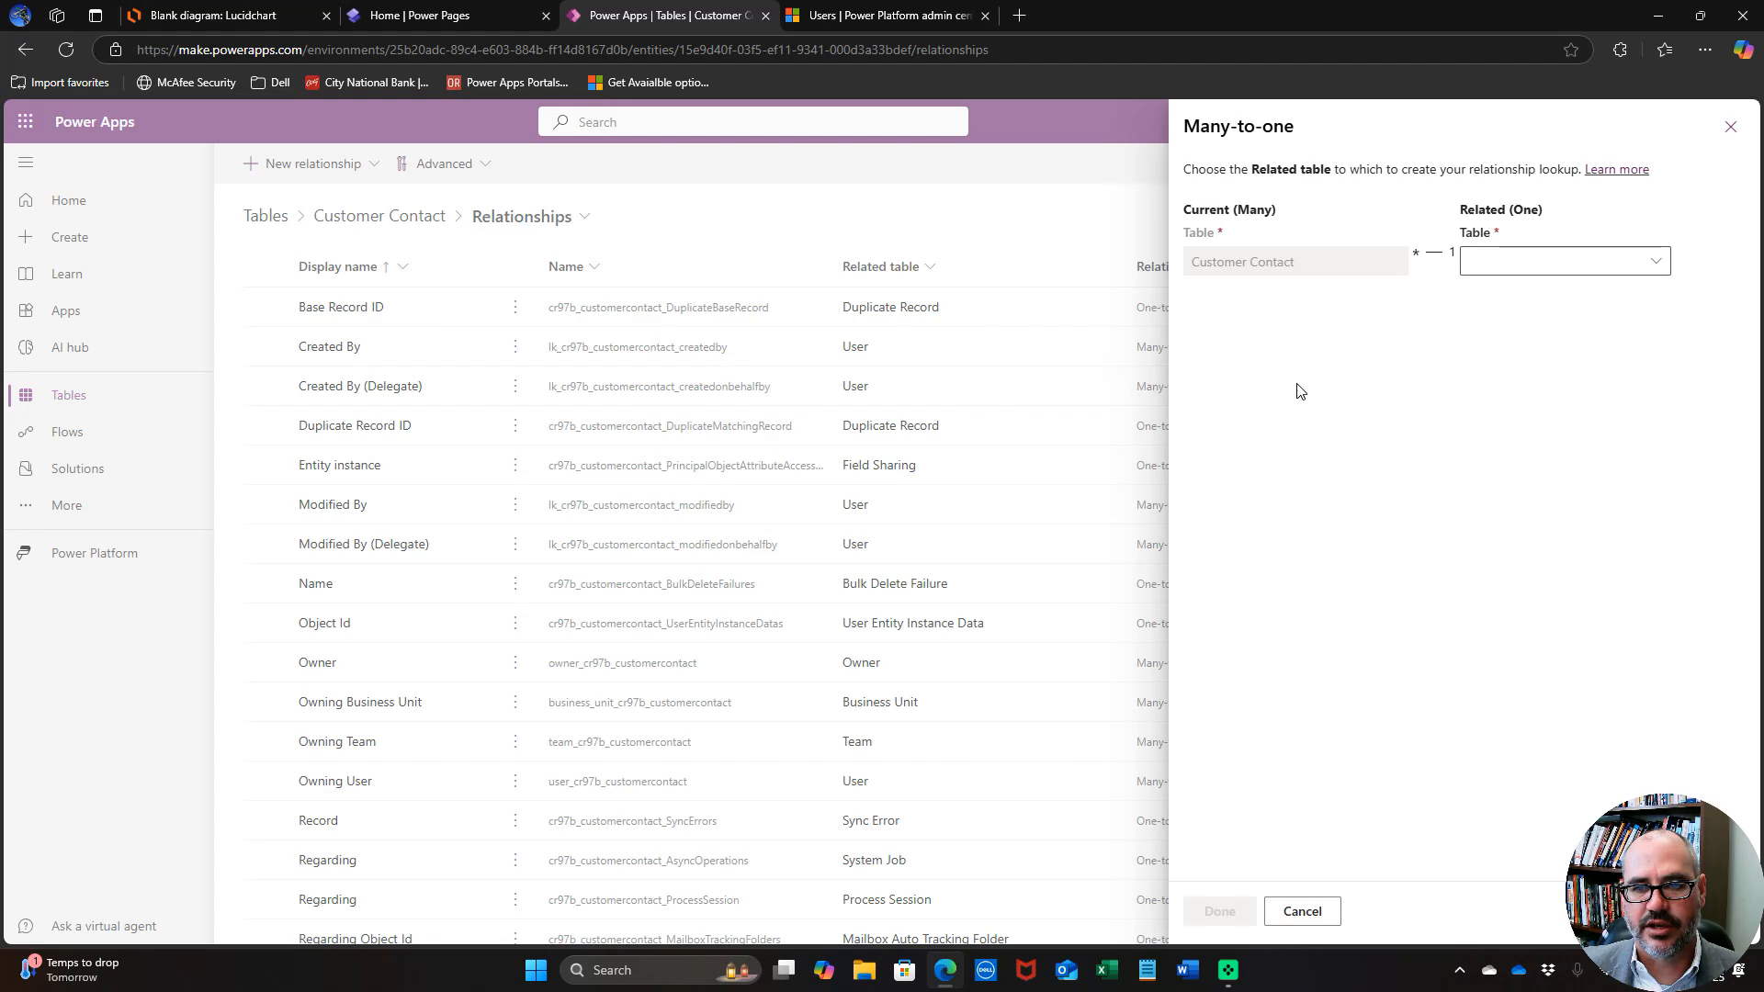
click(1656, 262)
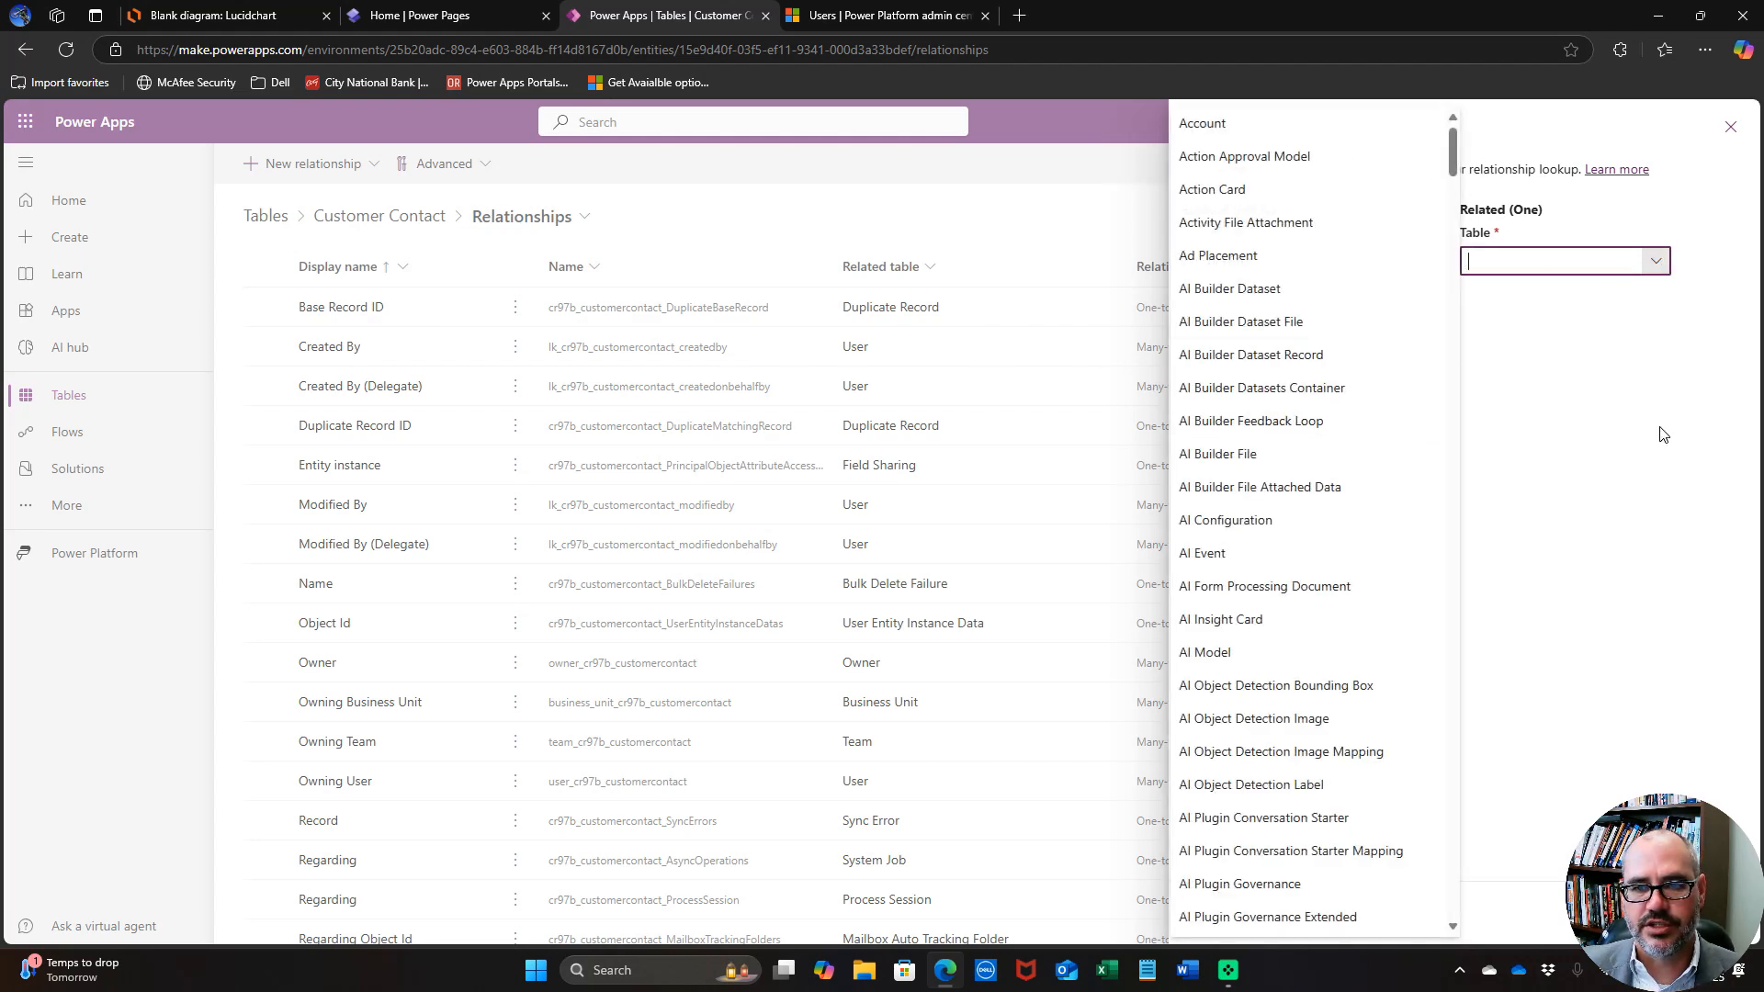
text(custom)
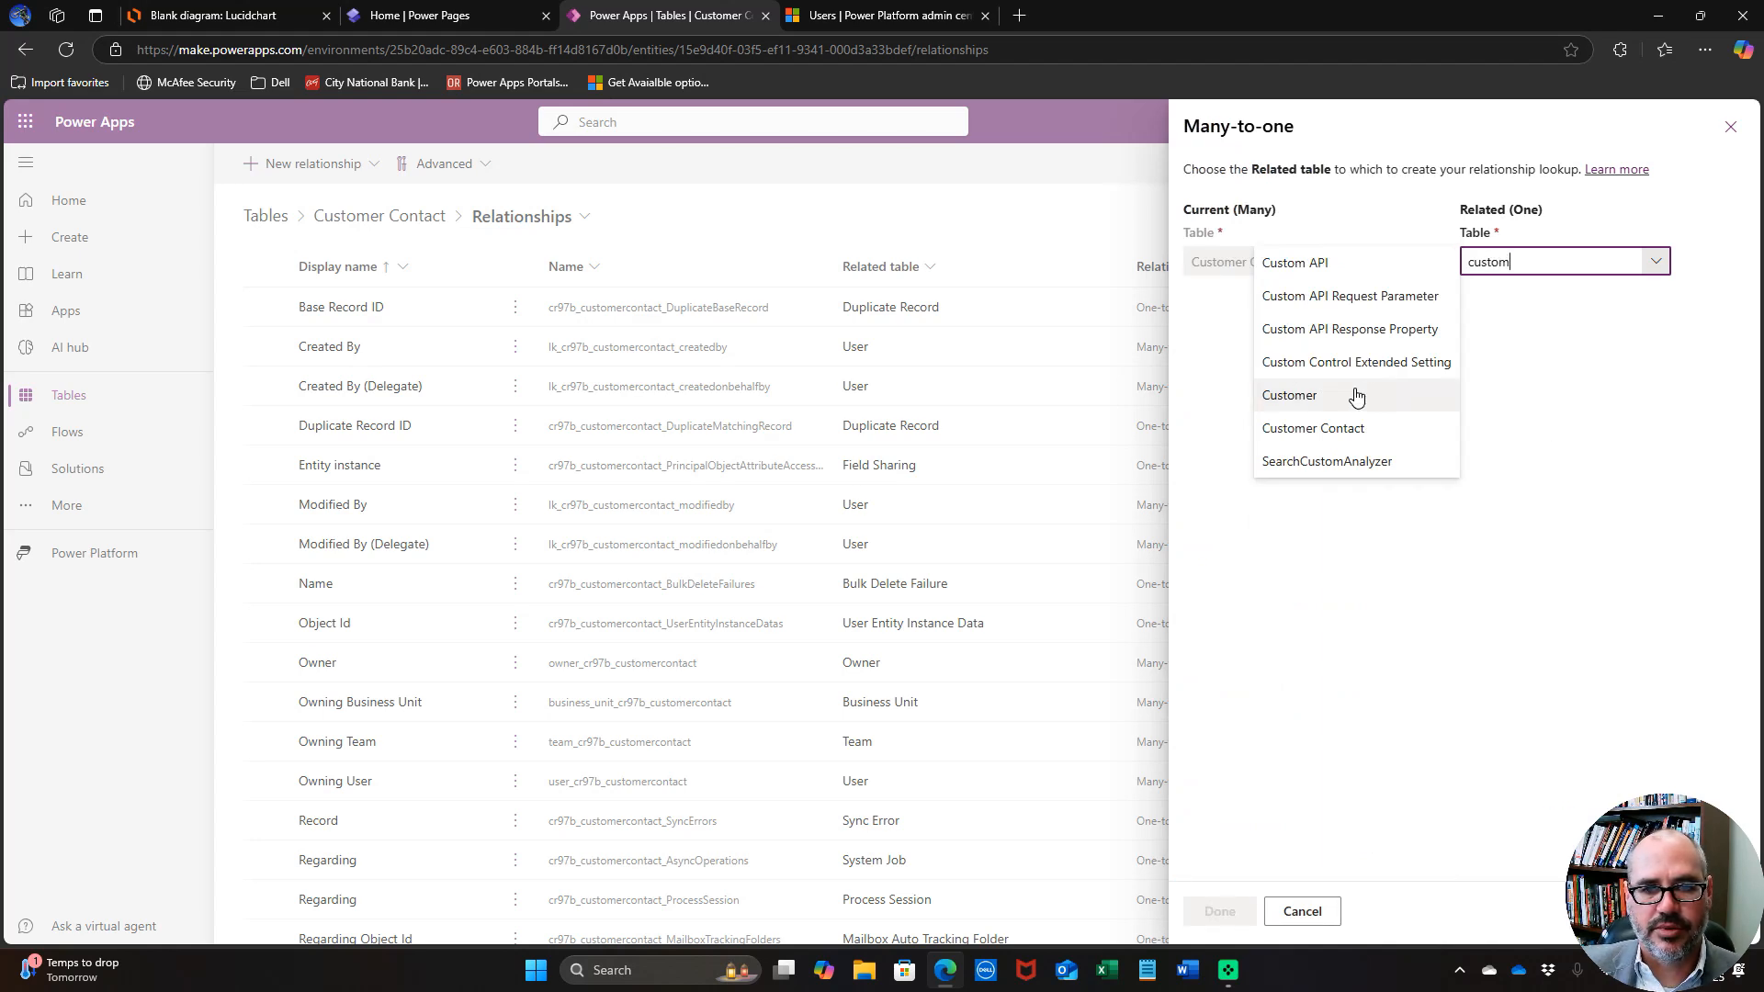
click(1356, 396)
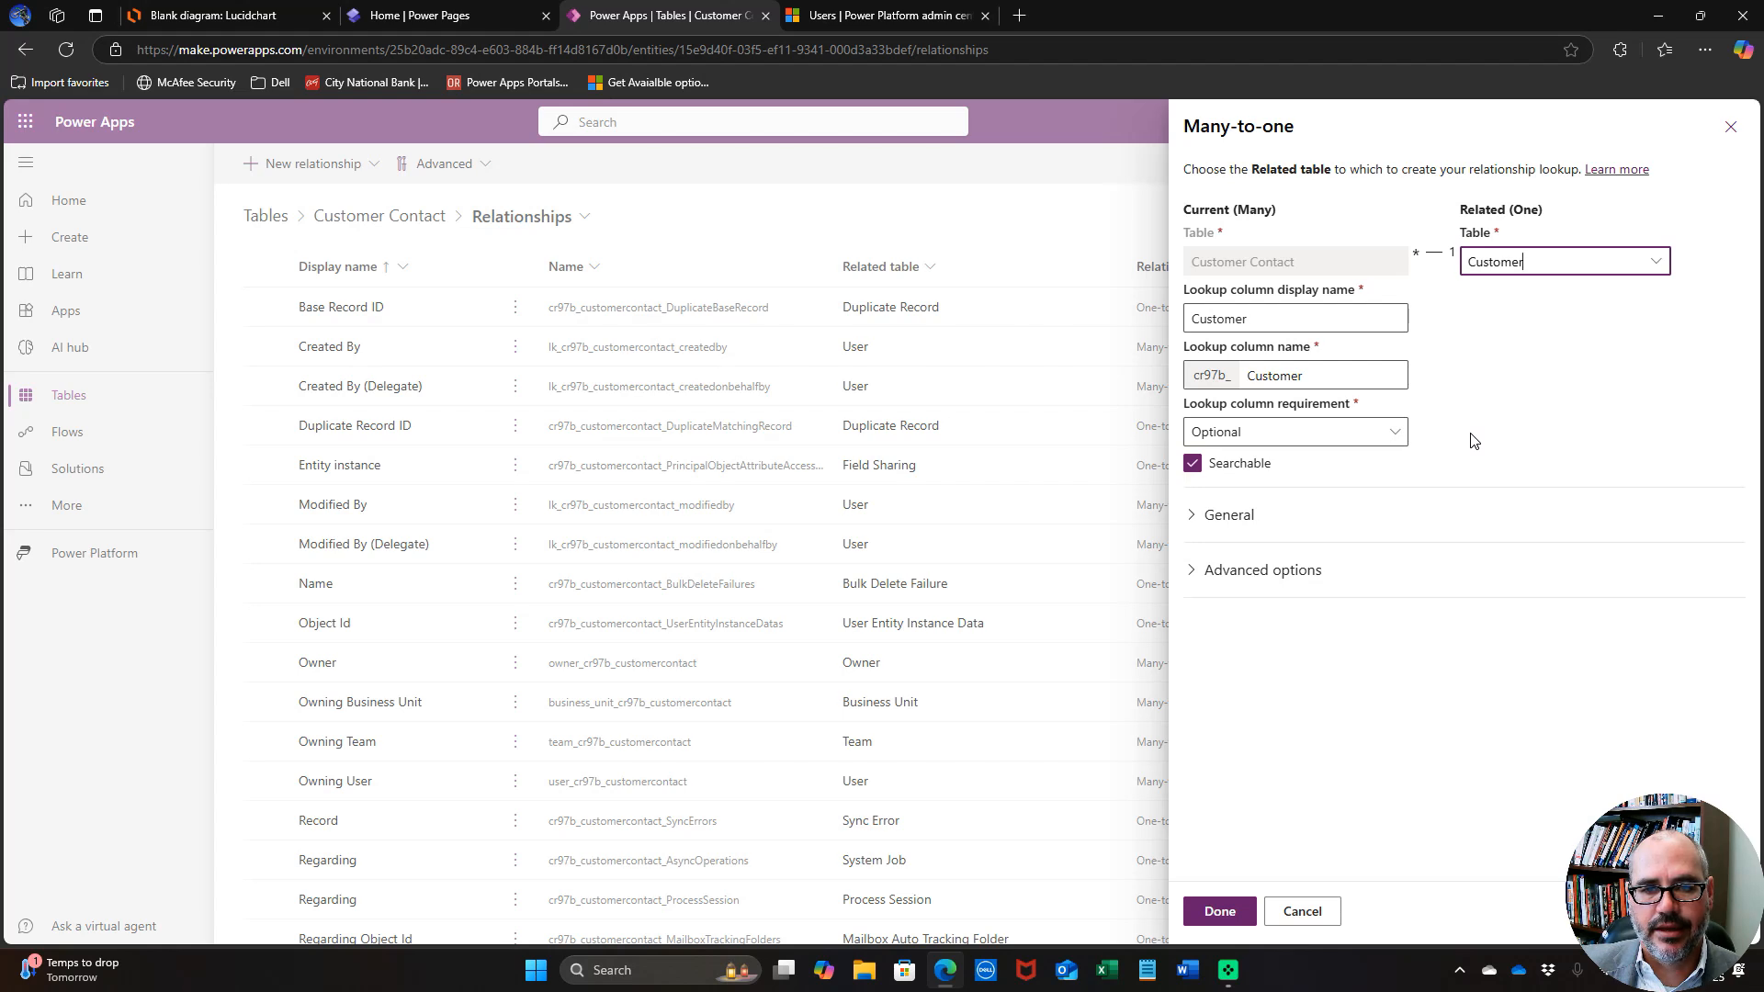
click(1400, 444)
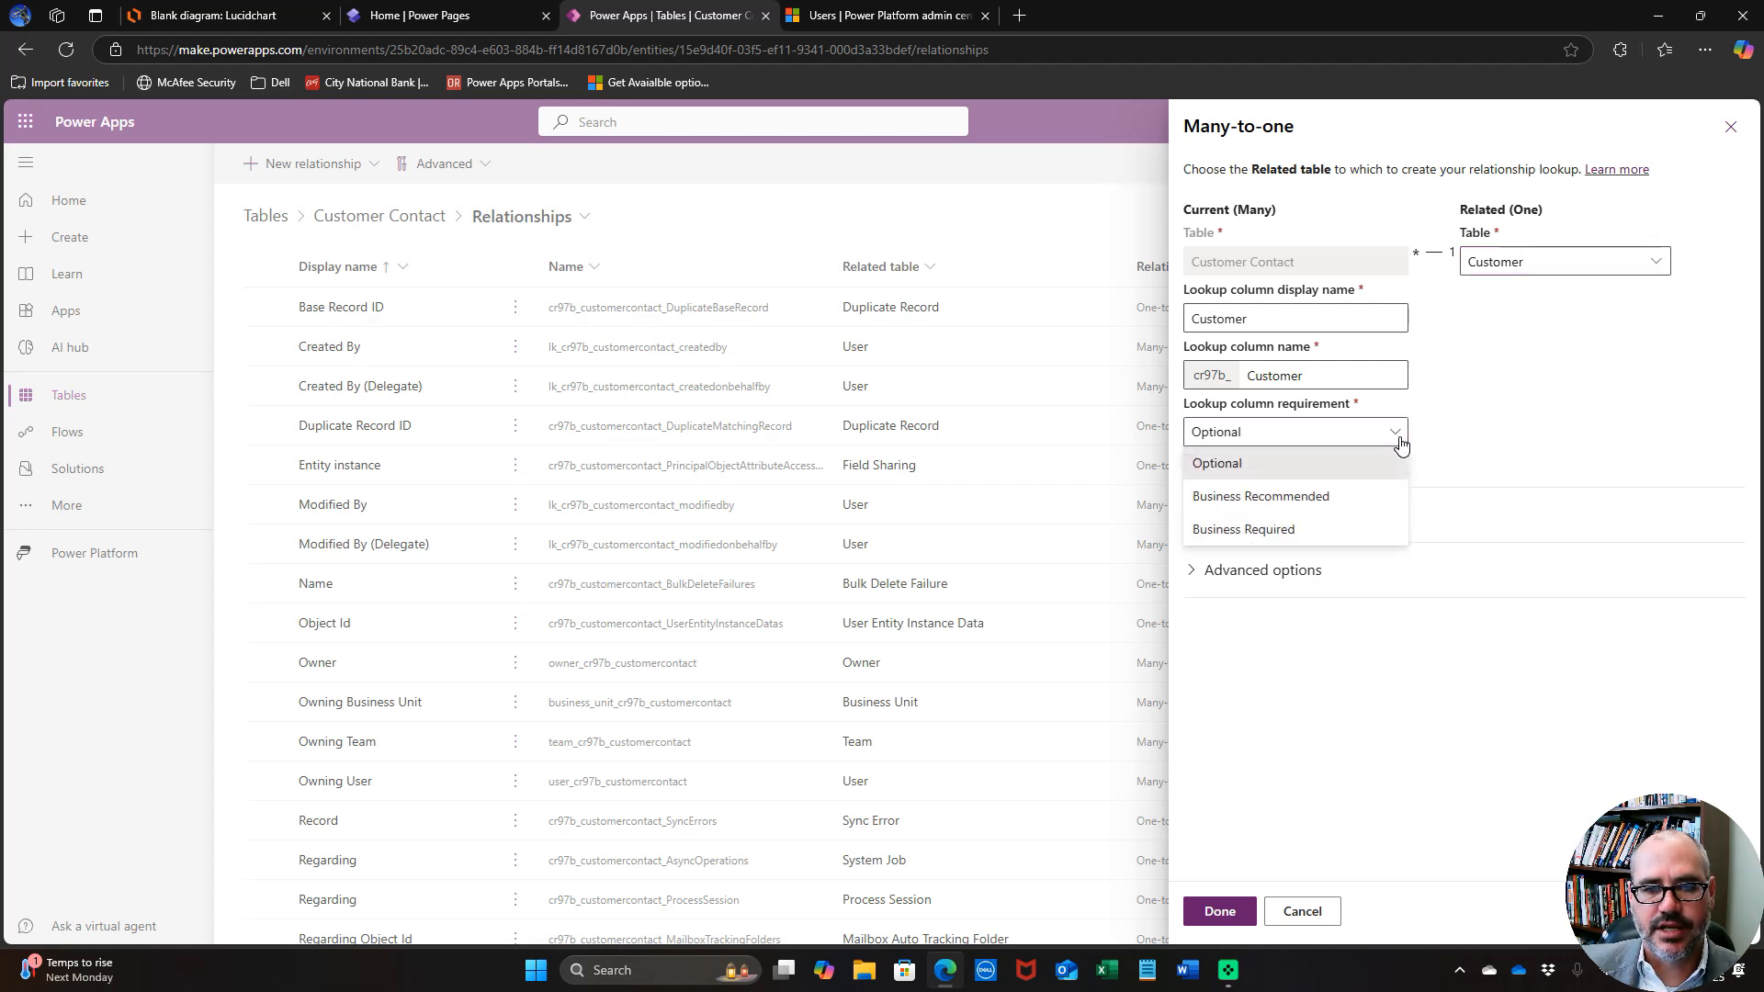
click(1320, 527)
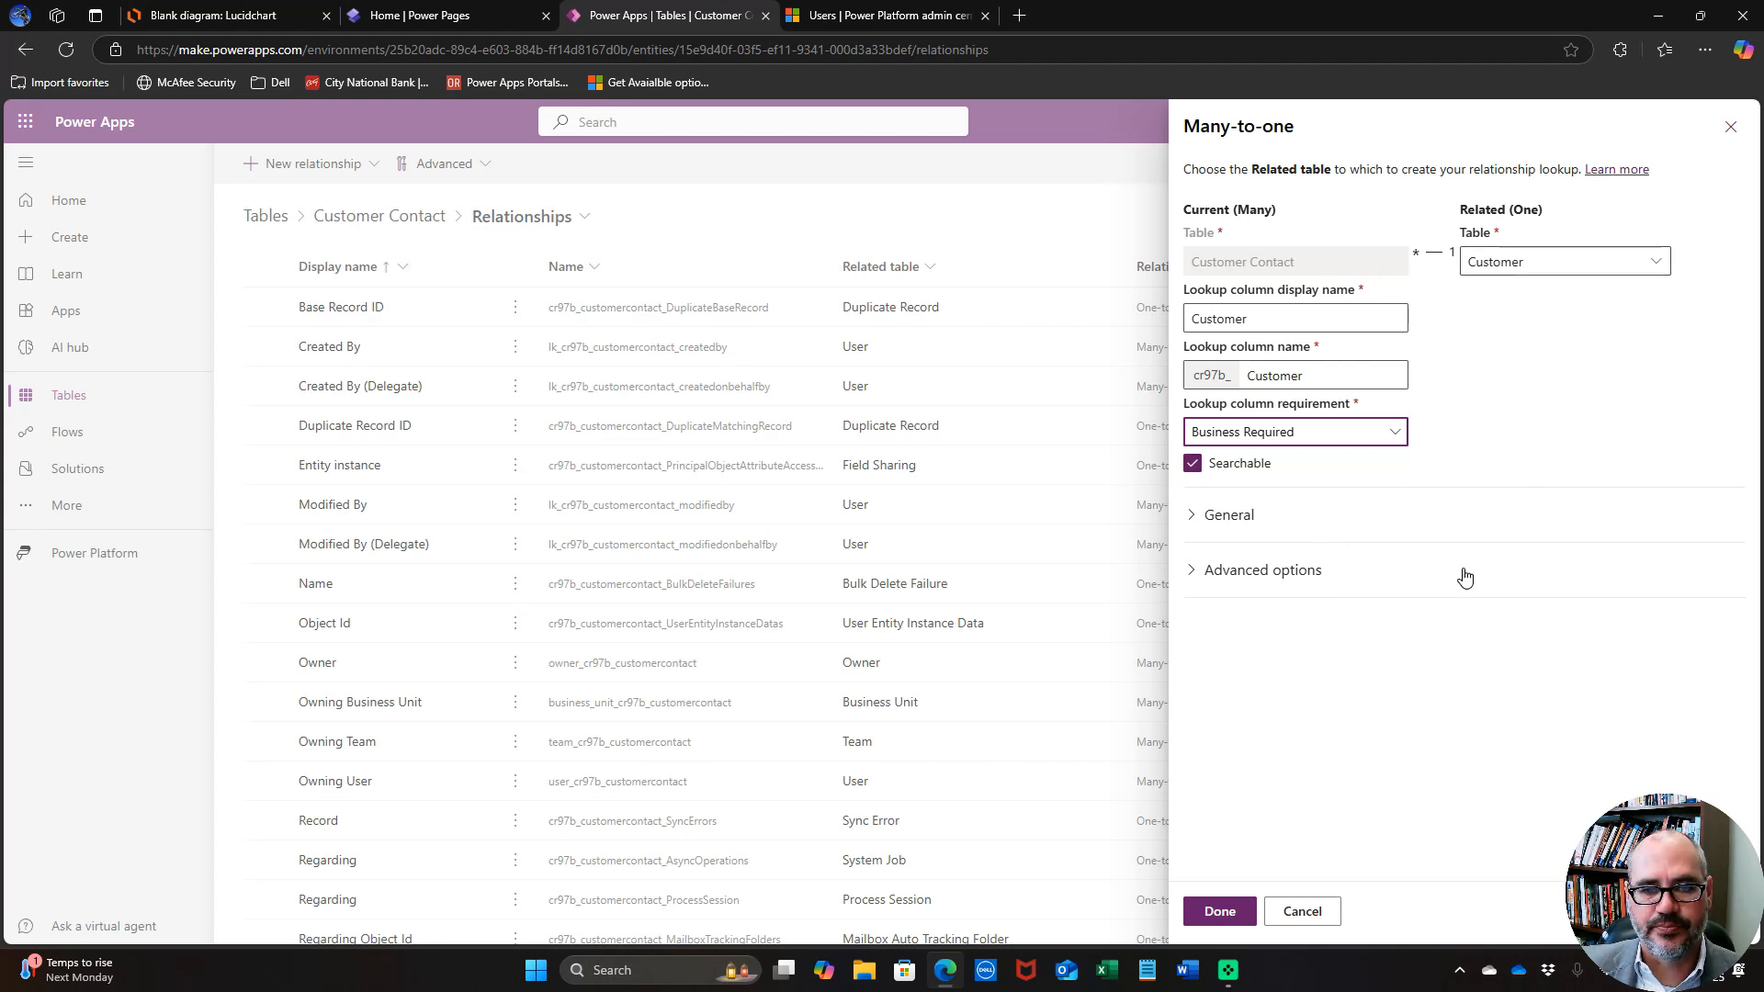
click(1239, 913)
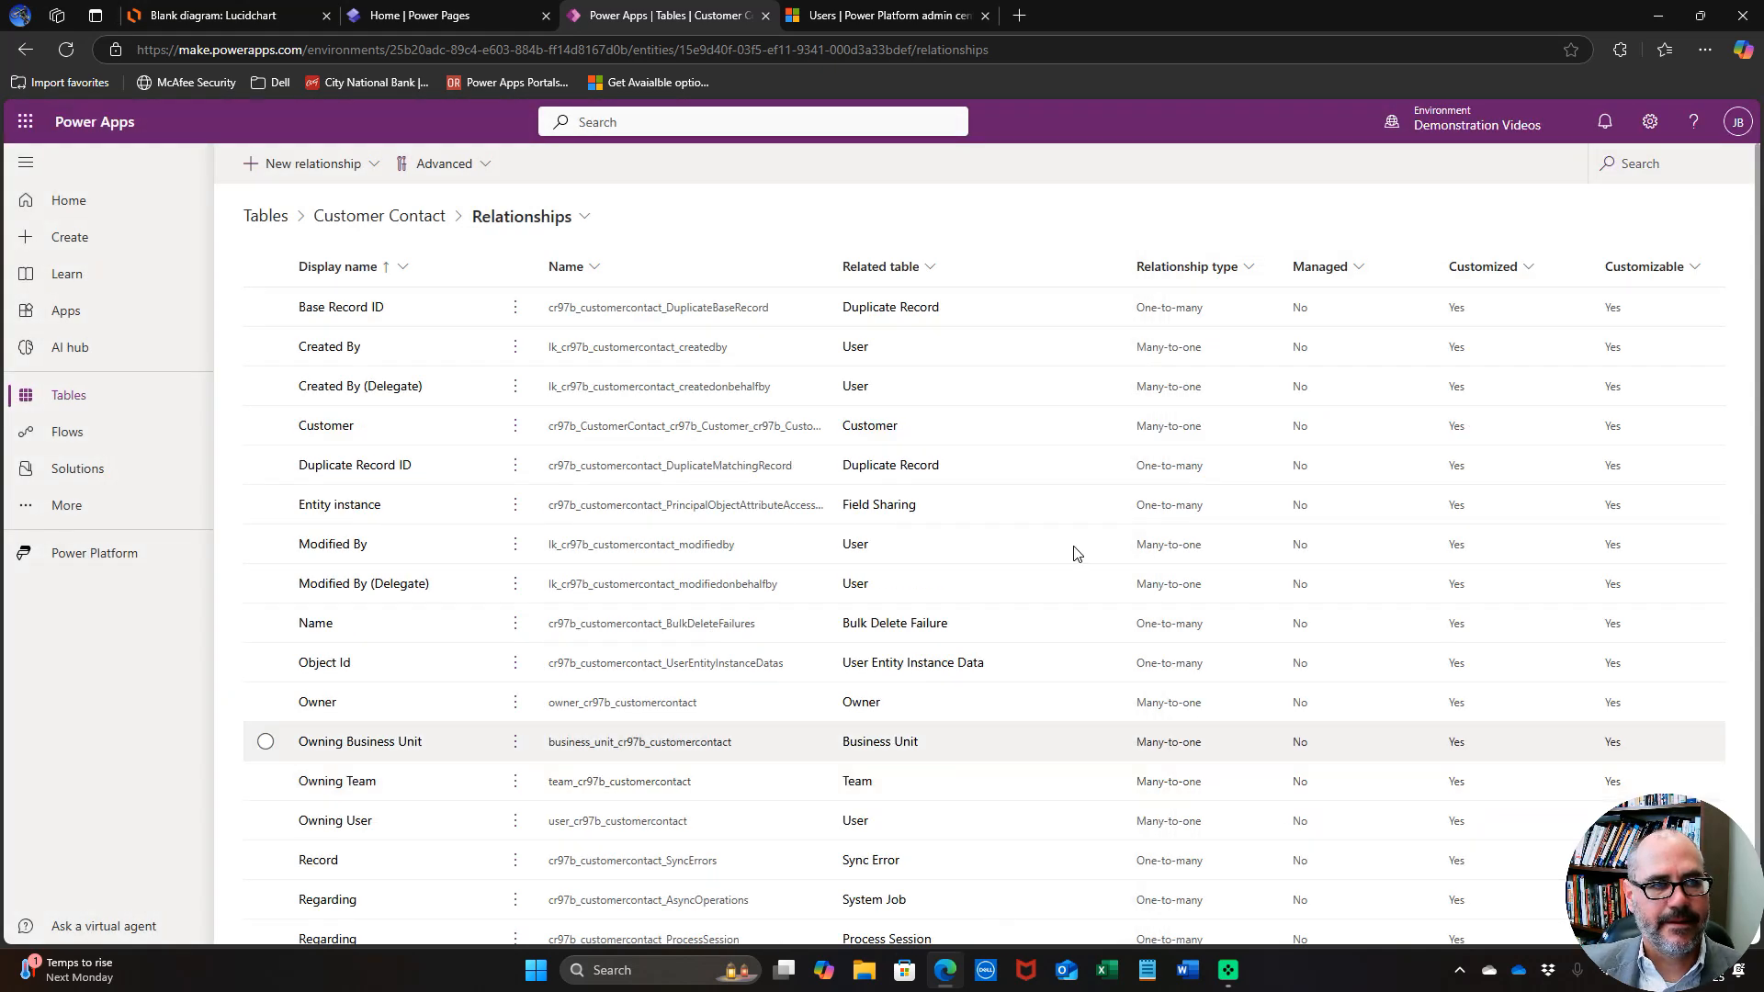
Check the Lucidchart diagram, return to Power Apps and start a new blank table named Location.
click(231, 17)
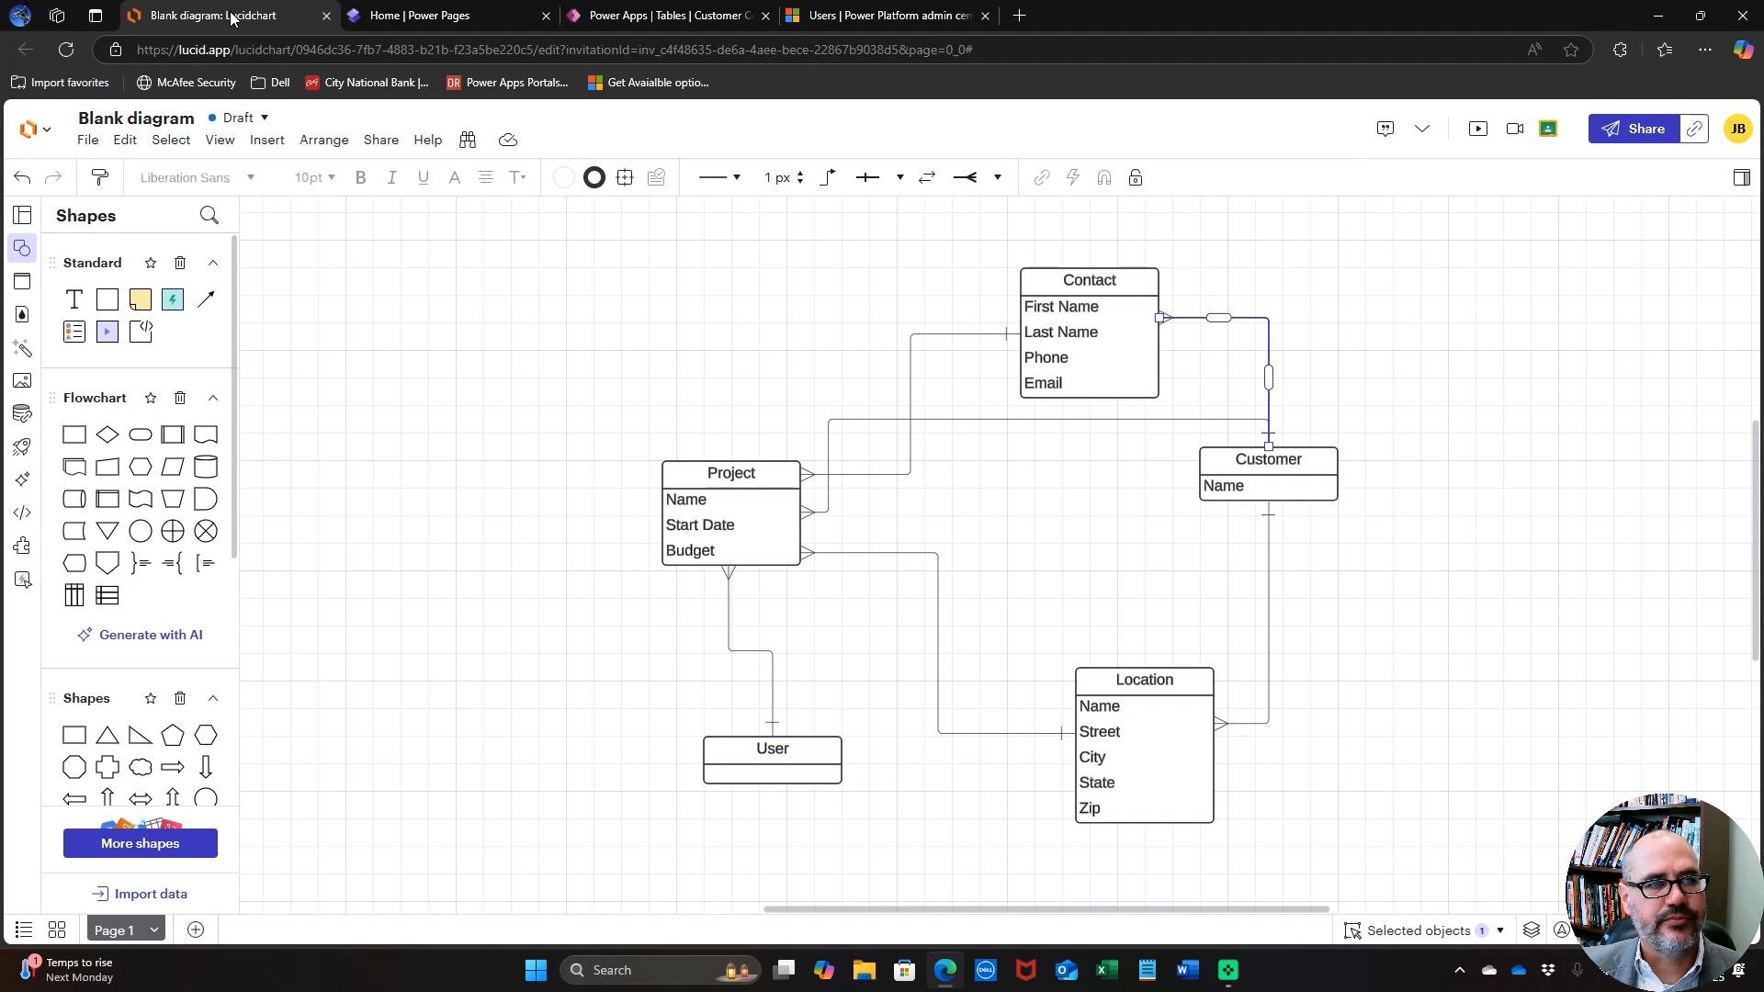
click(639, 15)
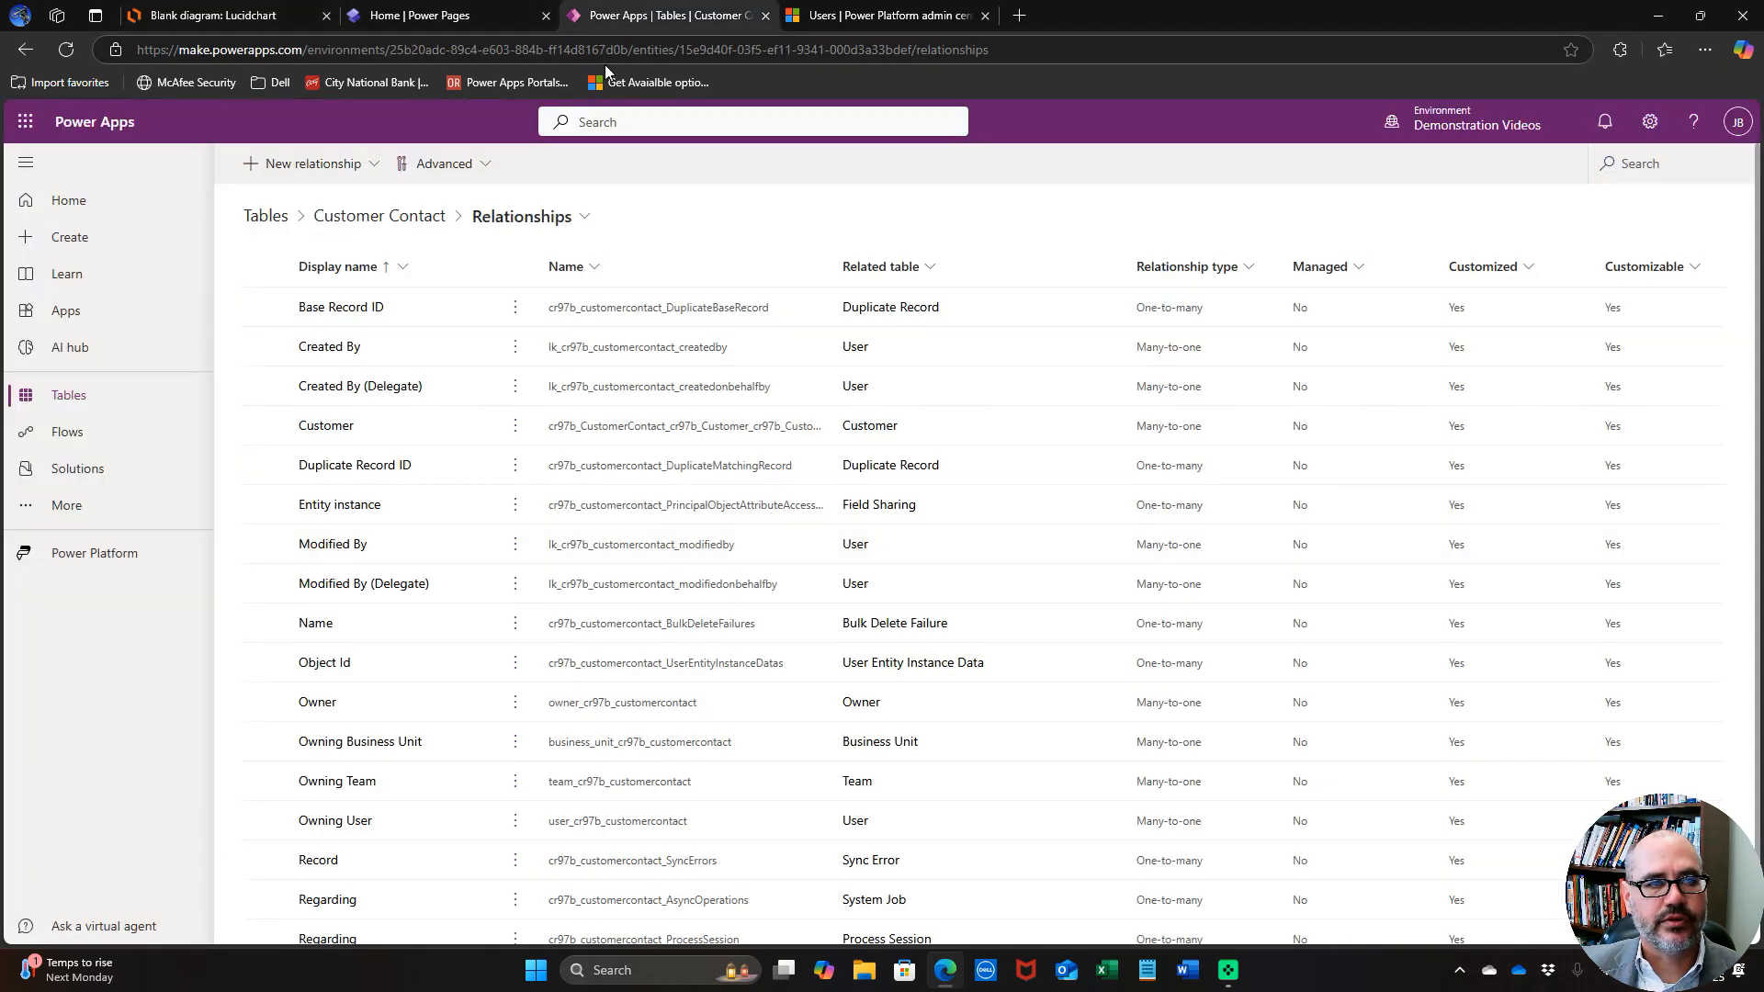
click(263, 217)
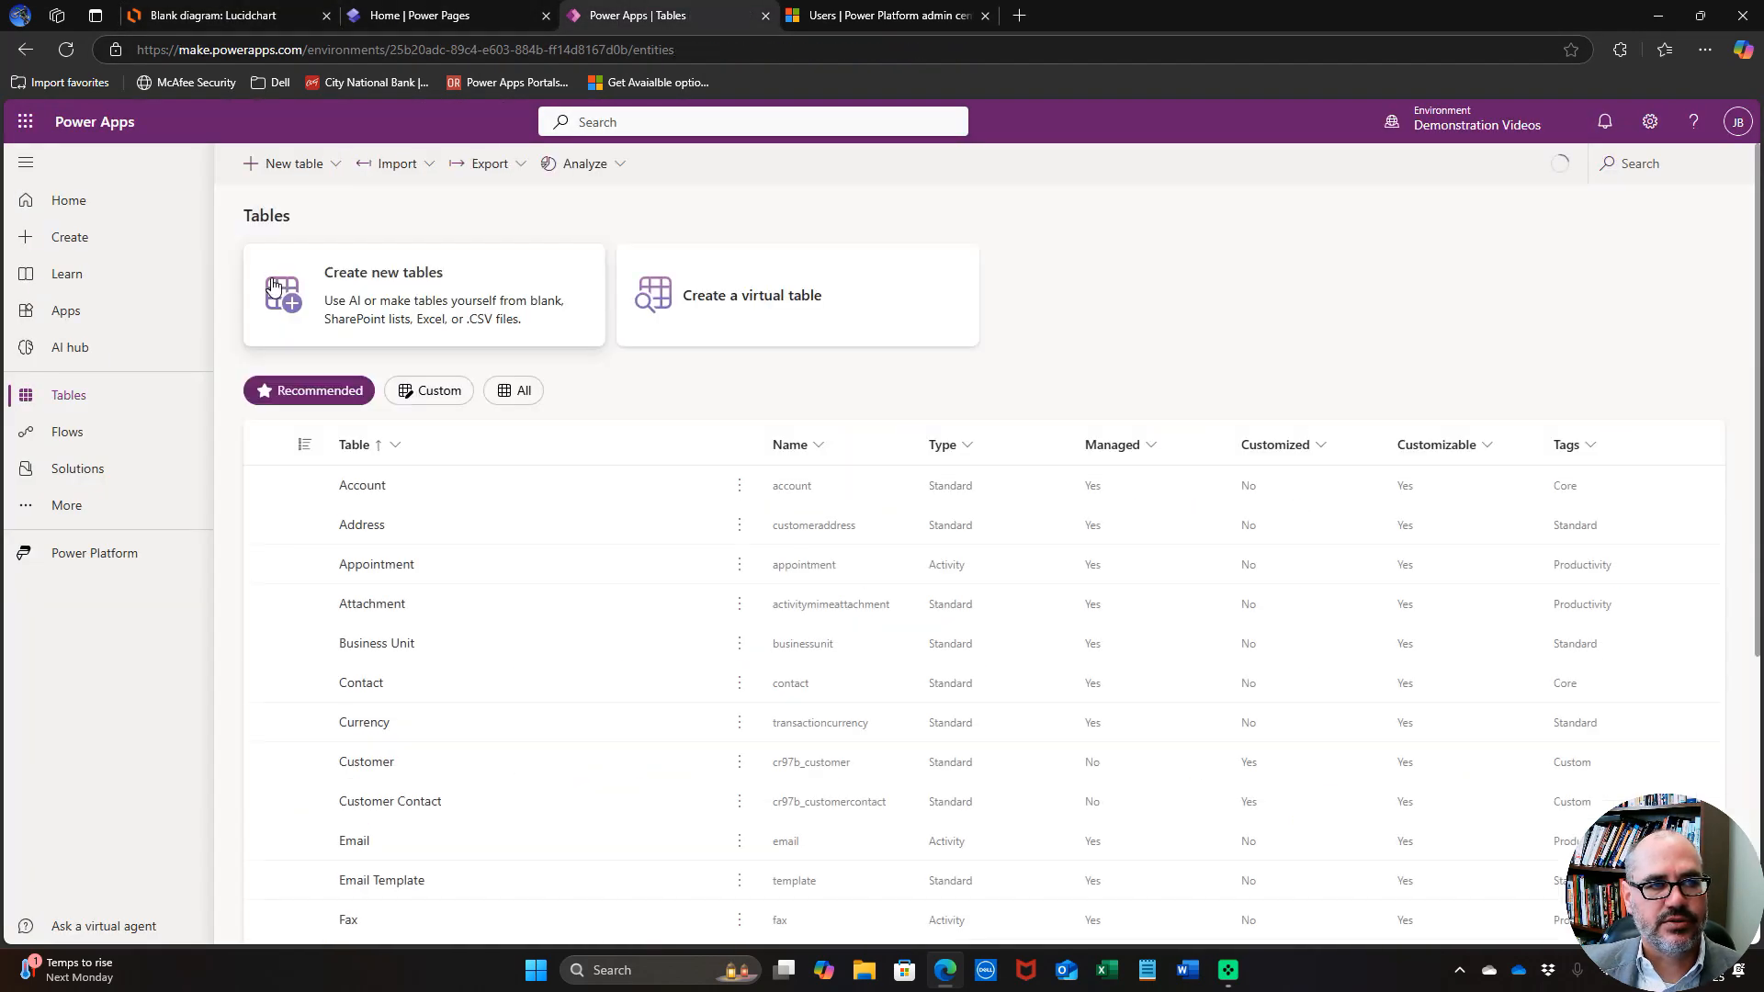
click(287, 170)
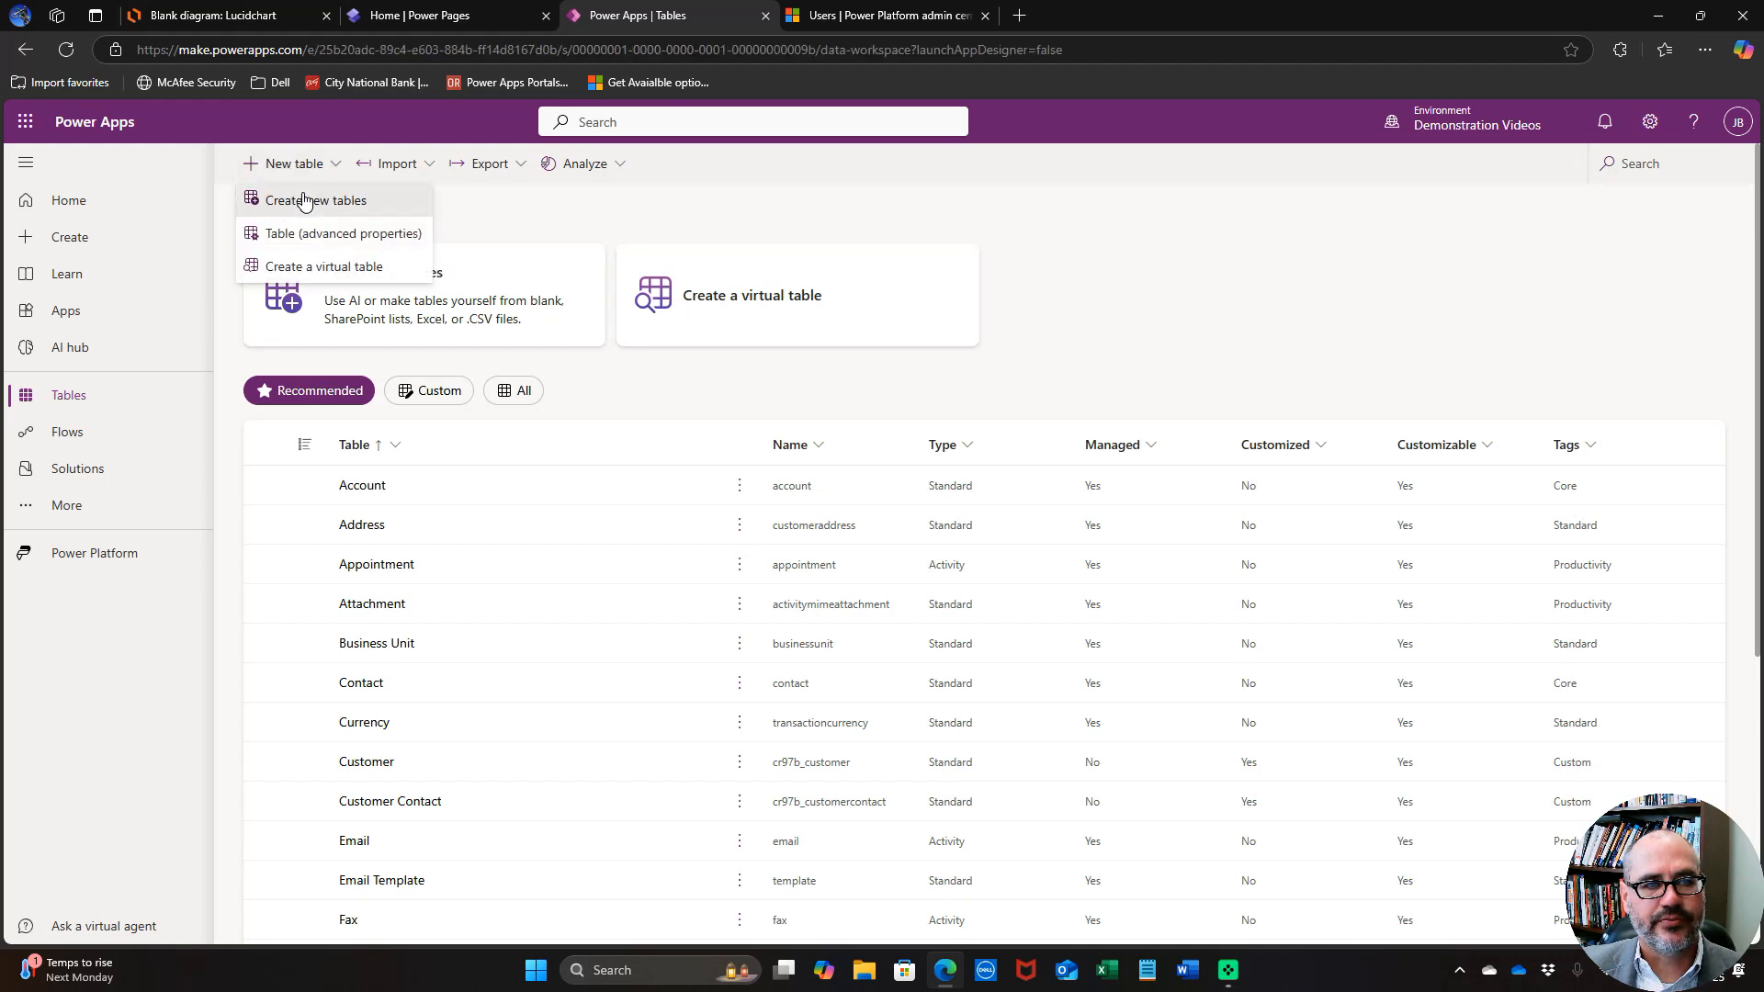
click(306, 202)
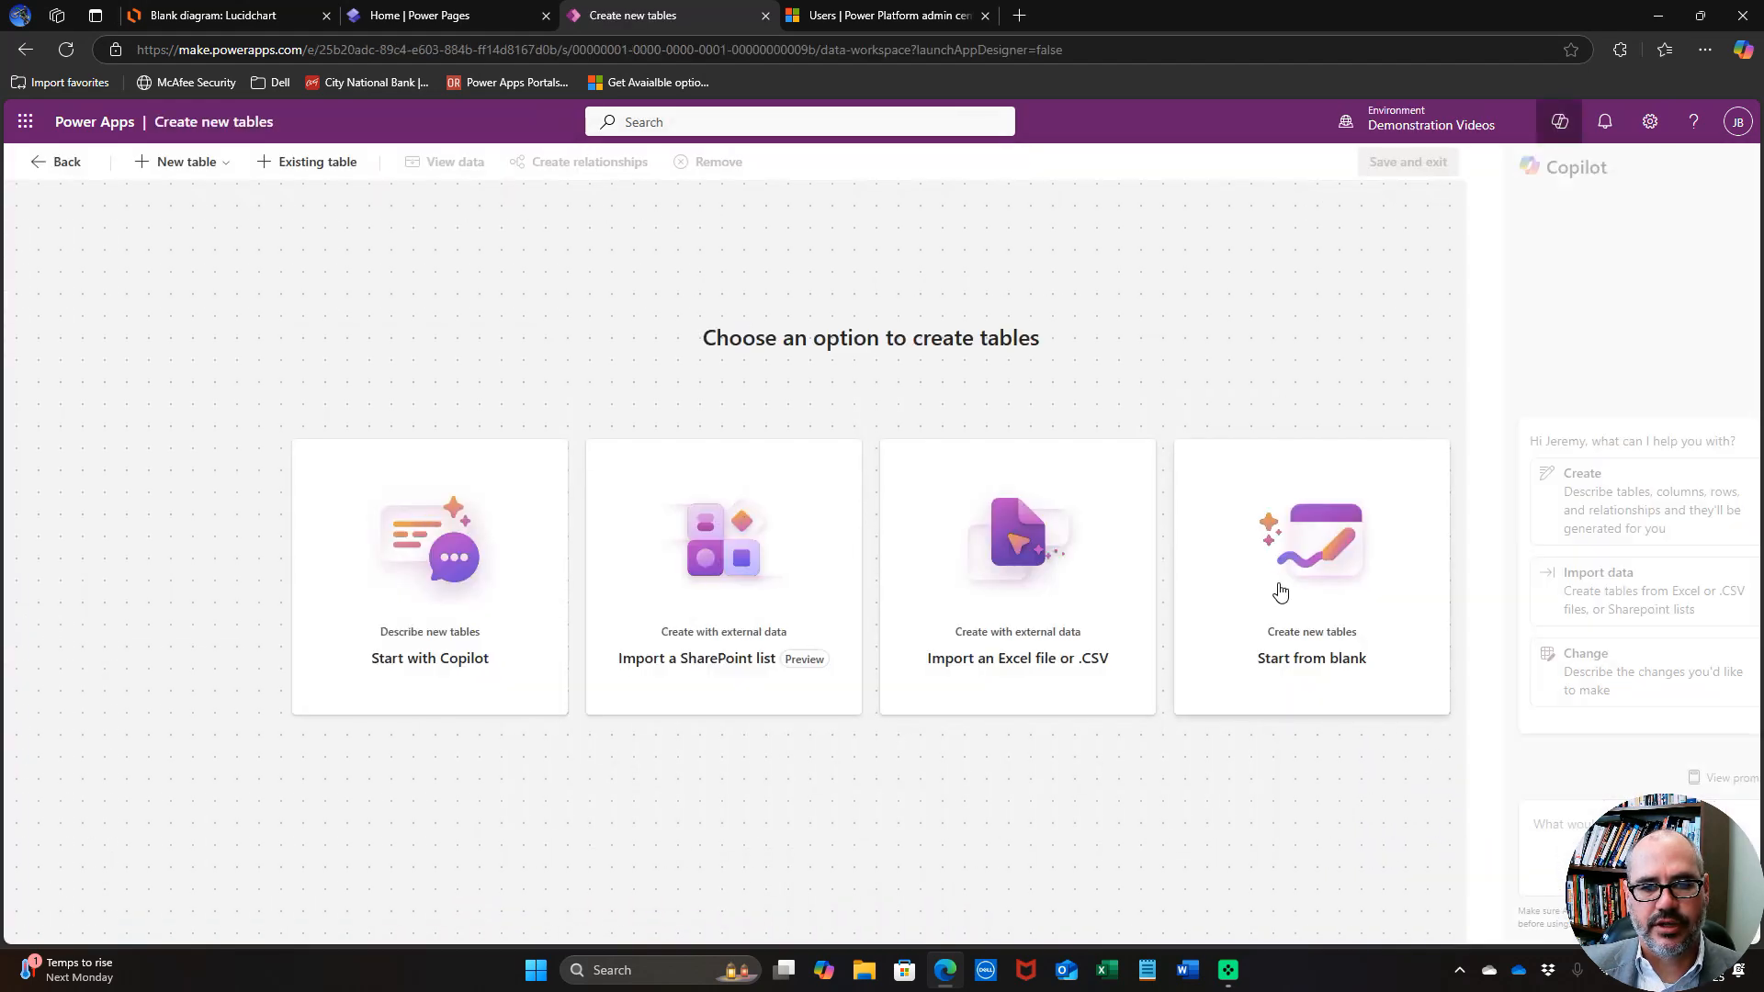
click(1278, 578)
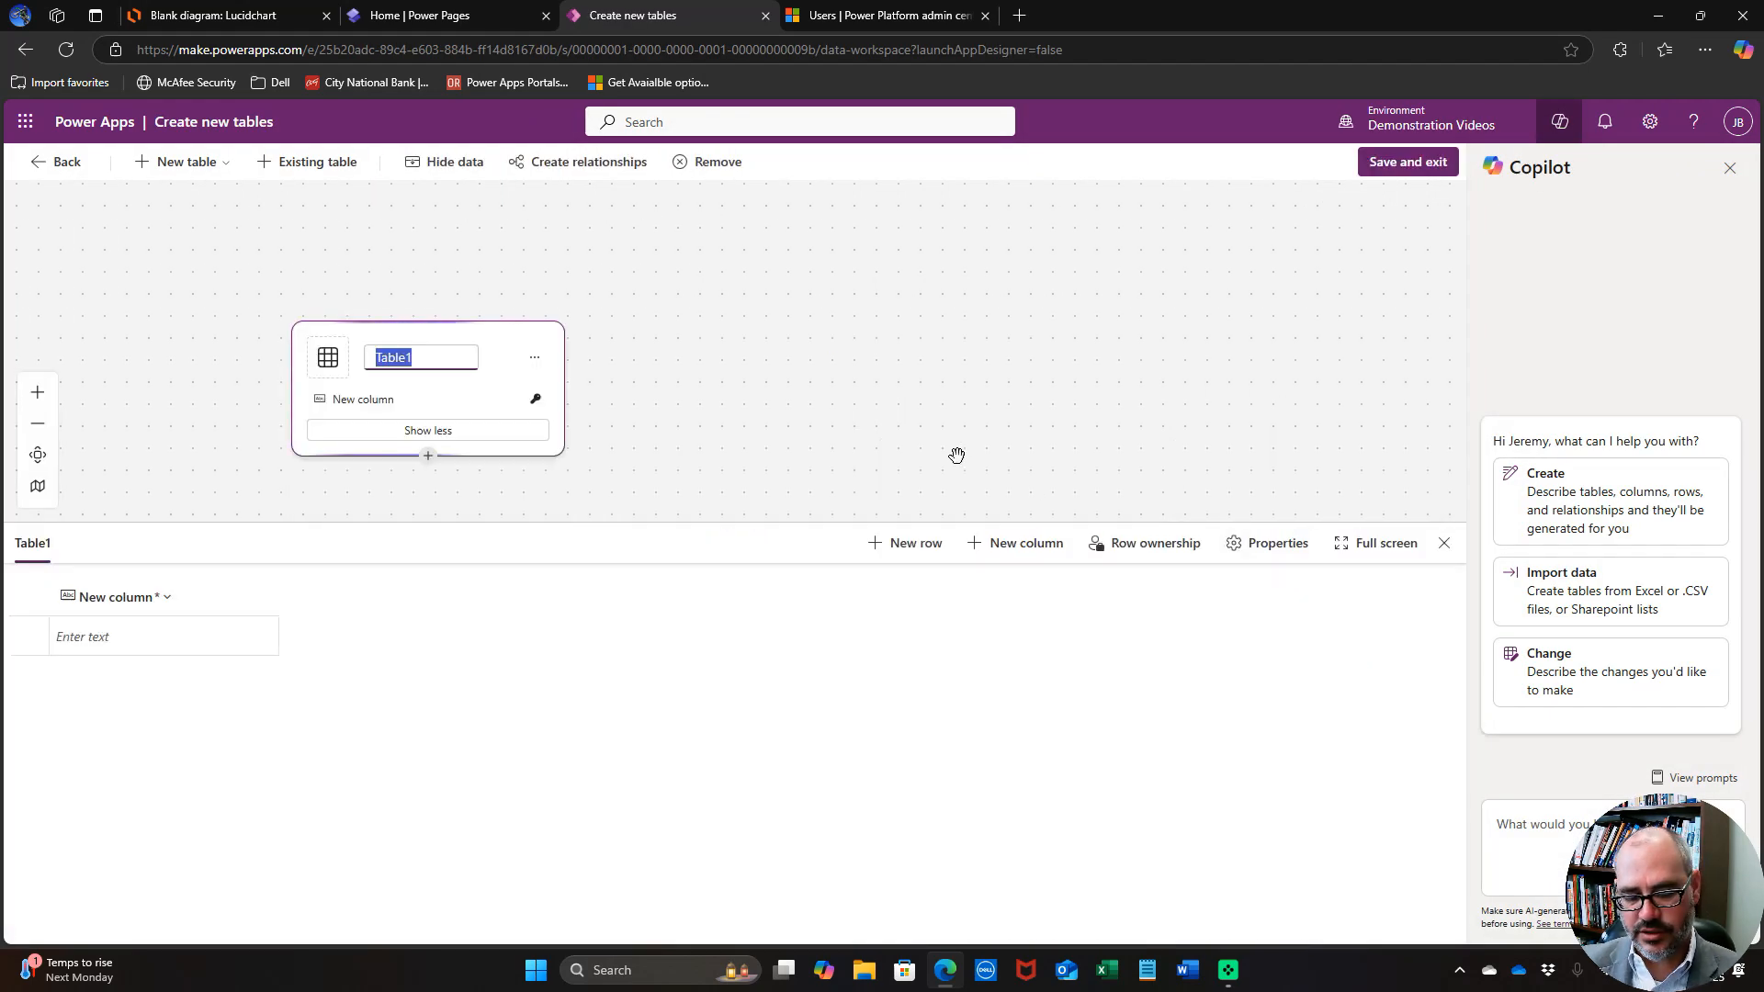
text(Location)
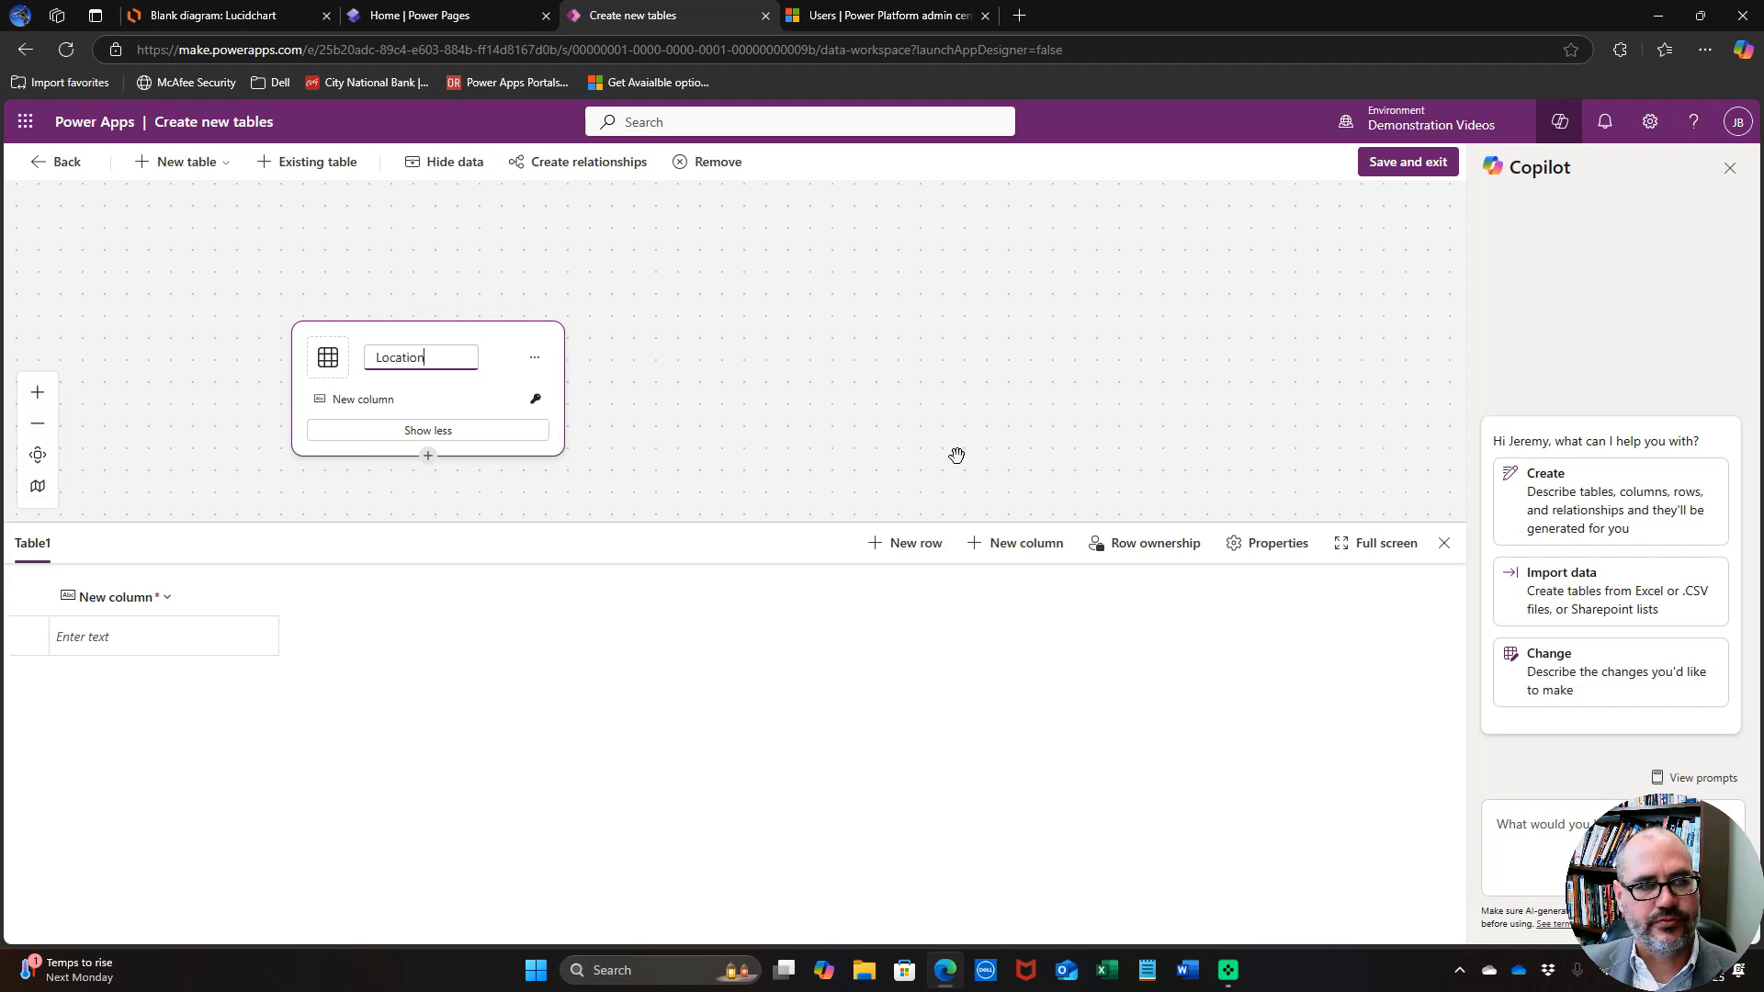
Rename the Location table's primary column to Name, keep it required, and save the new table.
click(165, 602)
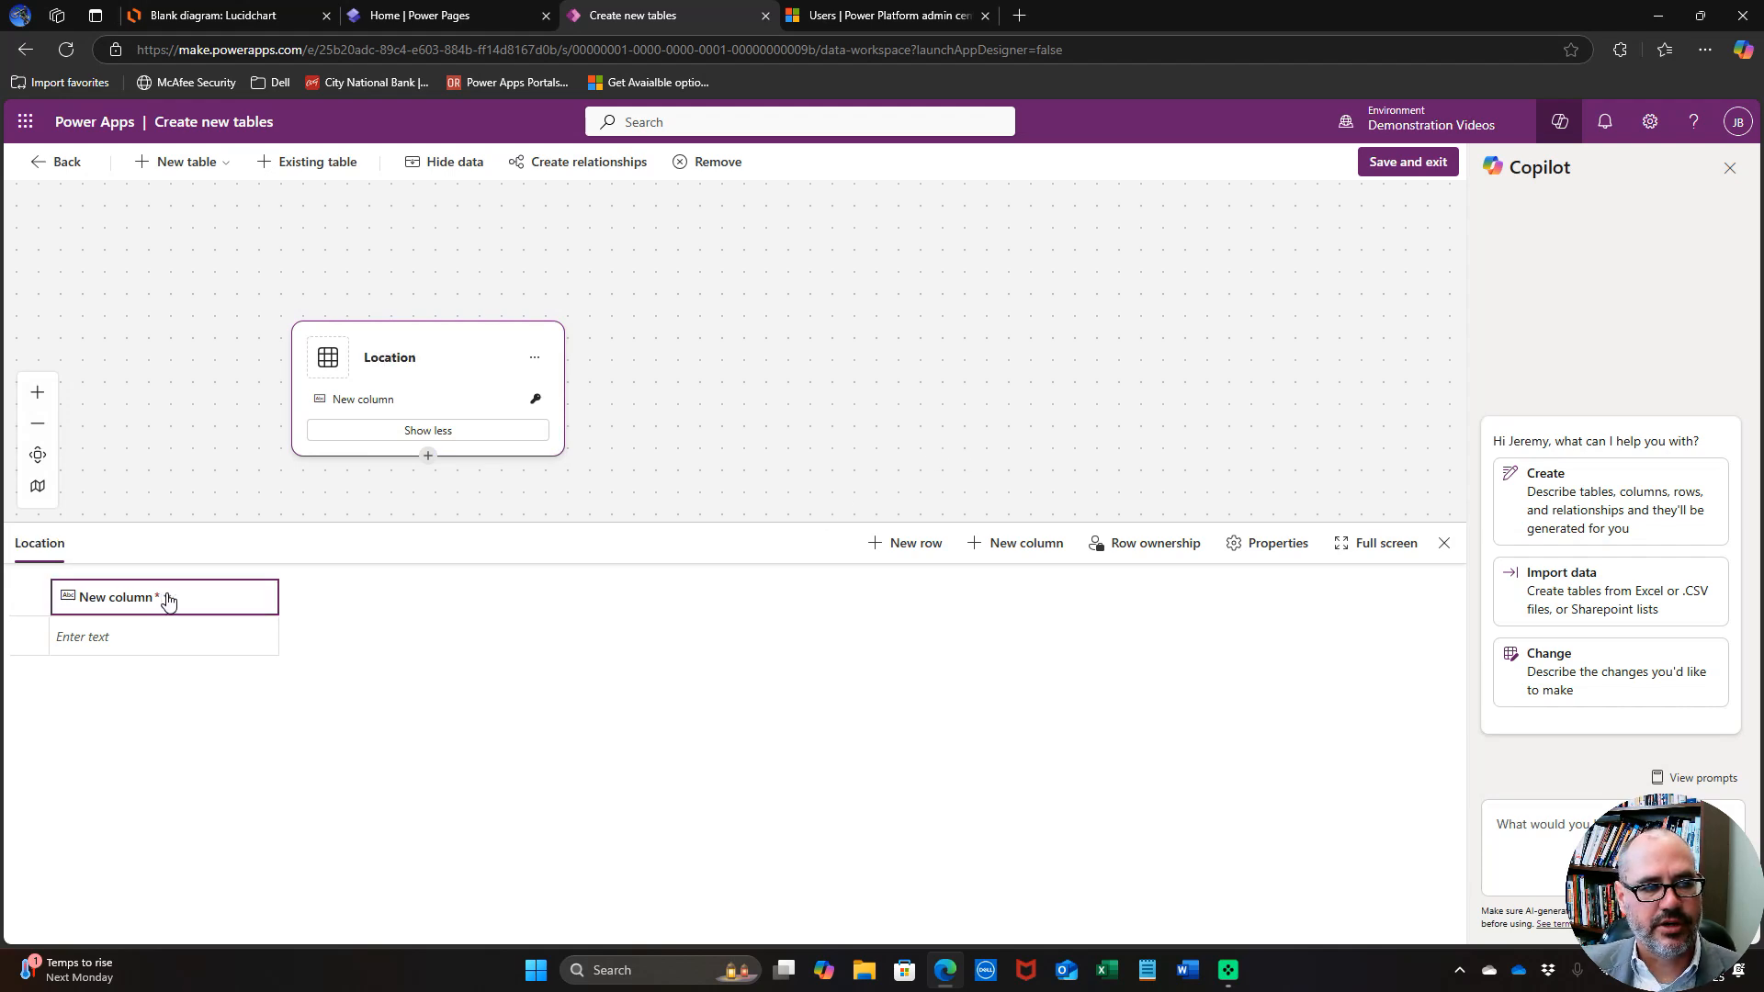
click(166, 599)
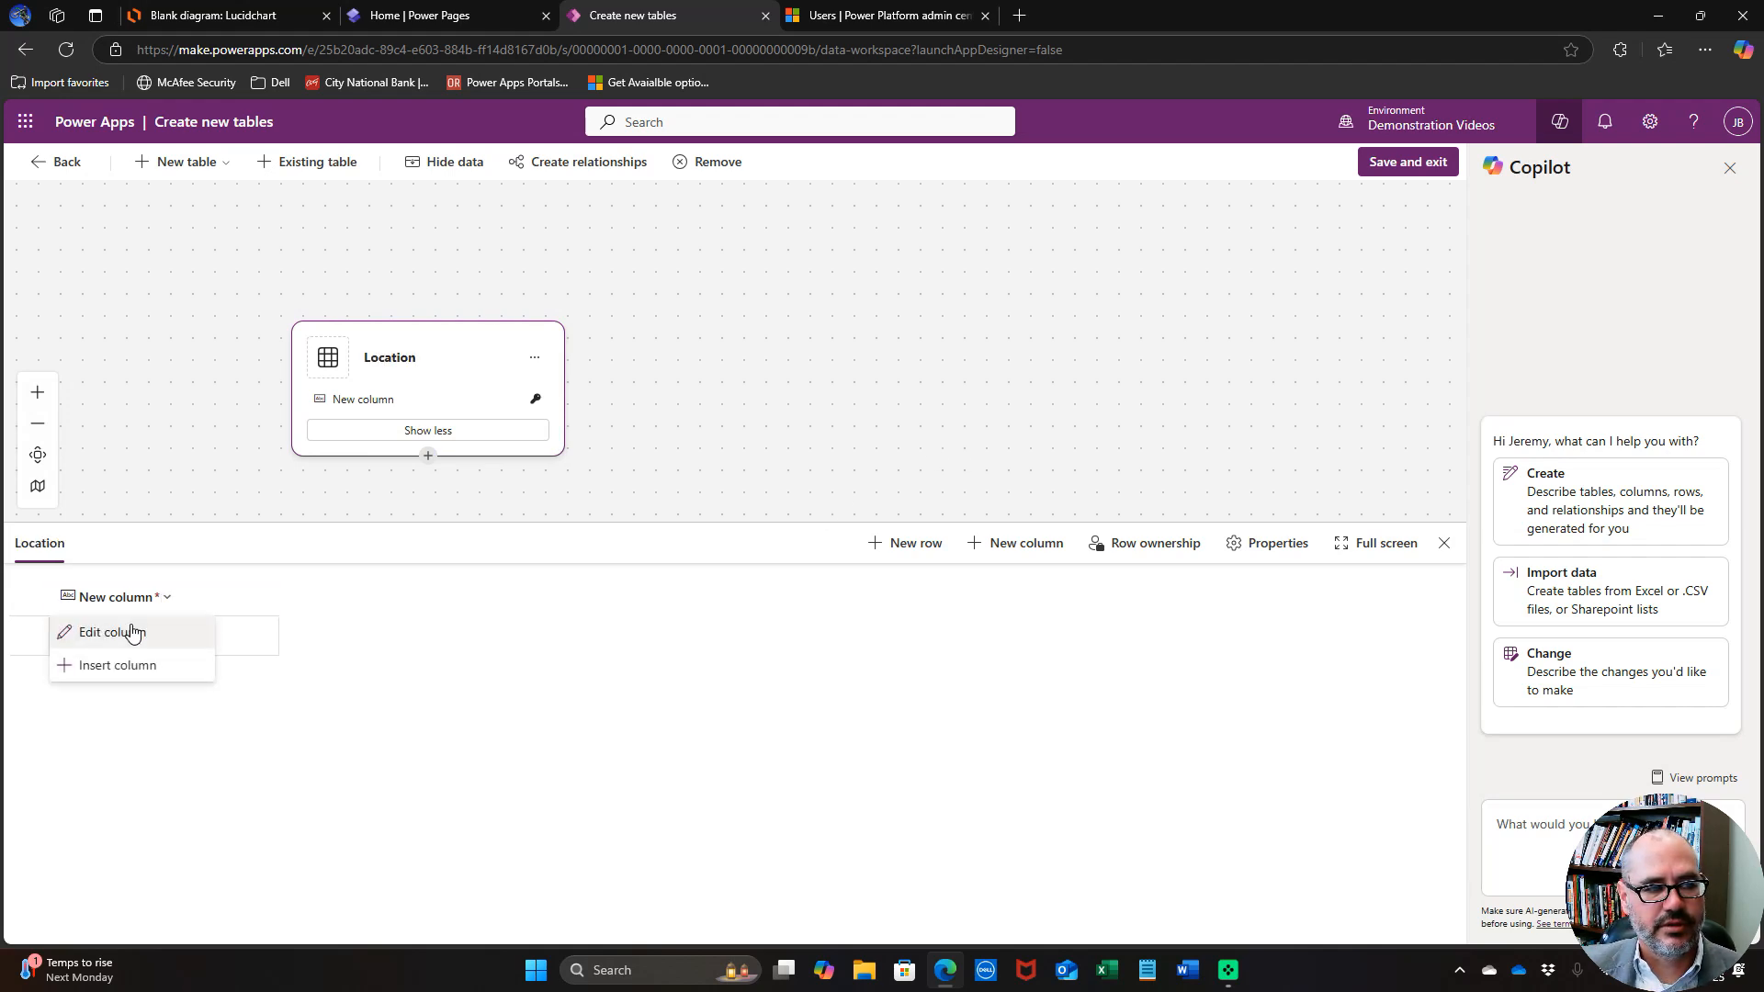
click(134, 630)
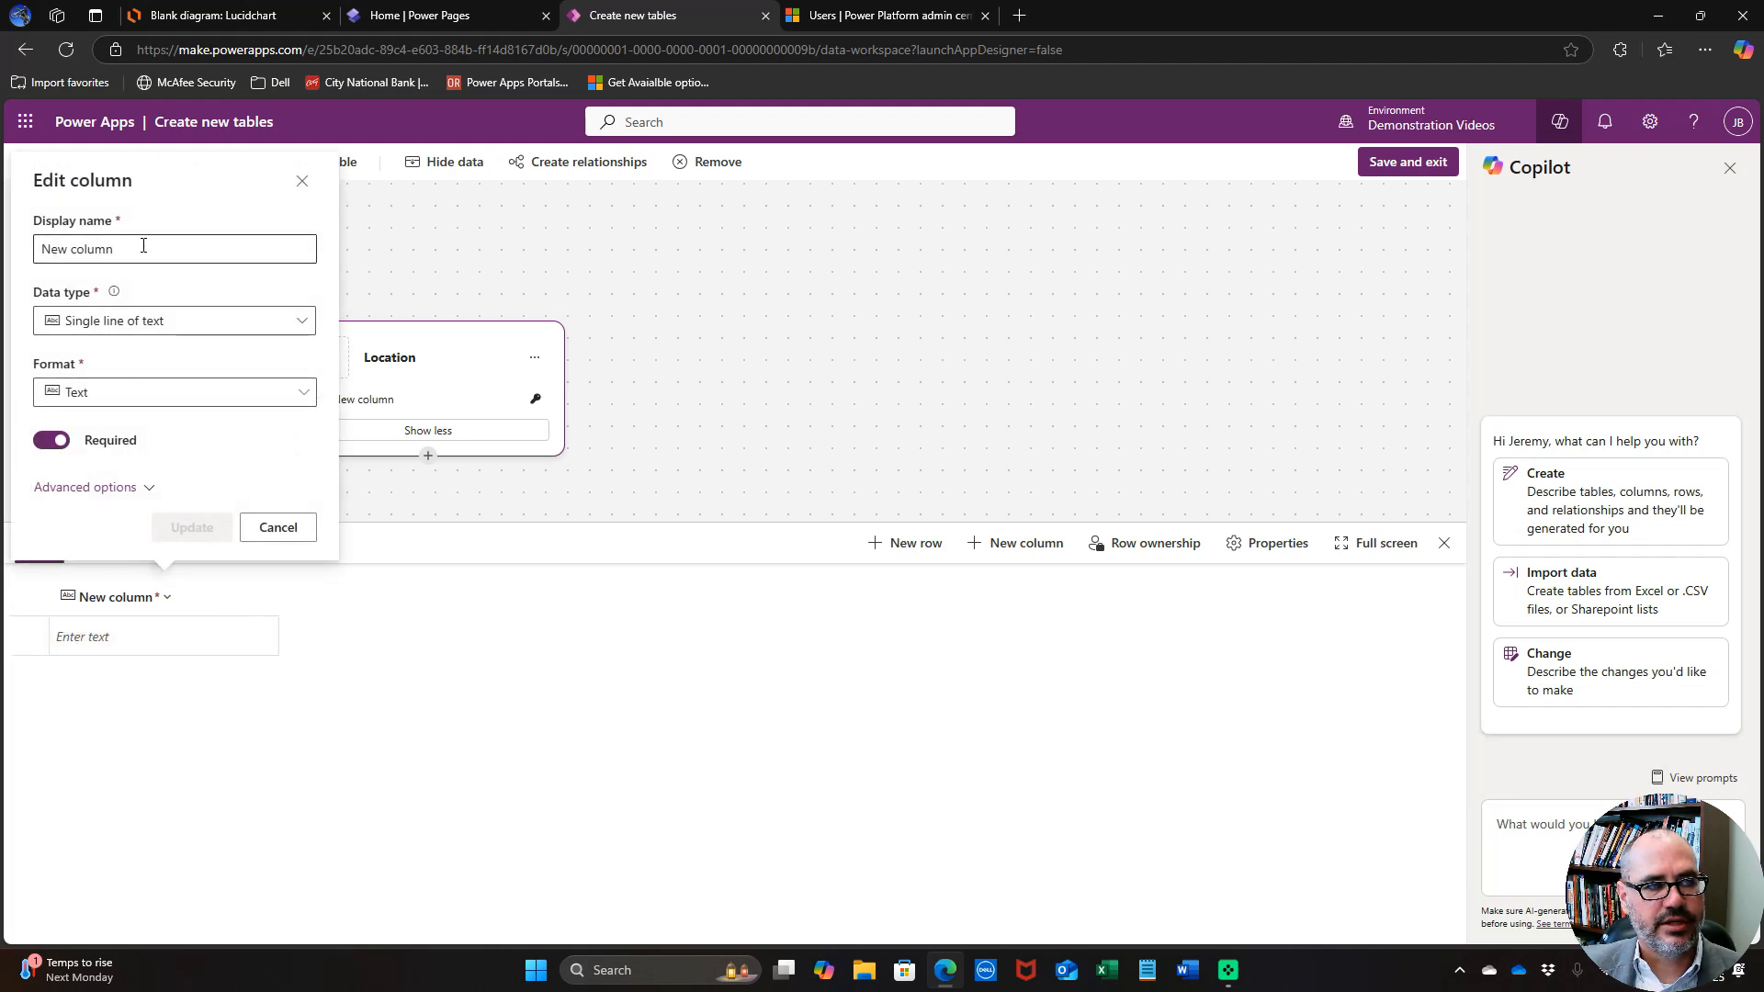
drag(142, 251, 16, 264)
text(Name)
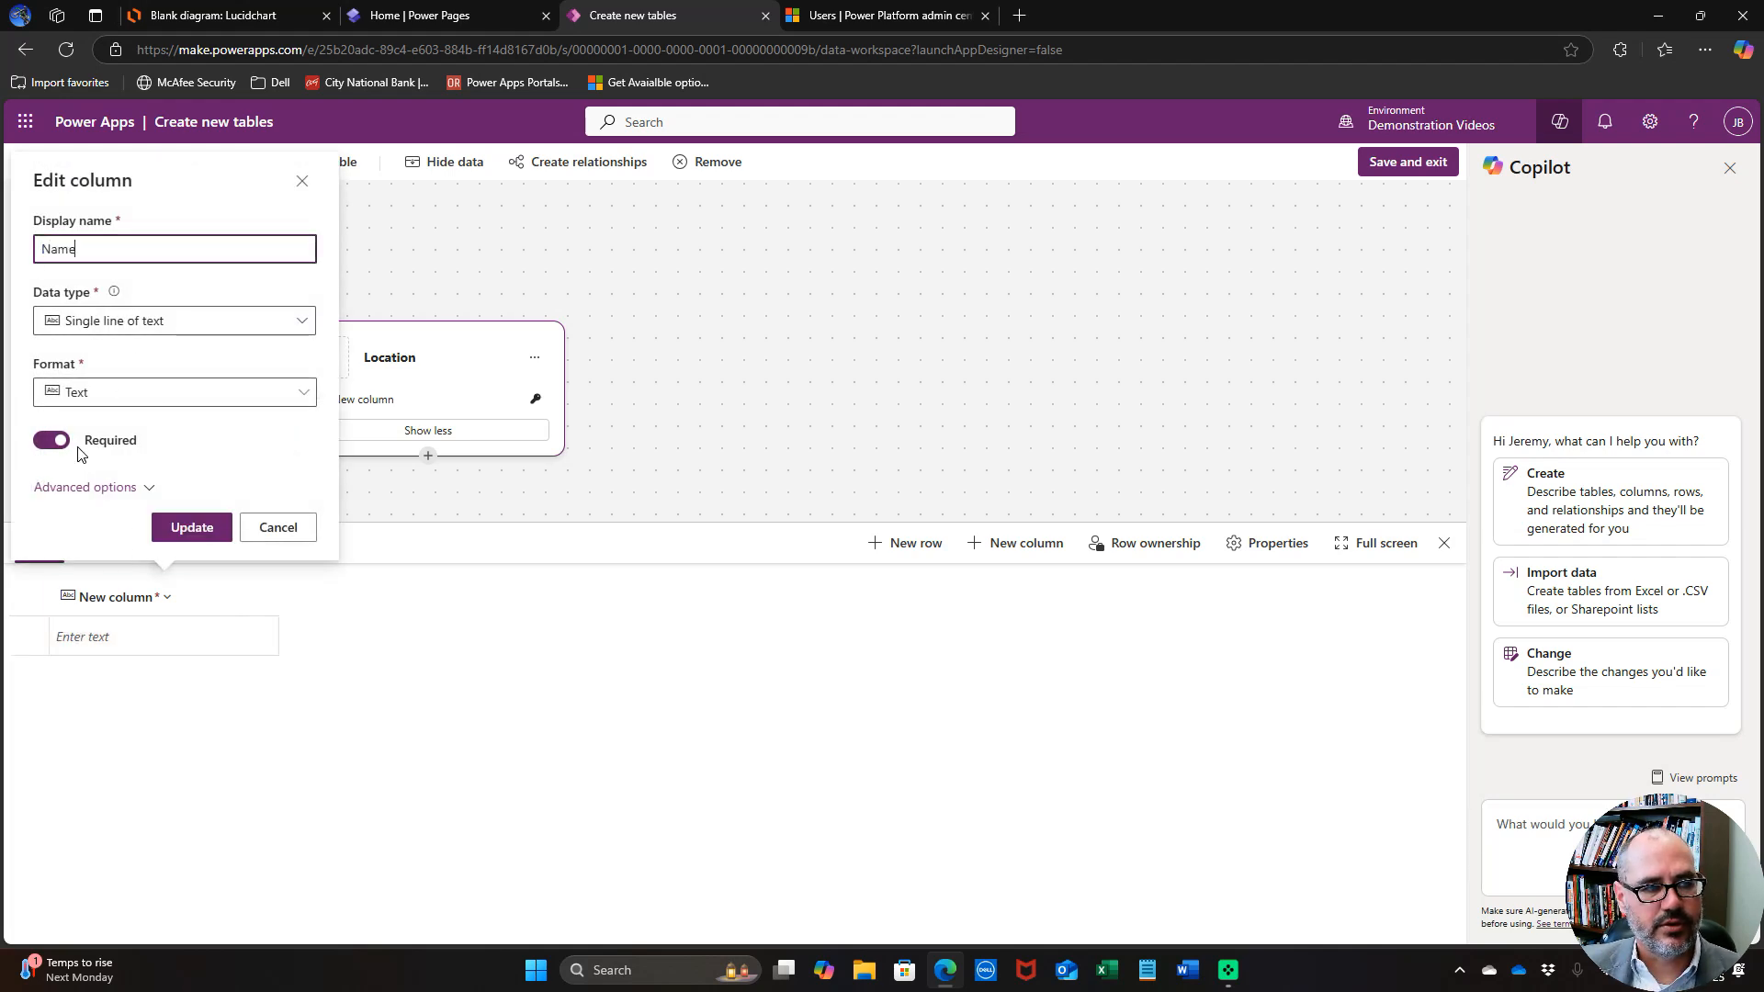
click(185, 527)
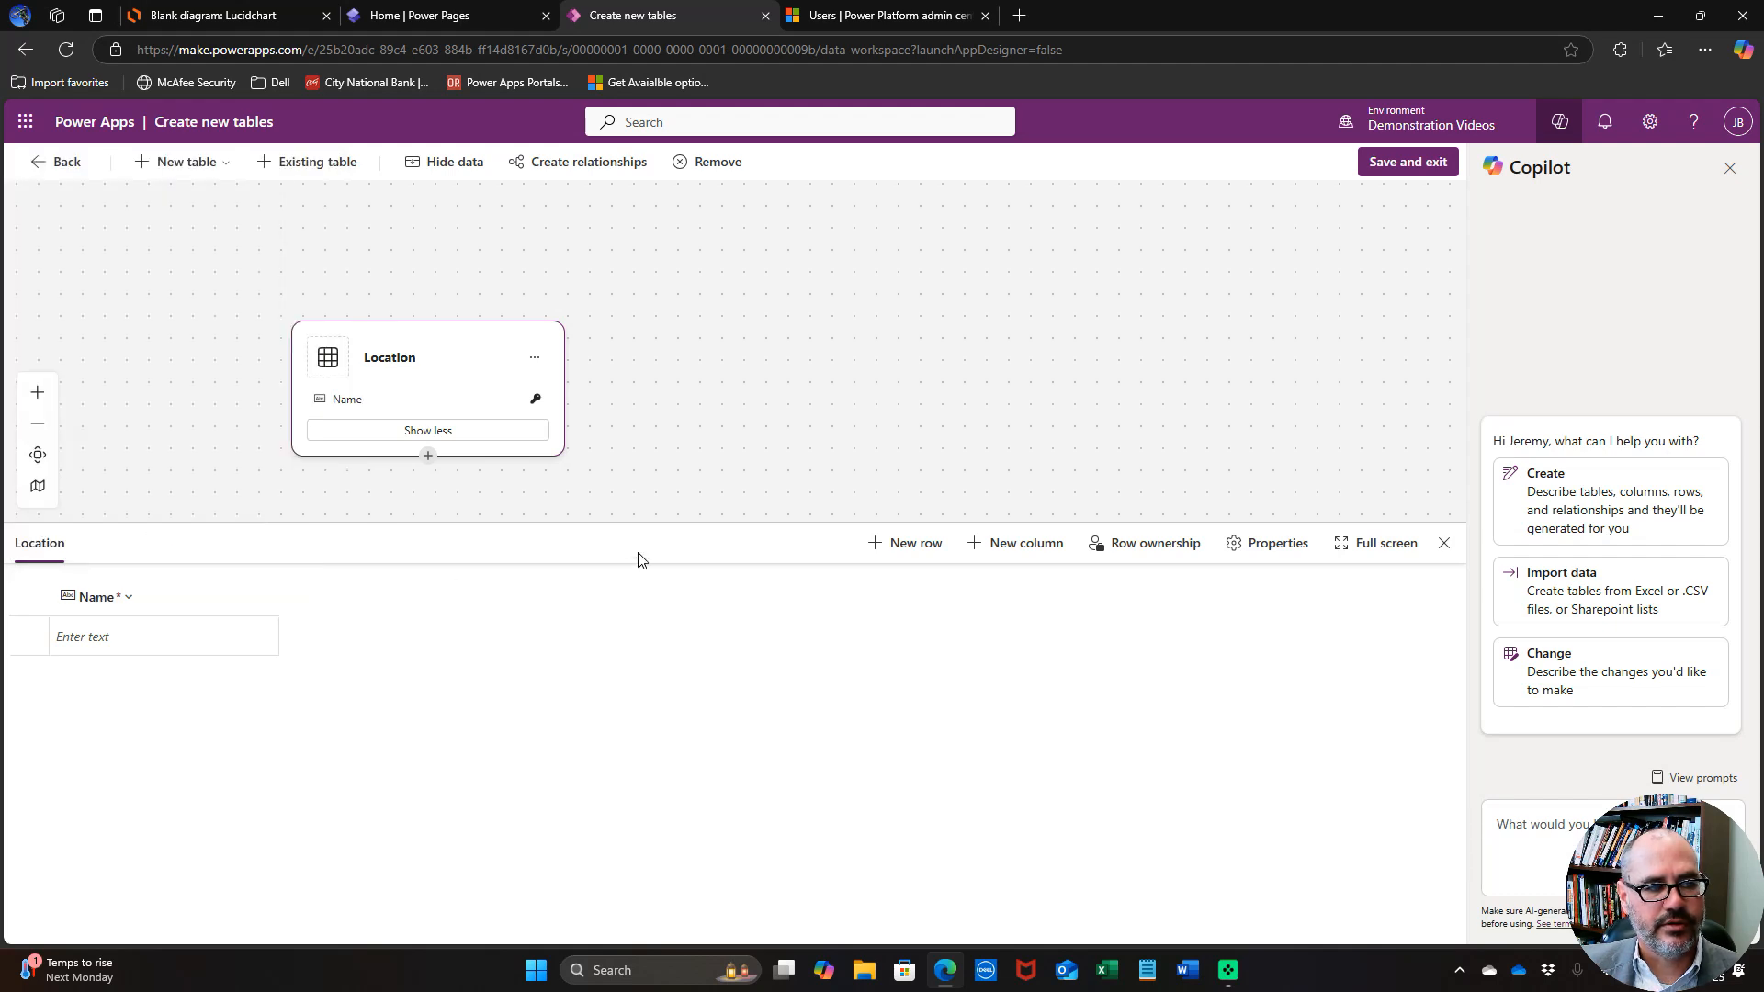
click(1440, 178)
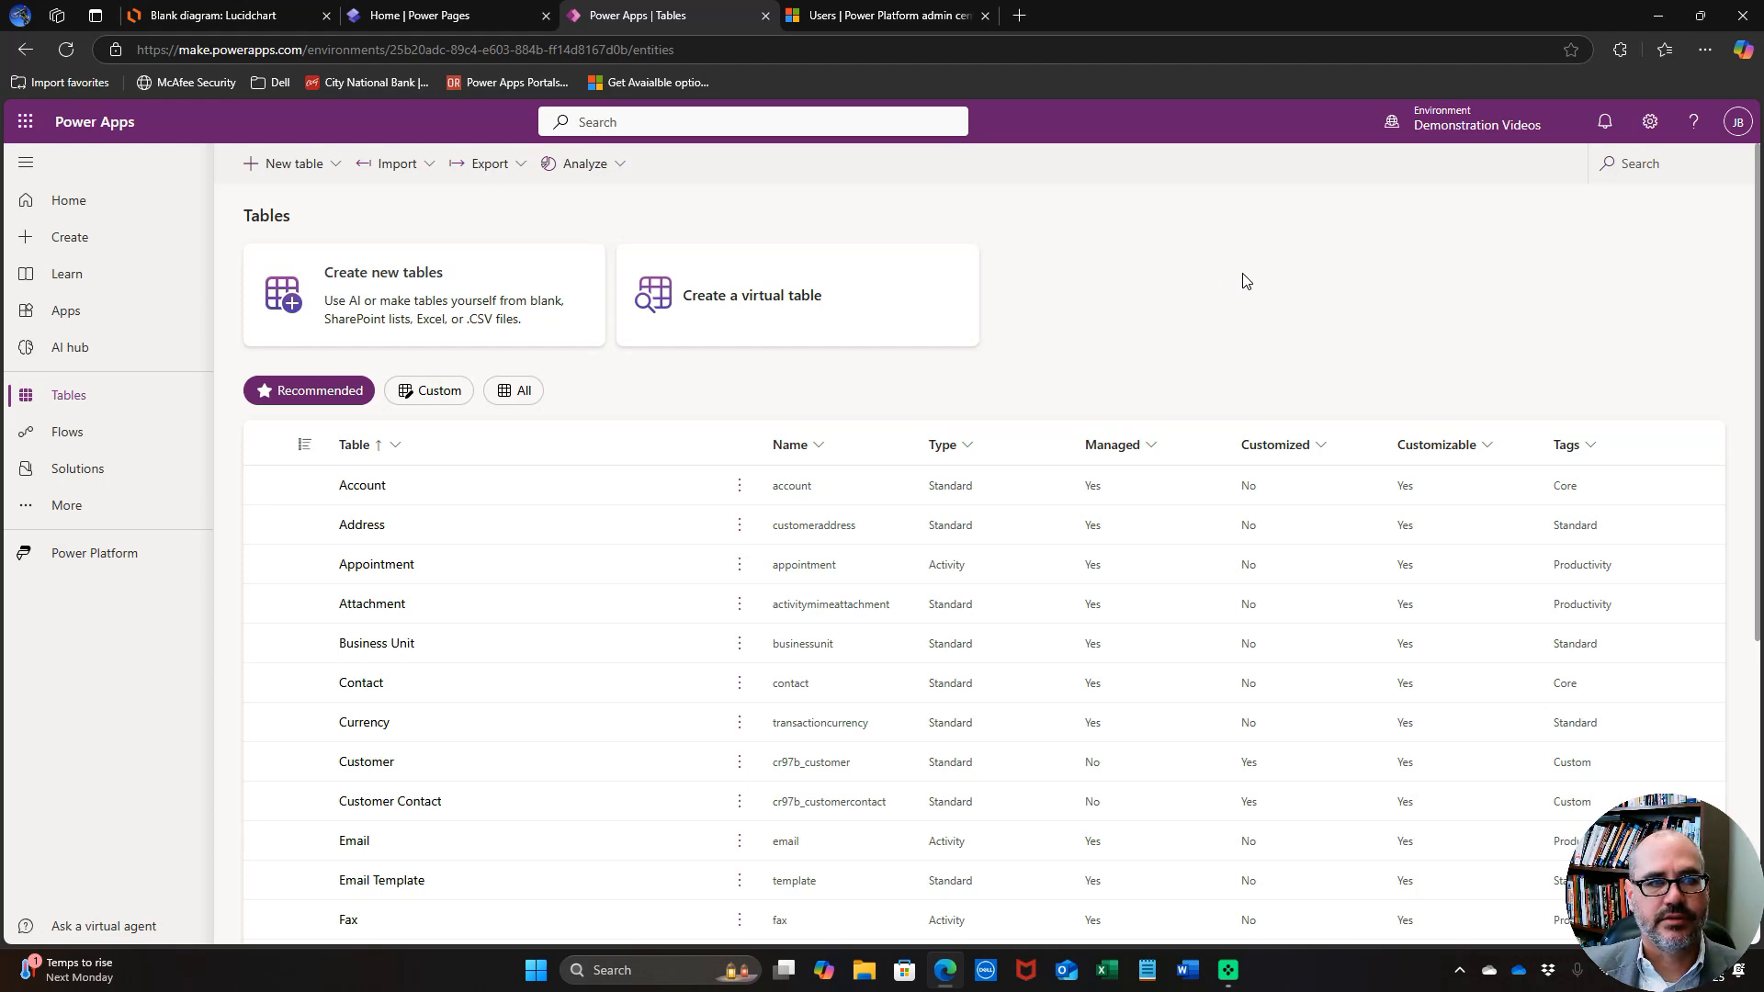
Open the custom Location table's columns and add a Business required single-line text column named Street Address.
click(440, 392)
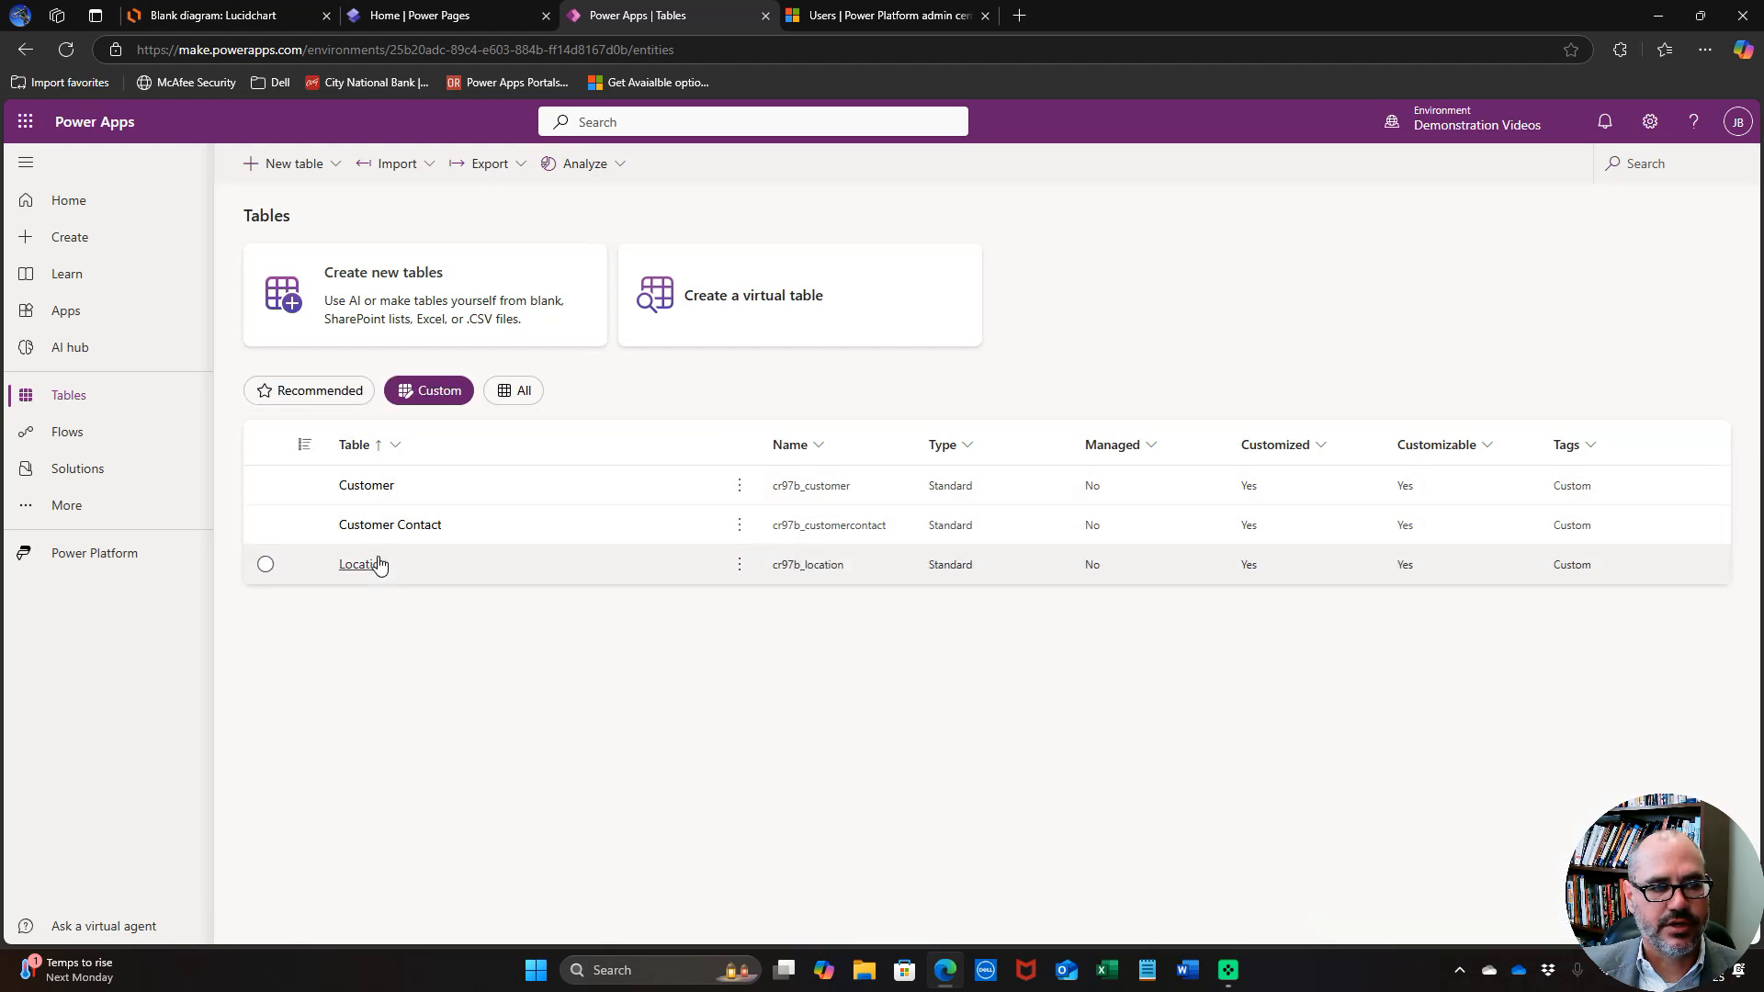
click(379, 564)
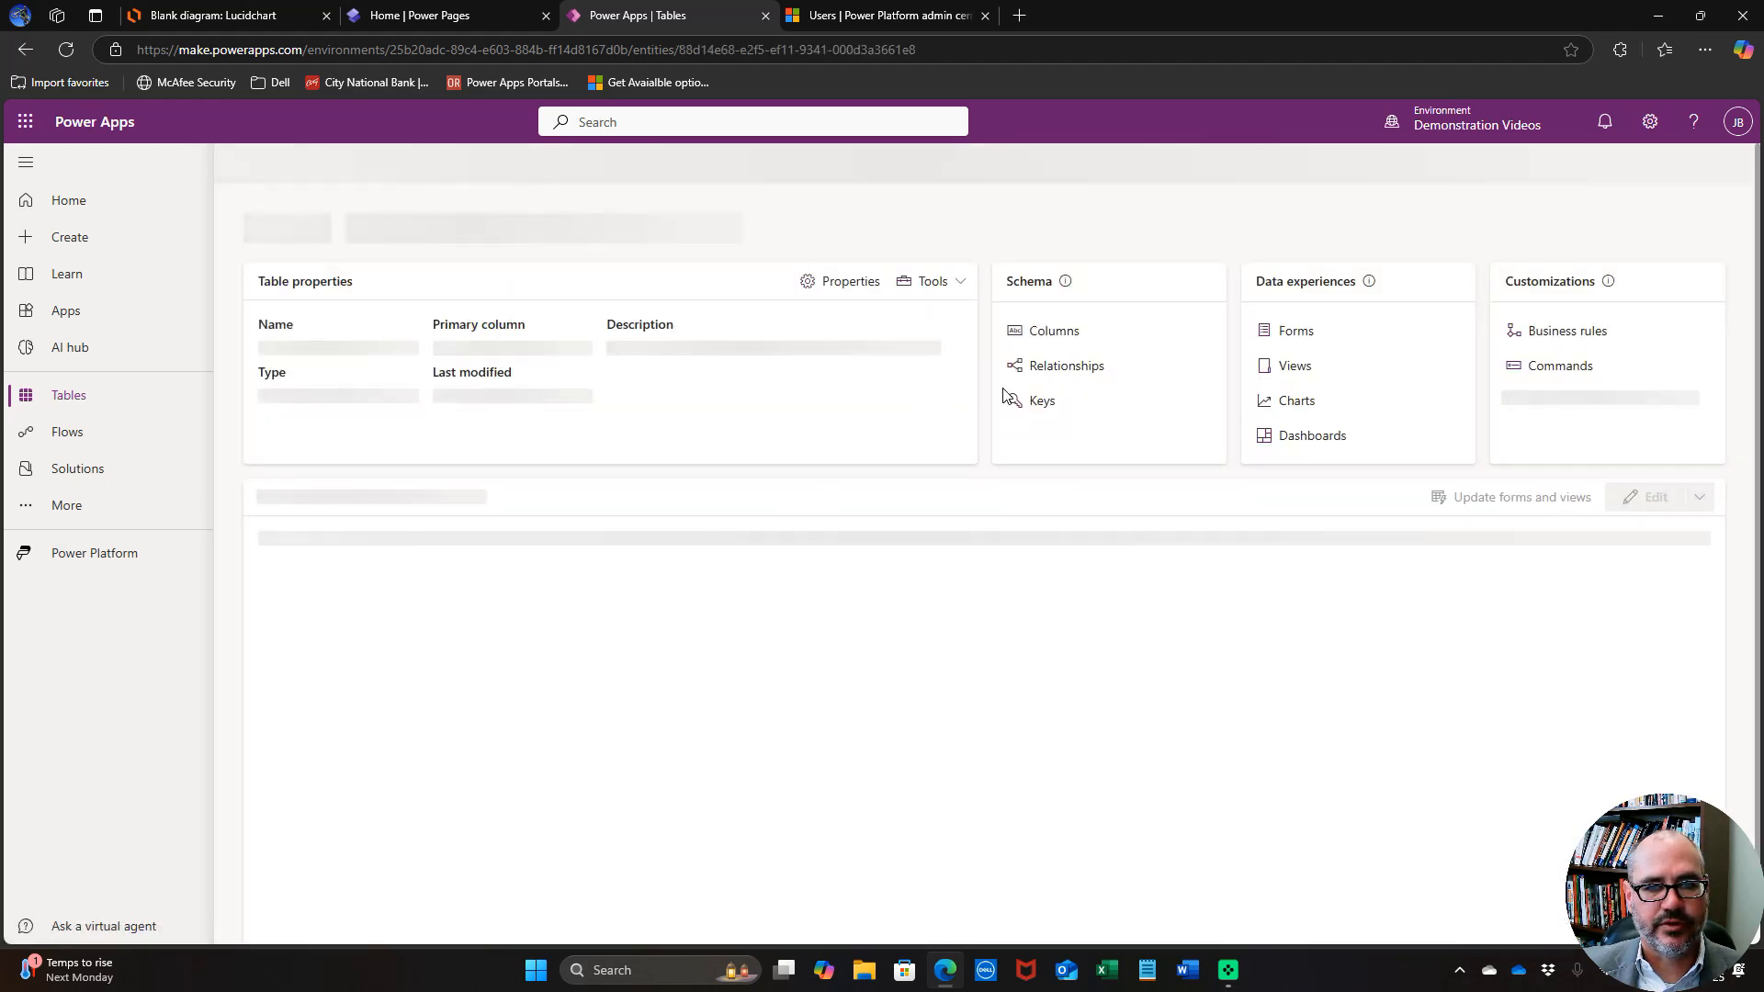
click(1056, 316)
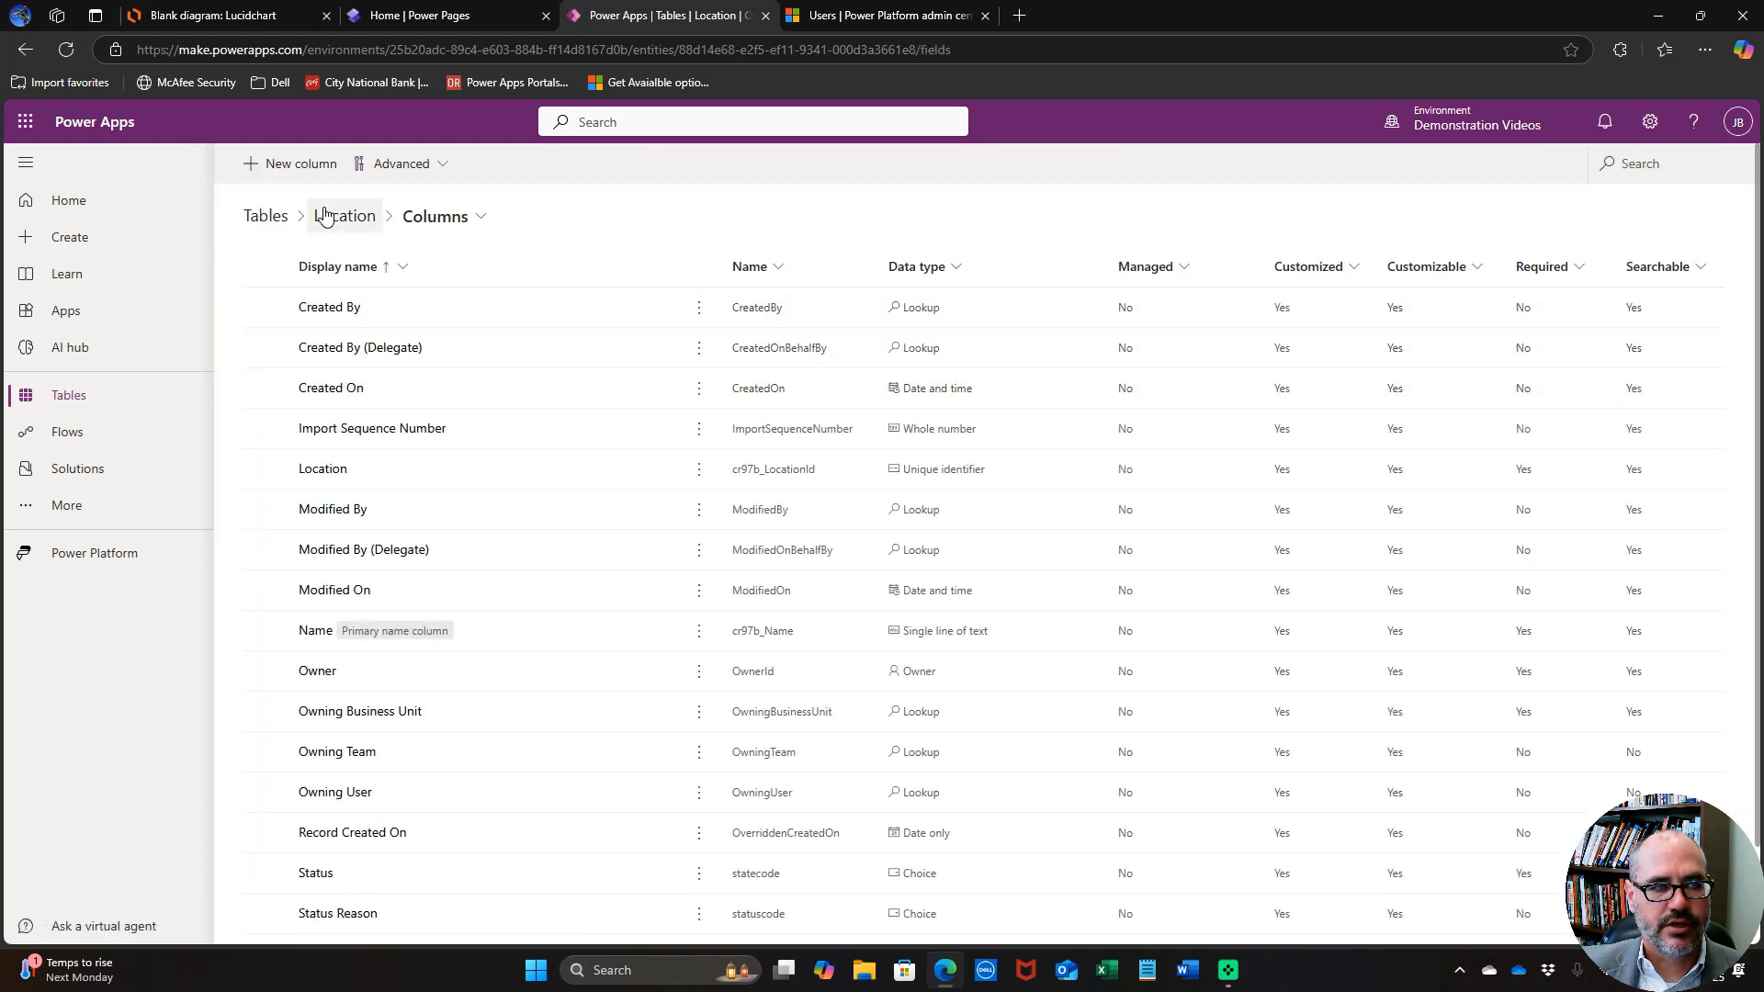
click(254, 164)
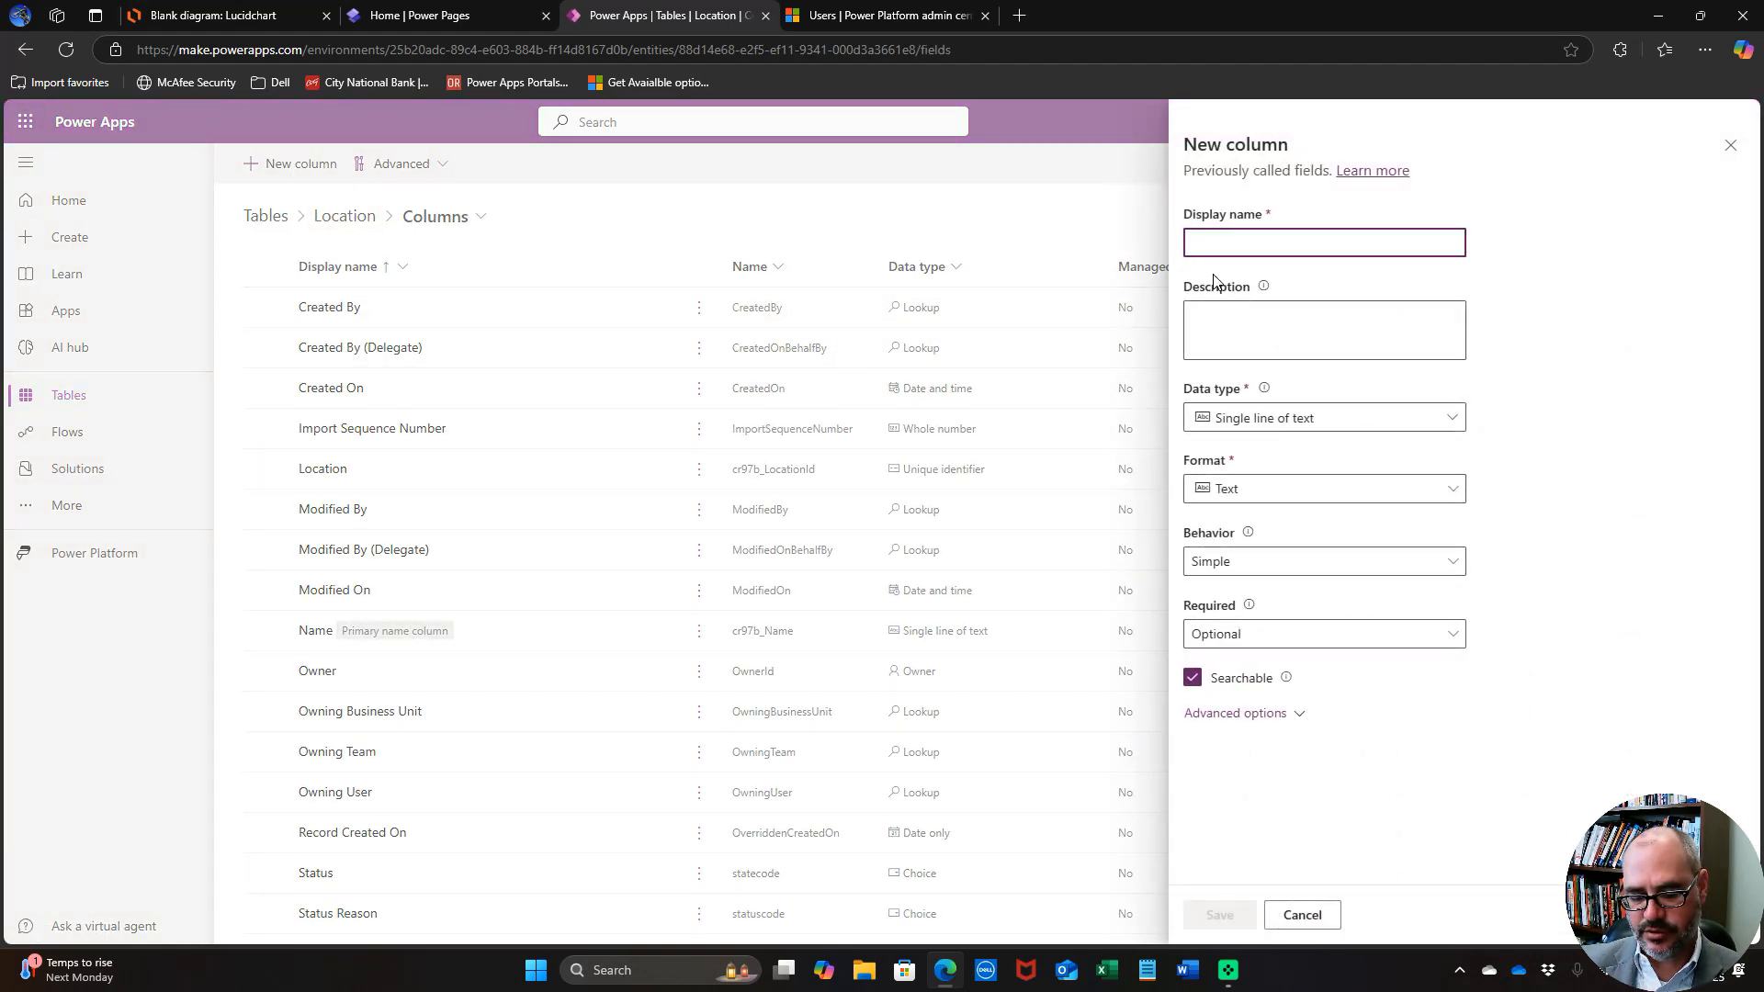
text(Stree)
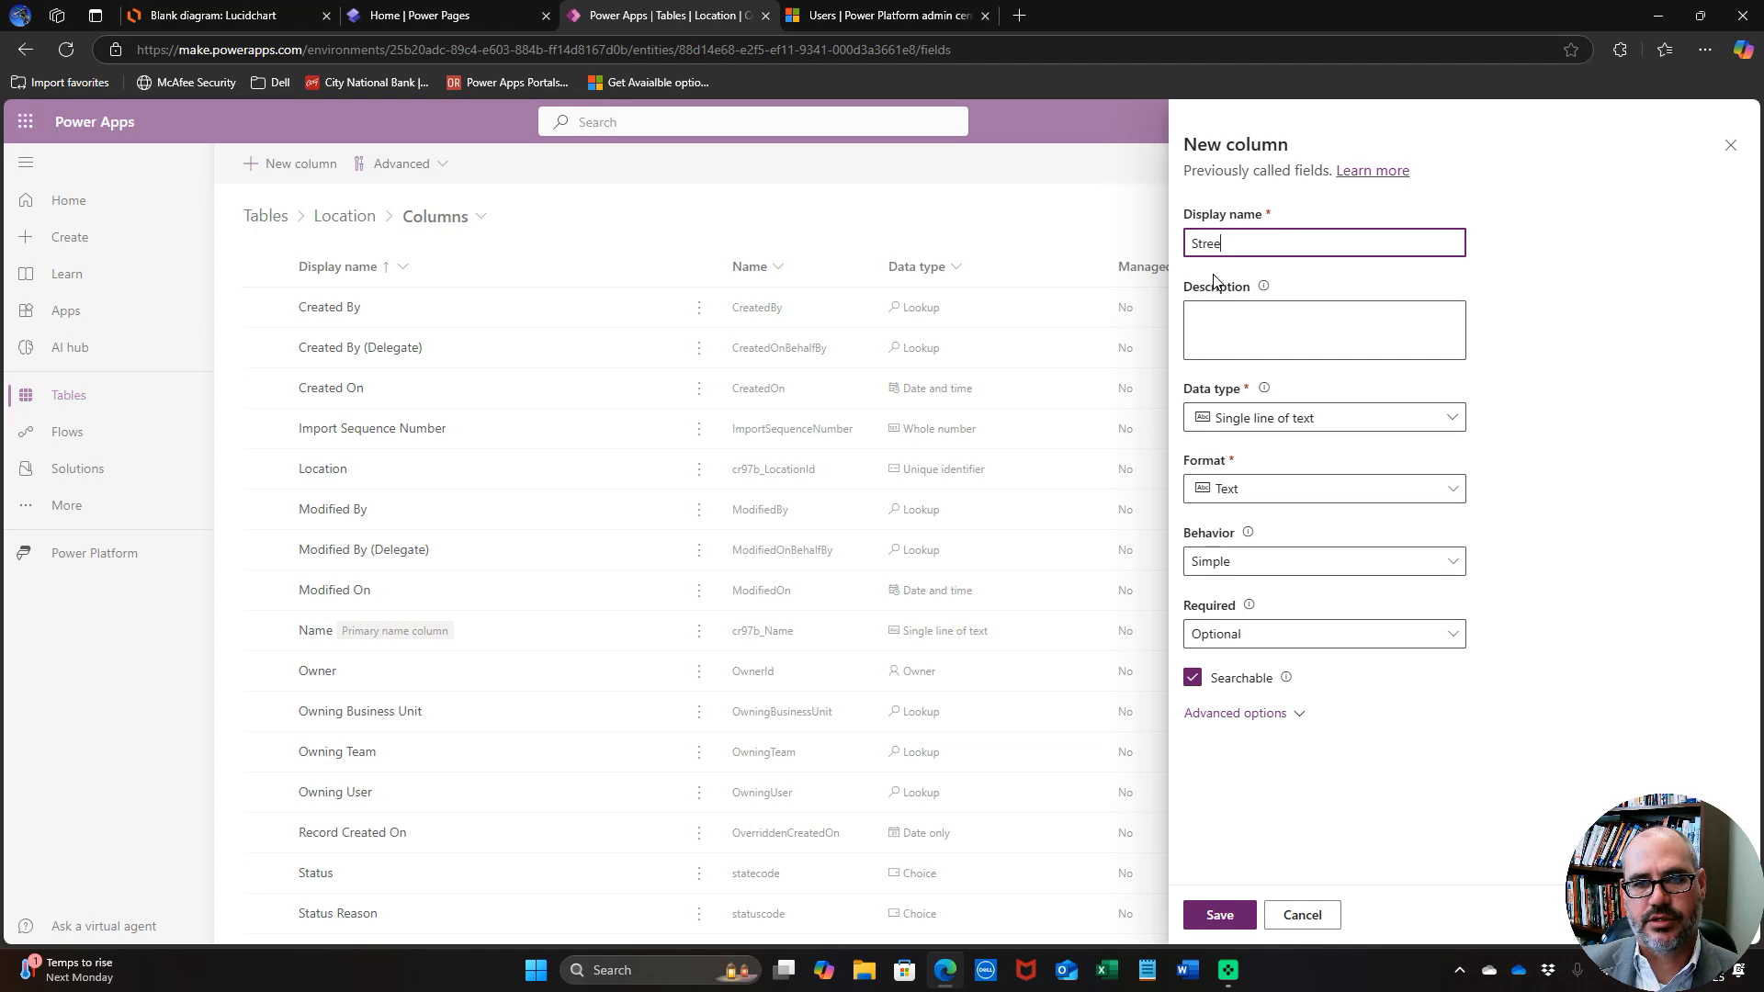
text(t Addres)
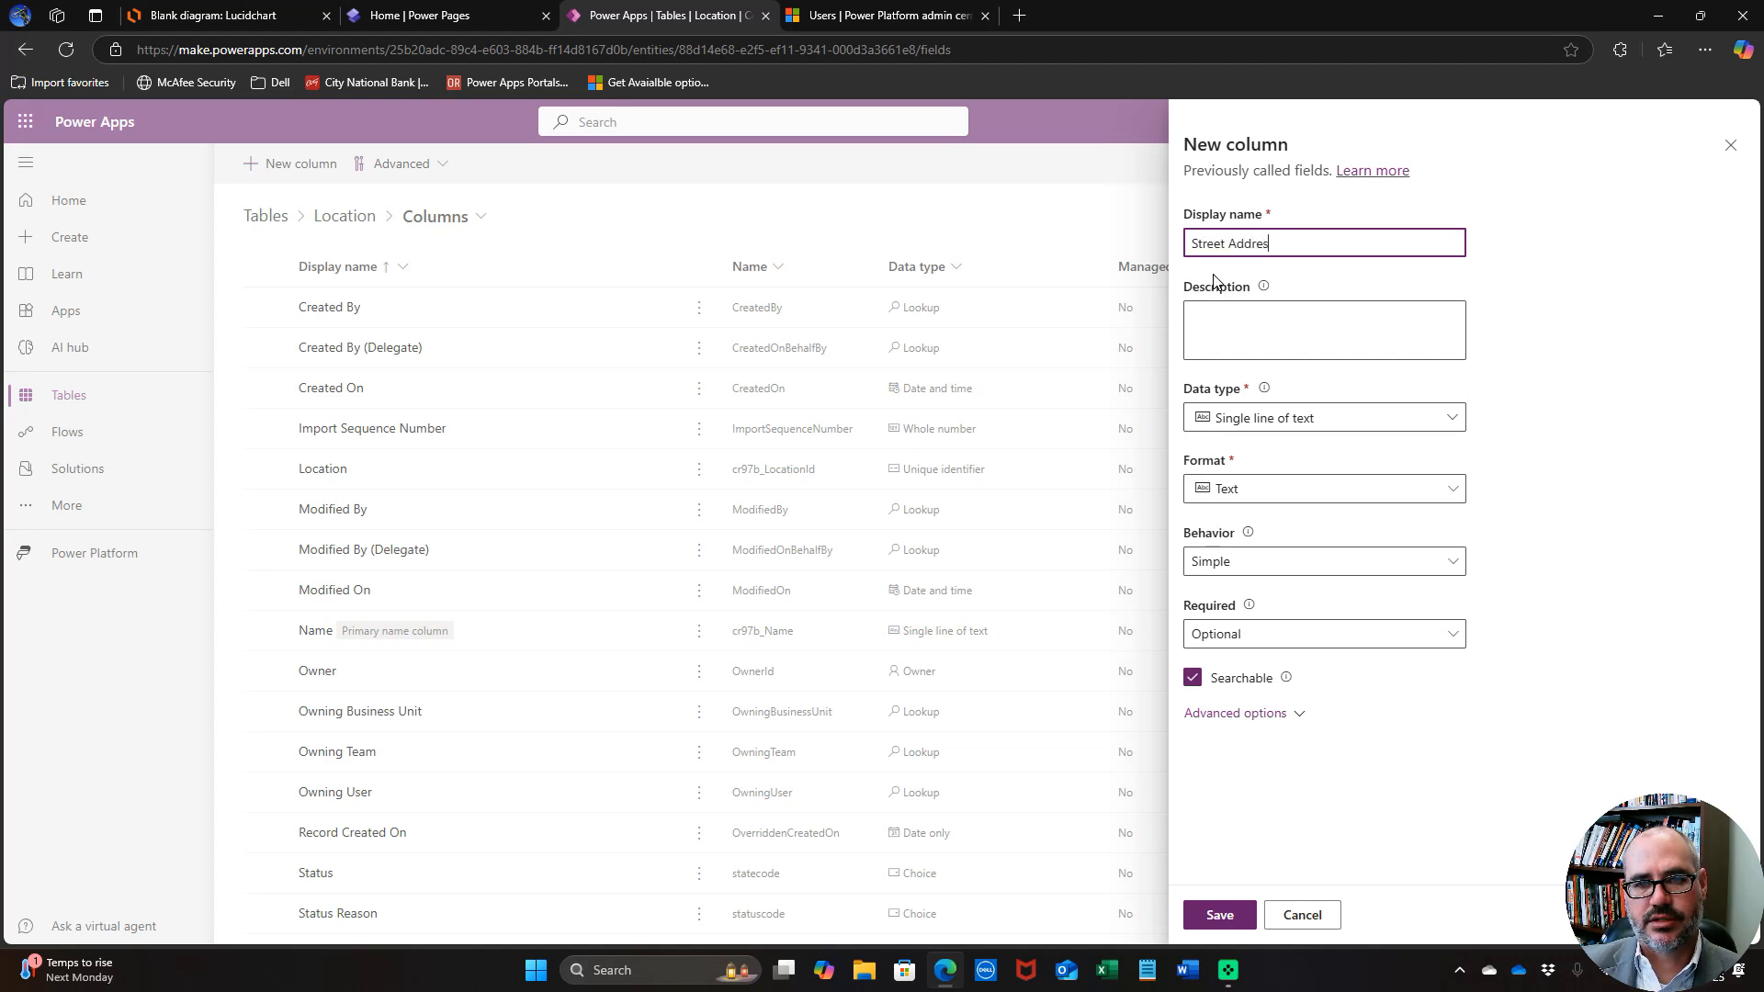
text(s)
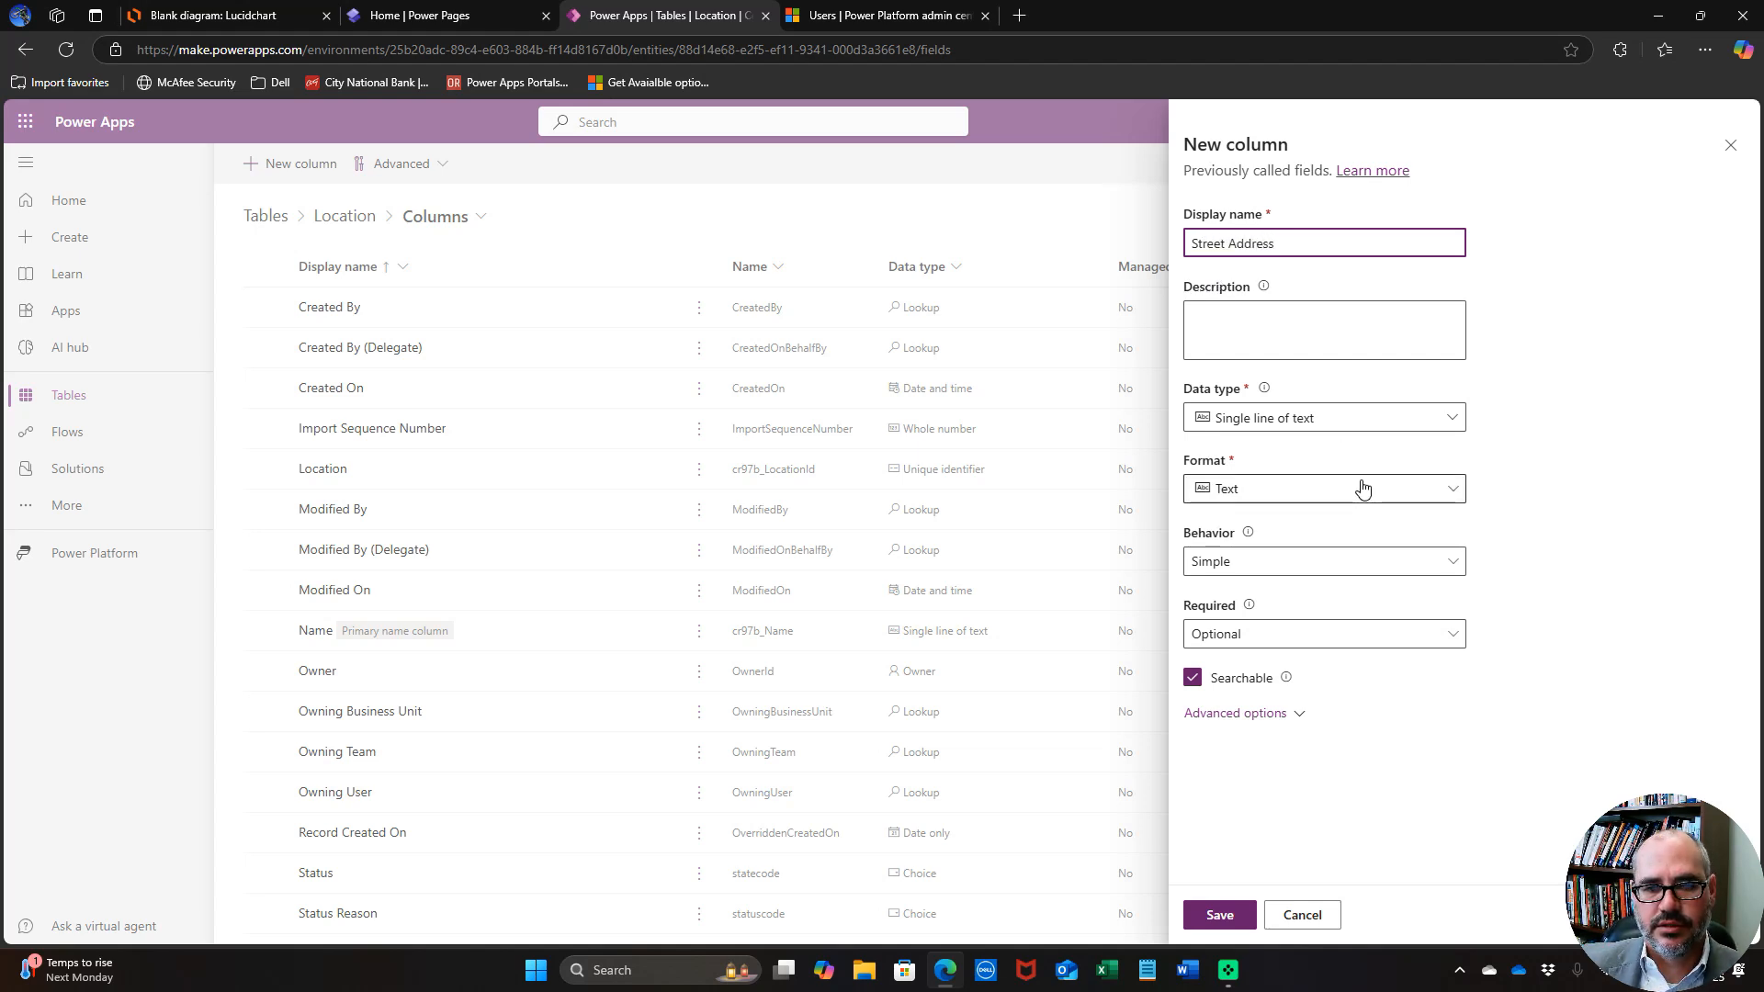
click(1312, 640)
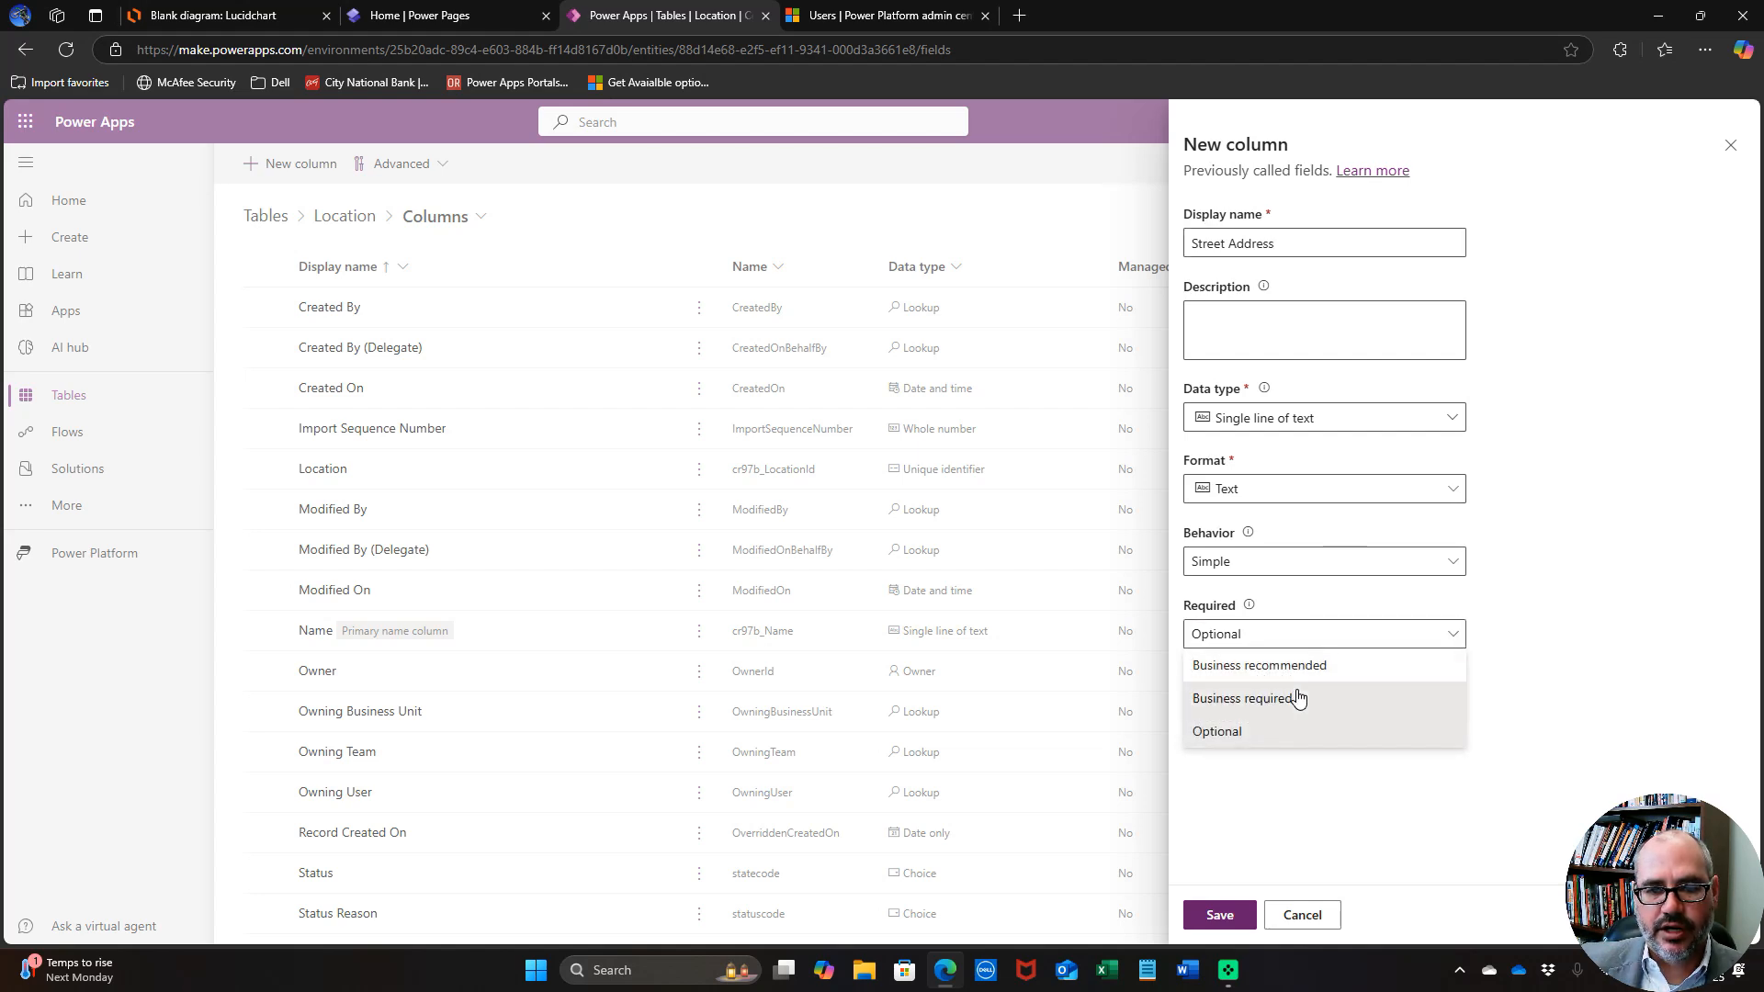
click(1299, 698)
click(1221, 918)
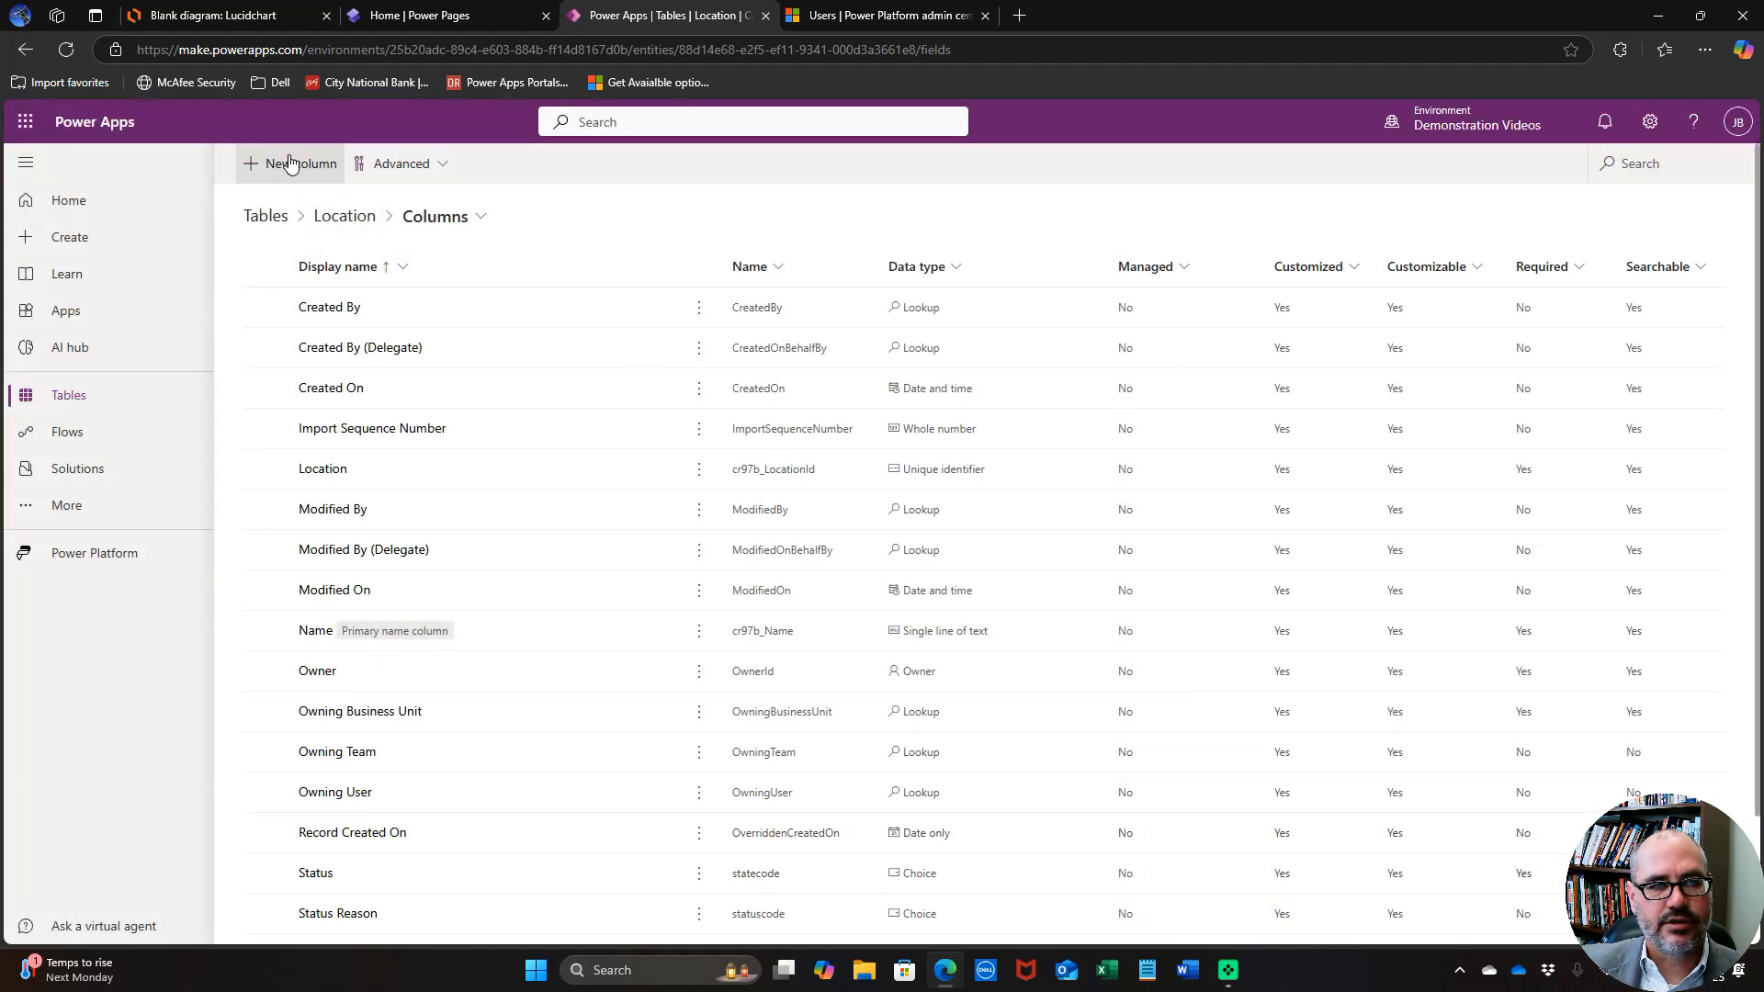
Add a Business required single-line text column named City to the Location table and save it.
click(291, 164)
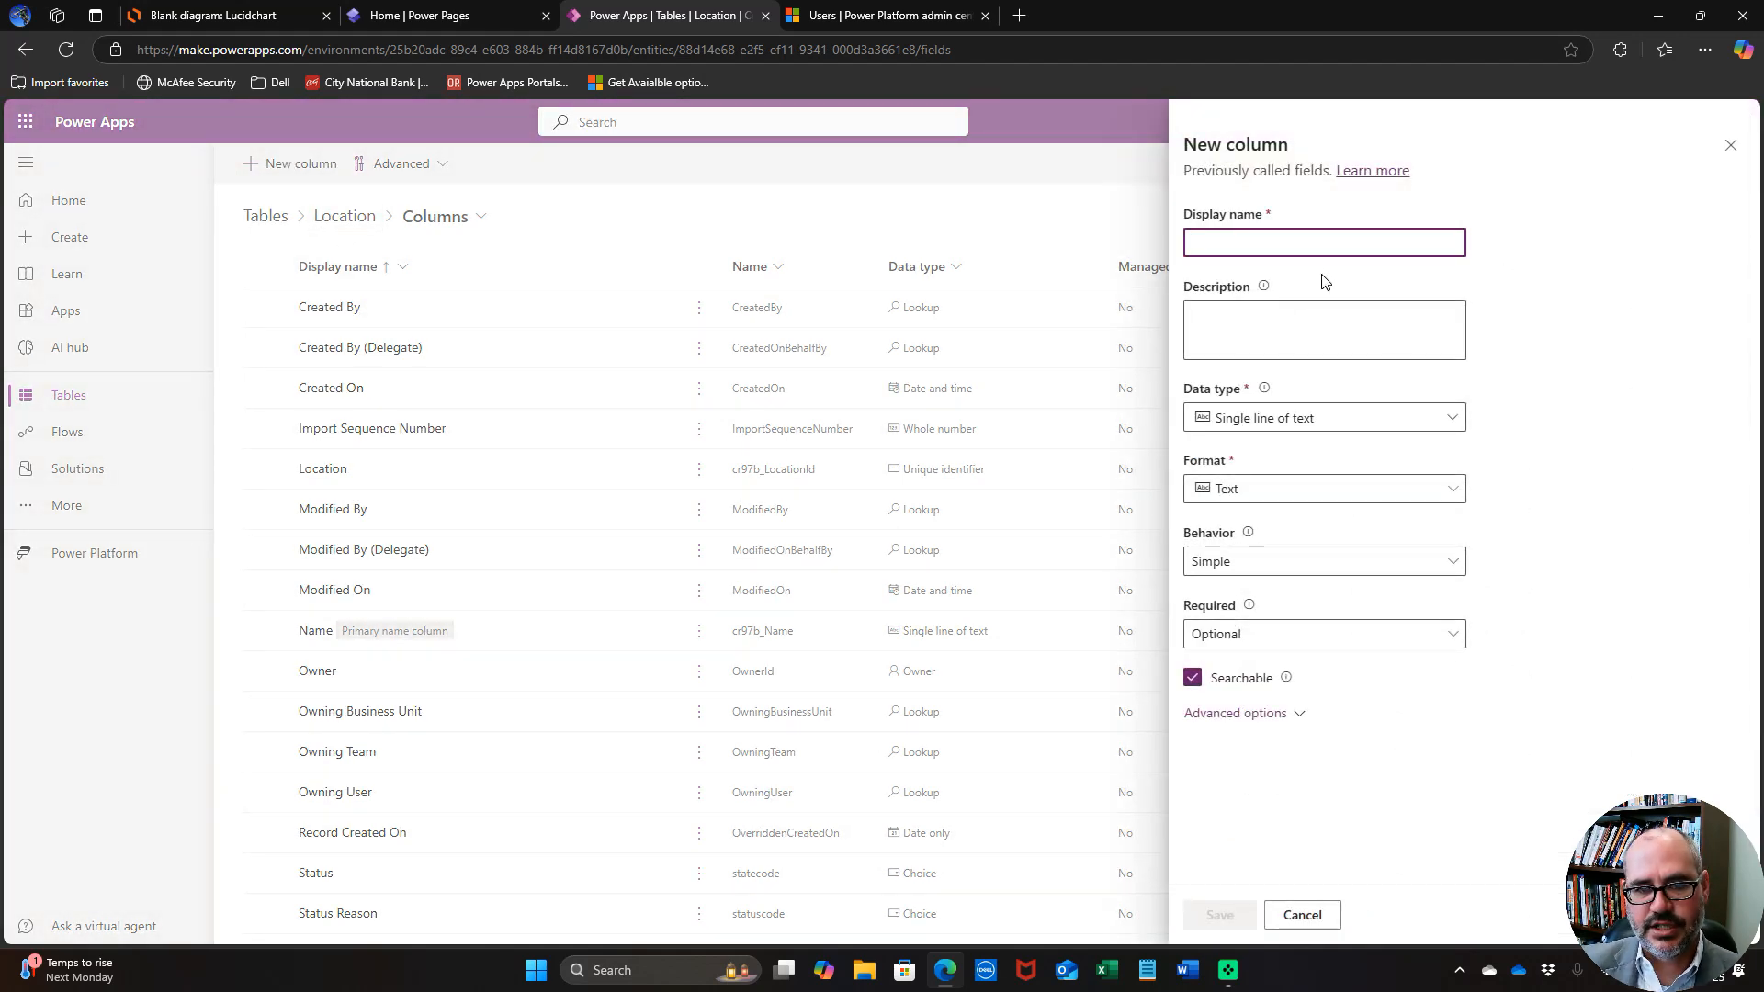
text(City)
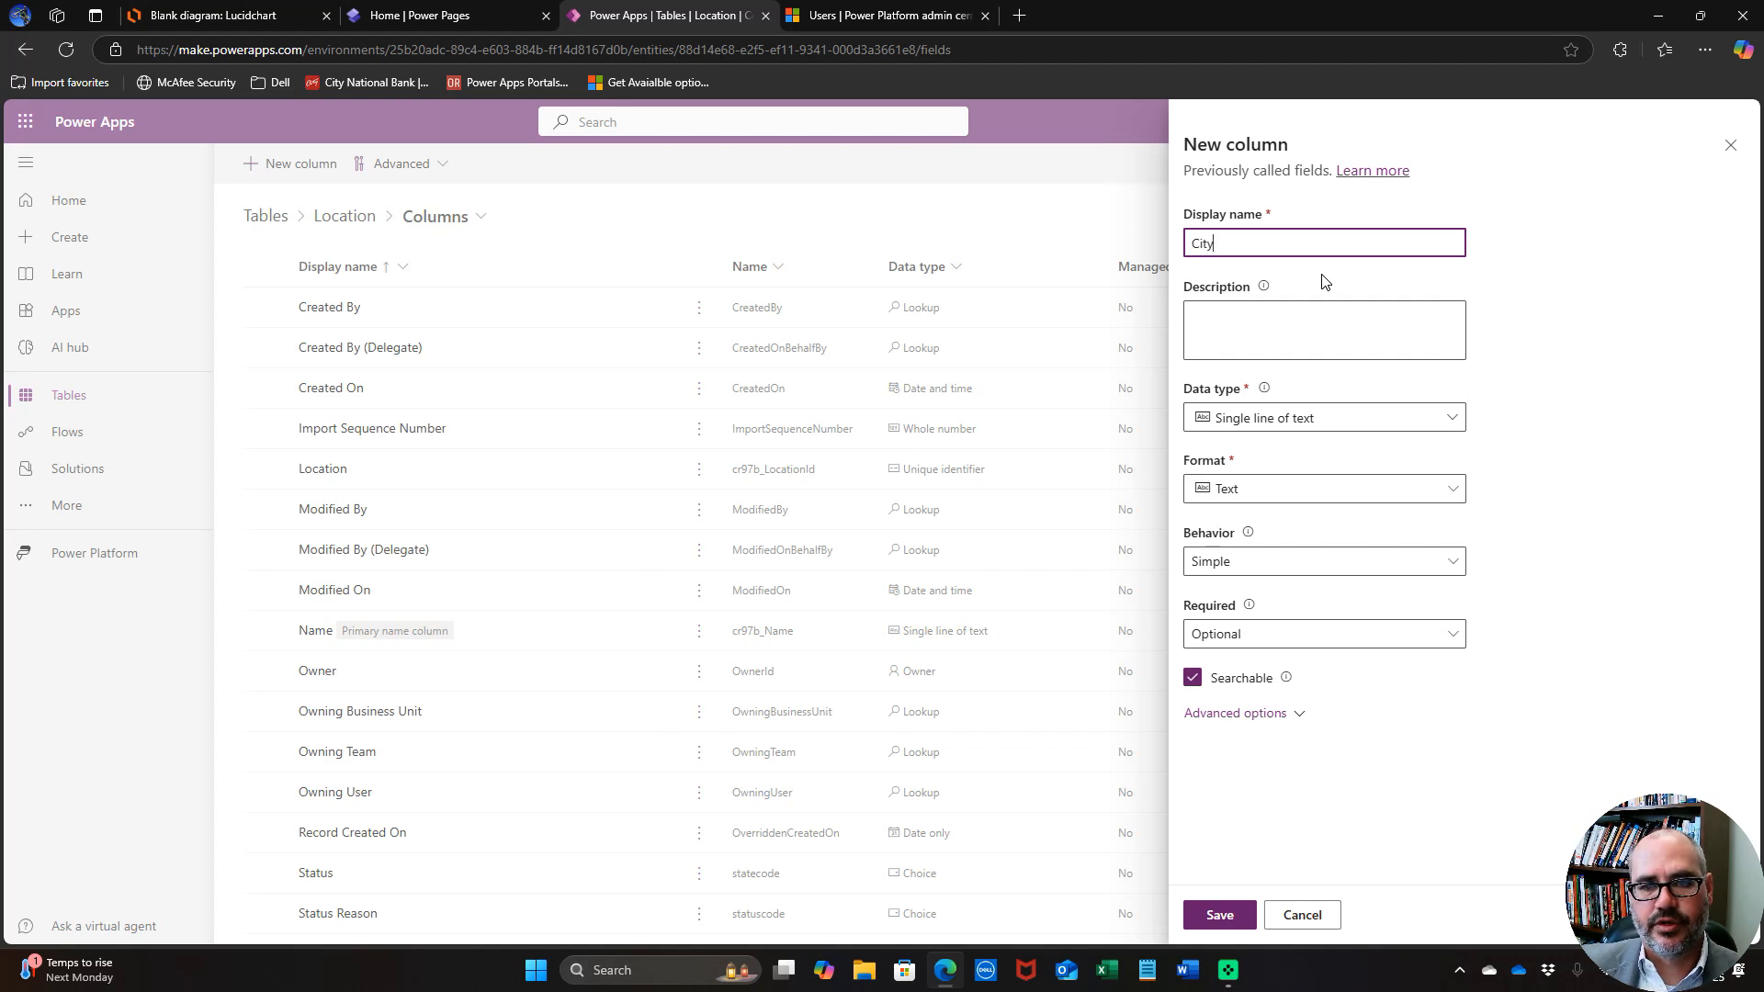
click(1269, 644)
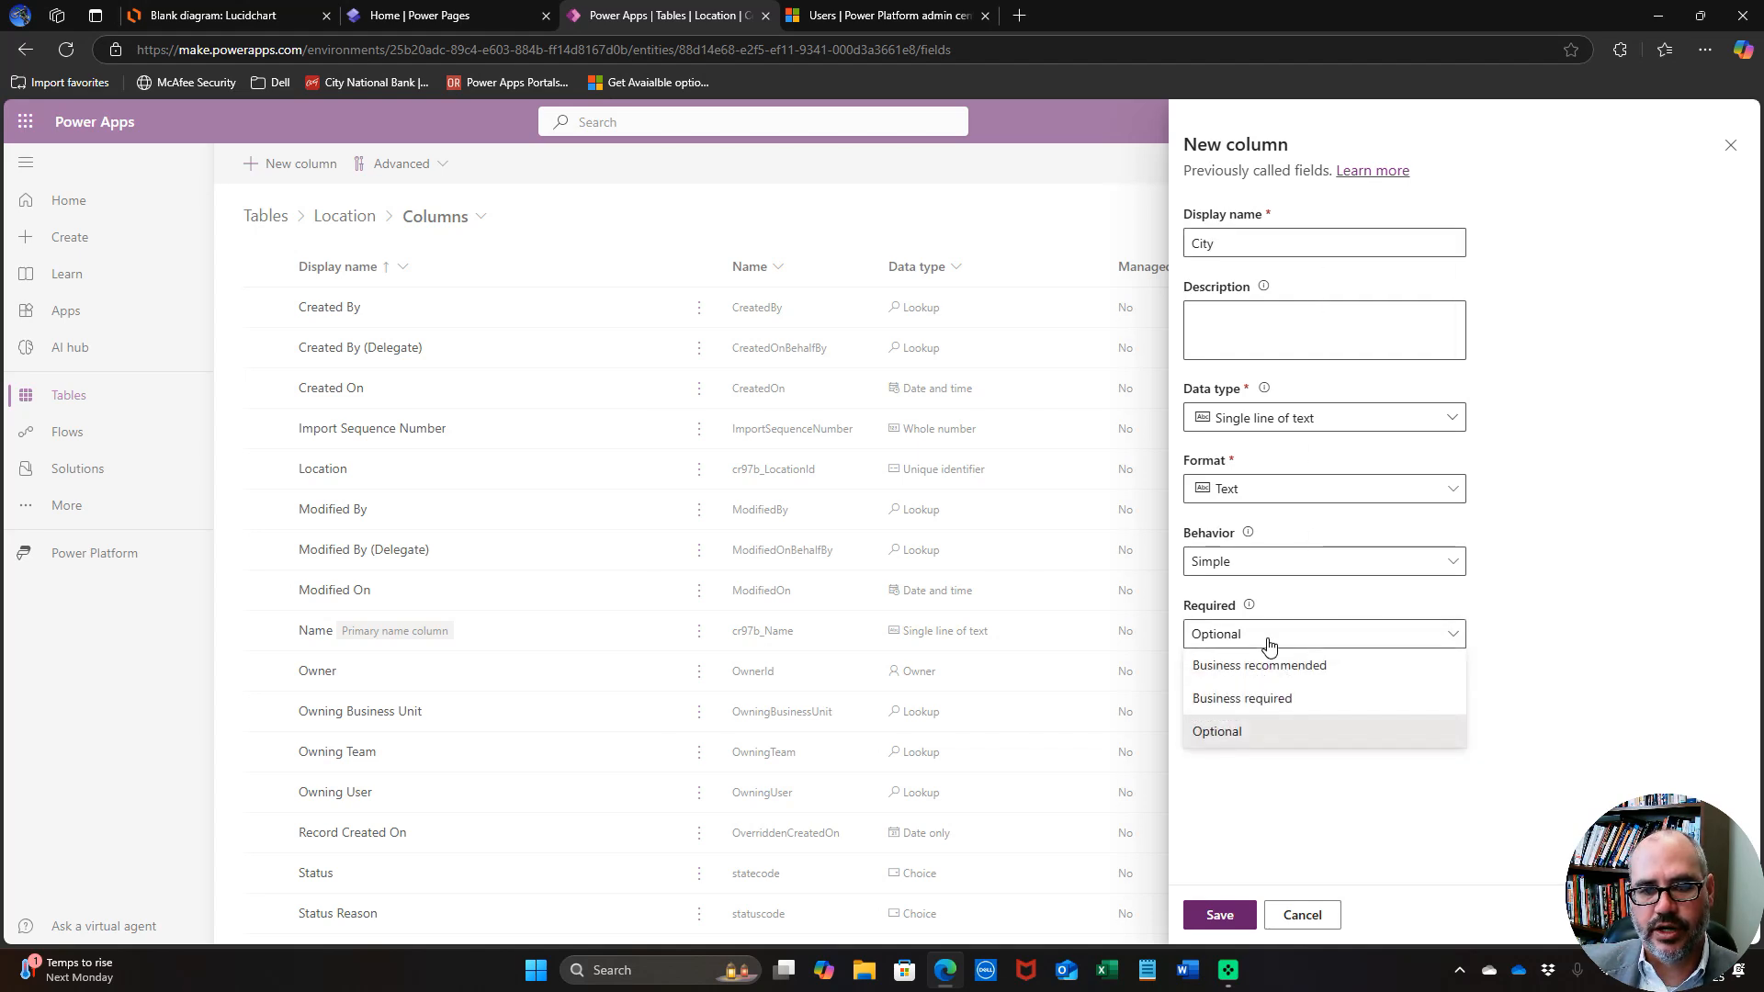
click(1266, 697)
click(1235, 917)
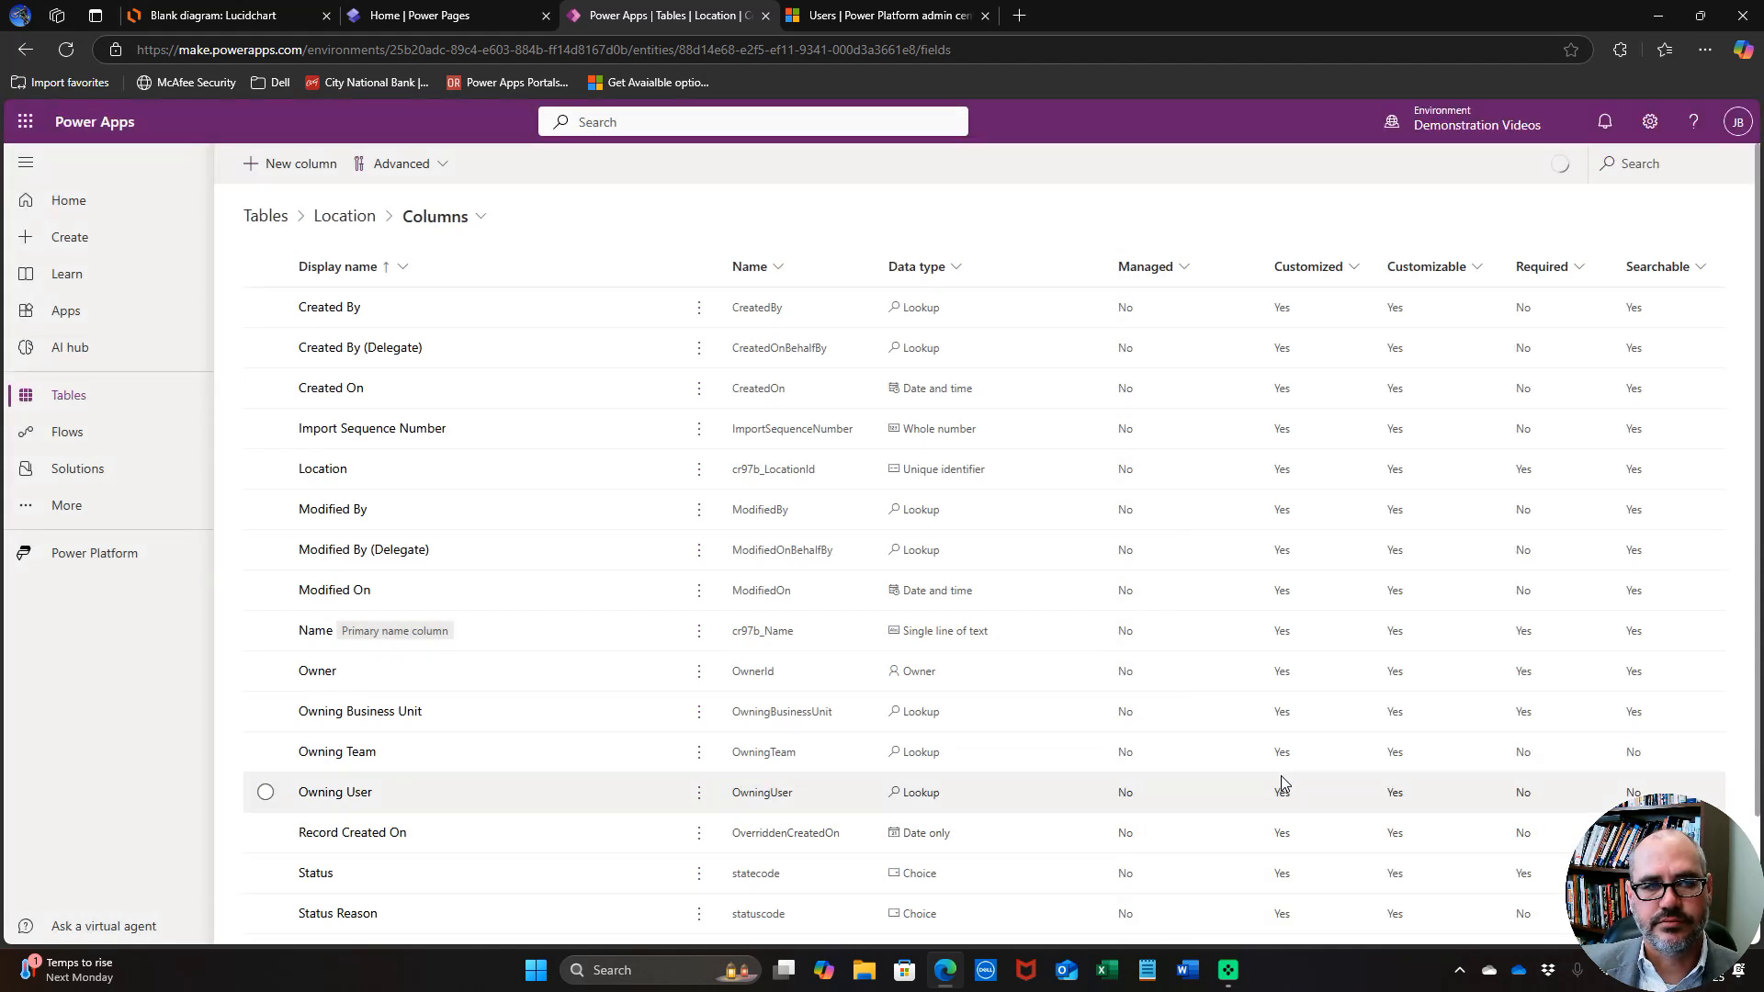
Add a Business required single-line text column named State to the Location table and save it.
click(313, 171)
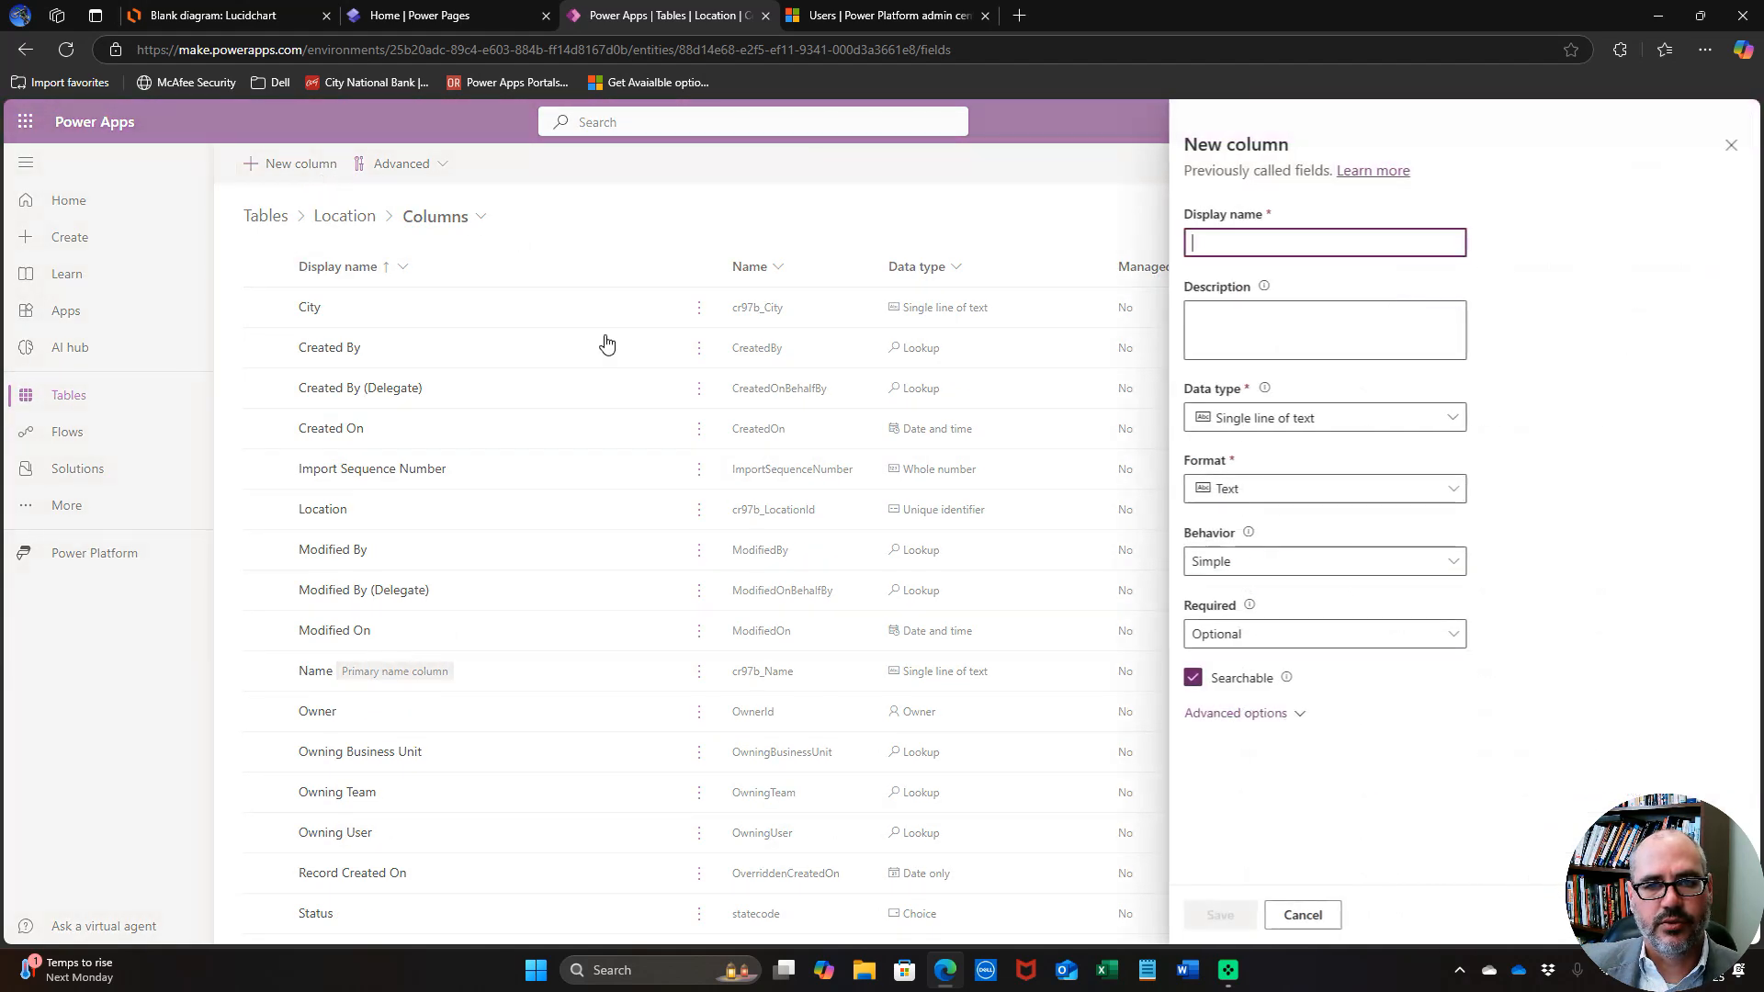
text(State)
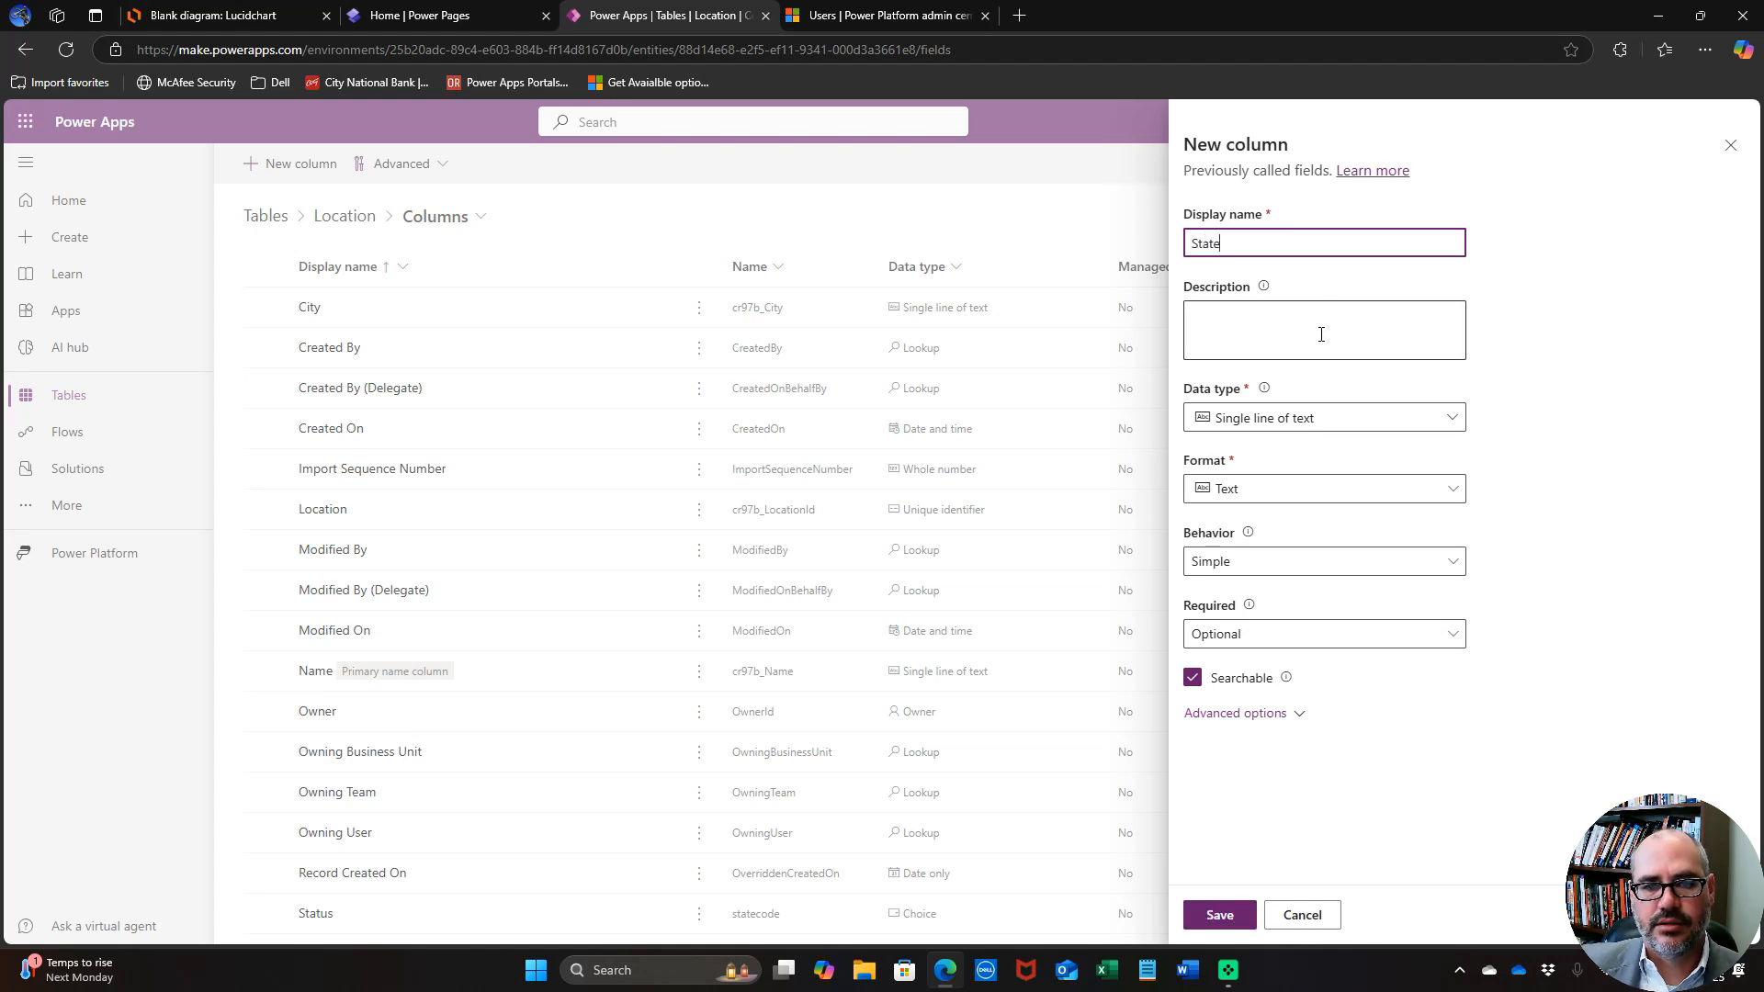
click(1323, 638)
click(1308, 700)
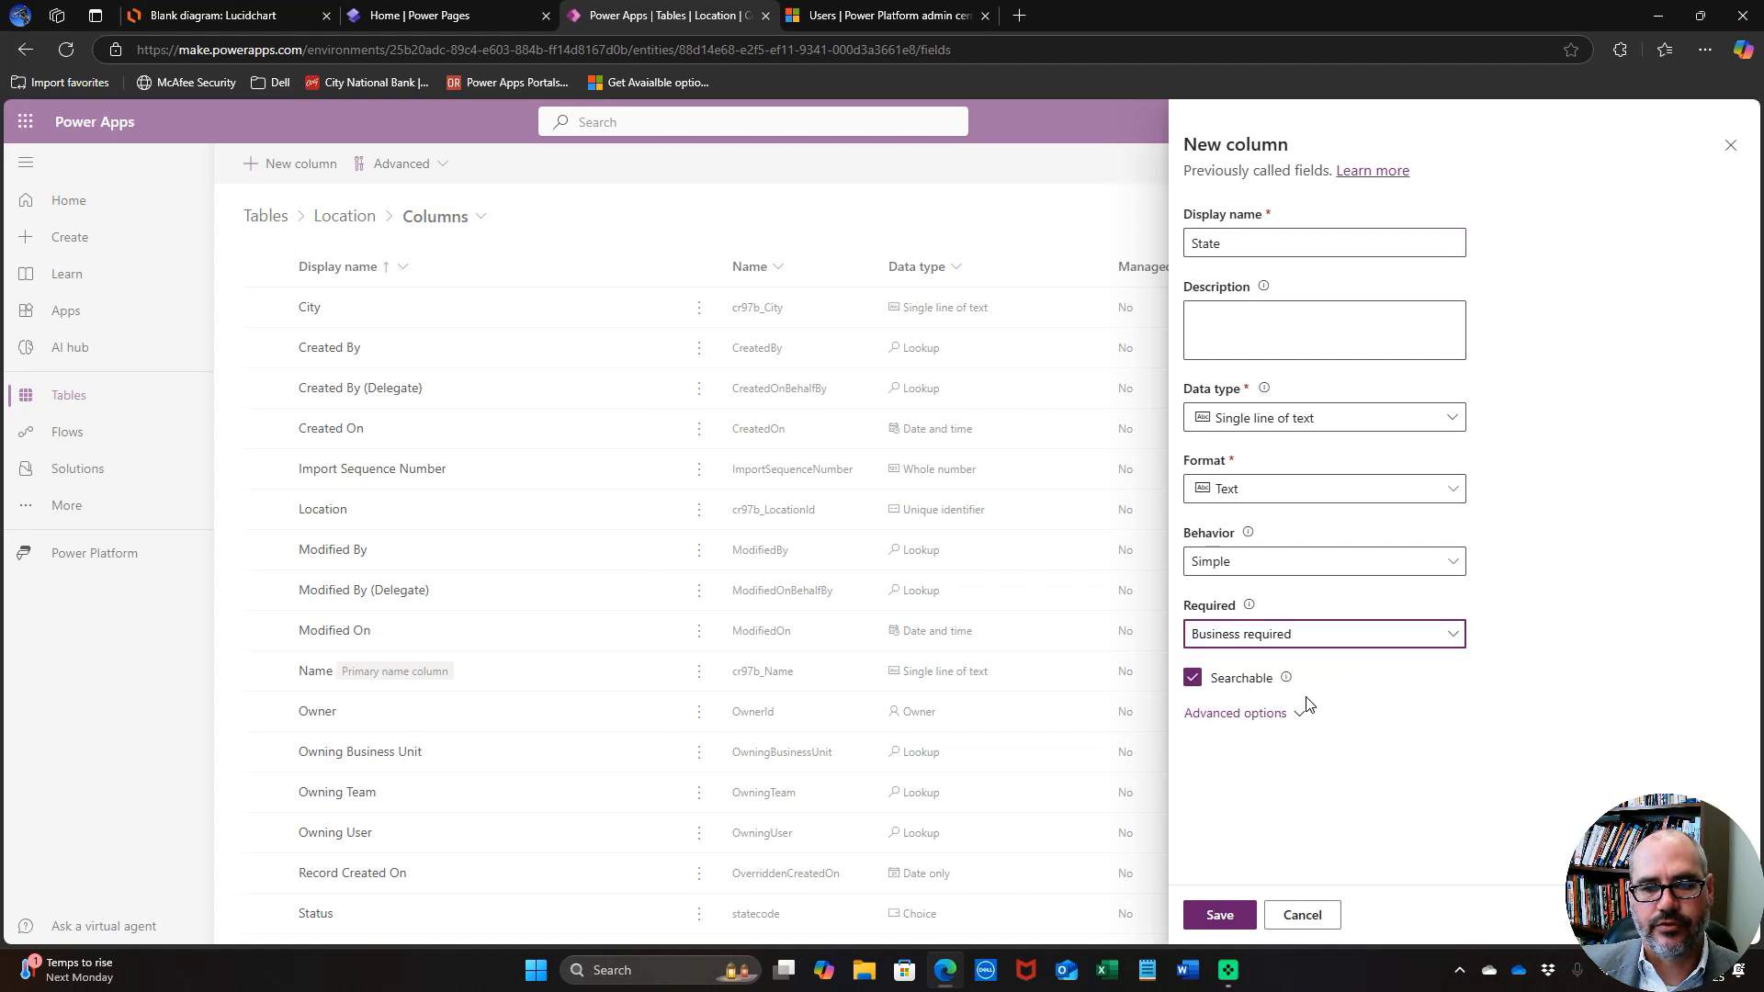
click(1220, 914)
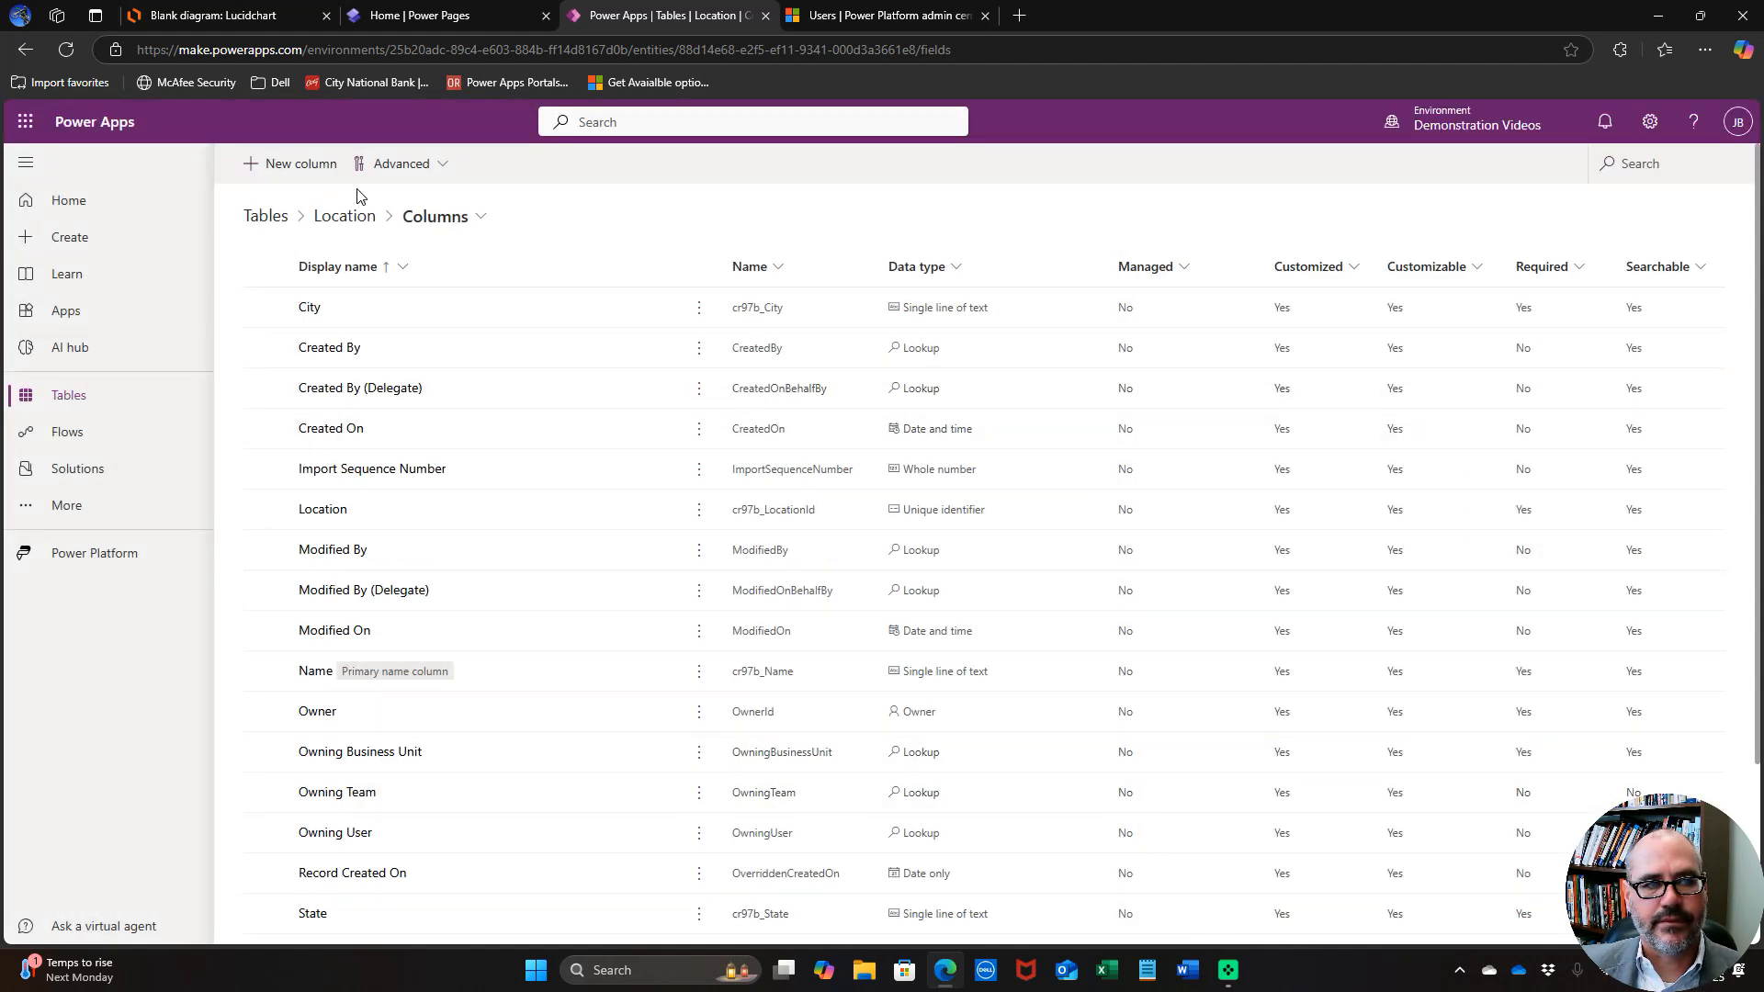
Add an Optional single-line text column named Zip Code to the Location table and save it.
click(317, 169)
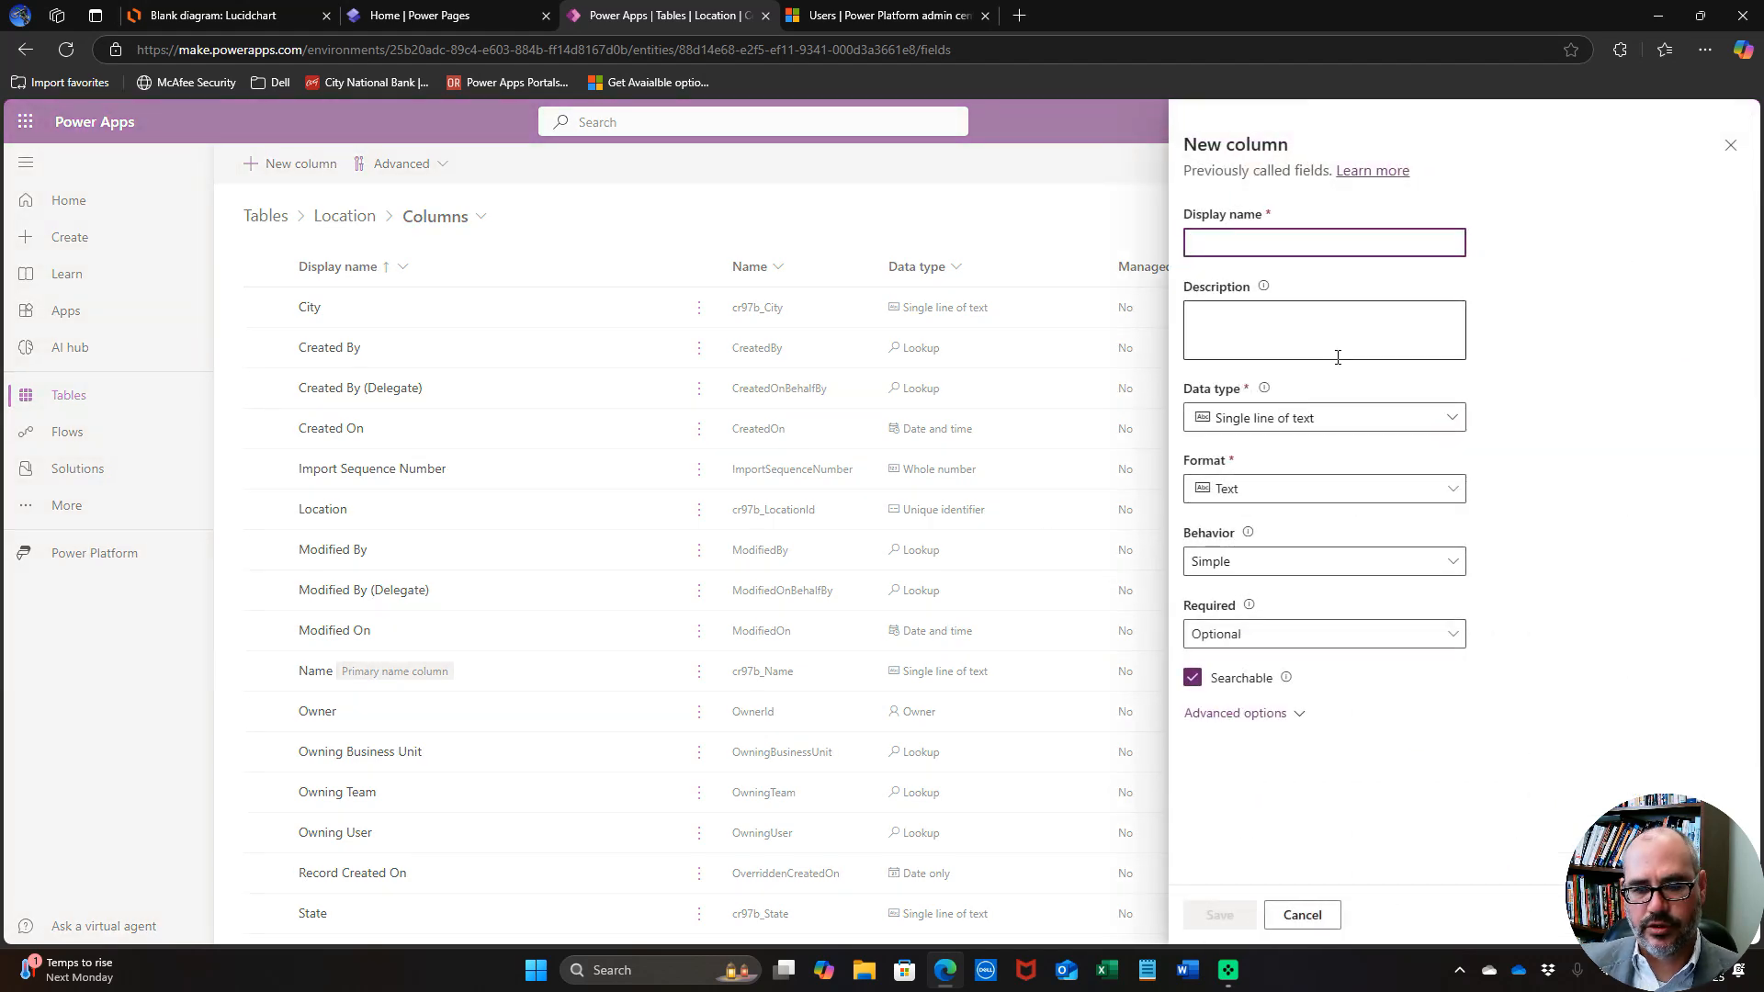
text(Zip )
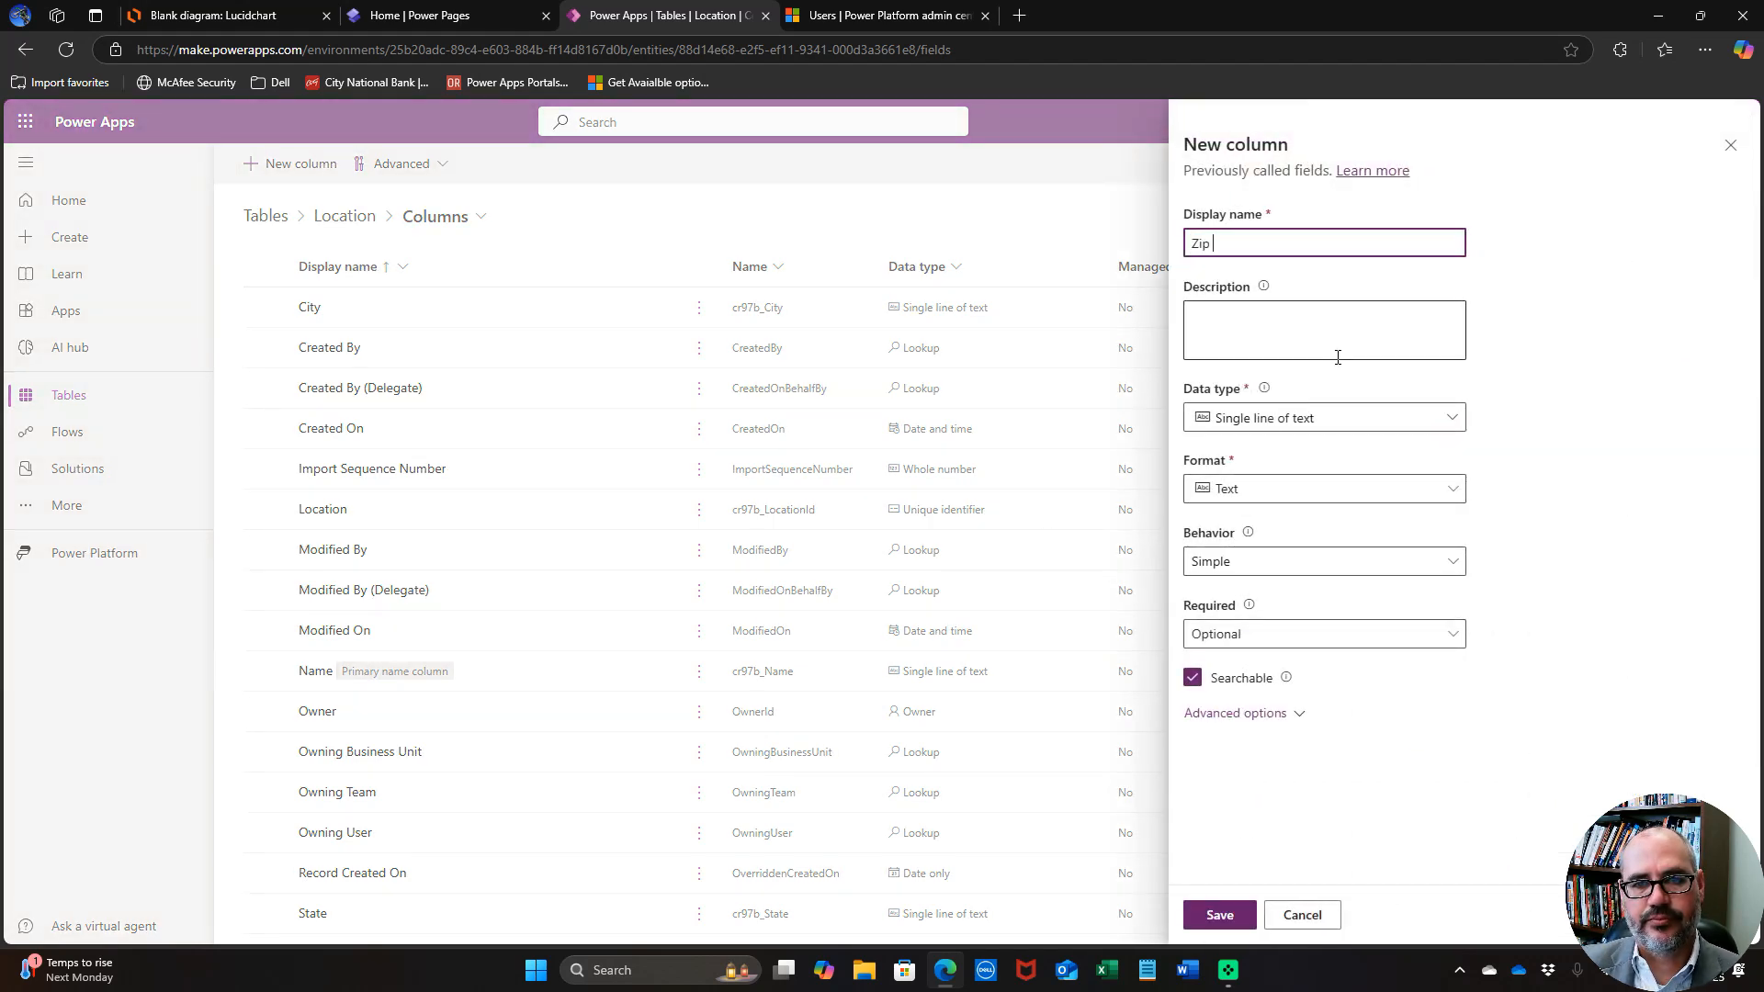
text(Code)
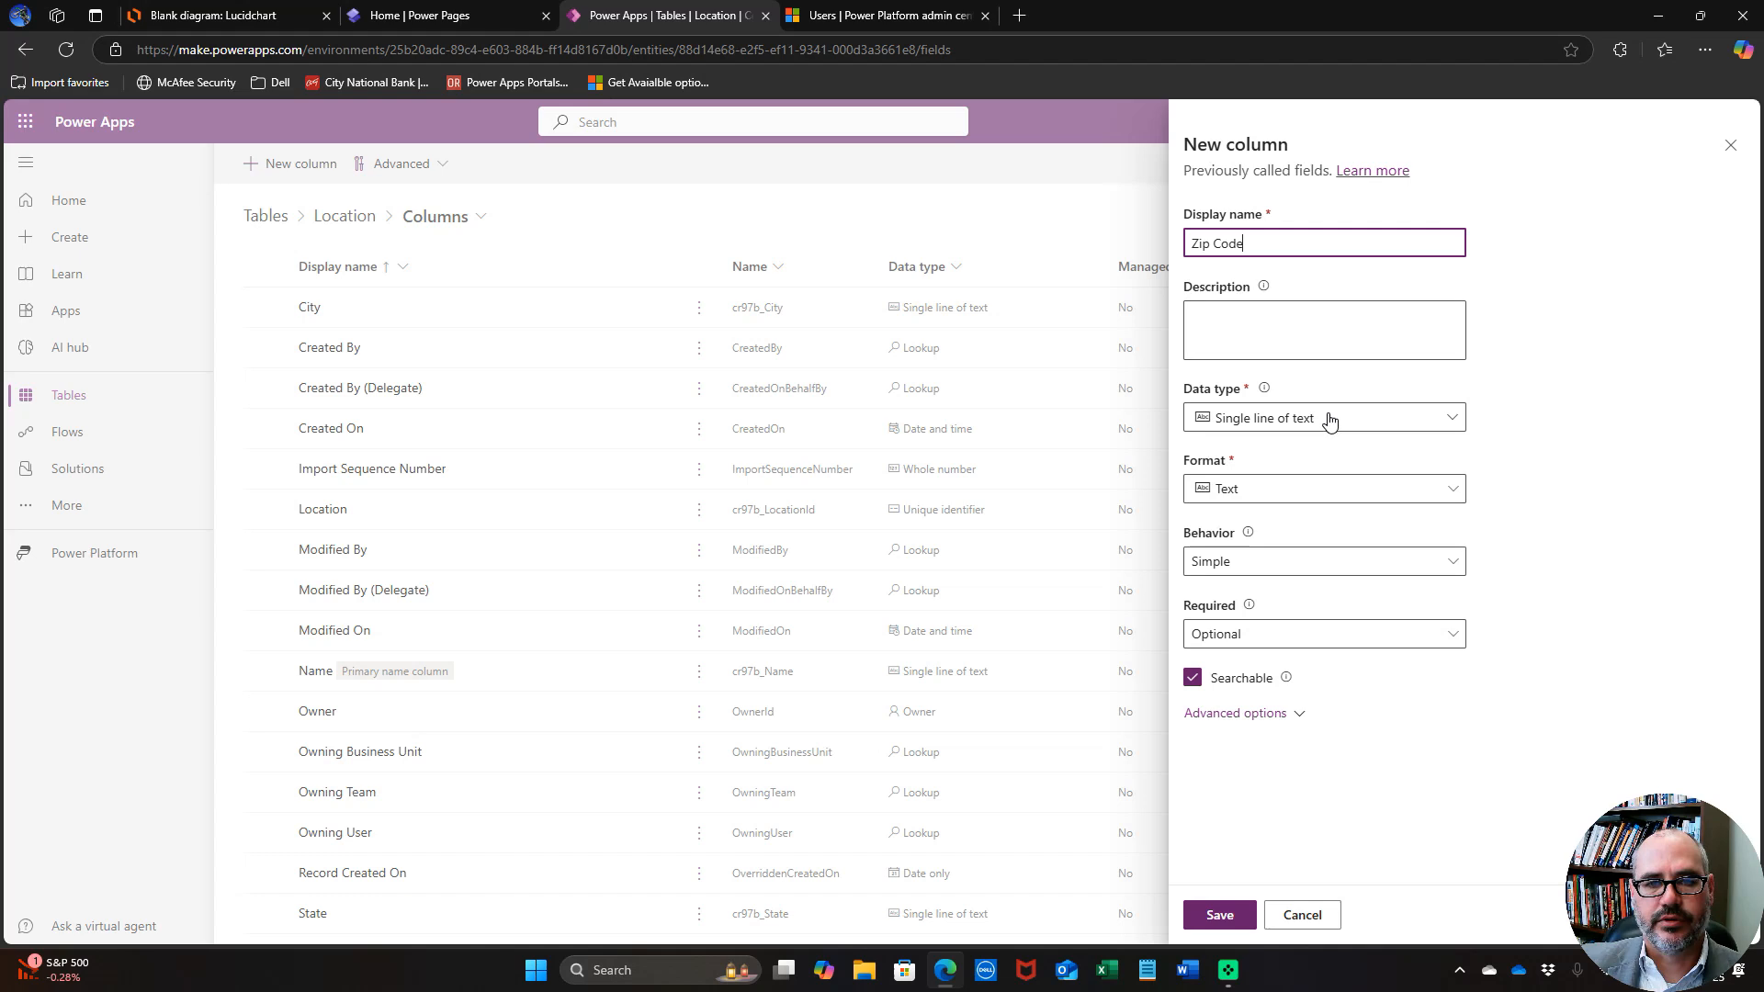
click(1295, 646)
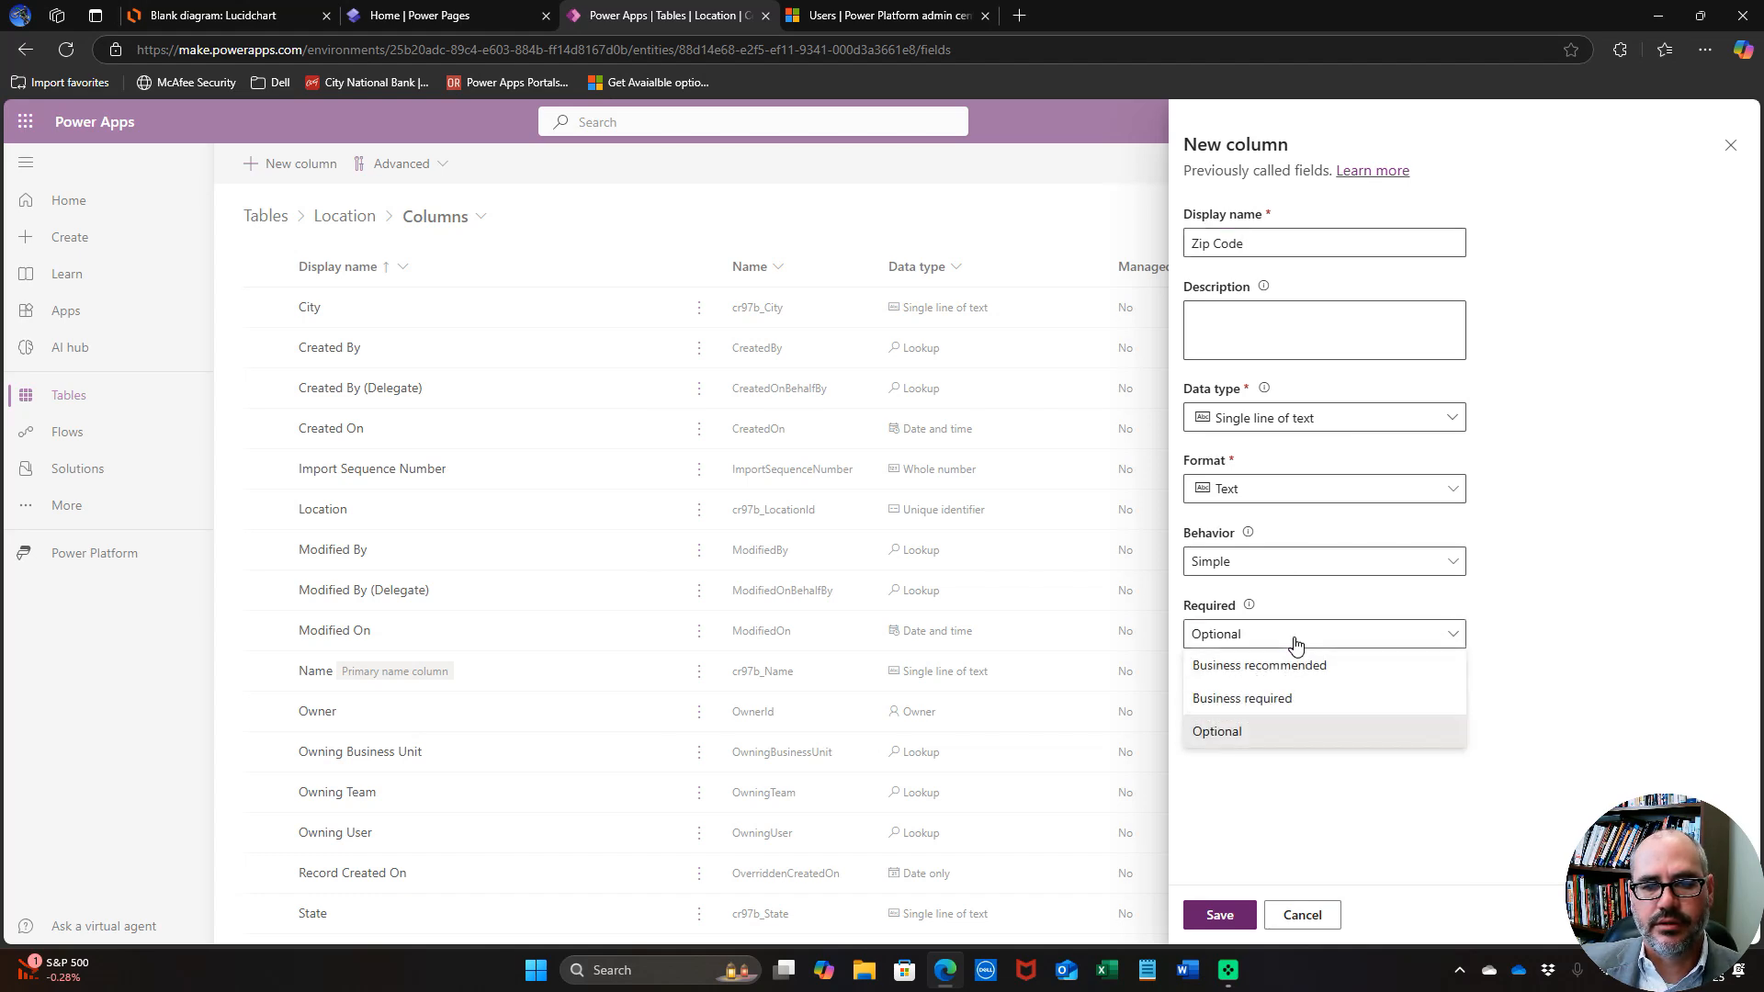
click(1283, 704)
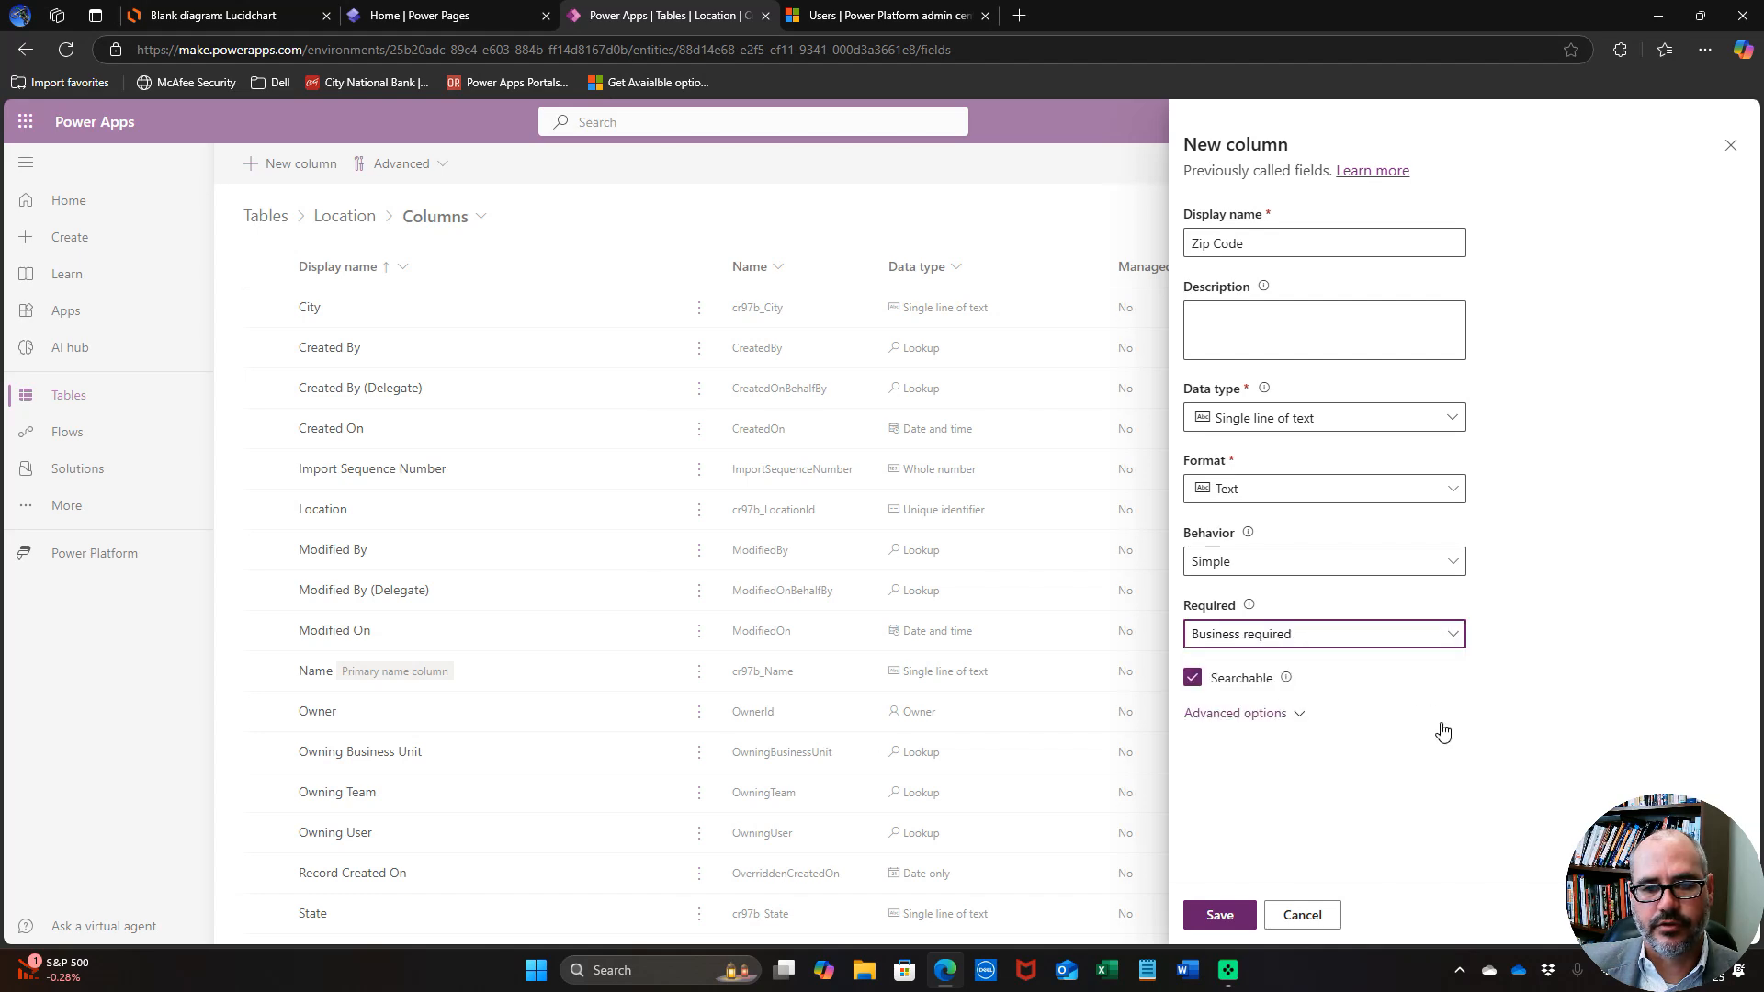
click(1341, 634)
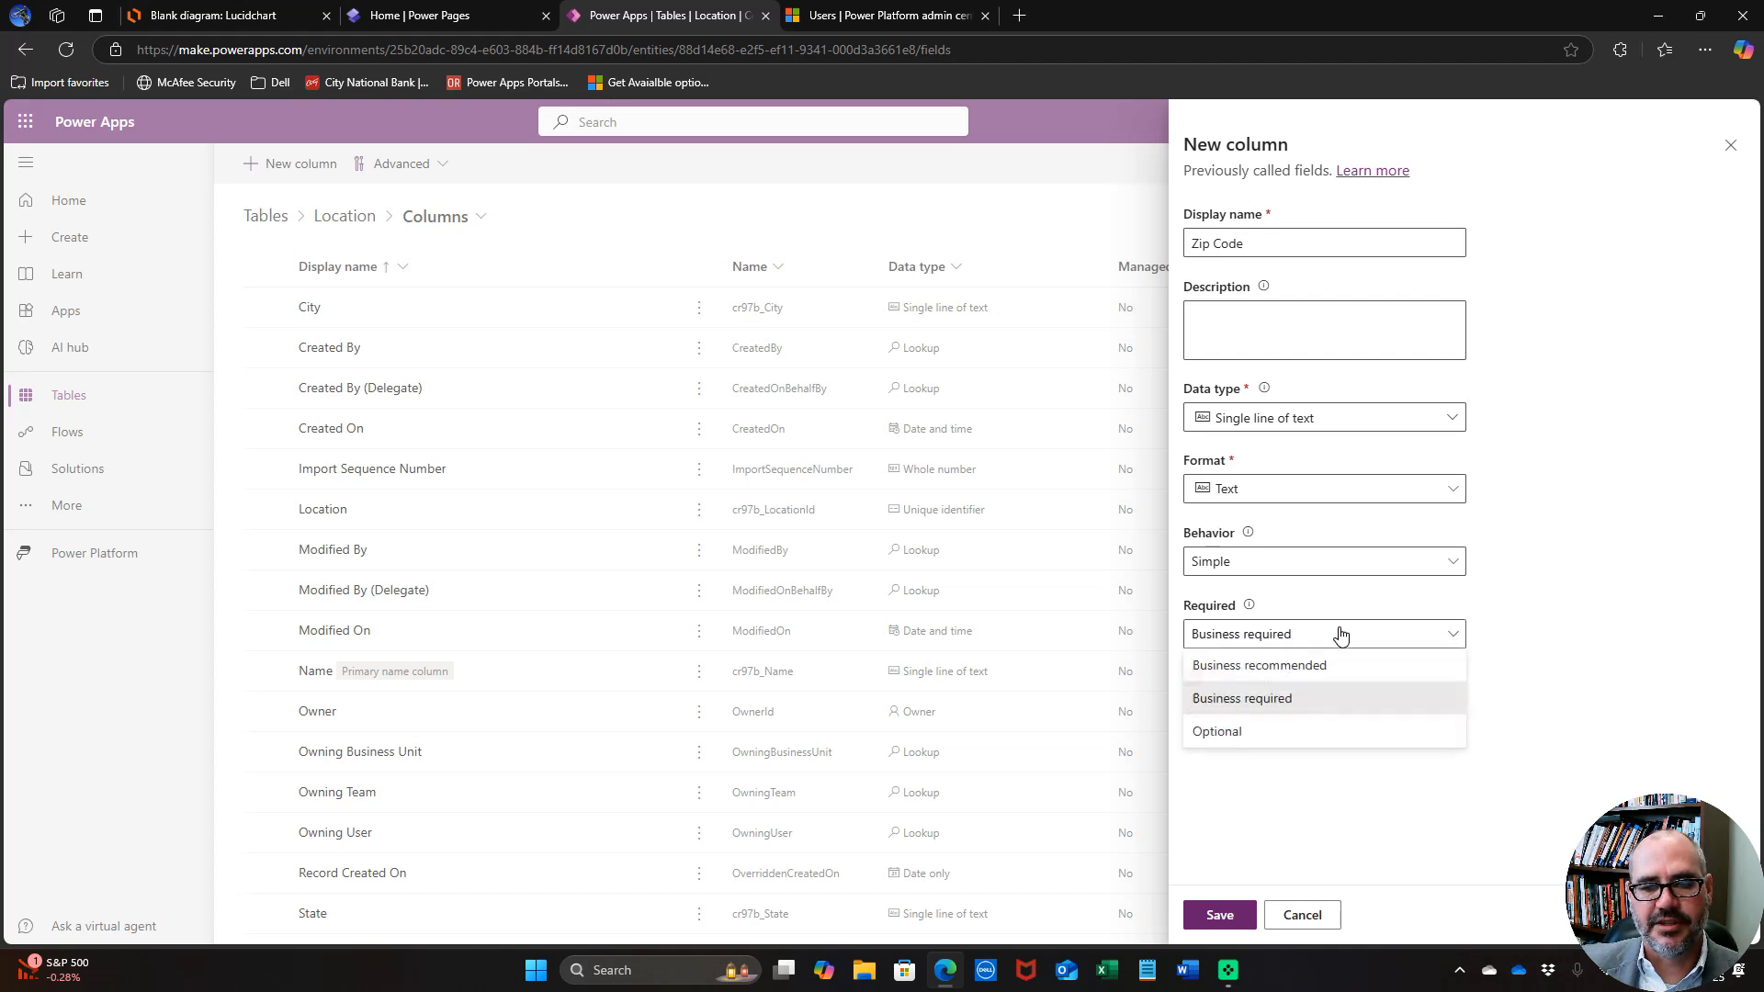
click(1303, 730)
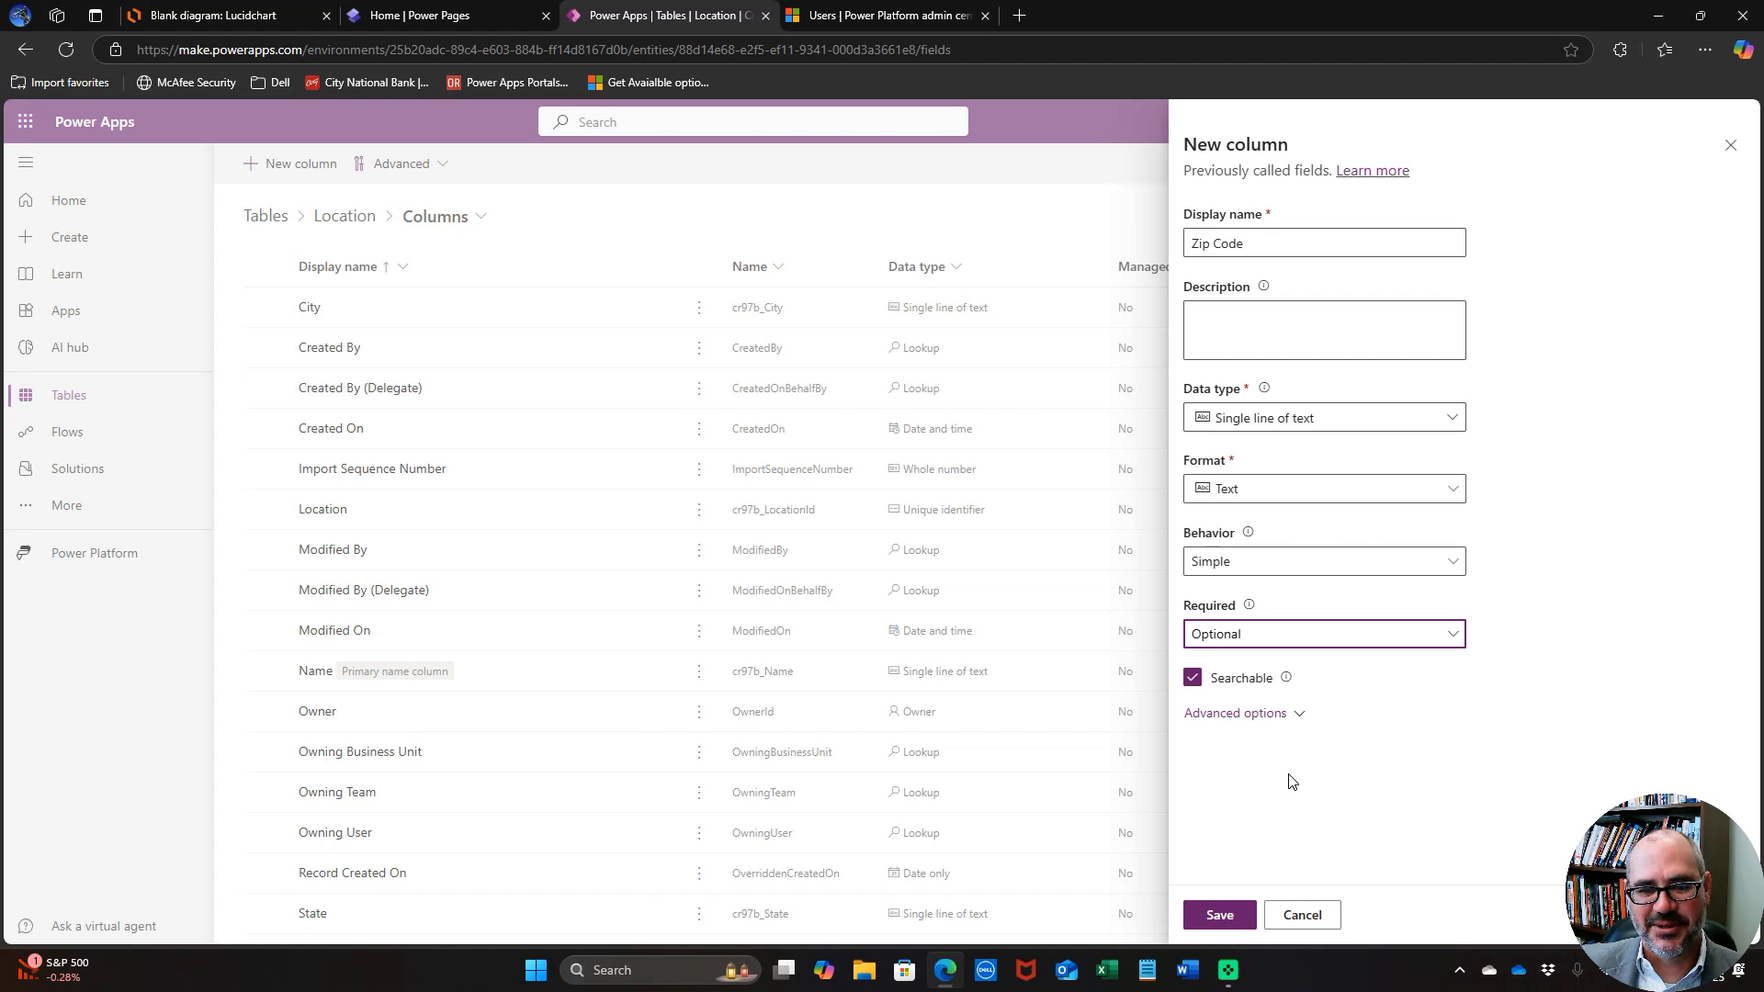
click(1224, 915)
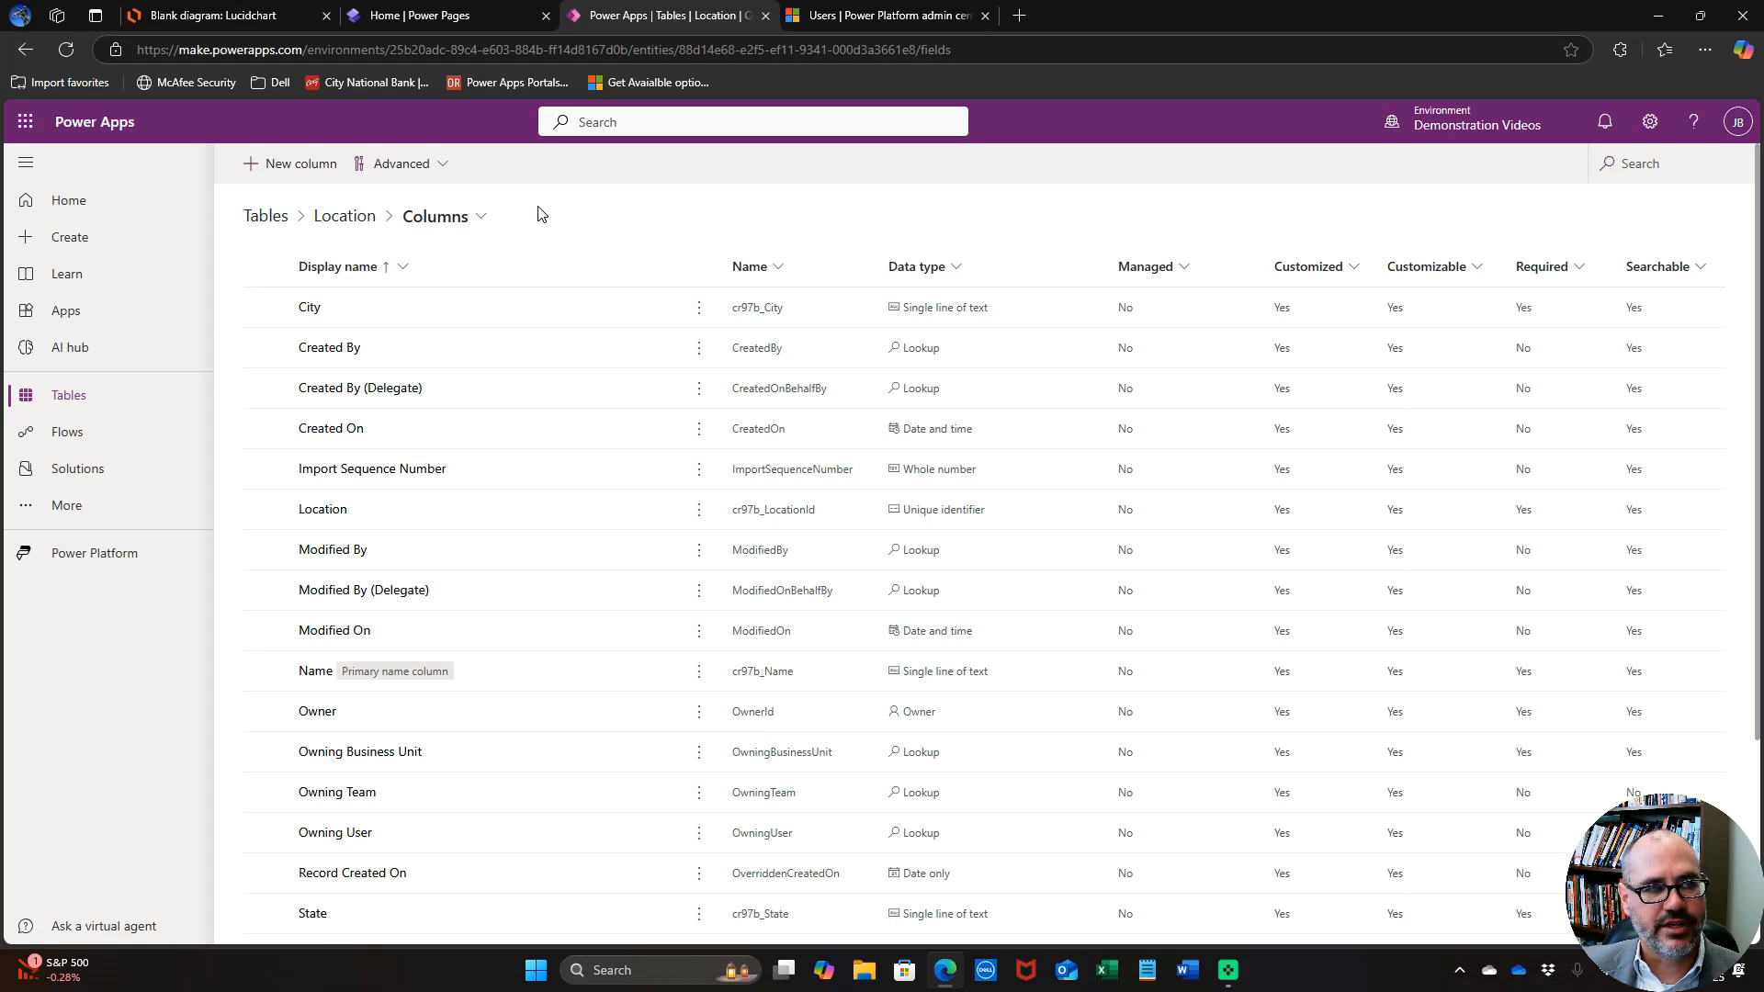
Create a many-to-one relationship from Location to the custom Customer table, with a Business Required lookup column named Customer.
click(349, 219)
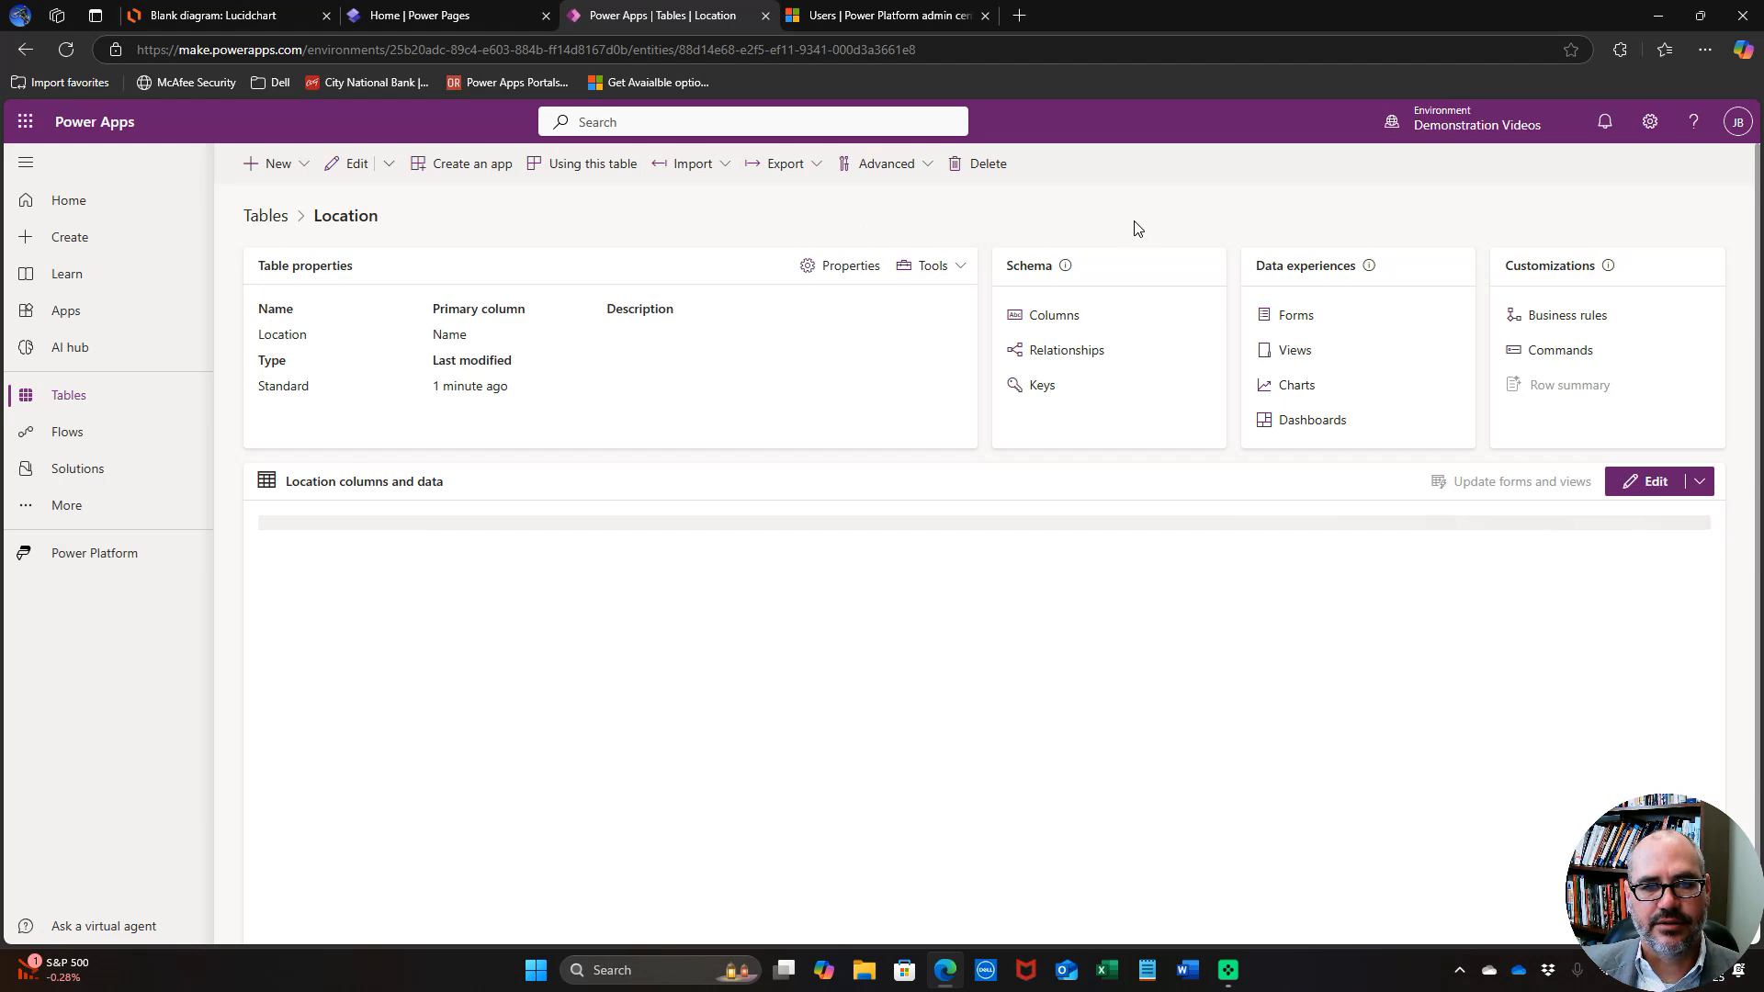
click(1083, 353)
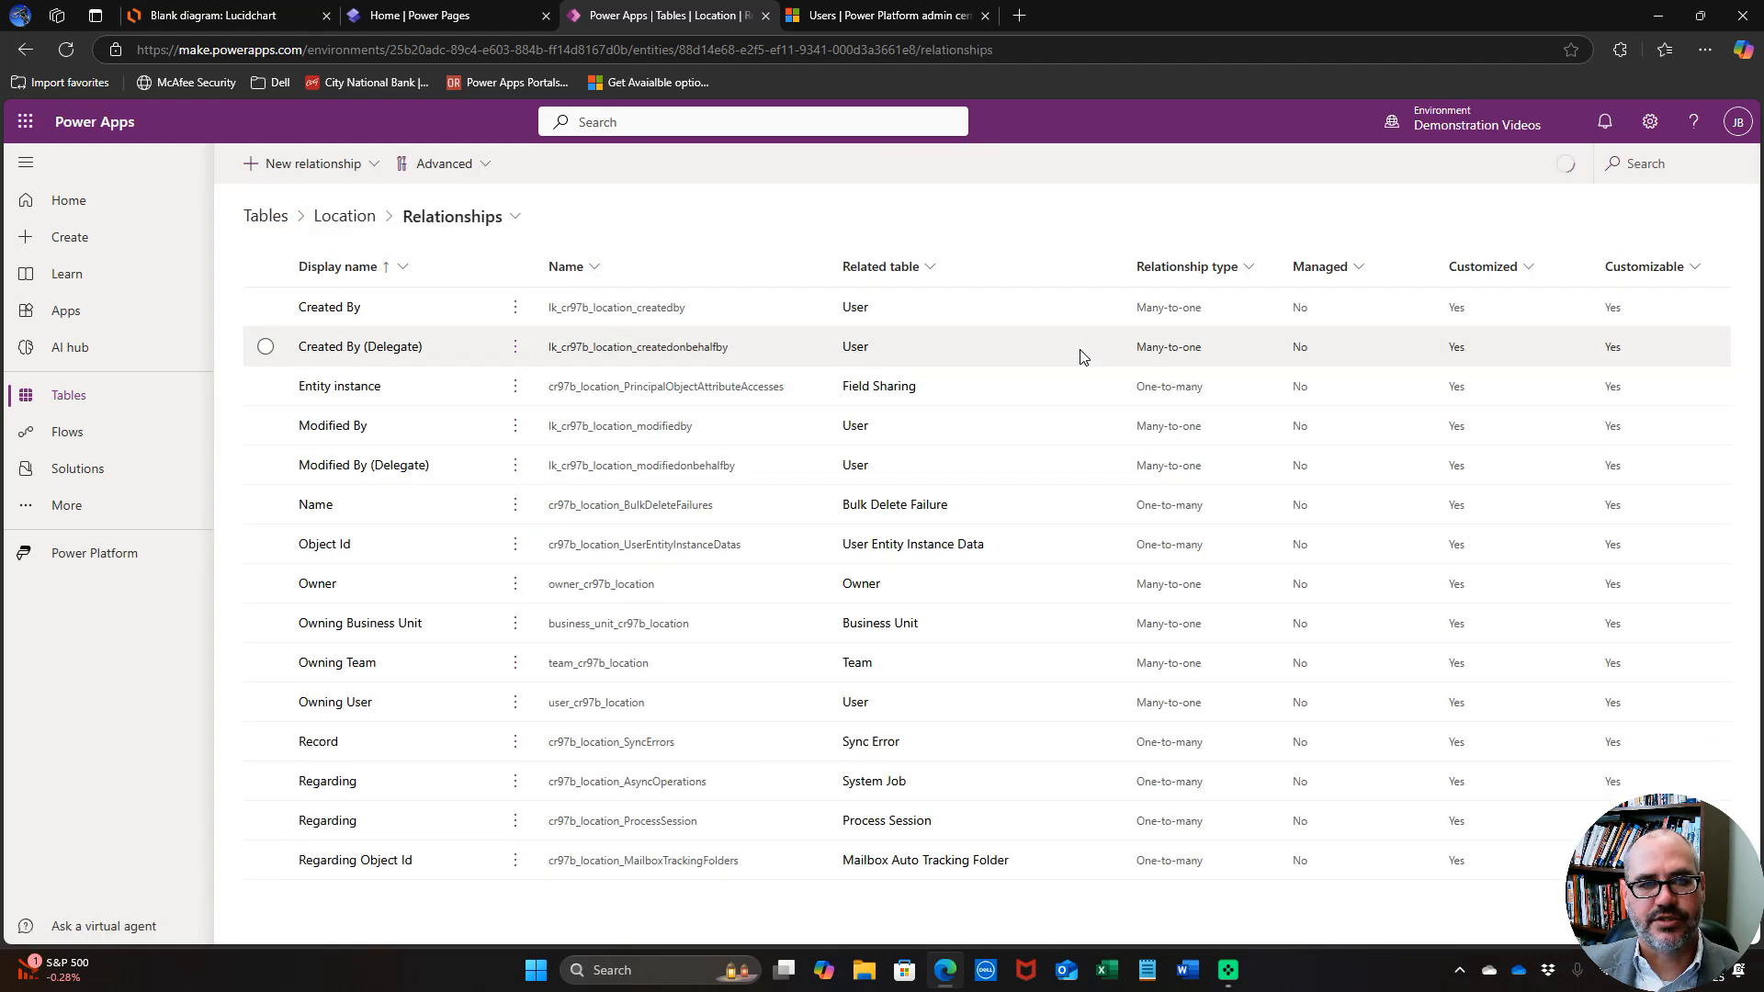
click(337, 175)
click(317, 193)
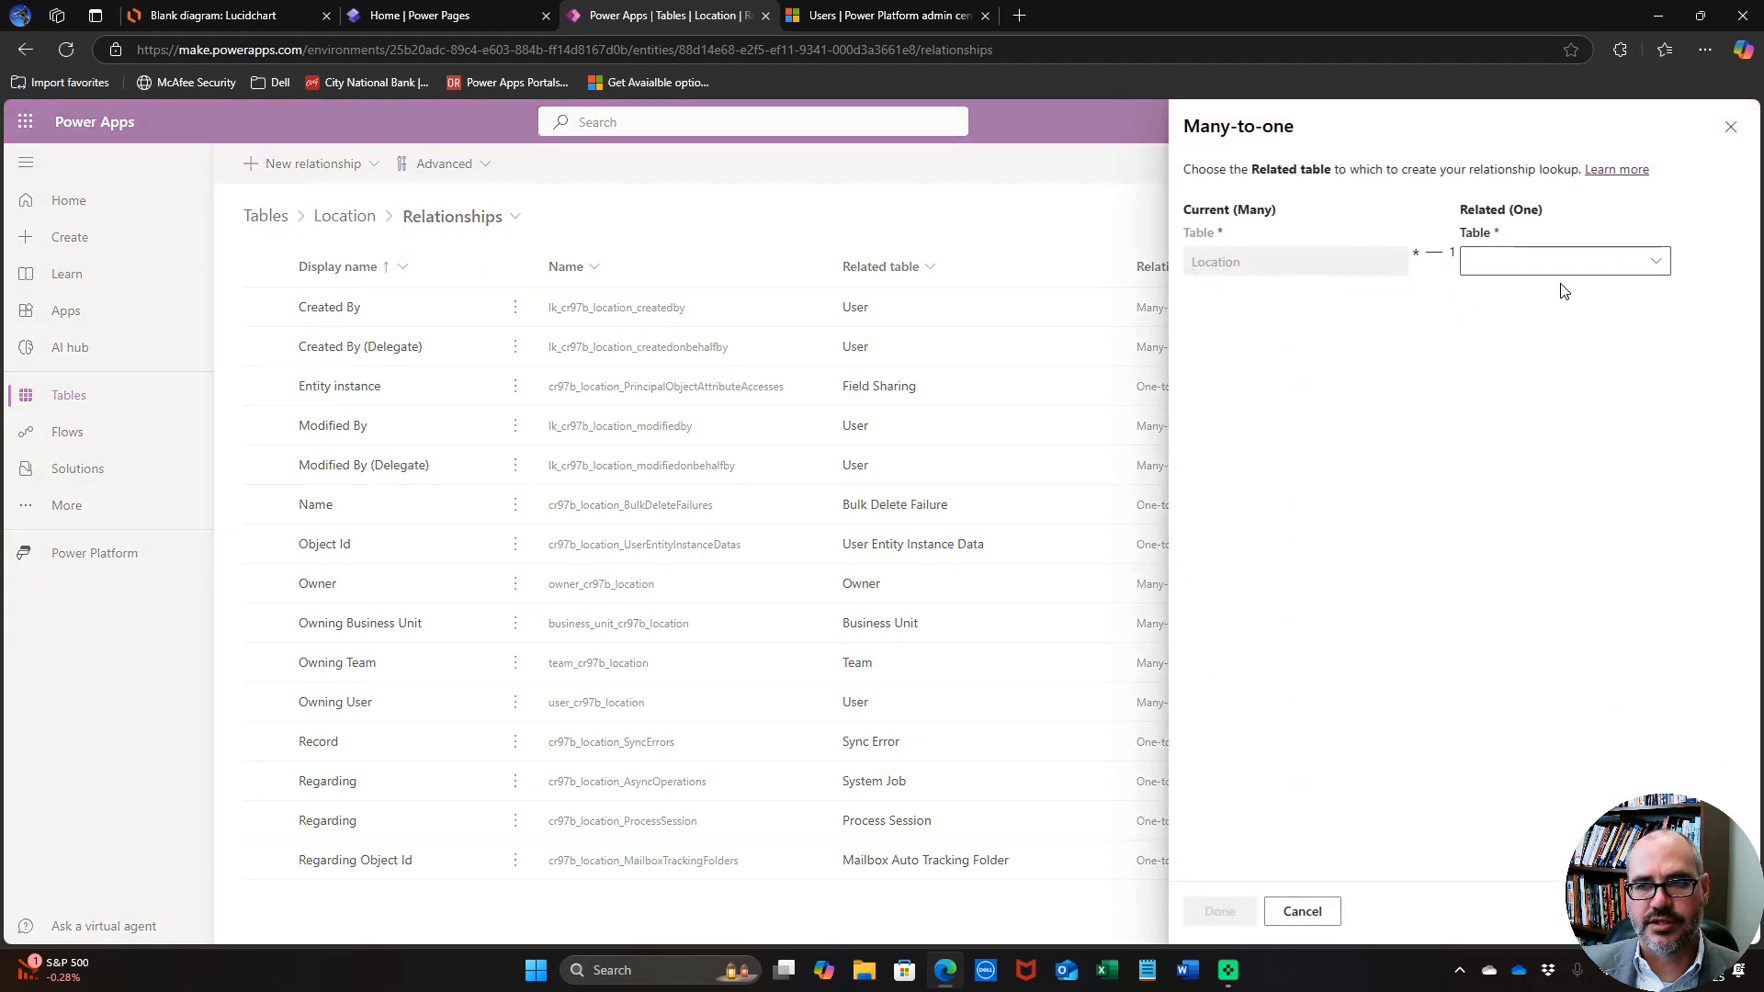
click(1583, 265)
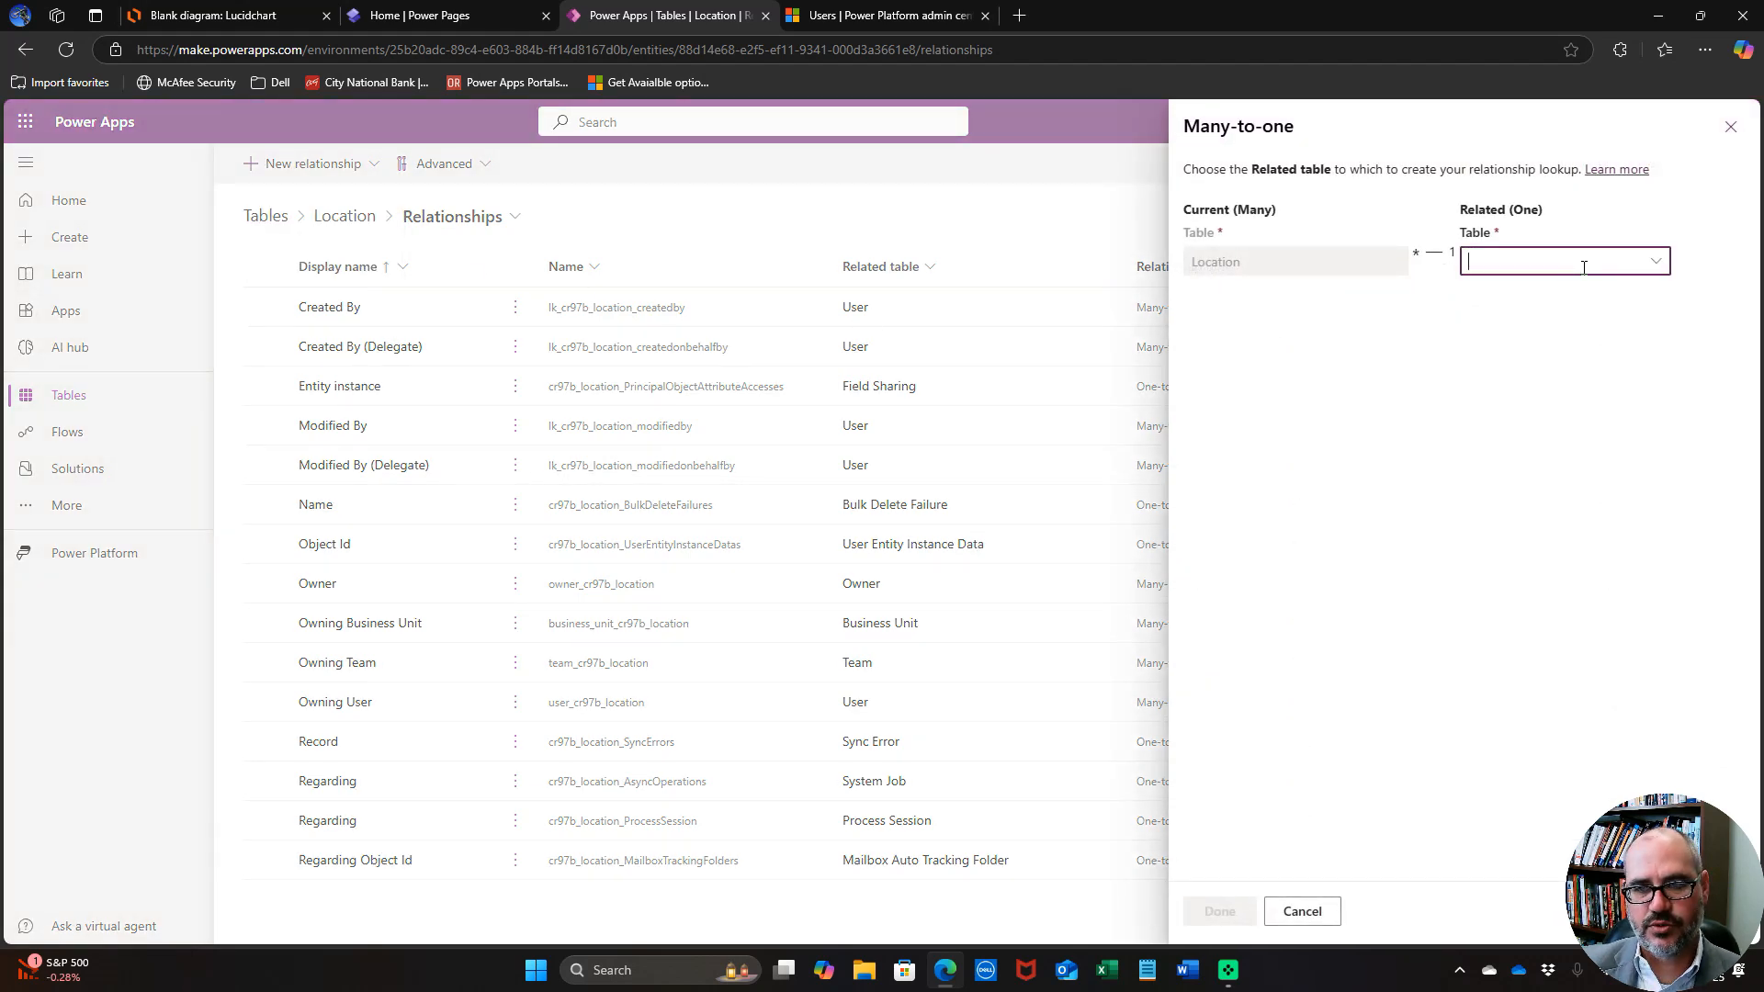
text(cust)
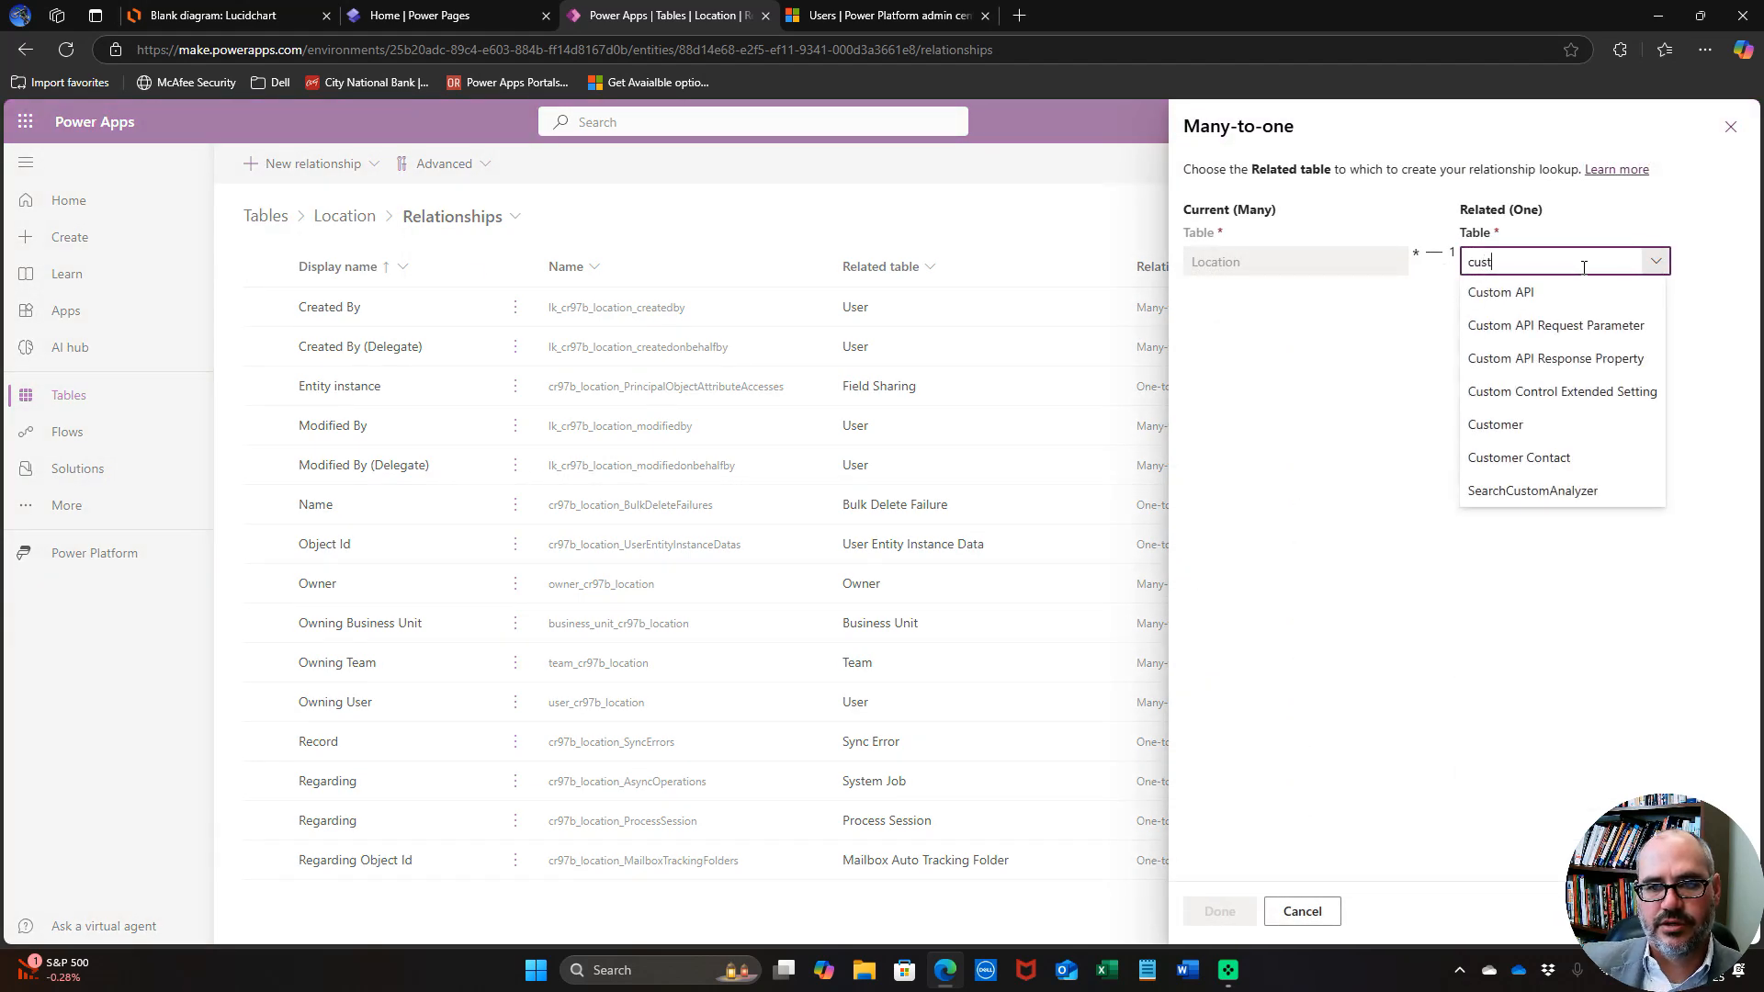
click(1545, 426)
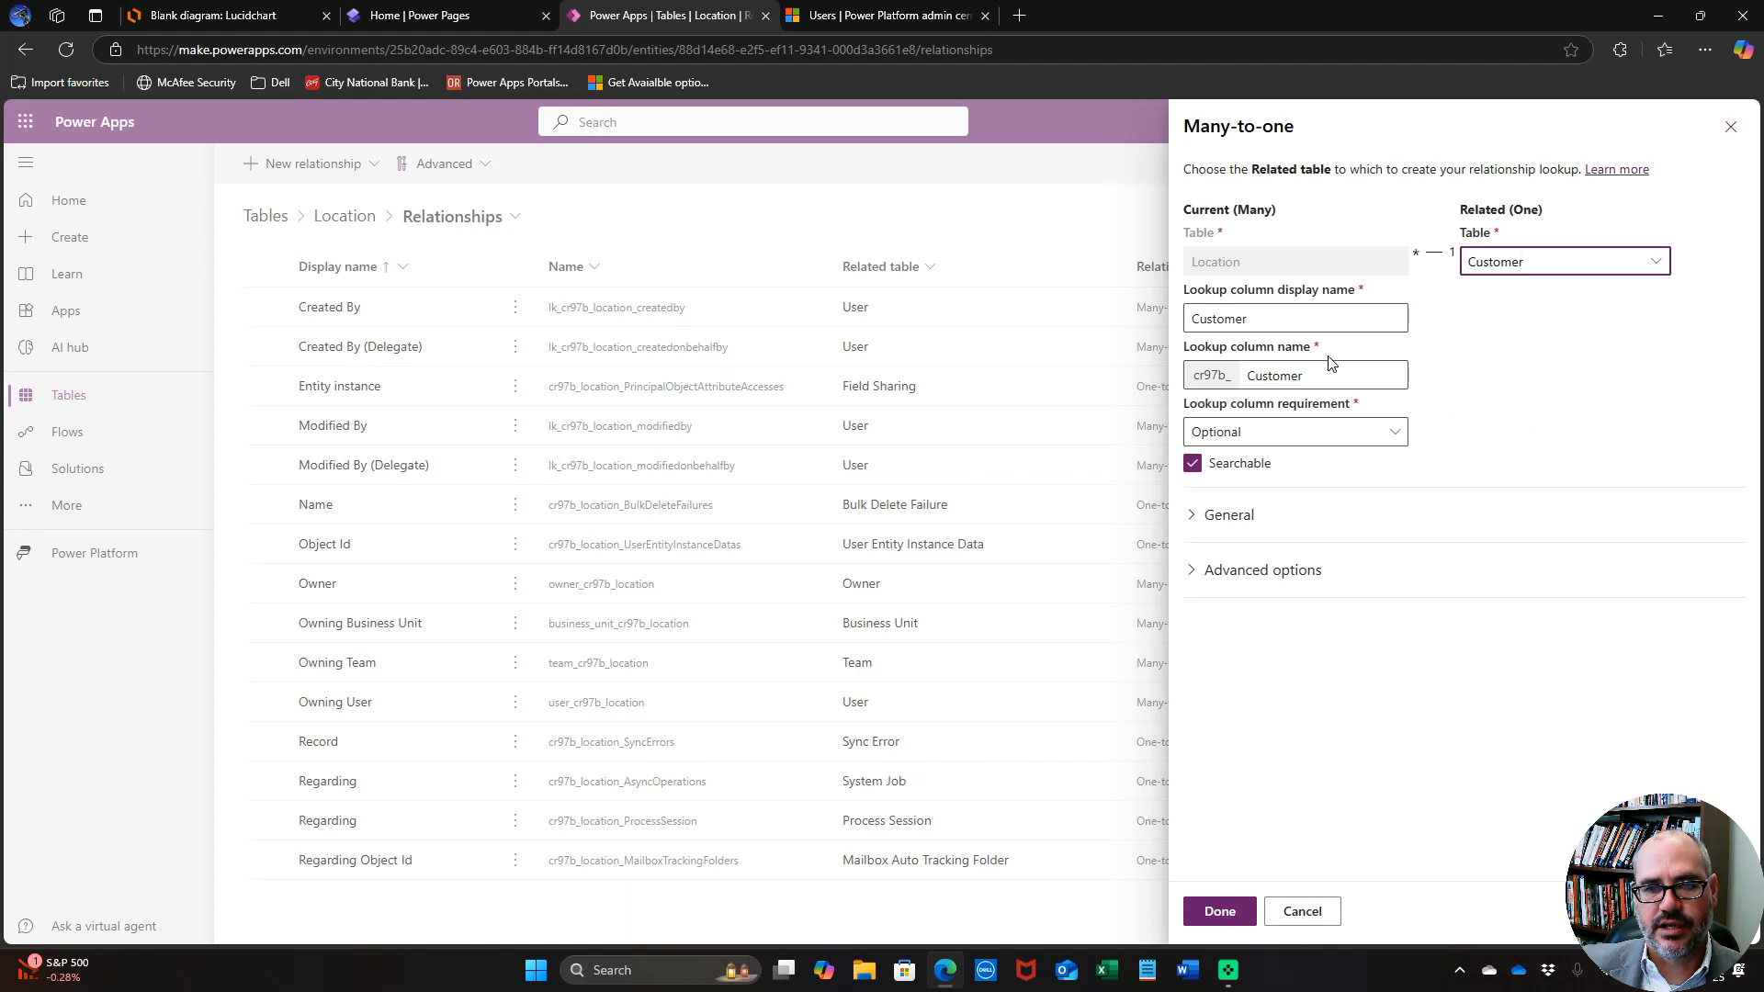
click(1264, 439)
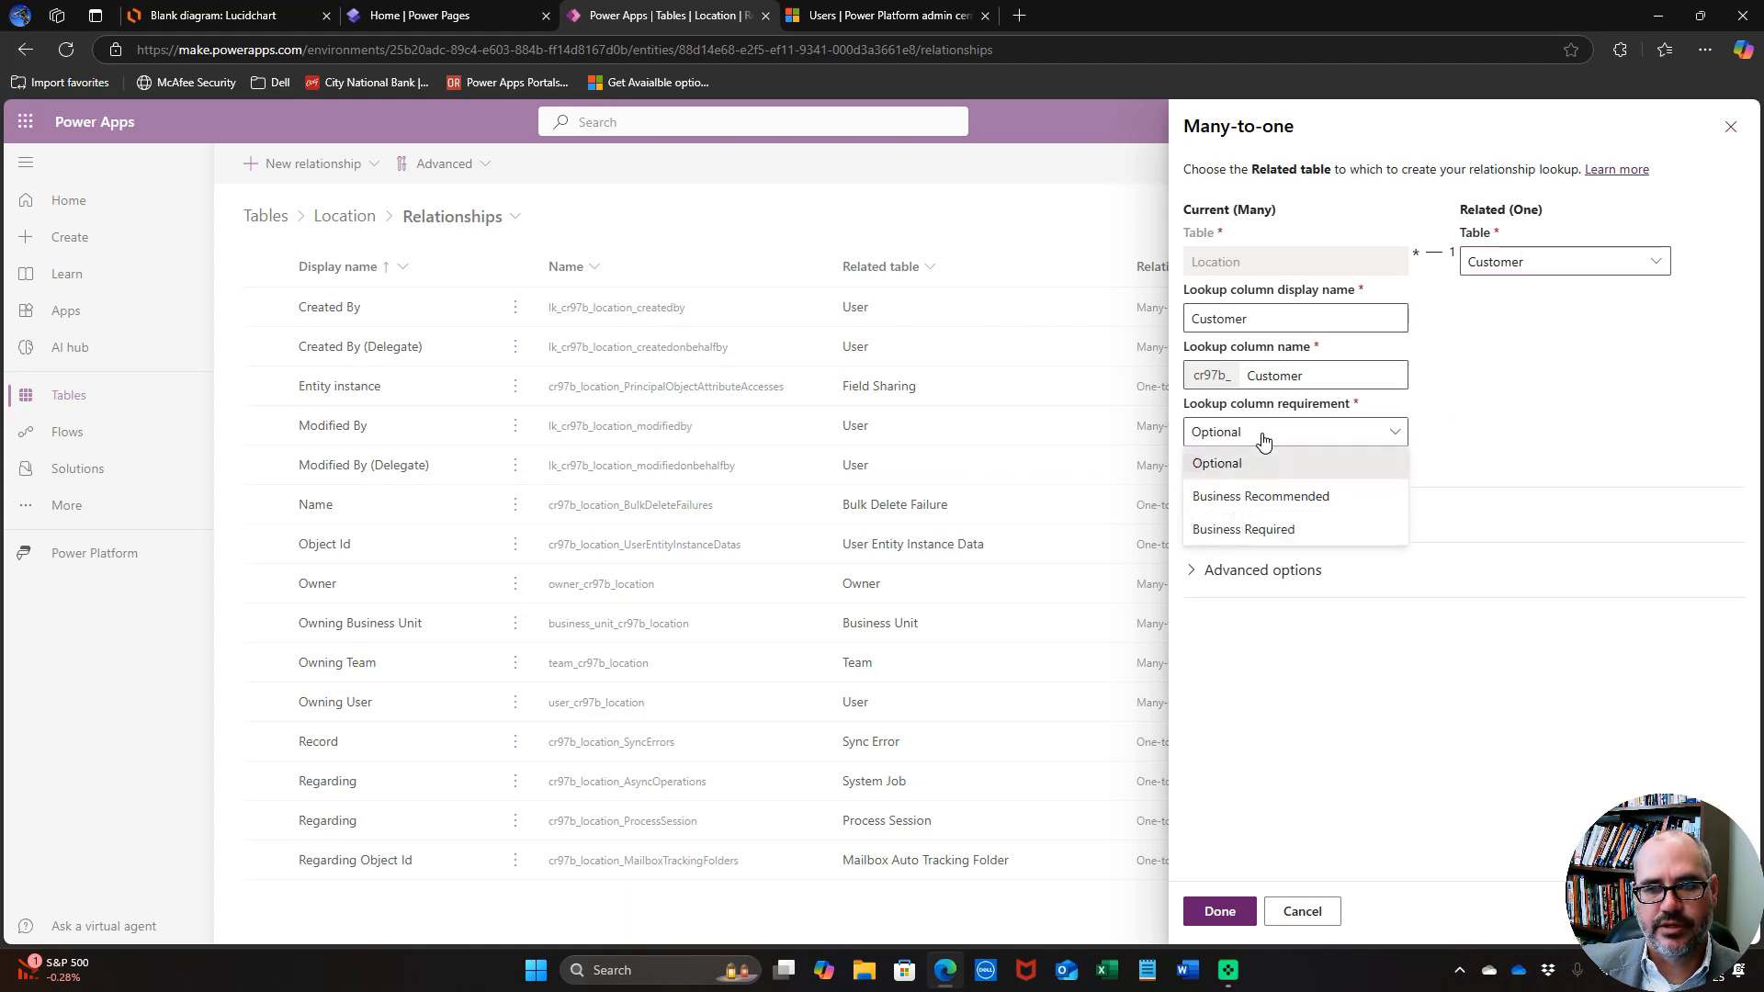
click(1270, 529)
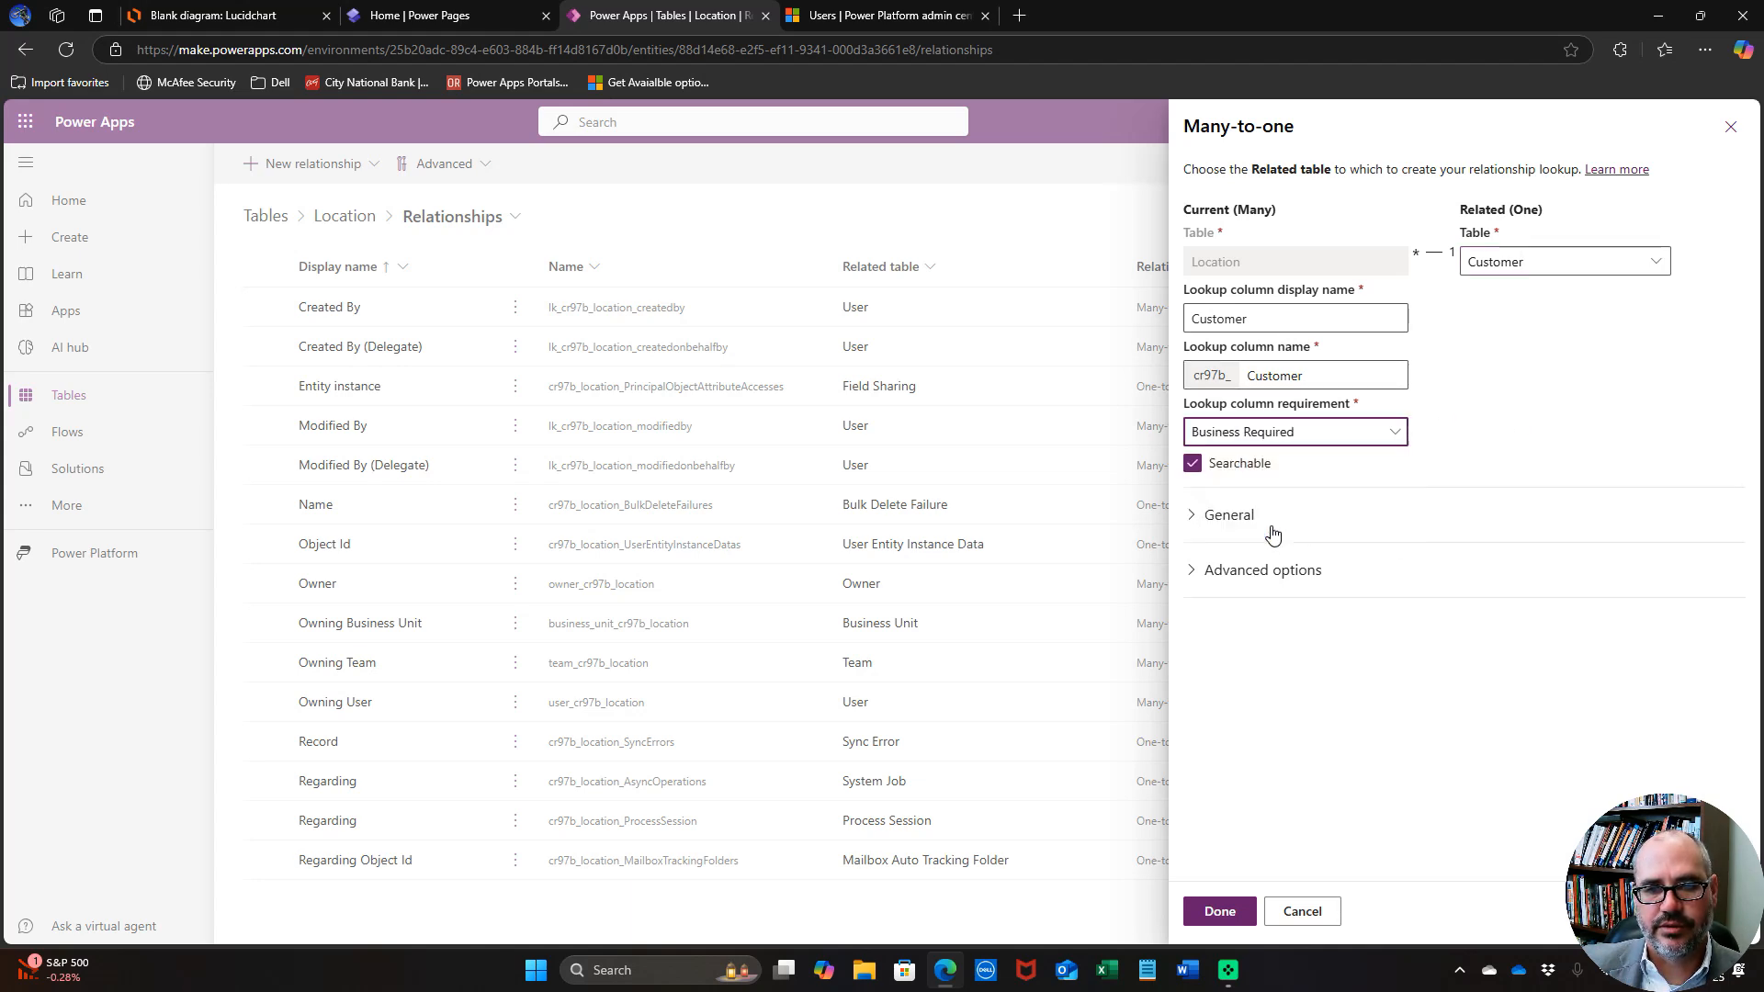
click(1222, 919)
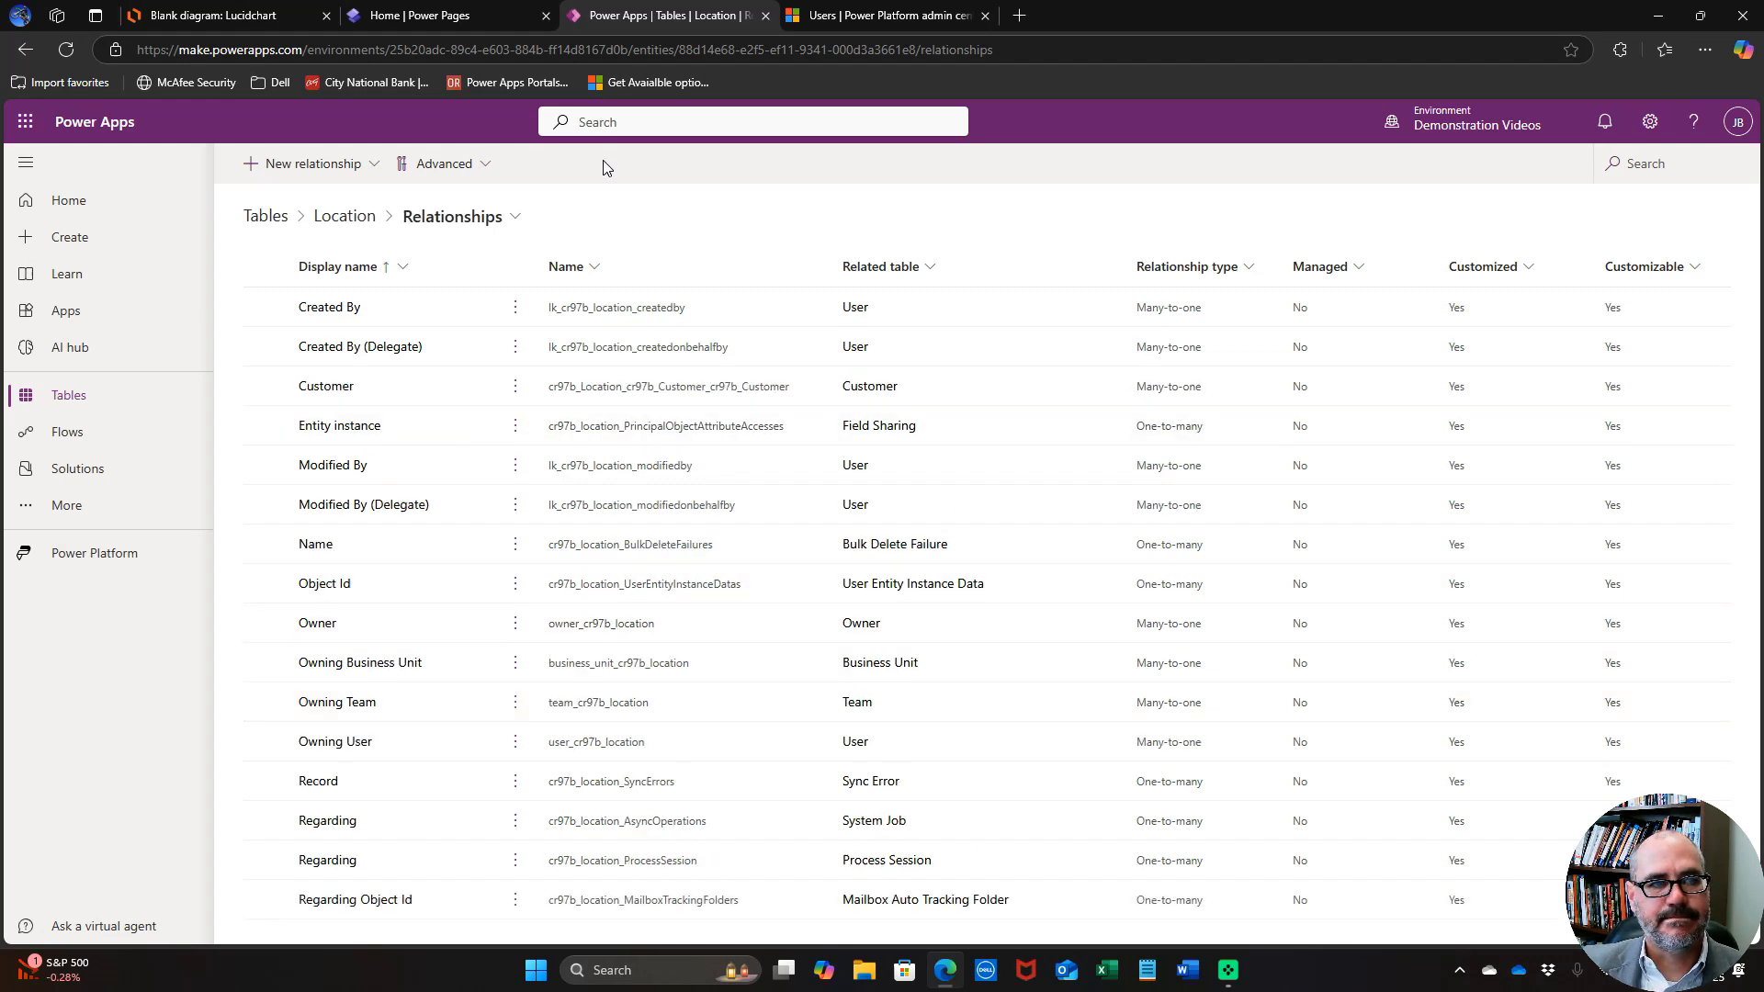
Switch to the Lucidchart diagram, examine the Project entity's fields and relationships, and return to Power Apps.
click(229, 18)
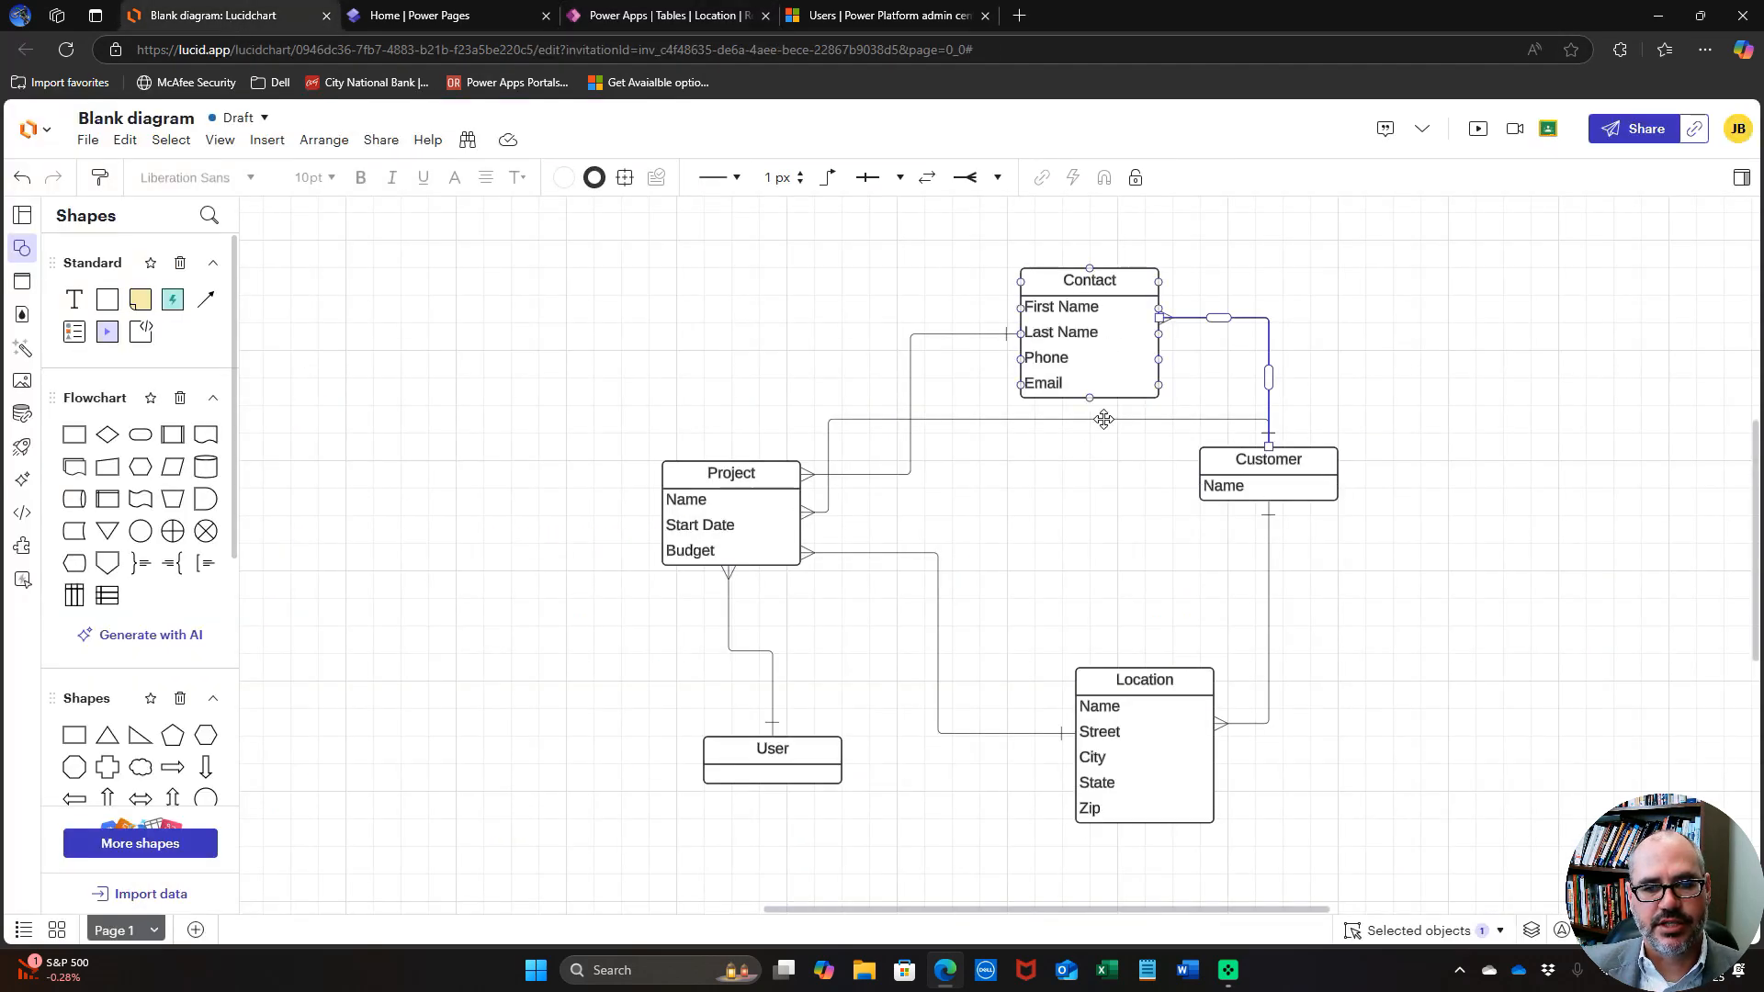
click(743, 466)
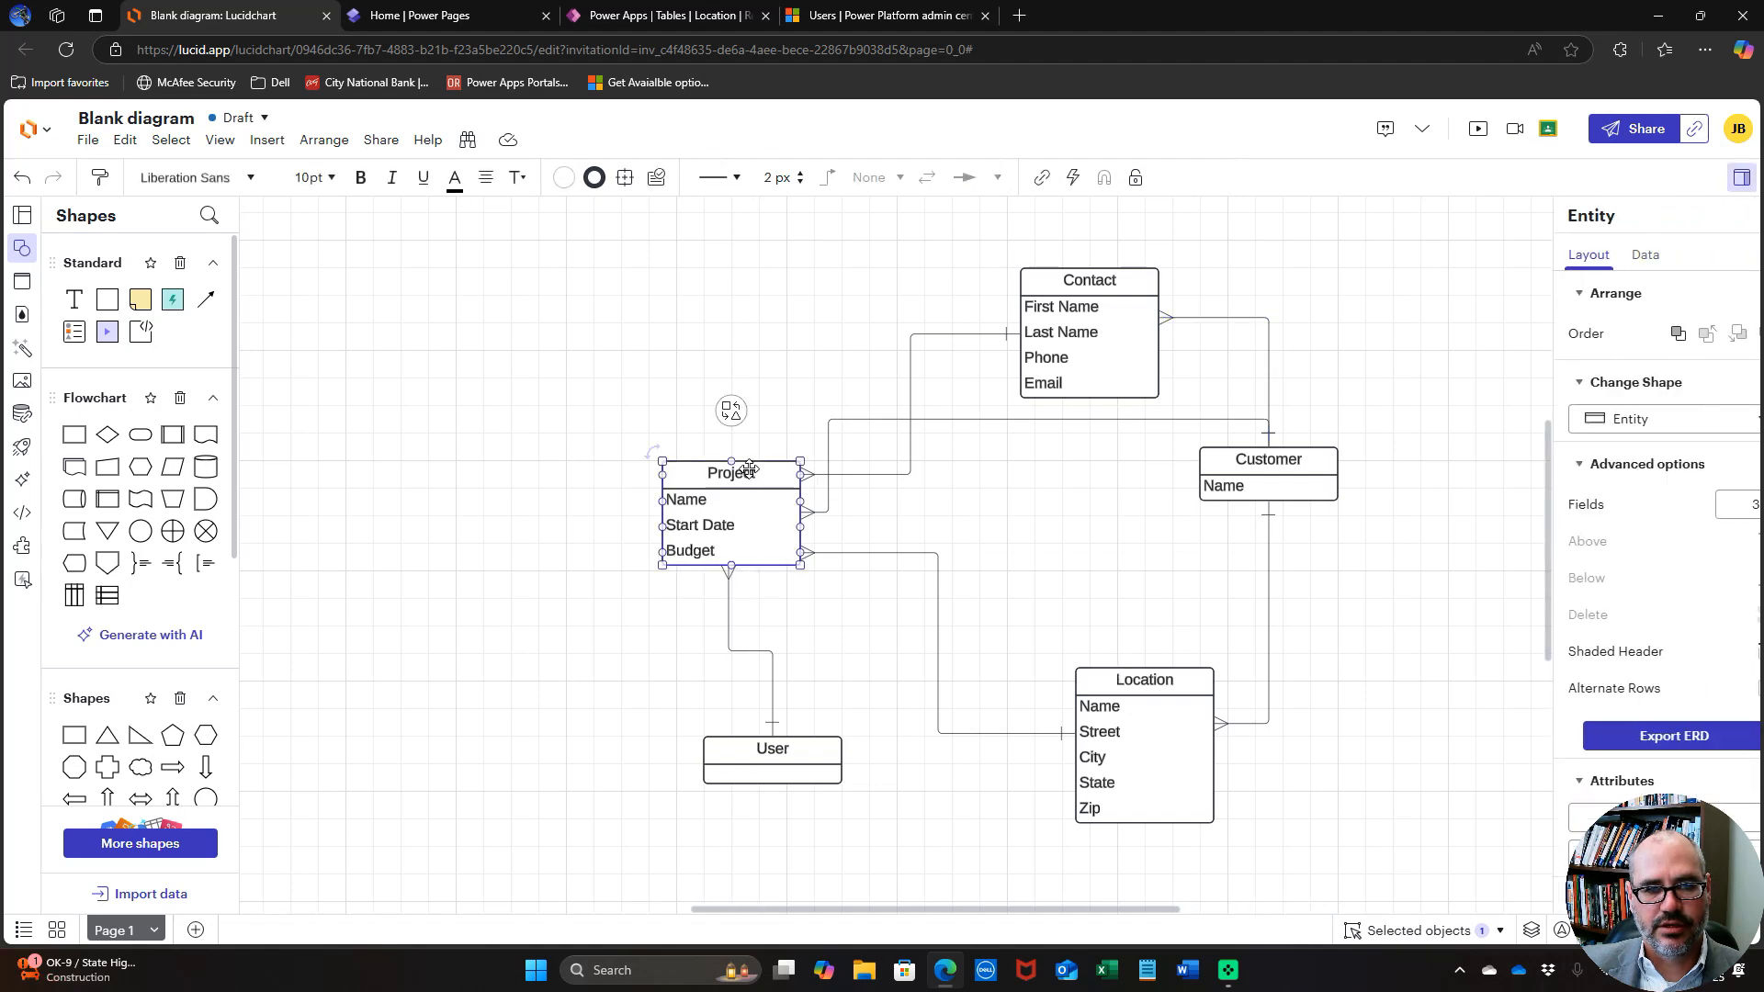
click(778, 335)
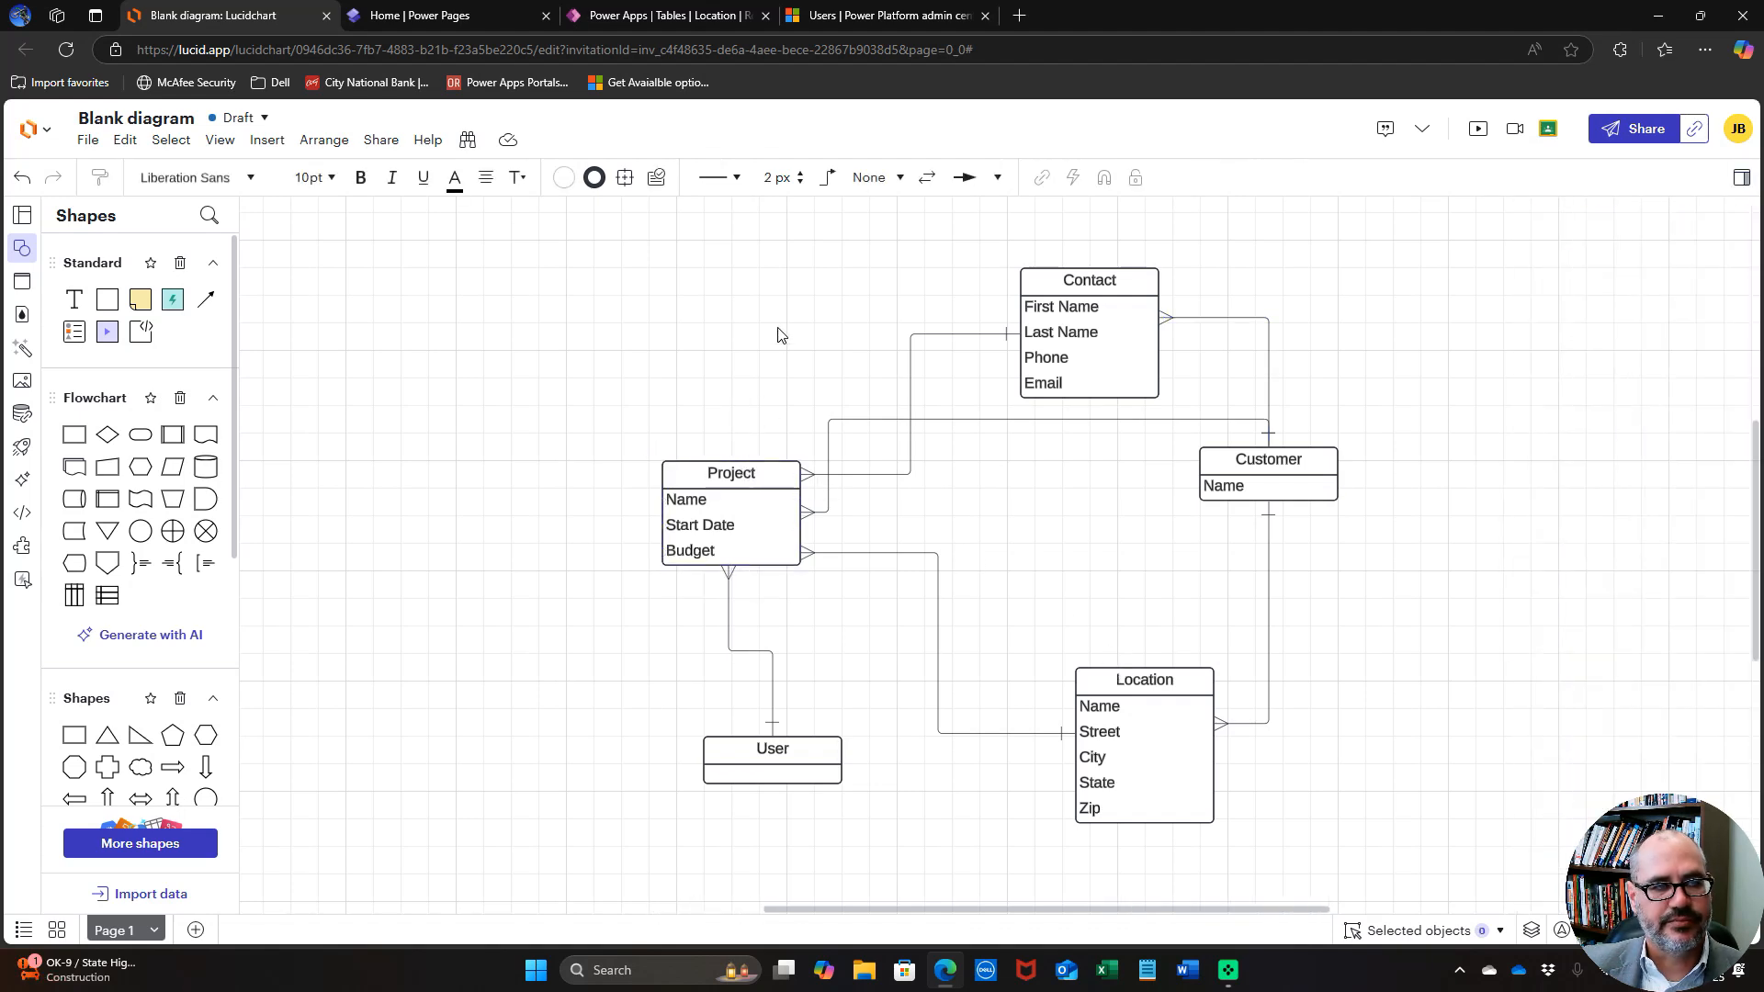
click(604, 15)
click(259, 19)
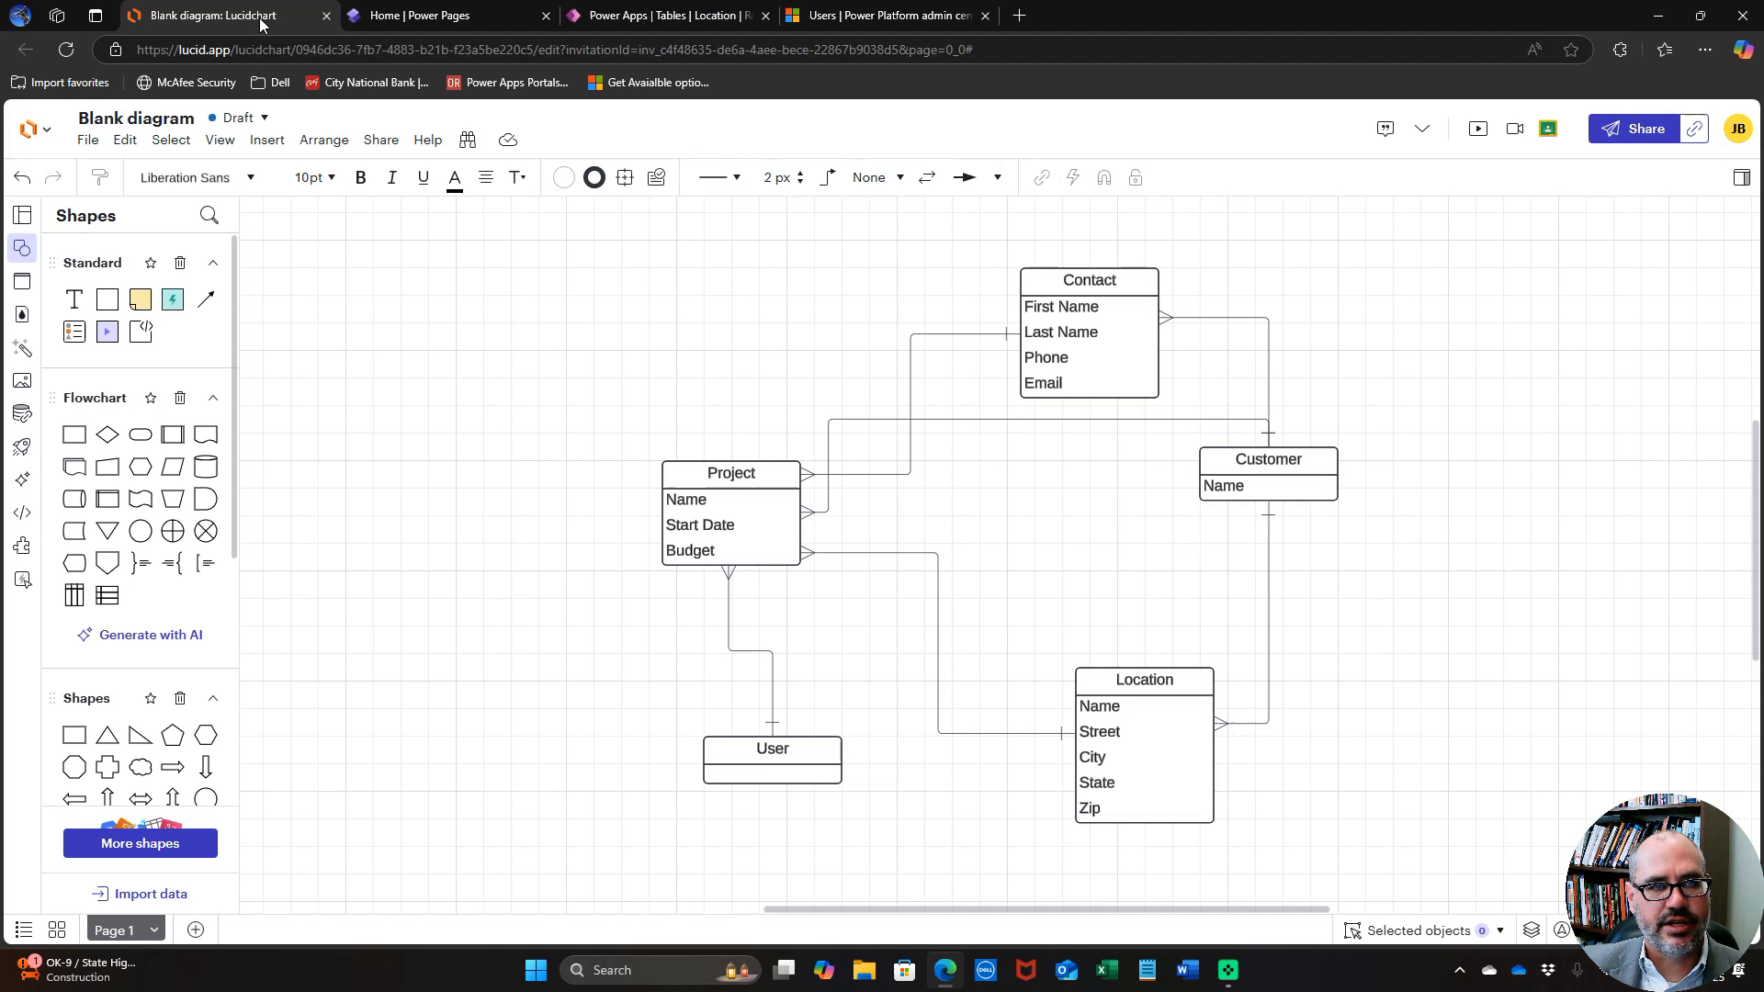
click(663, 17)
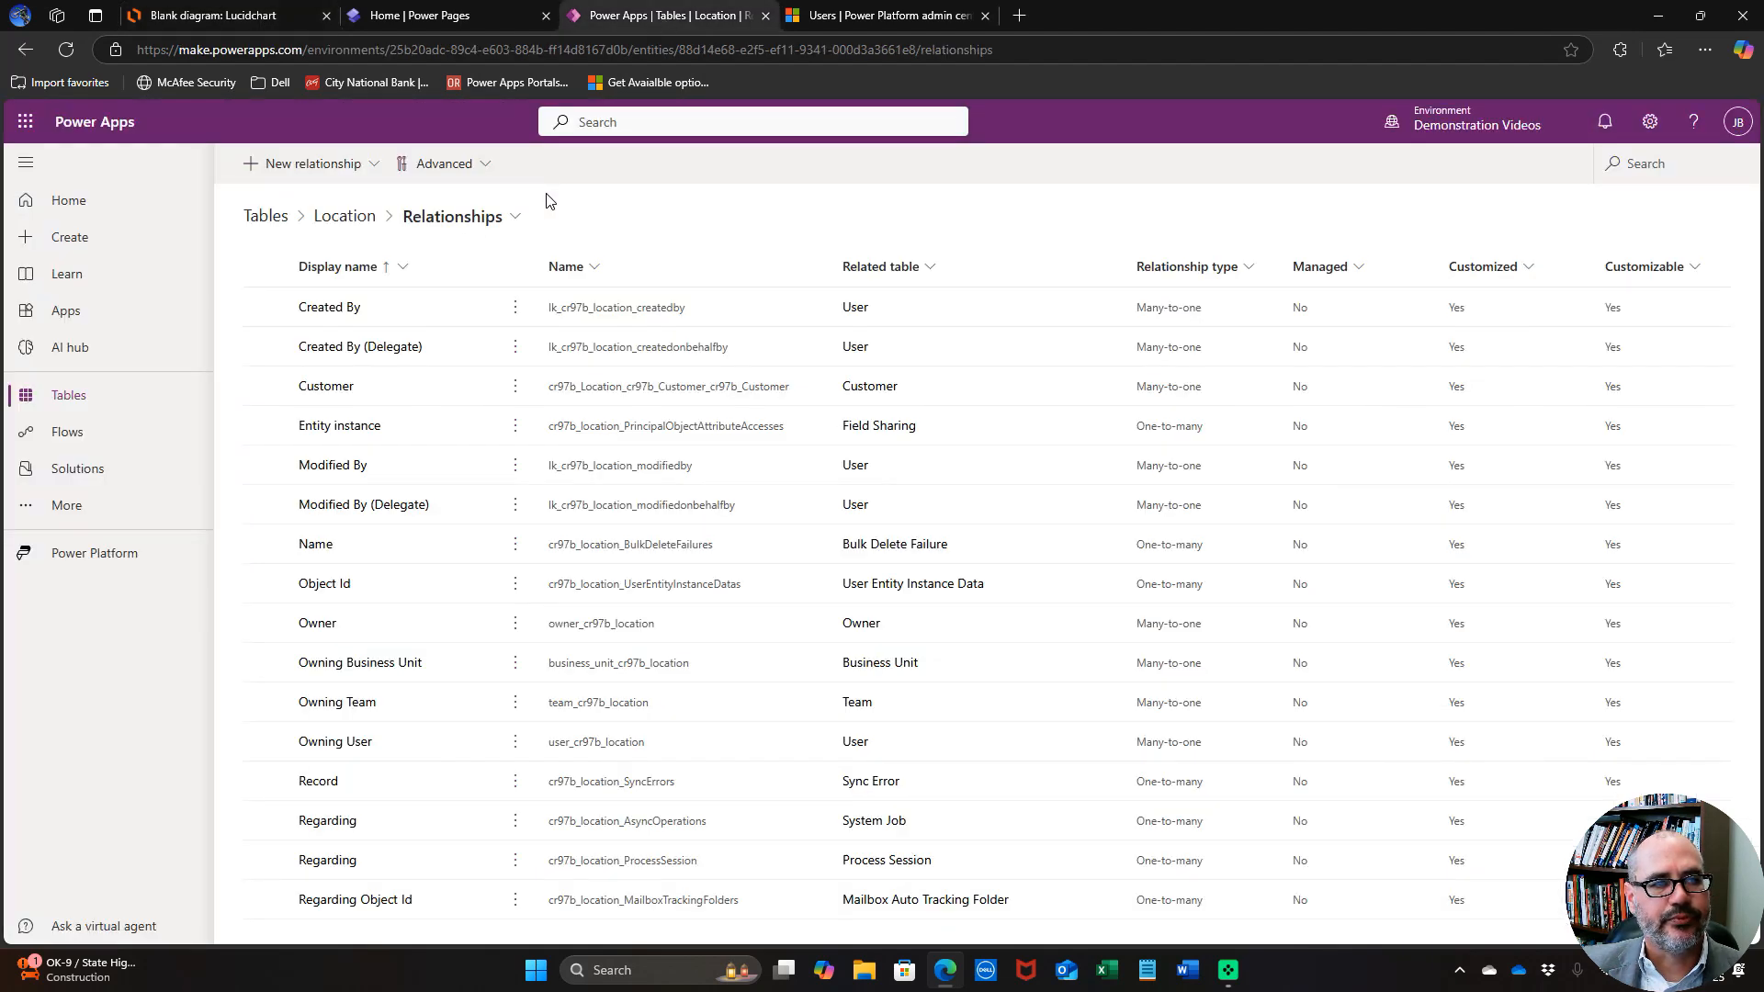
Return to the tables list, start a new table from blank and name it Project.
click(279, 215)
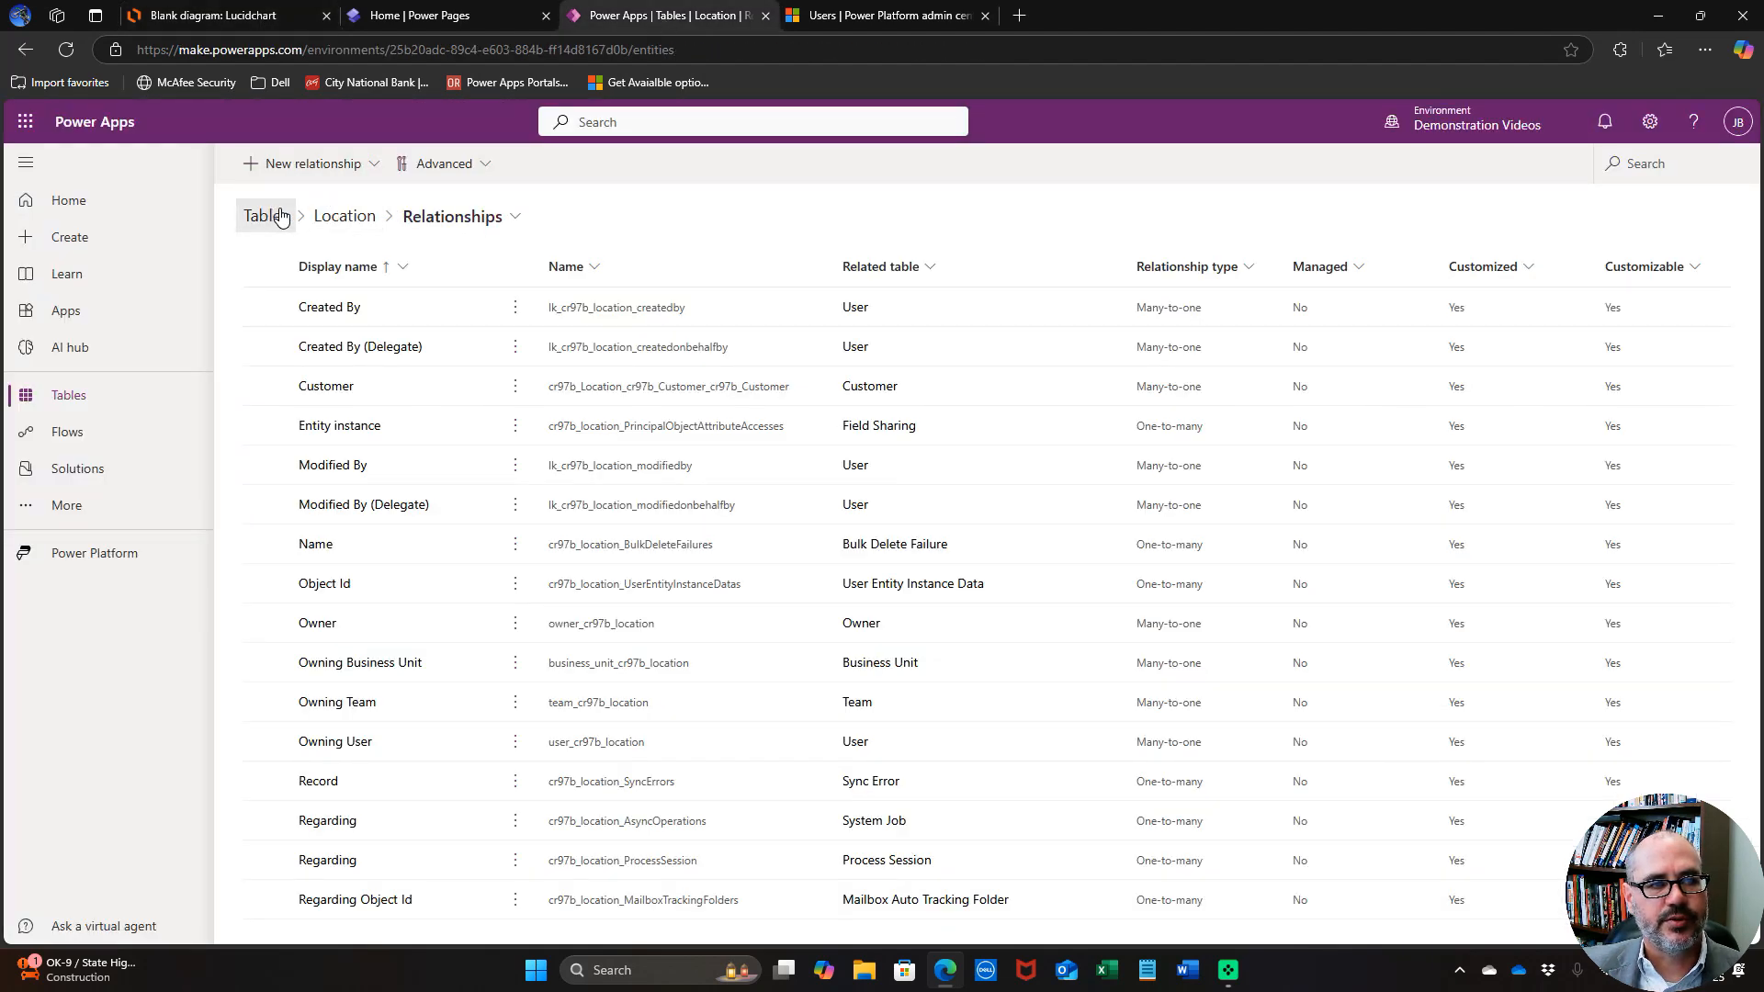
click(290, 164)
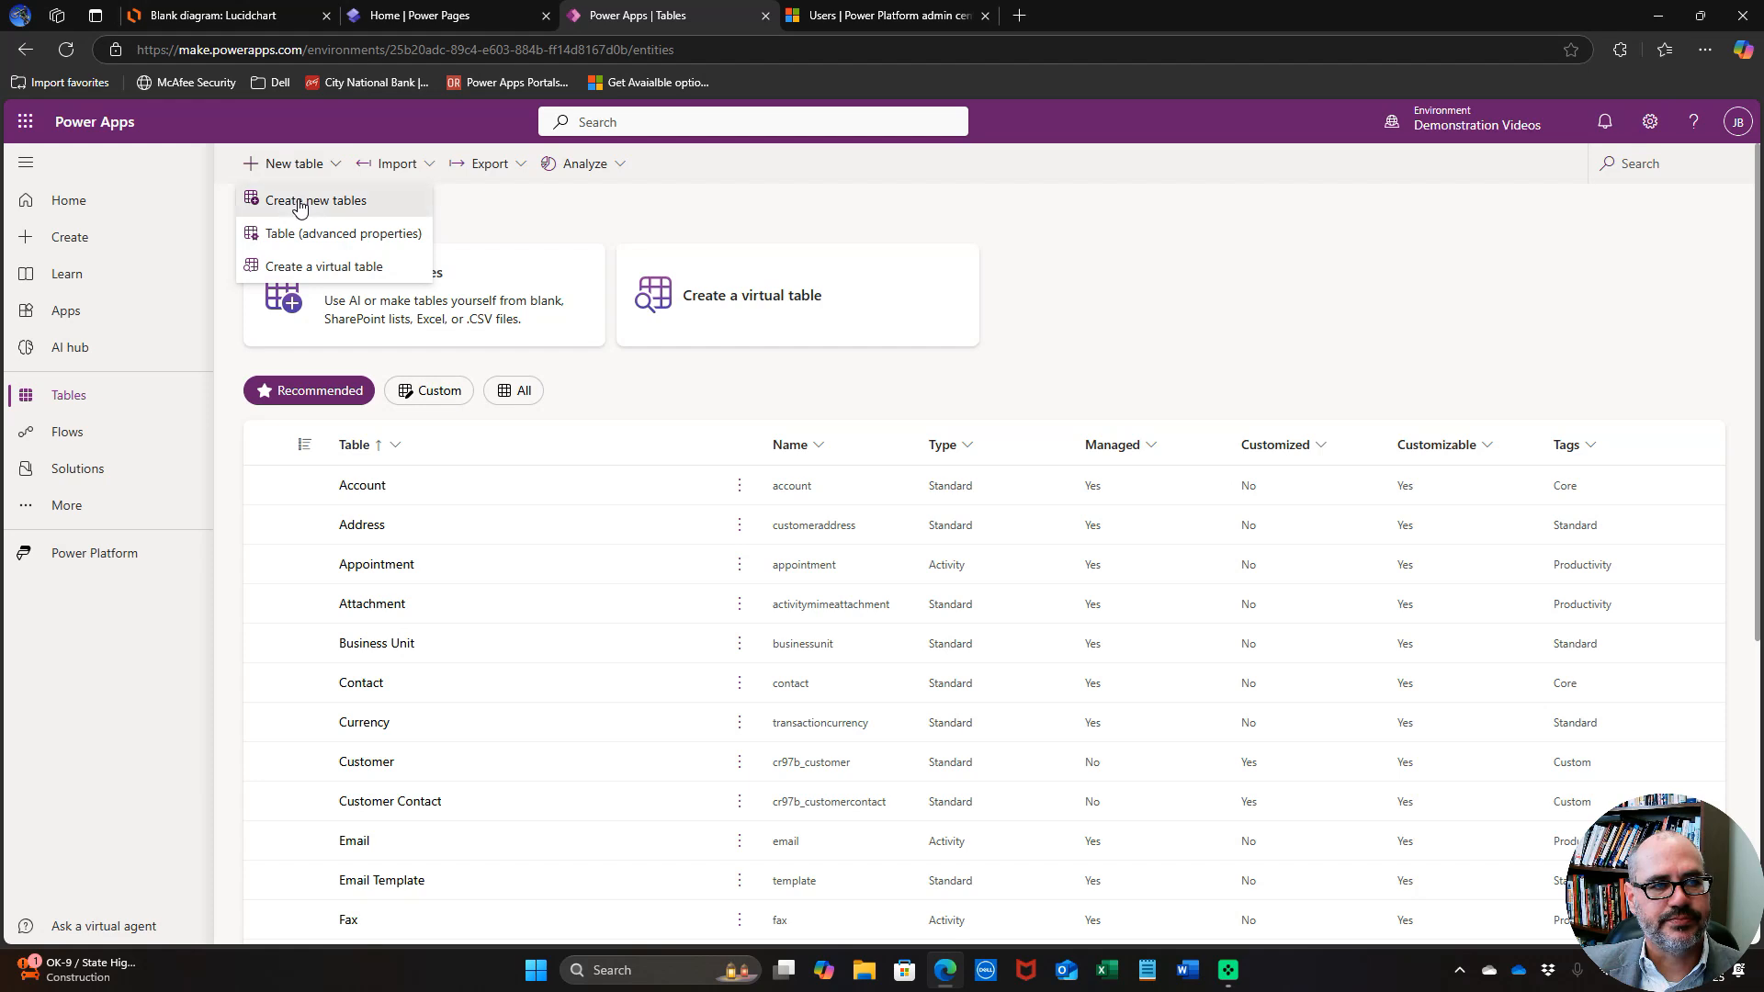
click(301, 204)
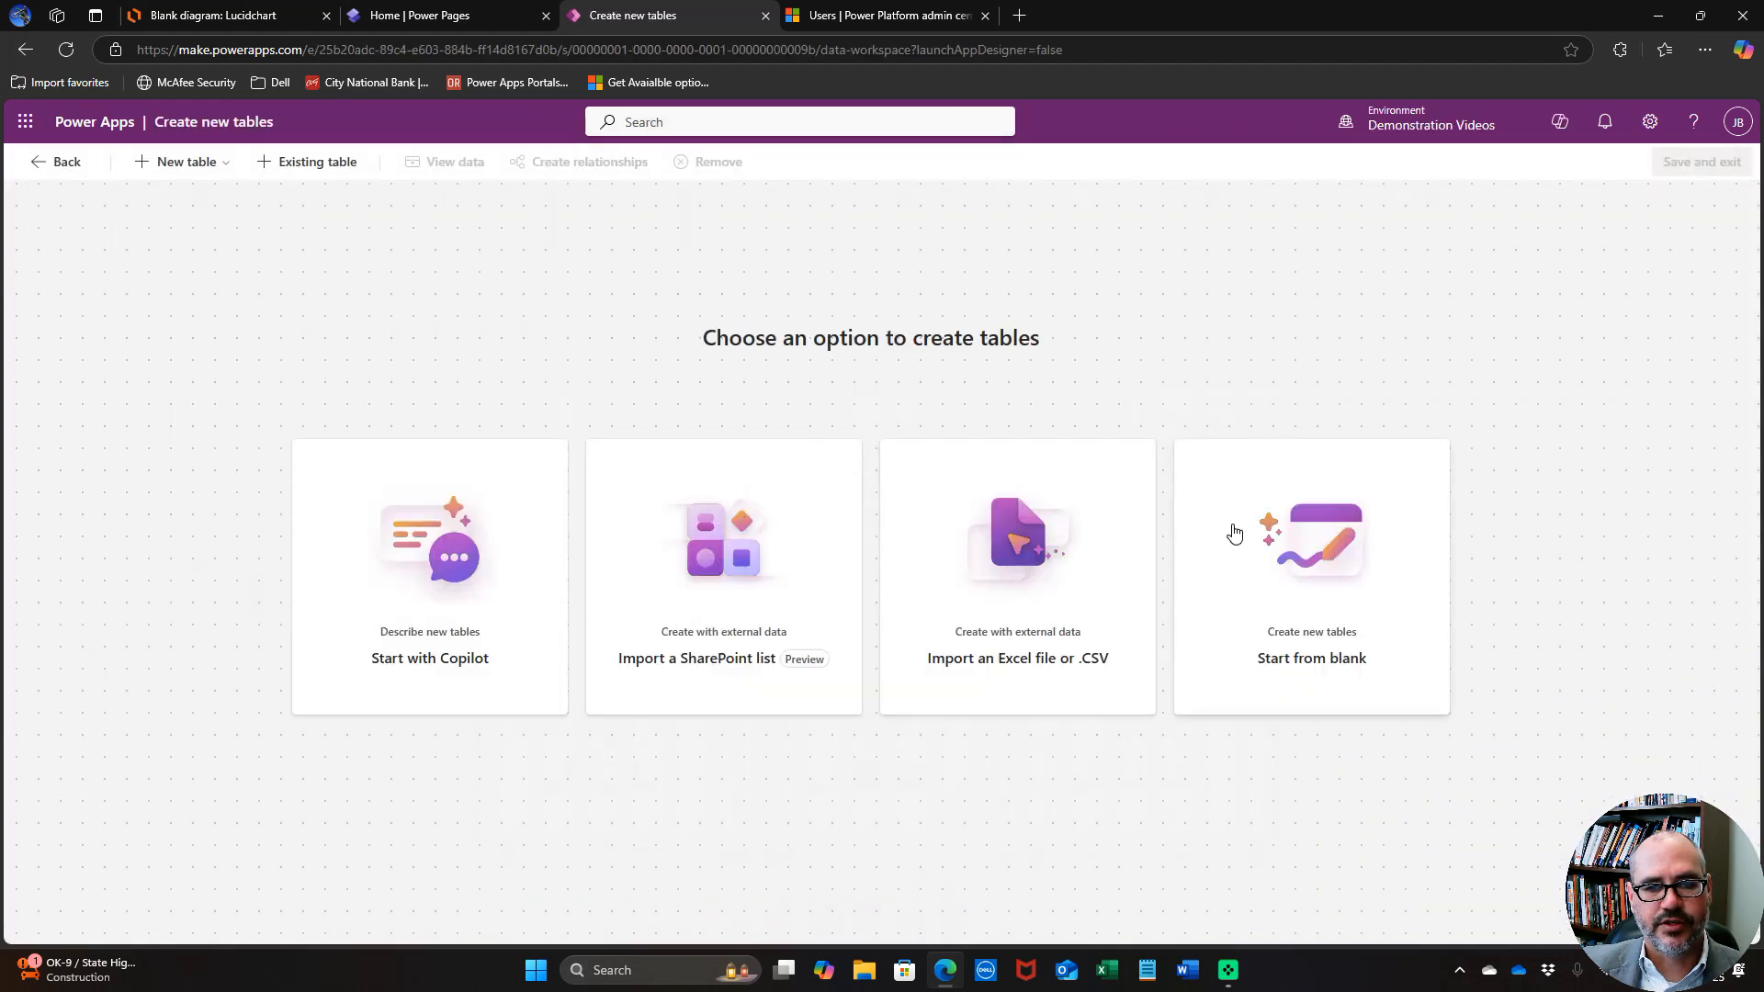
click(1233, 532)
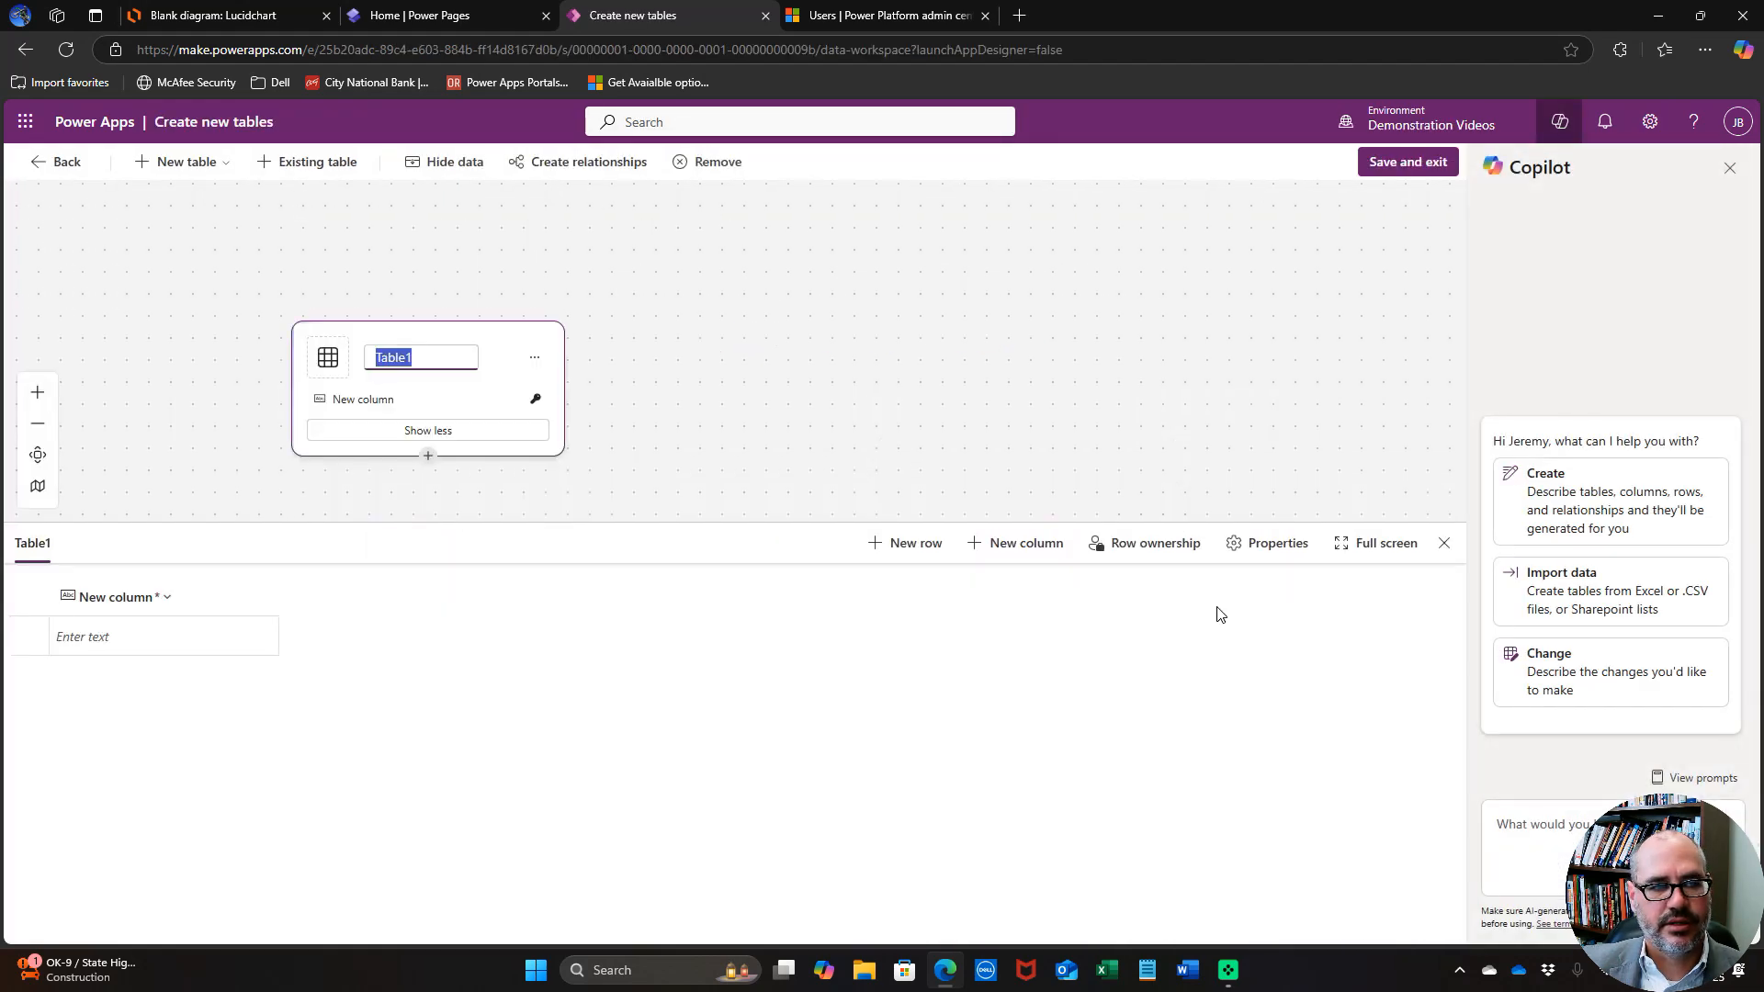
text(Pro)
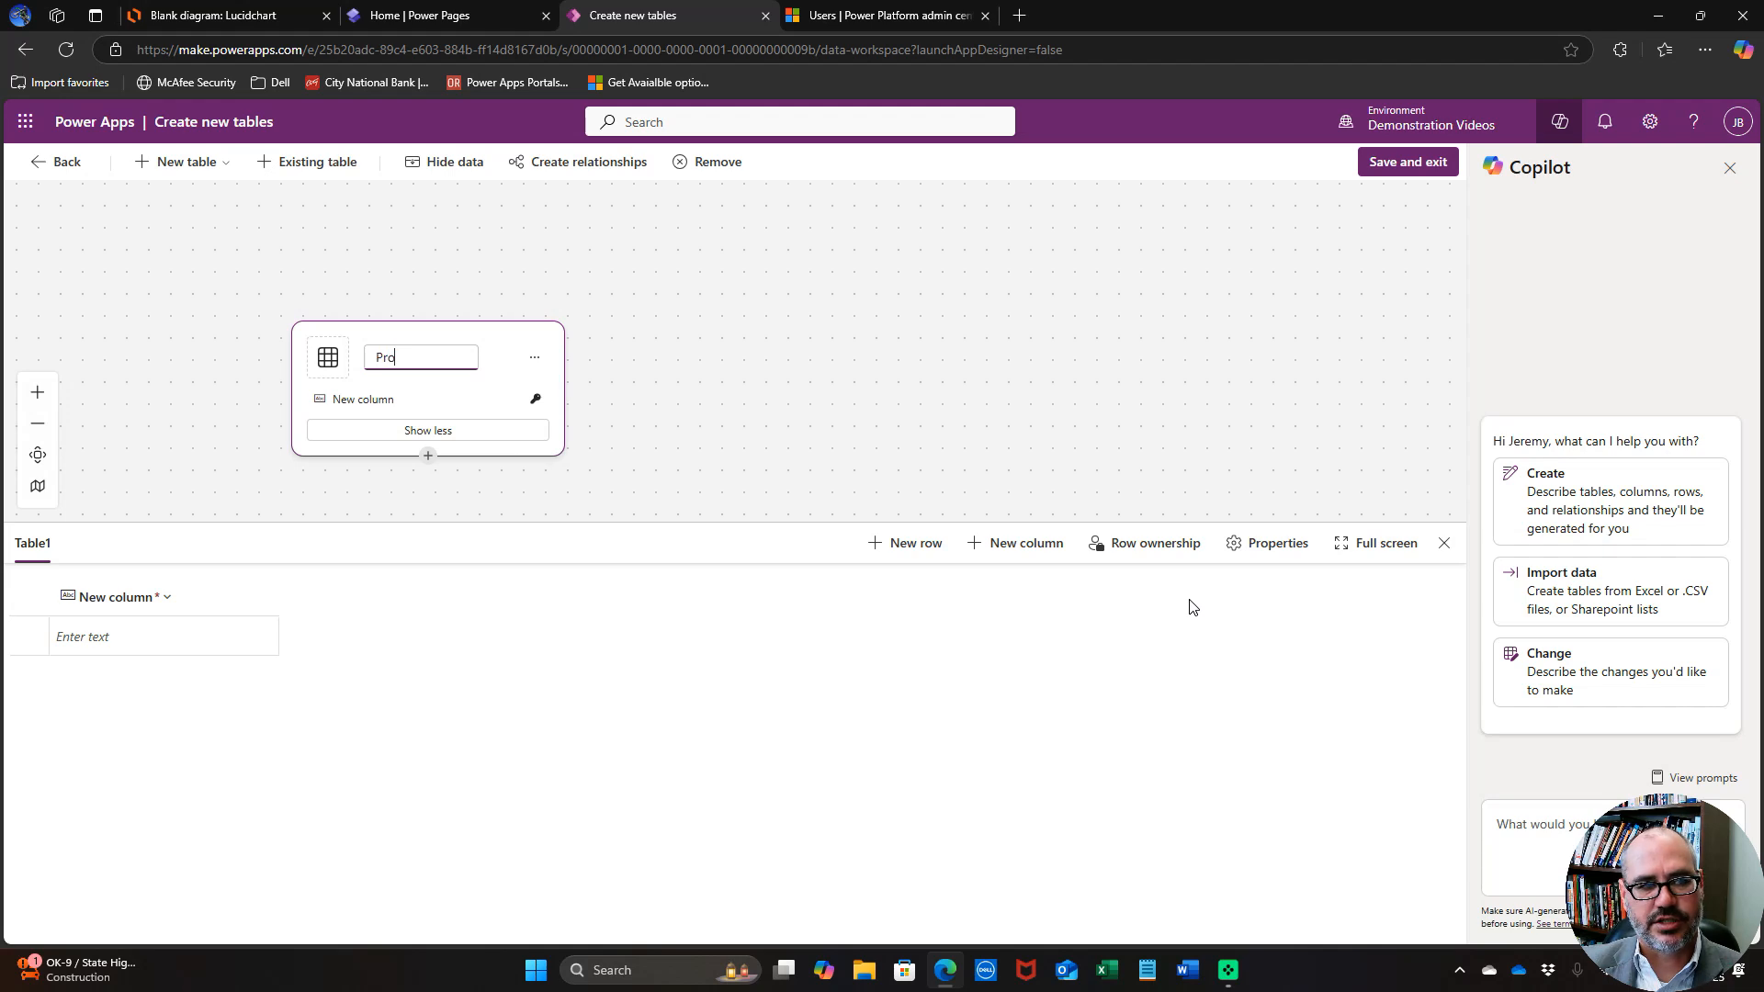
text(ject)
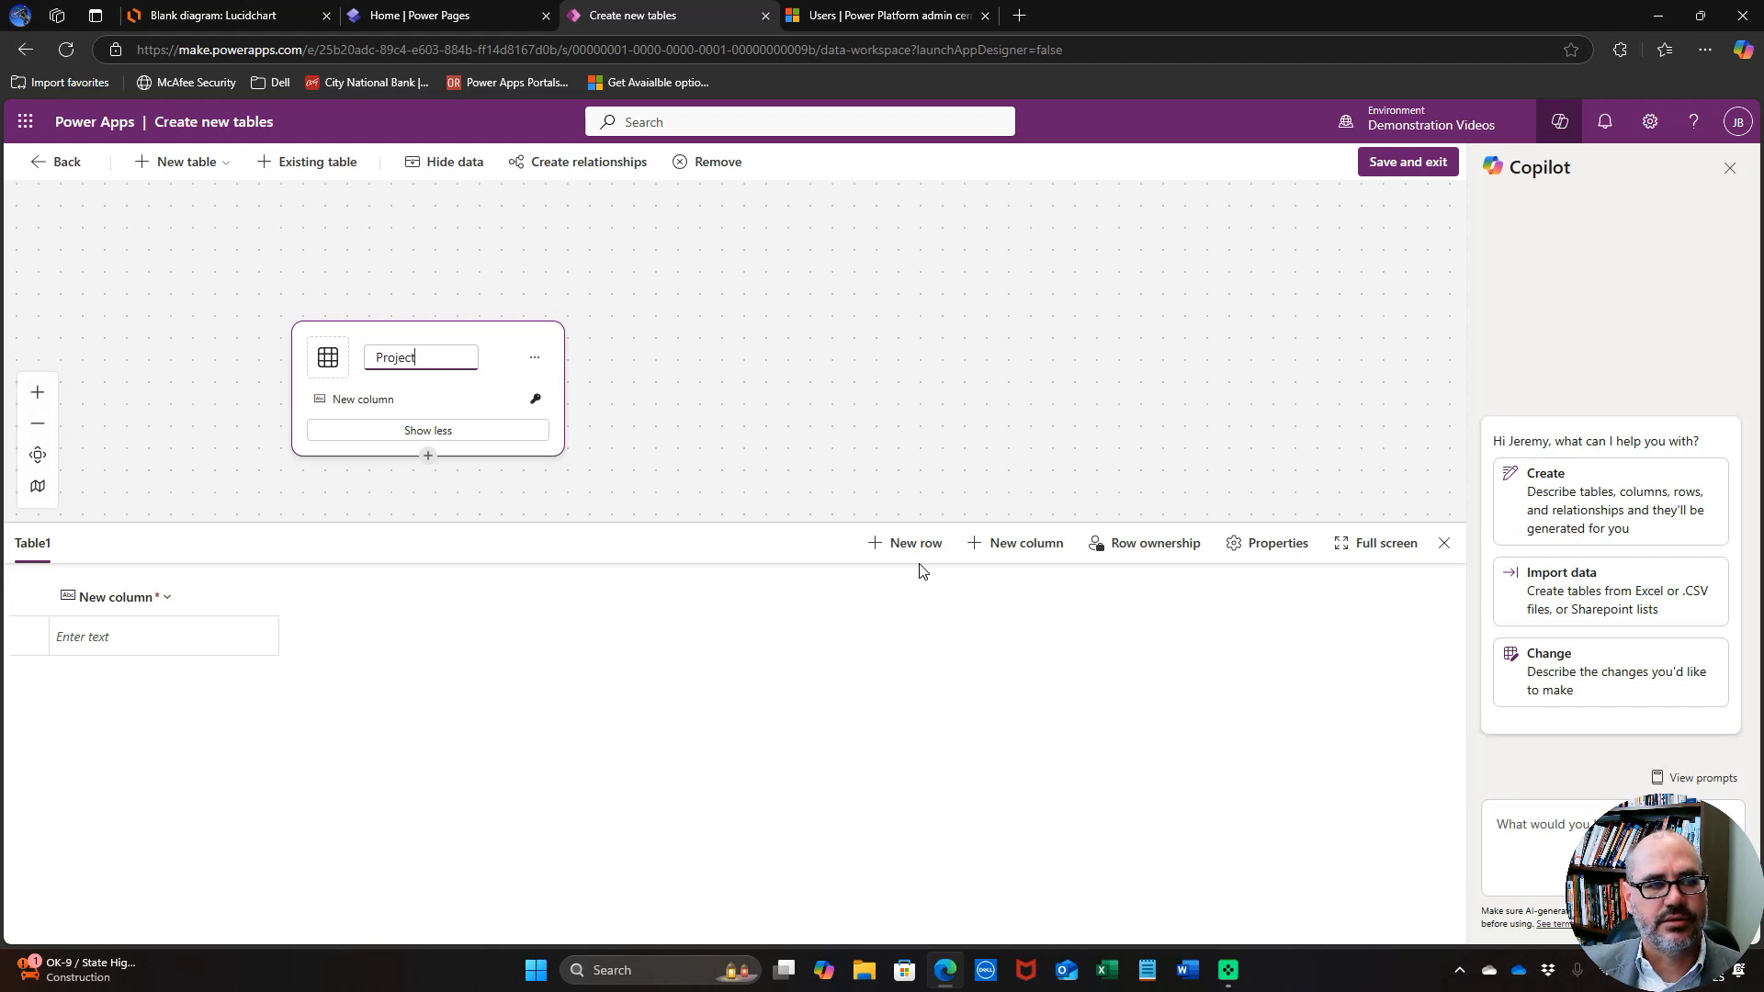
Rename the Project table's primary column to Name, keeping it required single-line text, and save the table and exit.
click(173, 607)
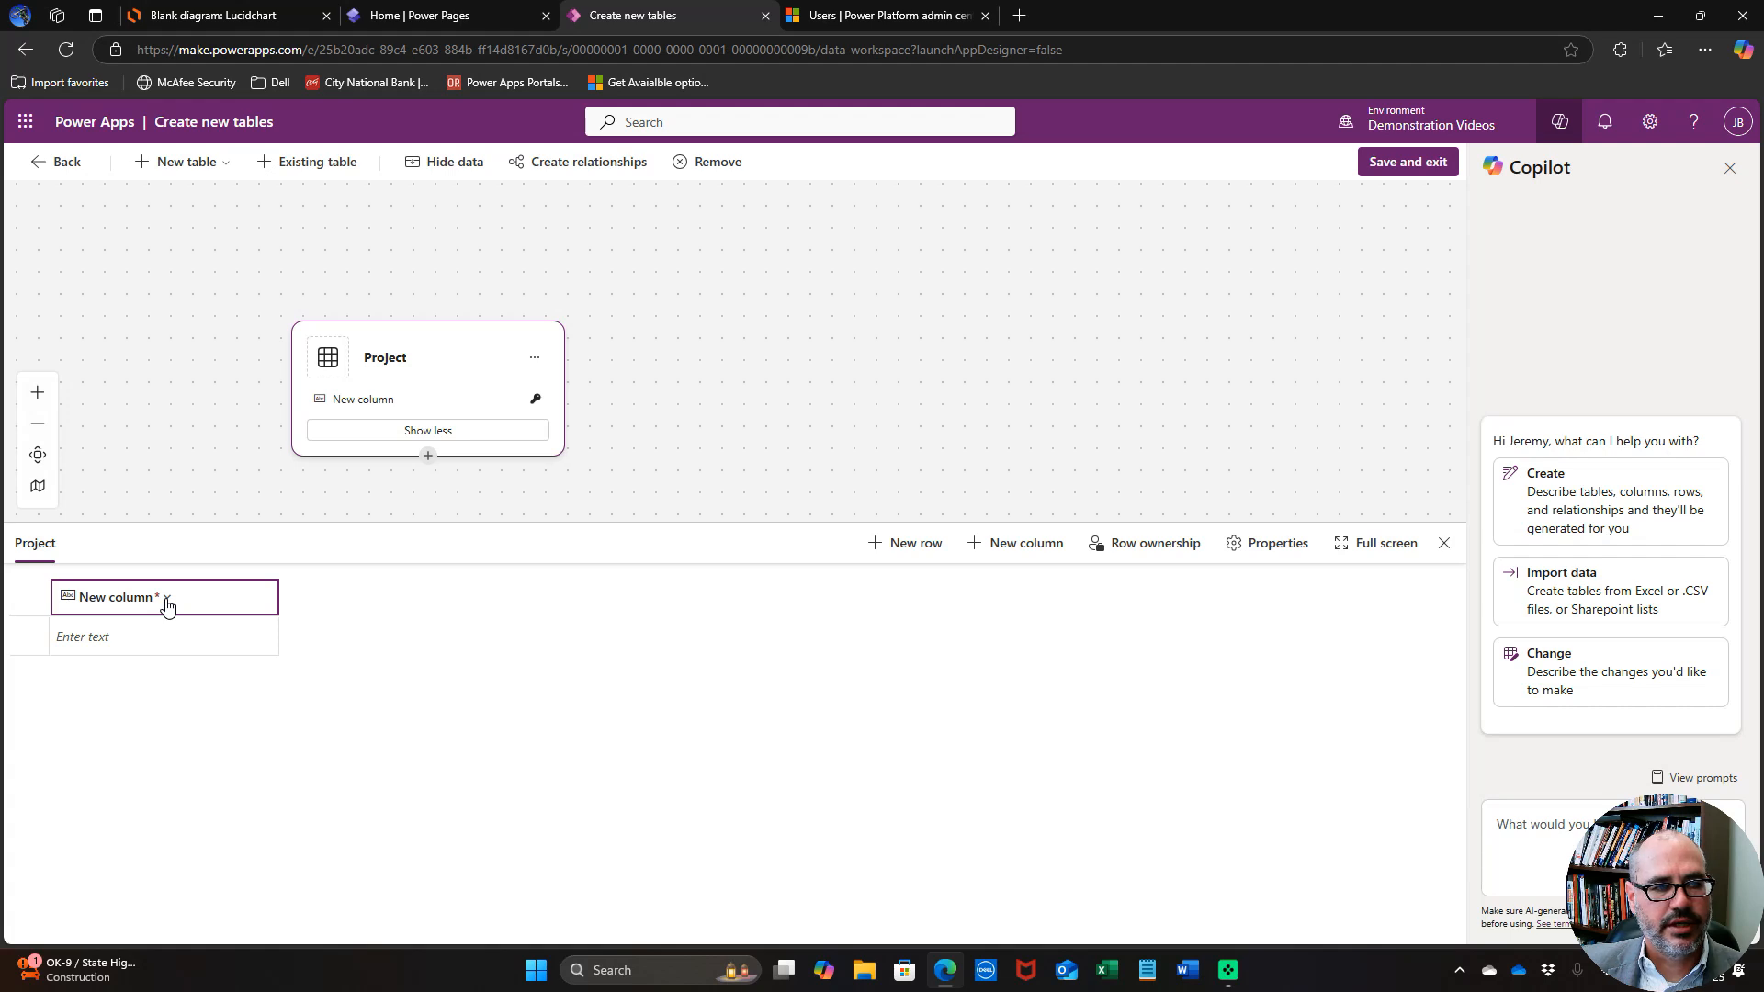
click(166, 602)
click(147, 631)
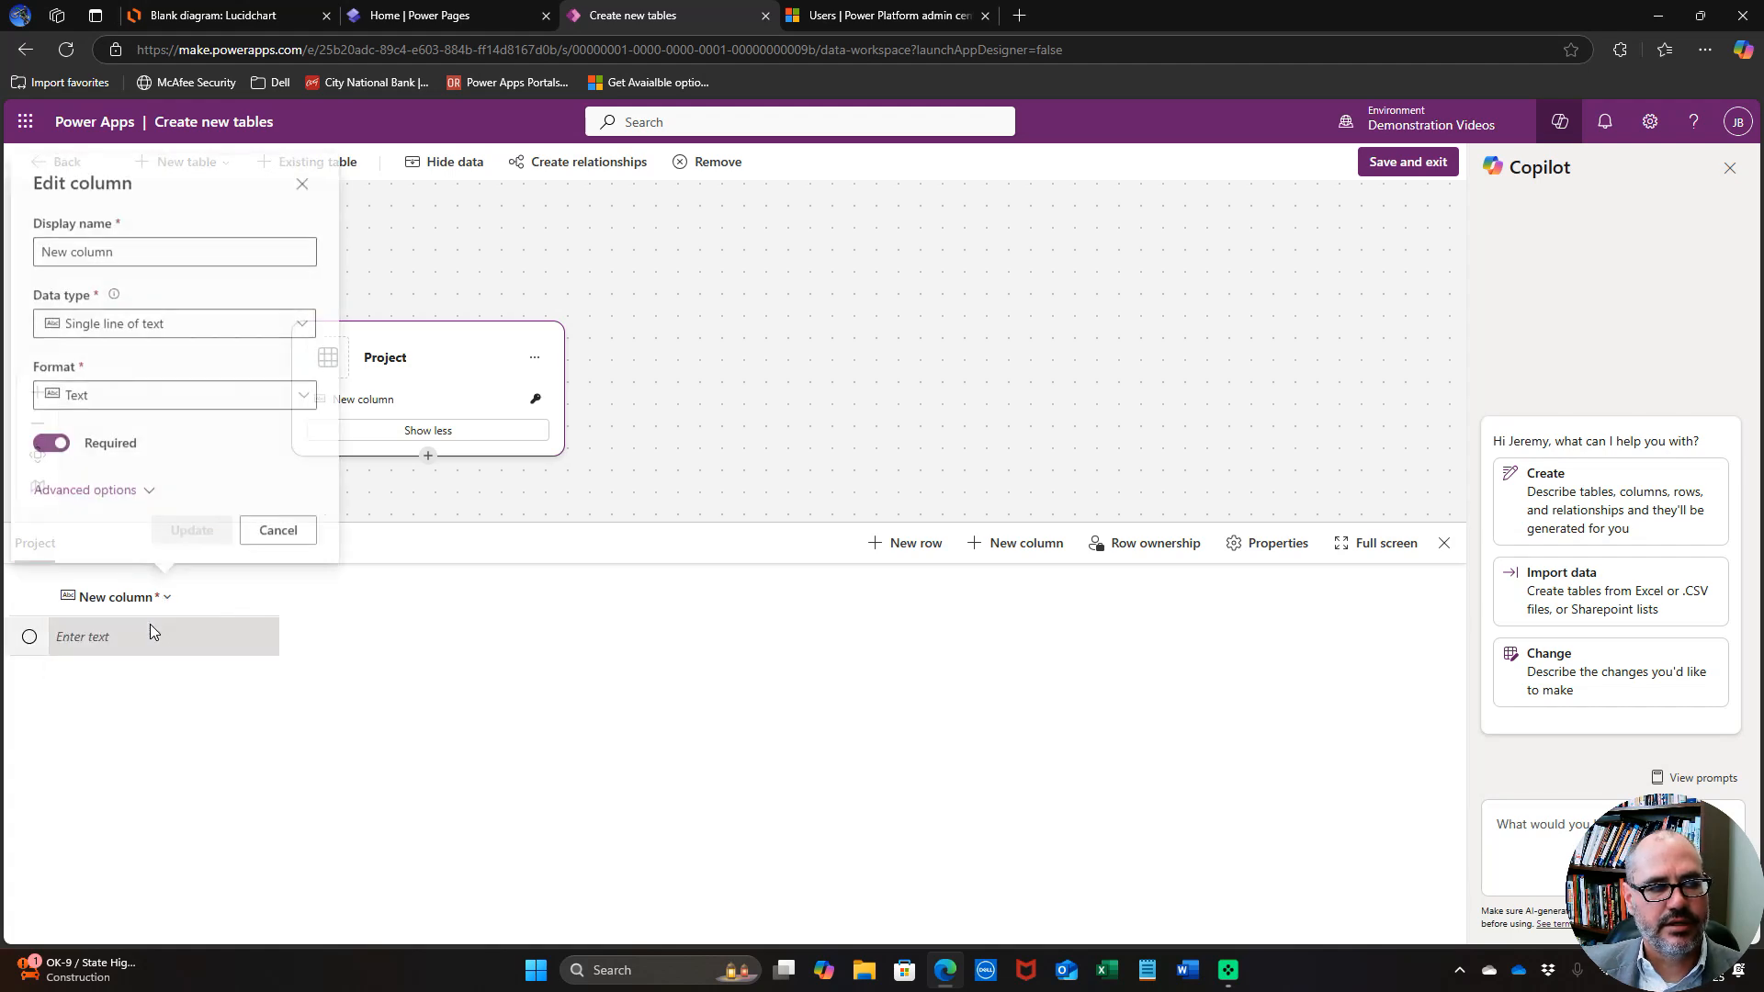
drag(162, 246, 7, 255)
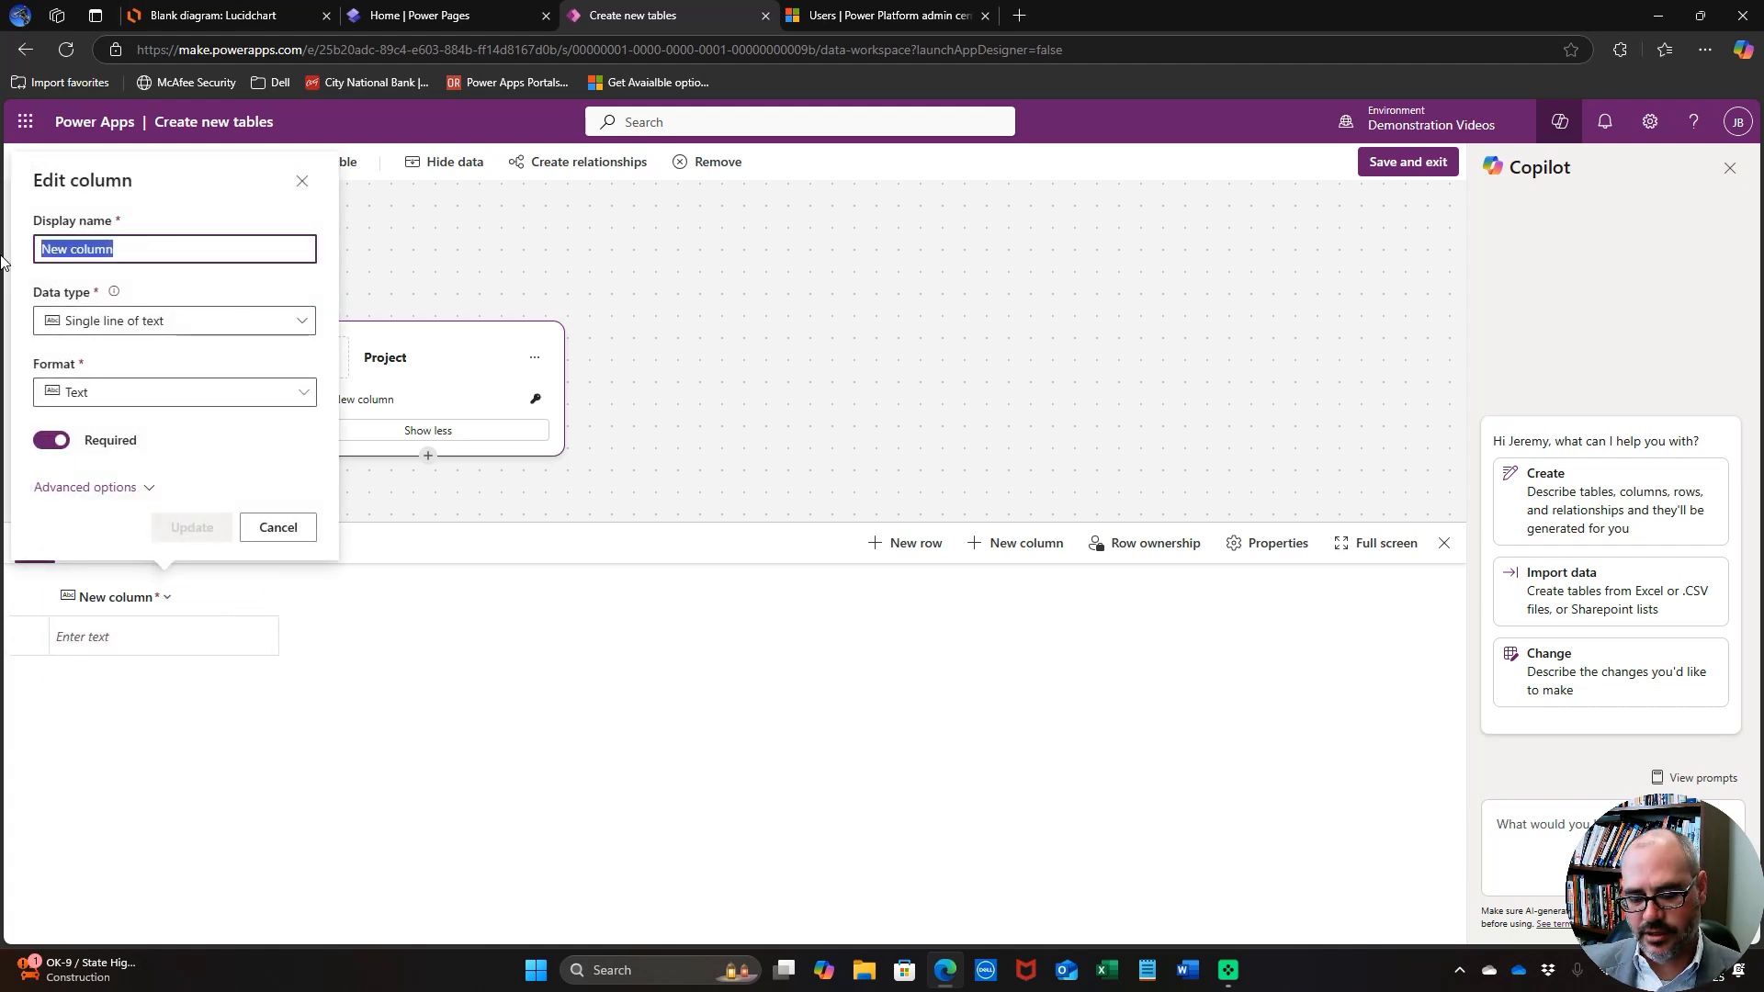
text(Name)
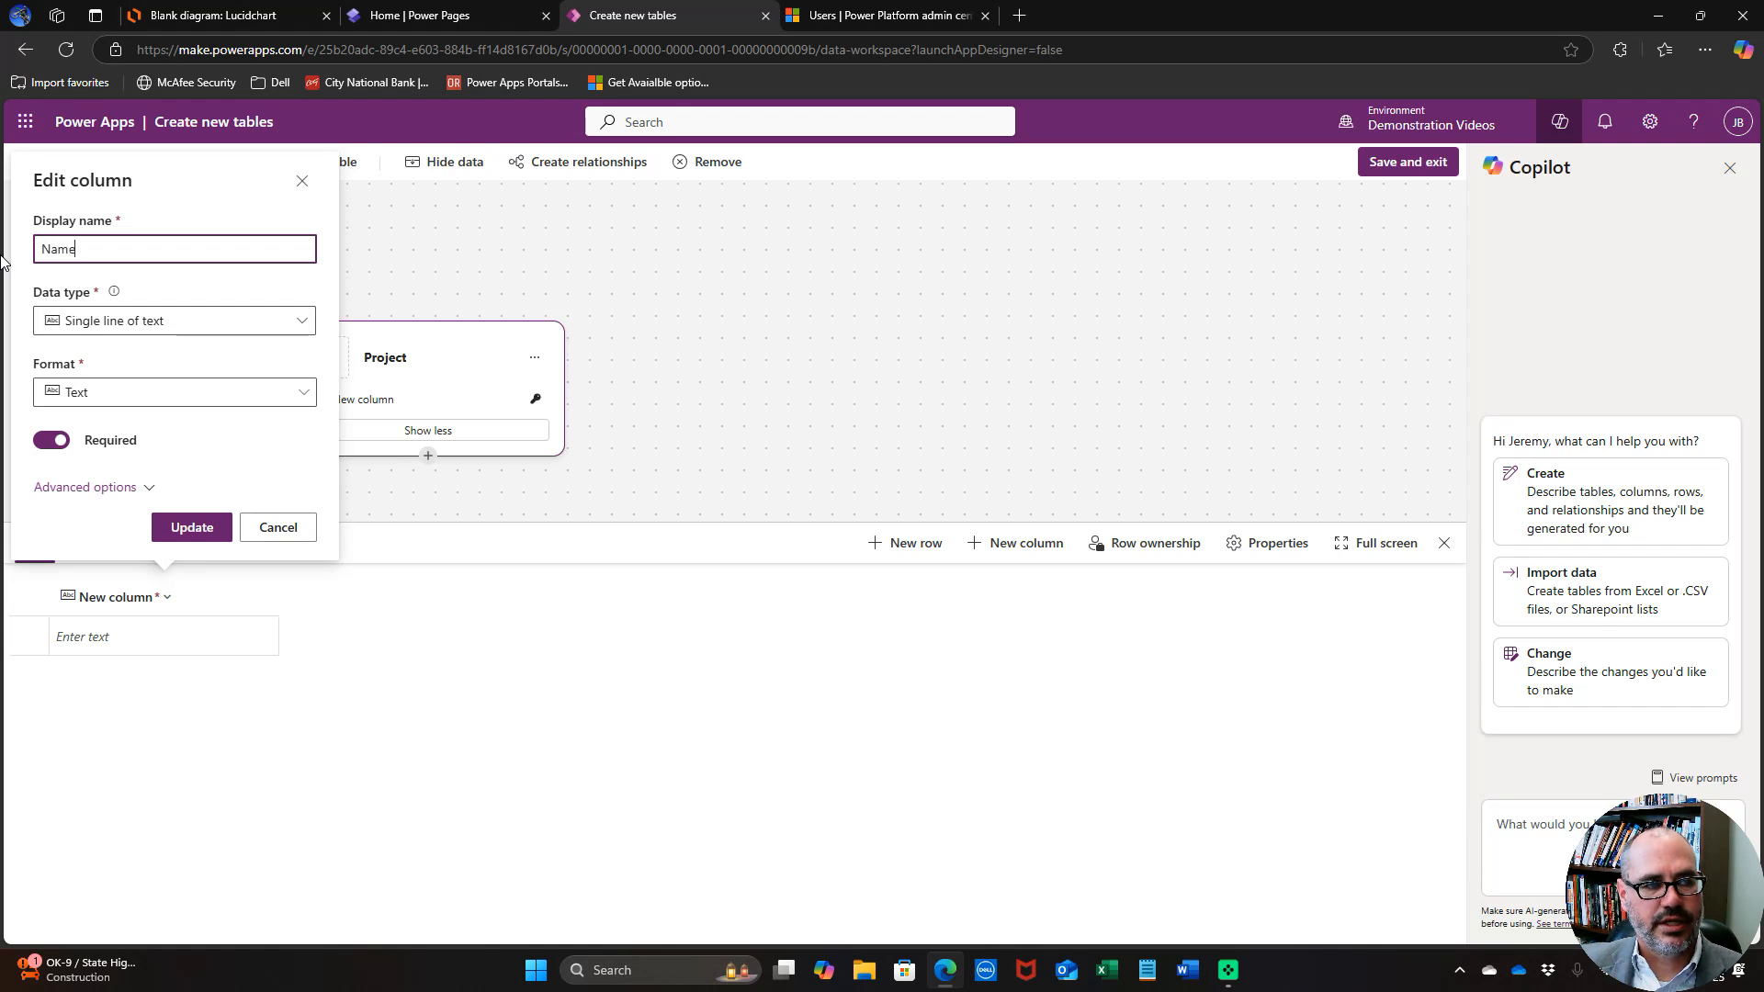
click(195, 528)
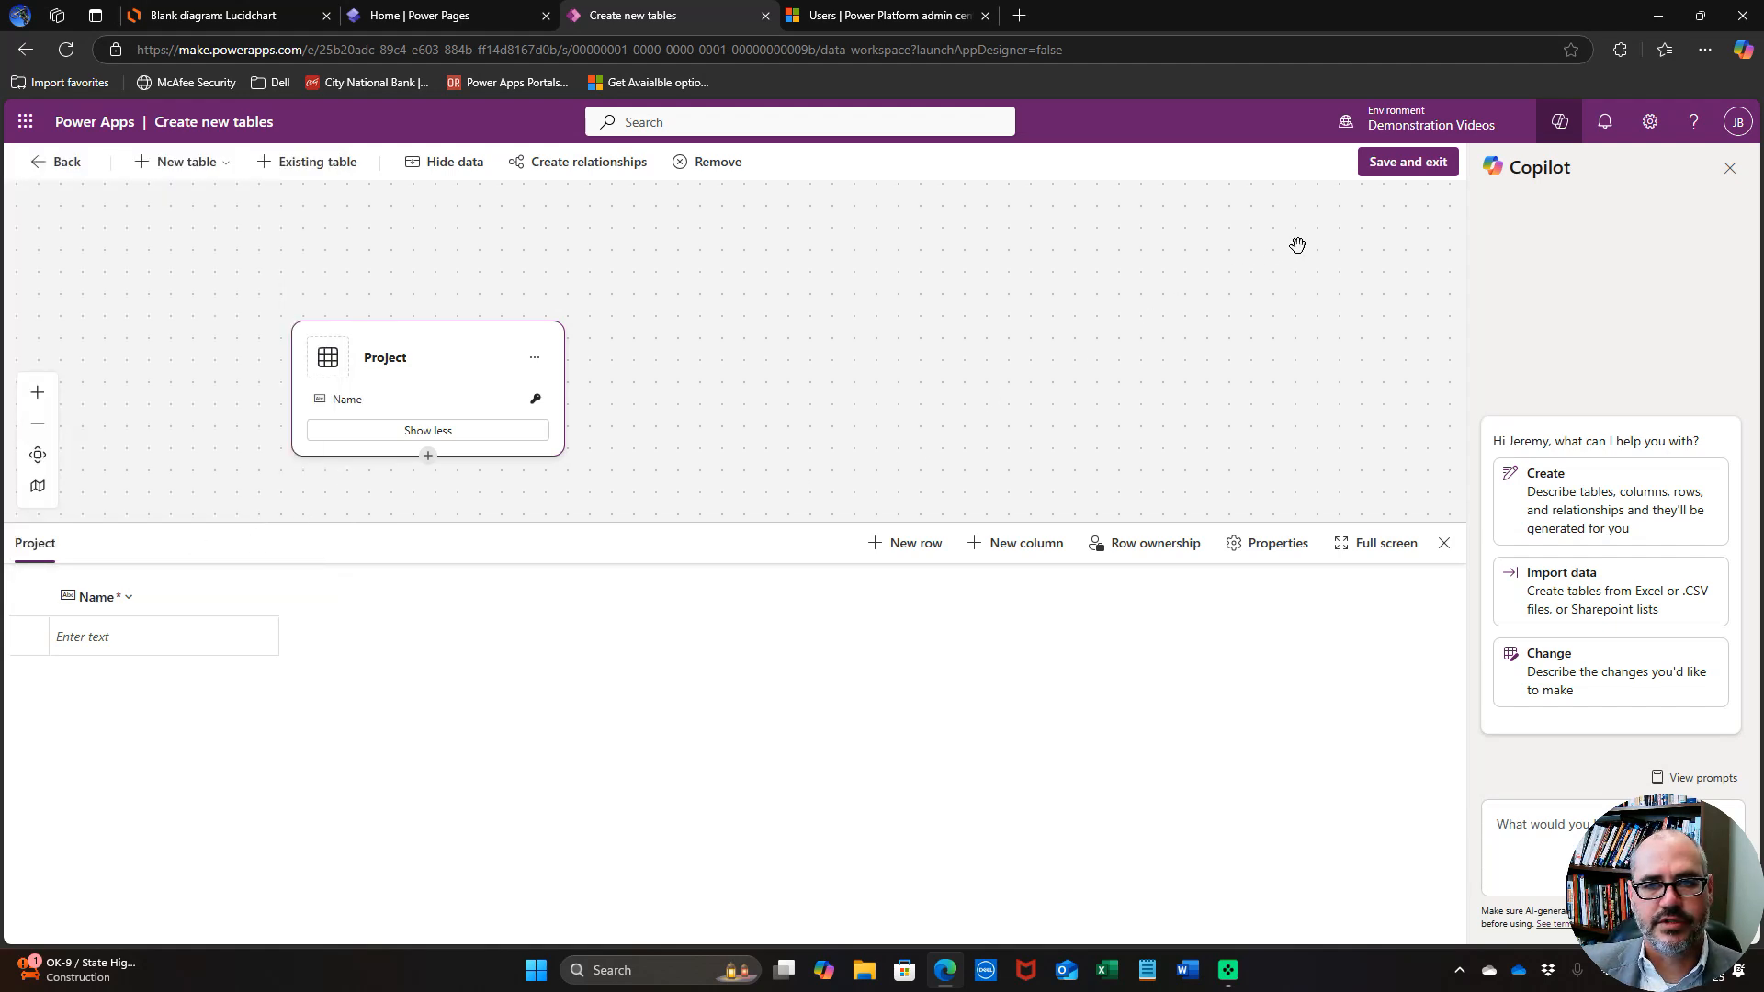
click(1382, 179)
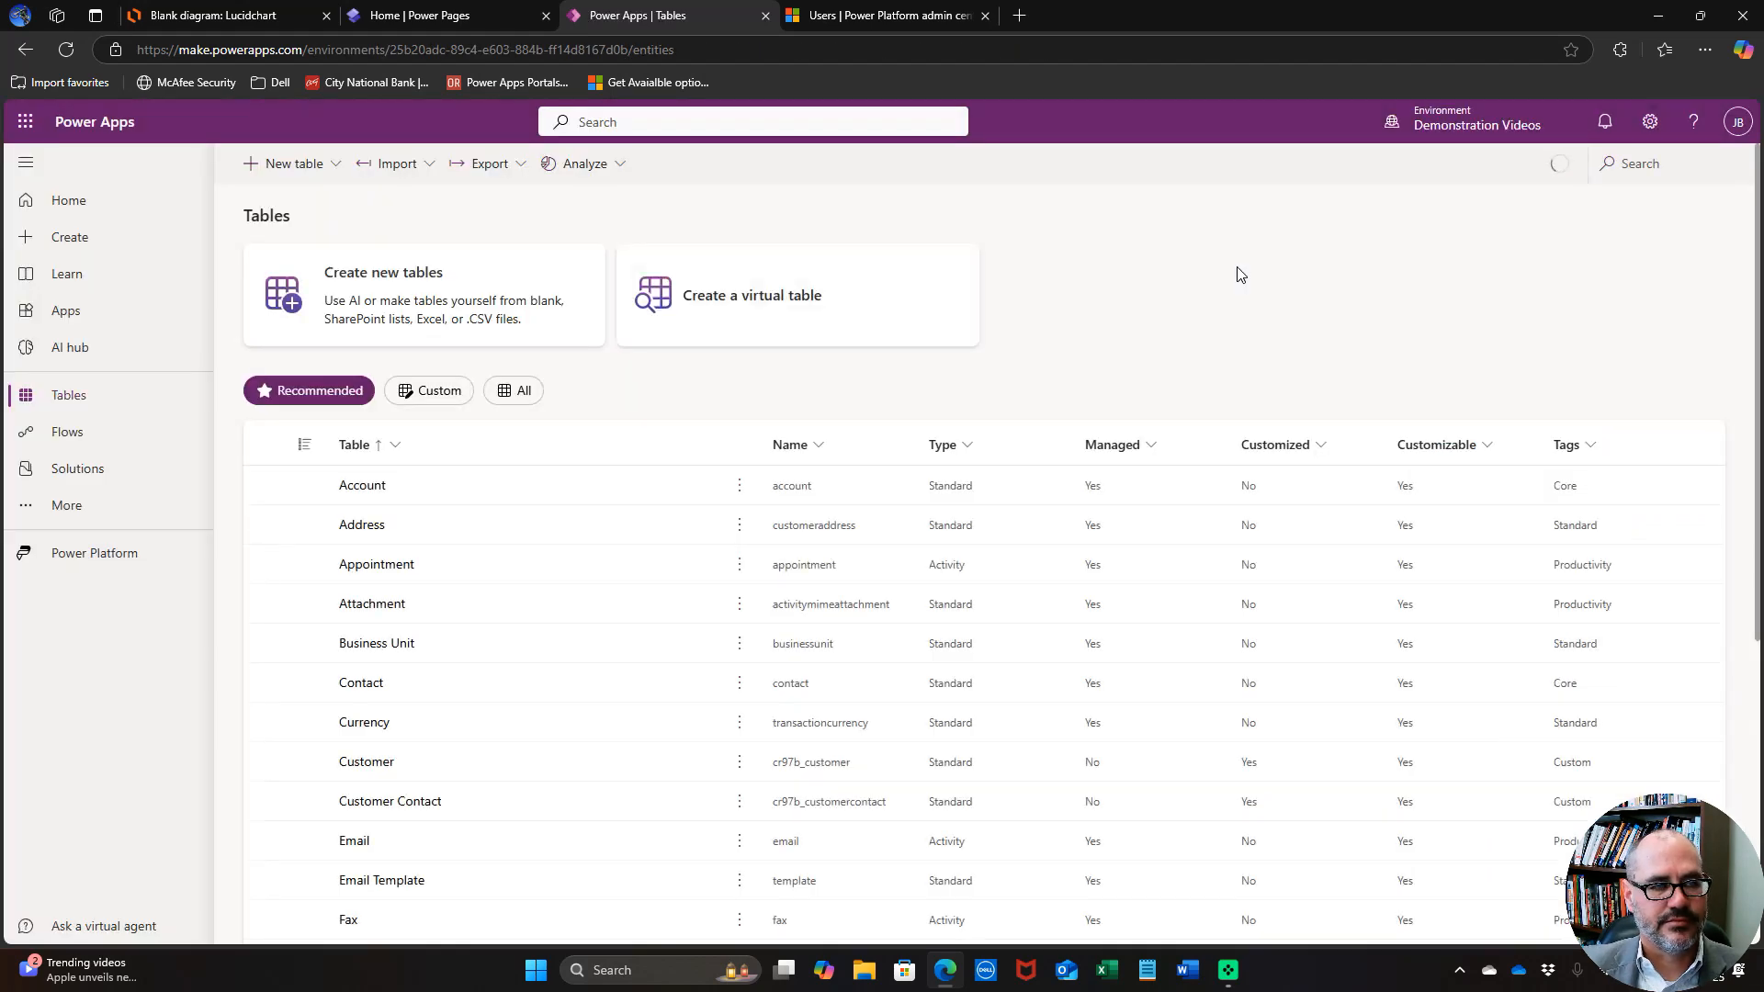
Filter the tables list to custom tables and open the columns of the Project table.
click(426, 391)
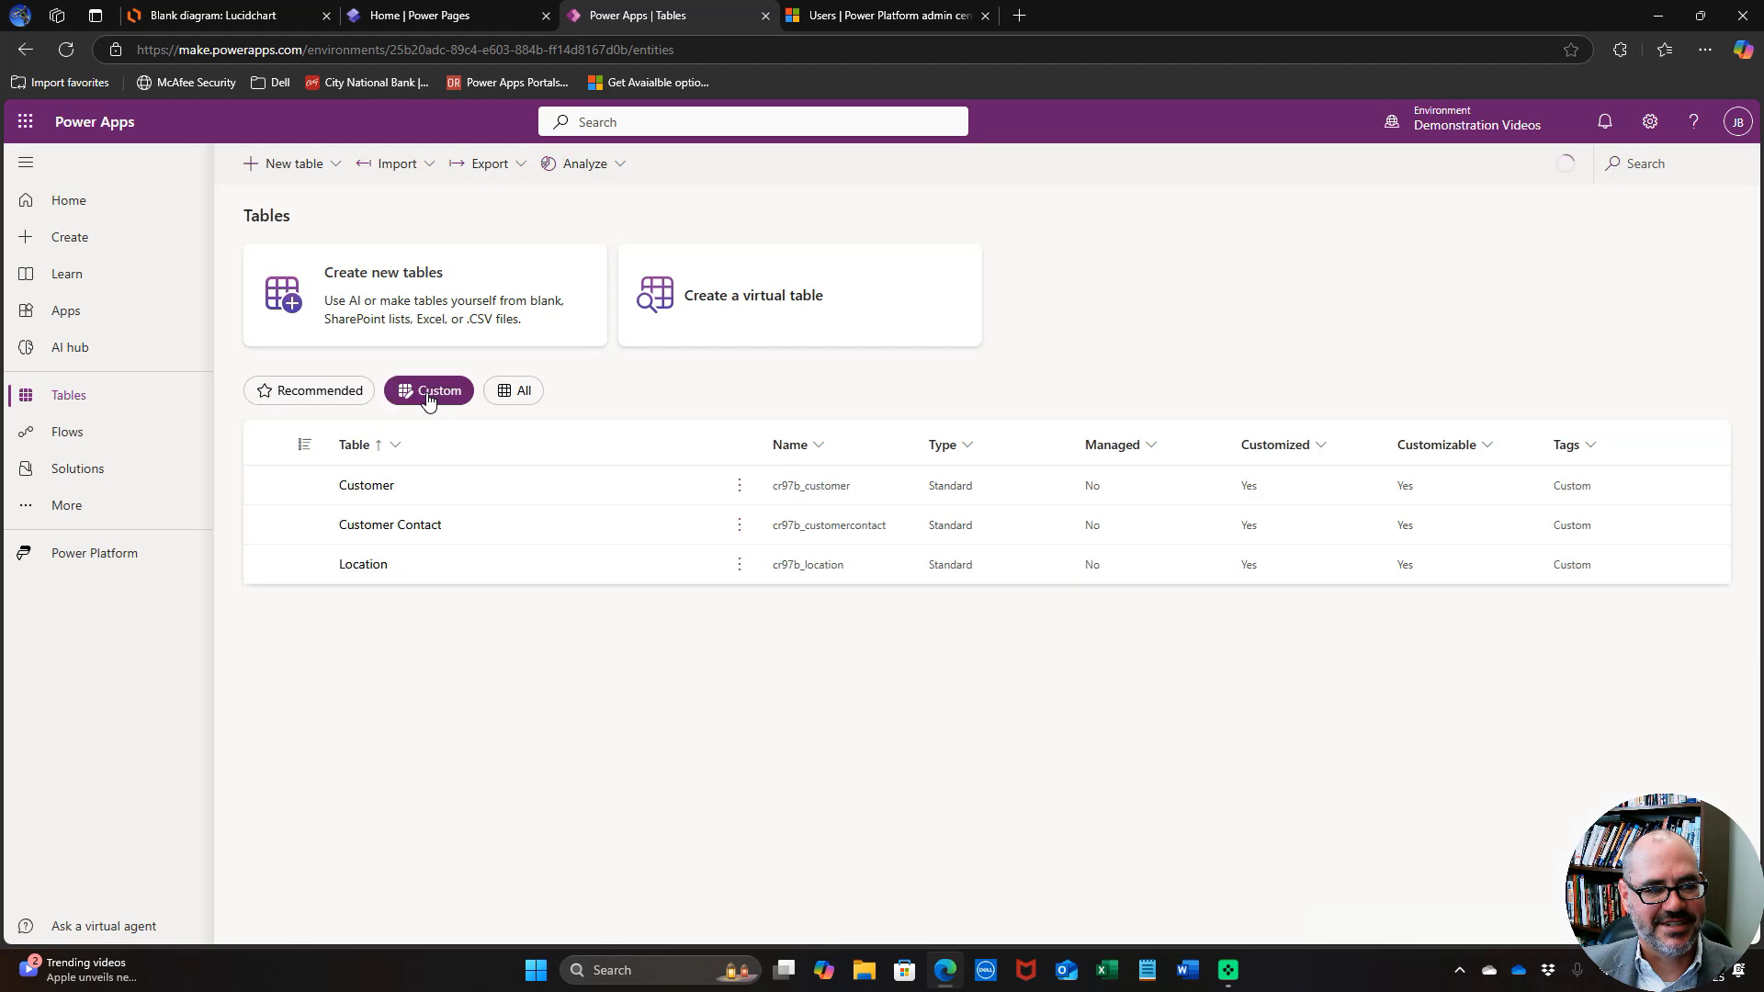
click(359, 605)
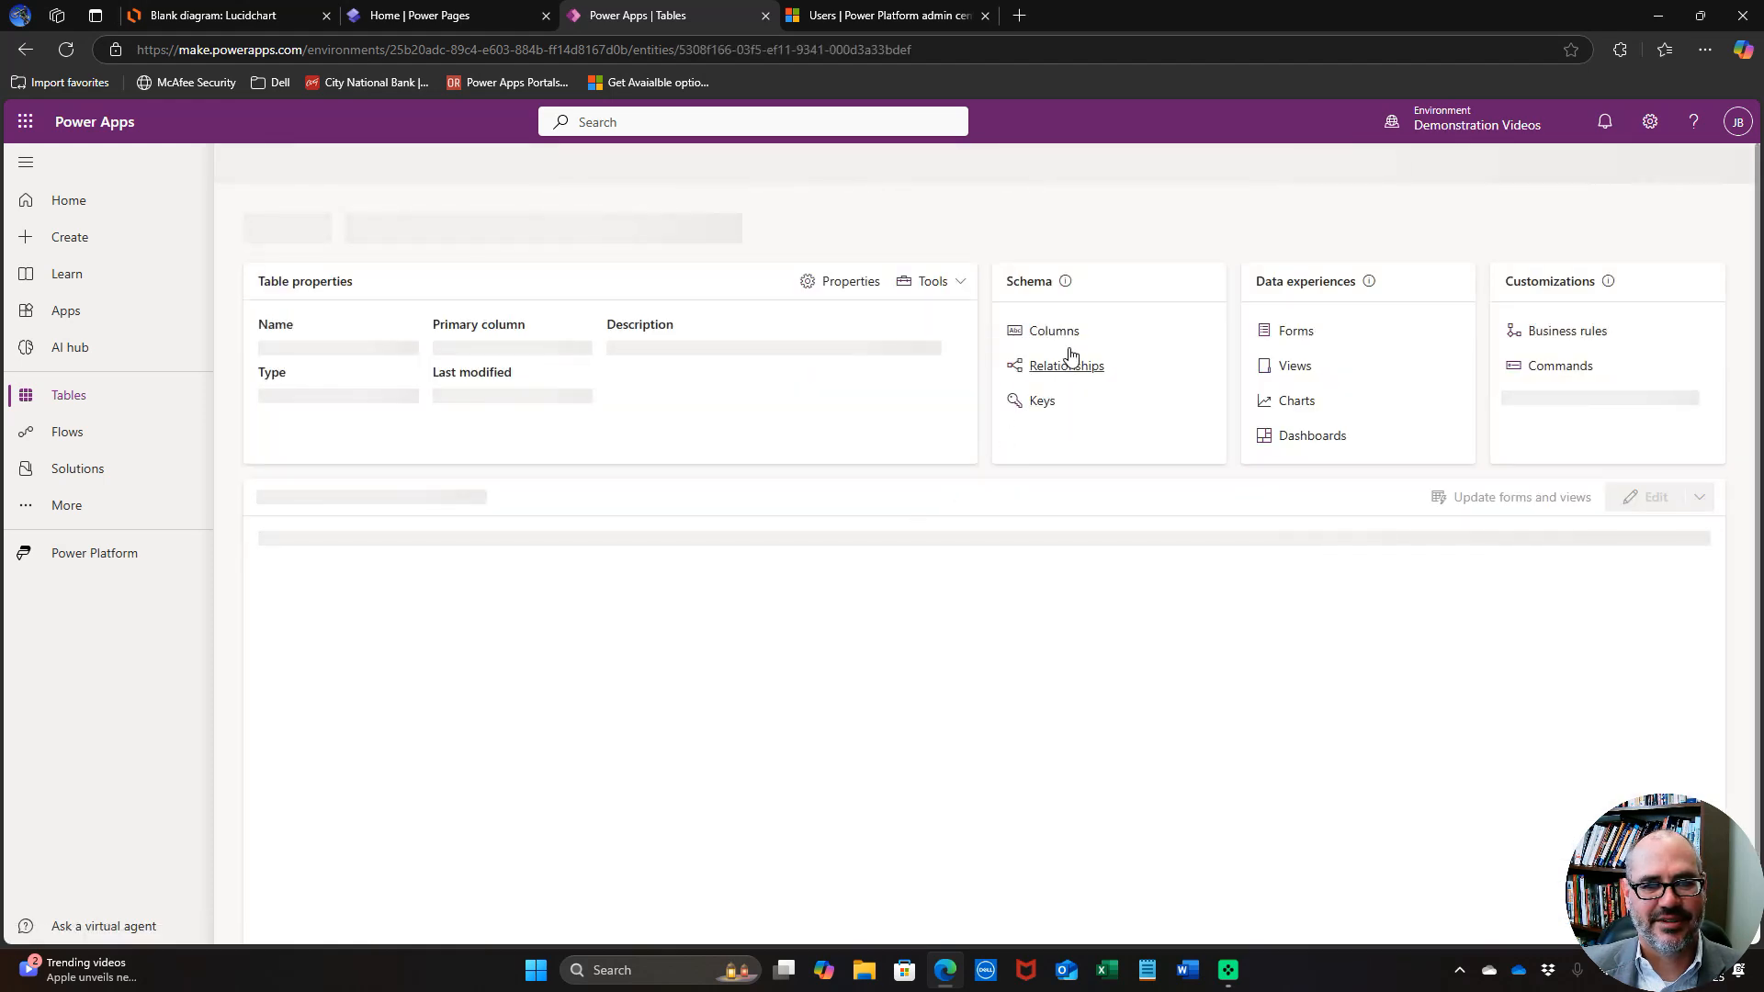
click(1060, 319)
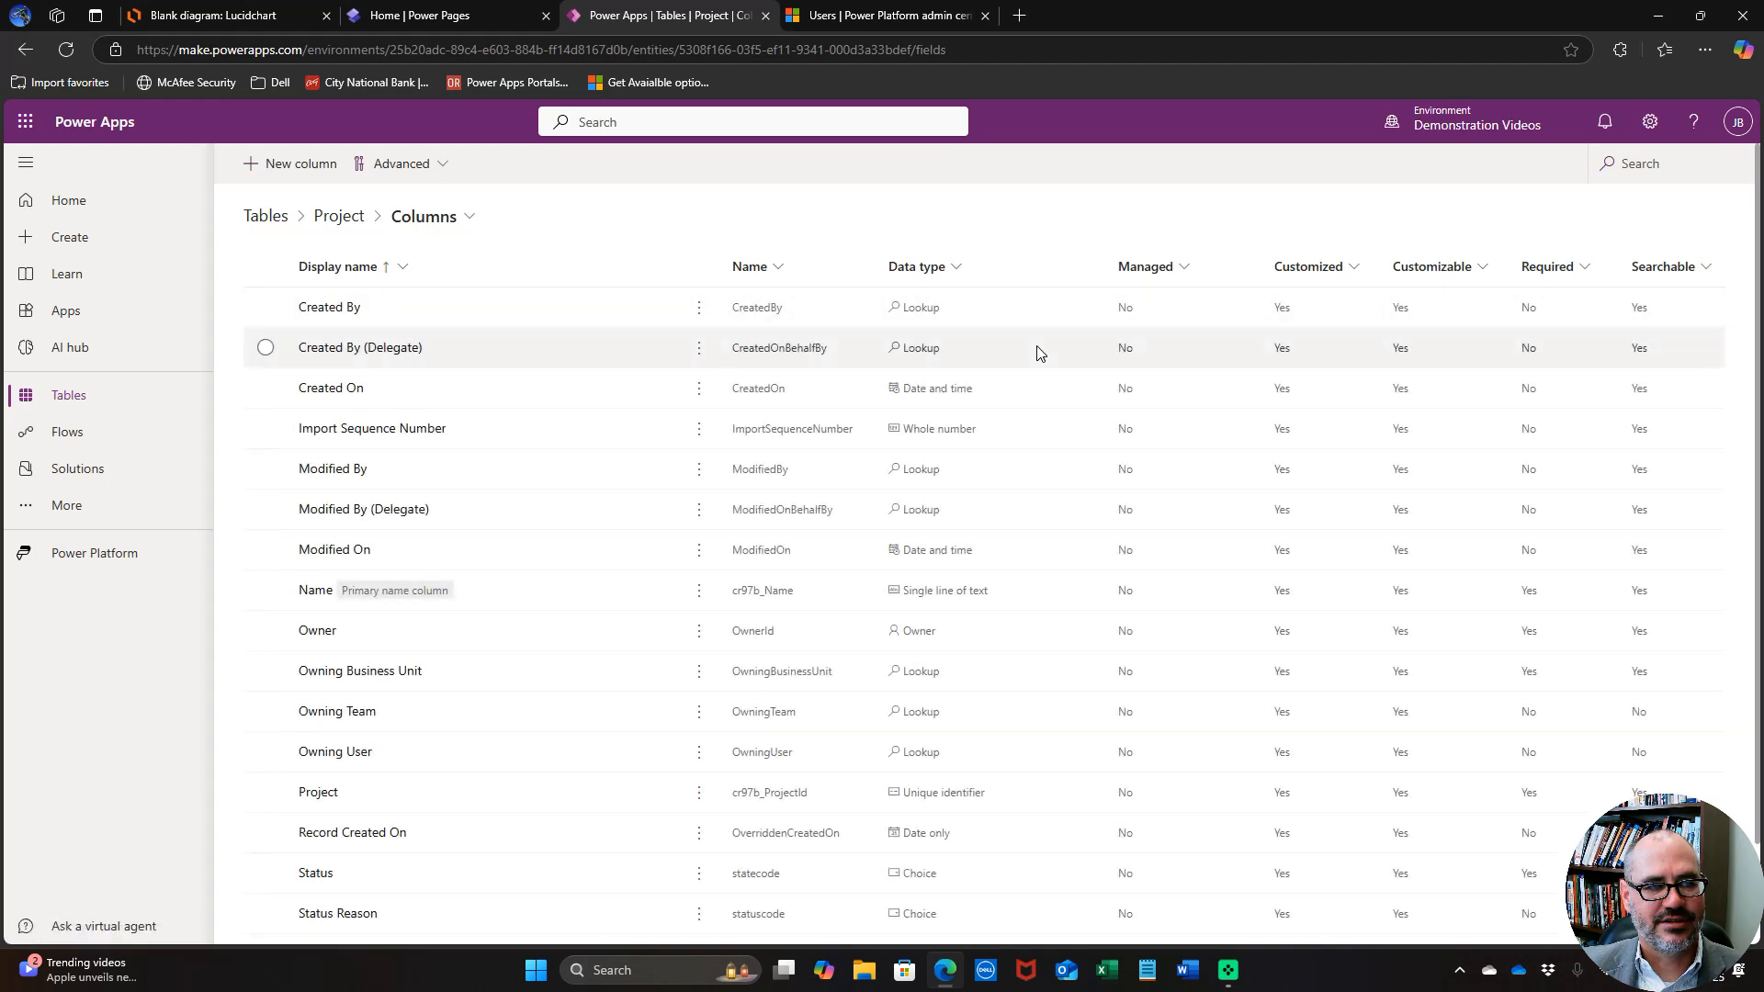
Add a Business required column named Start Date to the Project table with the Date only format, and save it.
click(304, 165)
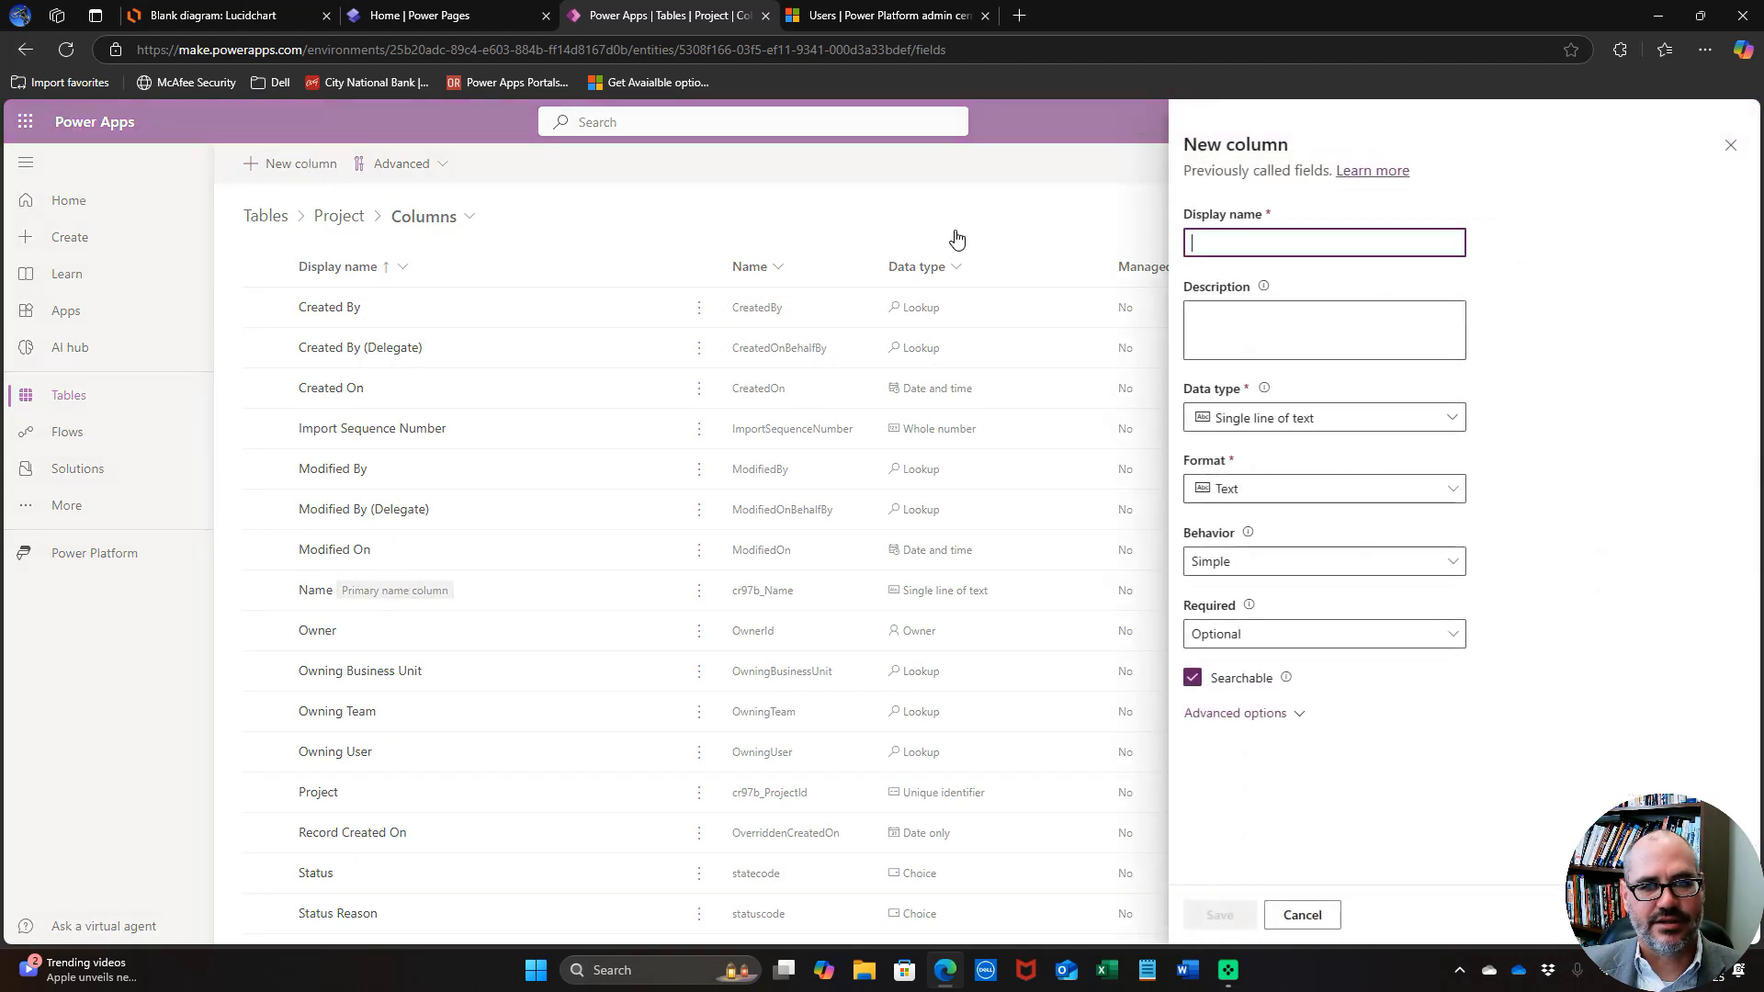
text(Sta)
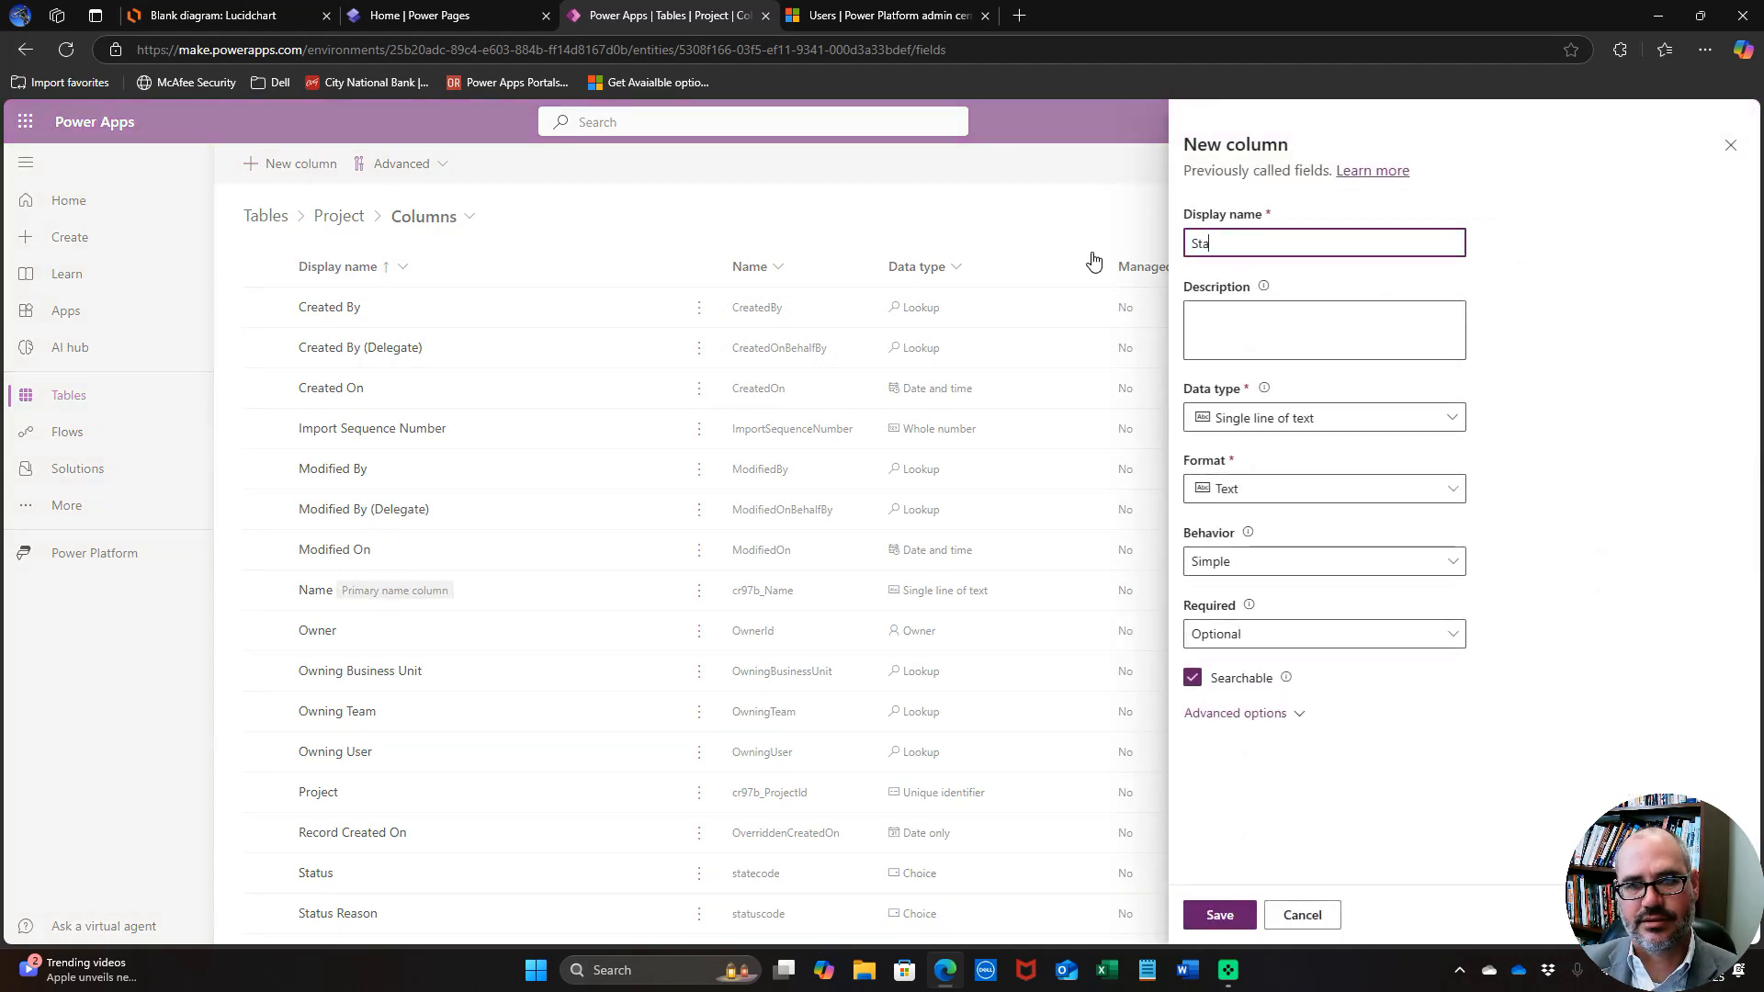
text(rt Date)
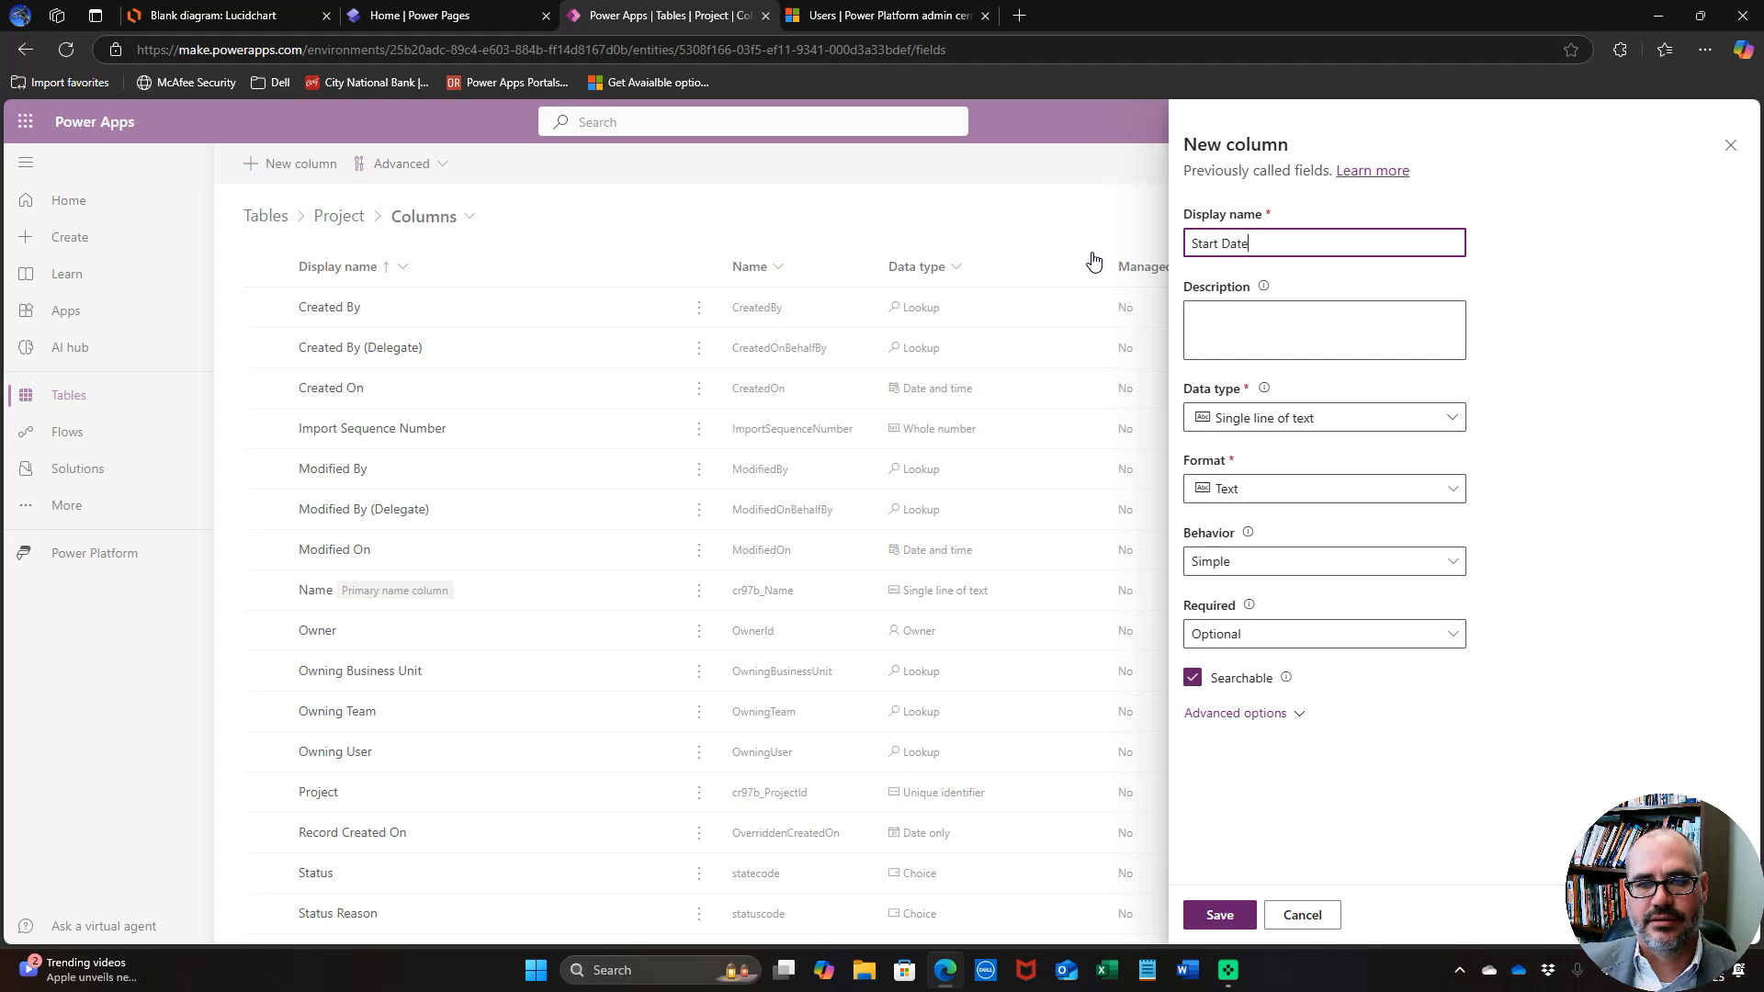
click(1457, 426)
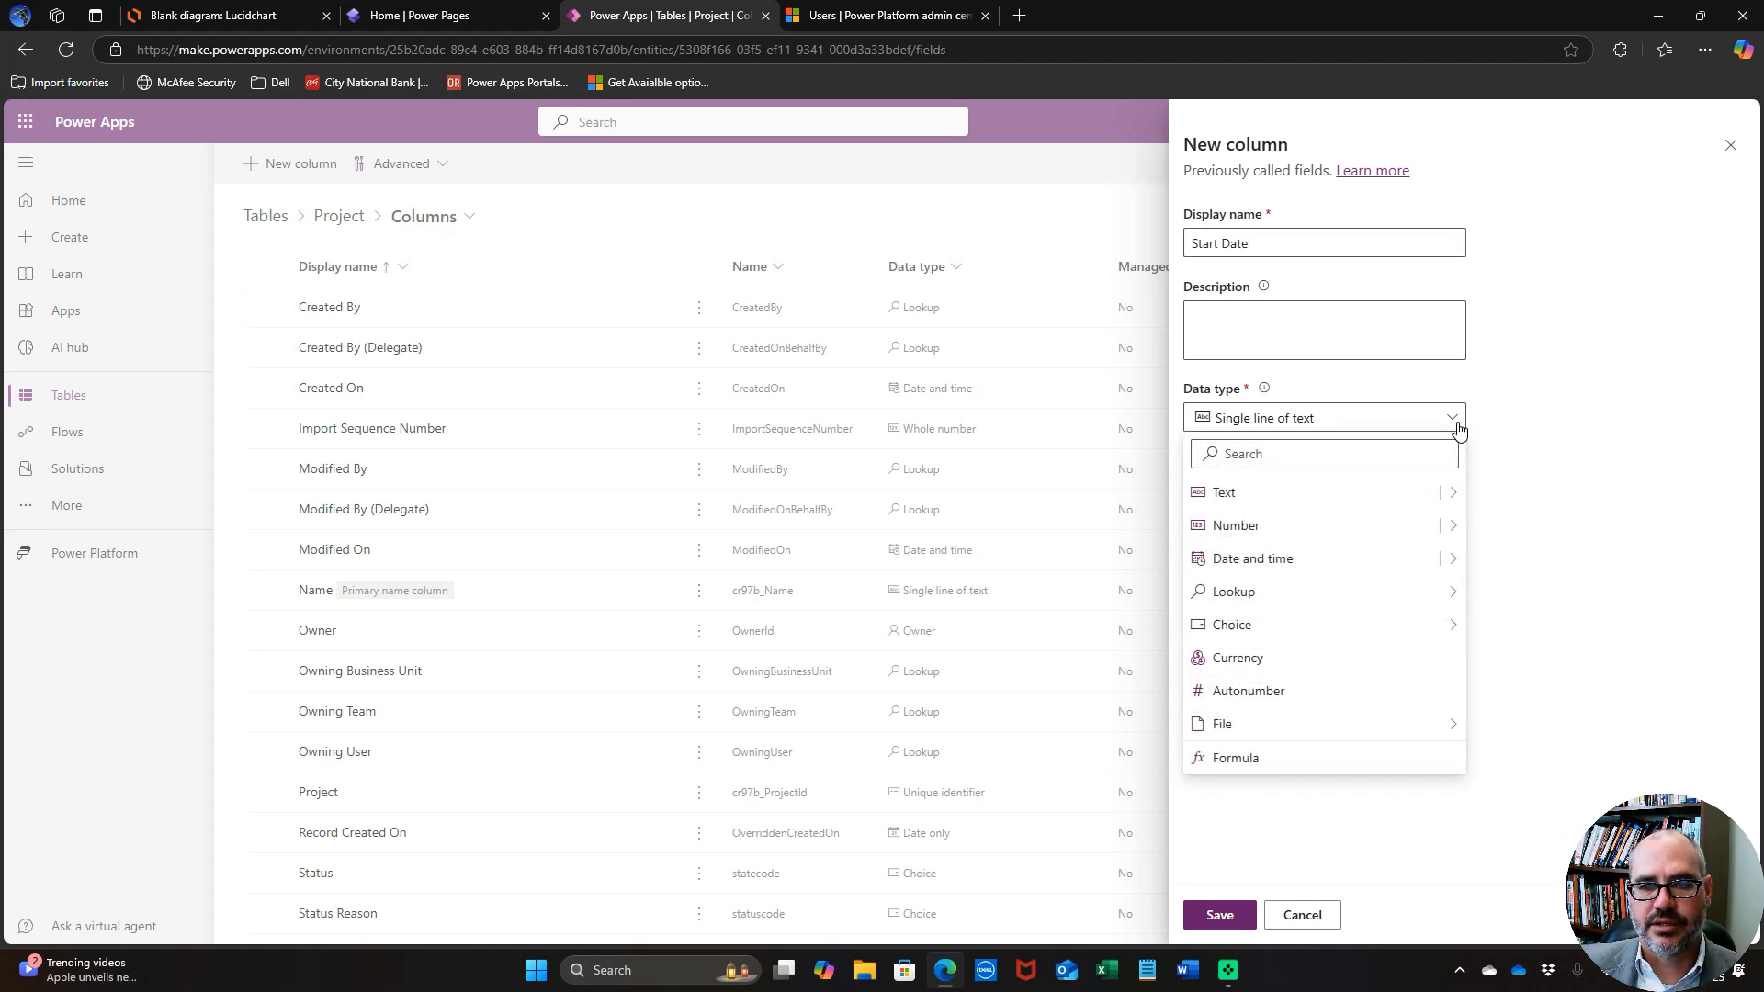
mouse_move(1450, 563)
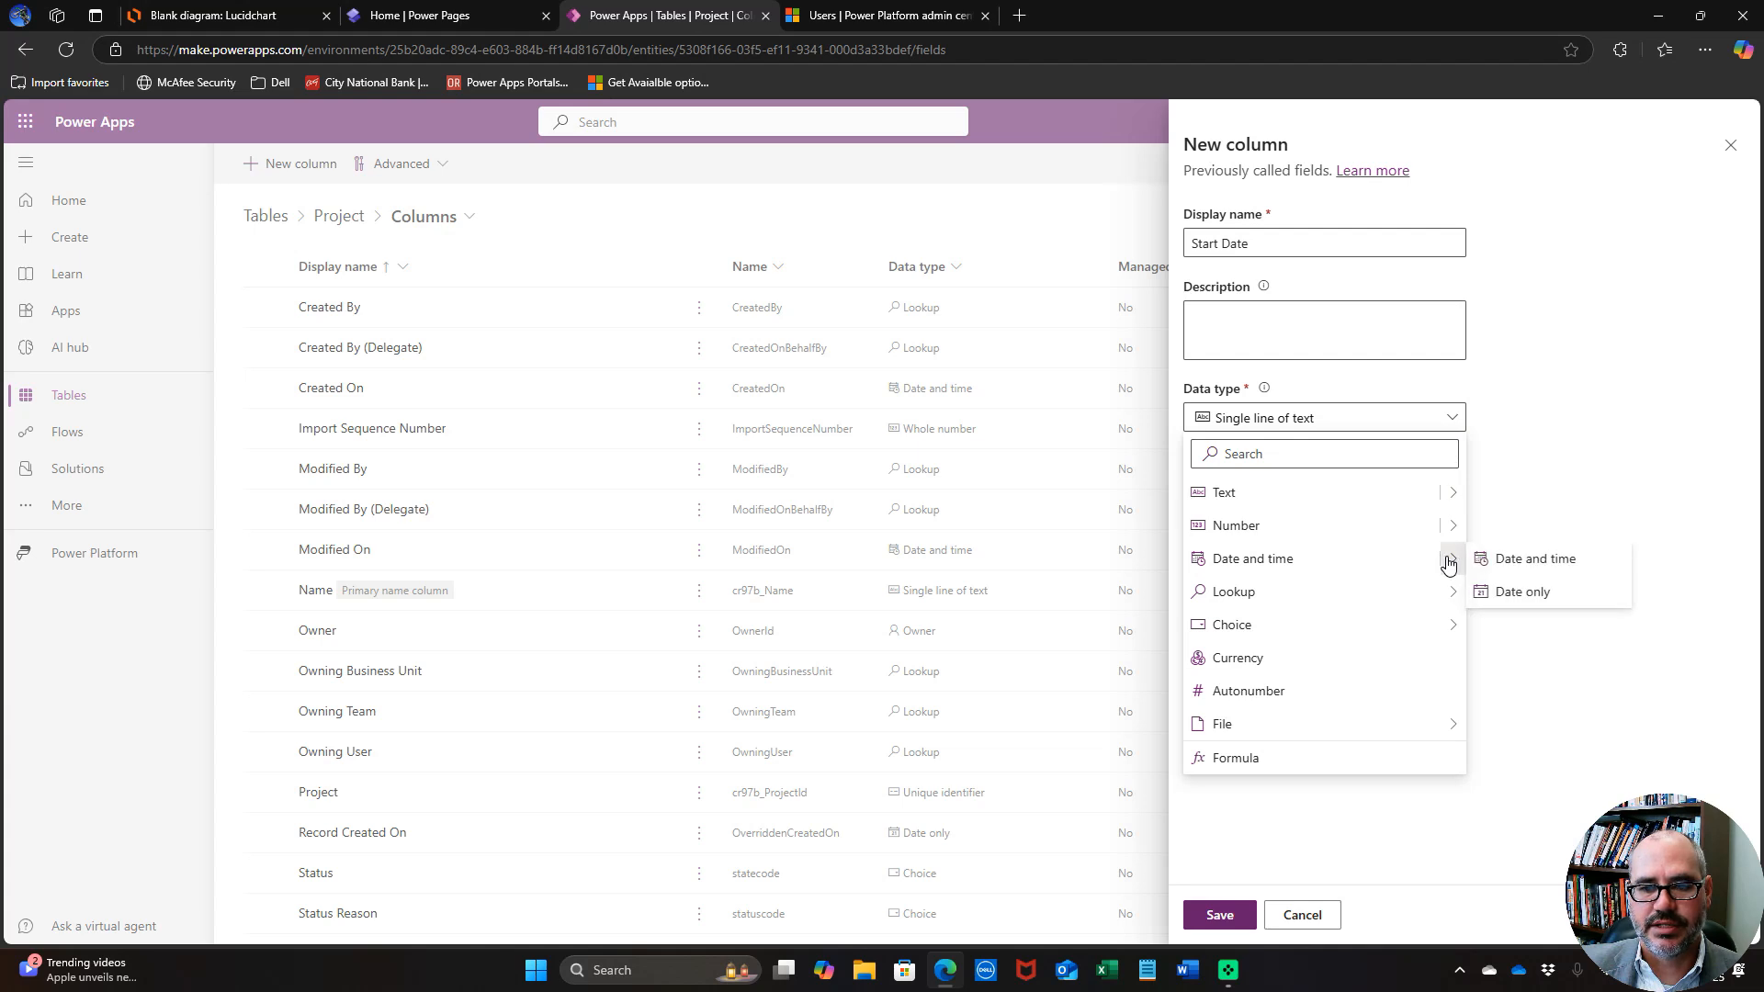
click(1526, 597)
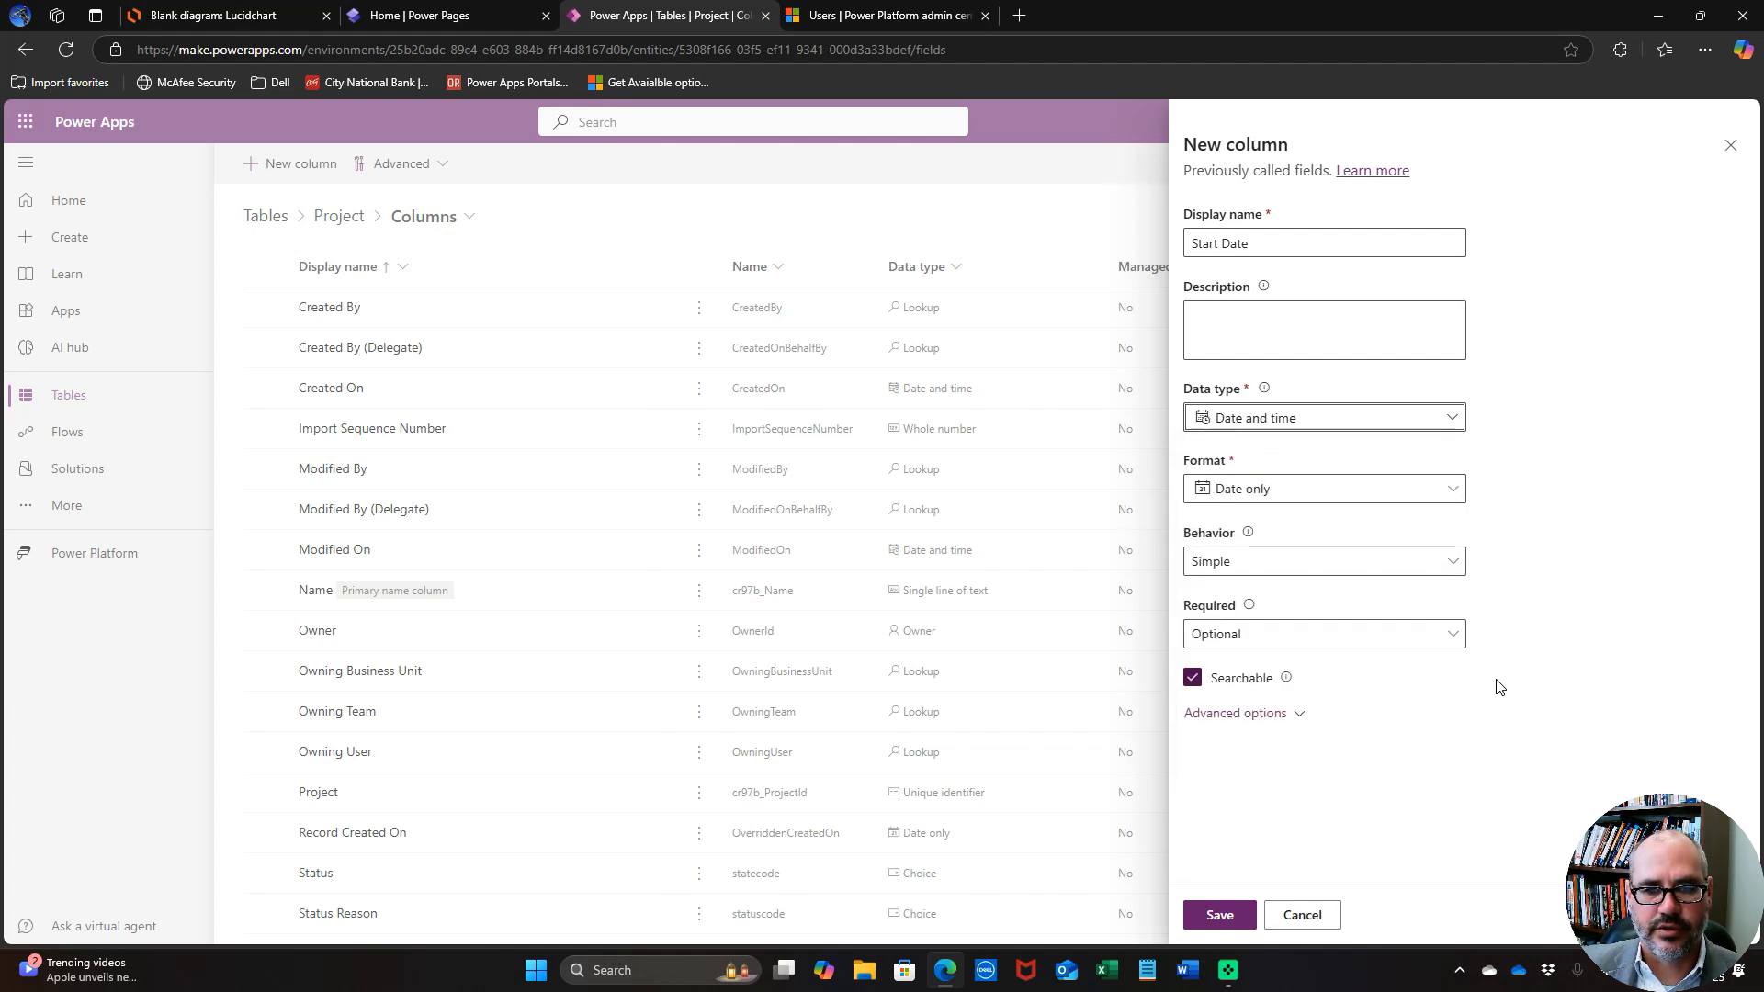
click(1429, 638)
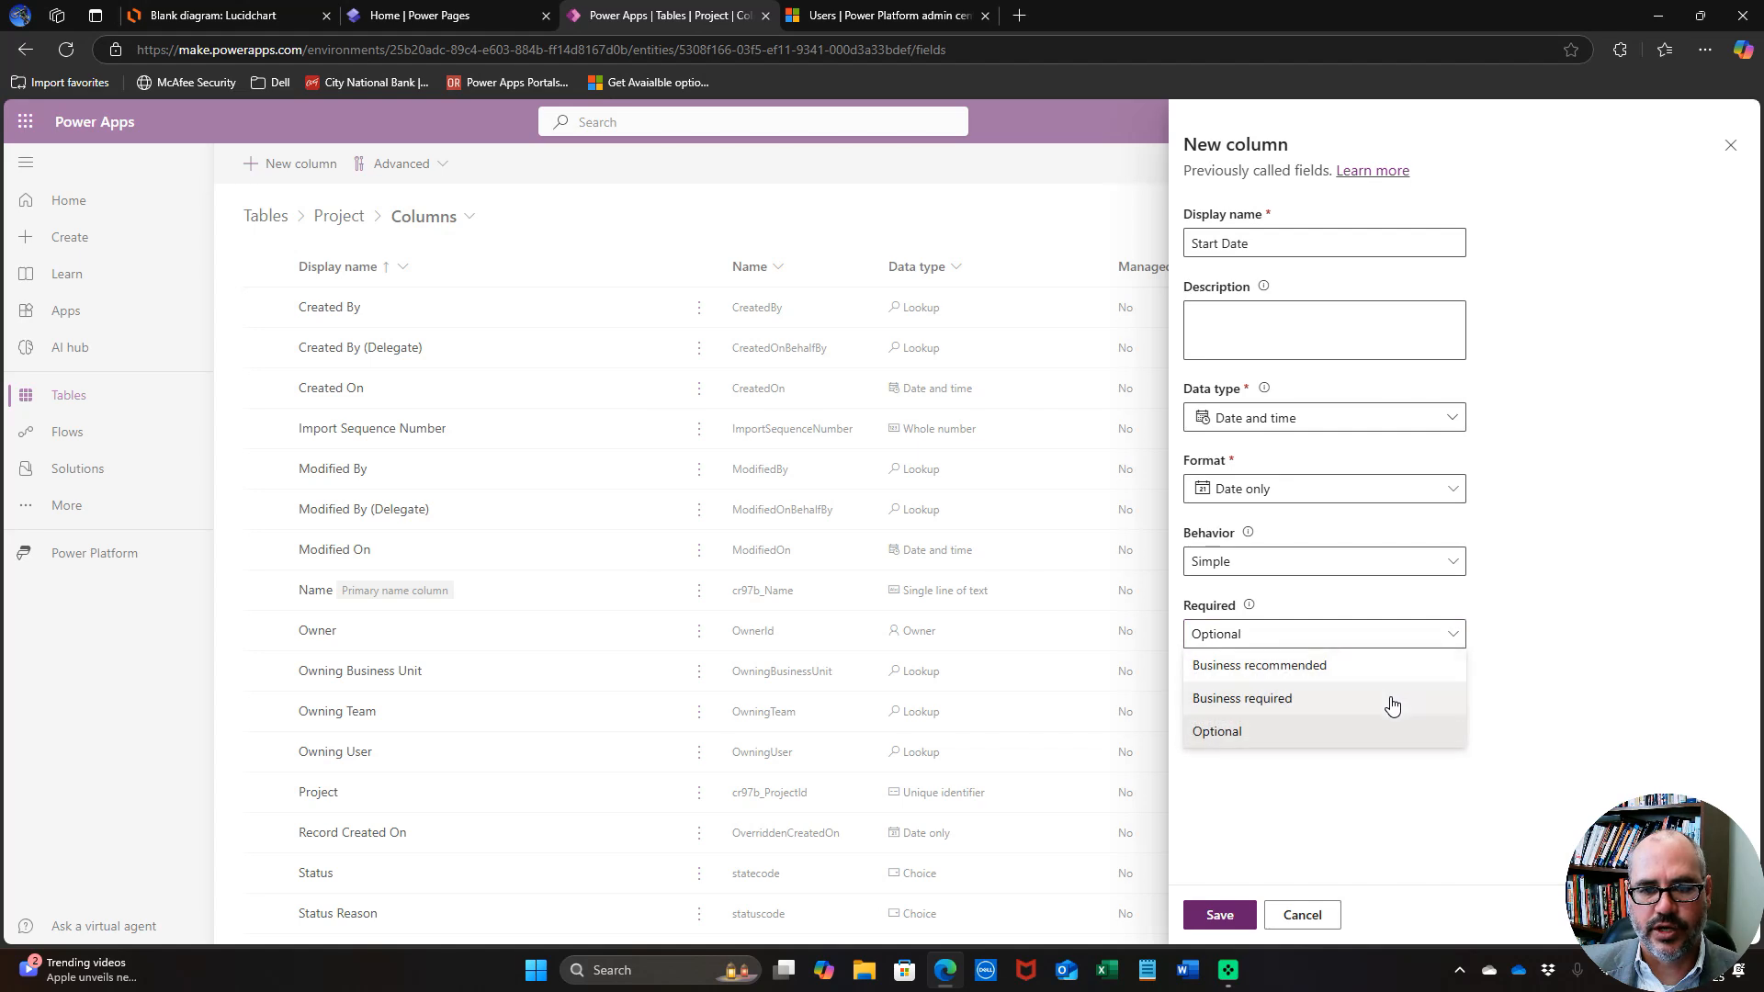
click(1384, 700)
click(1222, 915)
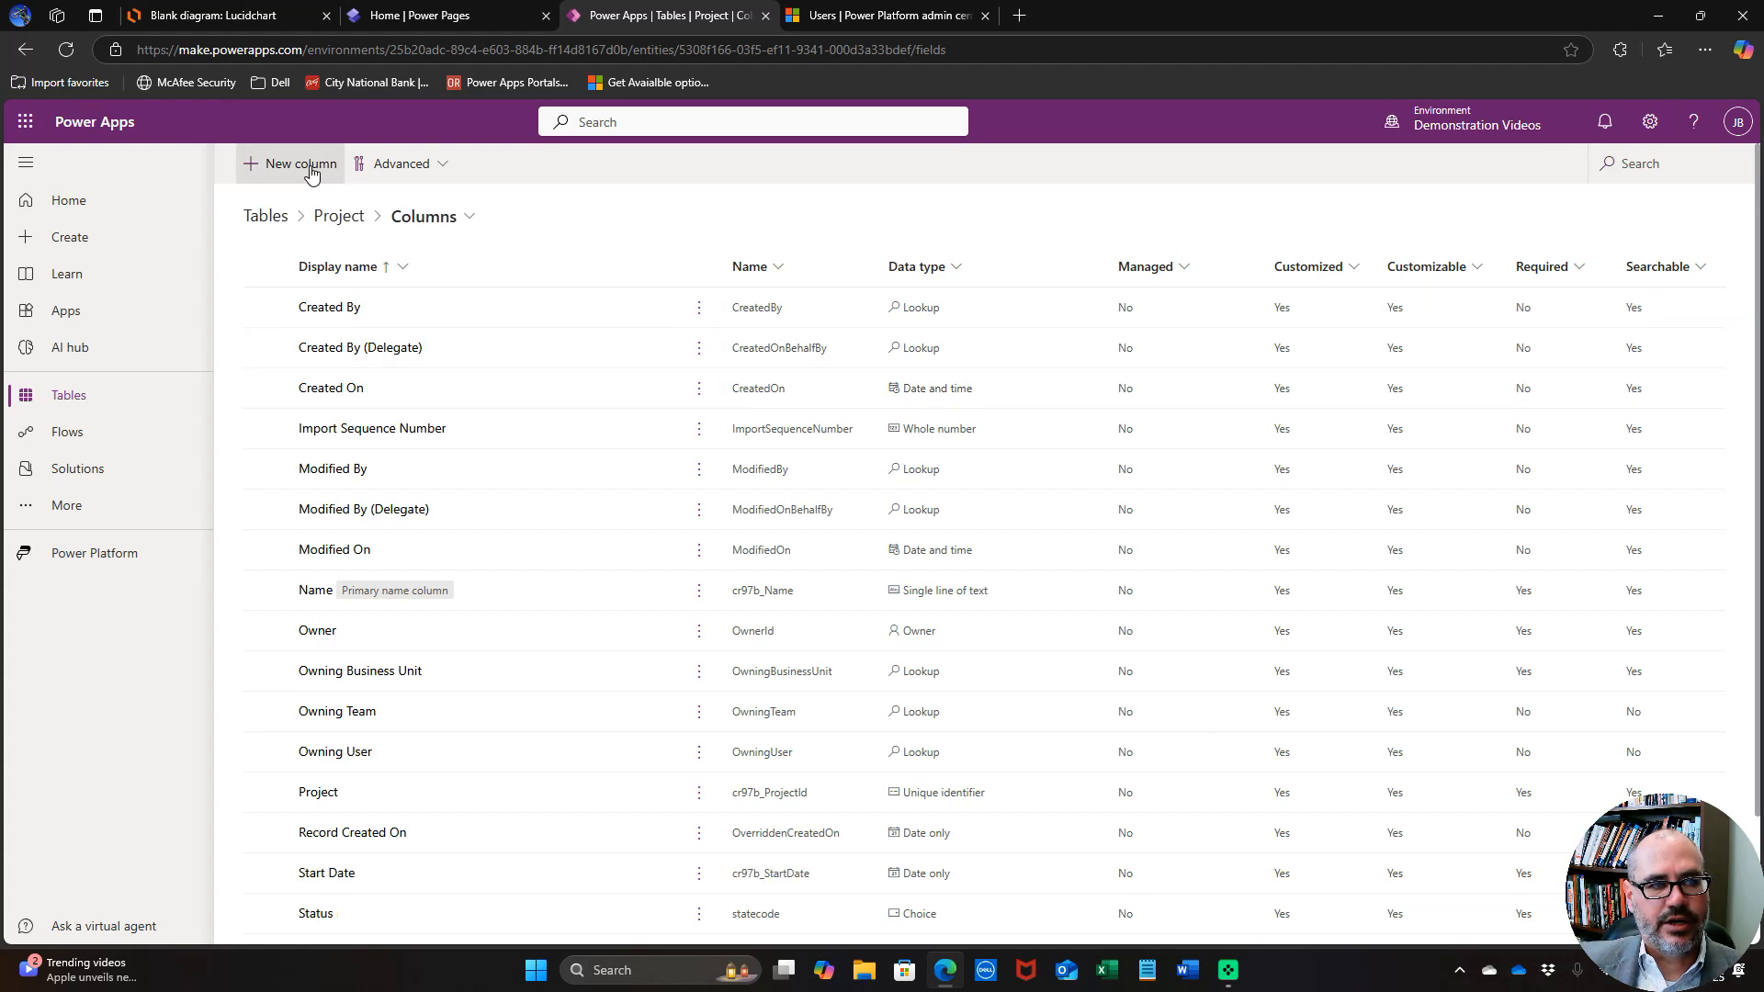
Add an Optional Currency column named Budget to the Project table and save it.
click(311, 171)
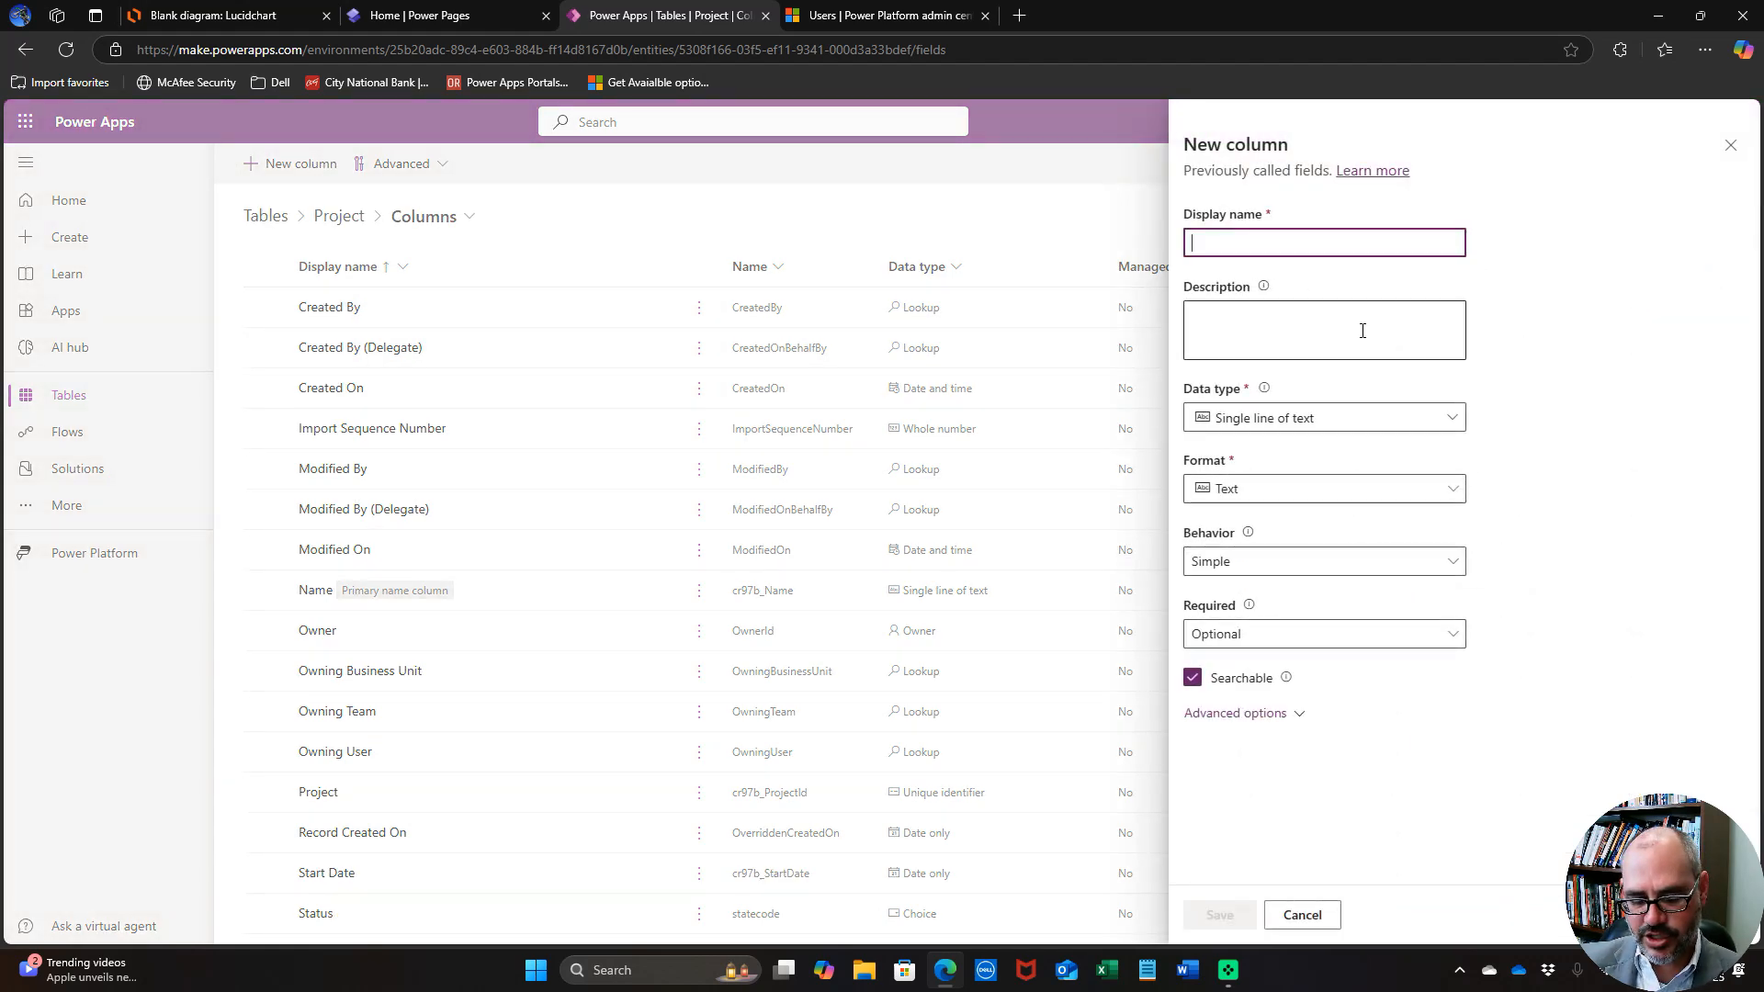
text(Budget)
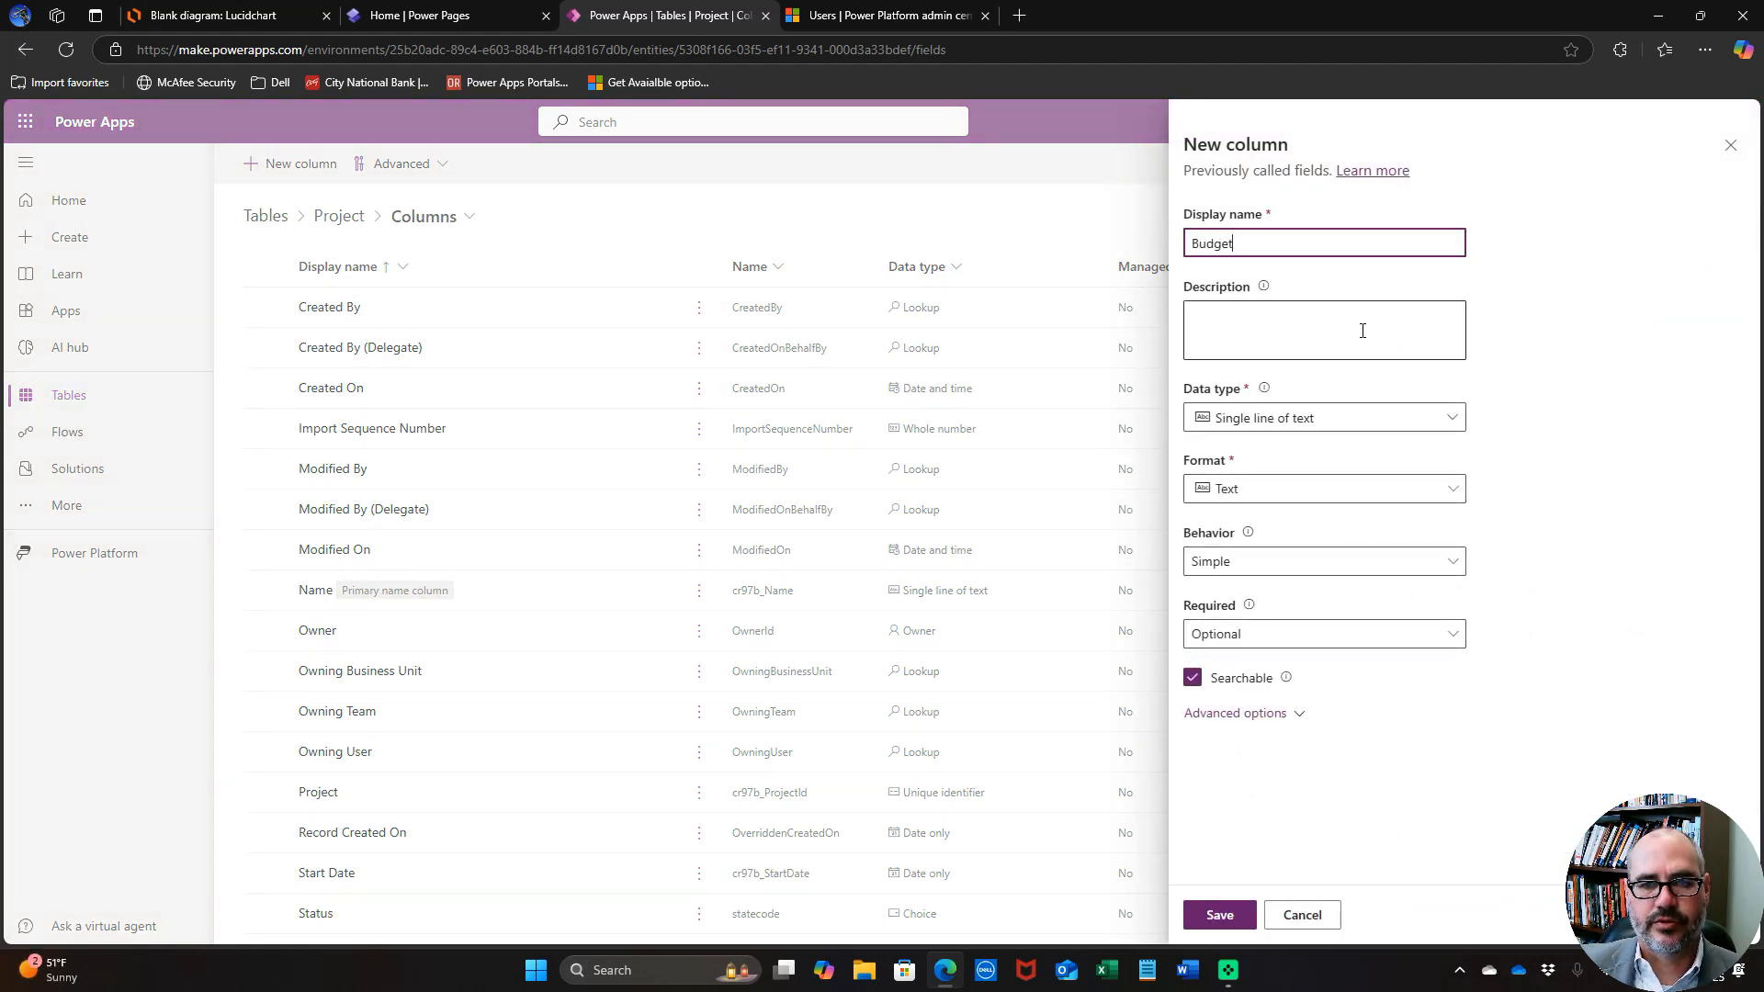
click(1451, 419)
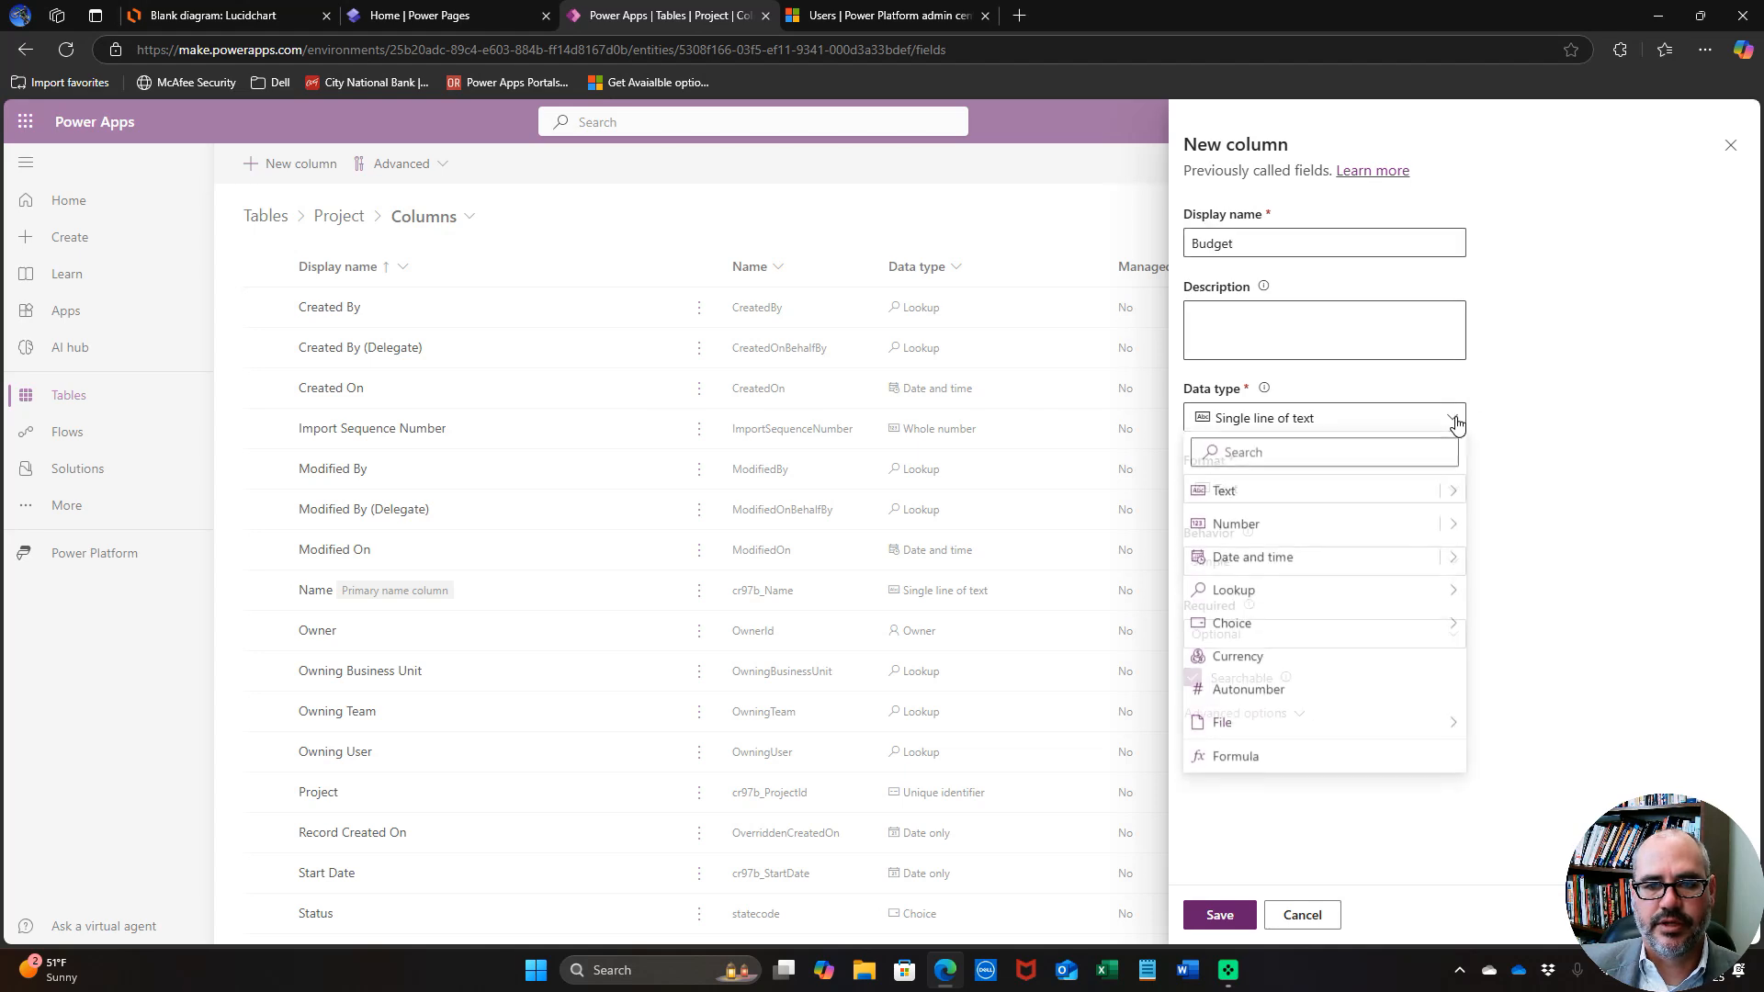
click(1334, 660)
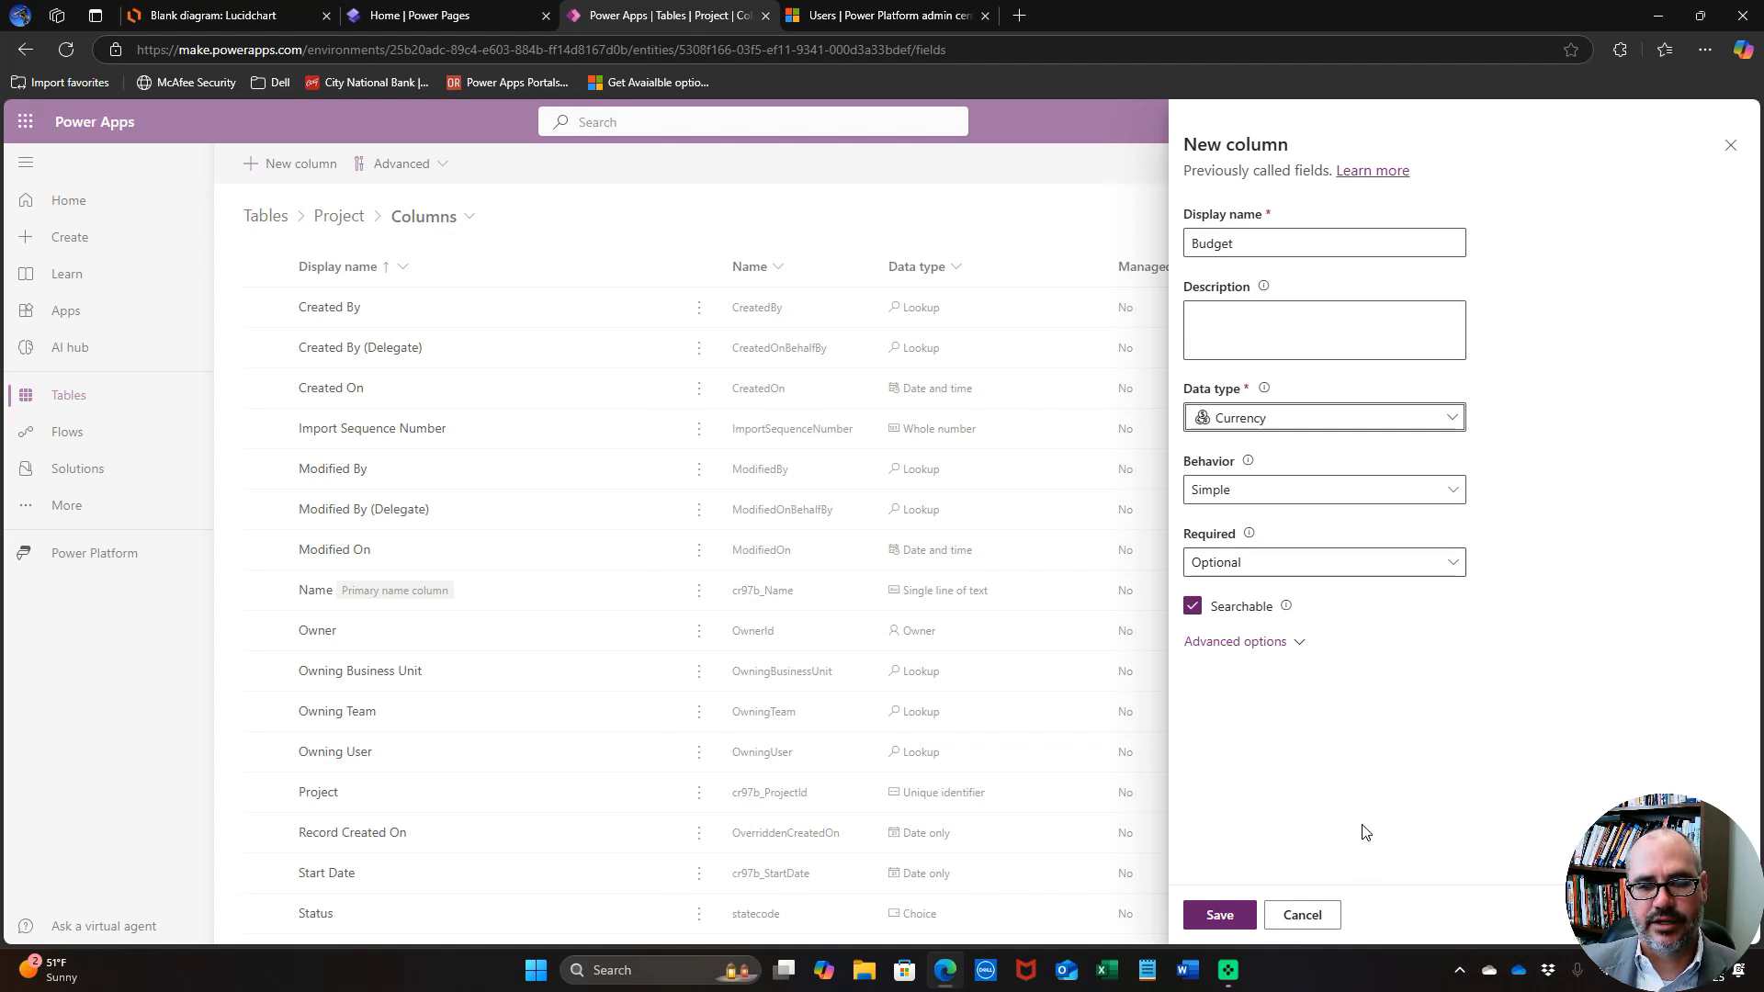
click(1238, 914)
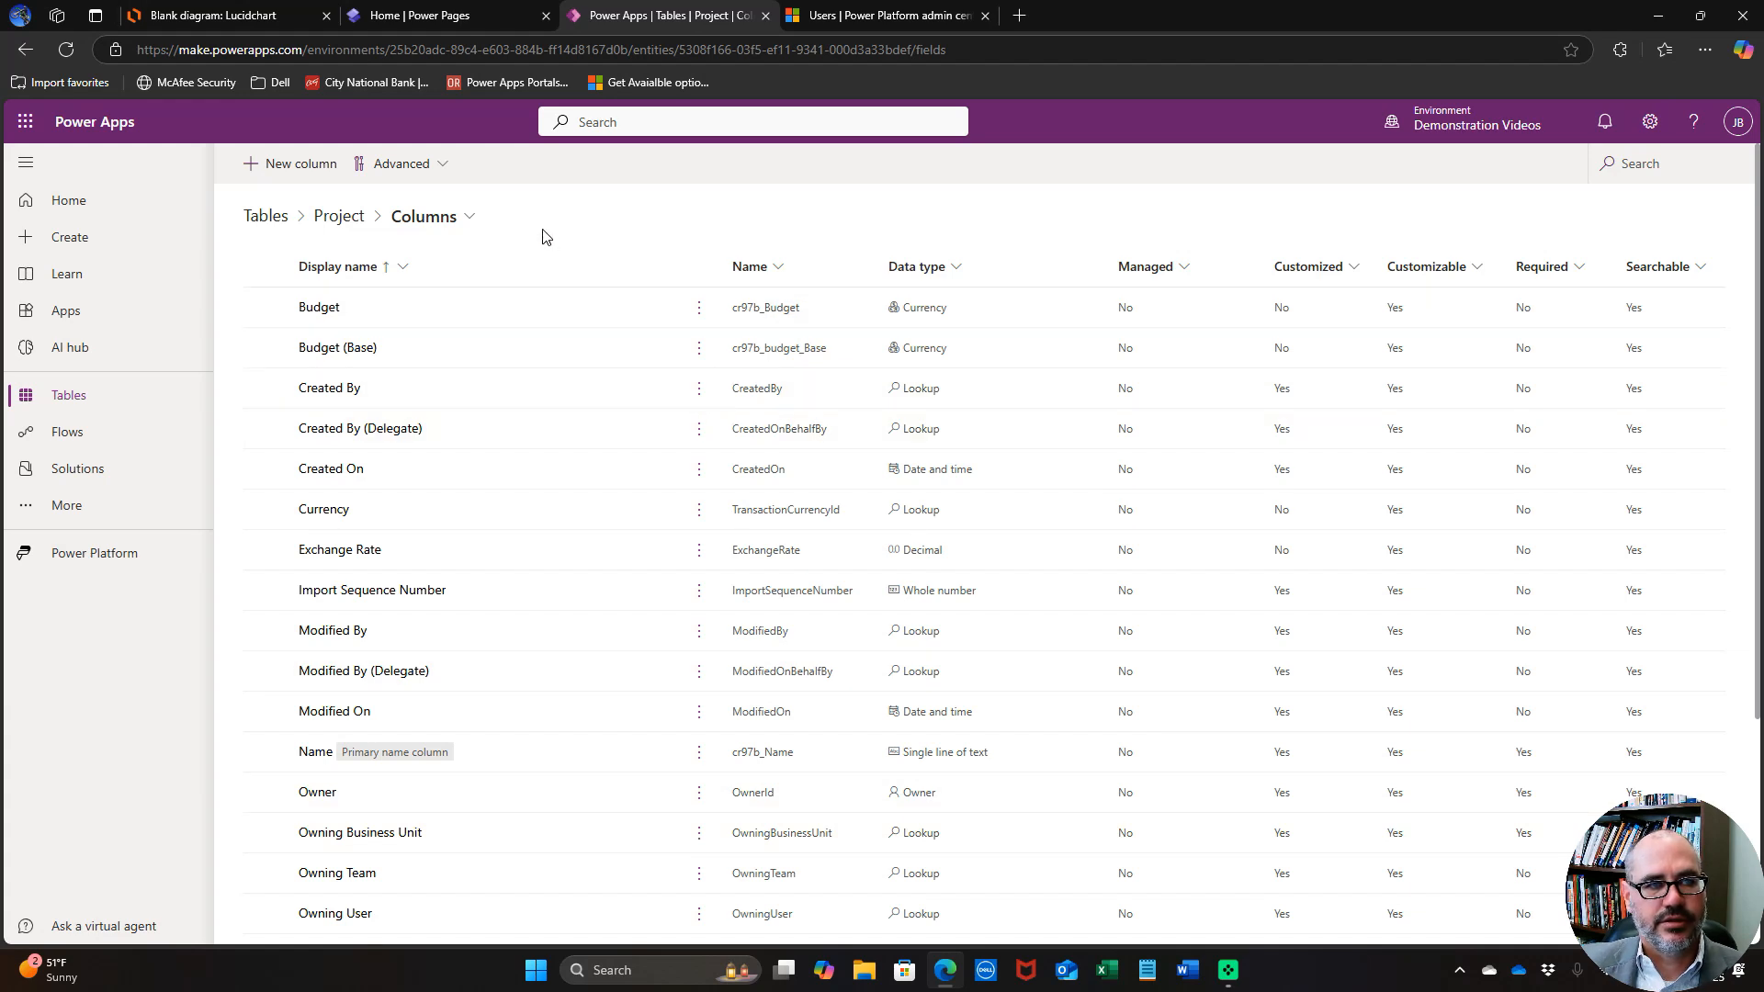
Open the Project table's relationships, check the Project entity's connections in the Lucidchart diagram, and return to Power Apps.
click(355, 222)
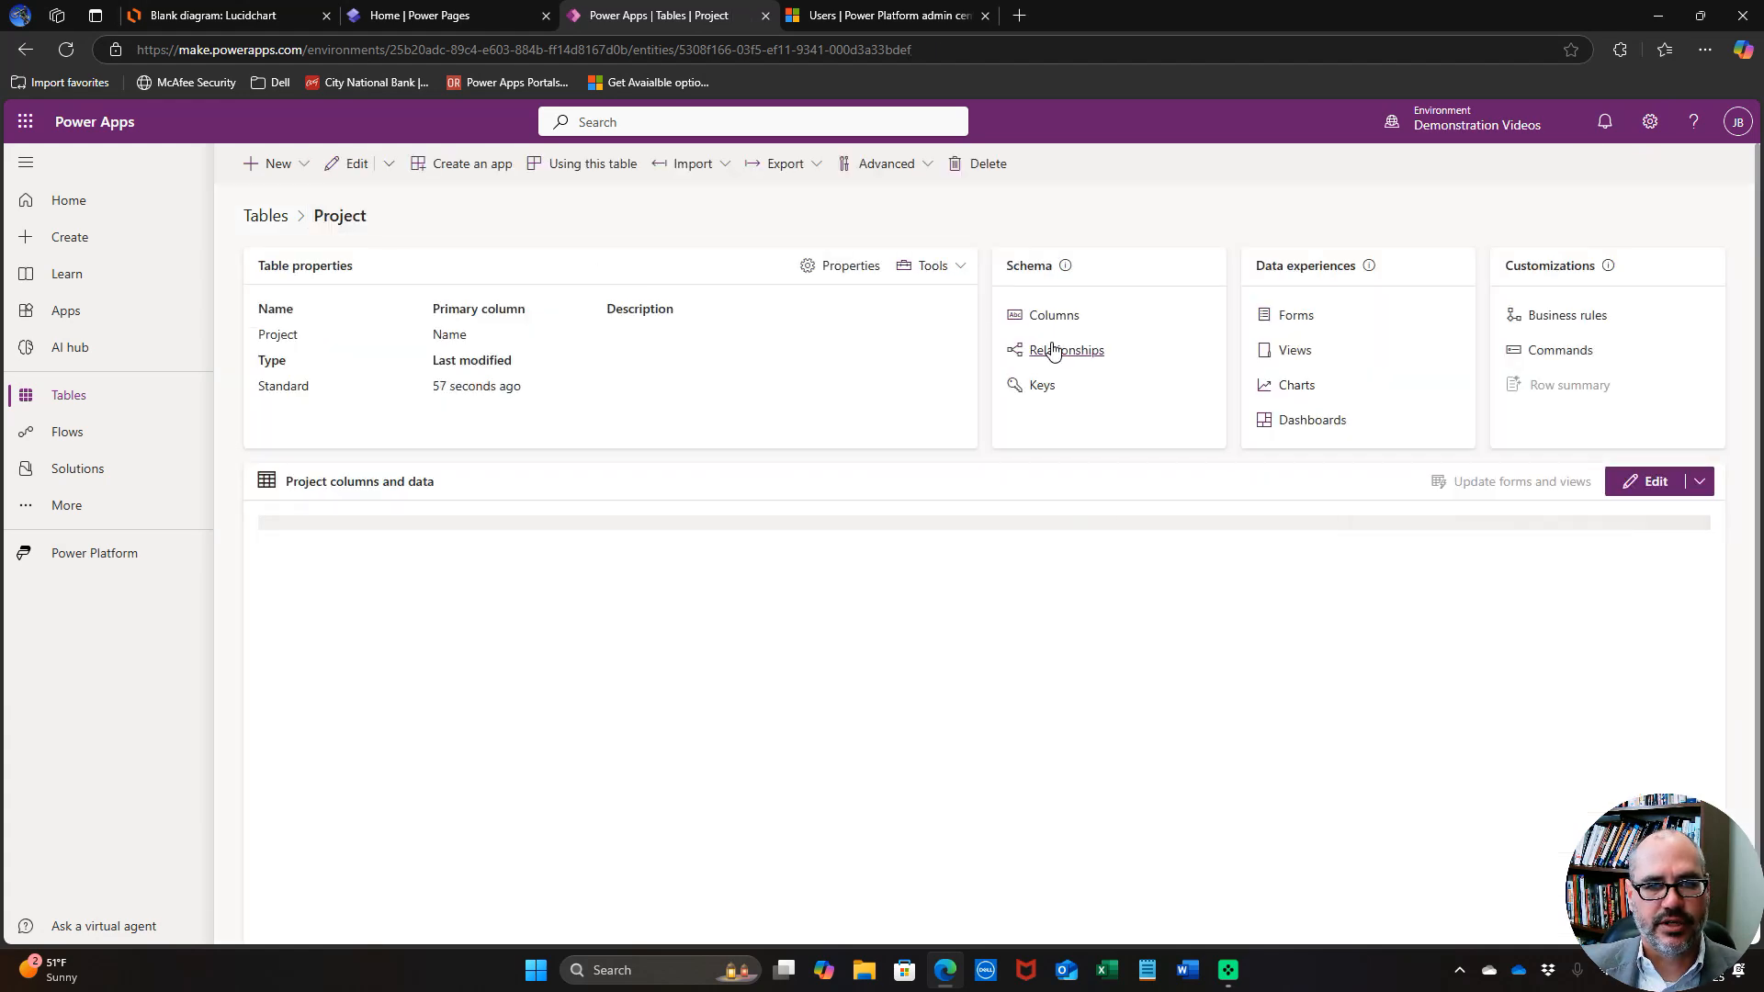
click(1054, 351)
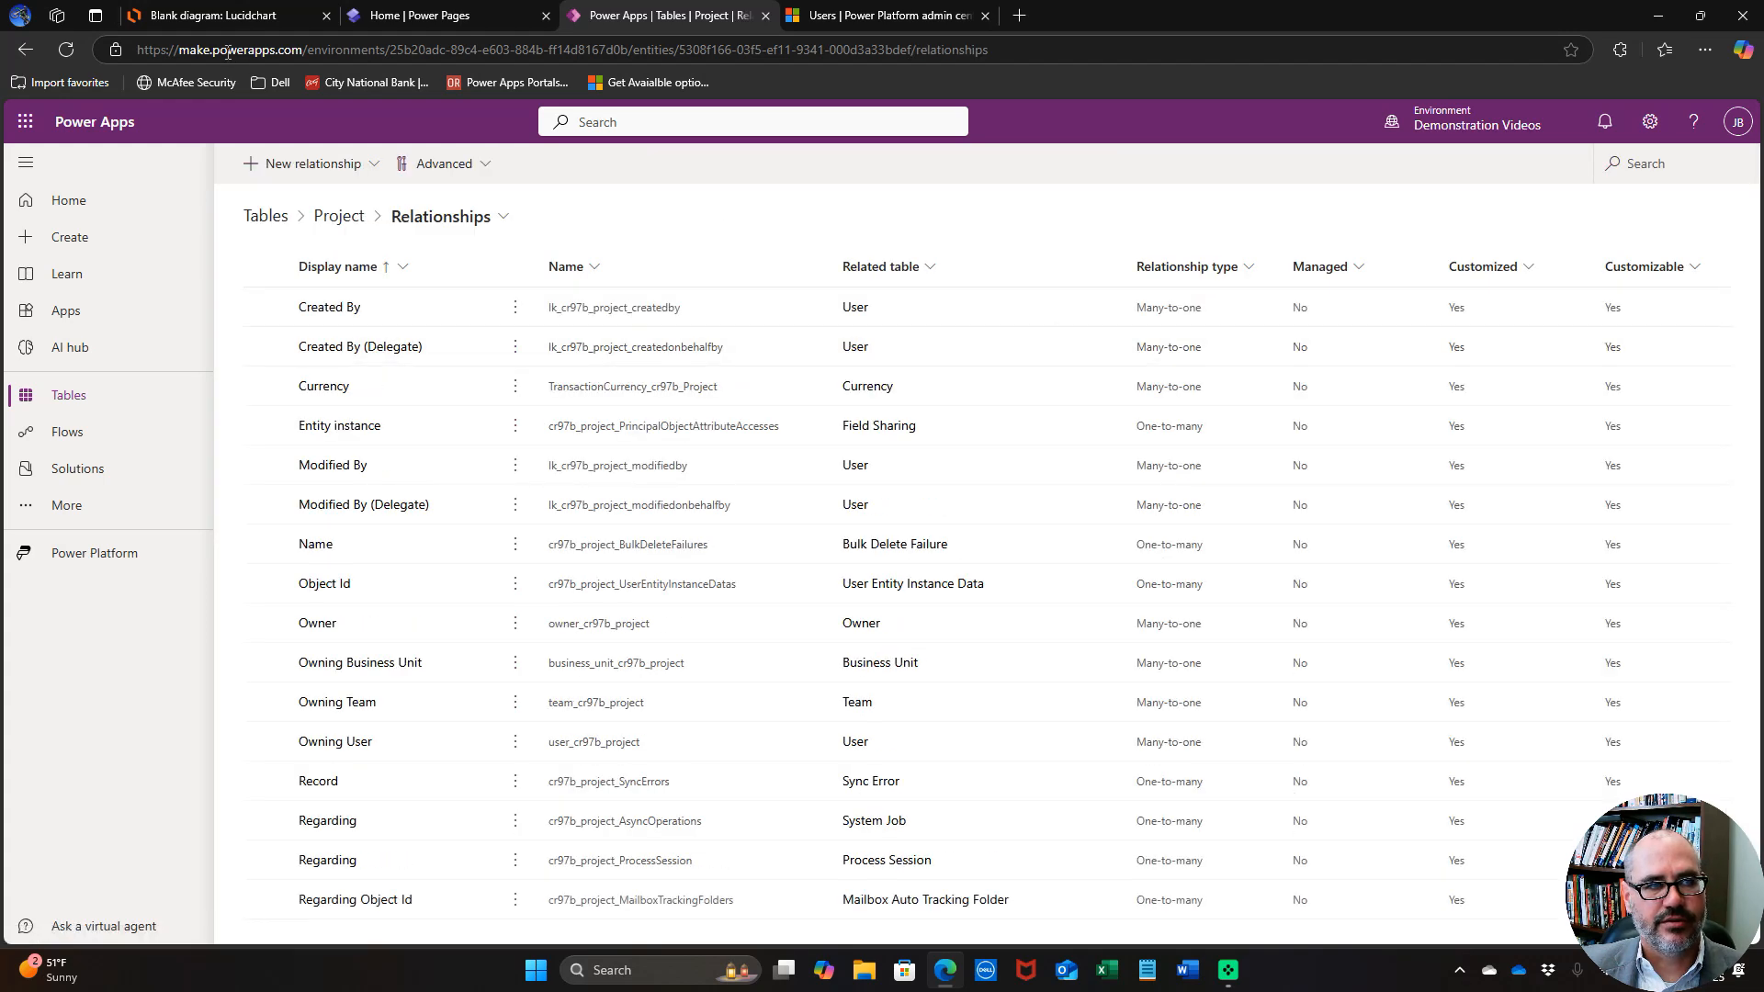
click(180, 13)
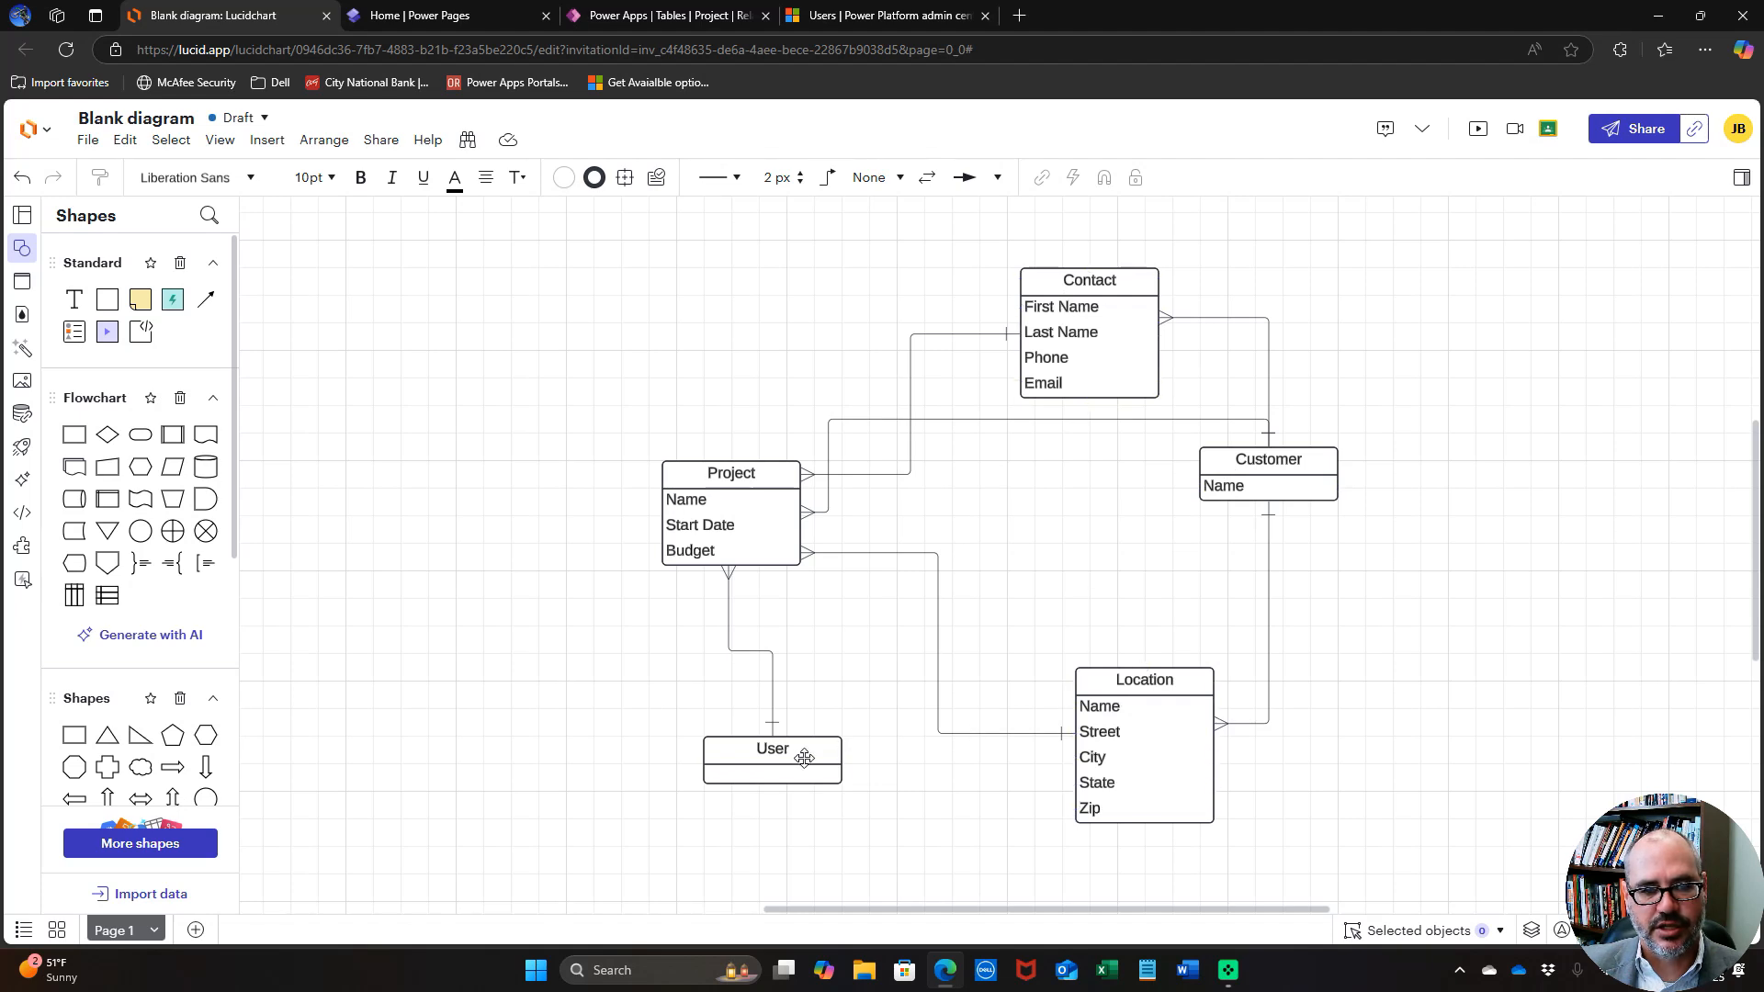
click(649, 15)
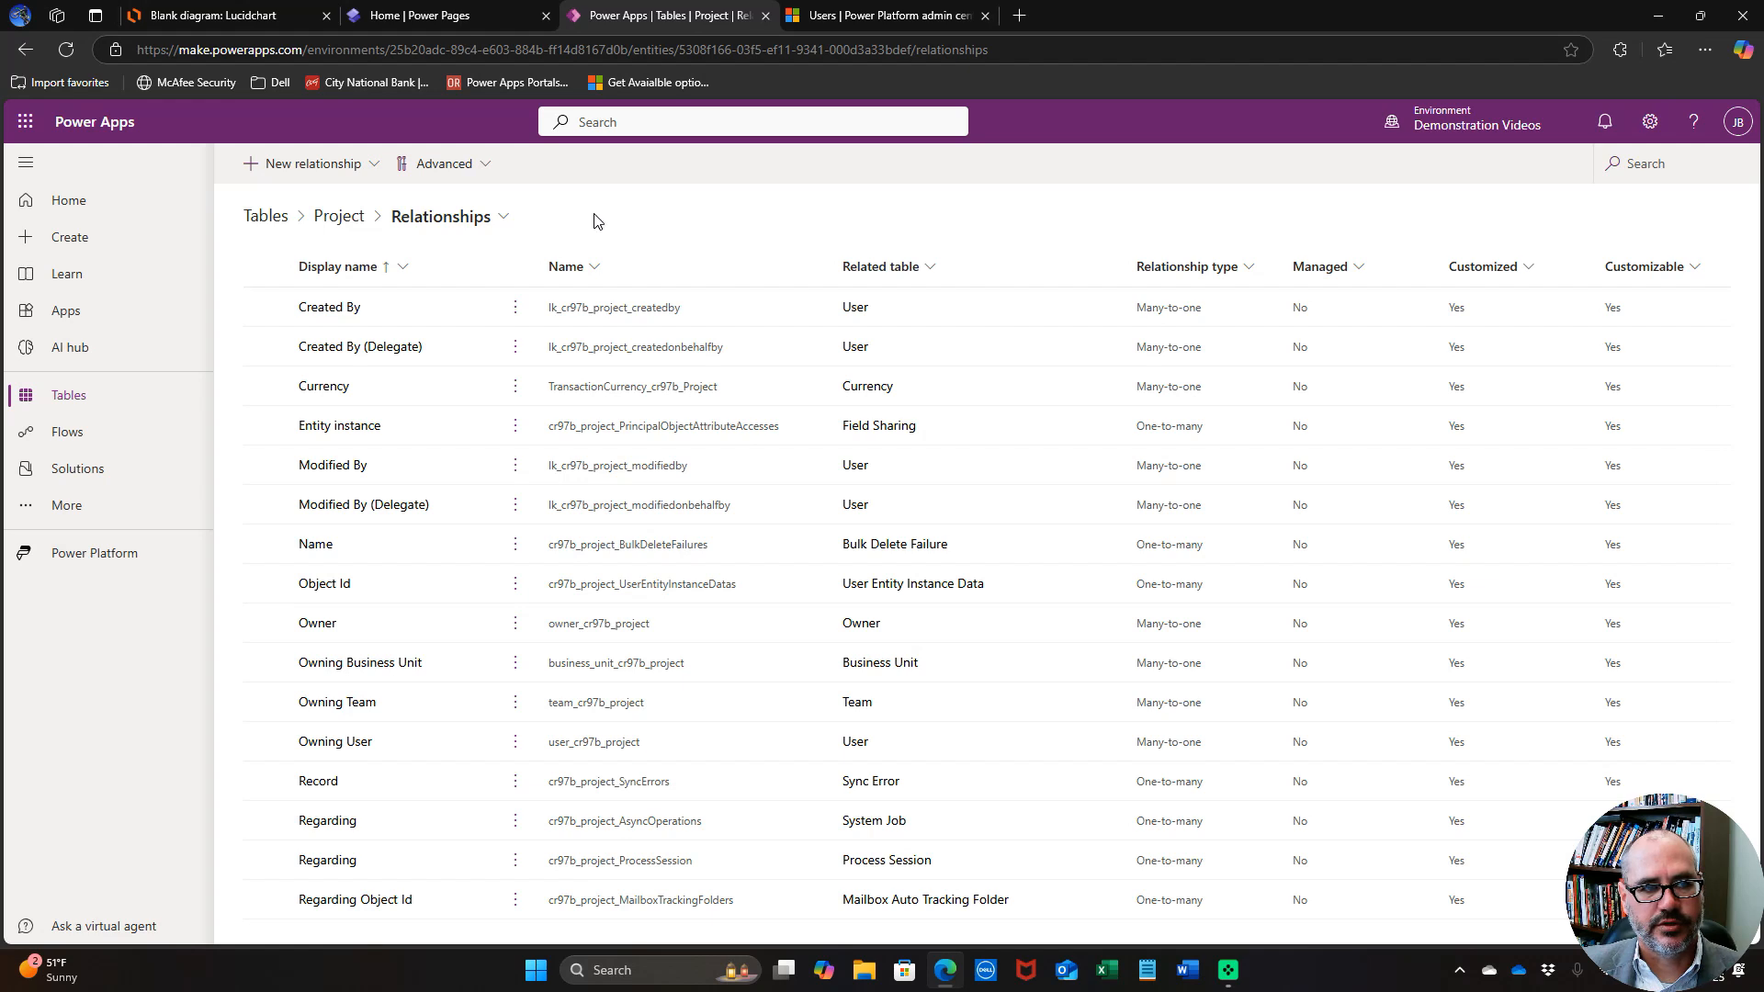
Create a many-to-one relationship from Project to the Customer table, with a Business Required lookup column named Customer.
click(351, 171)
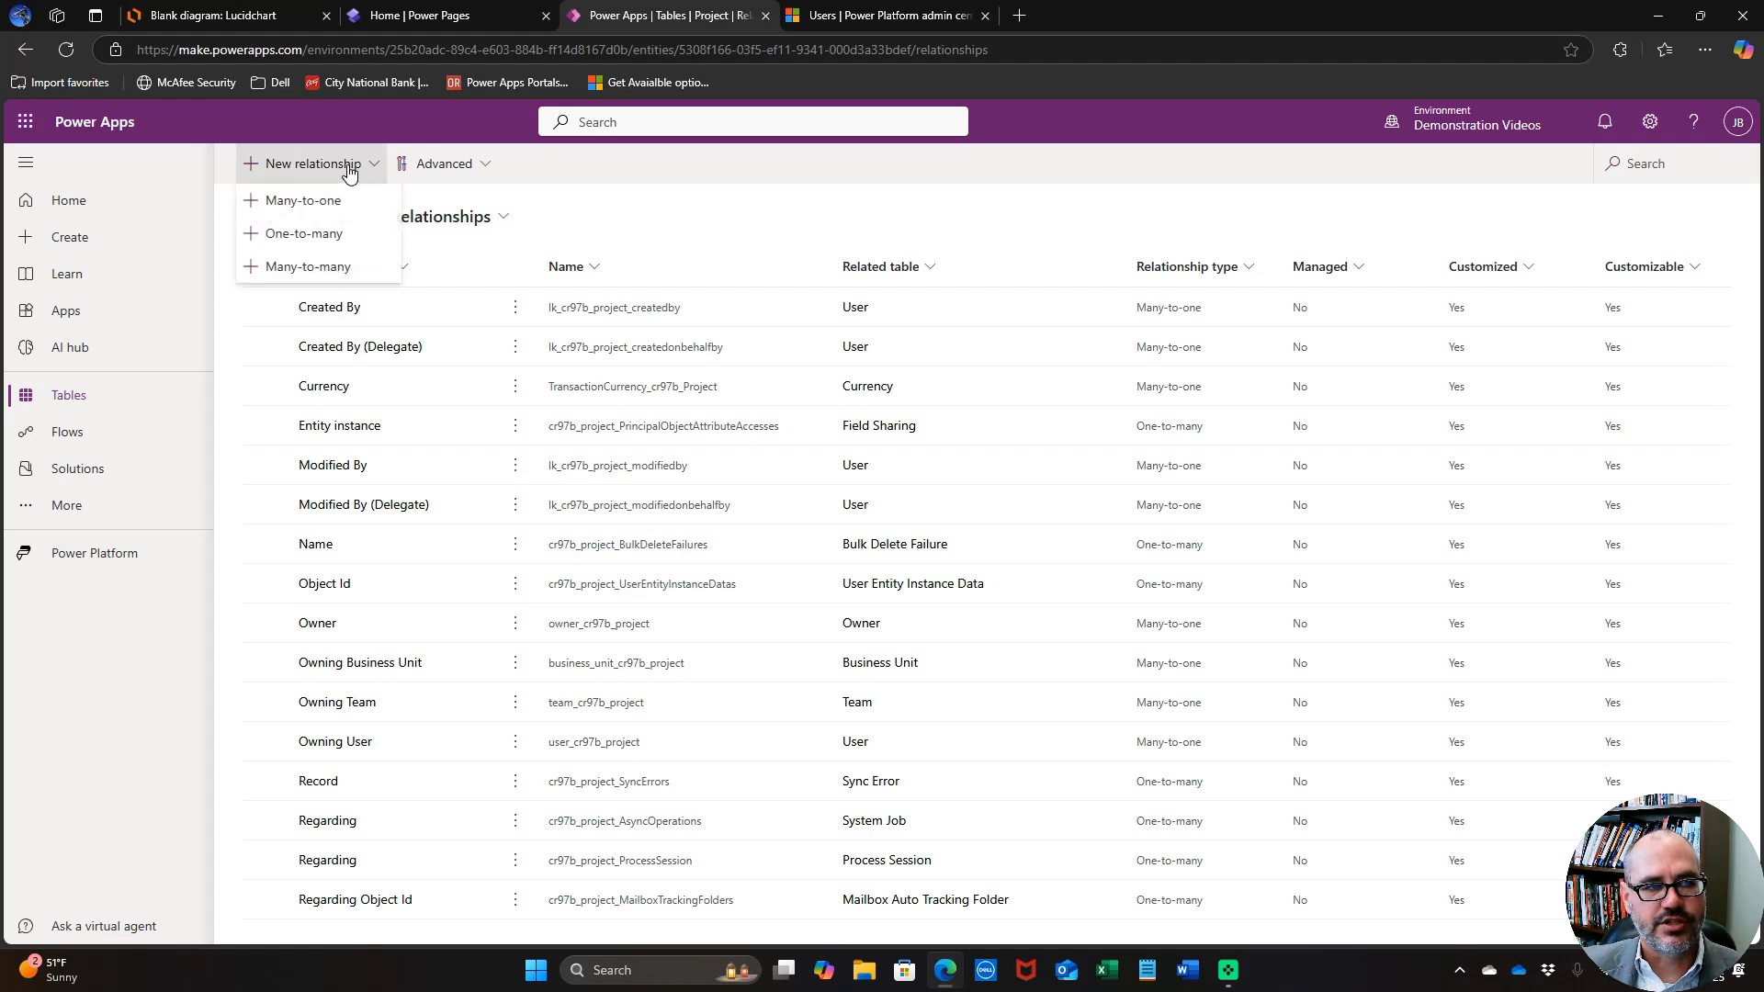
click(262, 202)
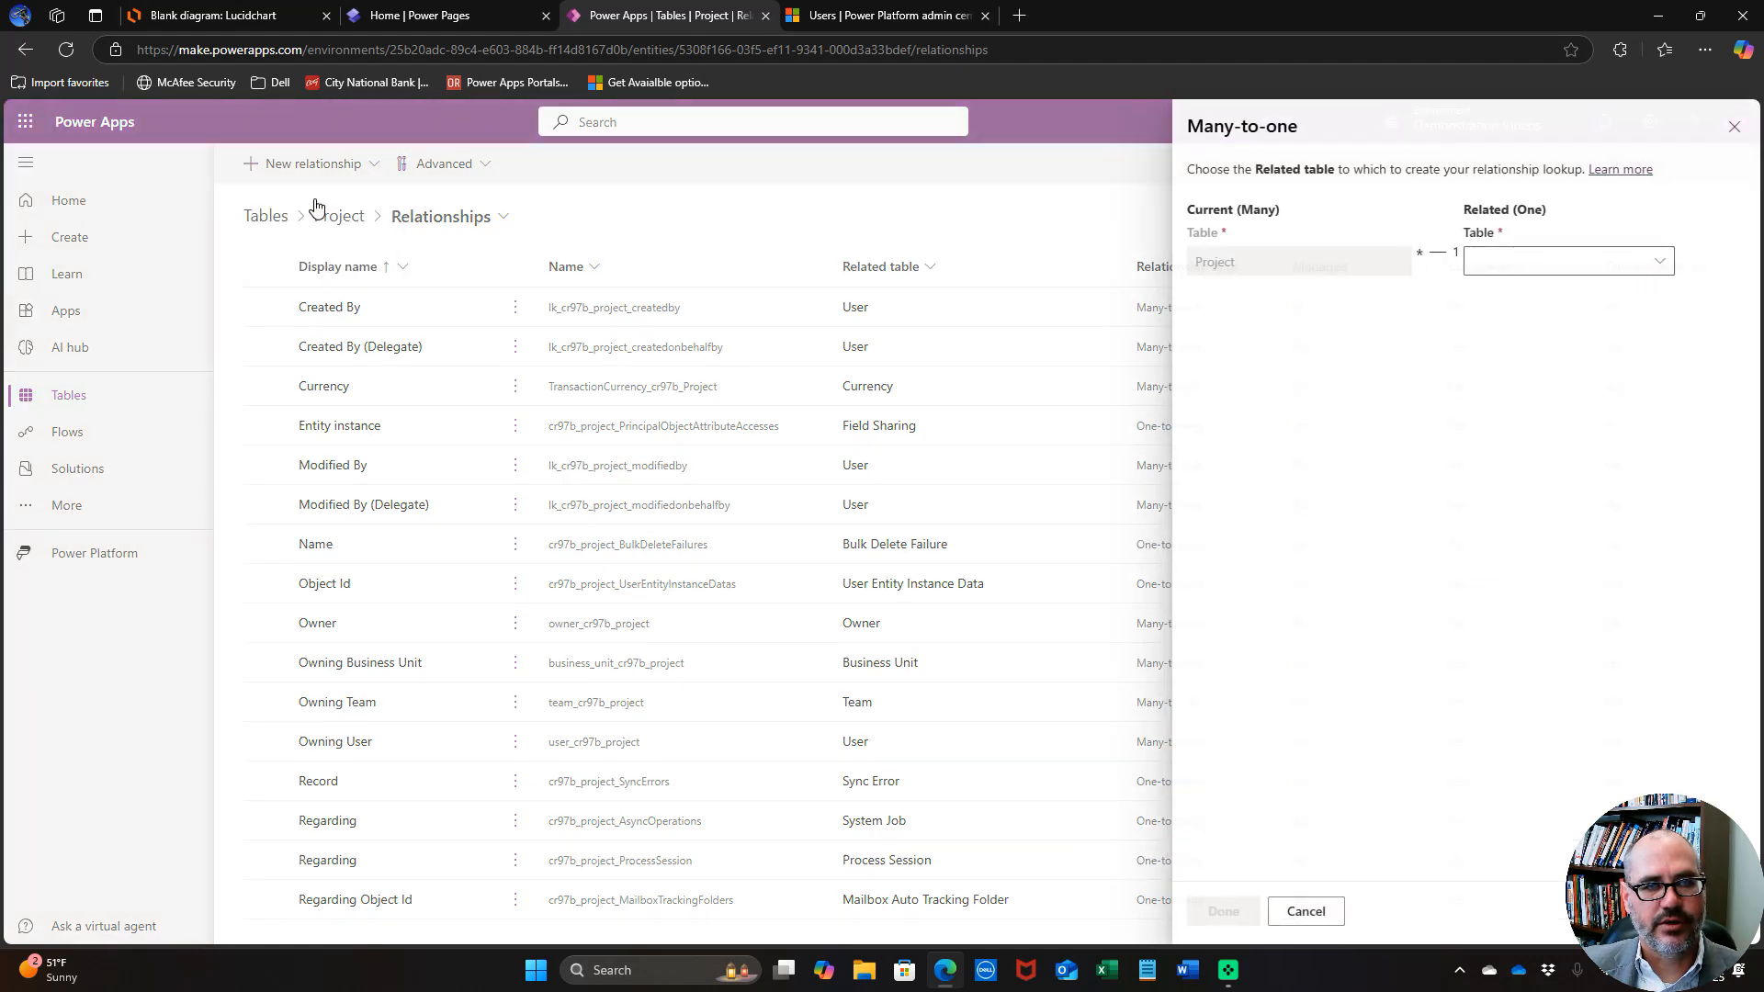
click(1566, 261)
text(cust)
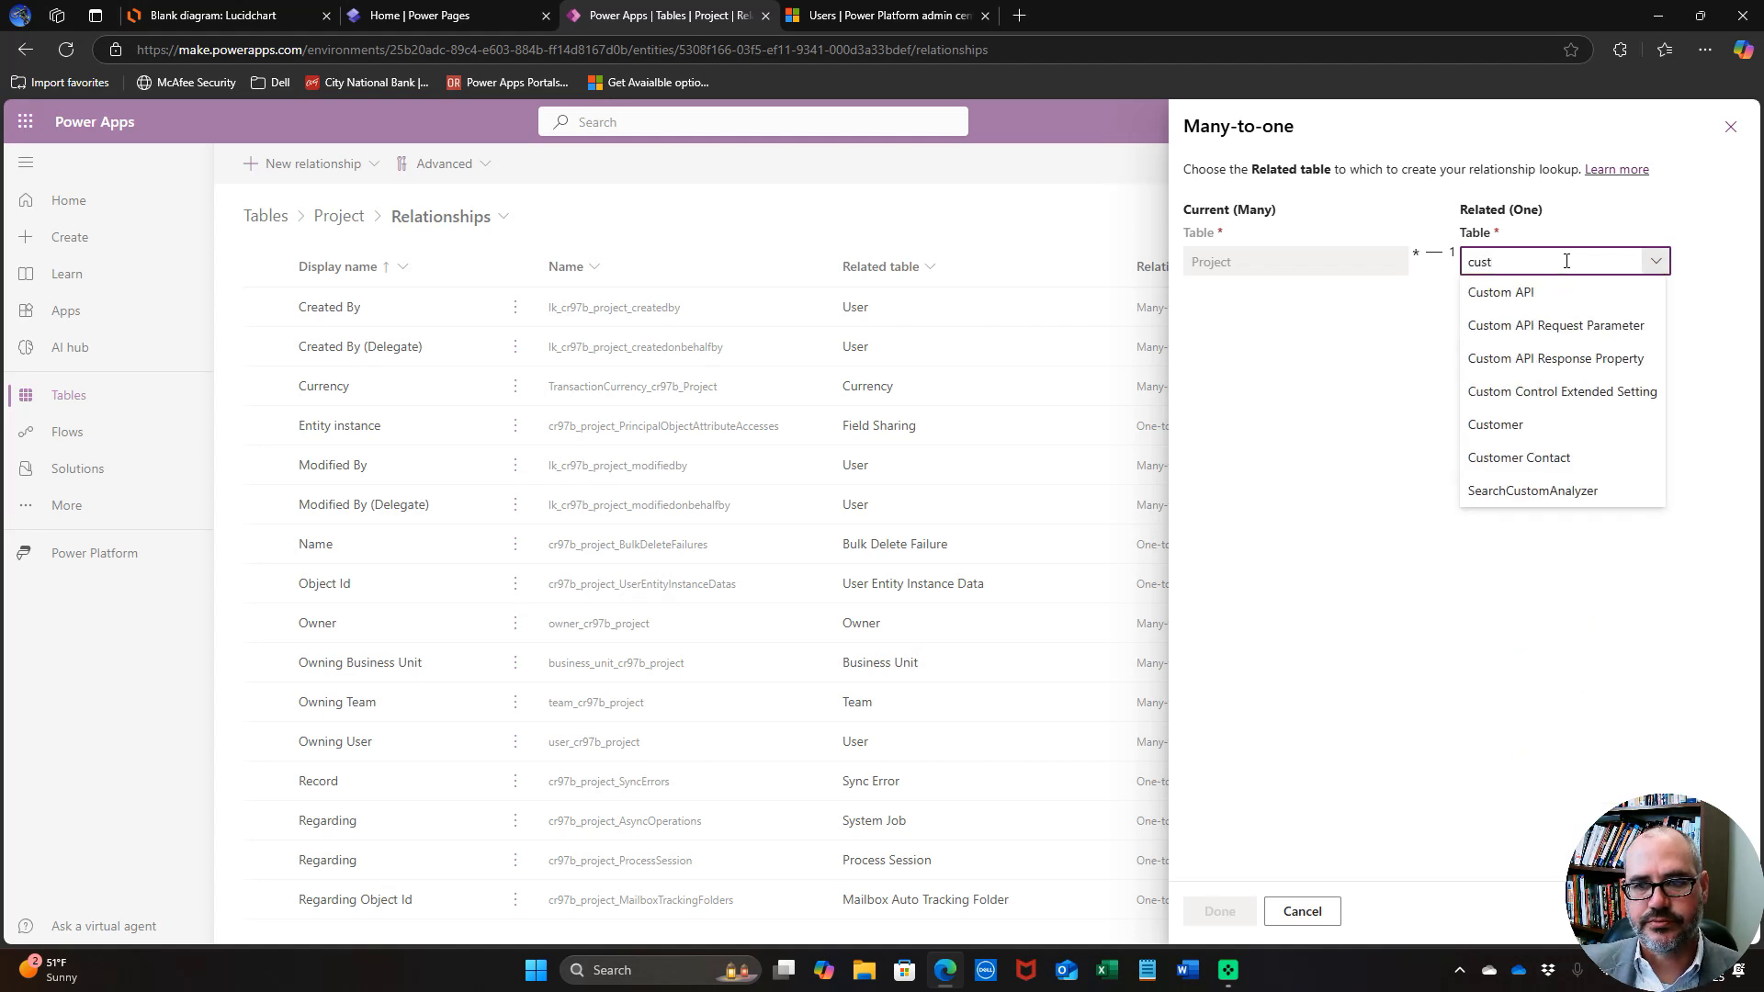
click(1525, 424)
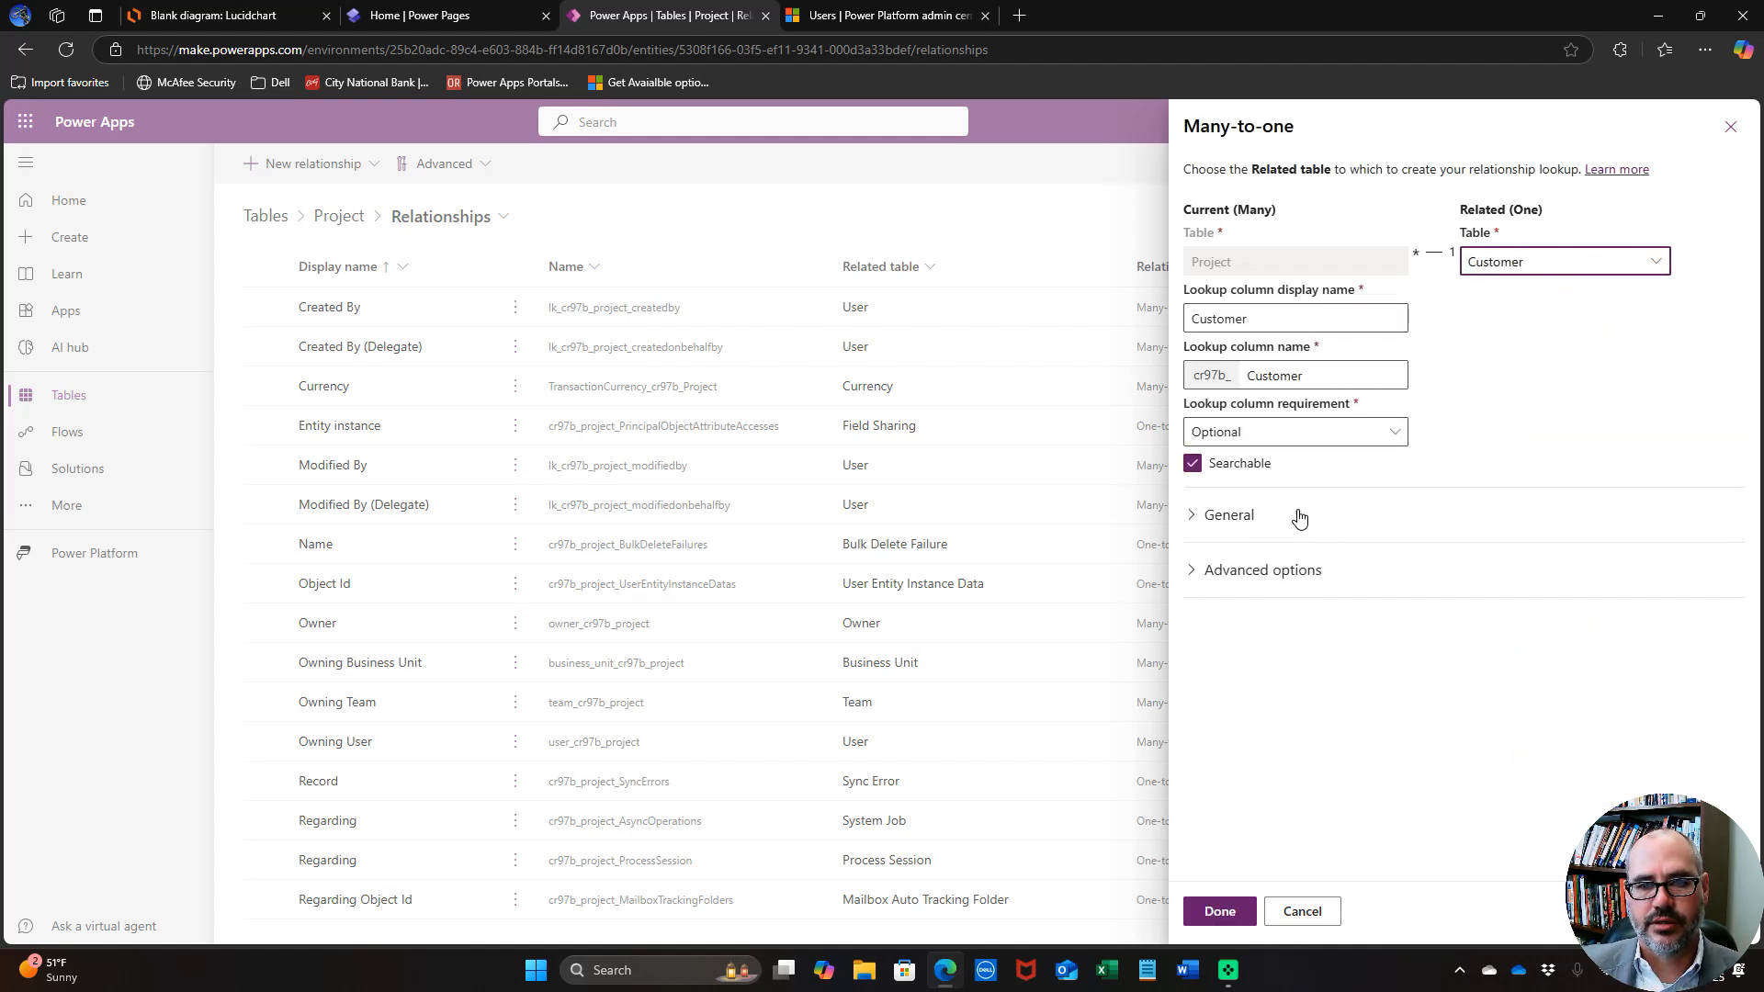
click(1301, 438)
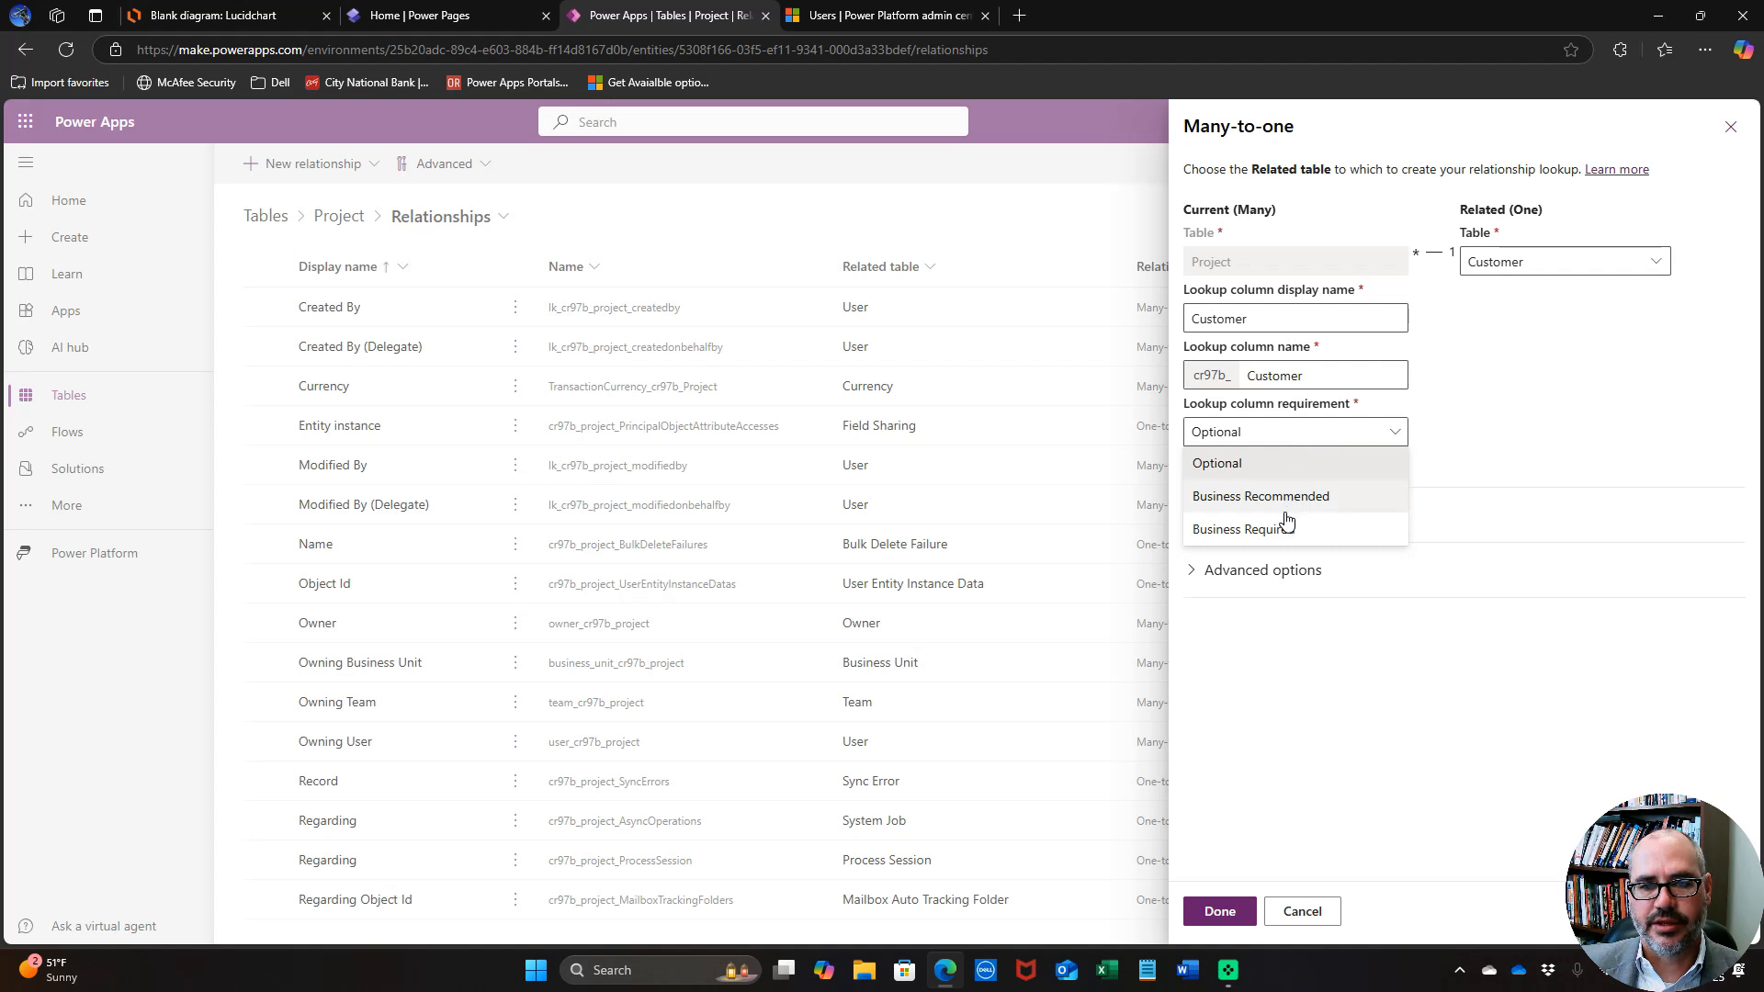
click(1281, 526)
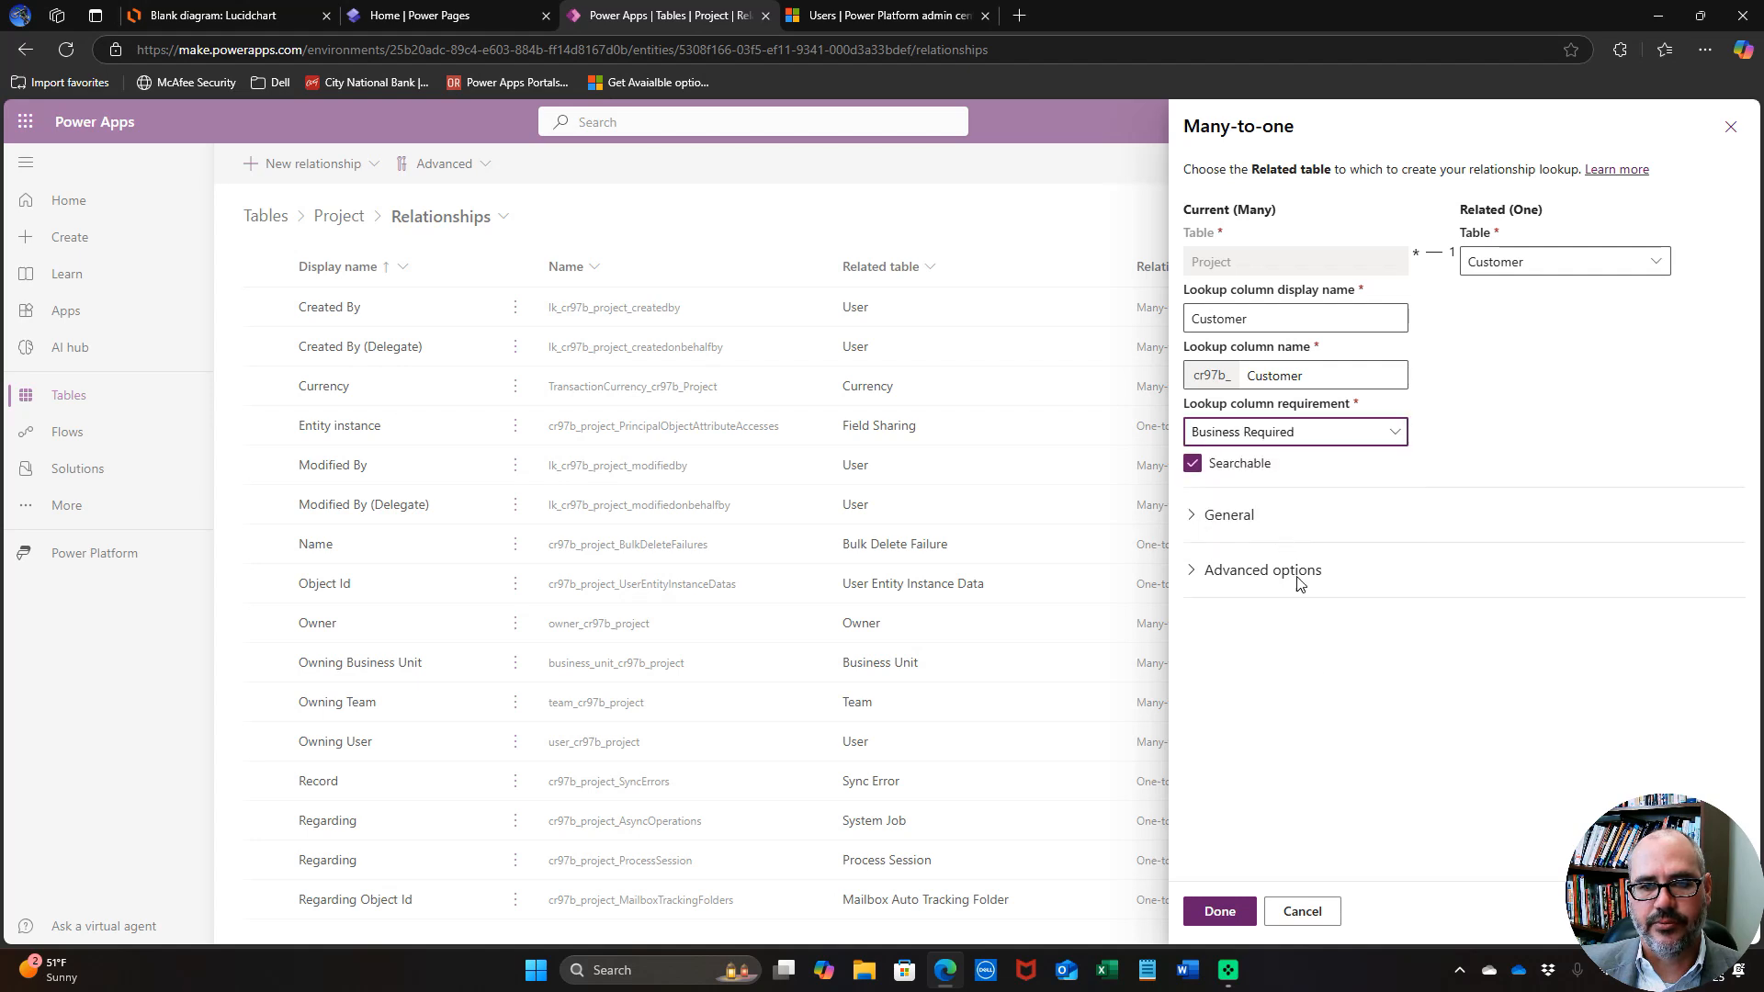
click(1234, 924)
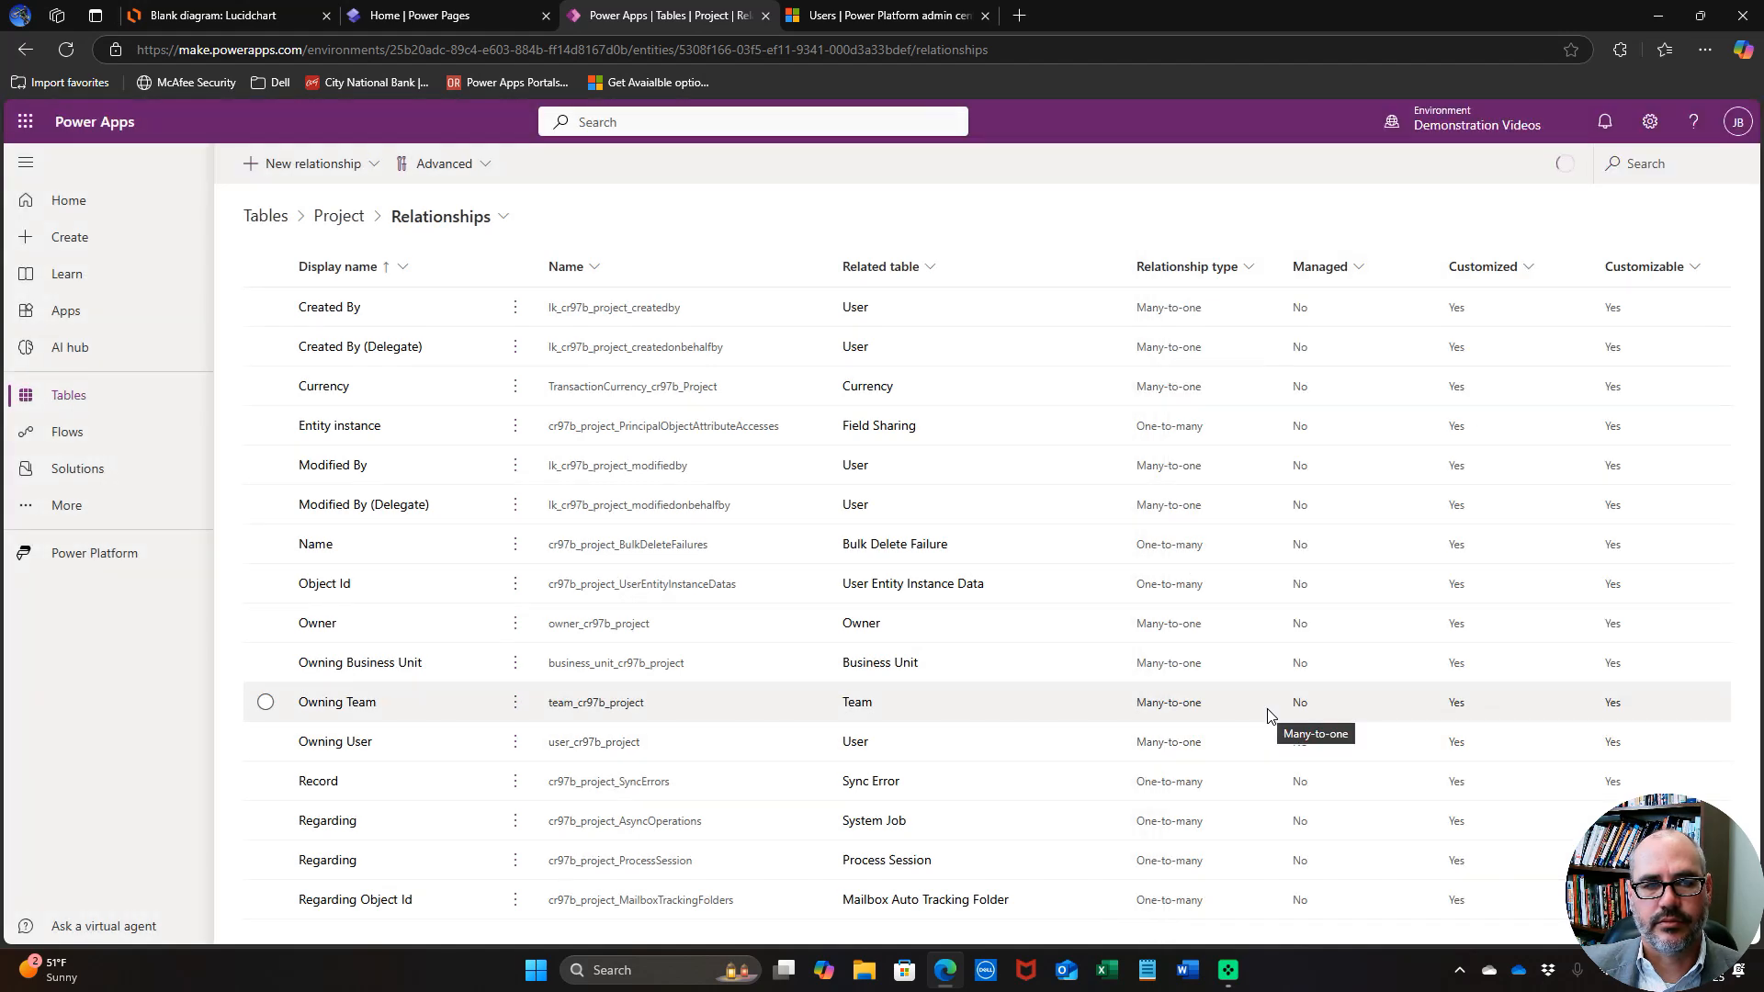
Start a new many-to-one relationship from the Project table with Customer Contact as the related table.
click(353, 169)
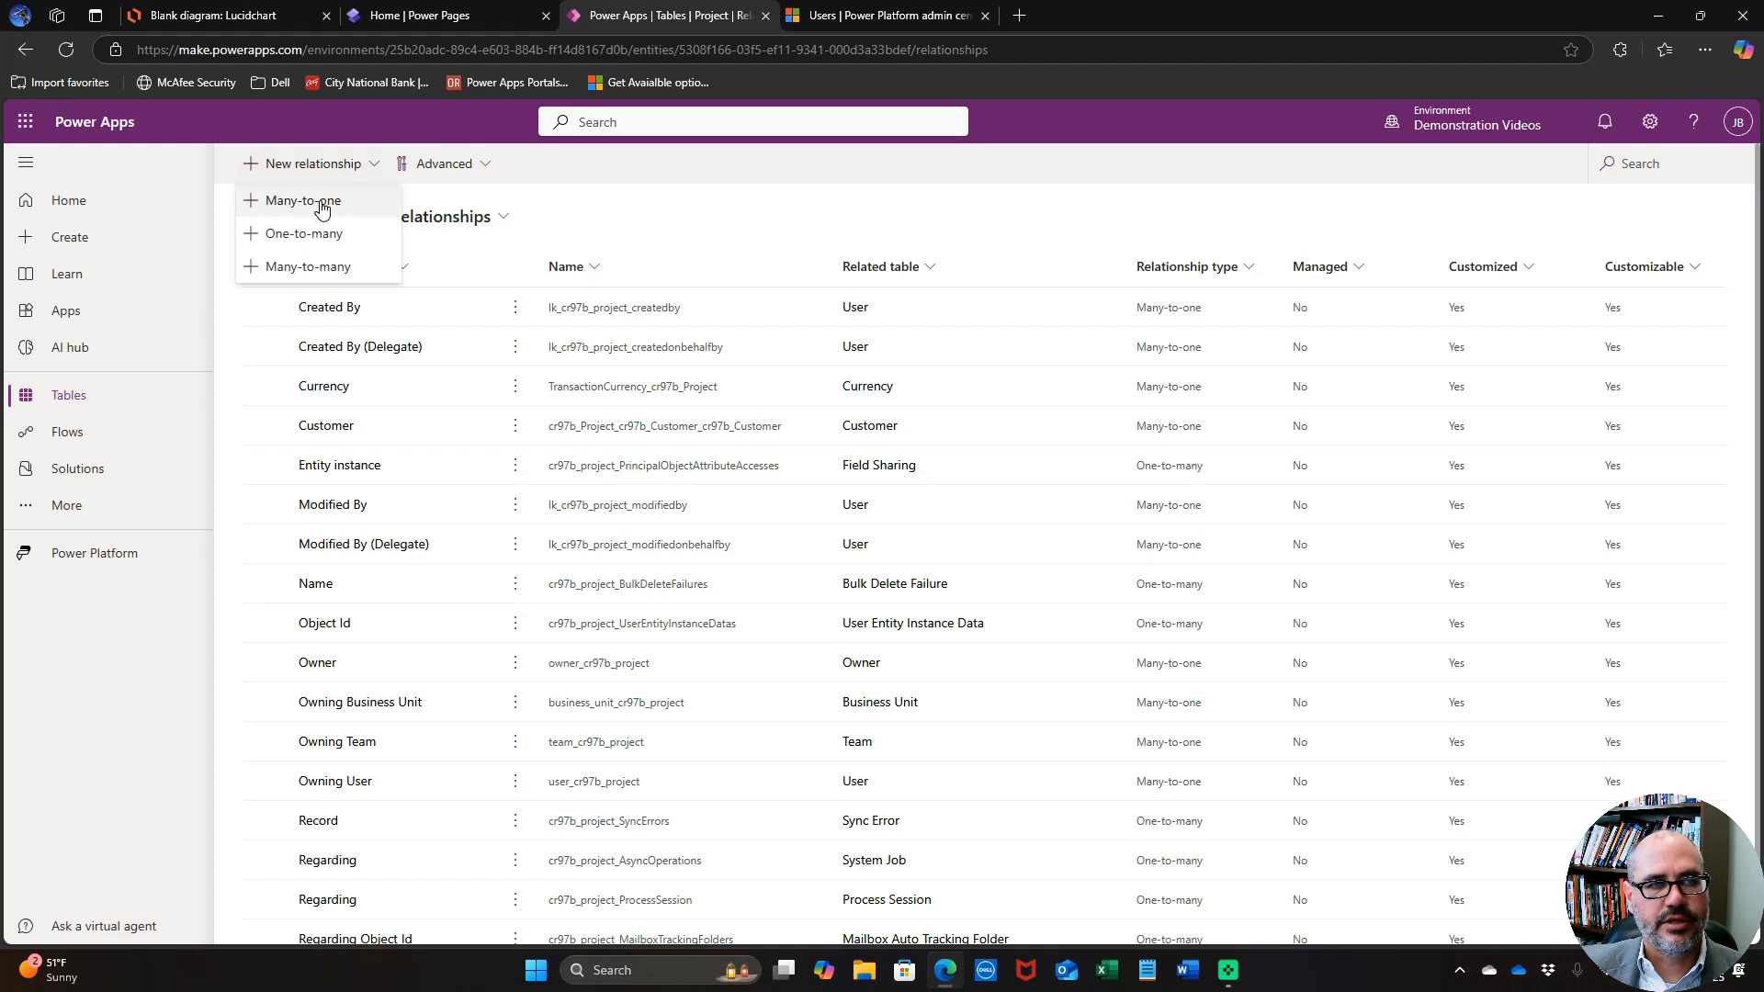
click(320, 206)
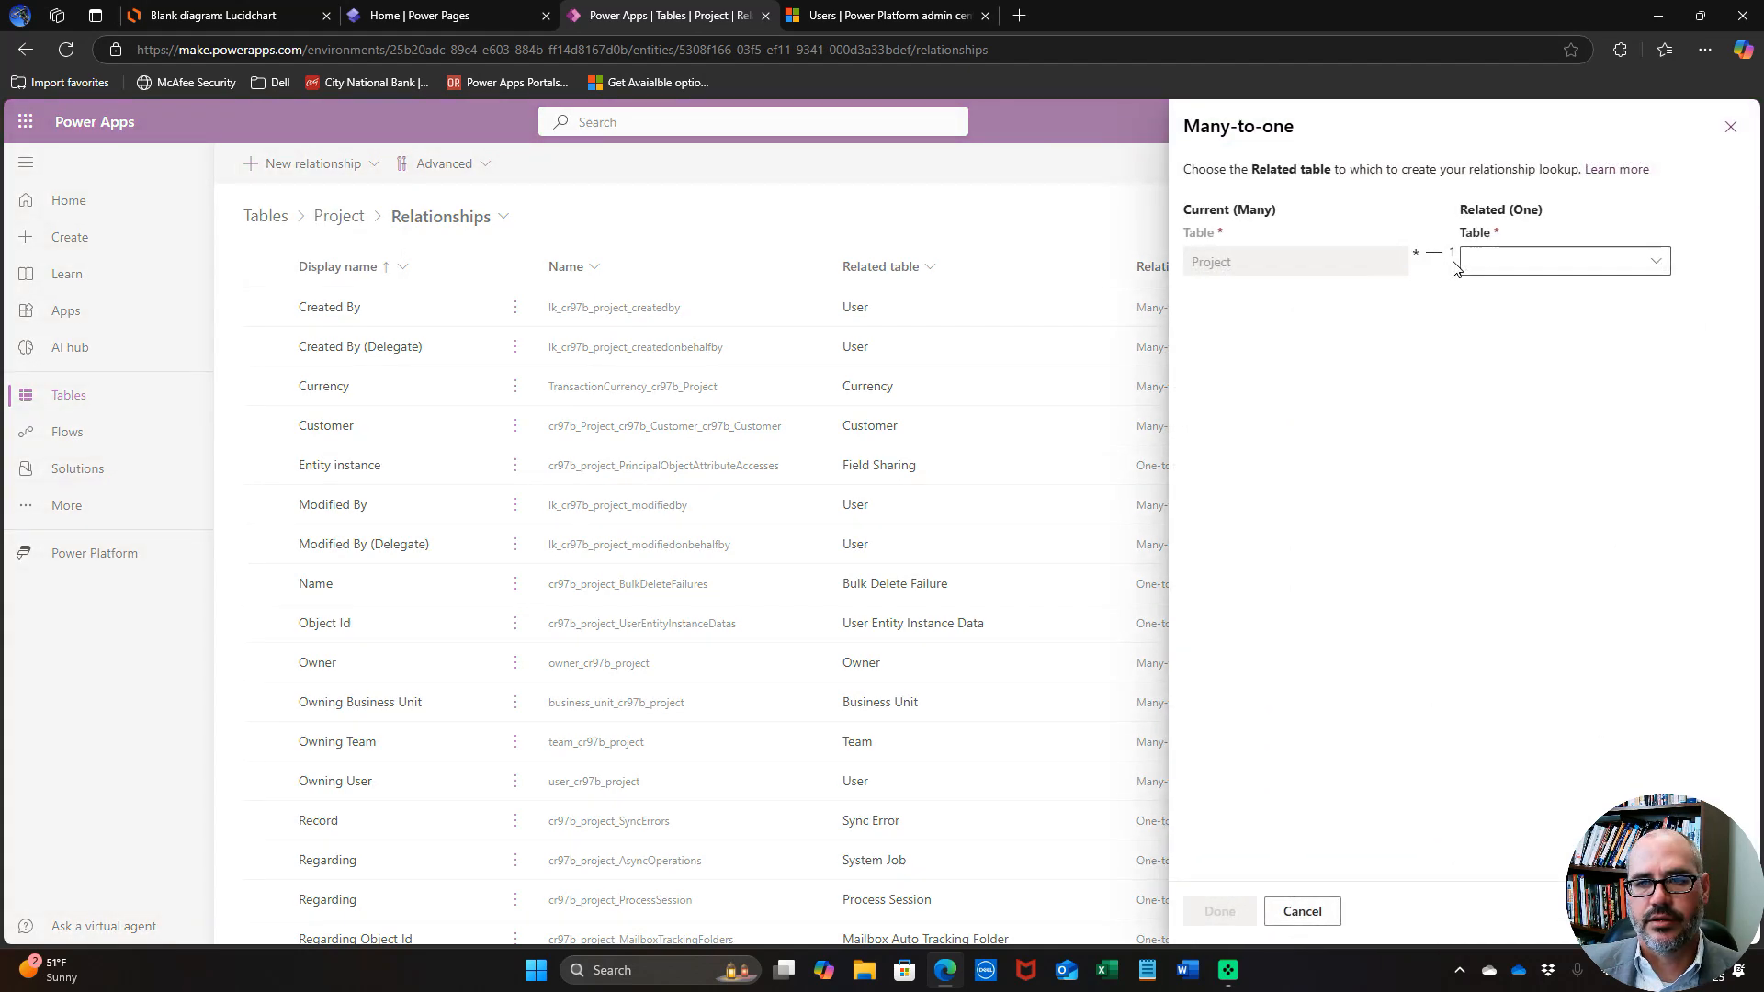
click(1490, 258)
text(custo)
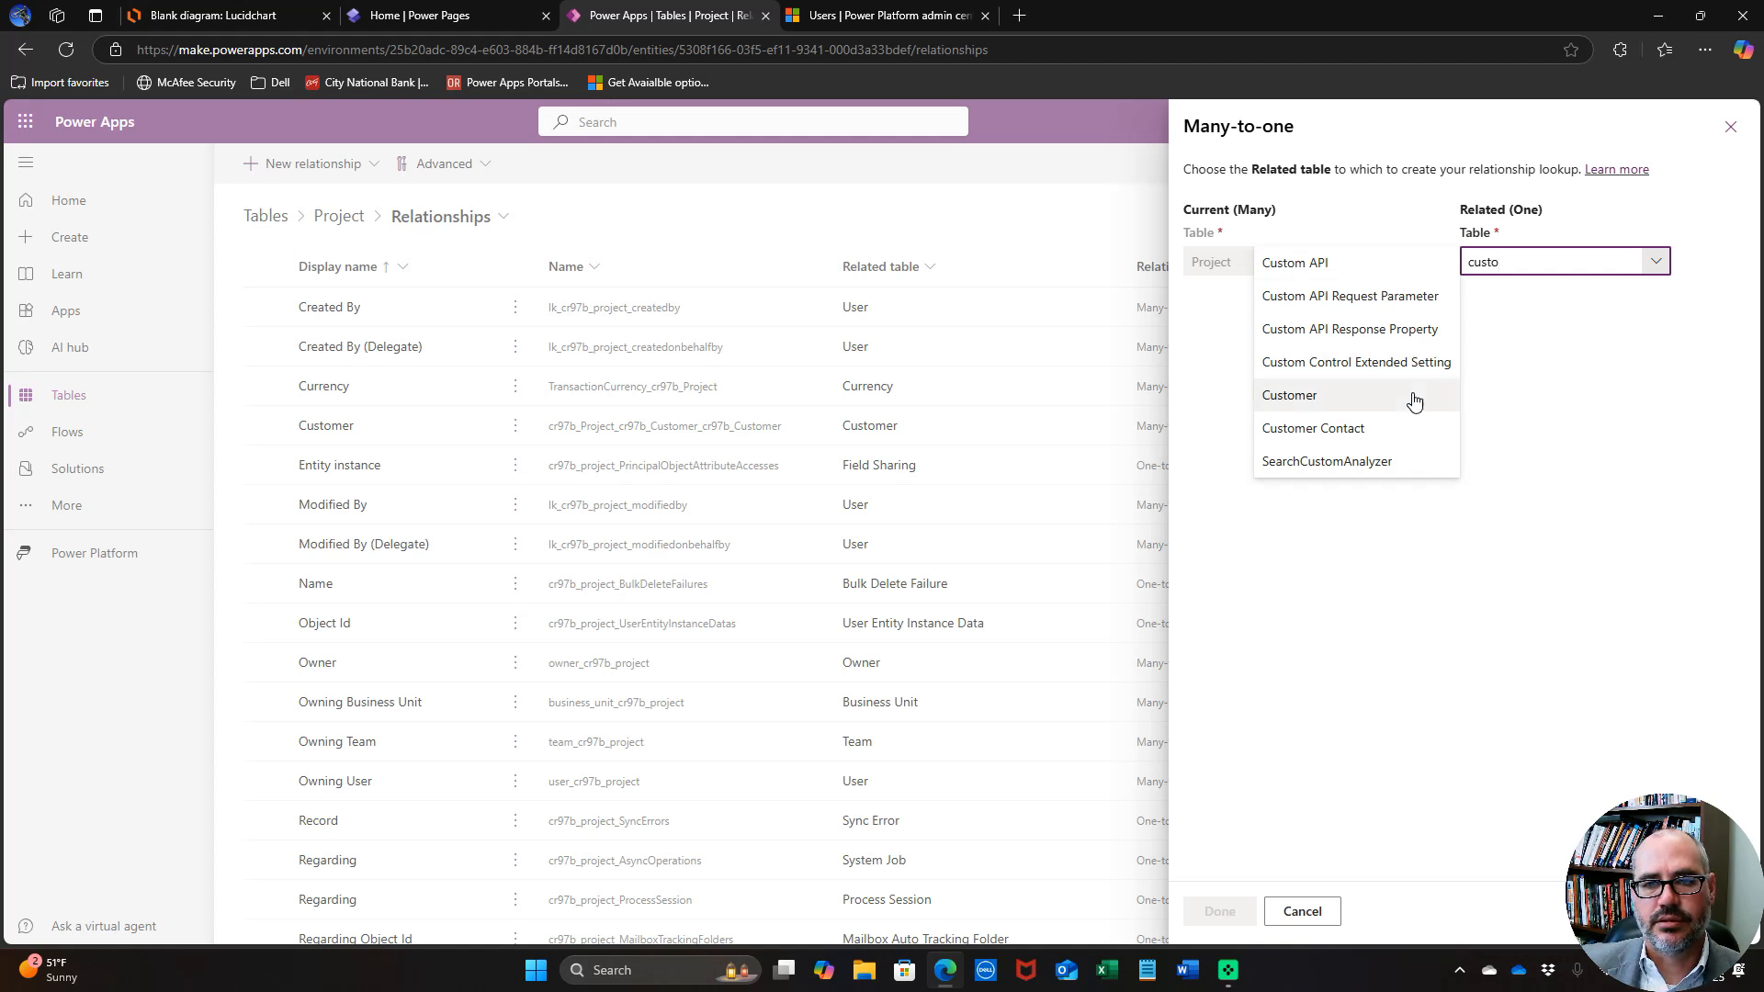
click(1386, 426)
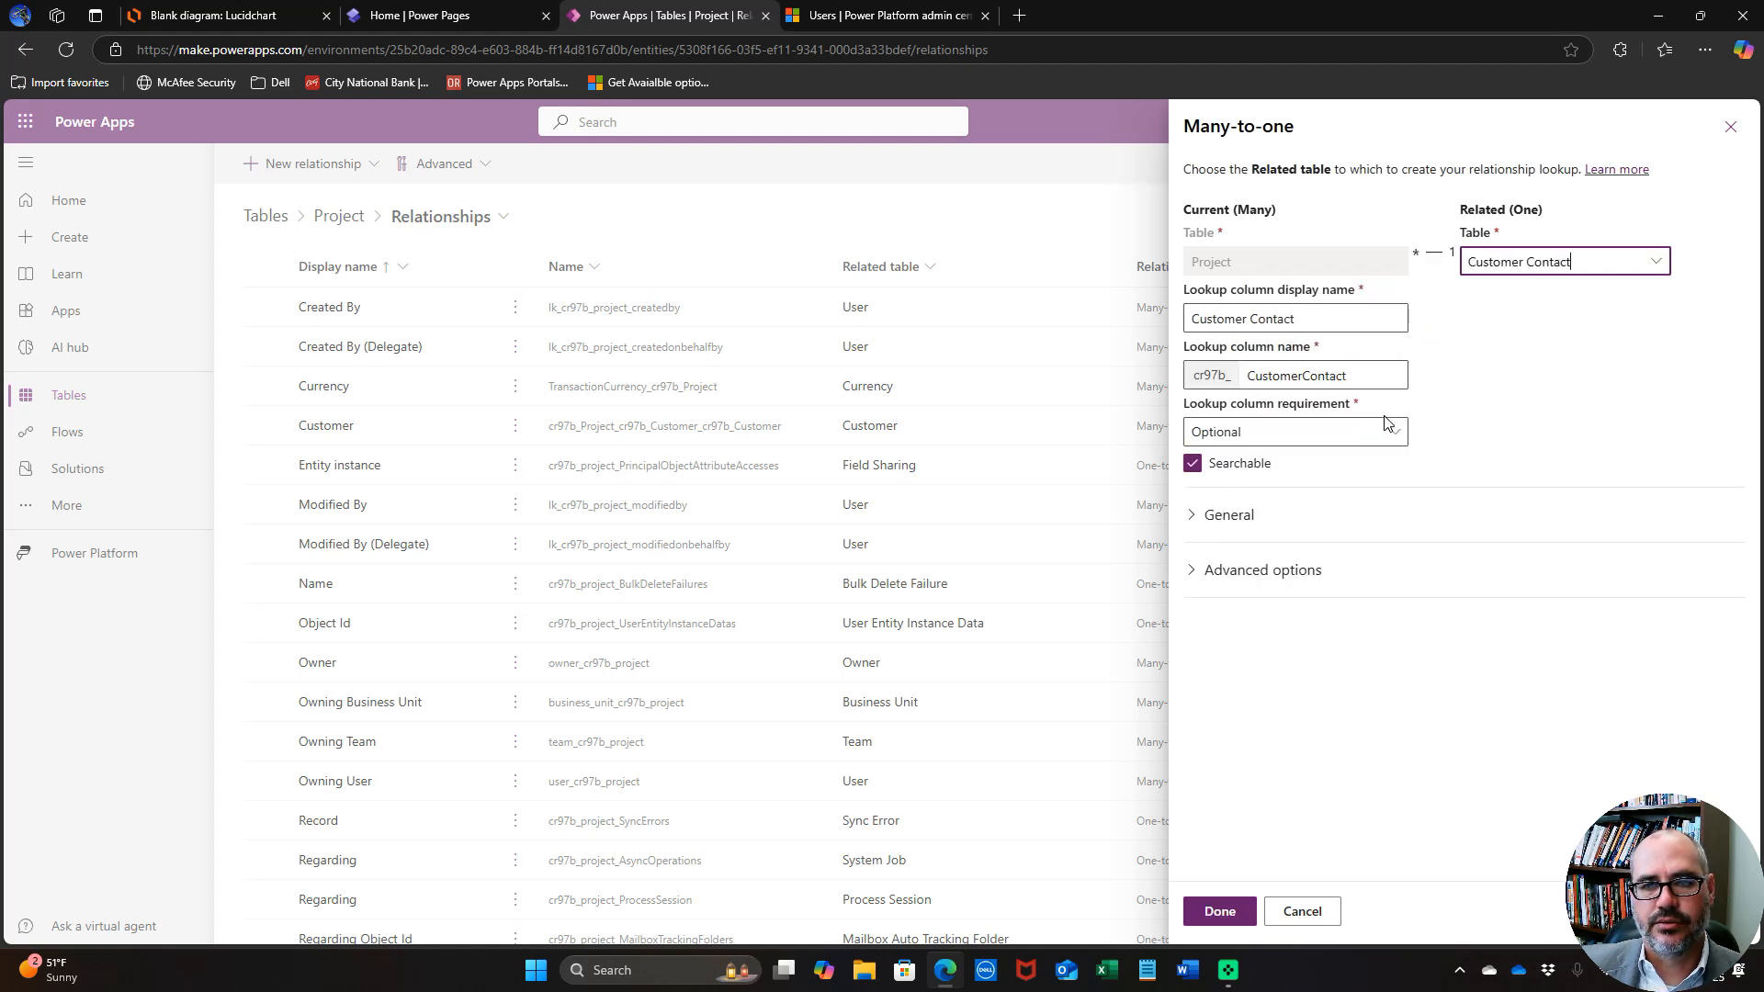
Name the Customer Contact lookup column Contact, make it Business Required, and save the relationship.
click(1251, 318)
drag(1252, 318, 1174, 328)
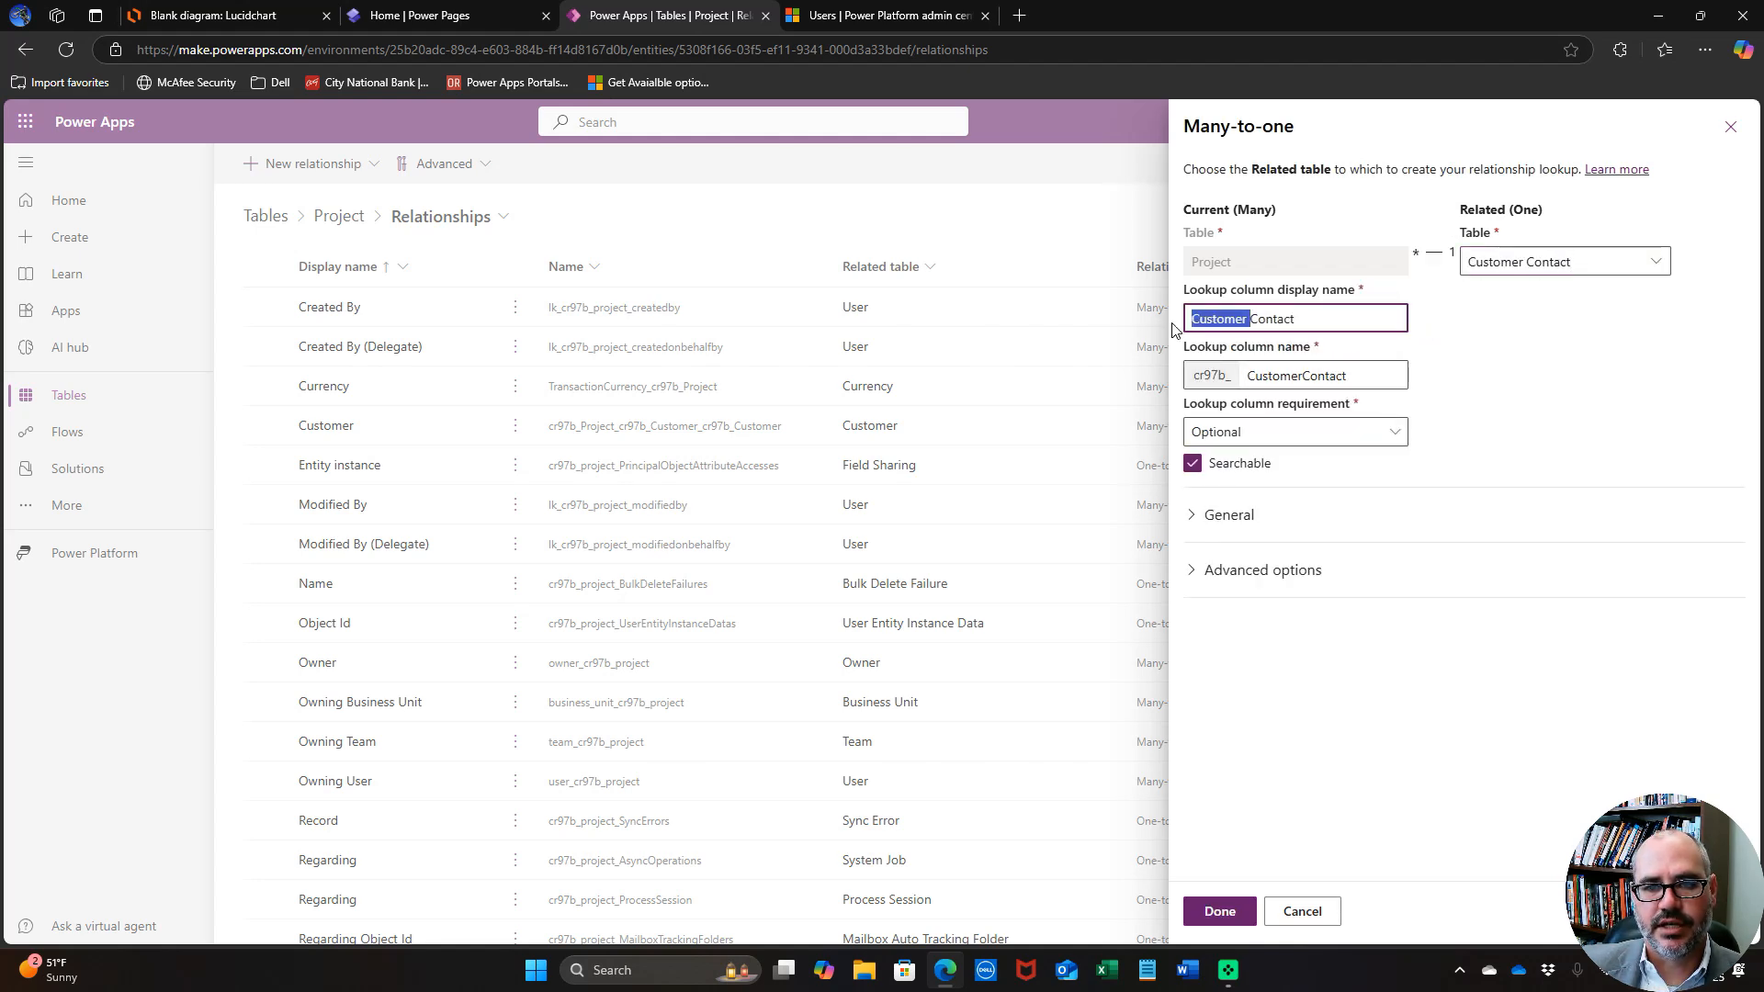
key(BackSpace)
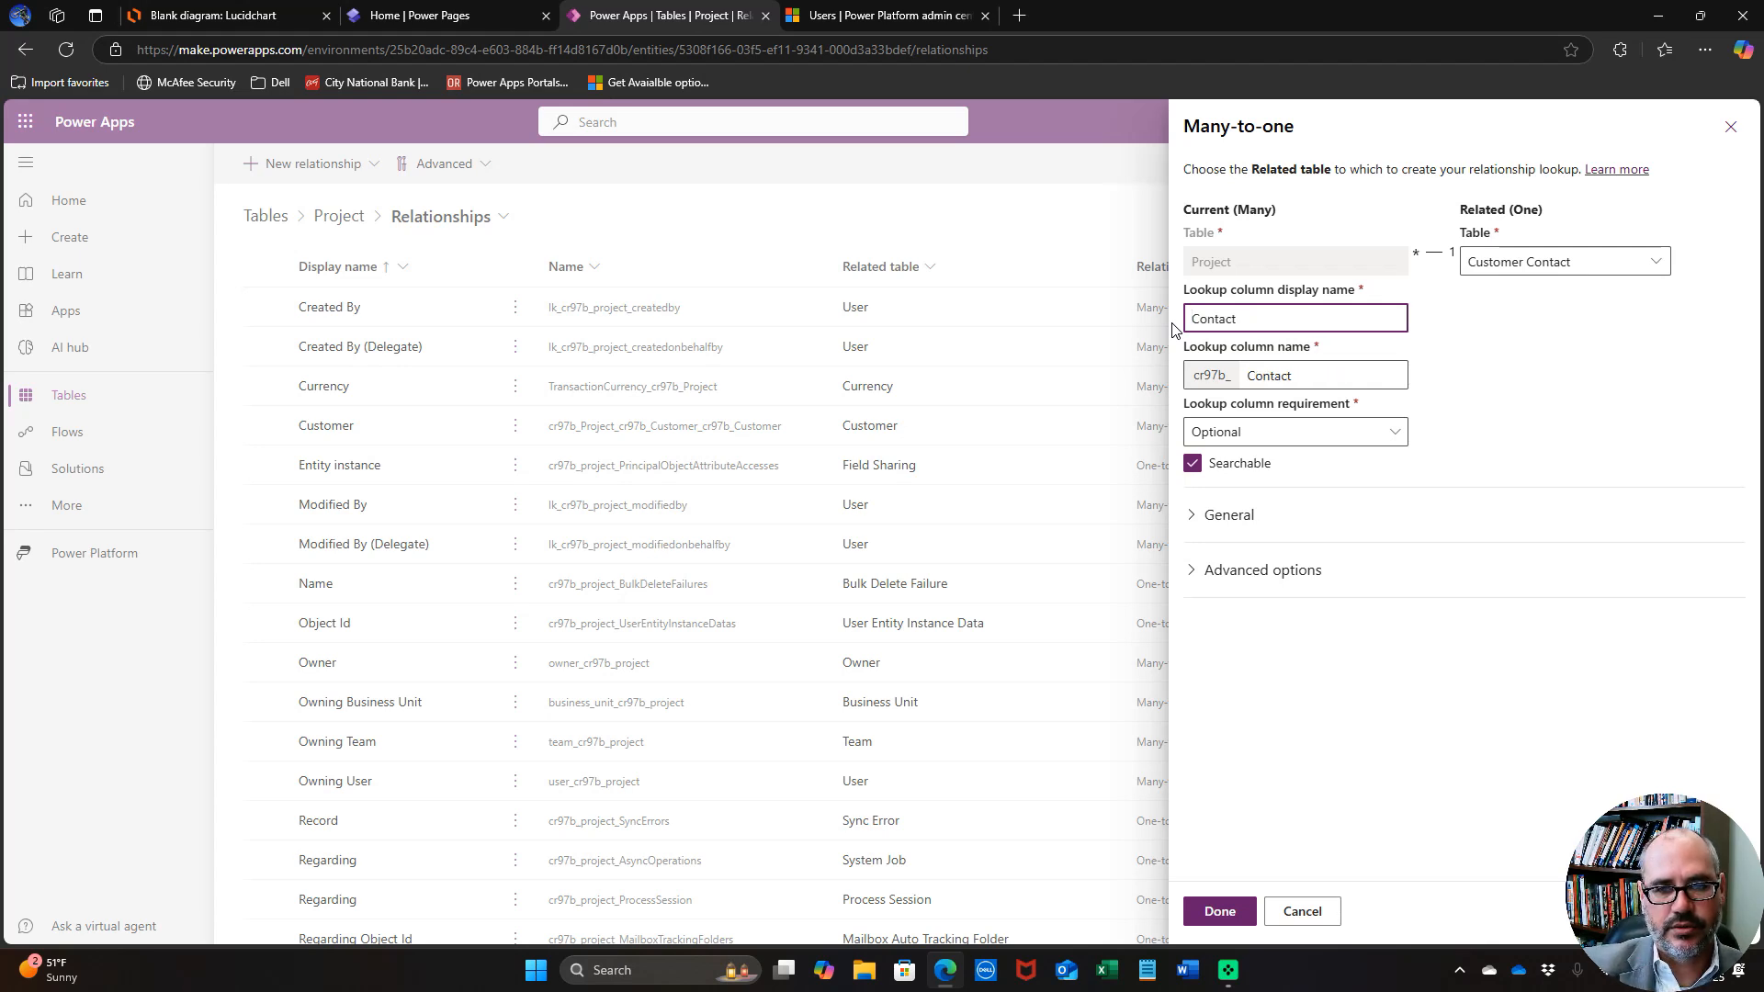
key(Tab)
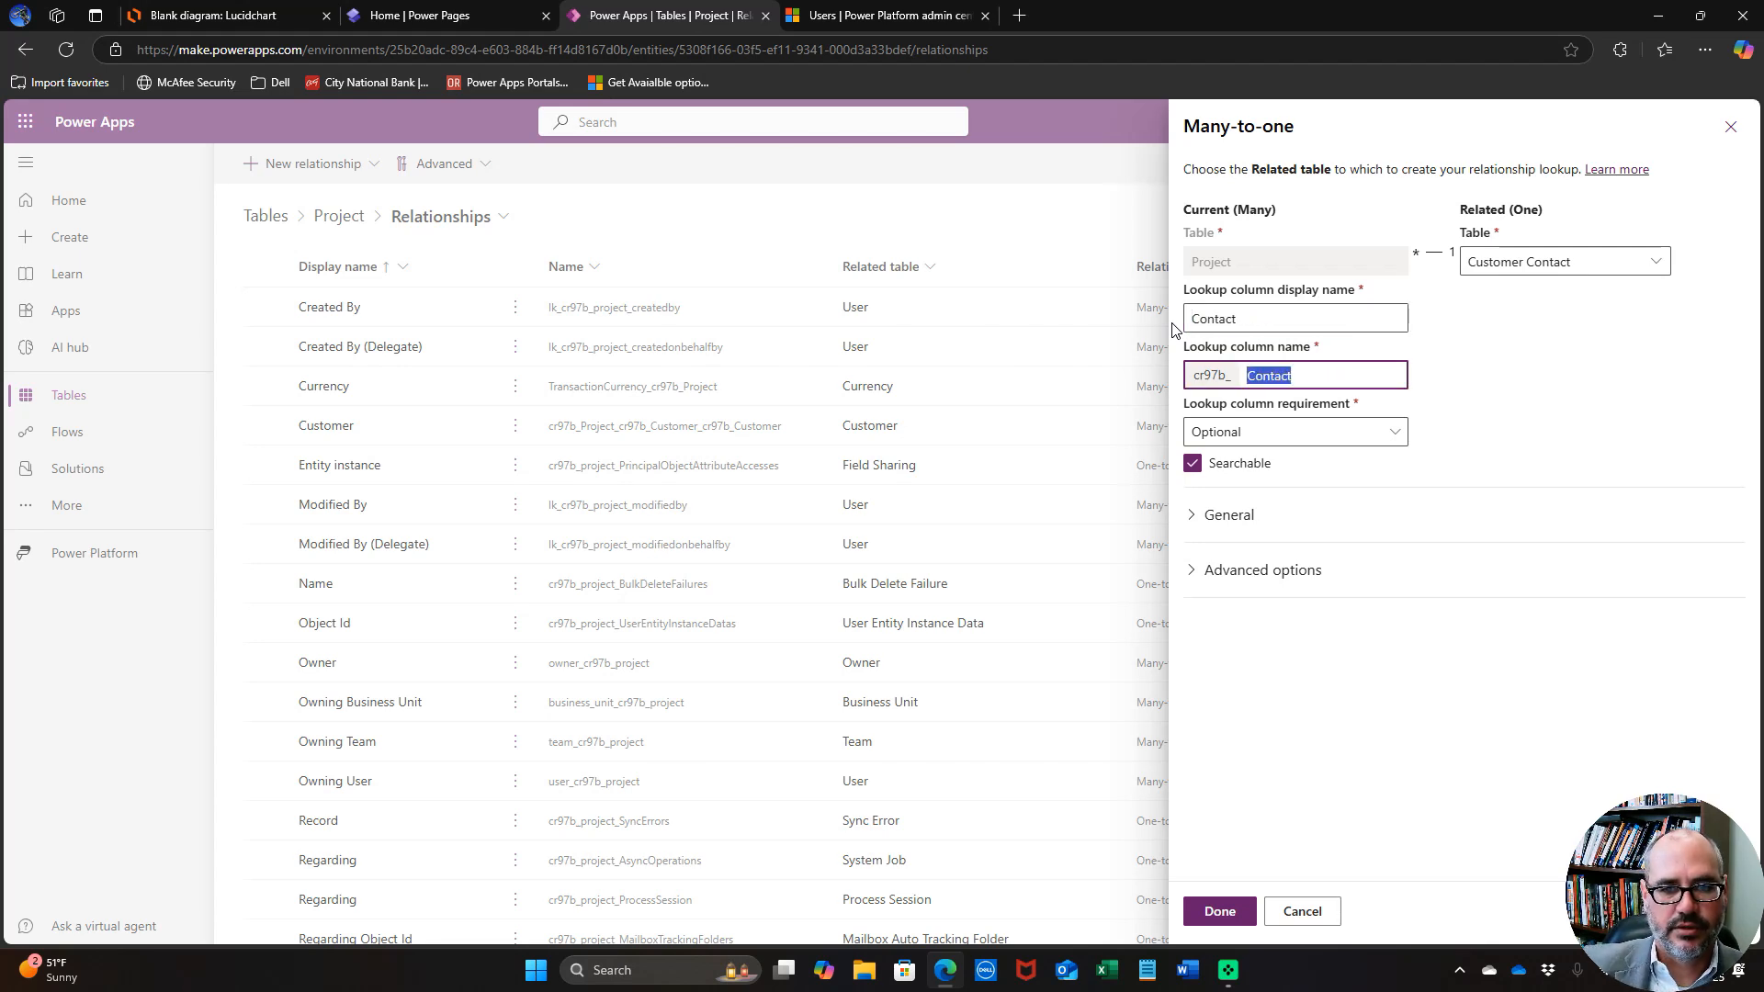
click(1248, 322)
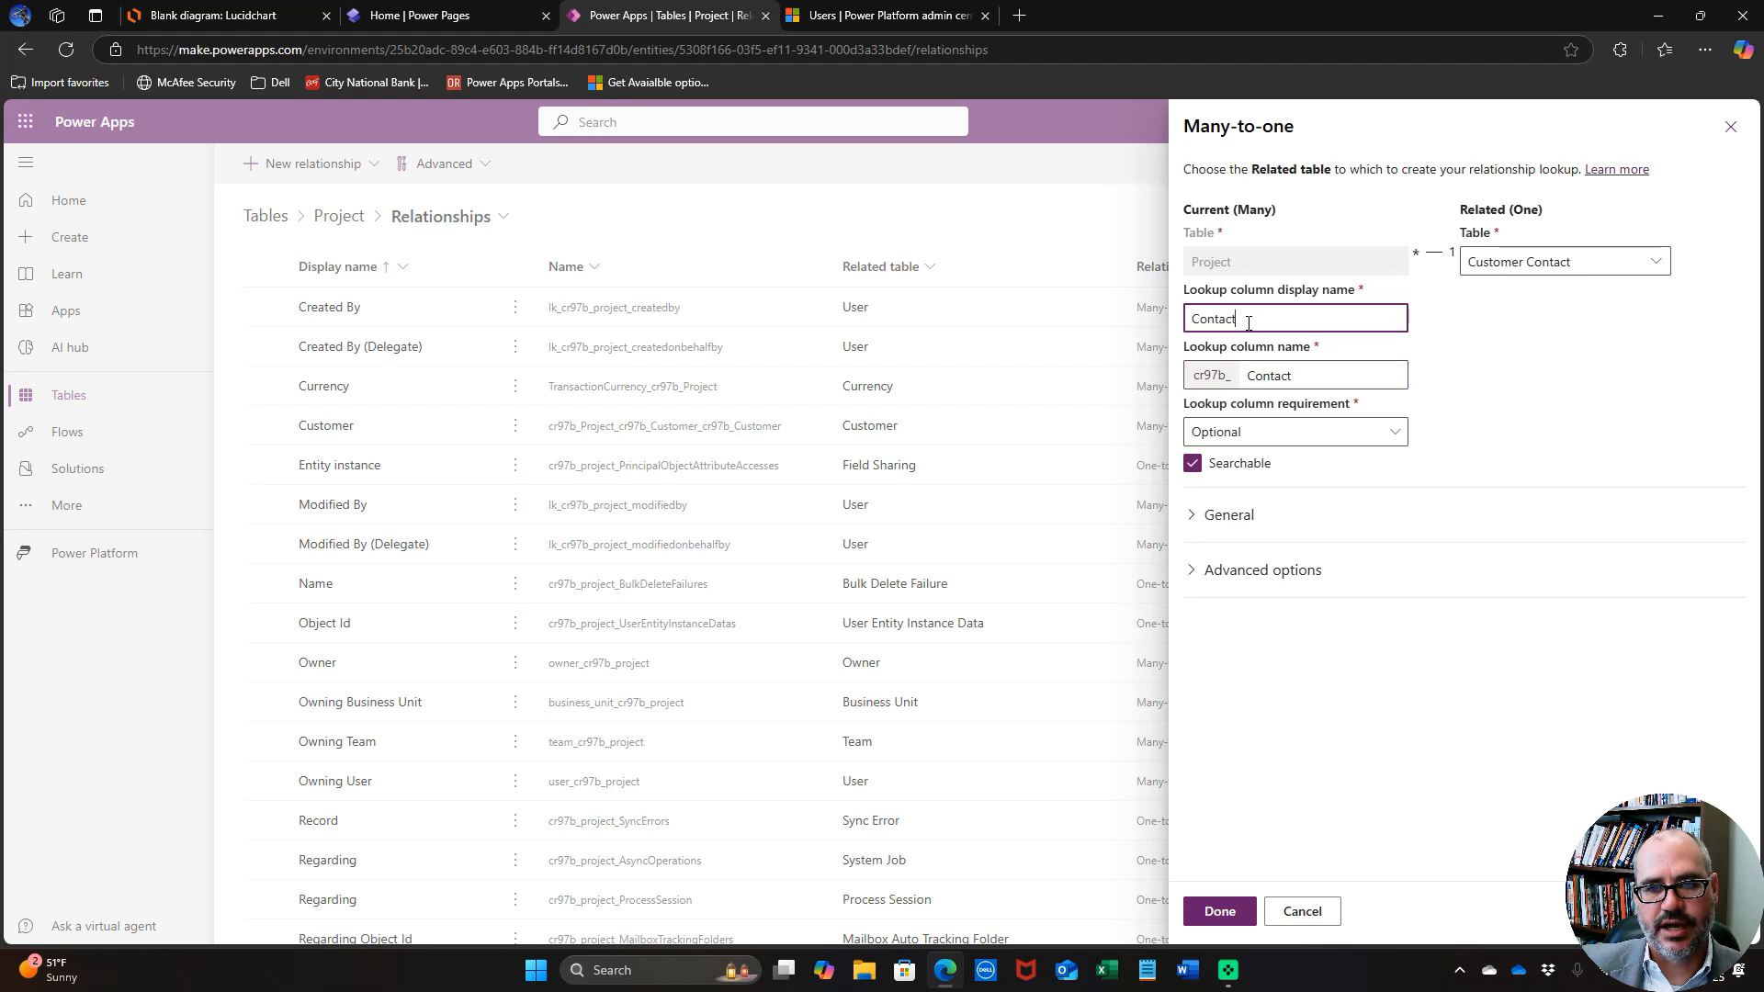
drag(1248, 322, 1169, 323)
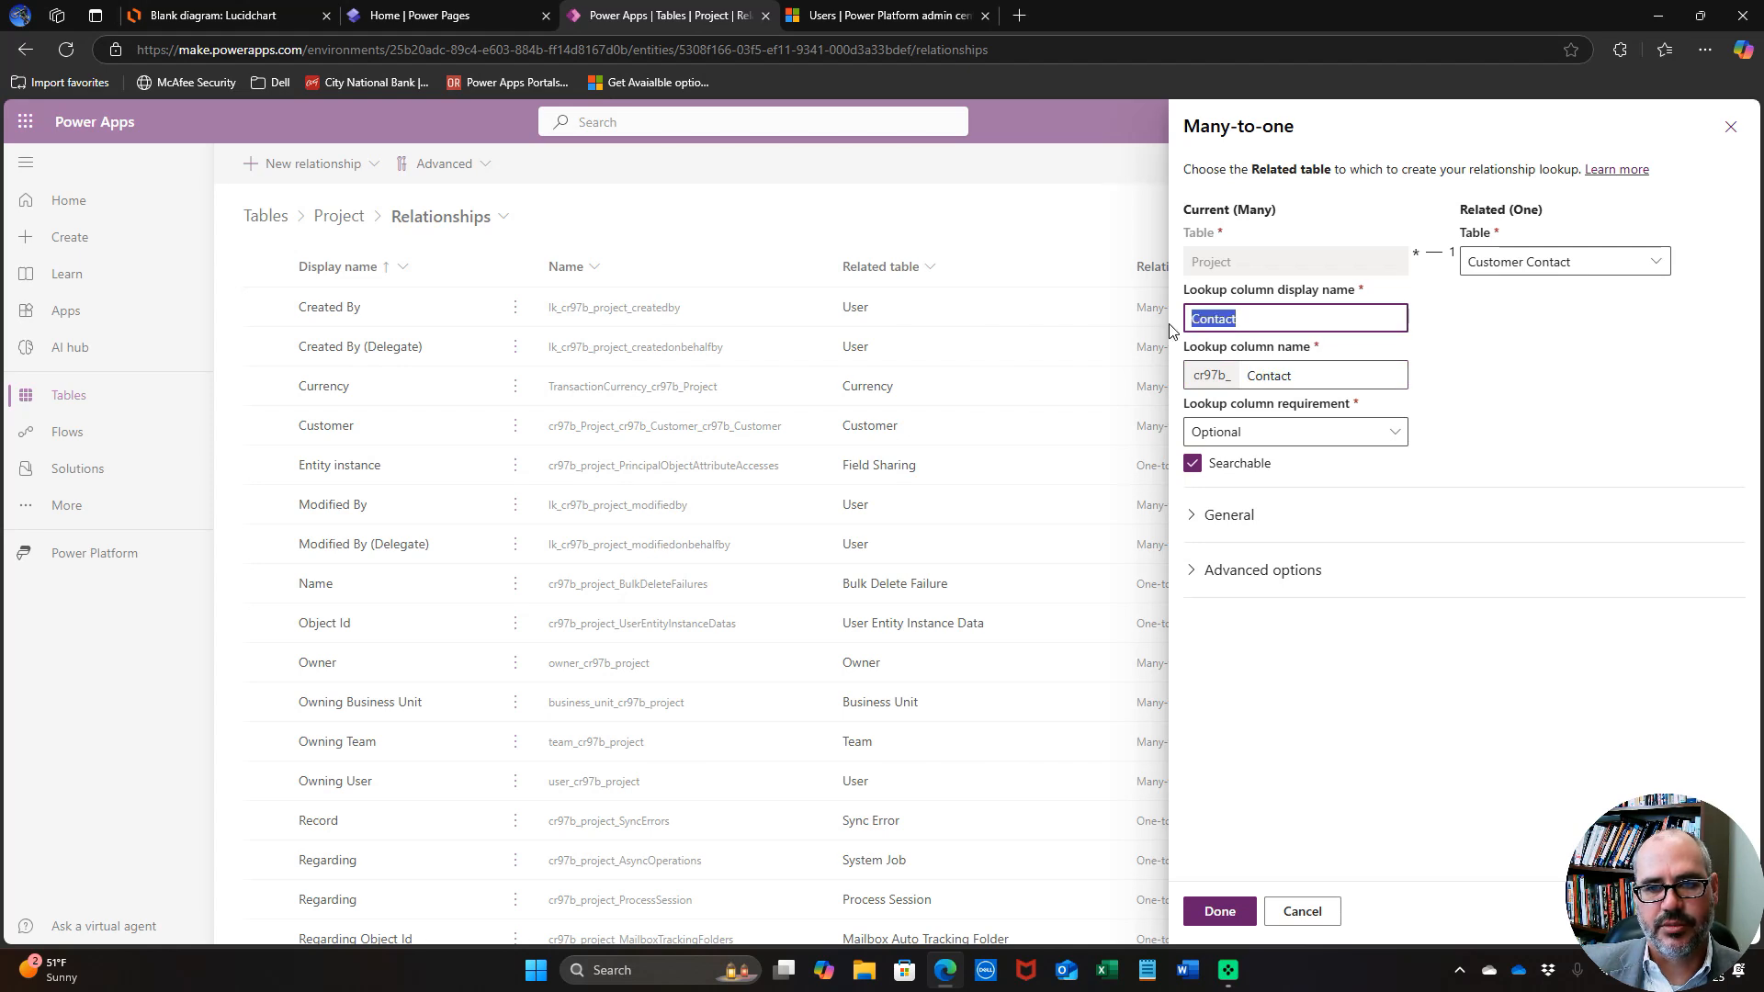
click(1244, 321)
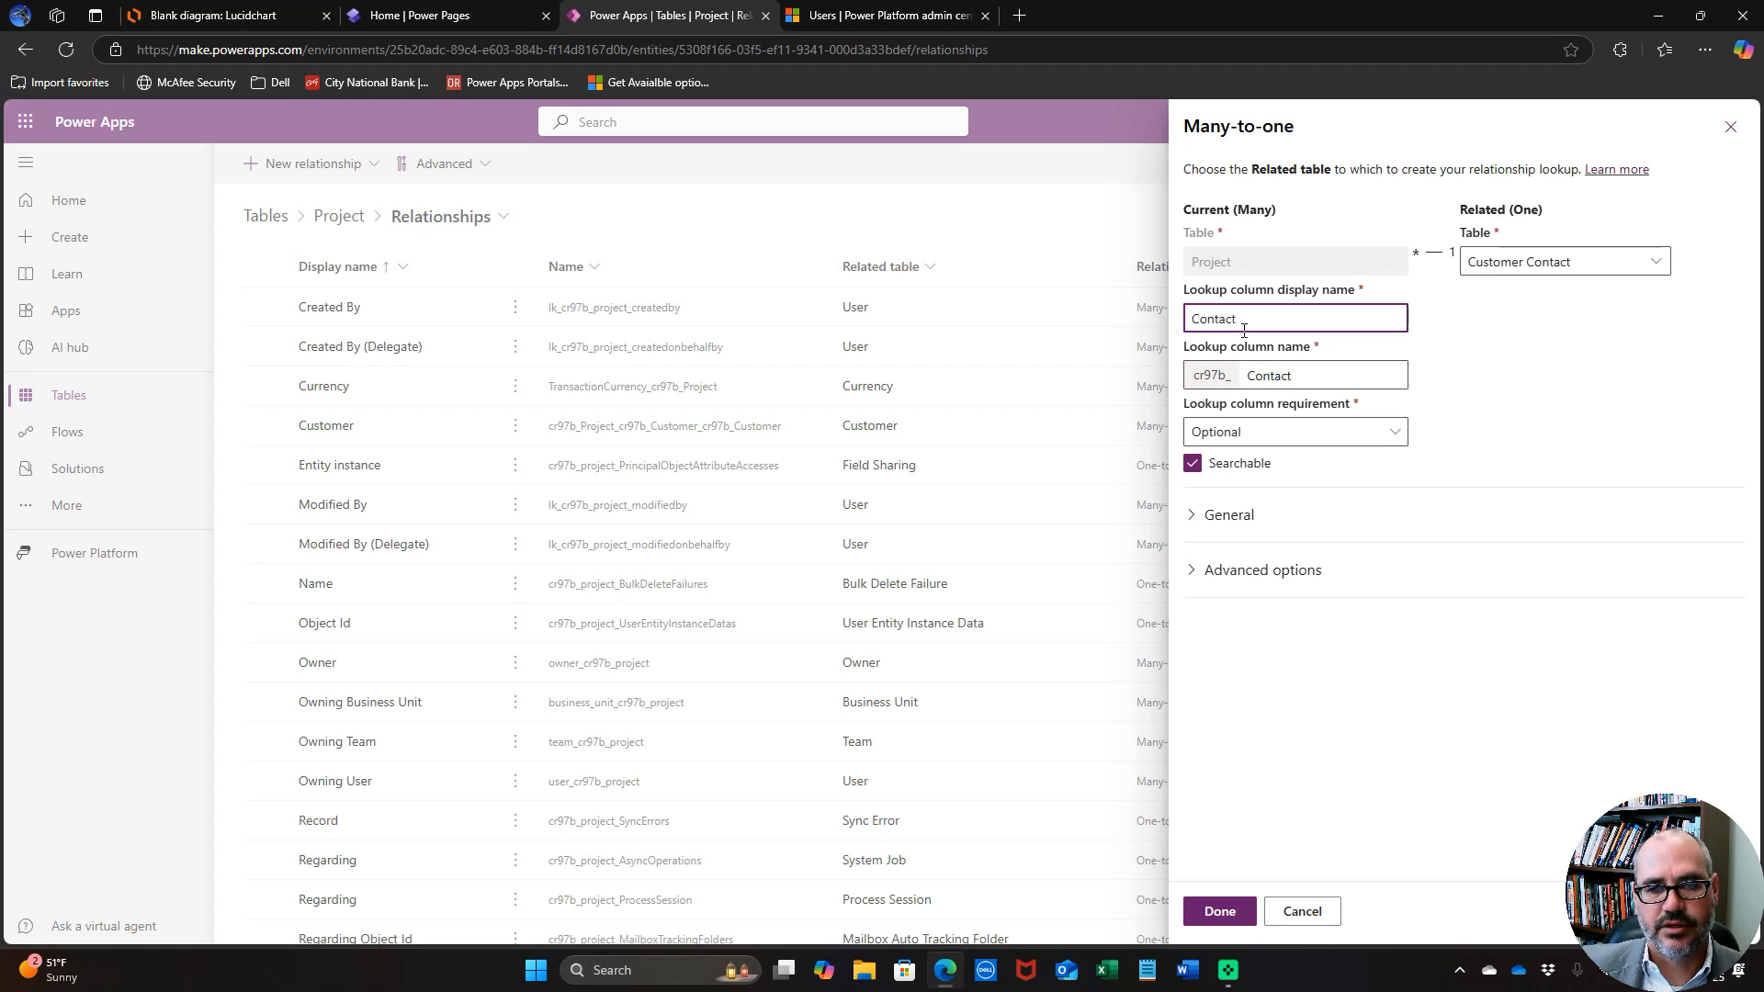
click(1262, 435)
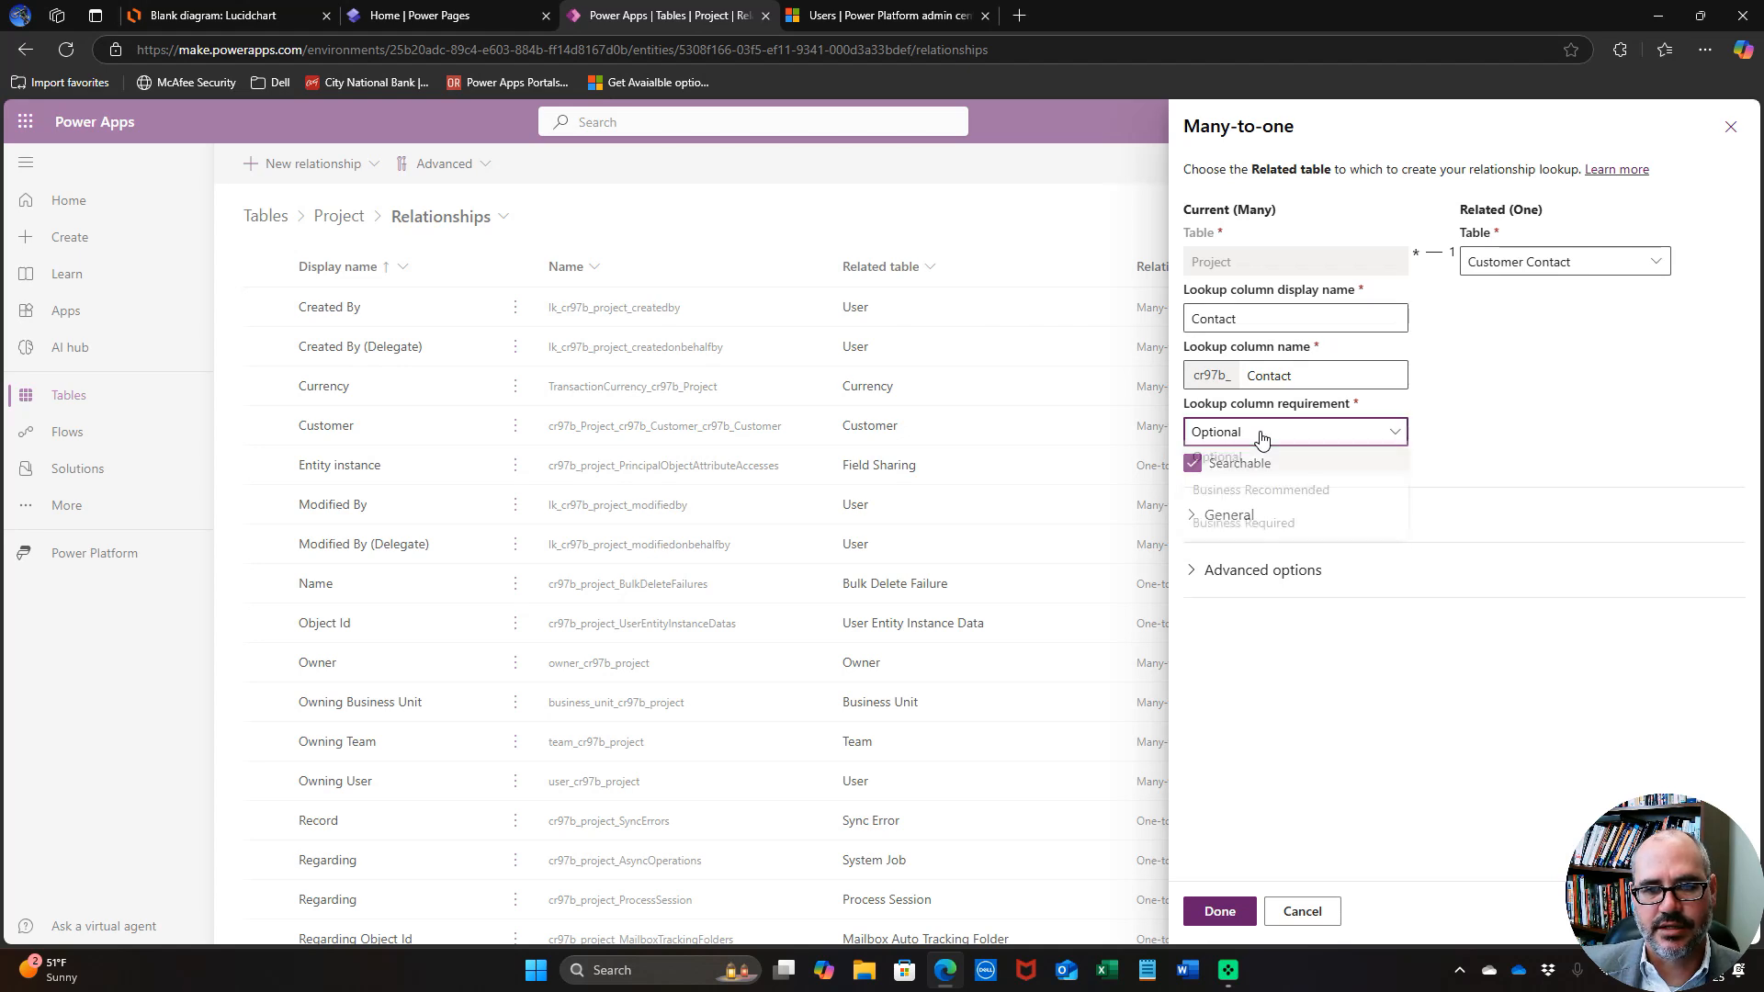
click(1254, 525)
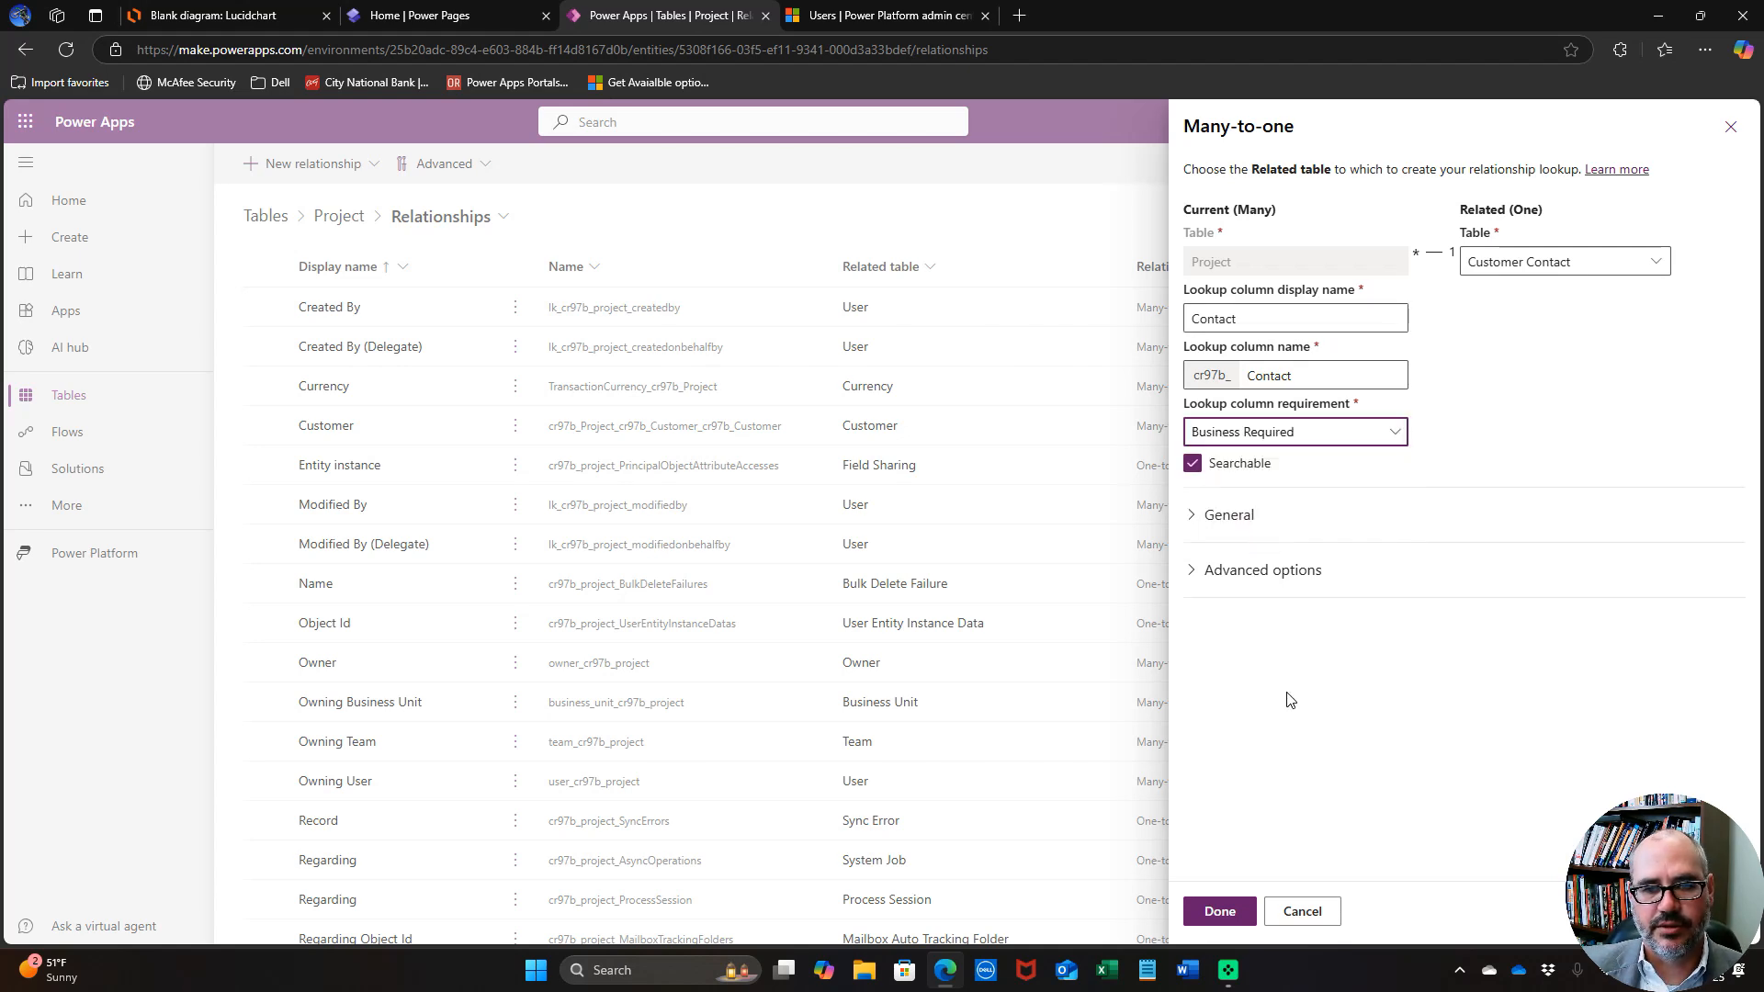
click(1218, 911)
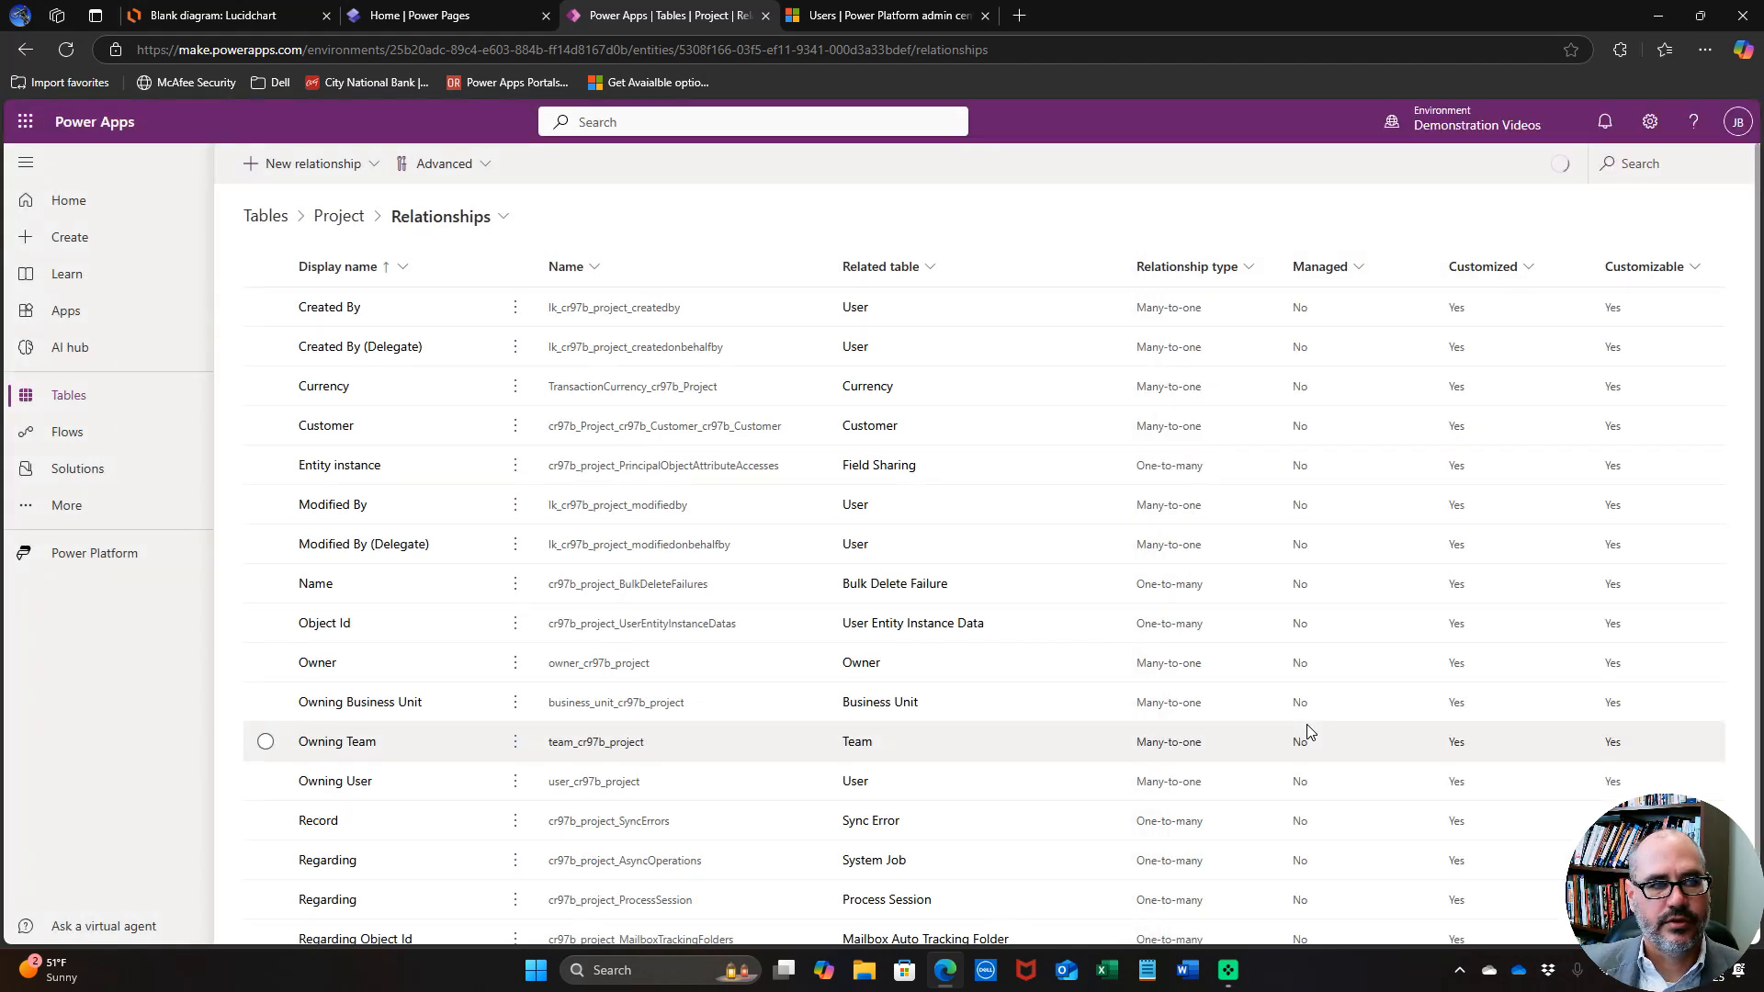
Create a many-to-one relationship from Project to the Location table, with a Business Required lookup column named Location.
click(327, 173)
click(321, 195)
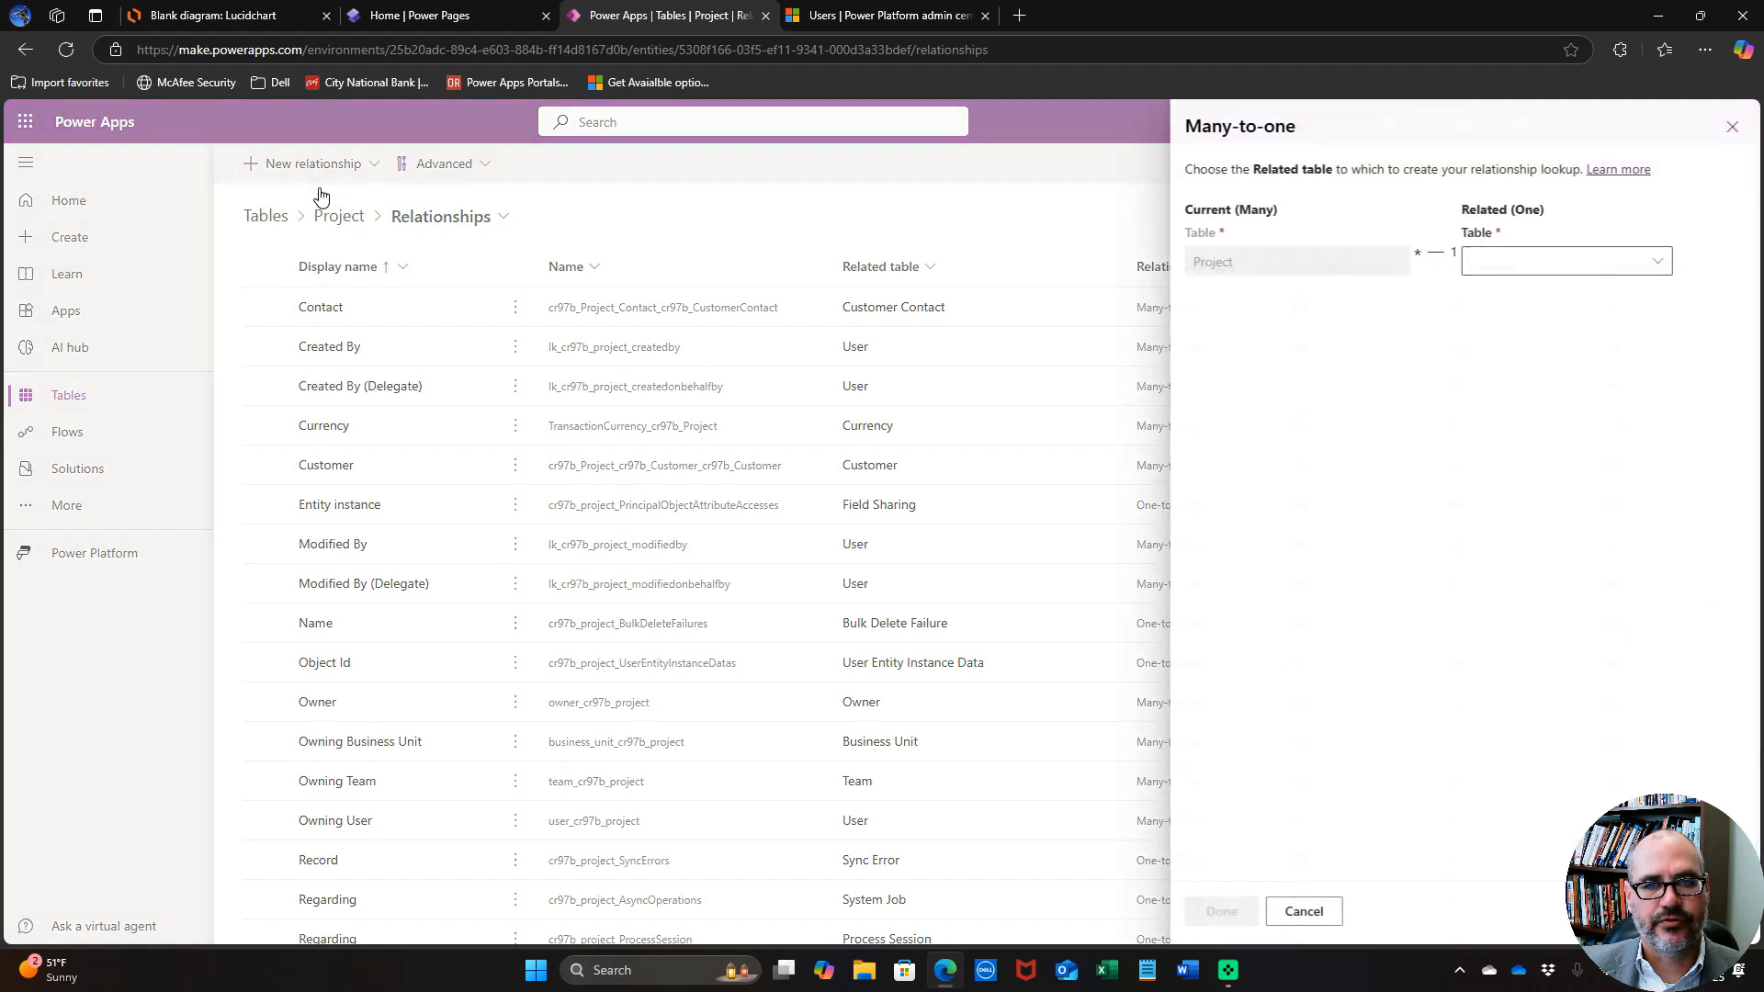
click(1517, 261)
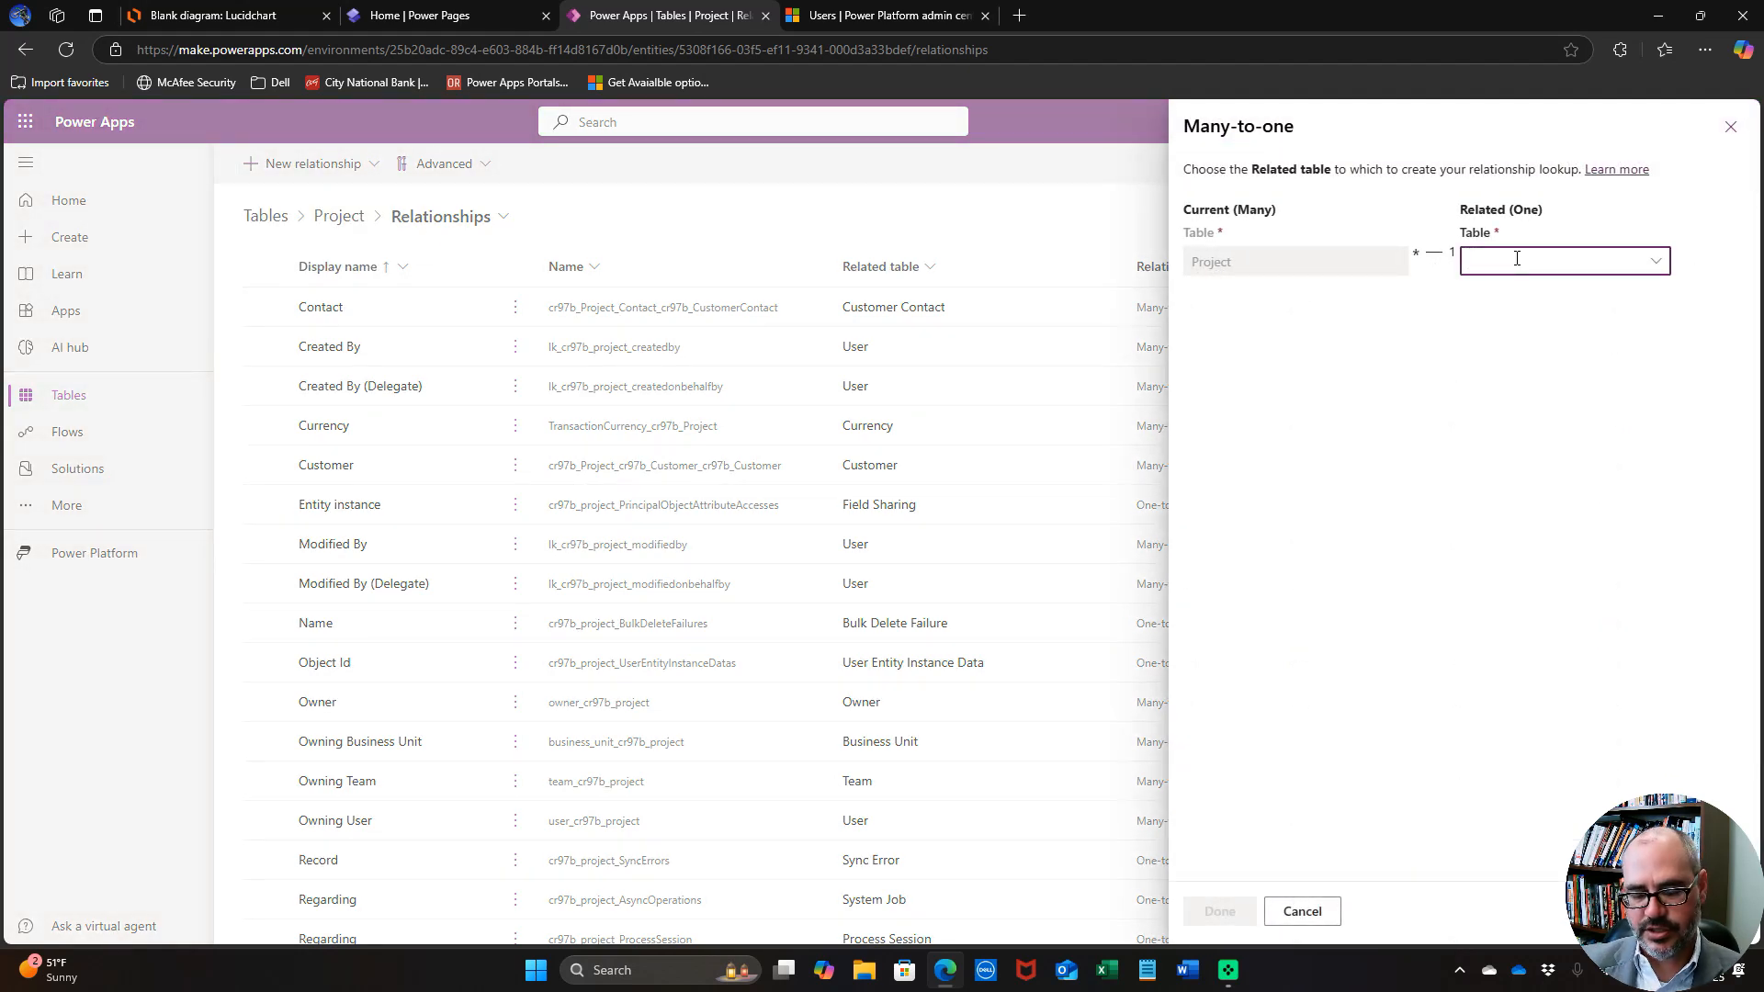
text(loca)
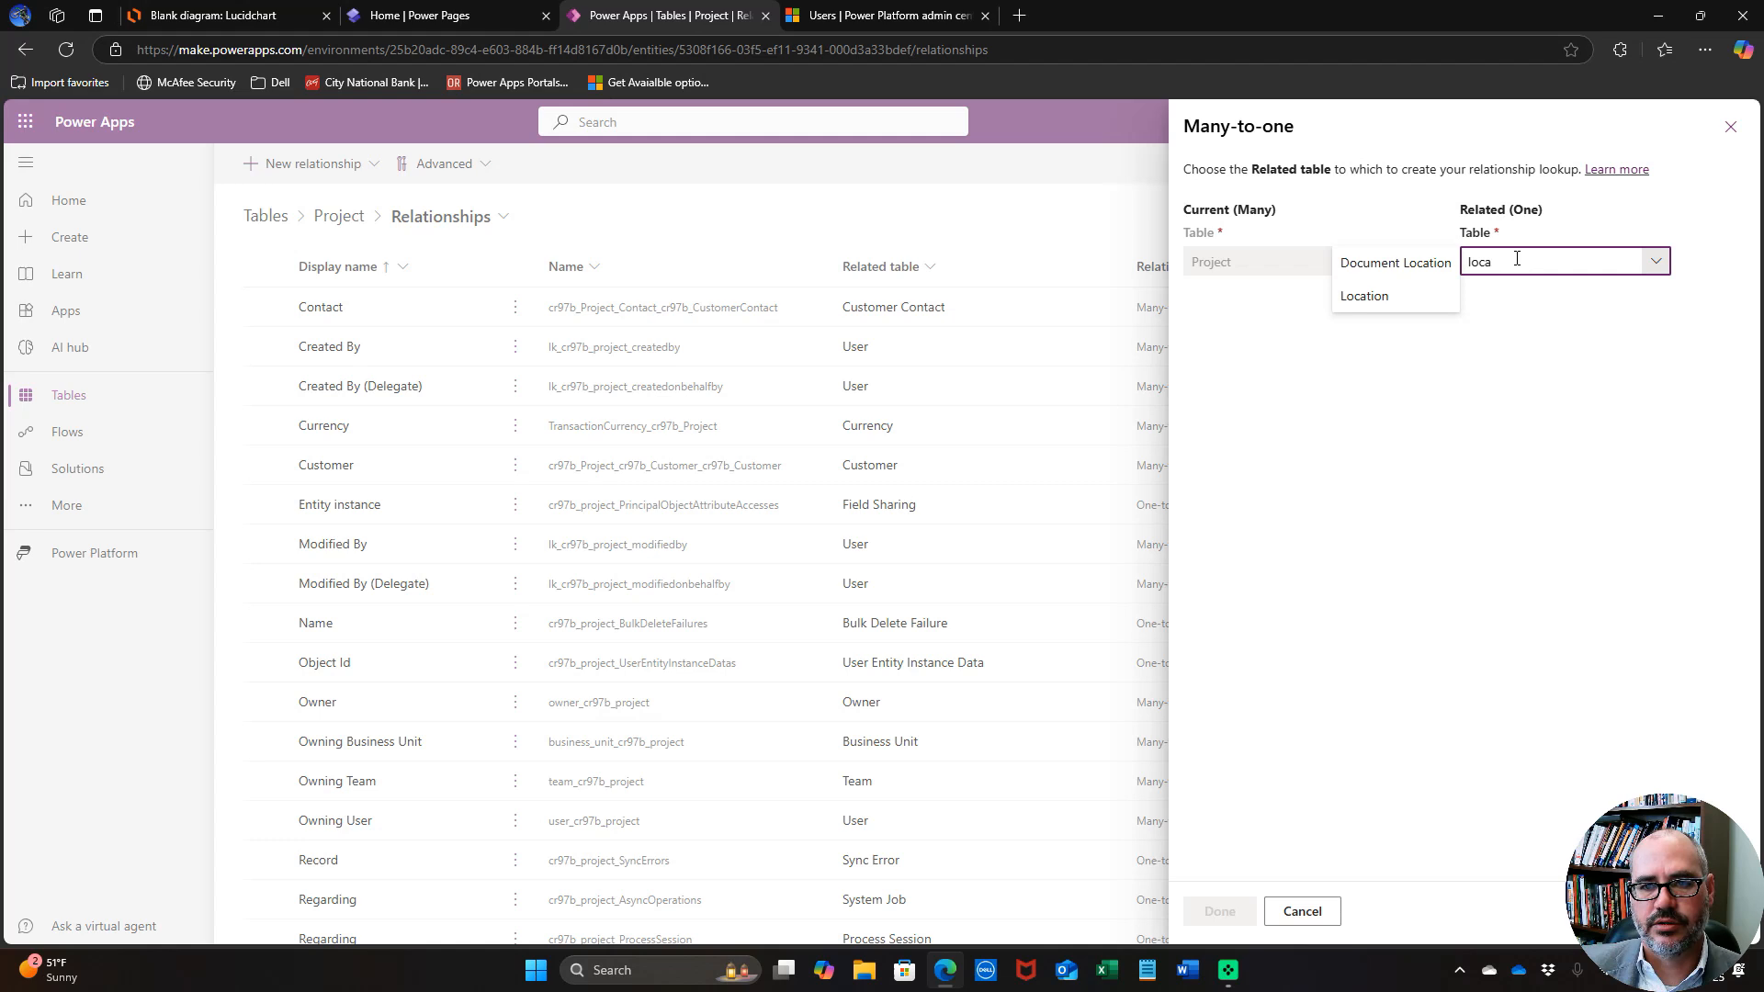
click(1426, 300)
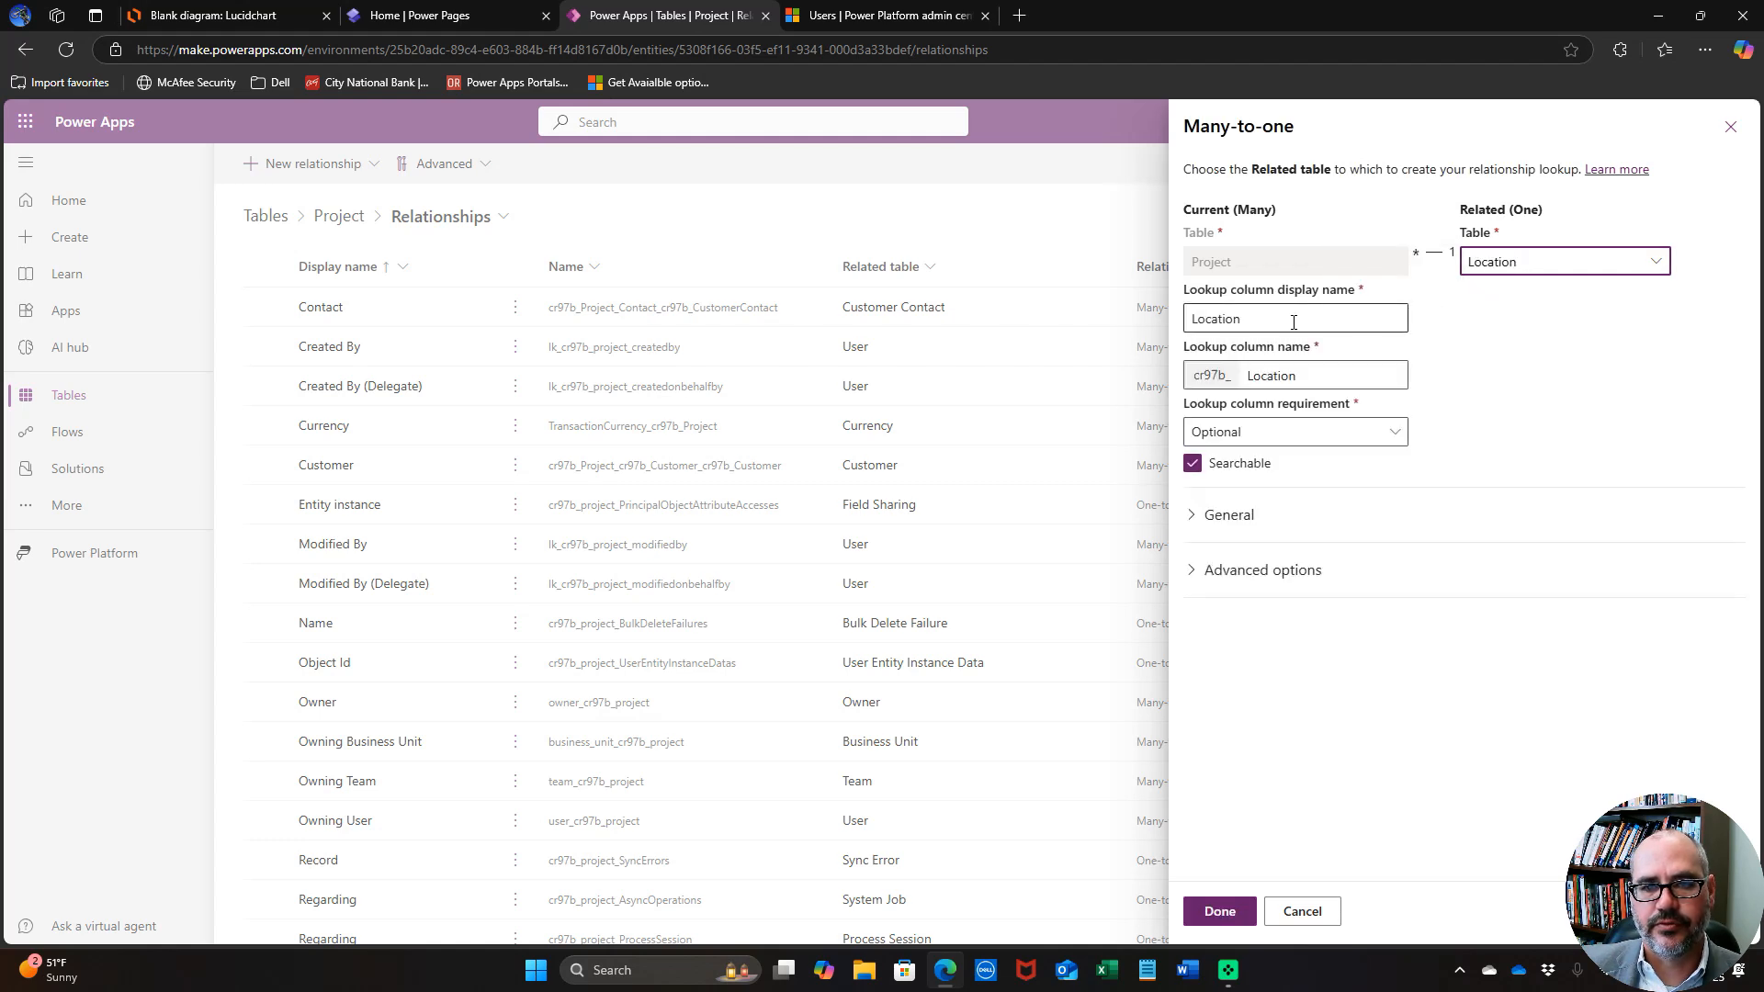
click(1268, 434)
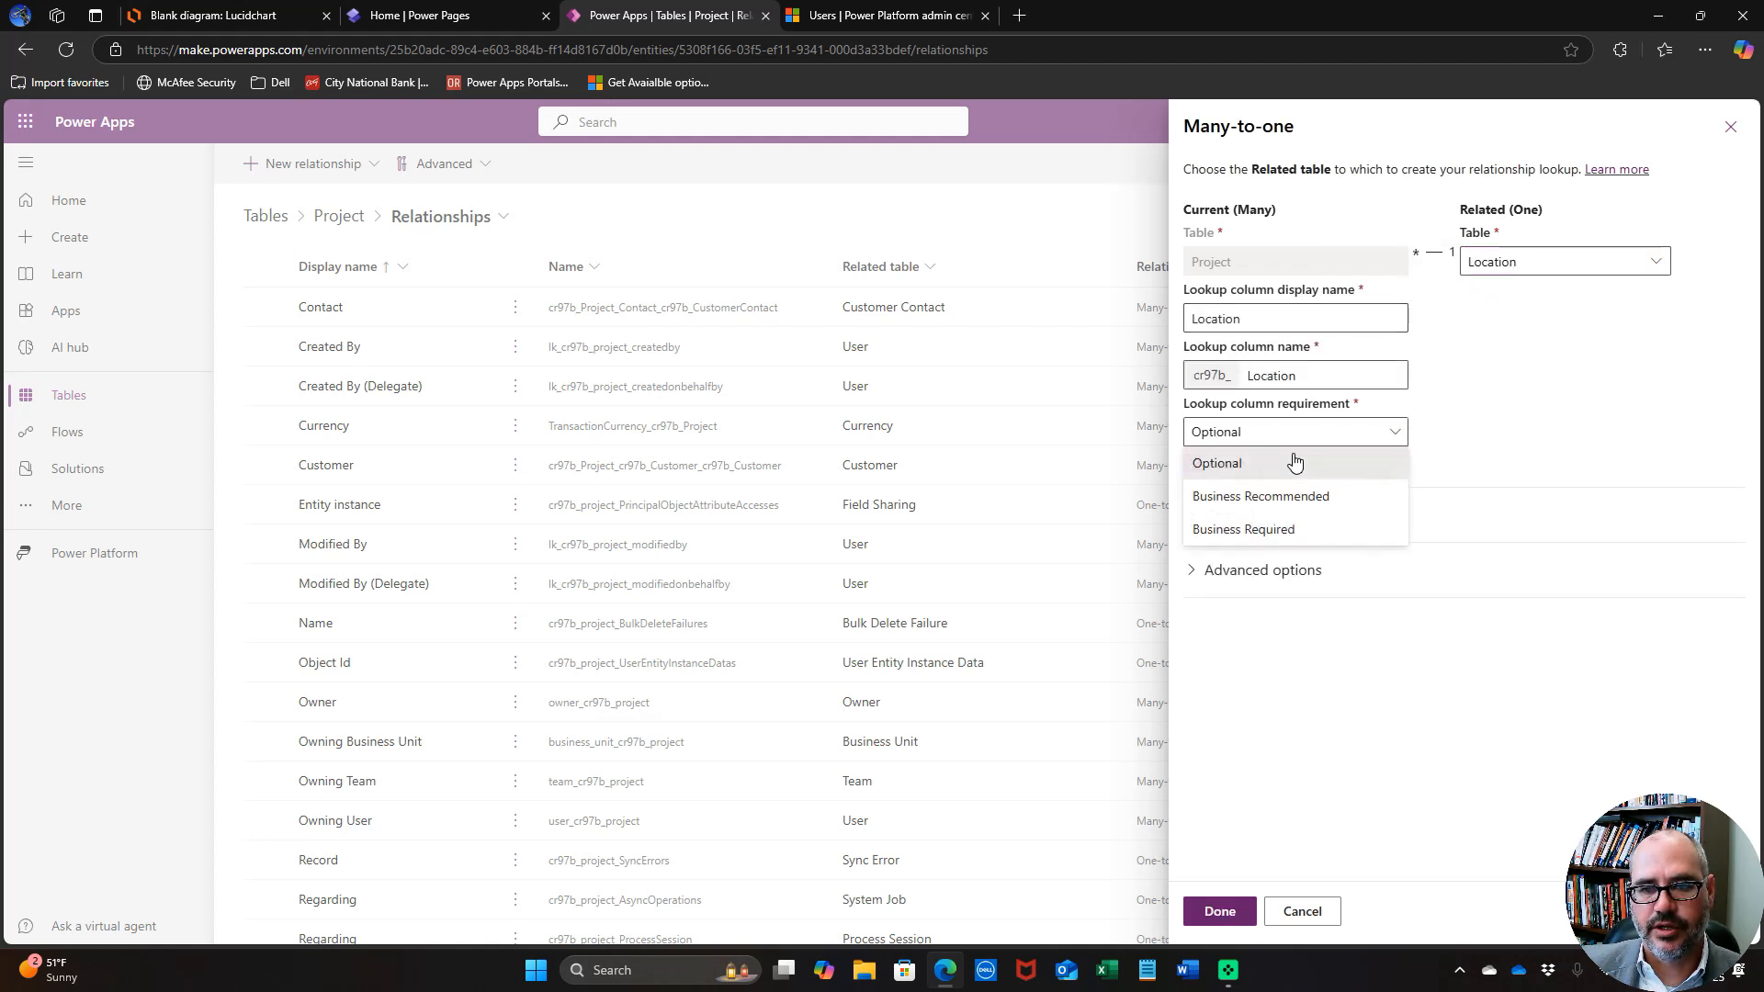
click(1291, 531)
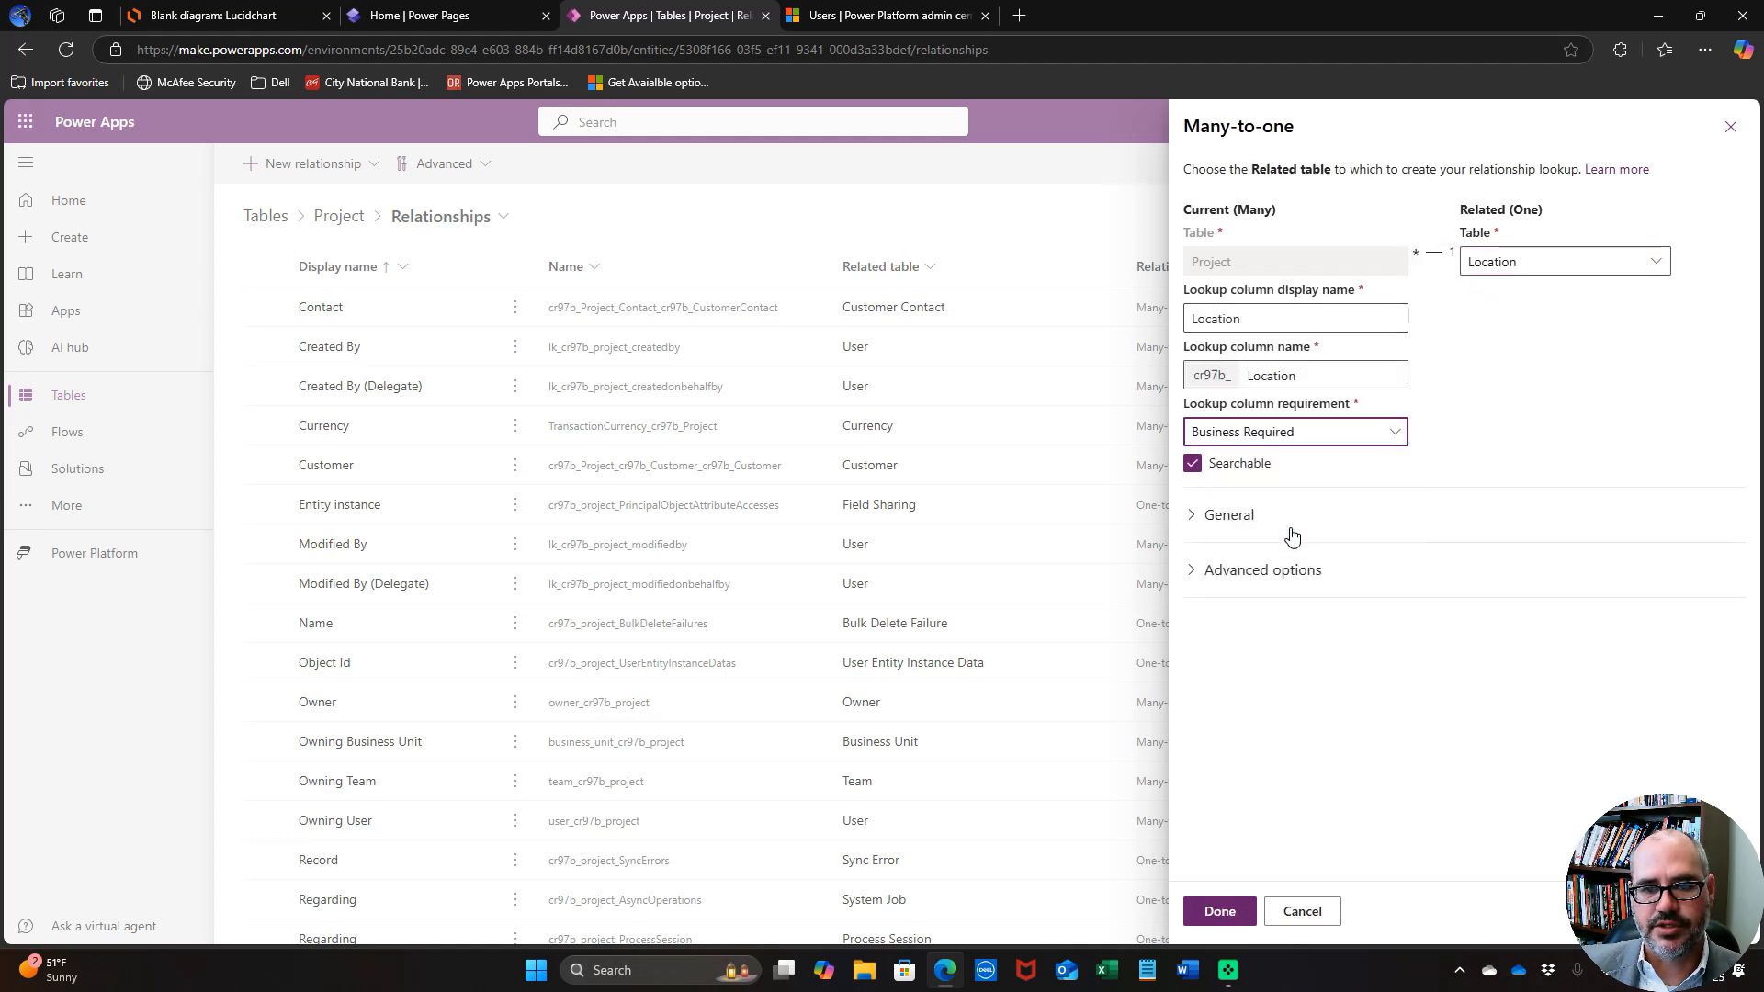
click(1222, 912)
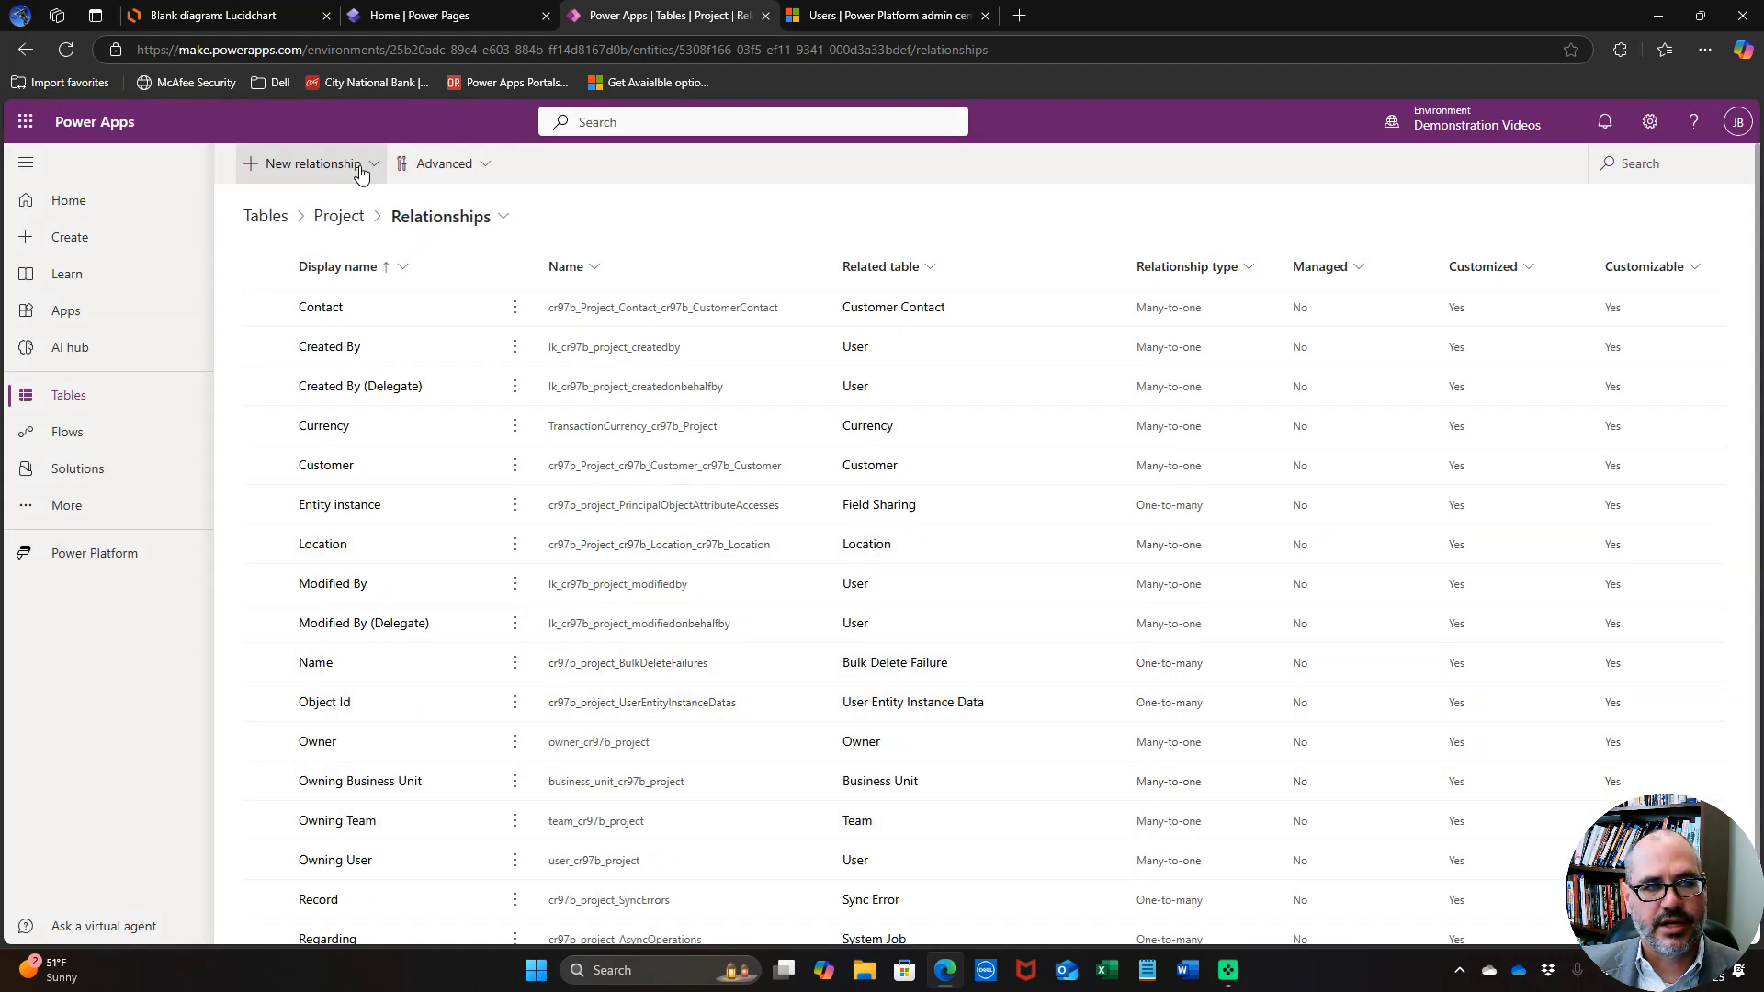
Create a many-to-one relationship from Project to the Contact table, with an Optional lookup column named Project Manager.
click(360, 173)
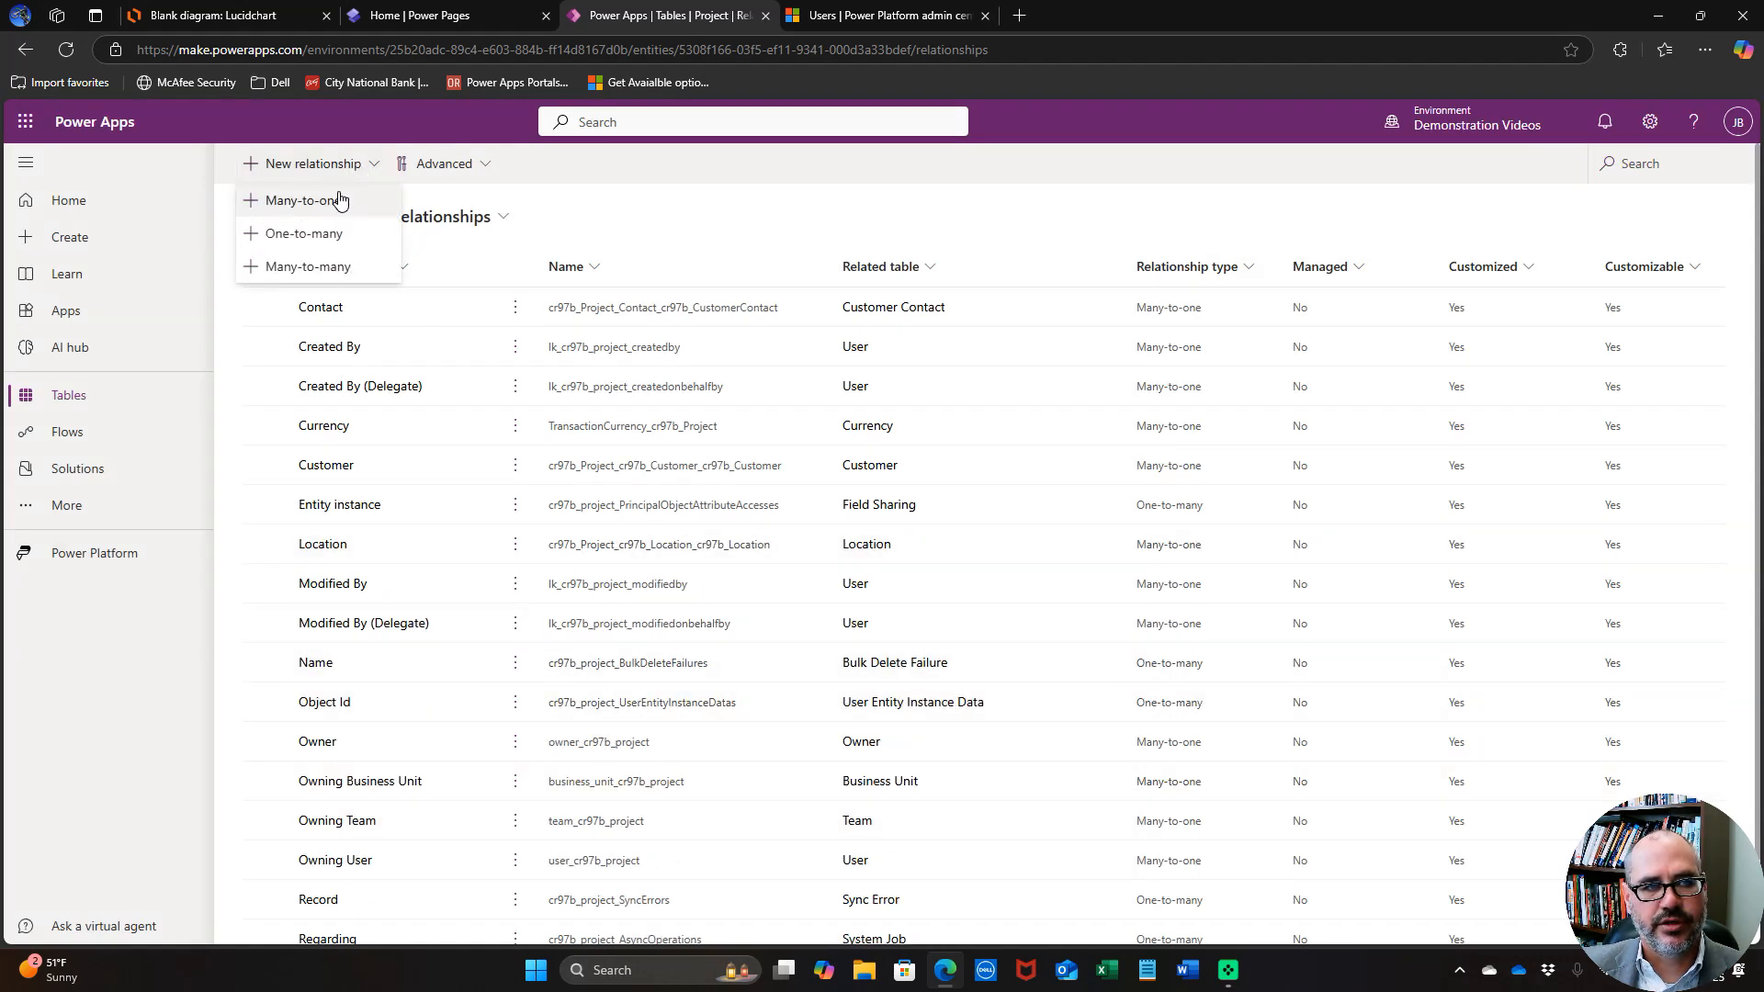
click(340, 198)
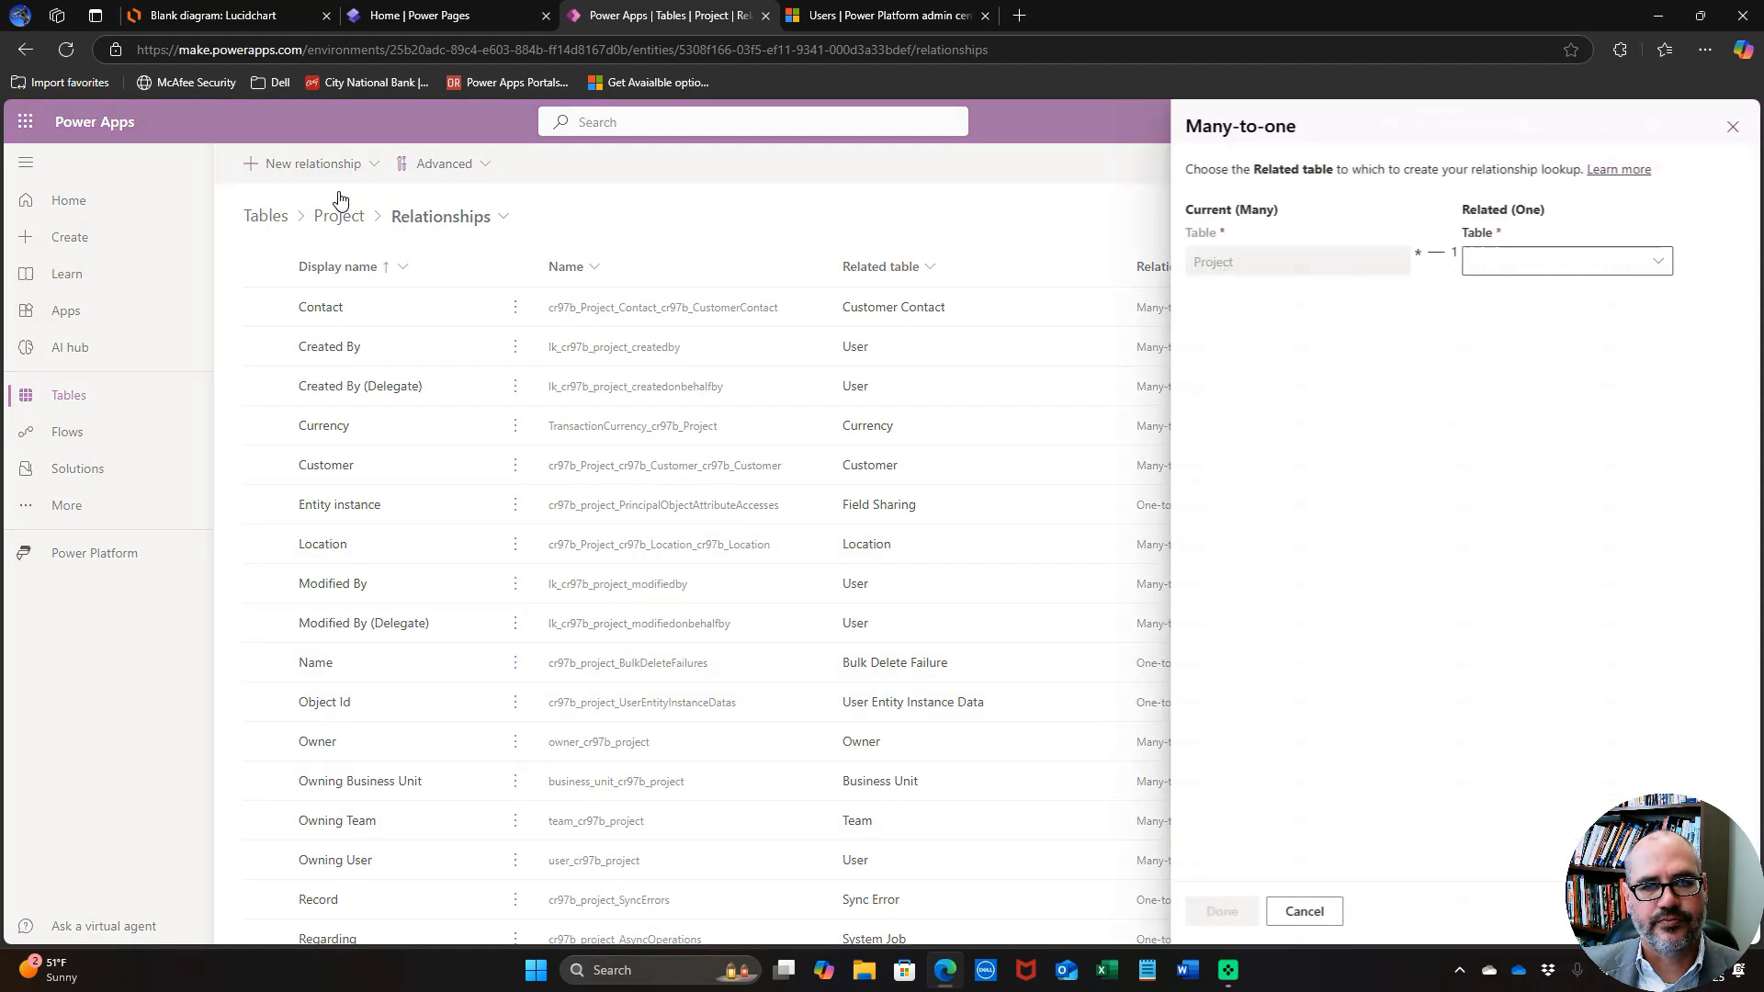
click(1659, 263)
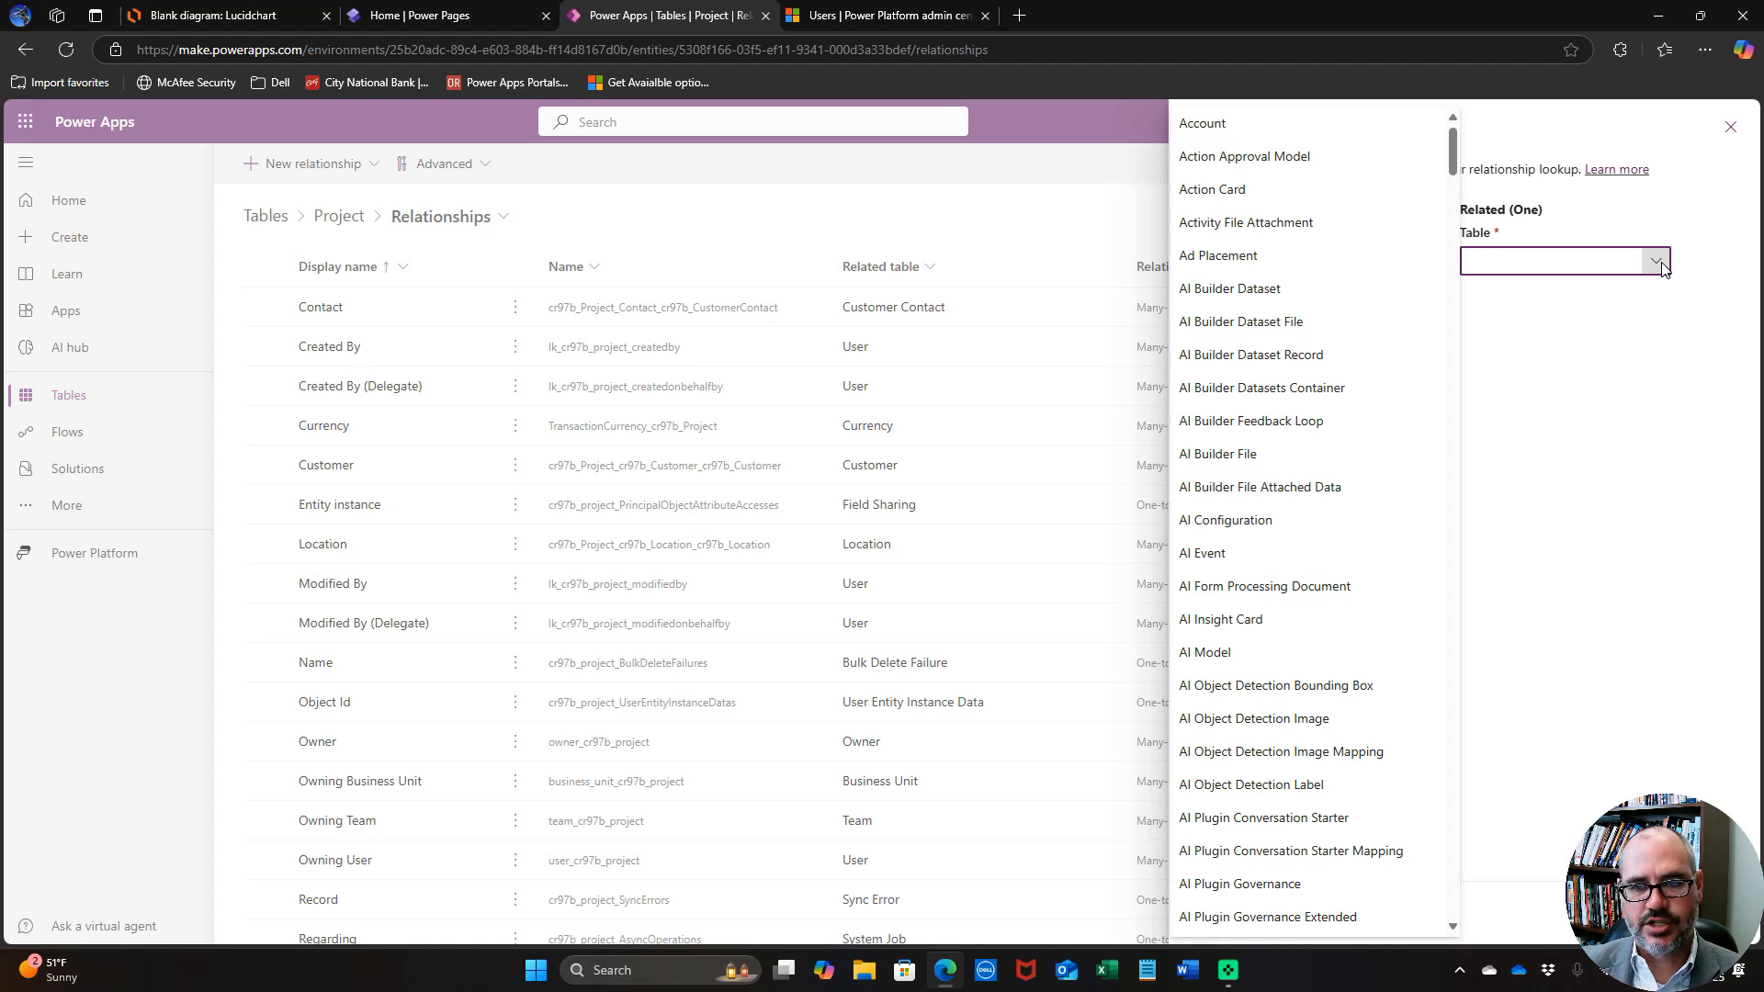
text(conta)
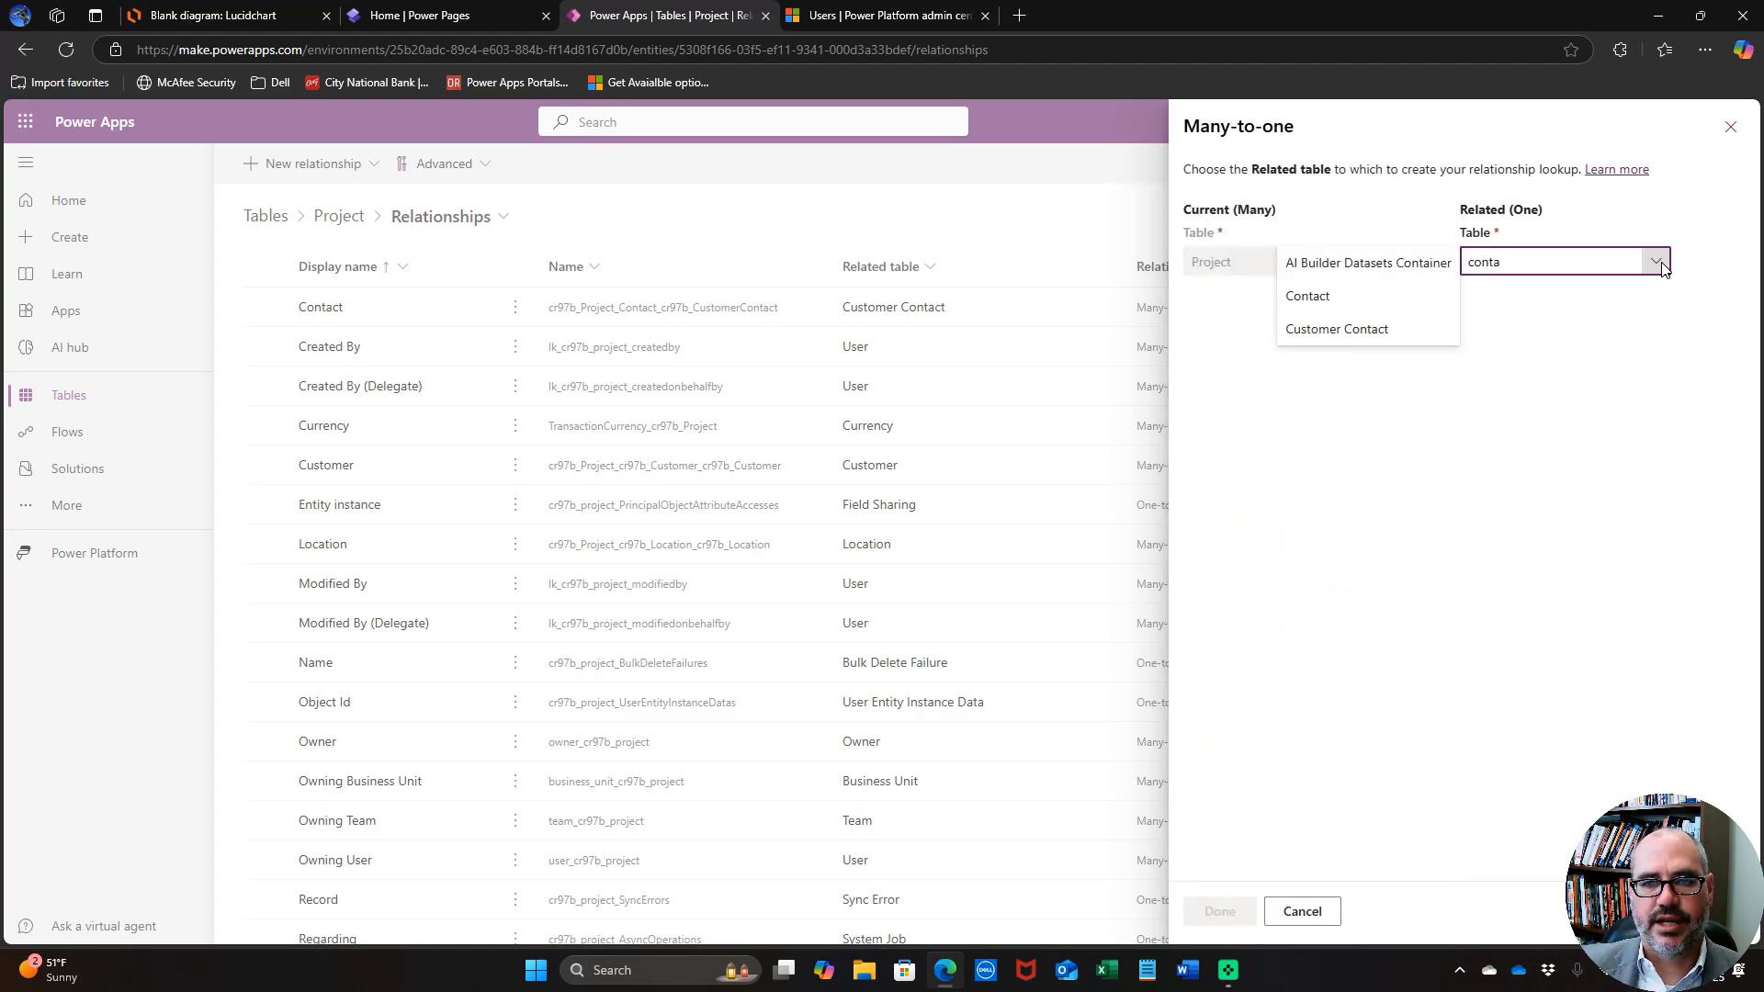
click(1339, 304)
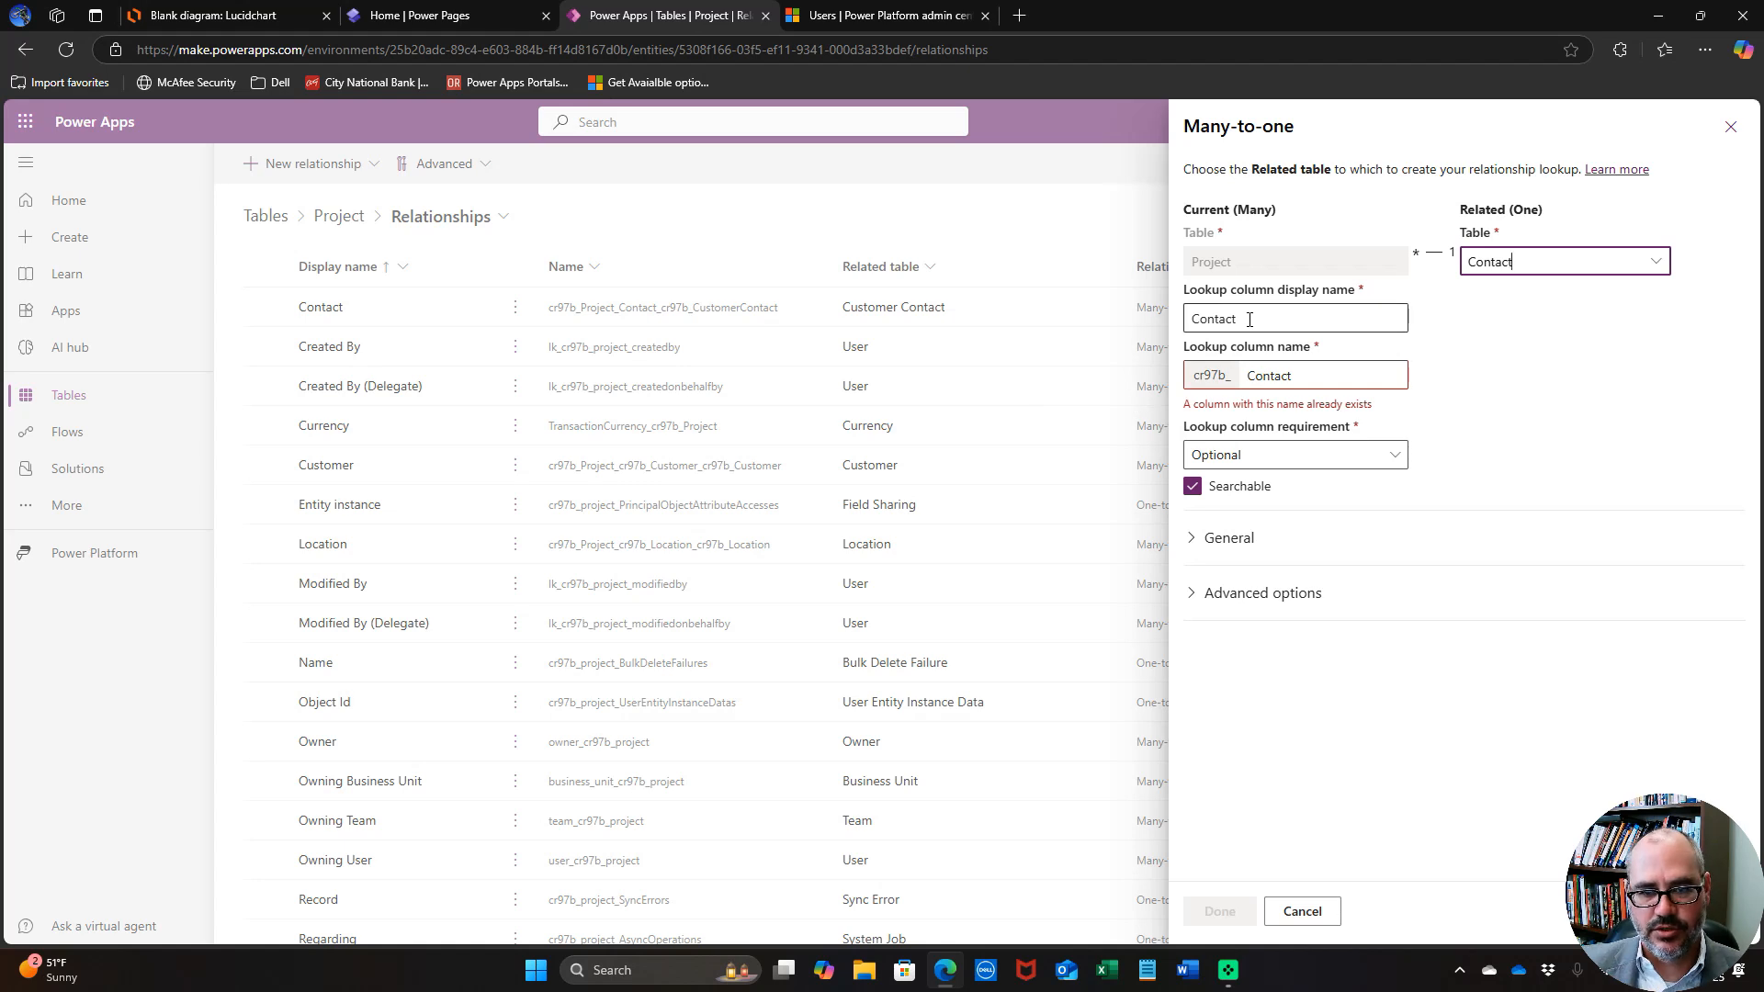
drag(1250, 319, 1185, 319)
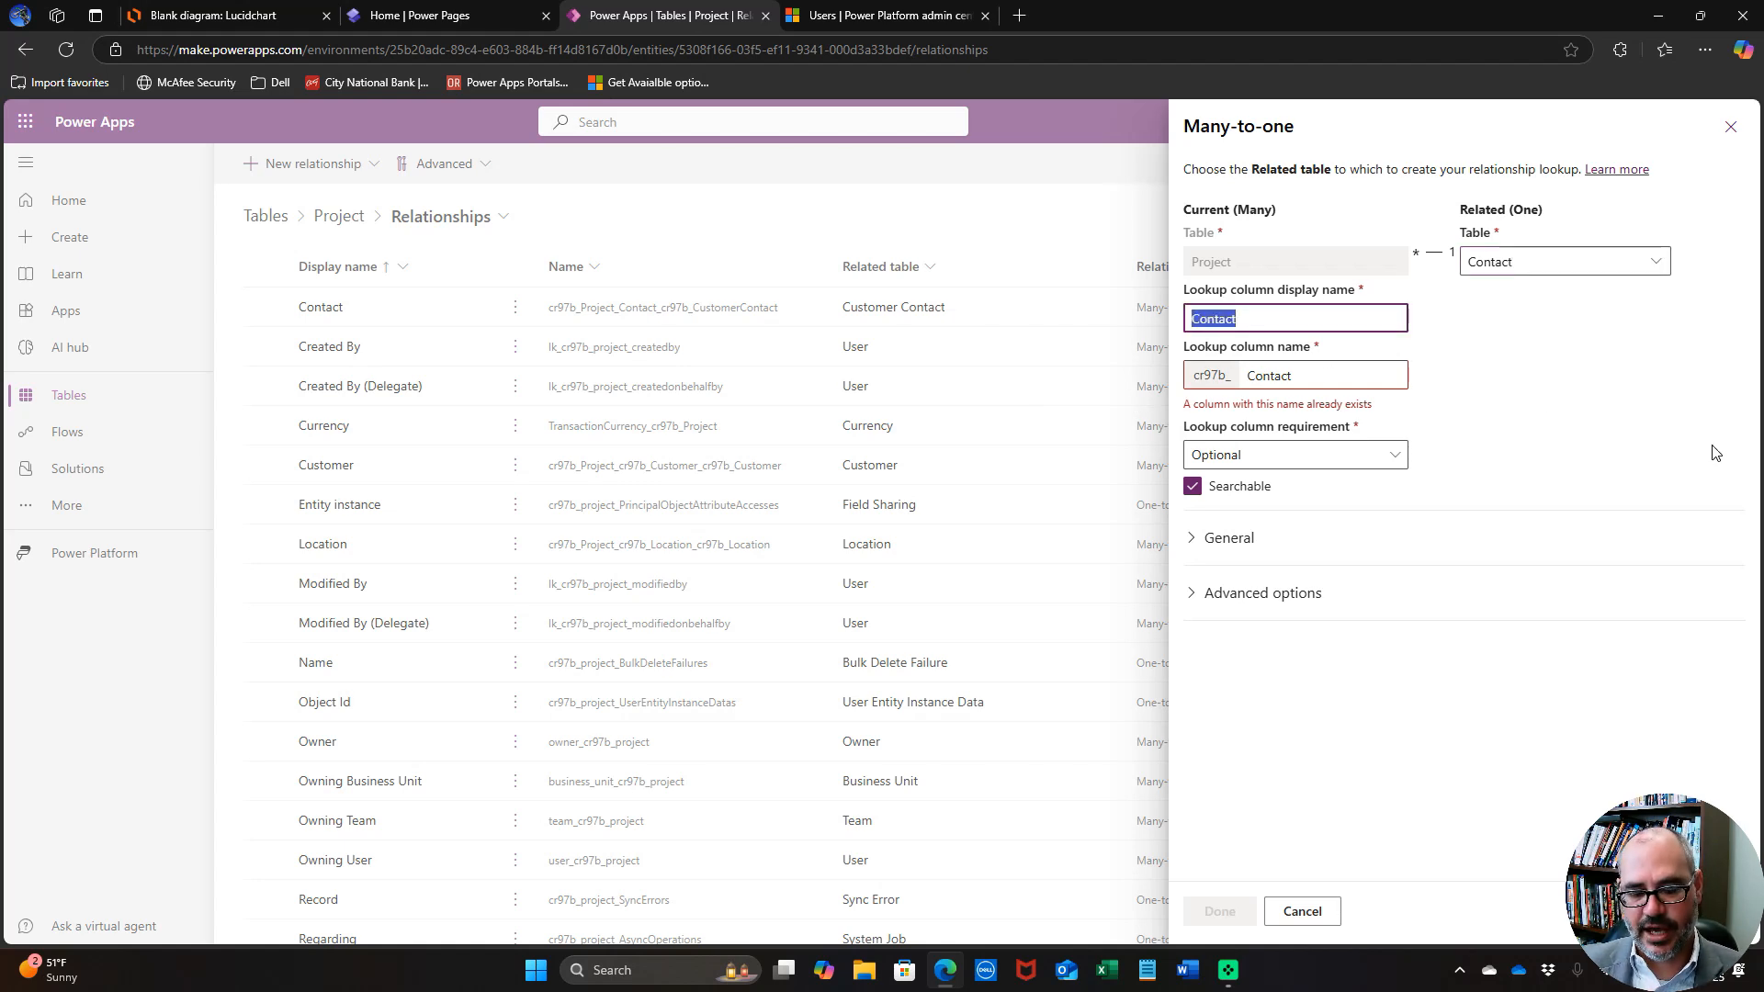
text(Proj)
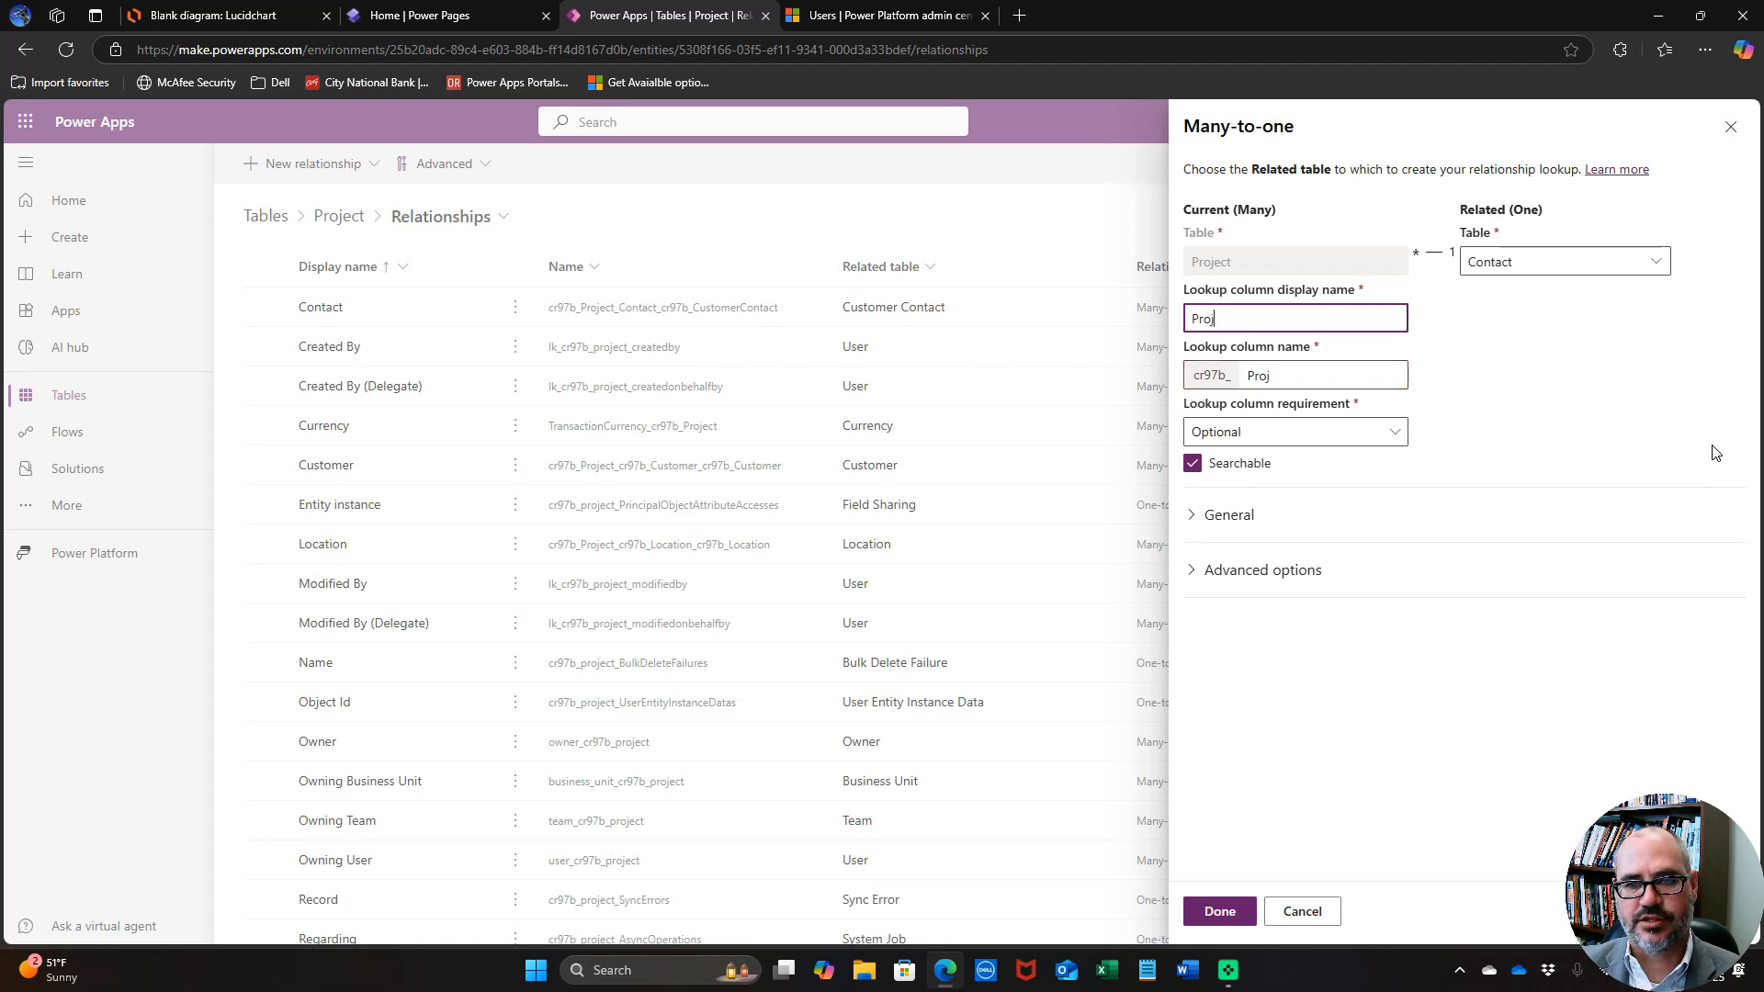
text(ect Manager)
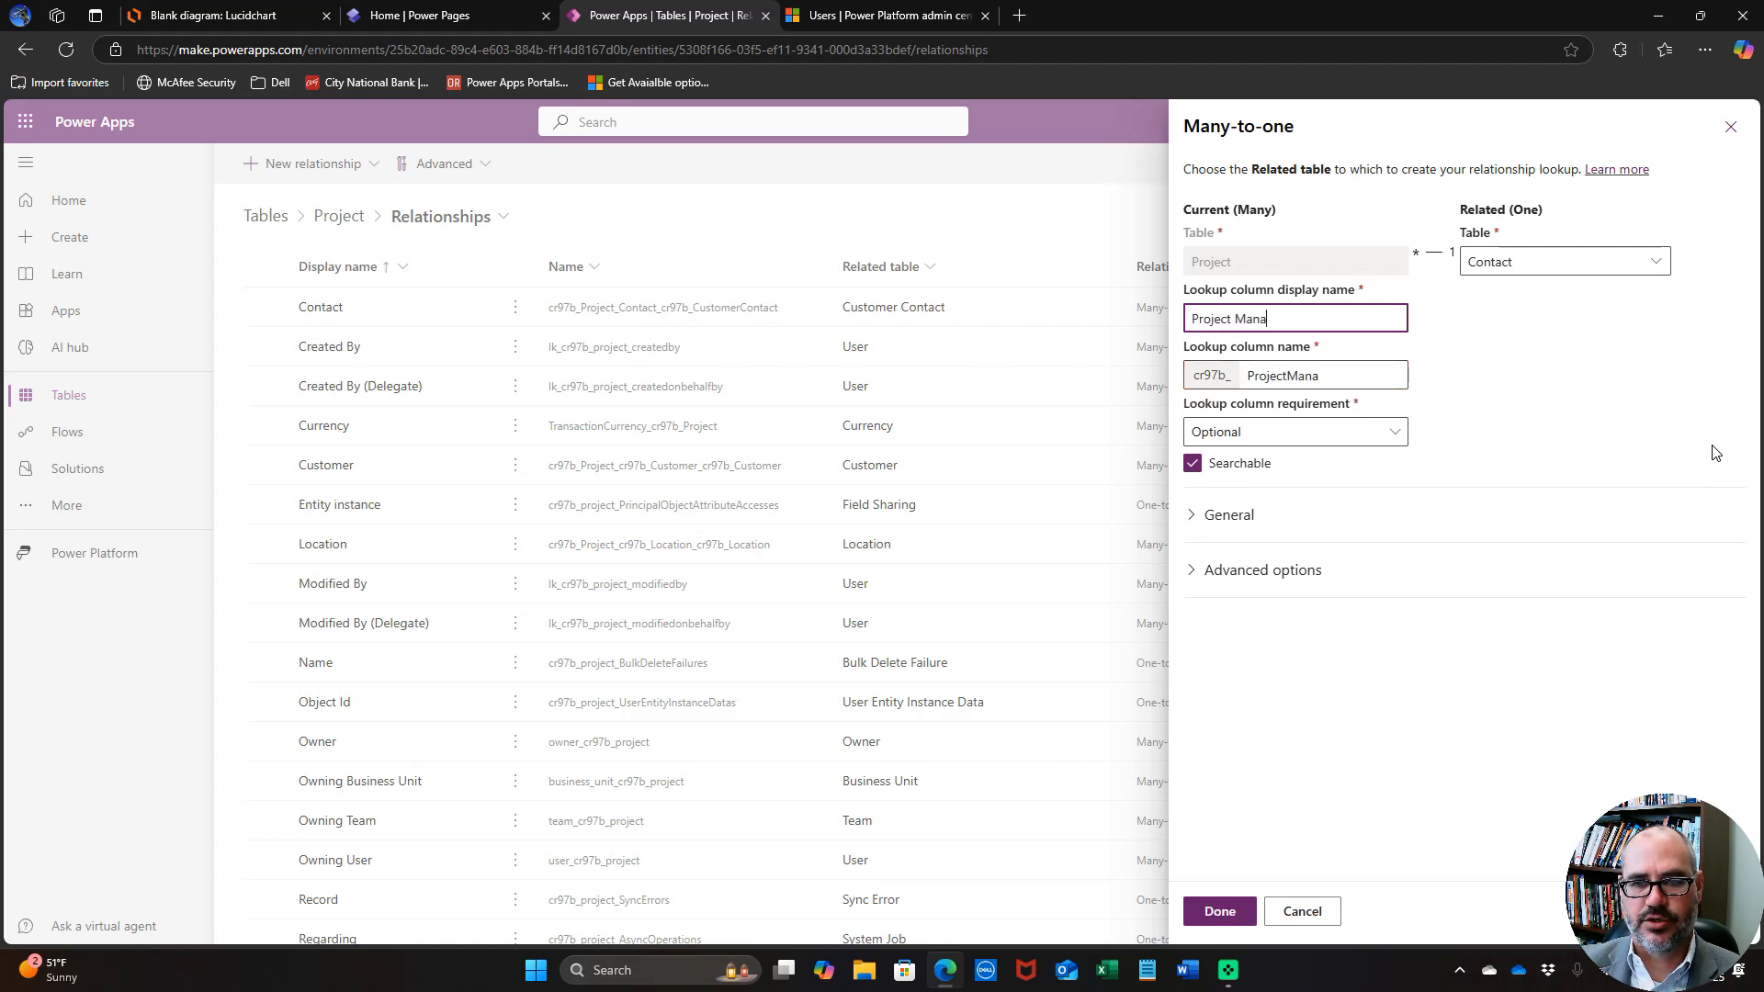
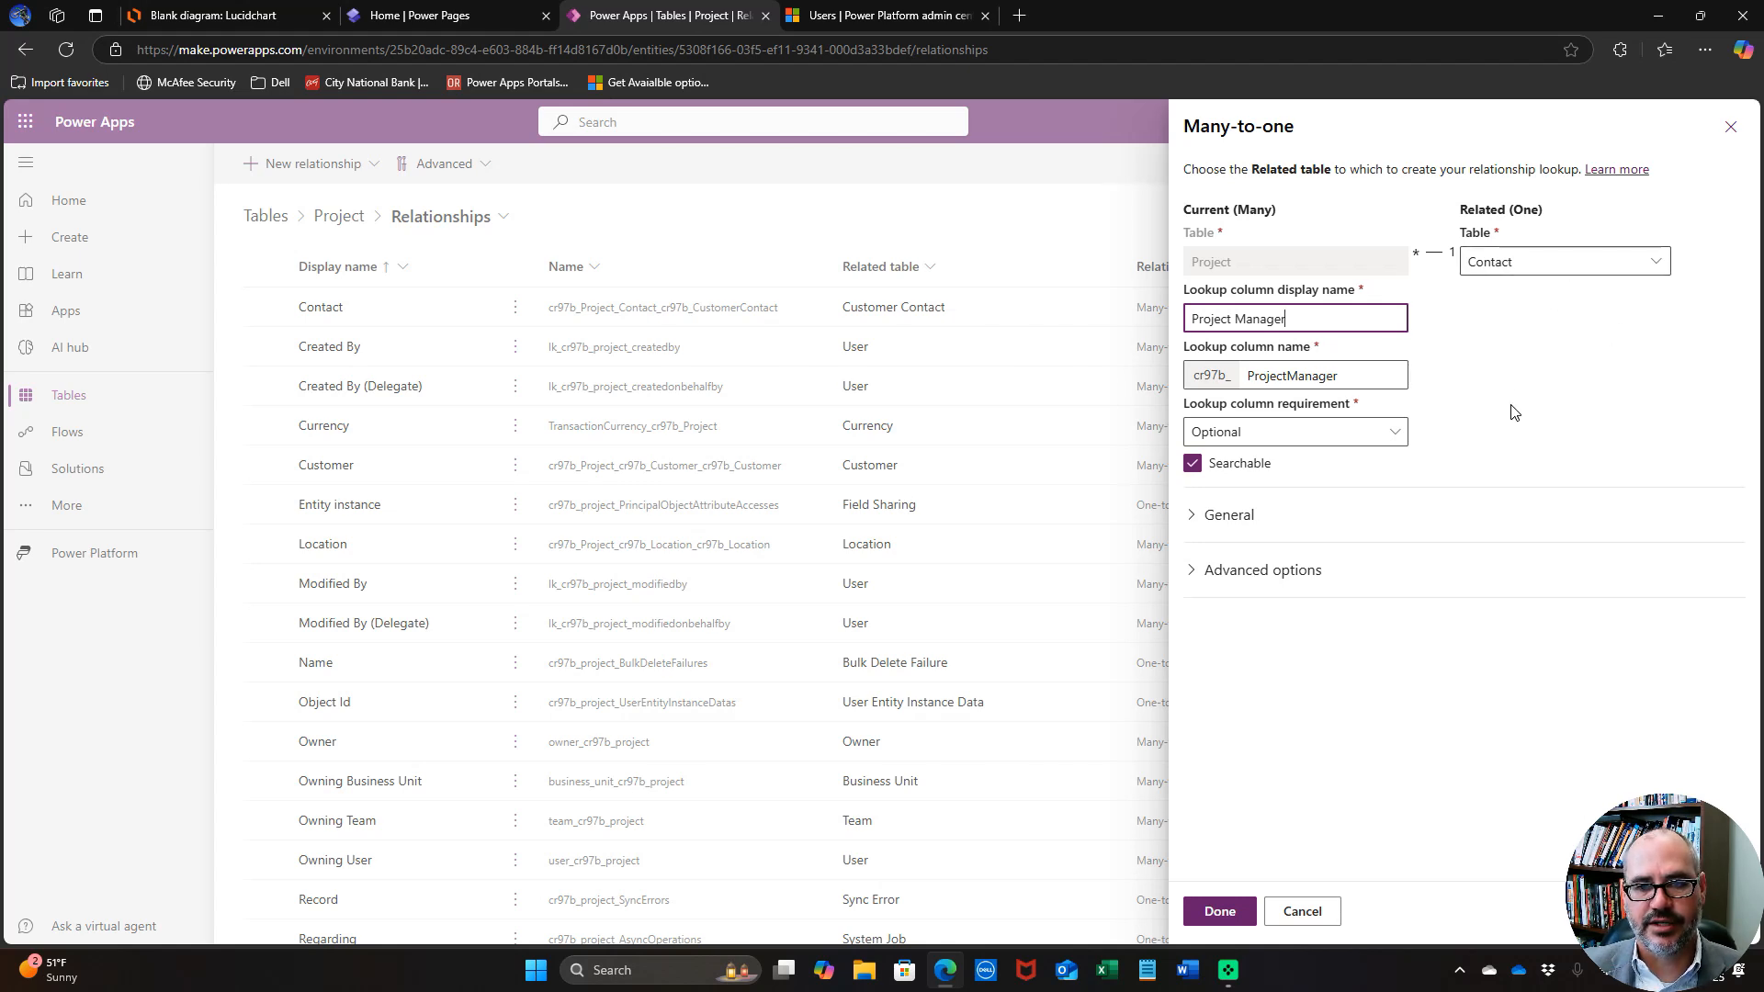
click(1379, 442)
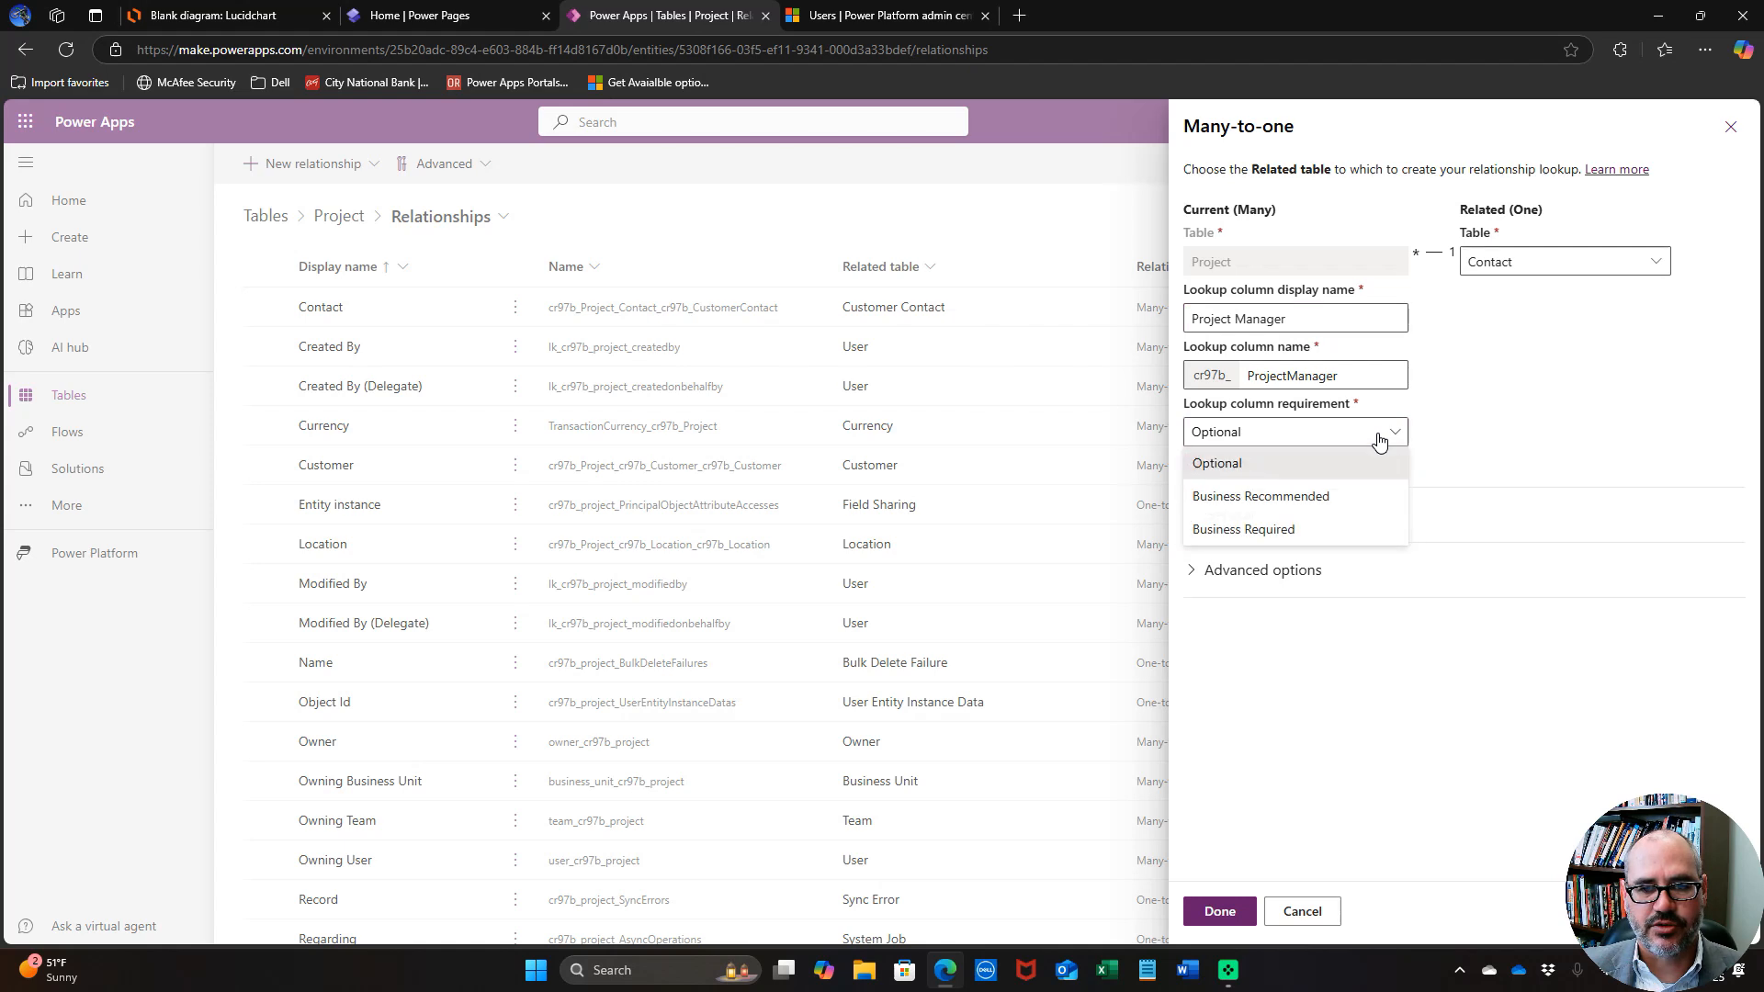
click(1379, 441)
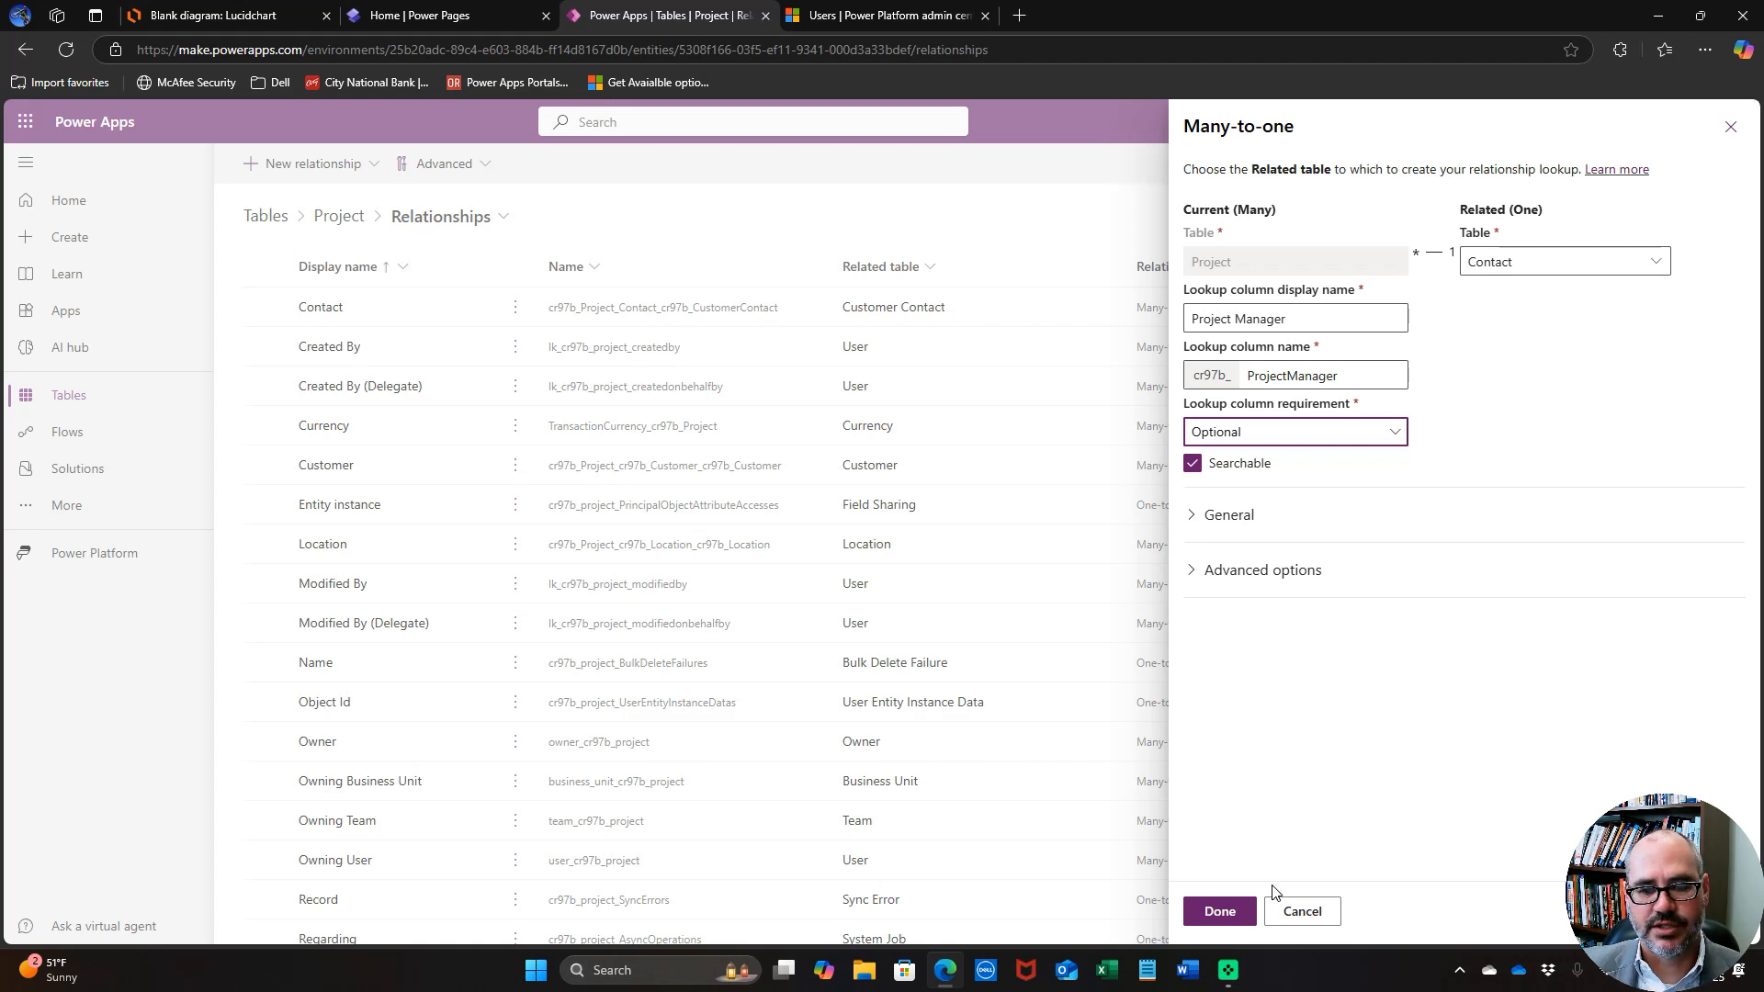
click(1231, 915)
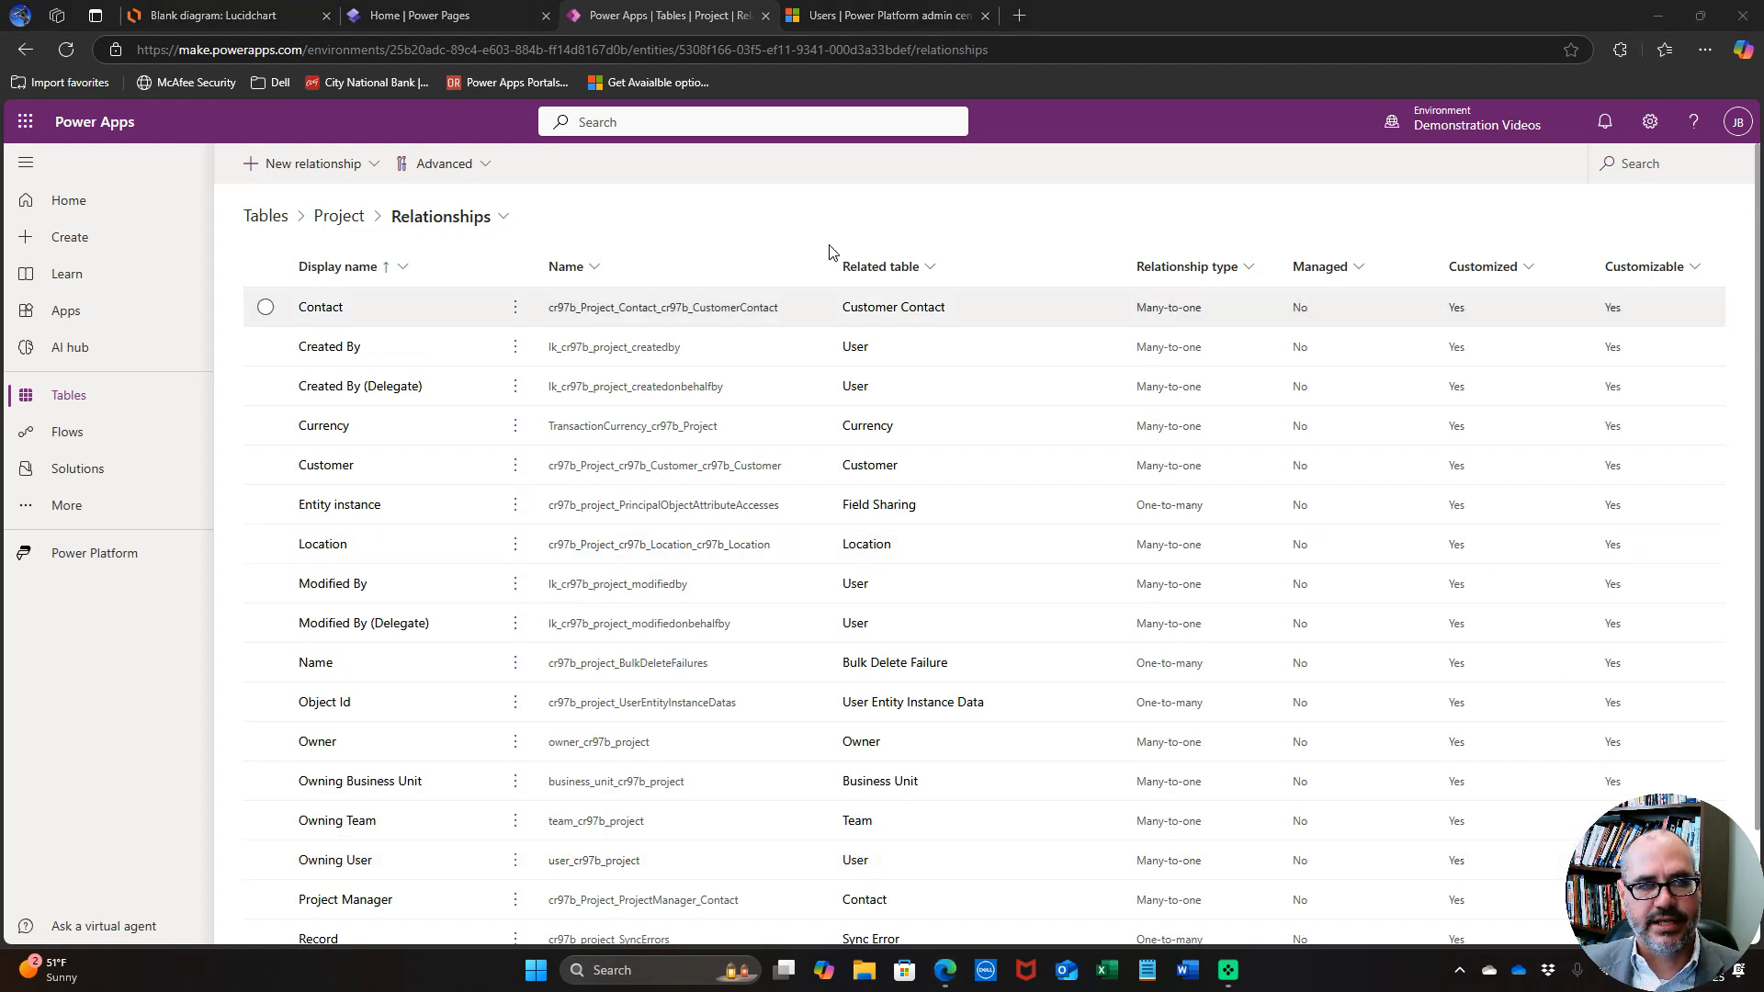
Return to the tables list, filter it to custom tables, and open the Customer Contact table's columns.
click(266, 216)
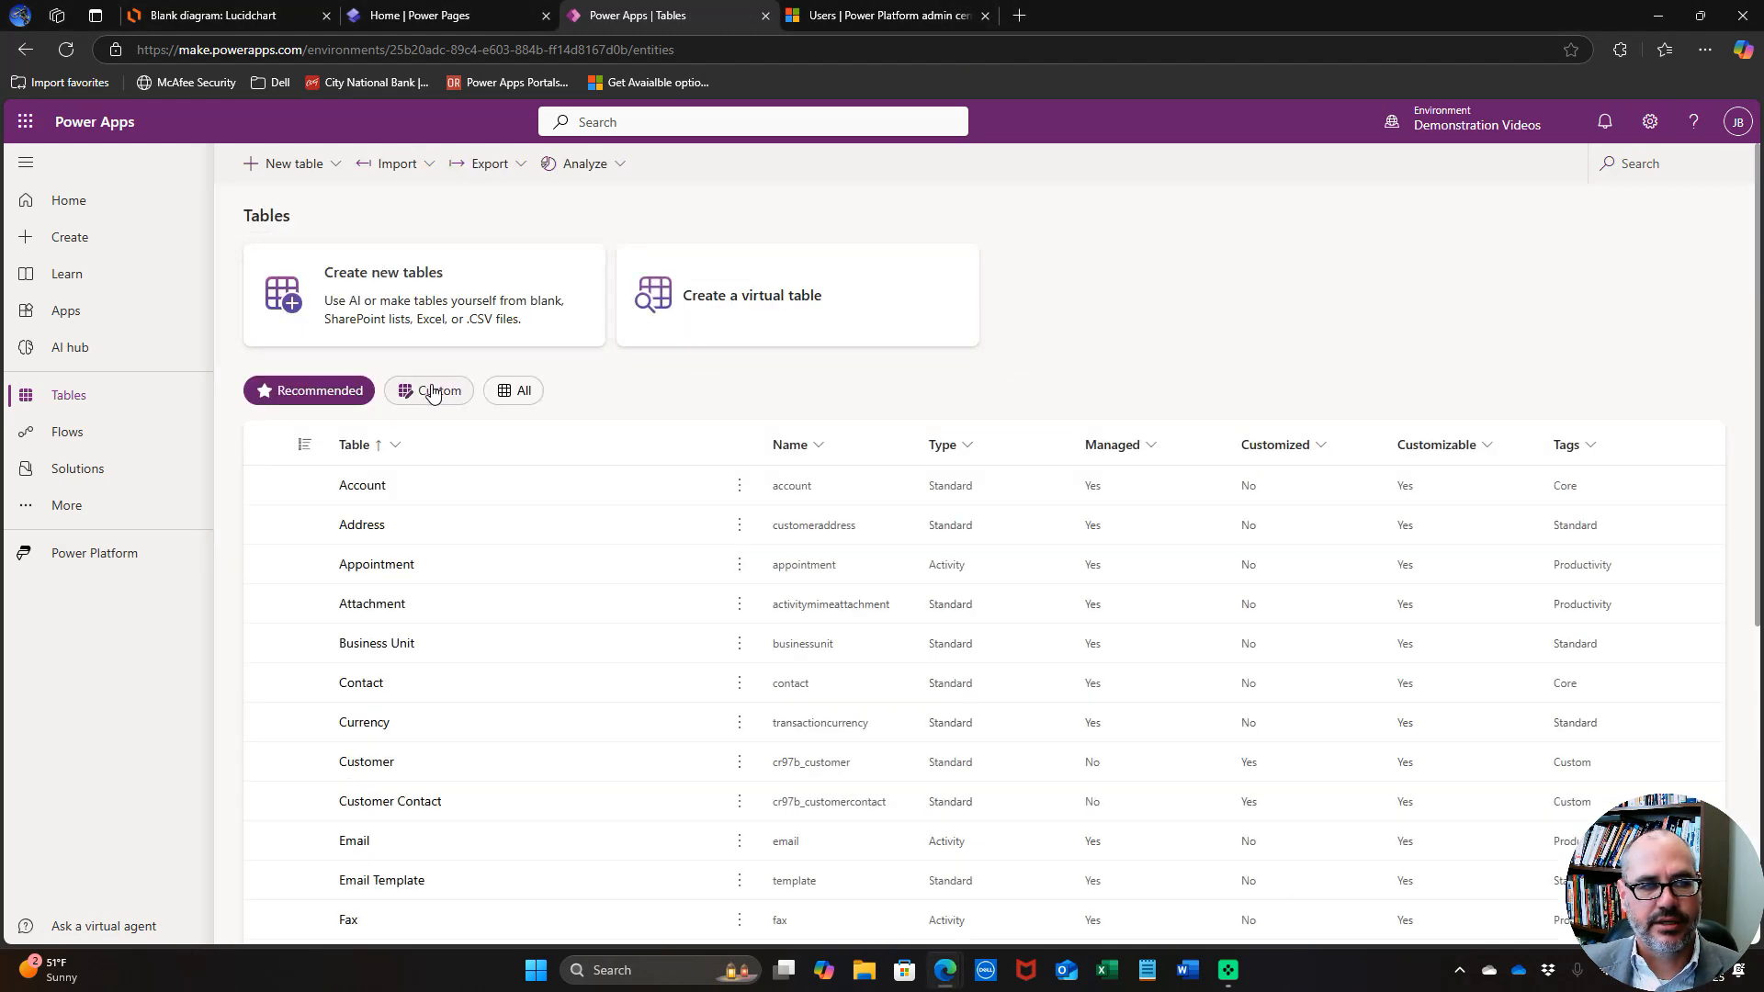
click(436, 391)
click(406, 529)
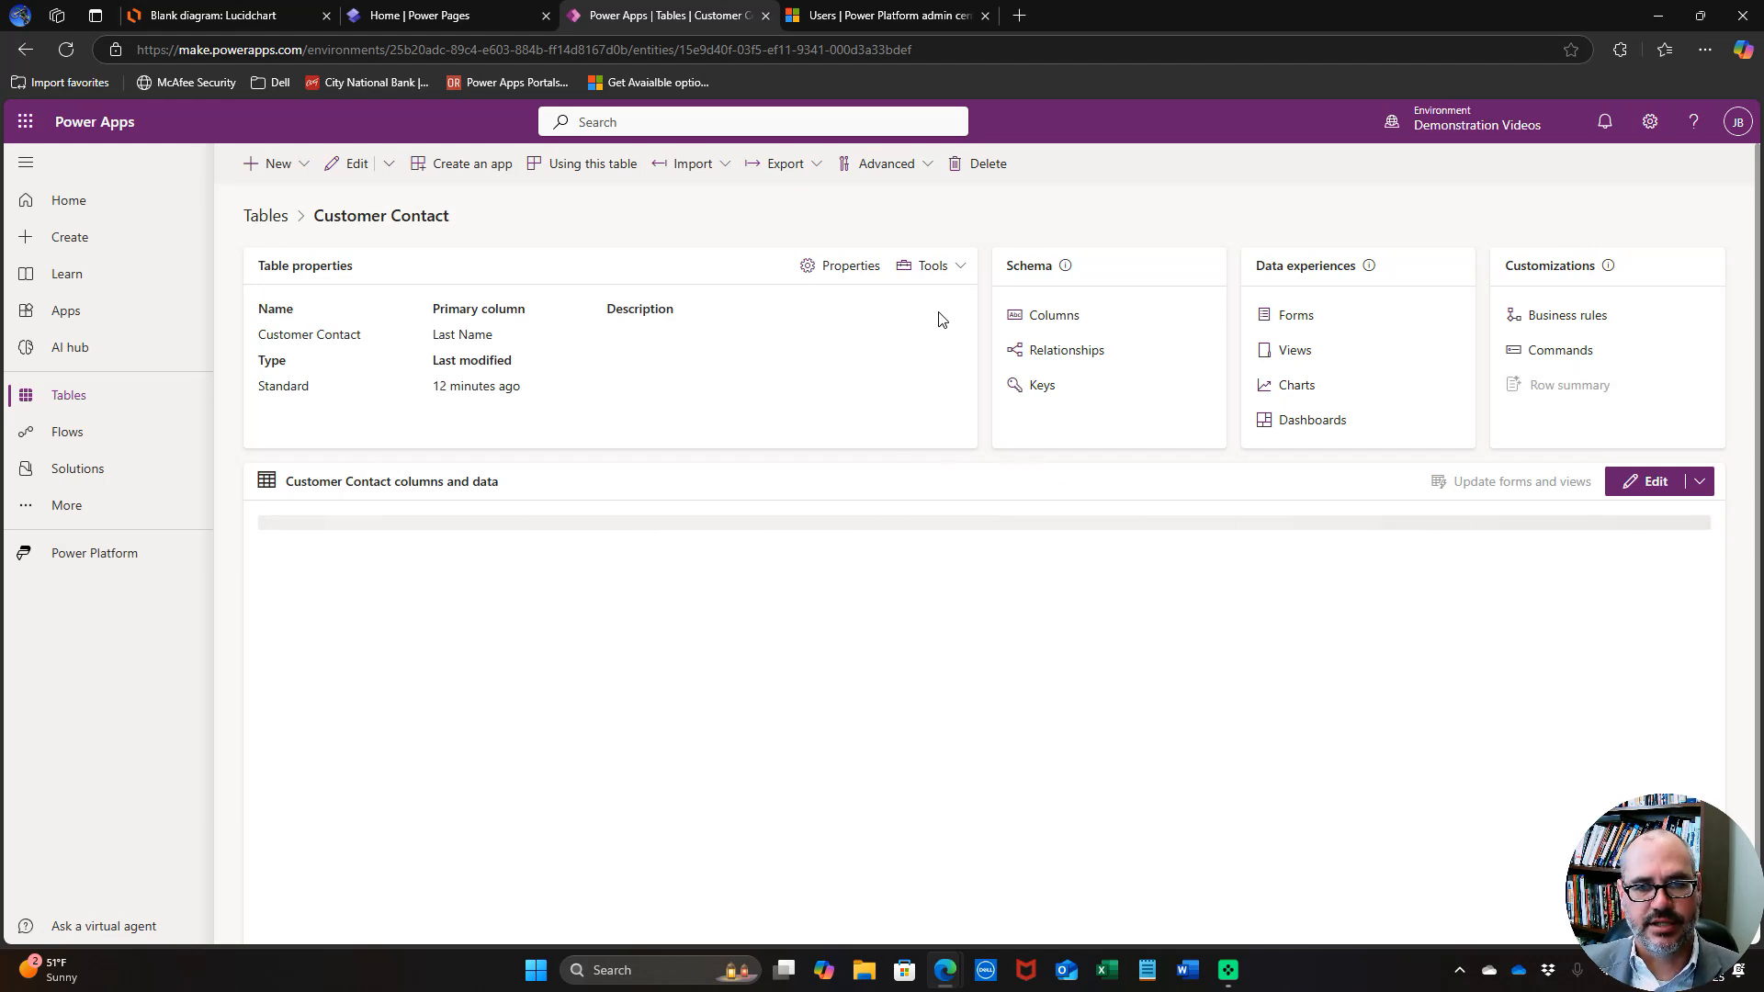
click(1059, 316)
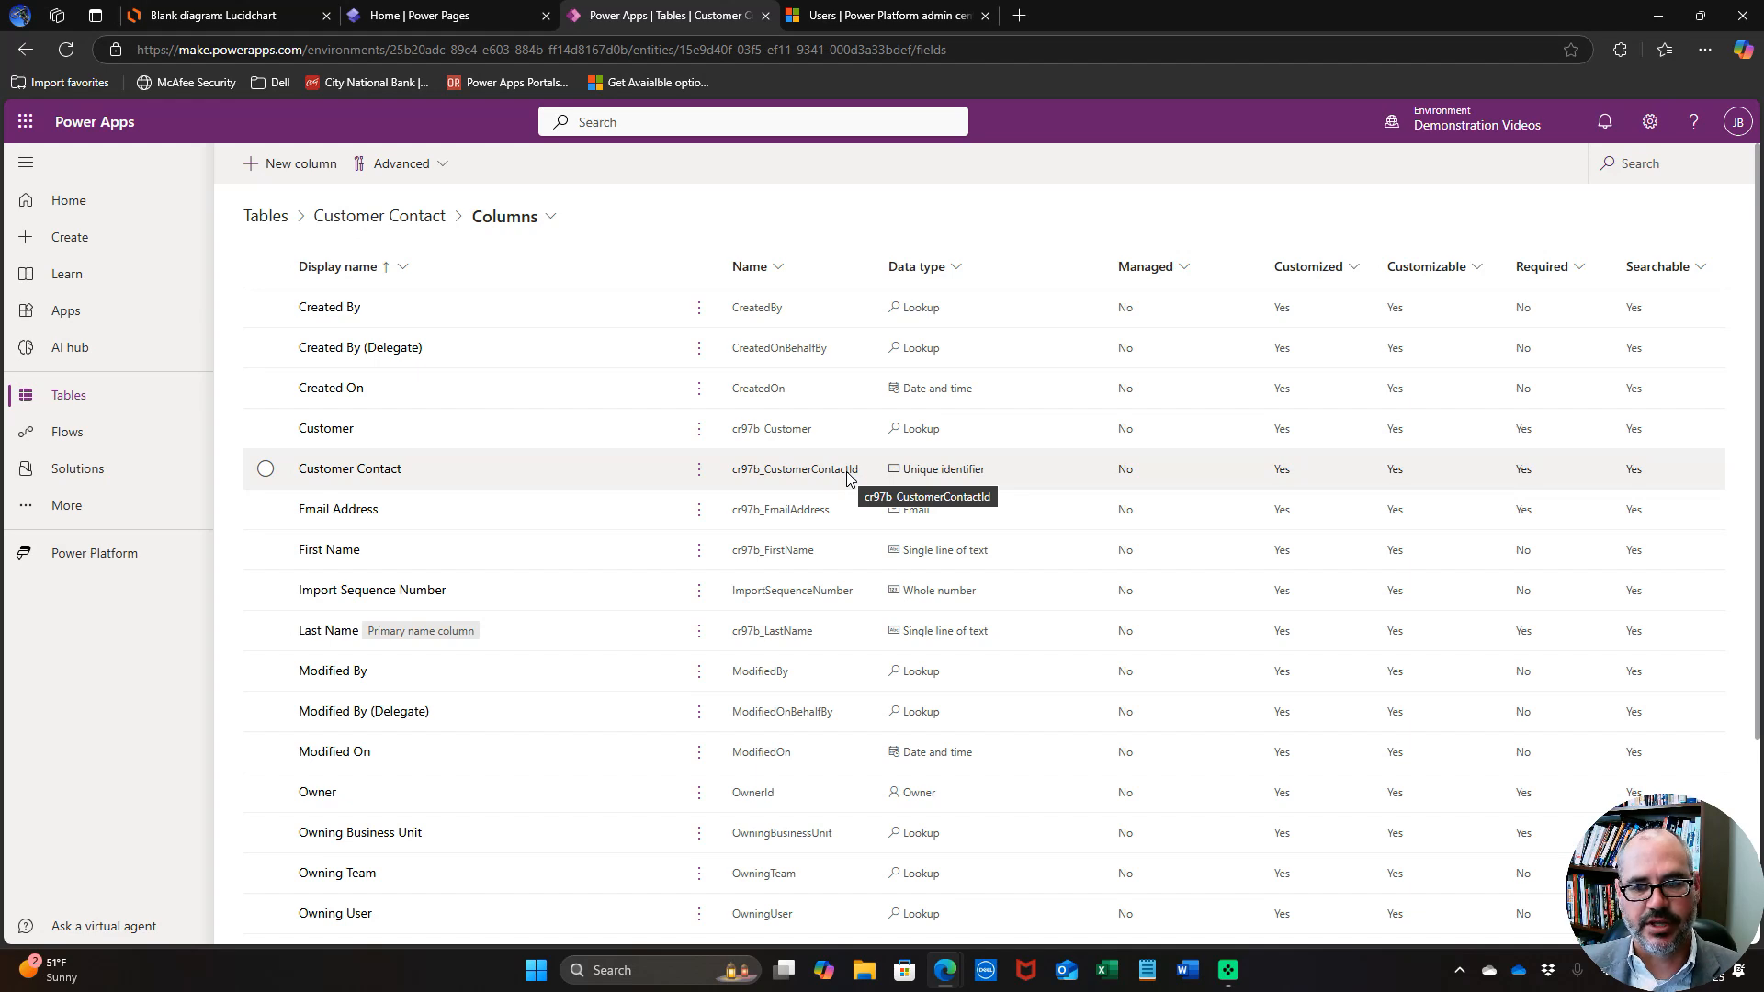
Define a new Customer Contact column named Full Name with data type Formula and formula Trim('First Name' & " " & 'Last Name').
click(283, 165)
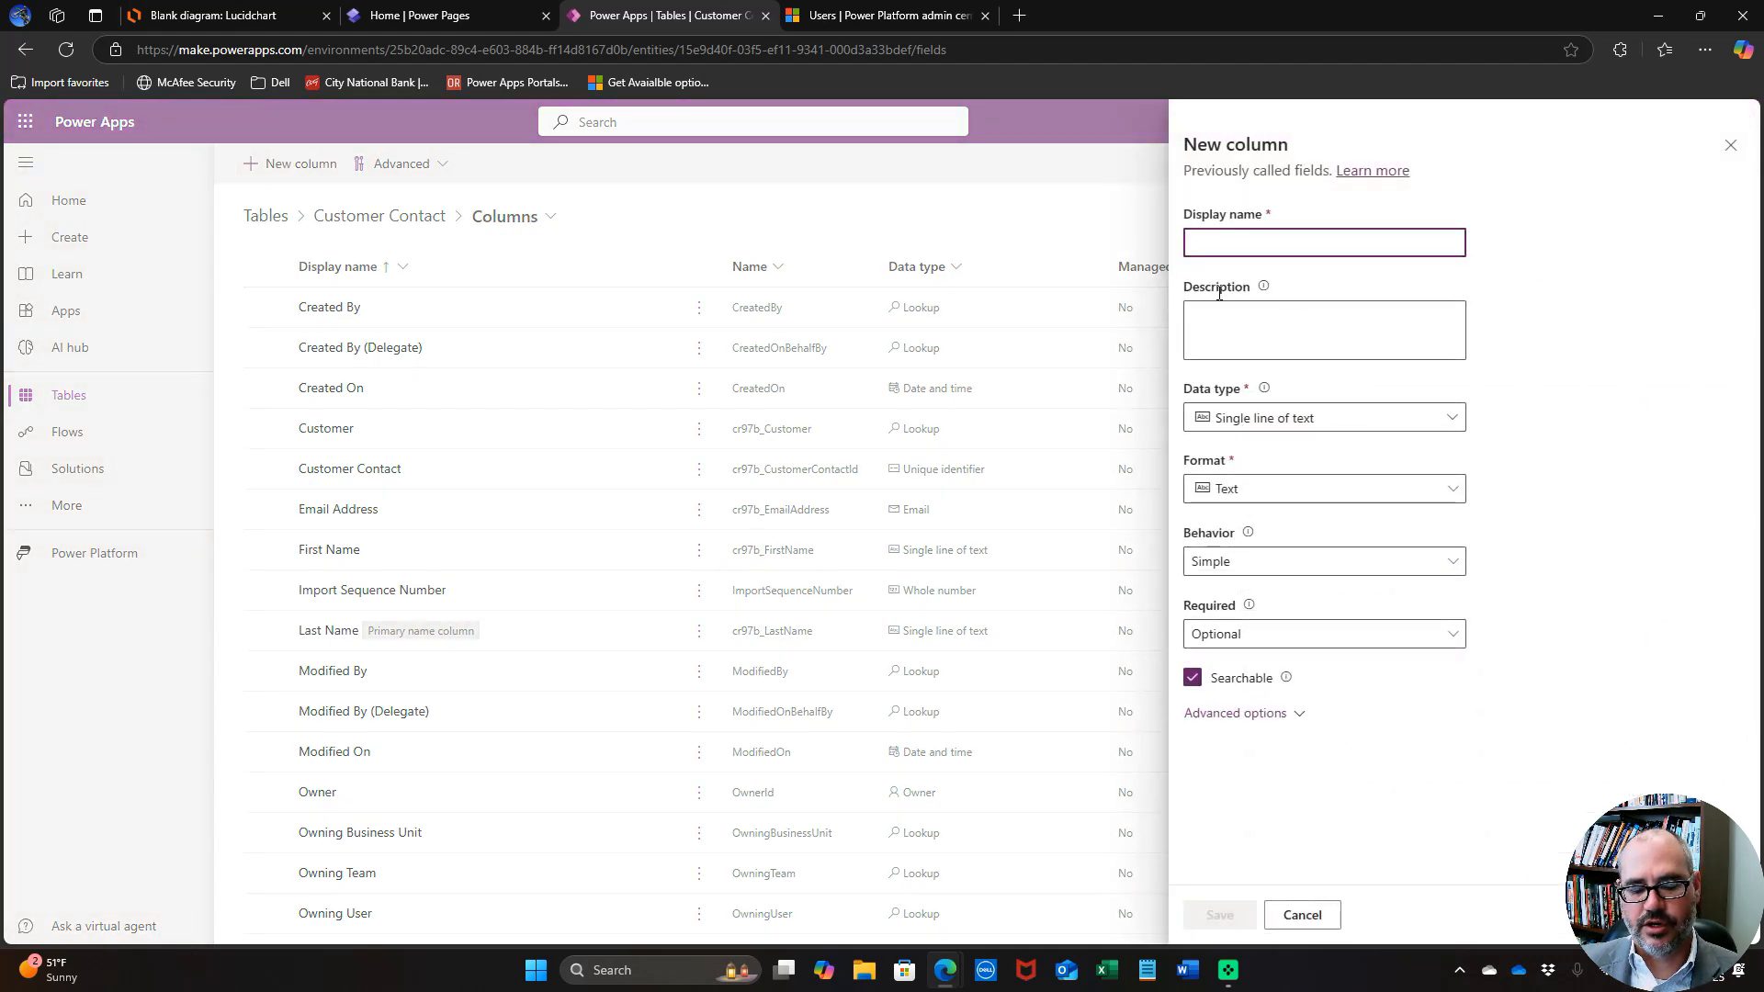
text(Full)
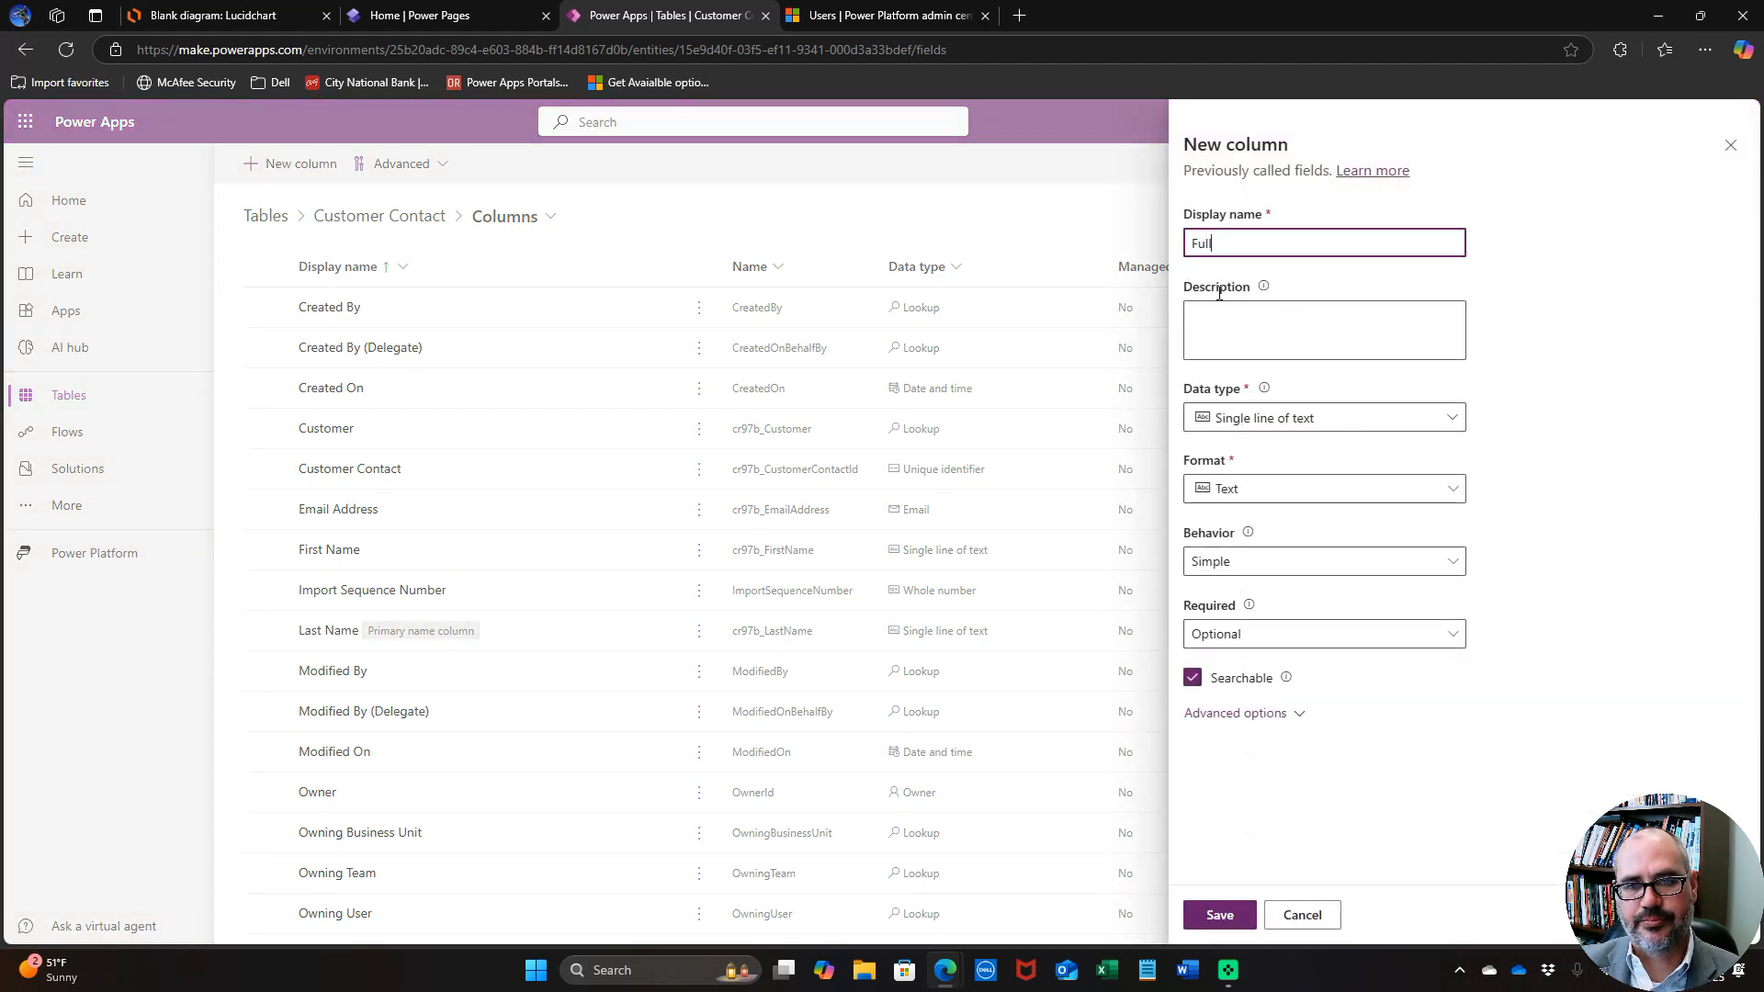
text( Name)
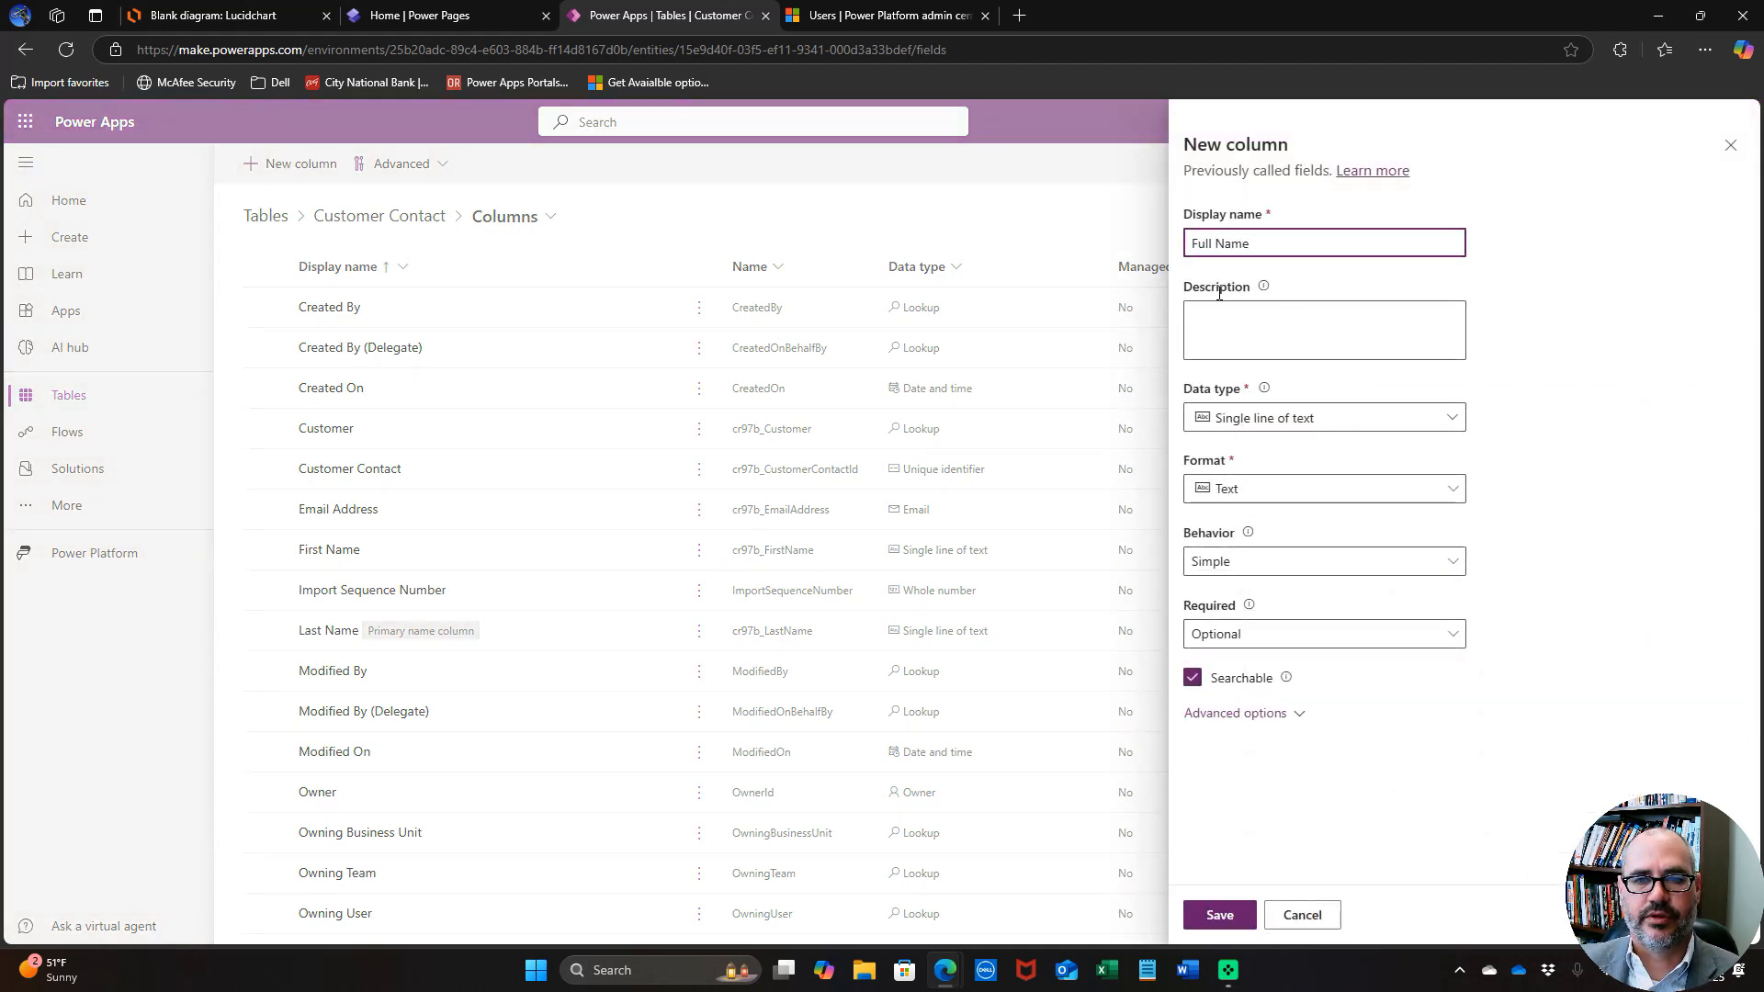
click(1452, 420)
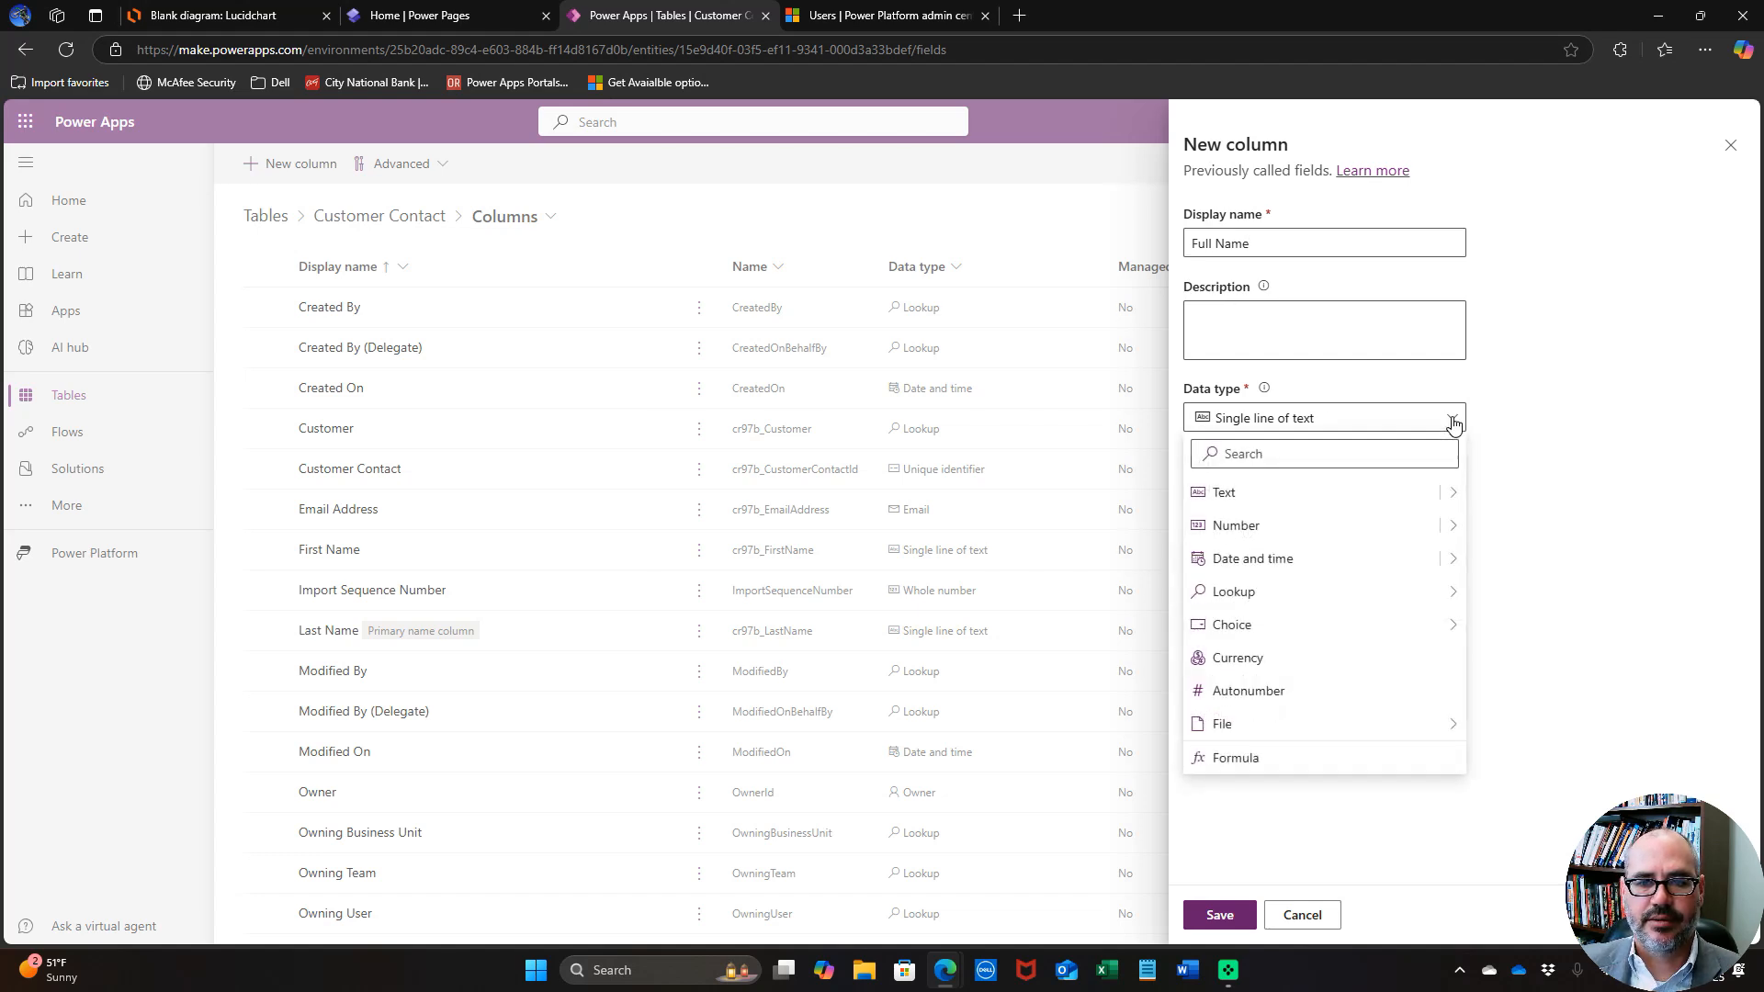
click(1303, 760)
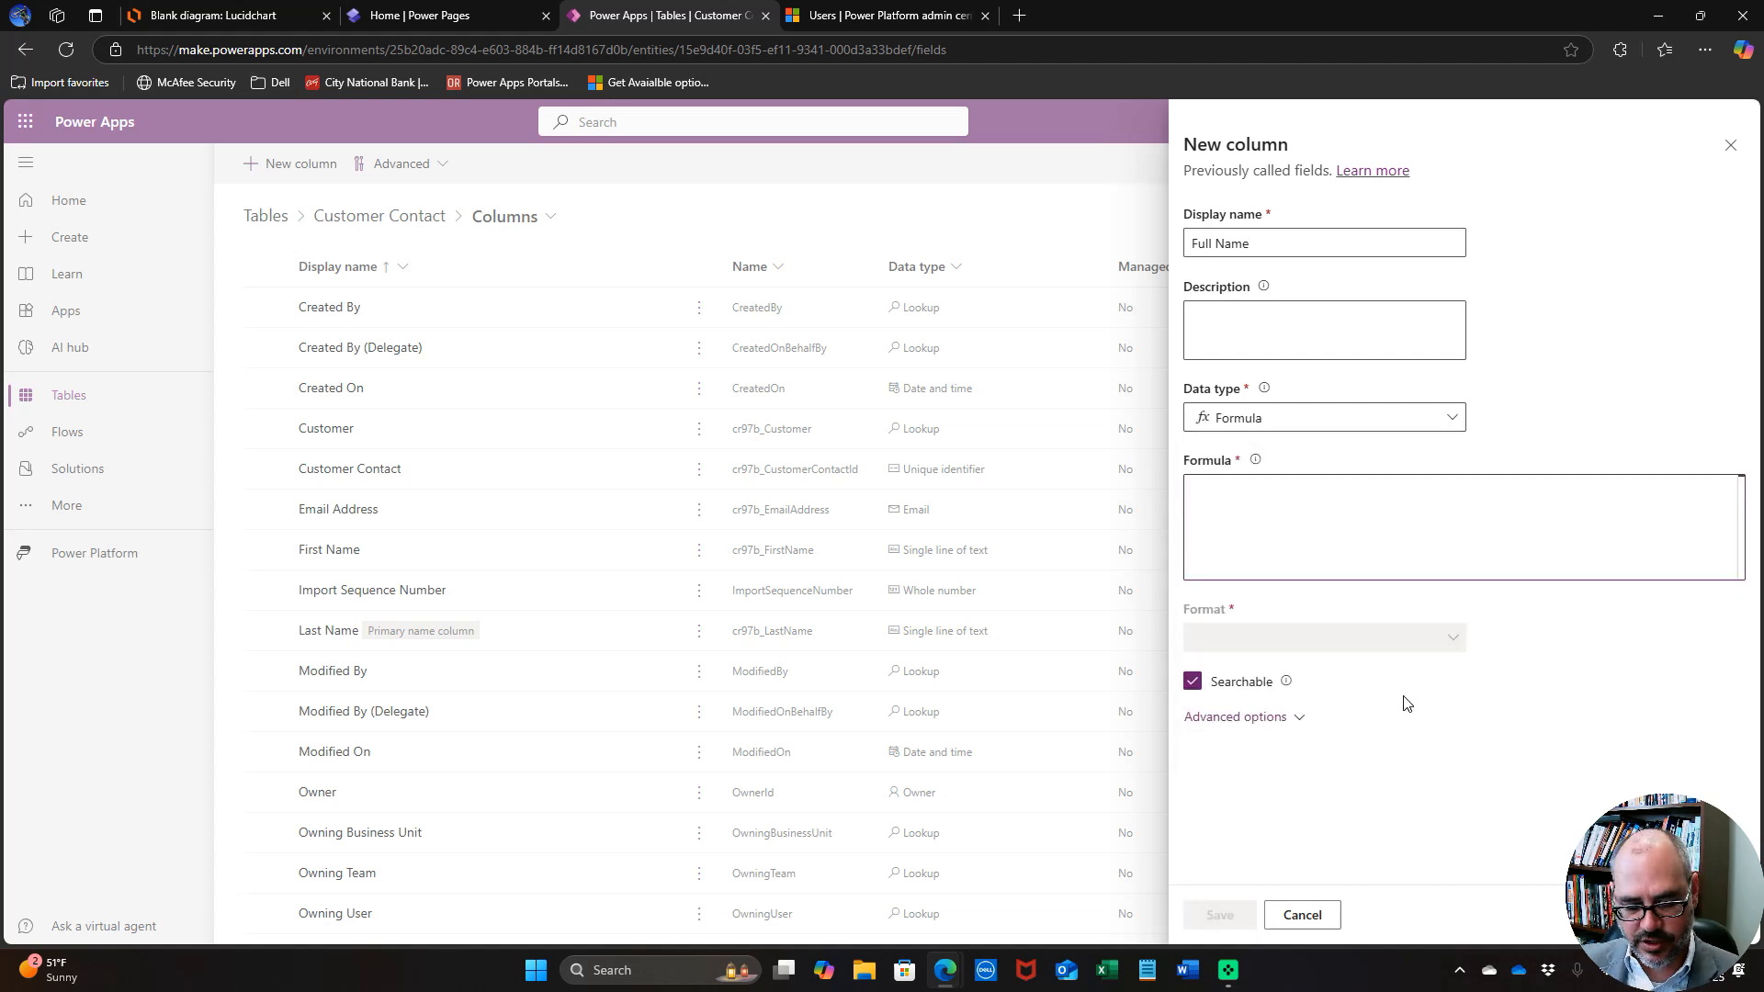
text(Trim('First Name' & " " & 'Last Name'))
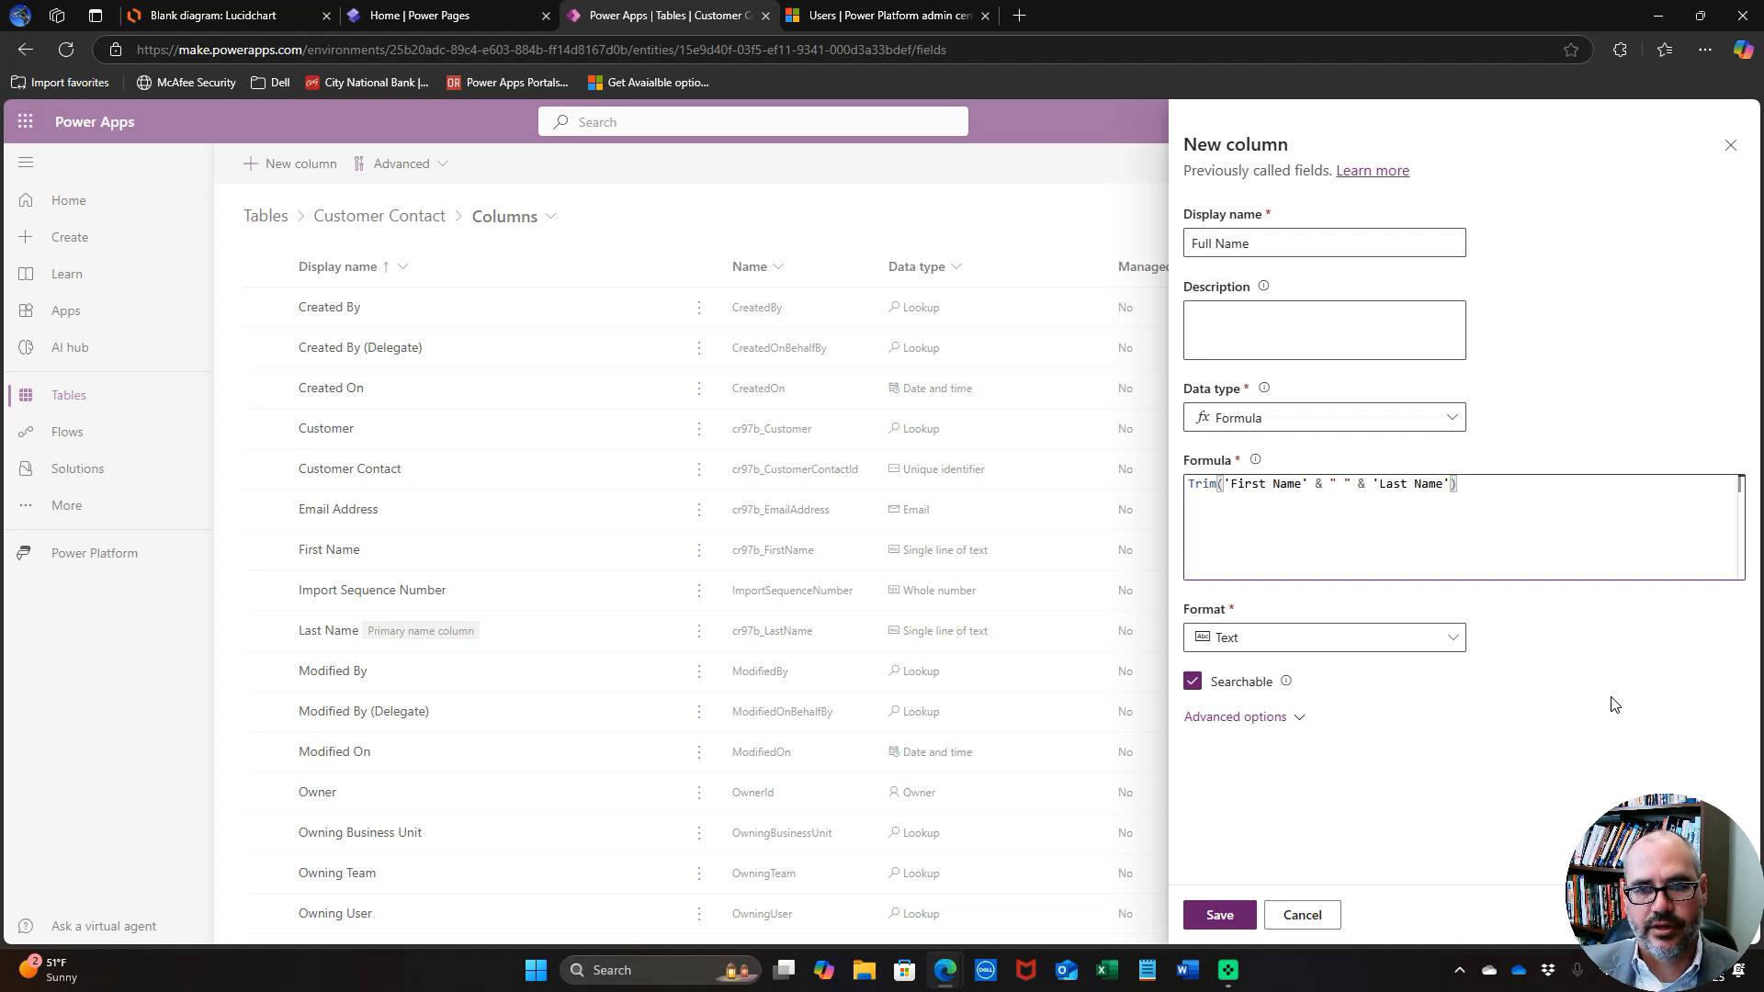
Review the Trim function, name fields and space separator in the Full Name formula, and save the column.
double_click(1203, 484)
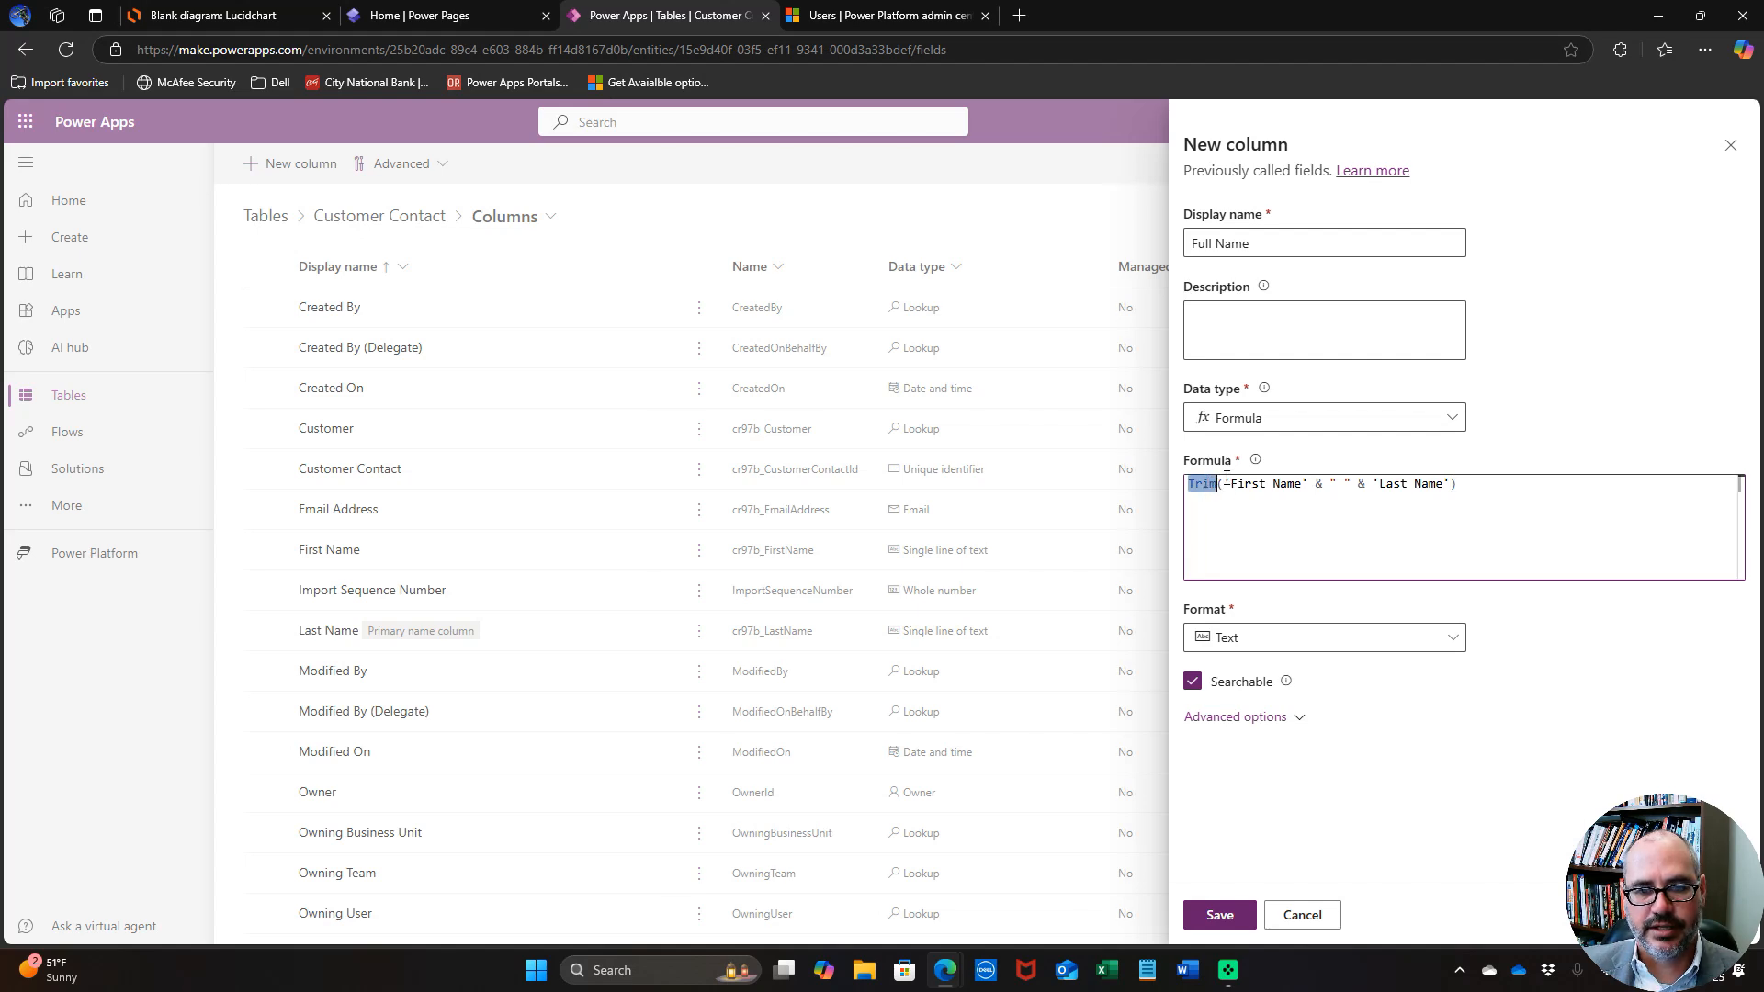
drag(1223, 484, 1309, 487)
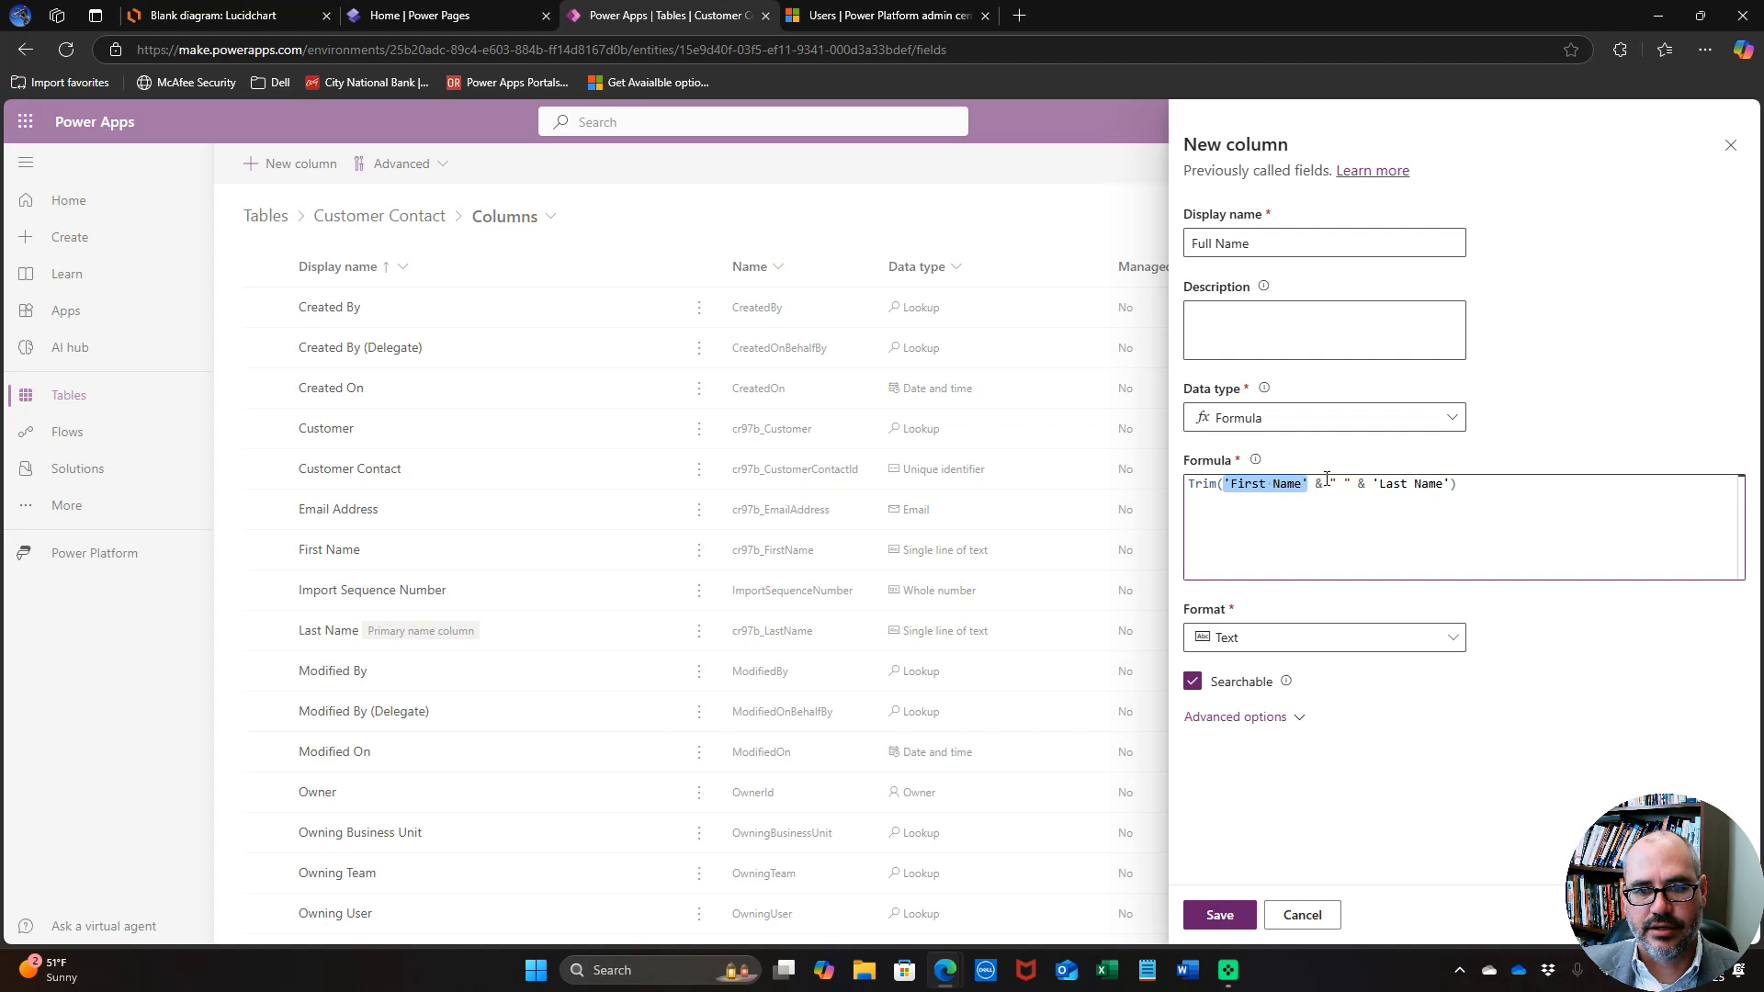
drag(1324, 484, 1454, 488)
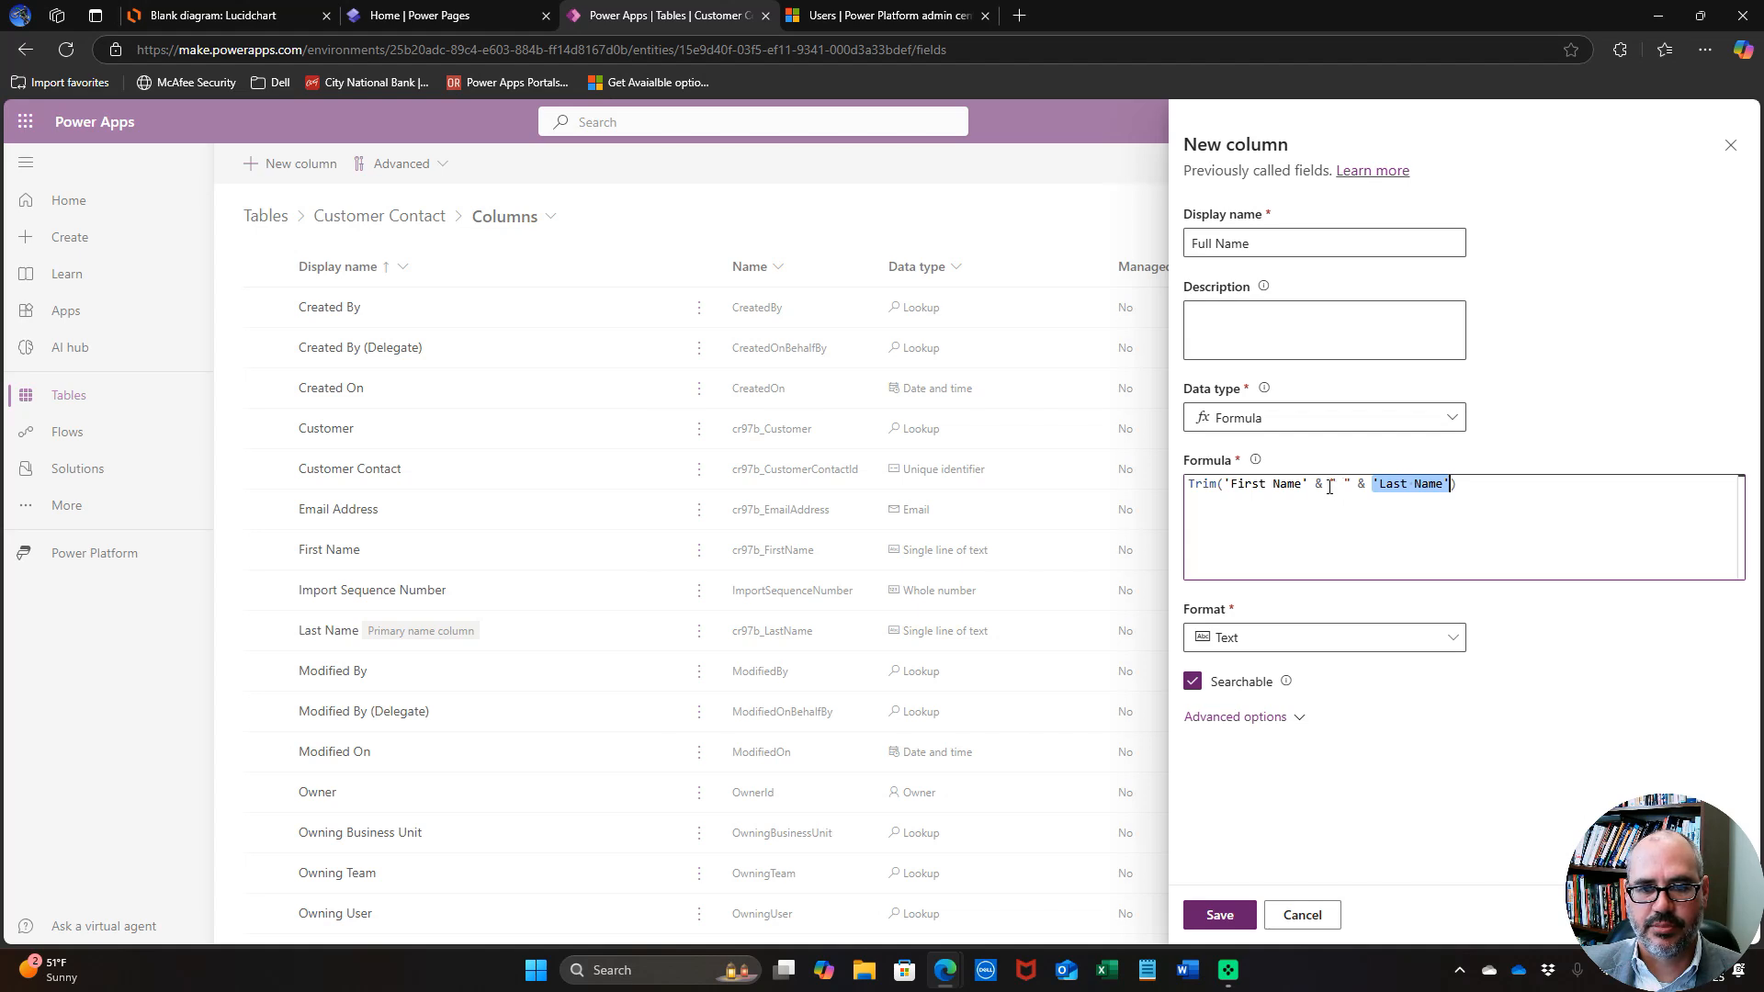
drag(1328, 484, 1349, 484)
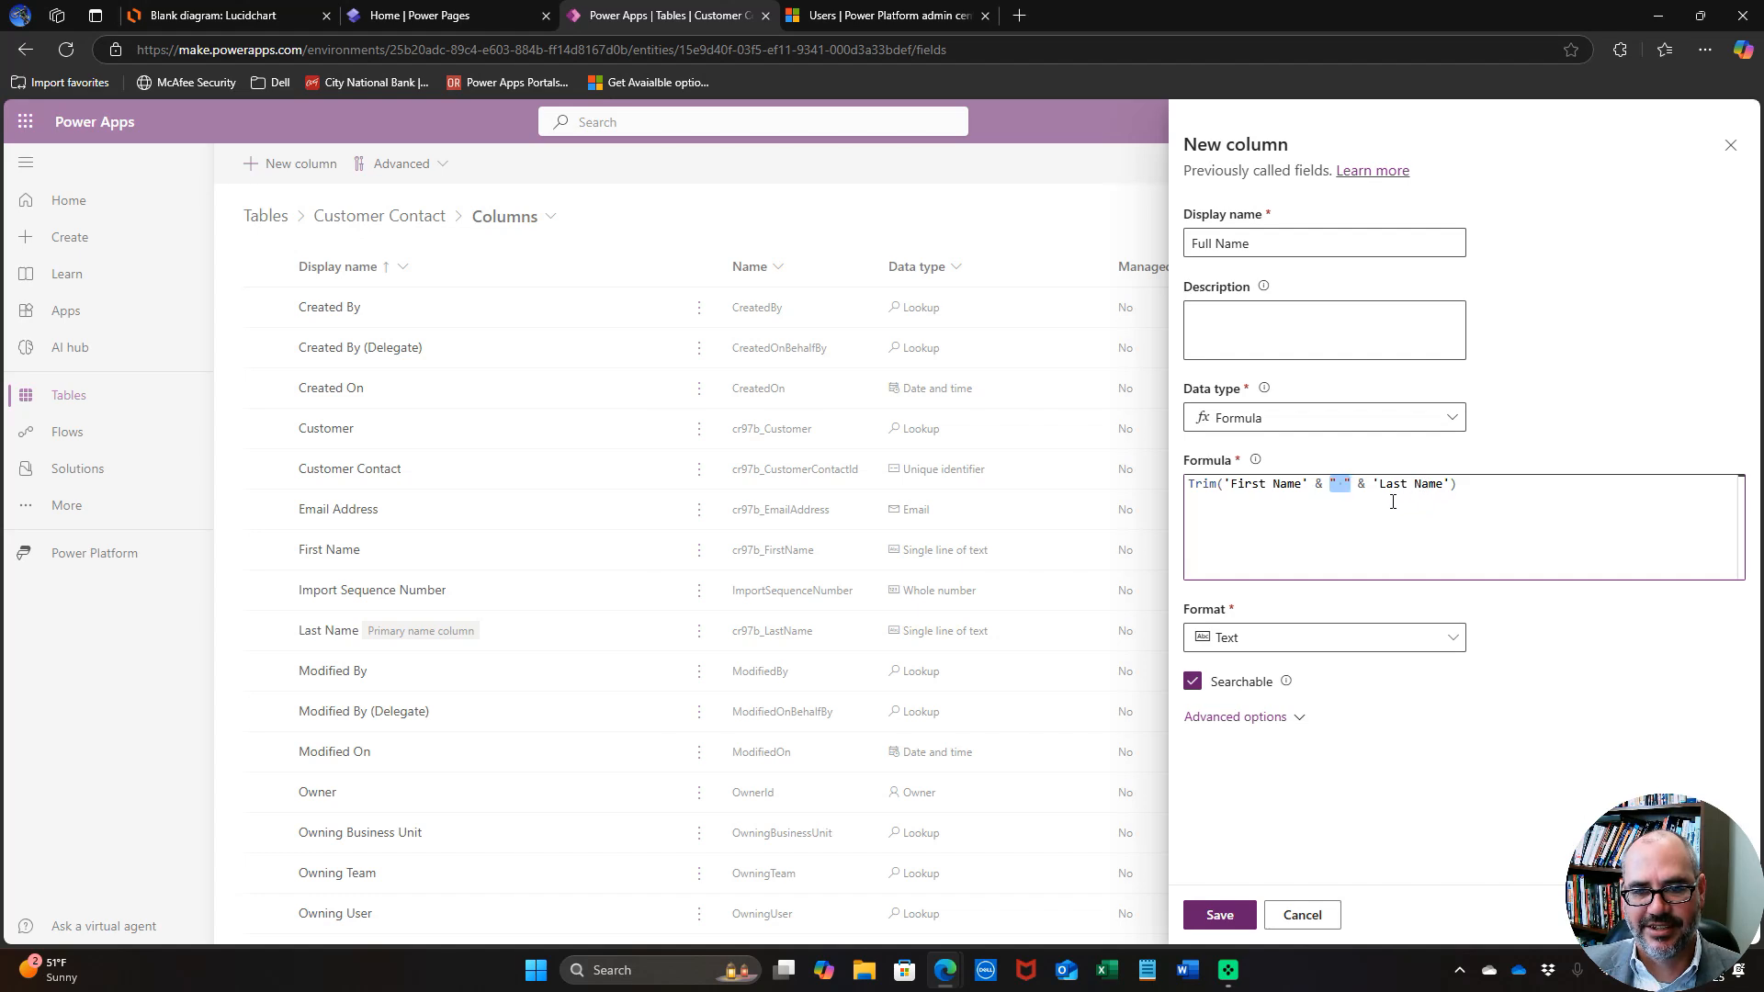
click(1463, 485)
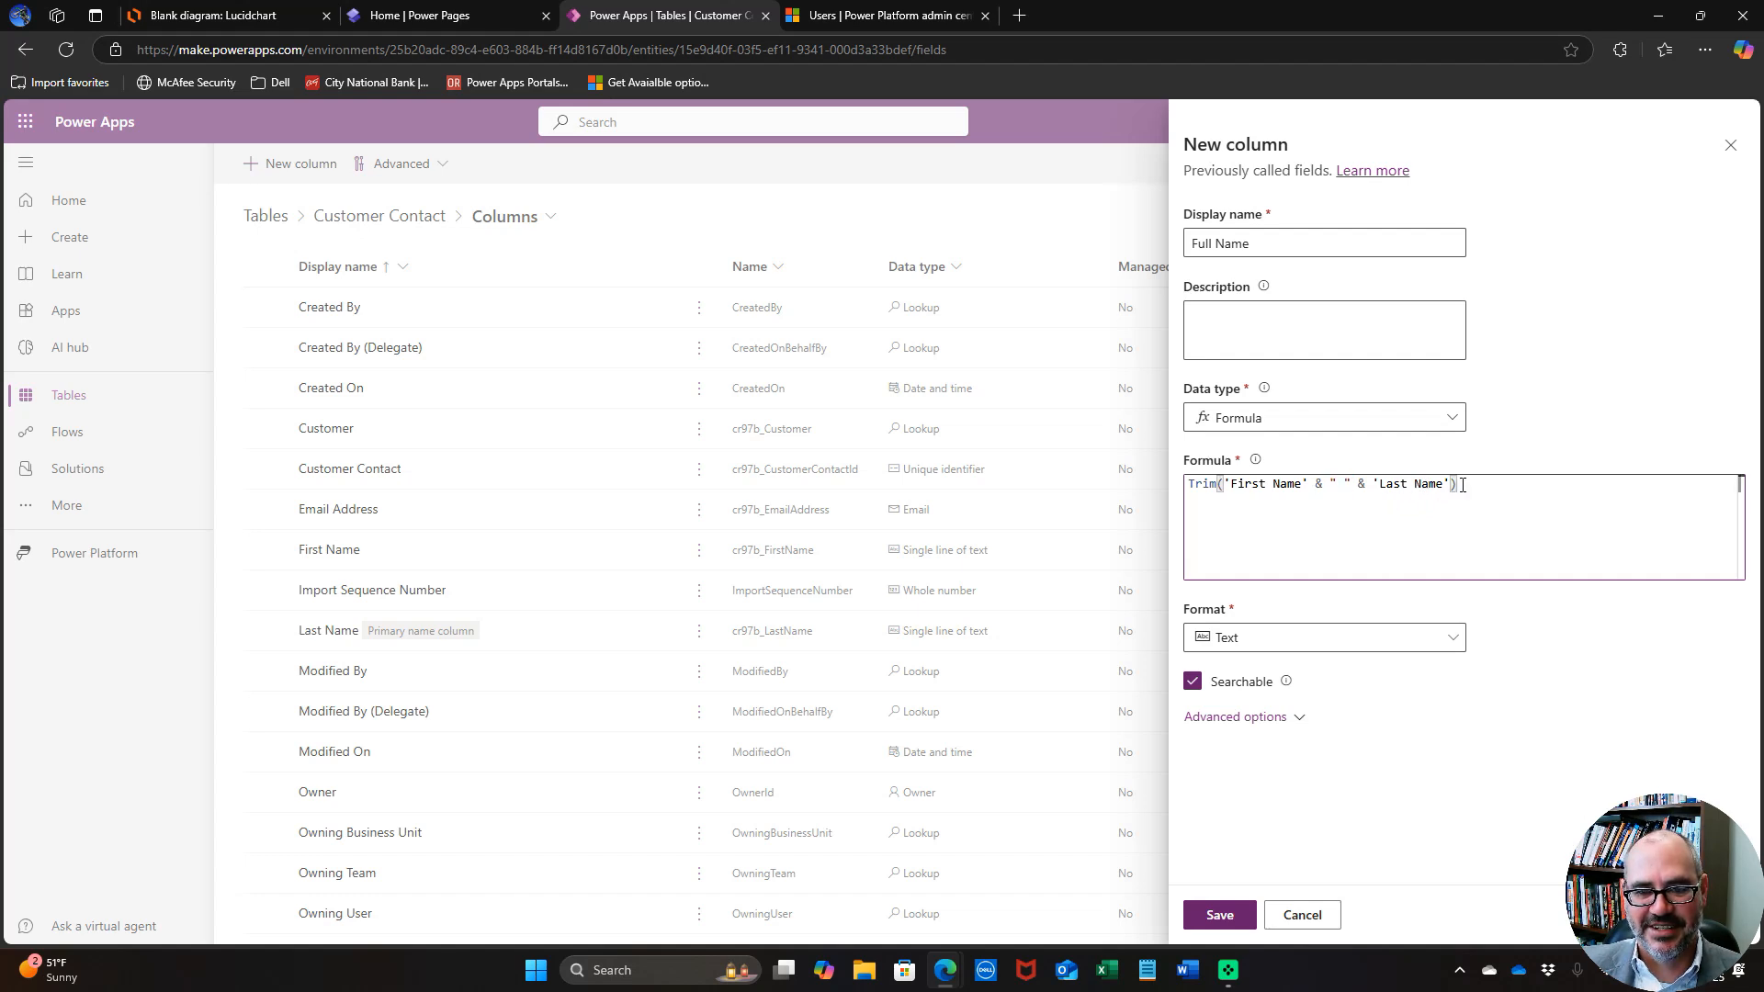
double_click(1203, 485)
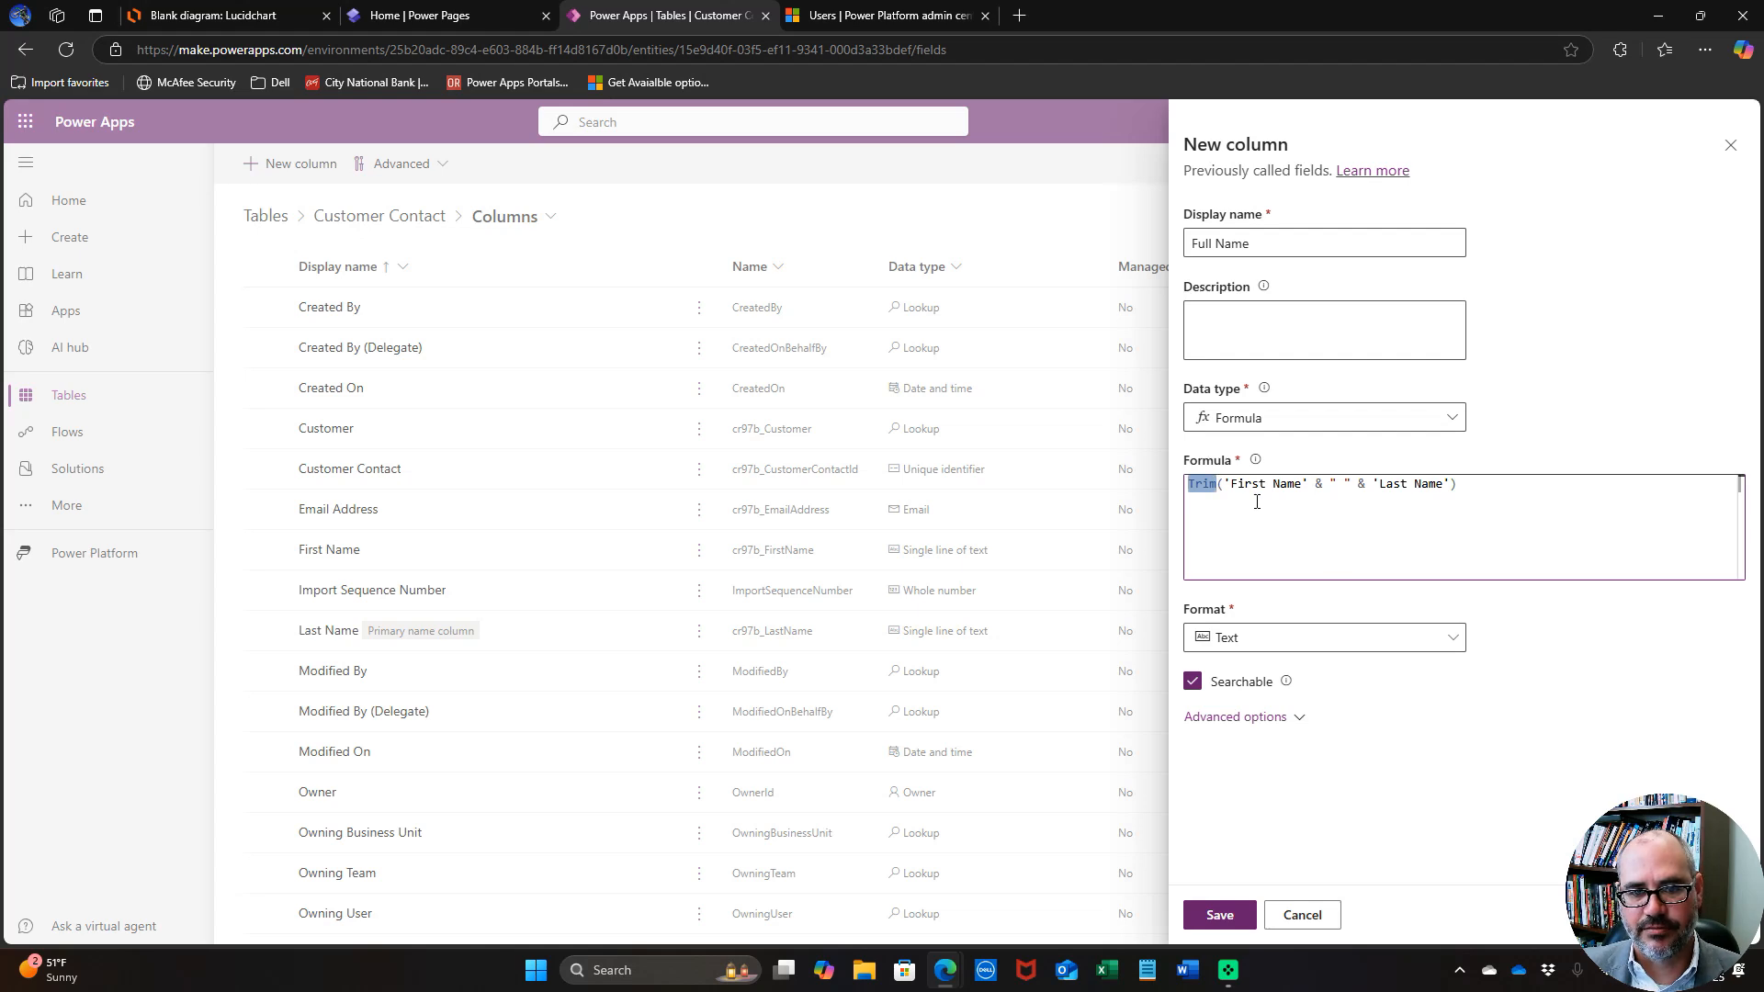
drag(1231, 484, 1300, 480)
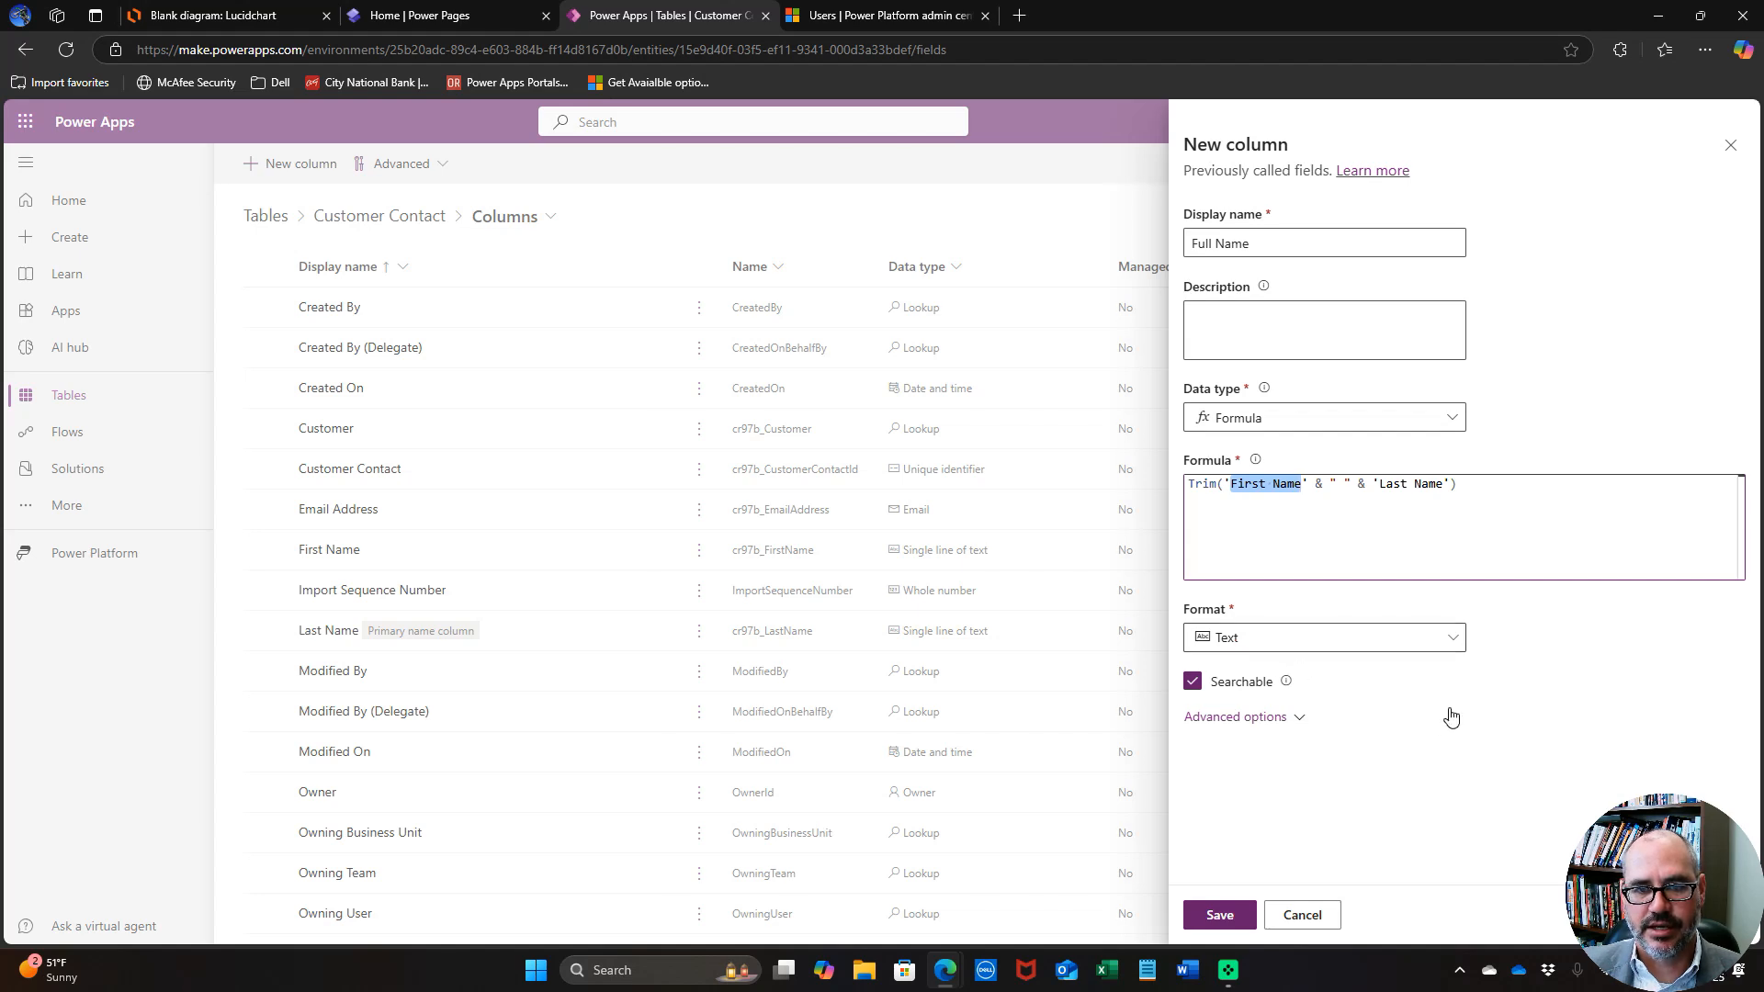
click(1221, 917)
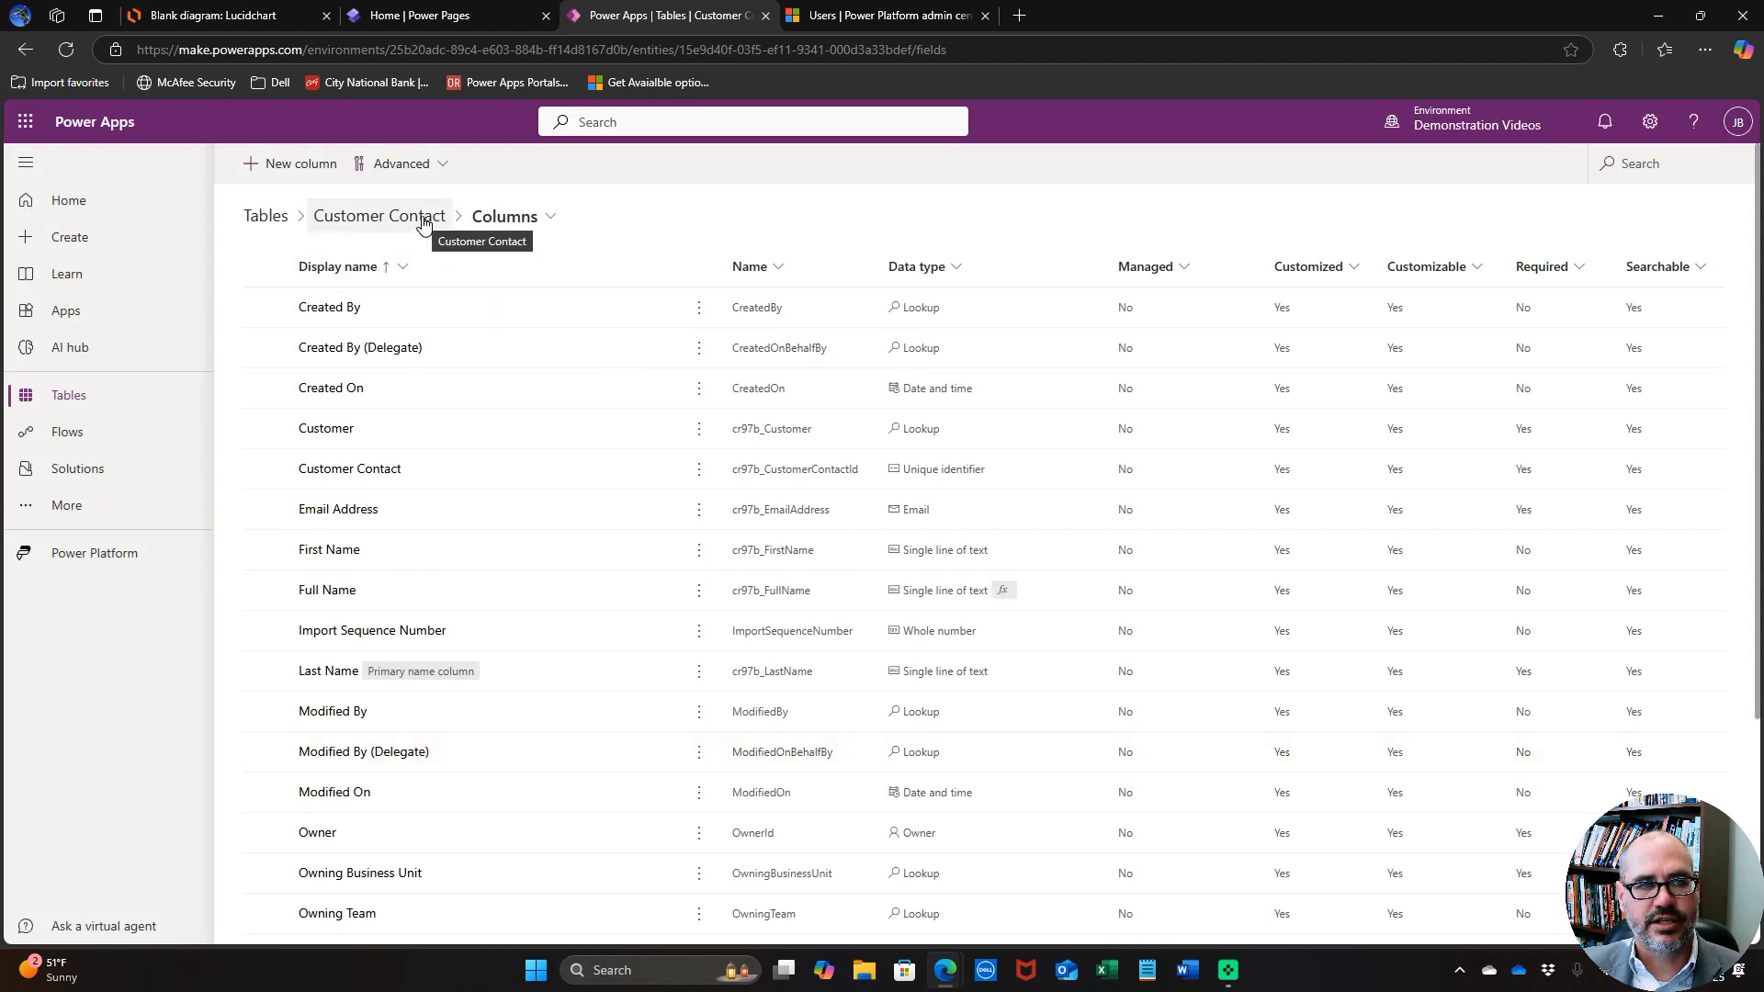
Open the Customer table from the custom tables list and add a record with the name Customer Name.
click(262, 219)
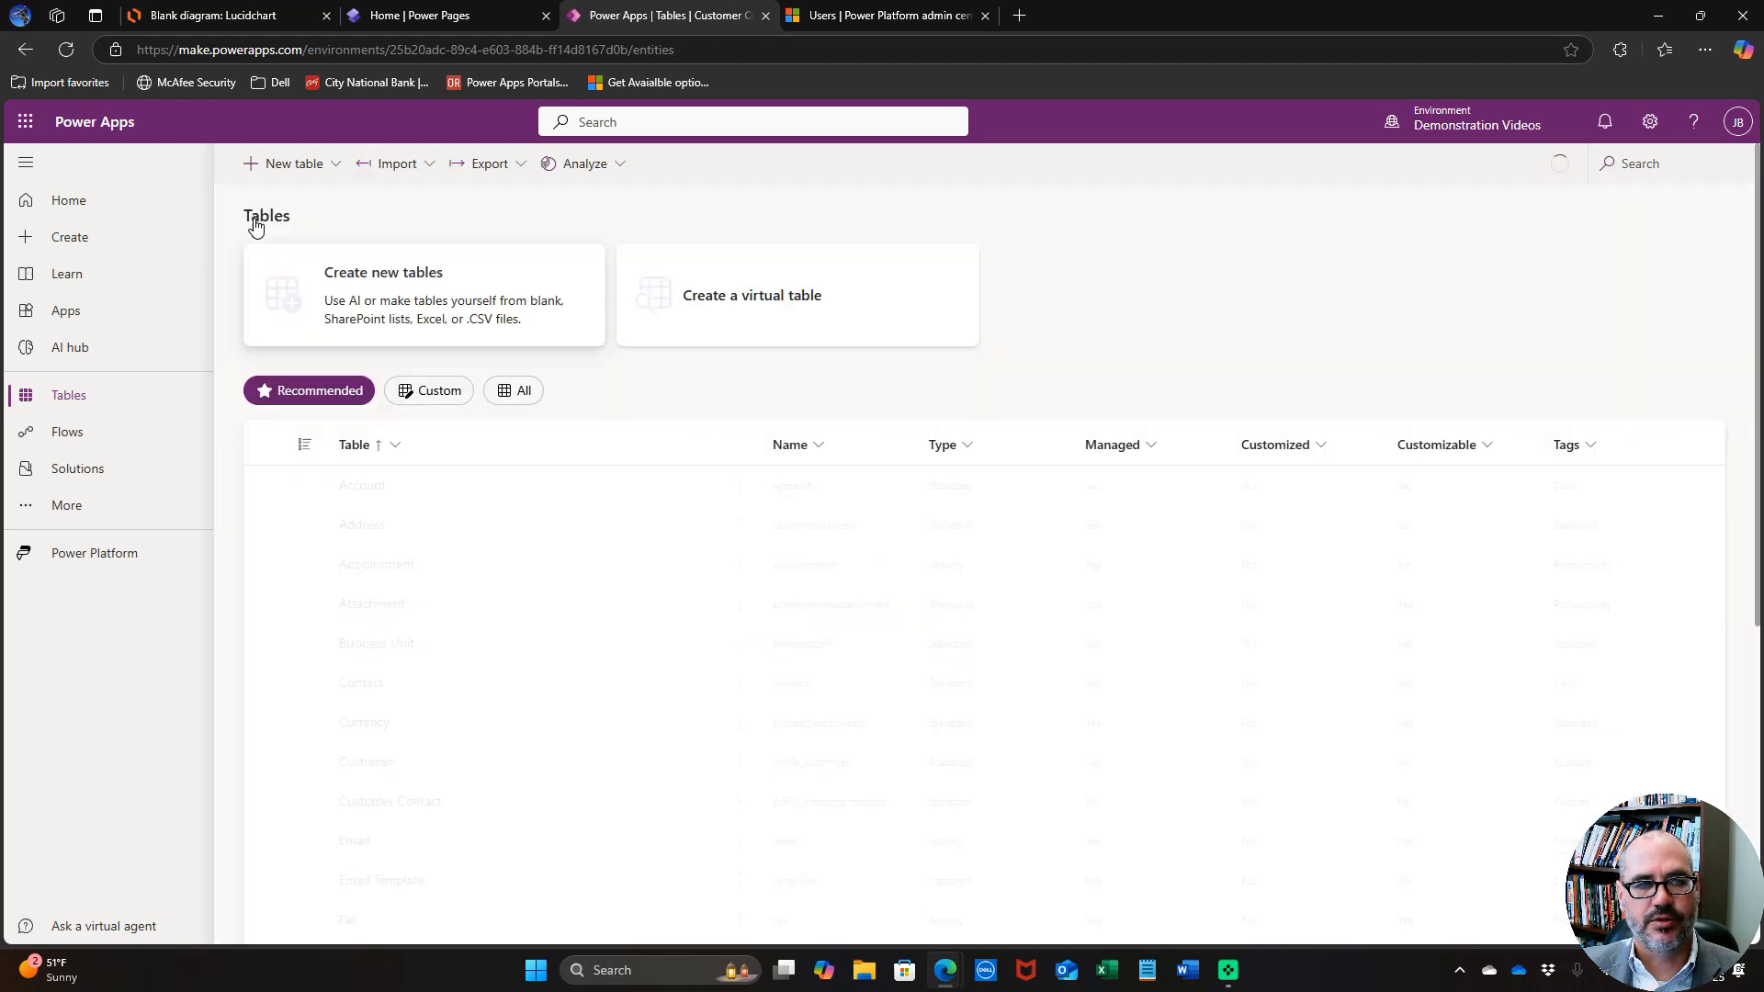
click(427, 386)
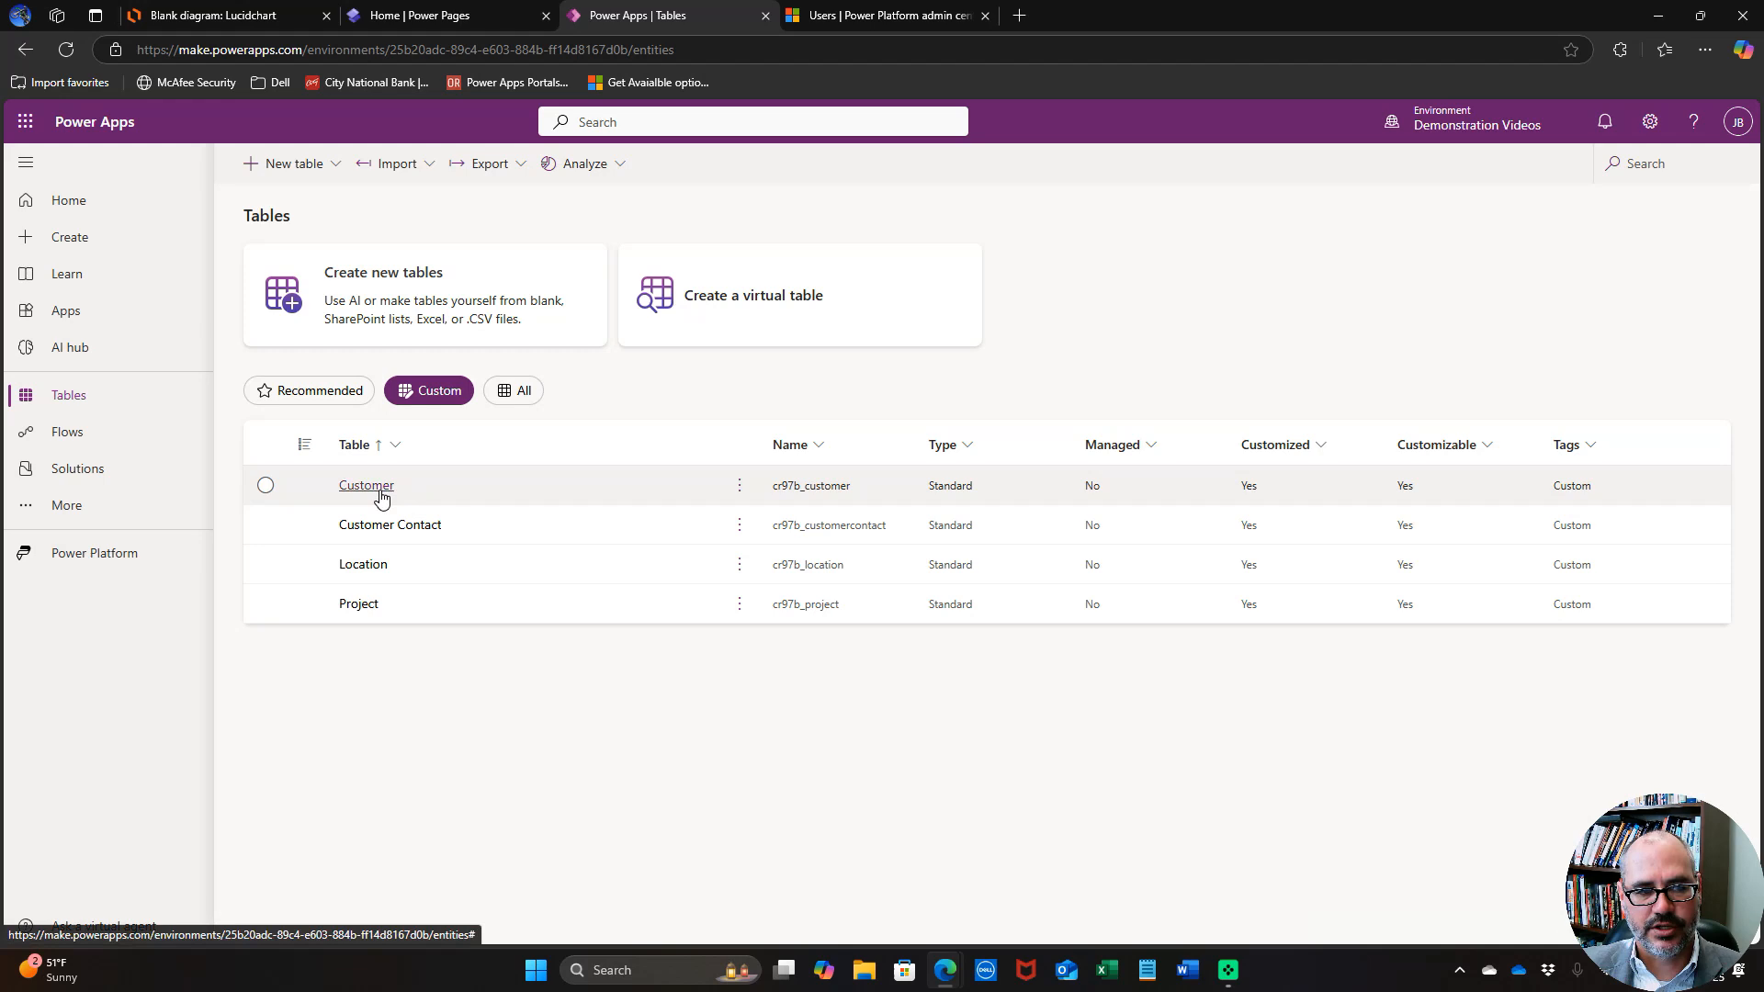
click(384, 490)
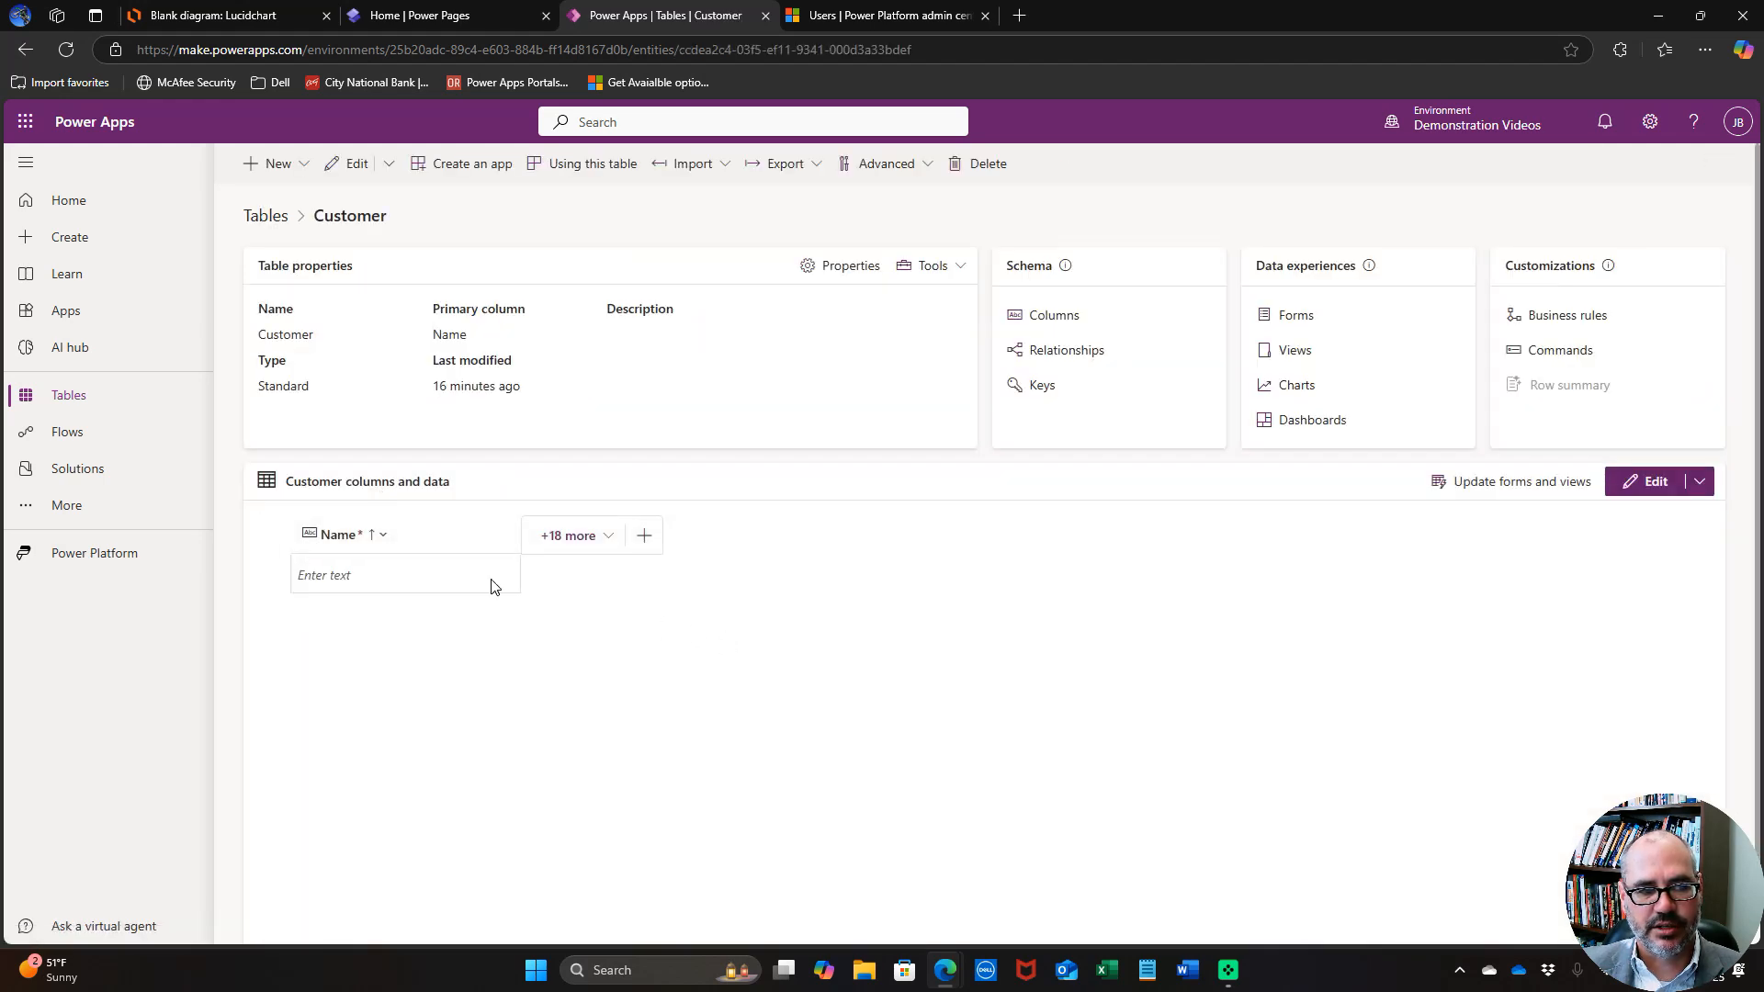
click(400, 577)
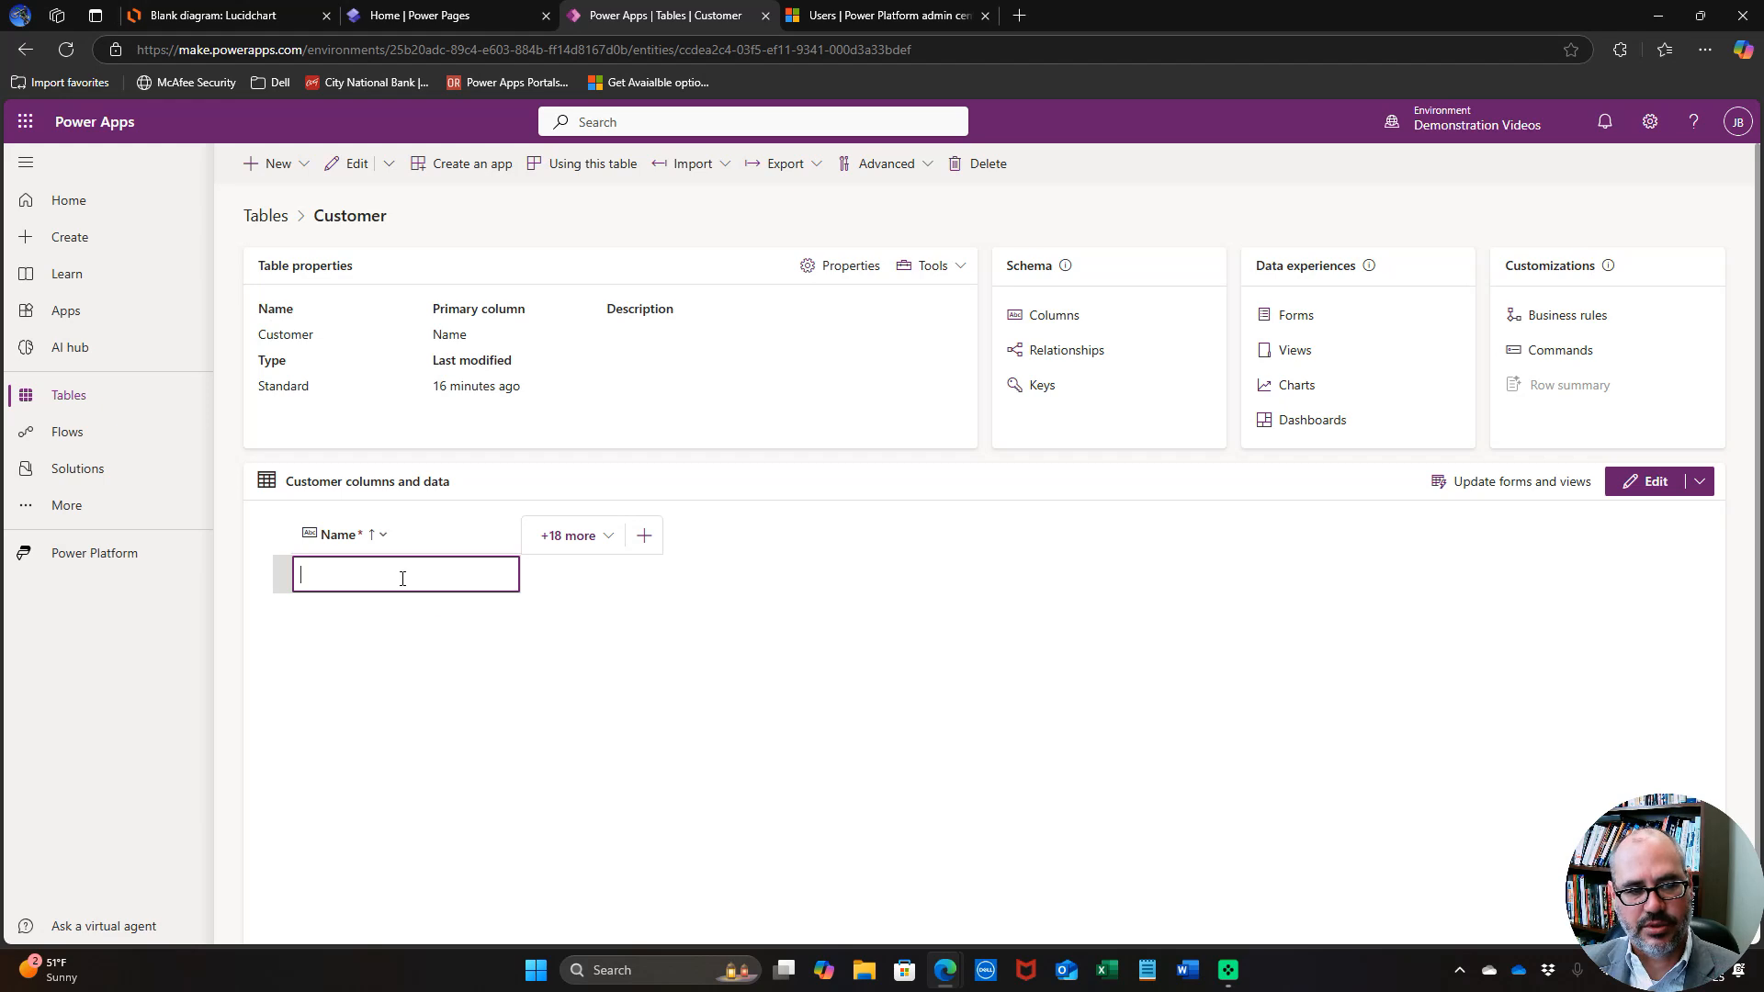
text(Customer Name)
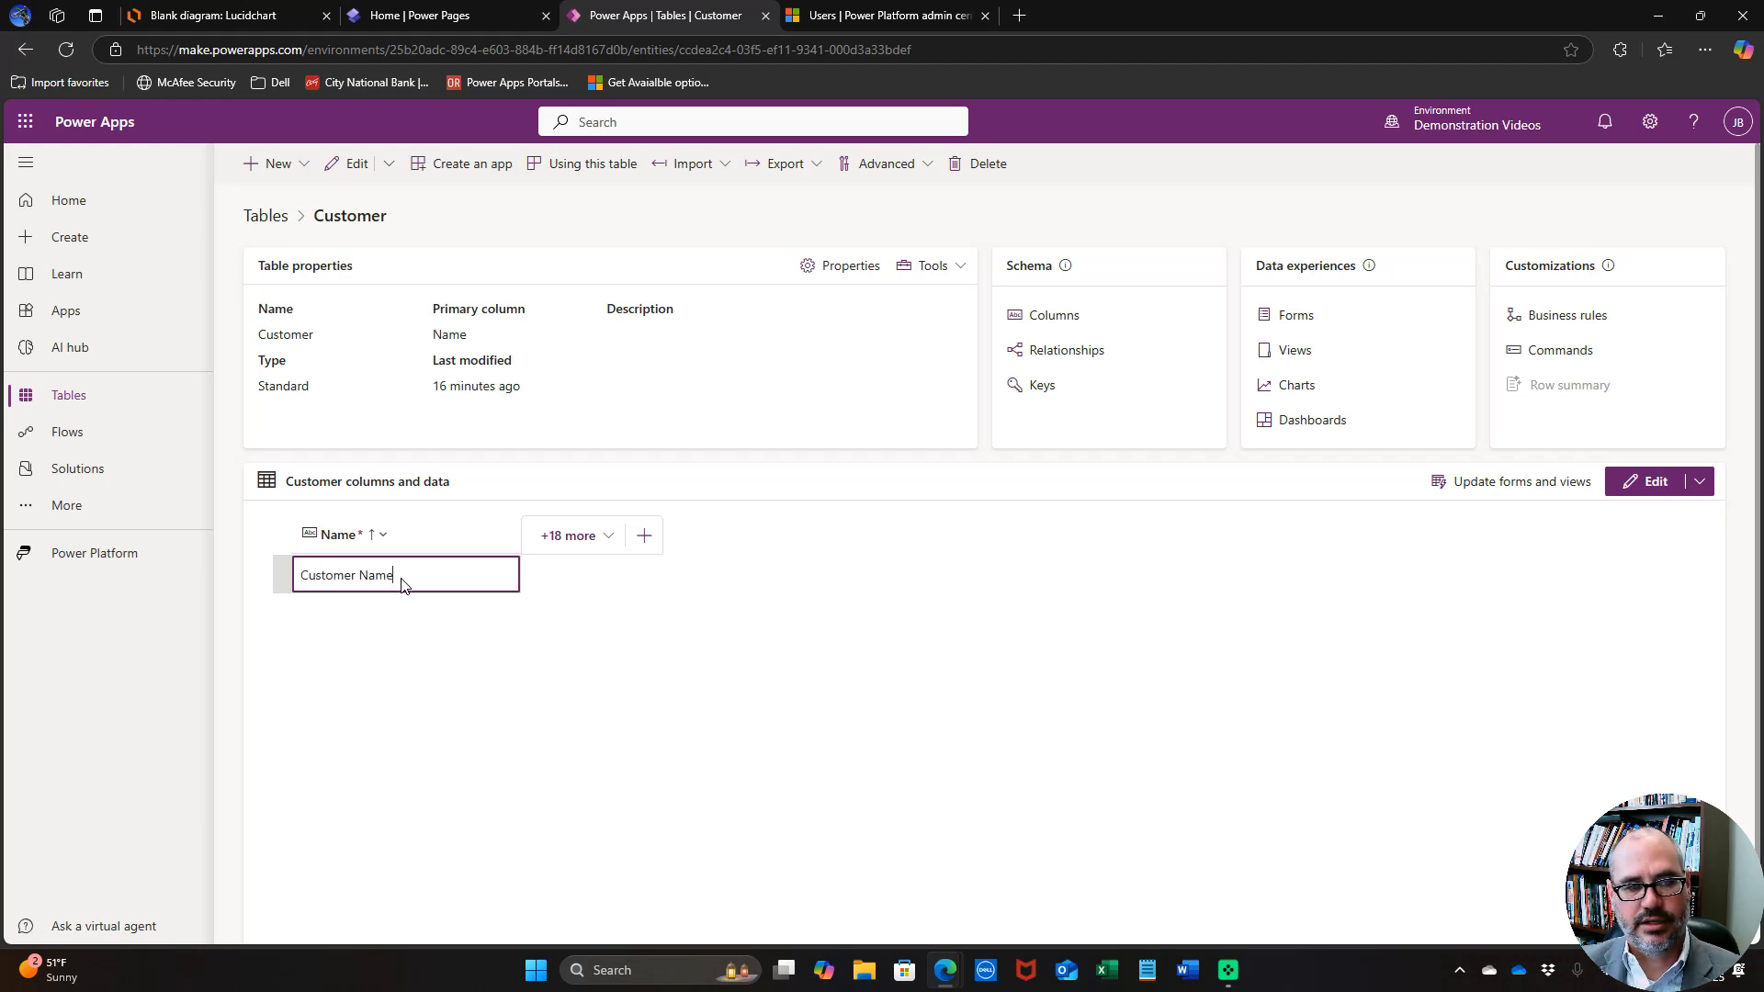
key(Return)
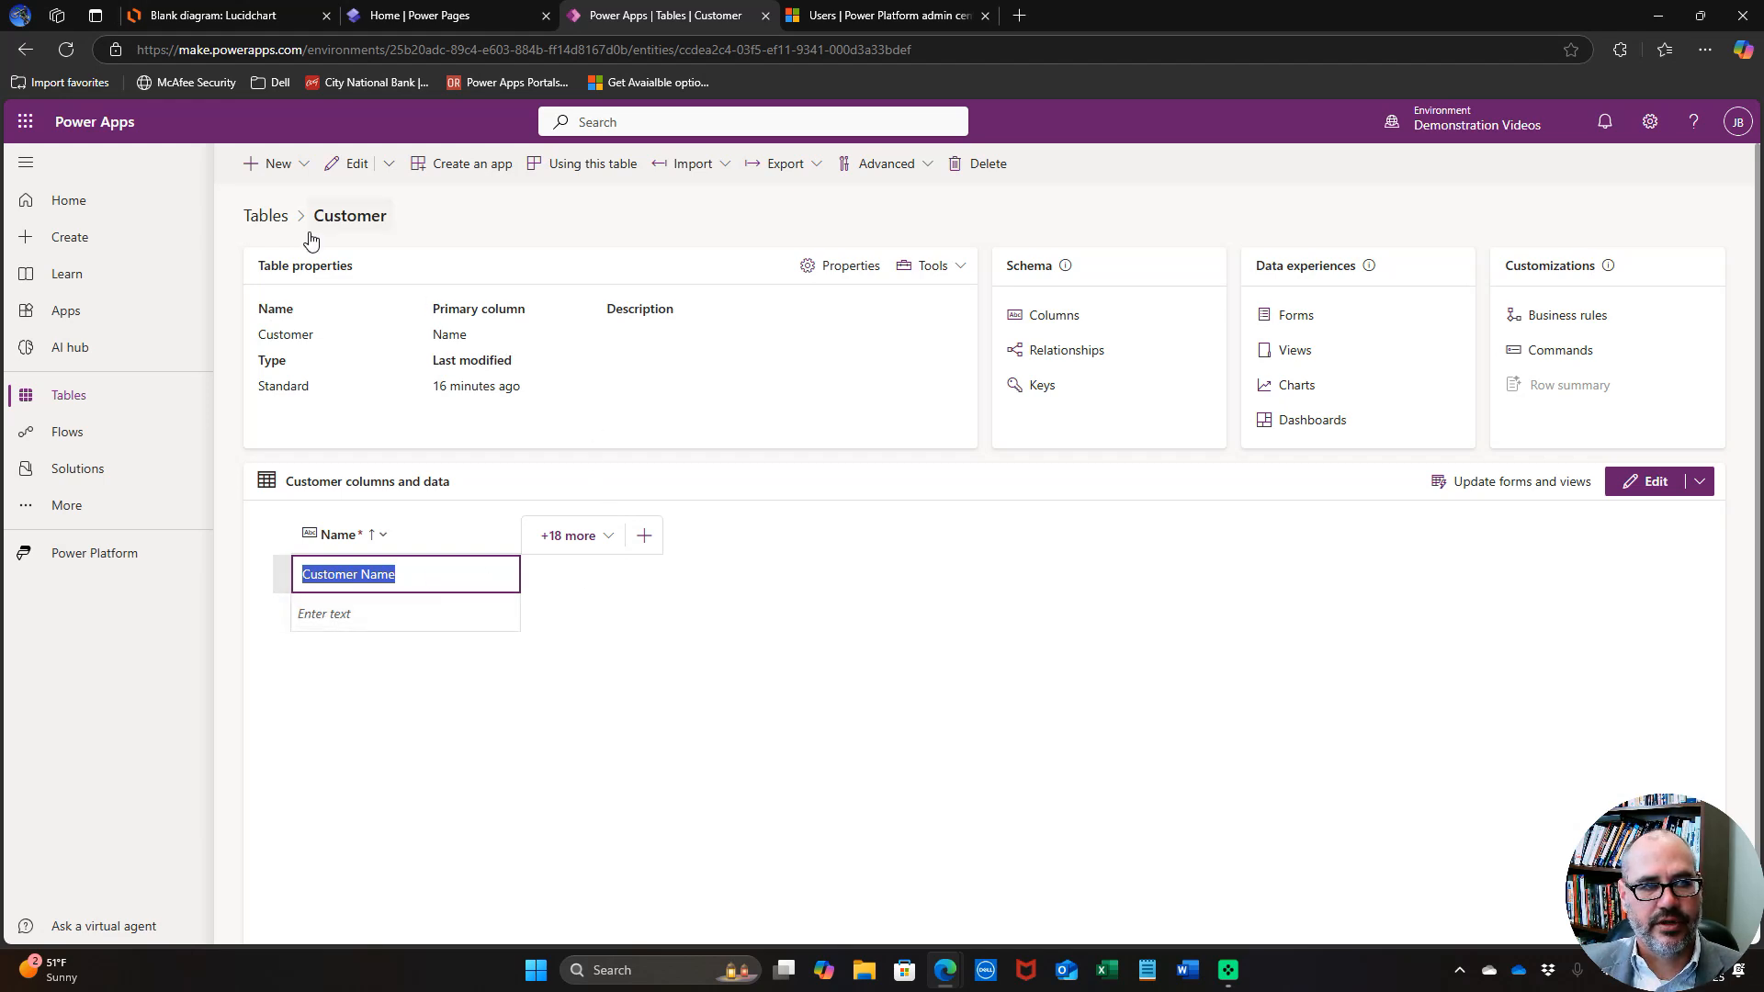
Return to the tables list, filter it to custom tables, and open the Customer Contact table.
click(266, 217)
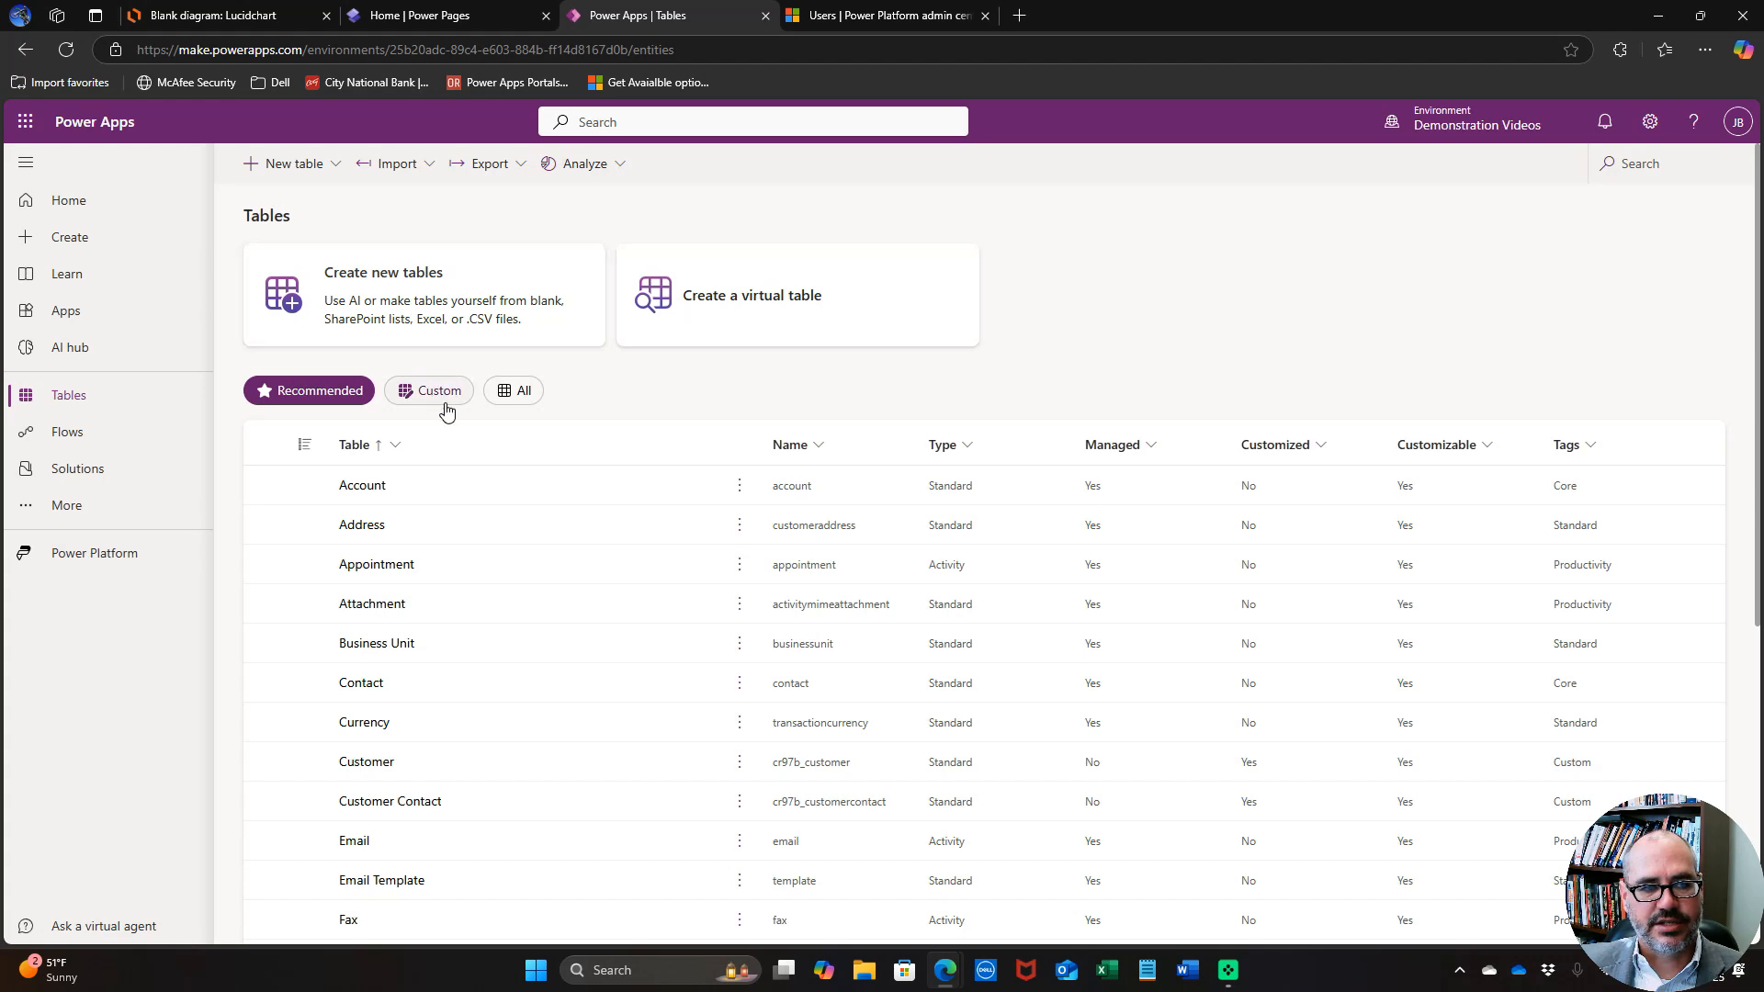
click(440, 398)
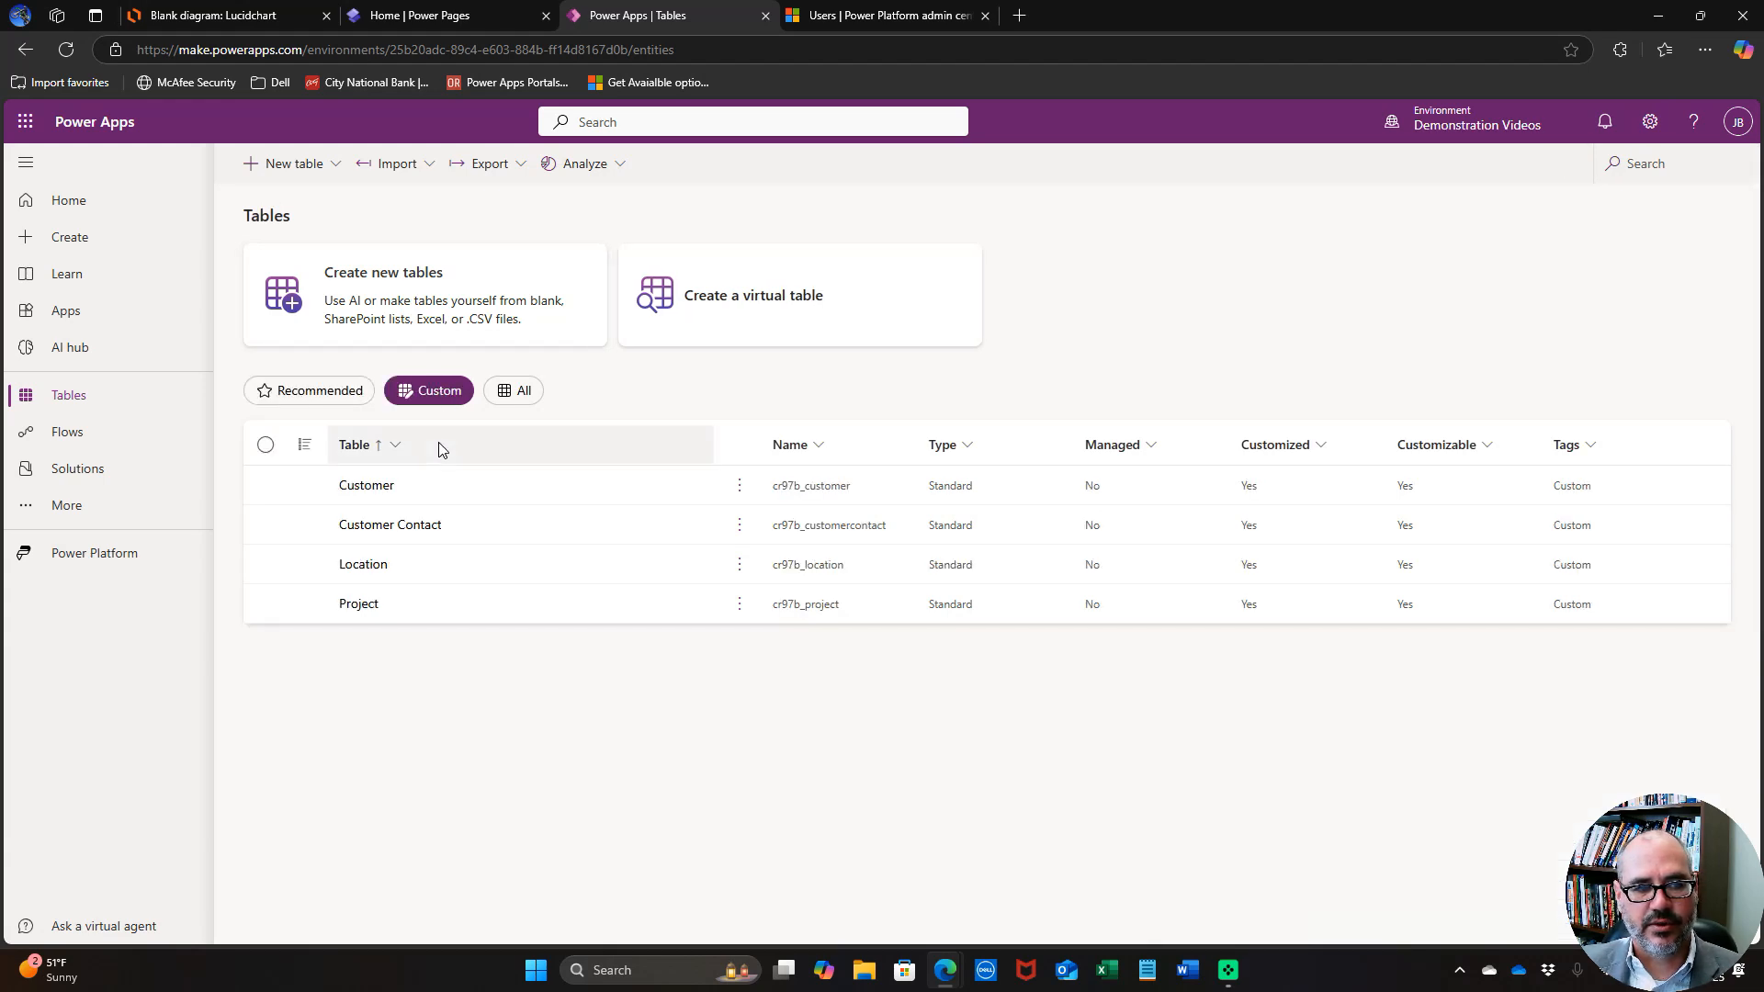
click(420, 526)
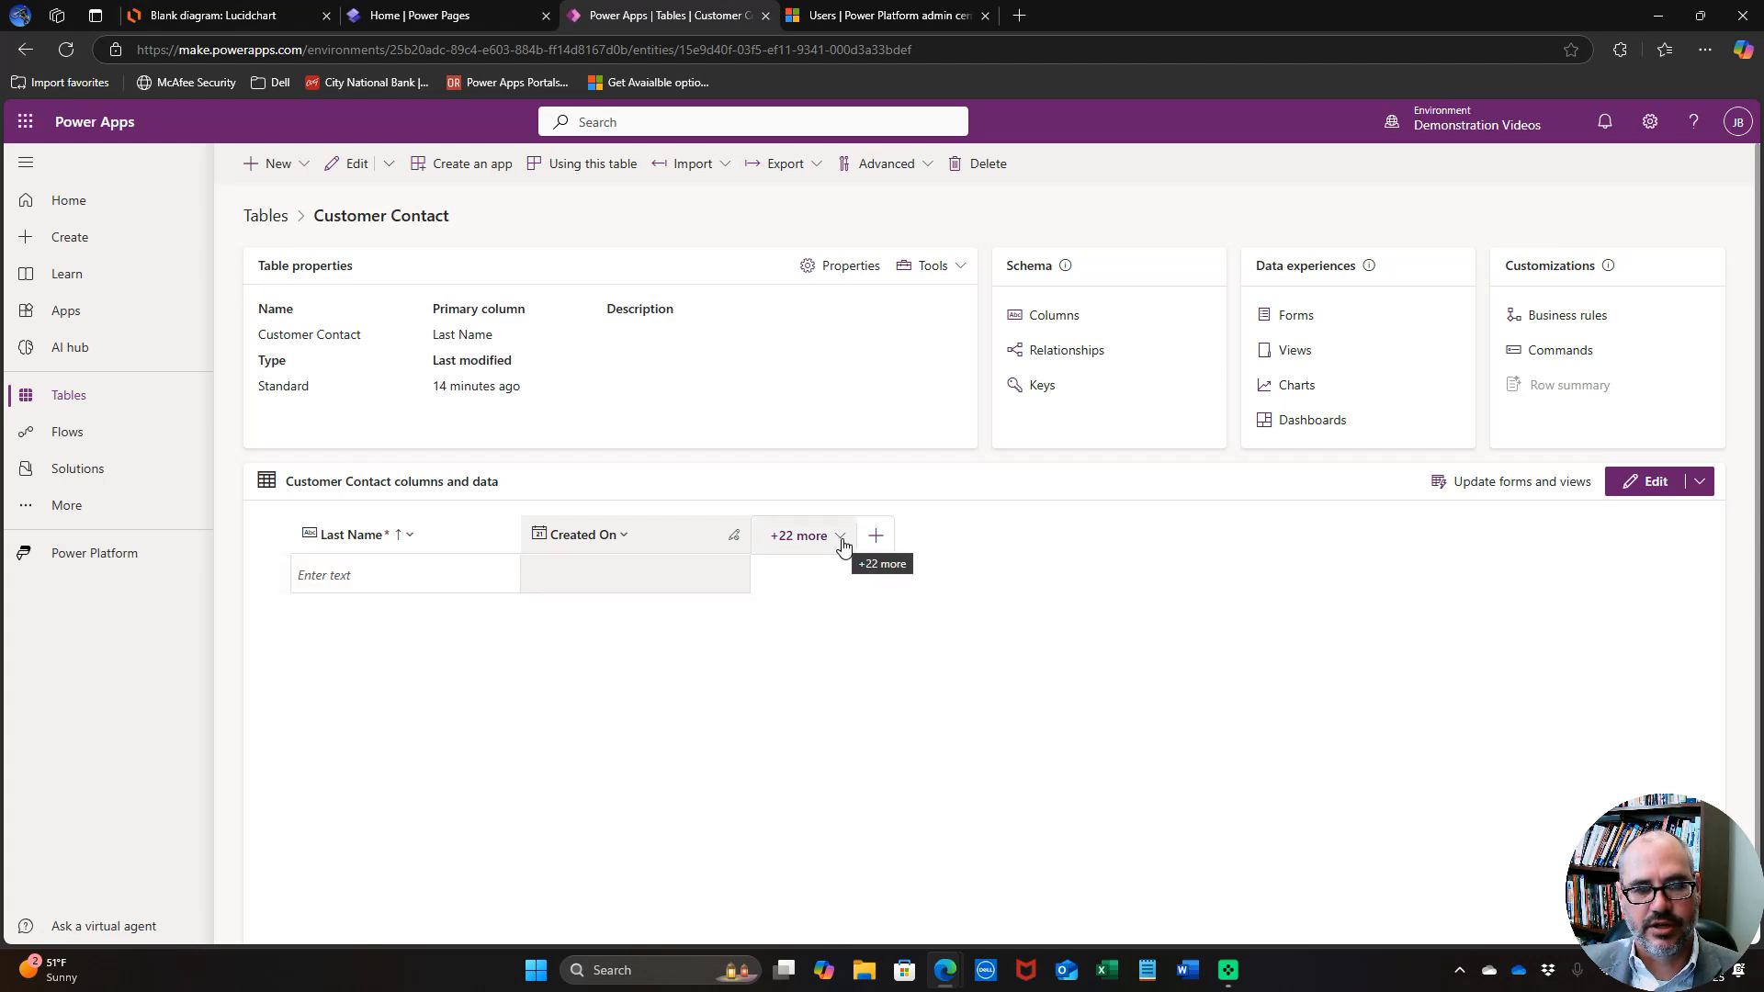
Hide Created On in the Customer Contact data grid and show the Customer, Email Address, First Name, Full Name and Phone Number columns.
click(840, 539)
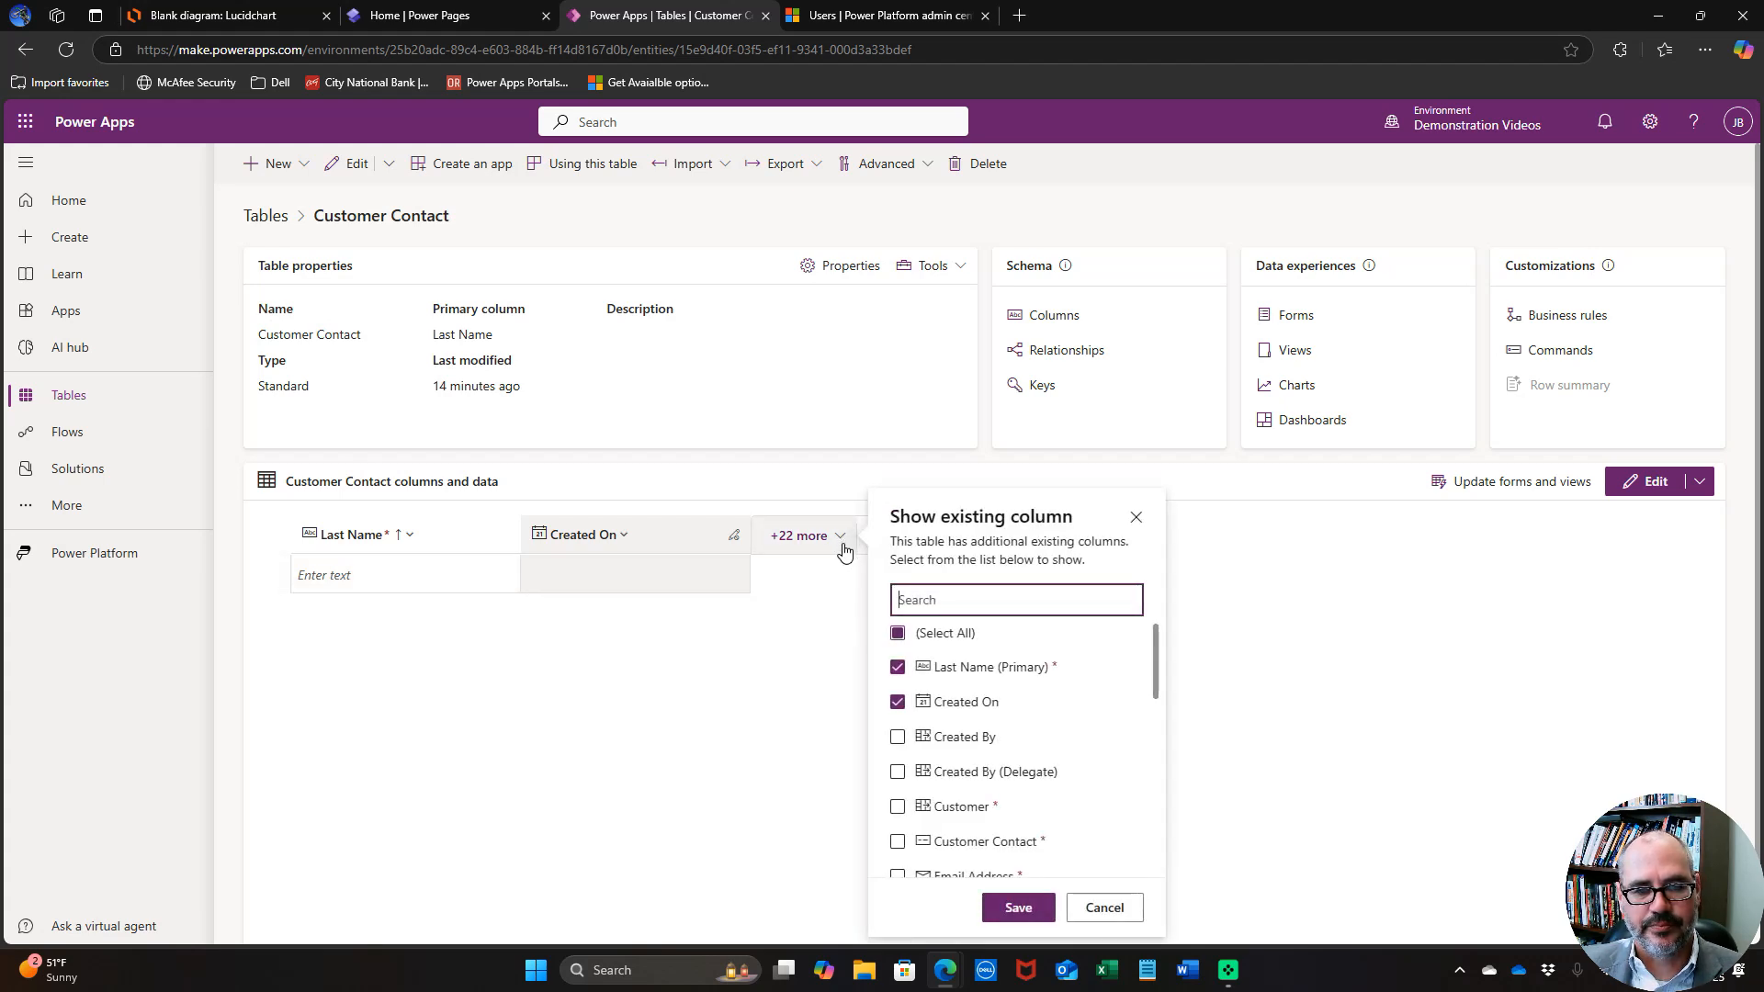
click(898, 704)
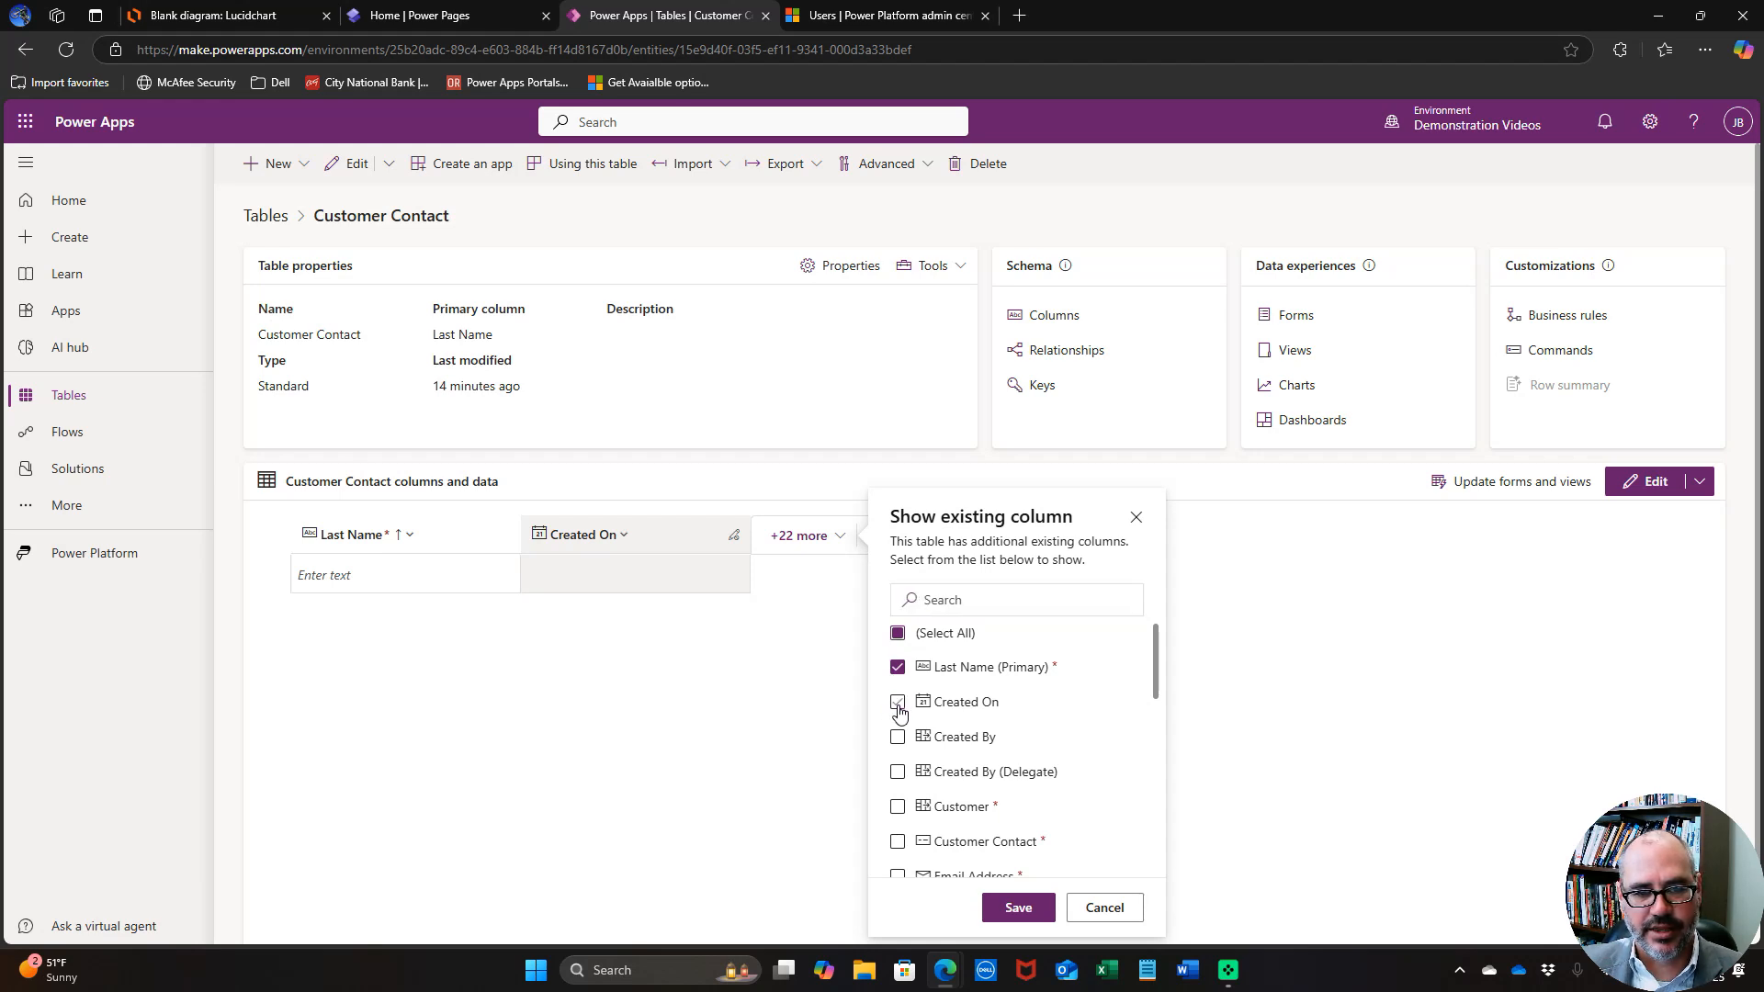
click(897, 809)
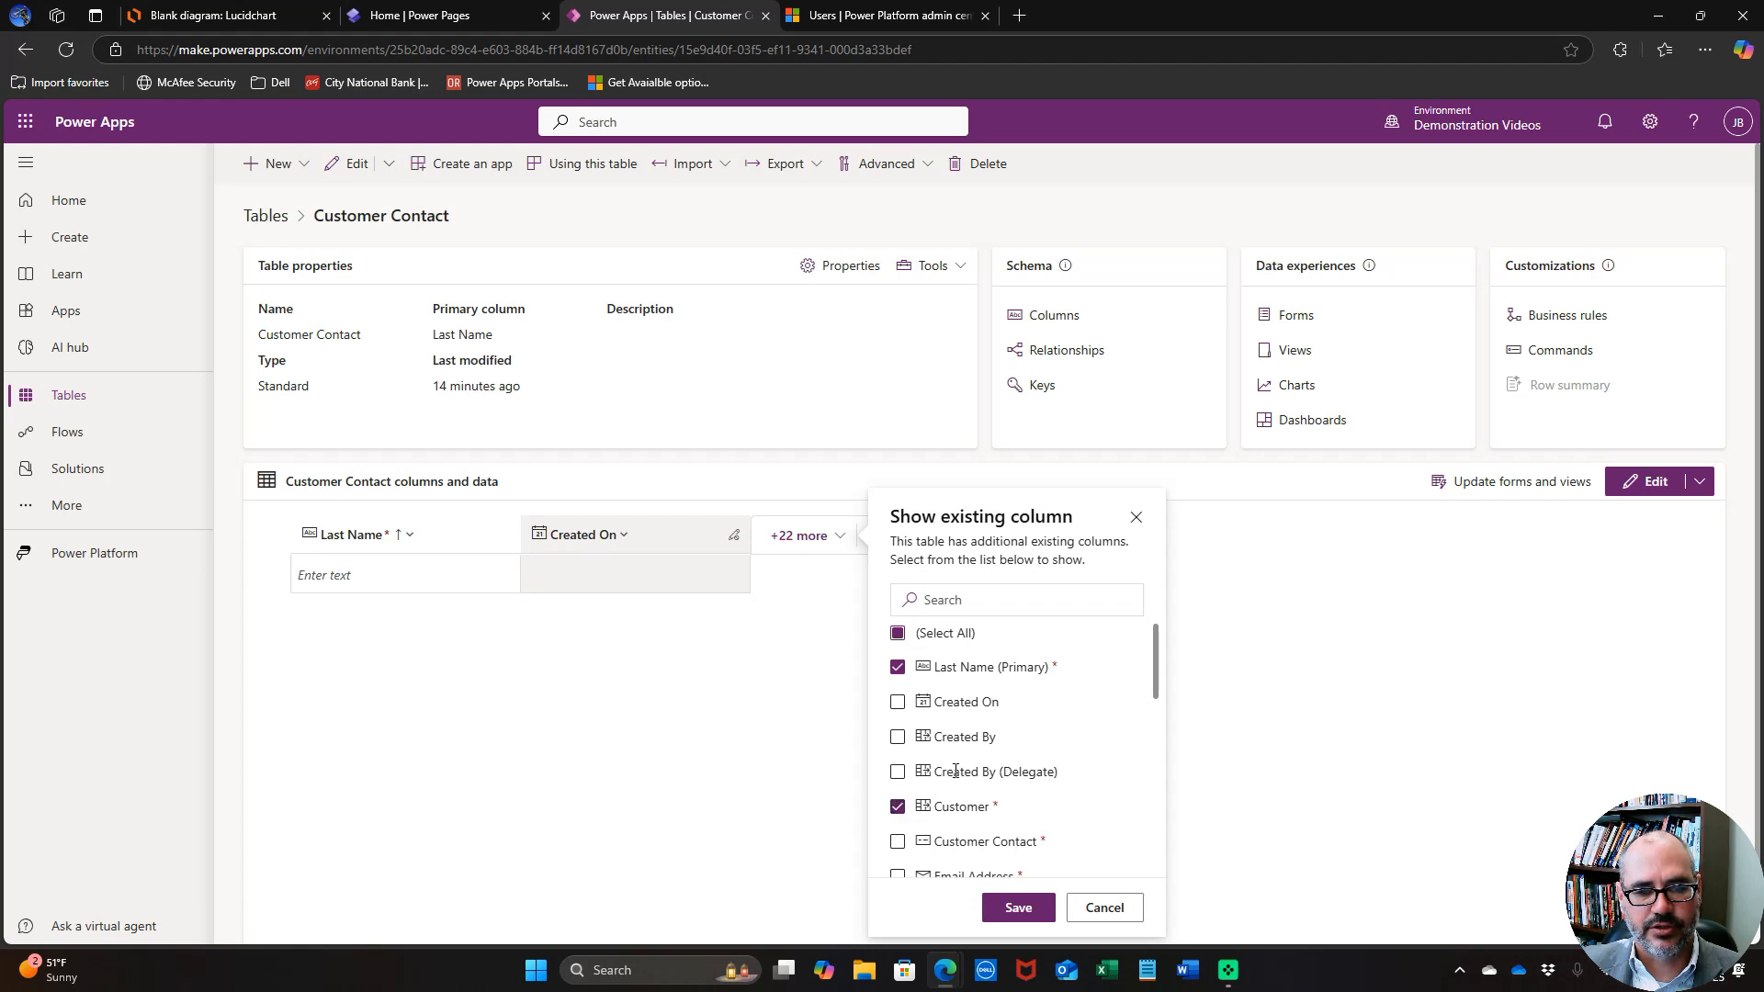
scroll(956, 770, down, 2)
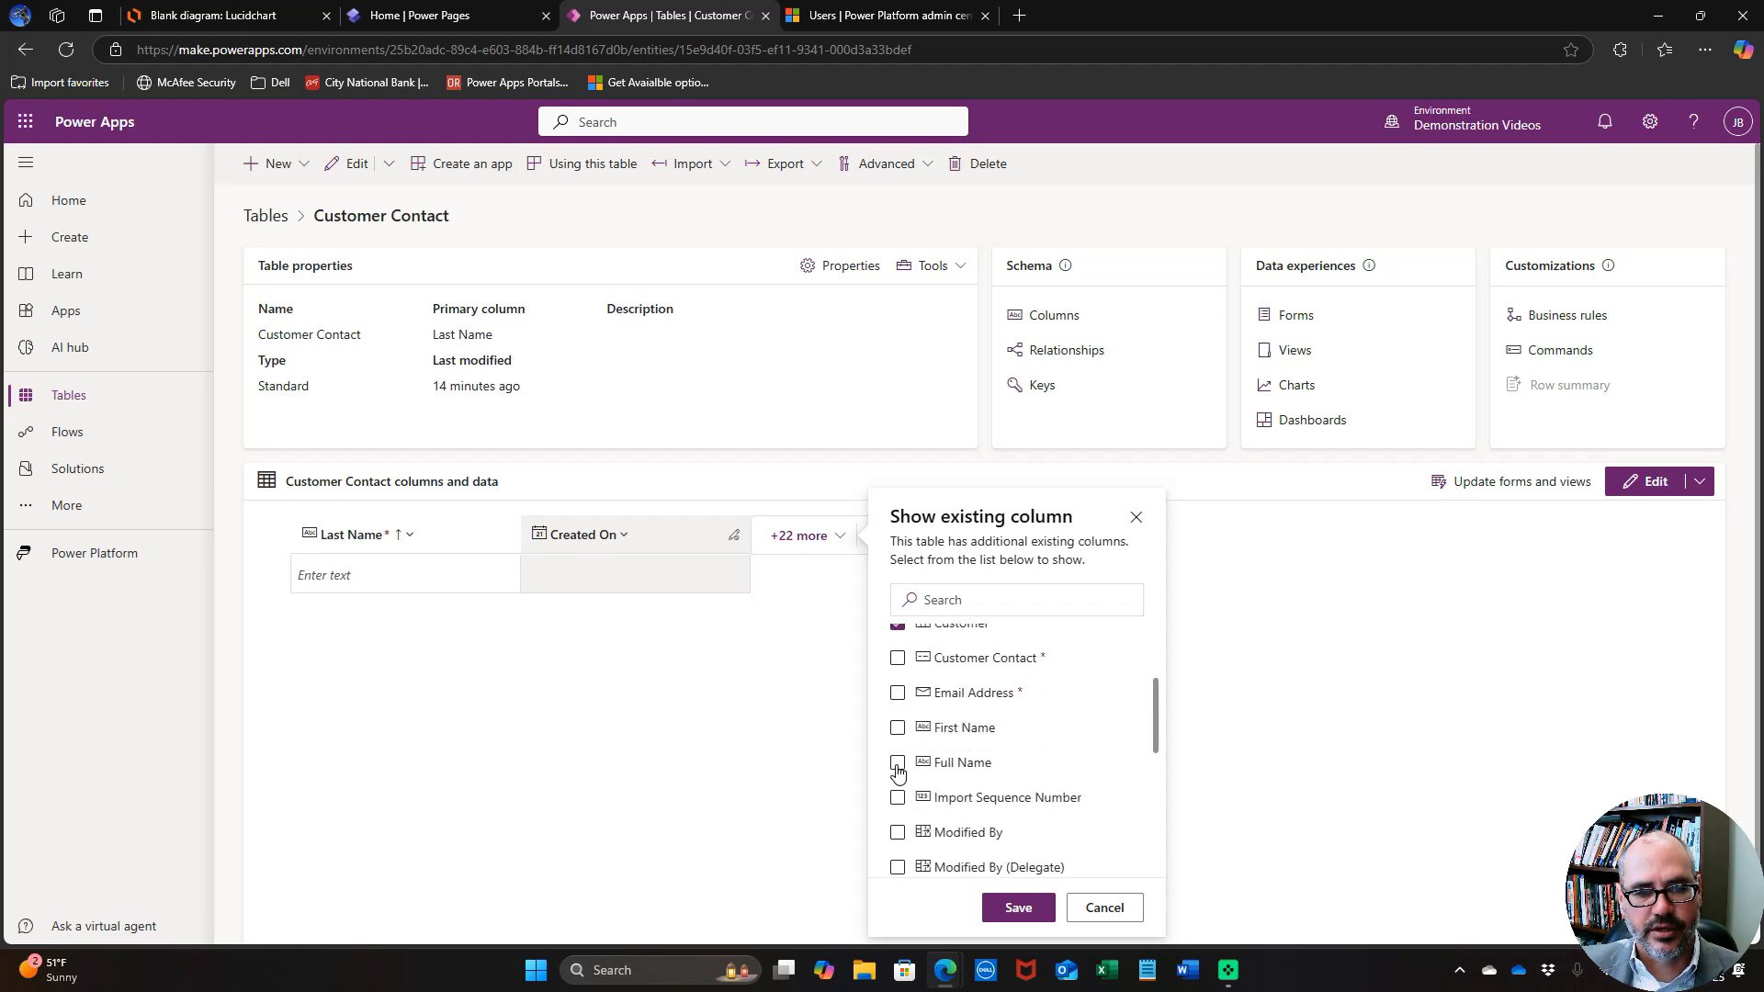
click(898, 729)
click(899, 764)
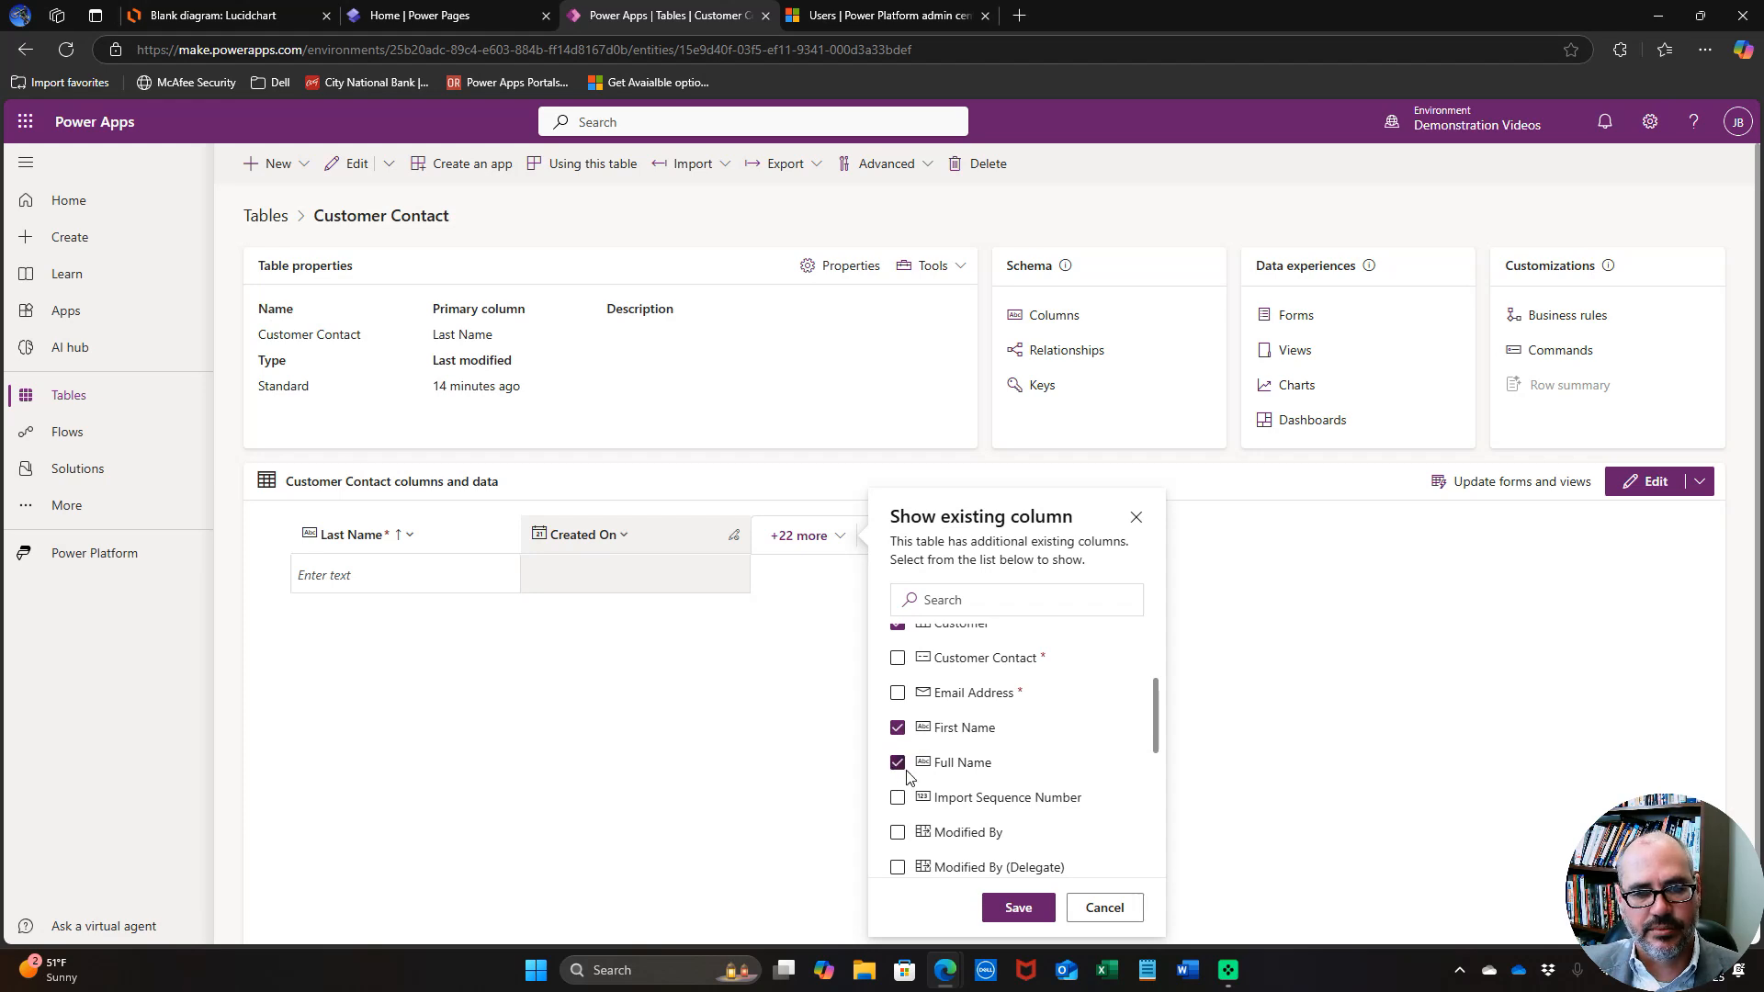
click(898, 694)
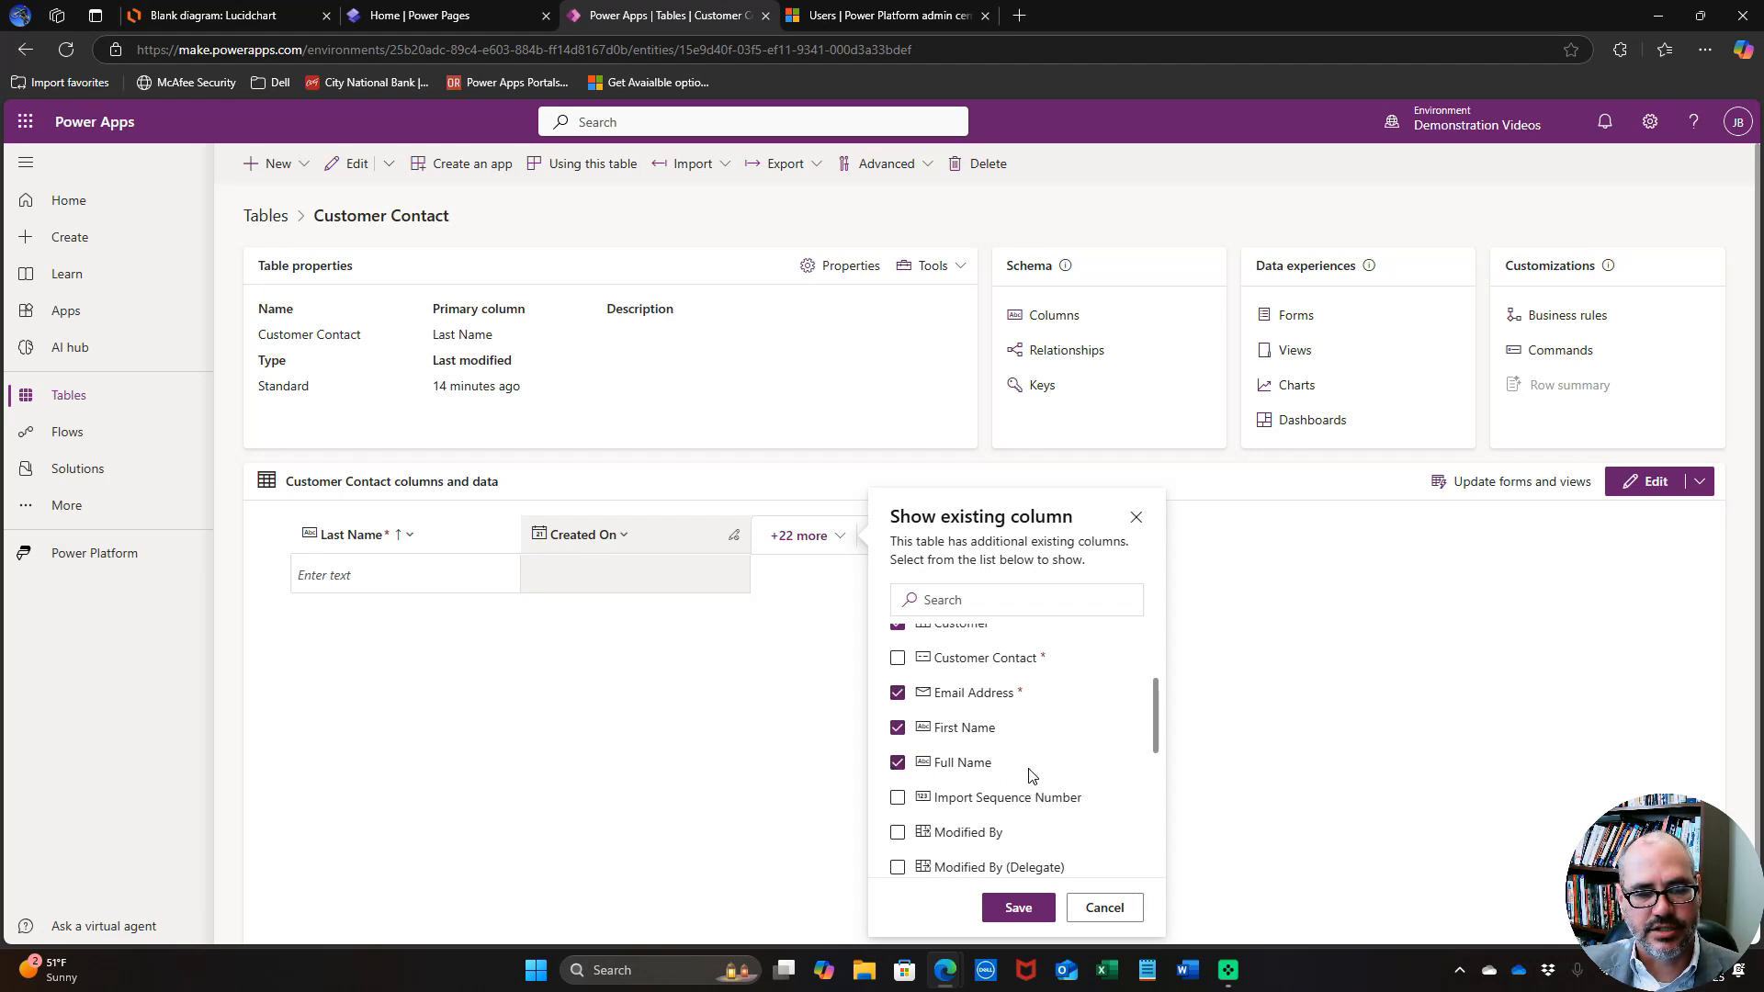
scroll(1031, 764, down, 1)
scroll(1029, 755, down, 2)
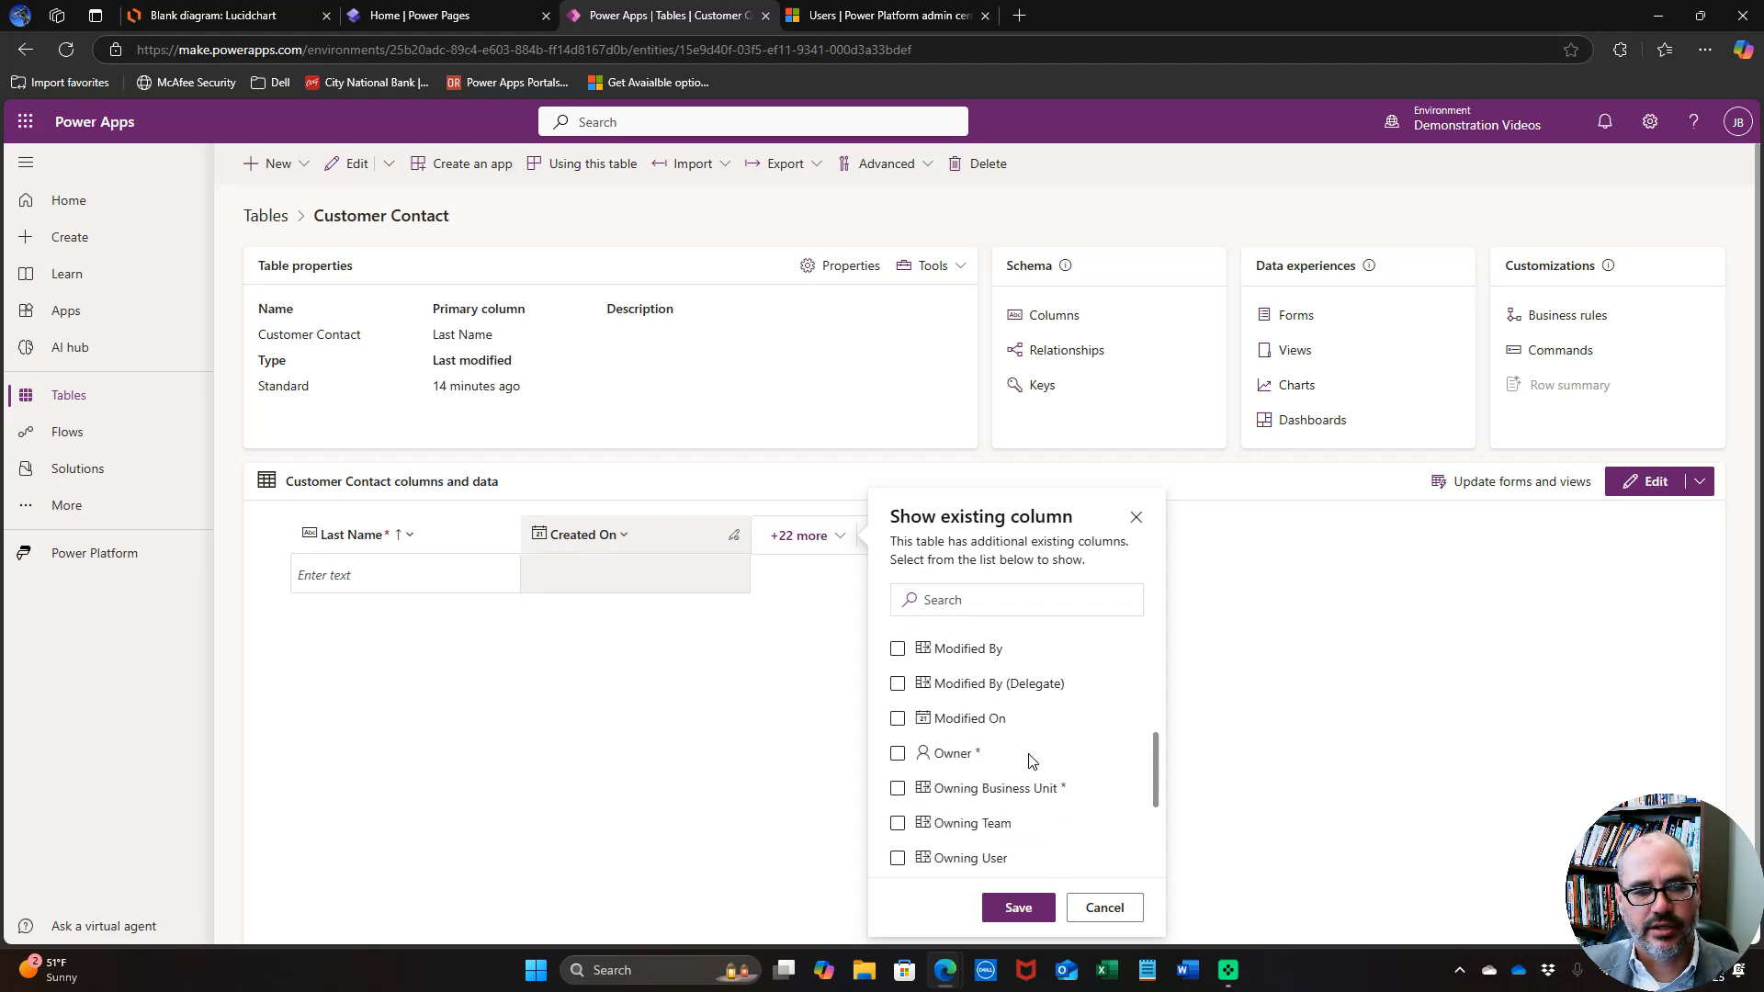
scroll(1031, 761, down, 2)
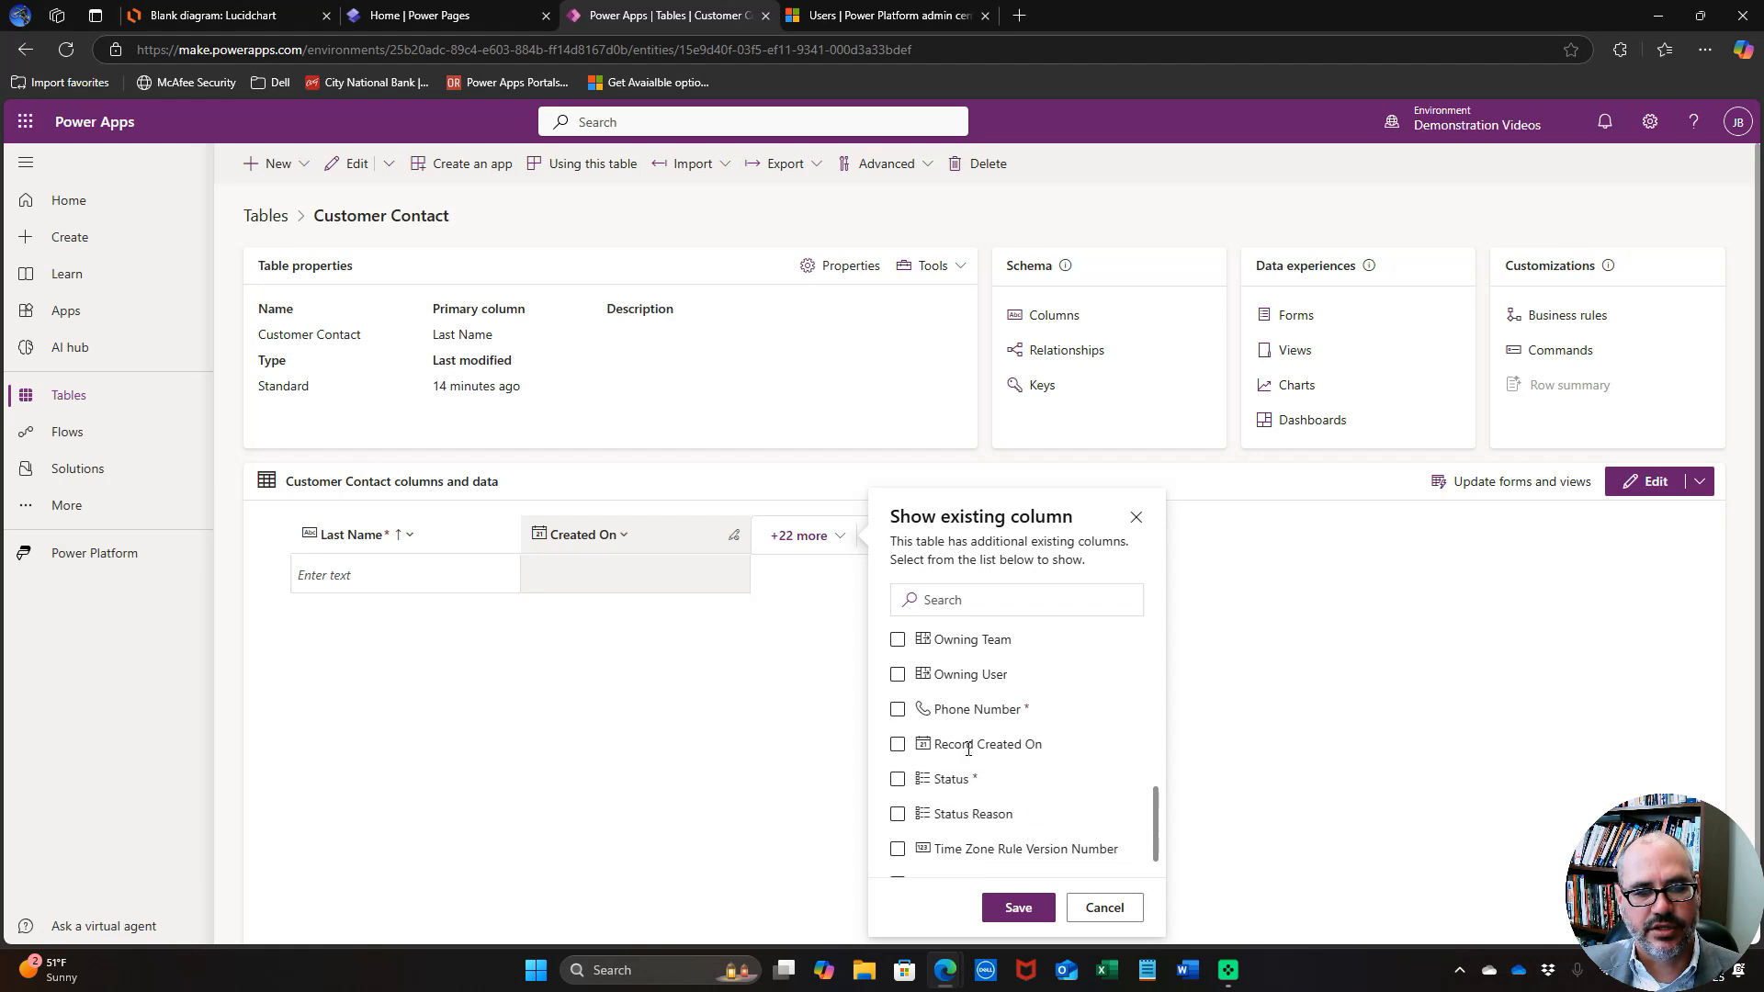
click(896, 710)
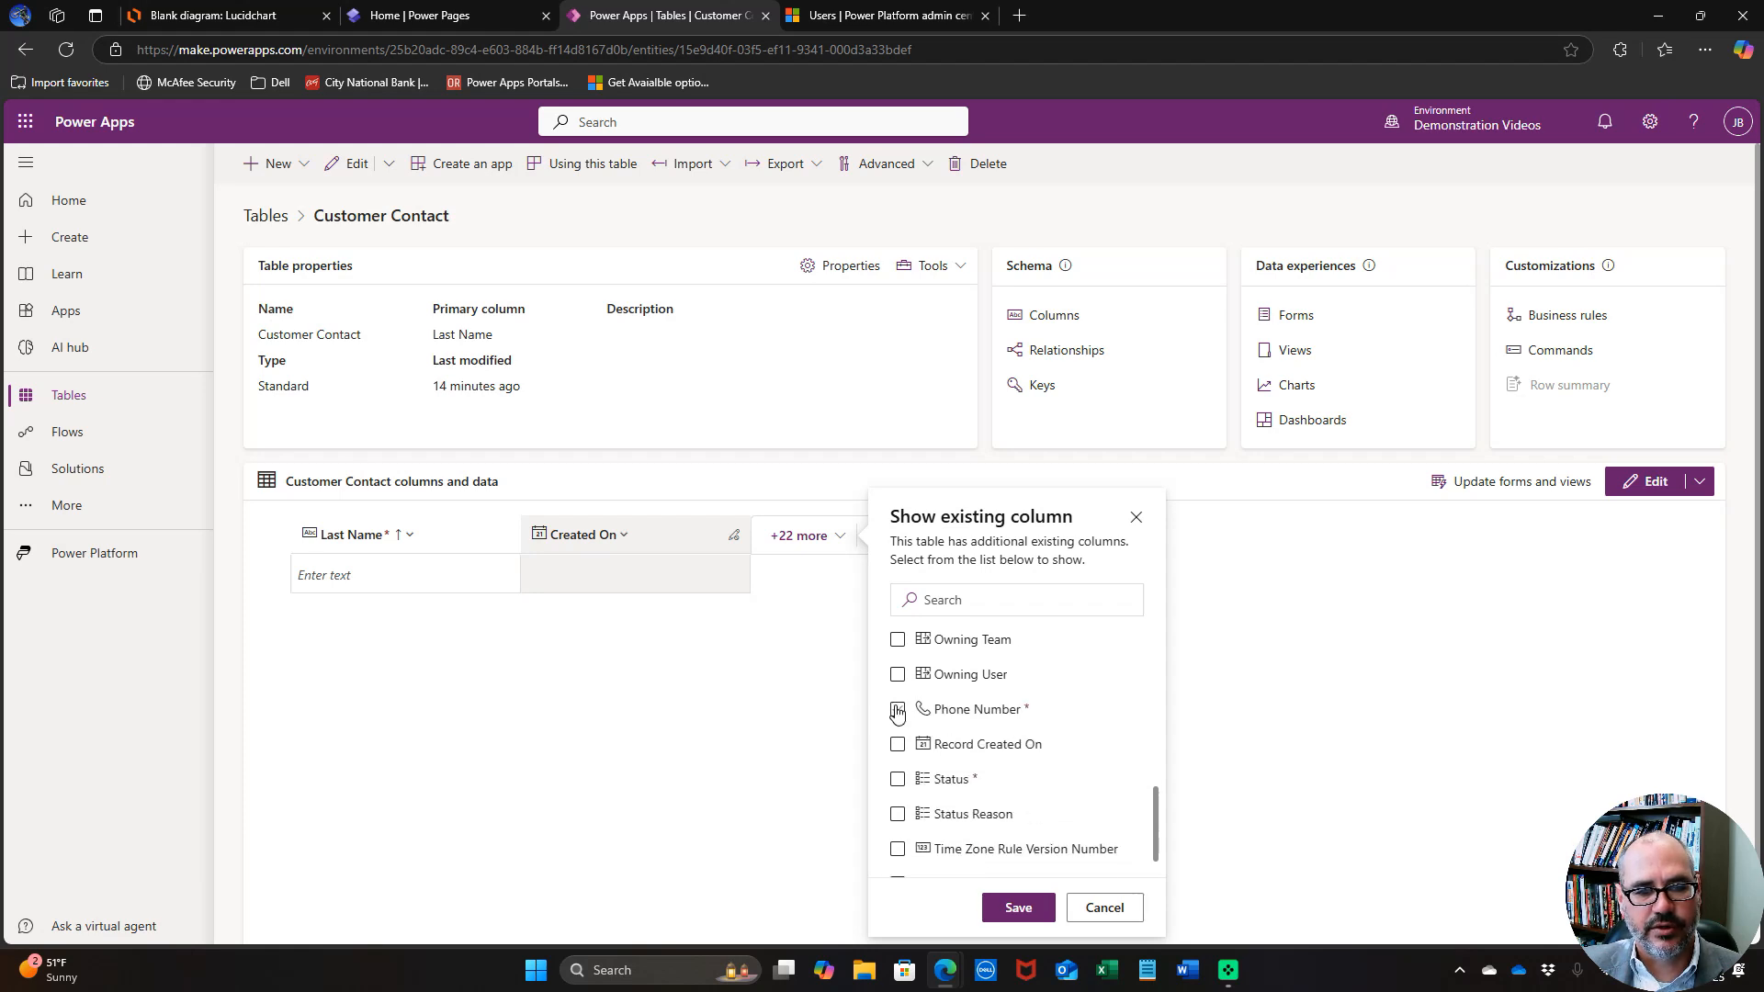
click(1018, 910)
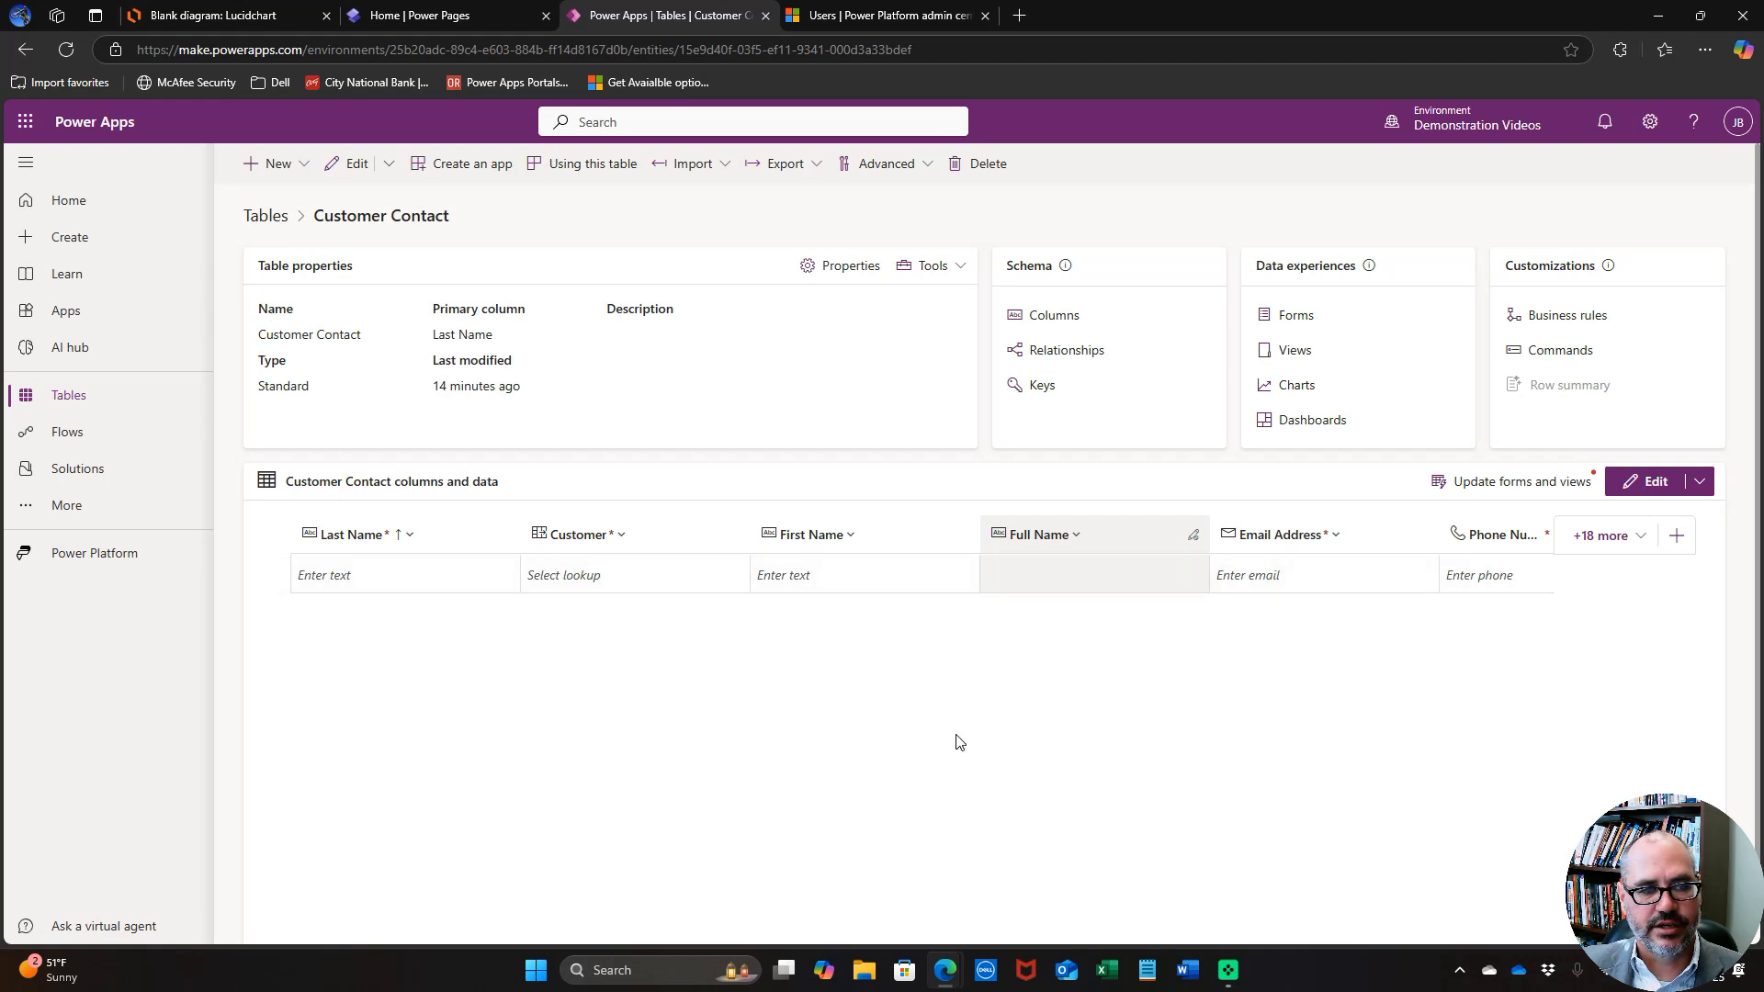
Start a new Customer Contact record with the last name Contact and the first name Sample.
click(378, 579)
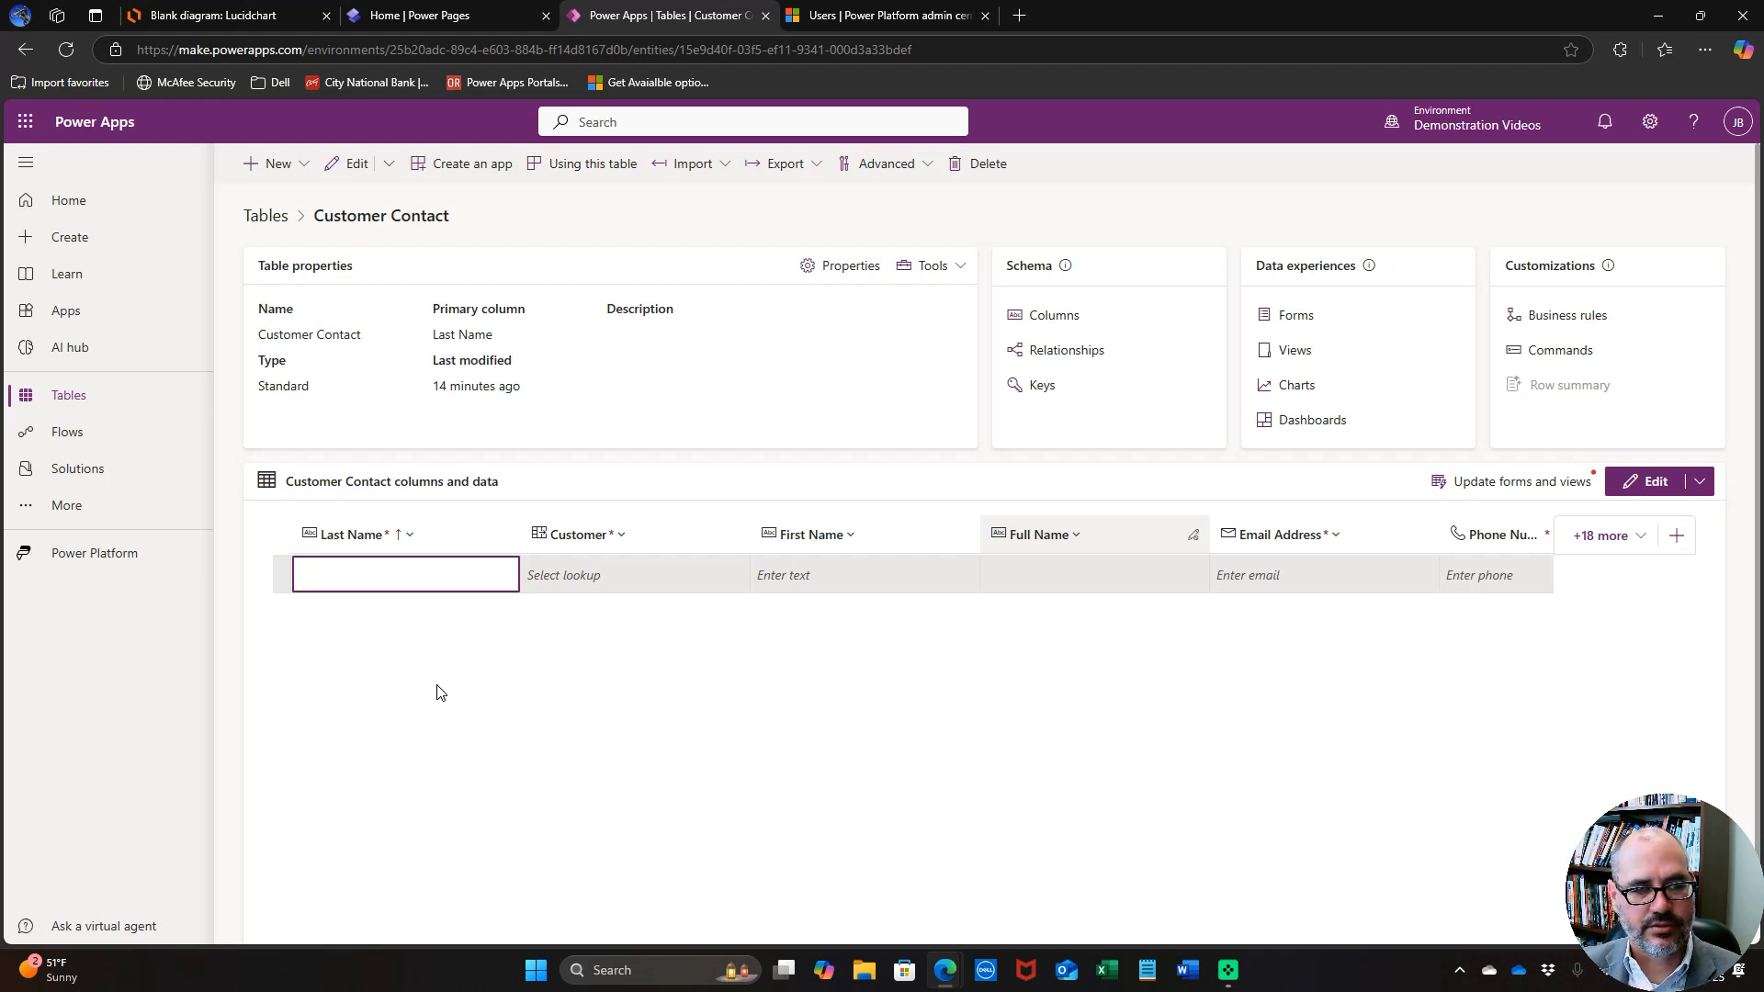
text(Contact)
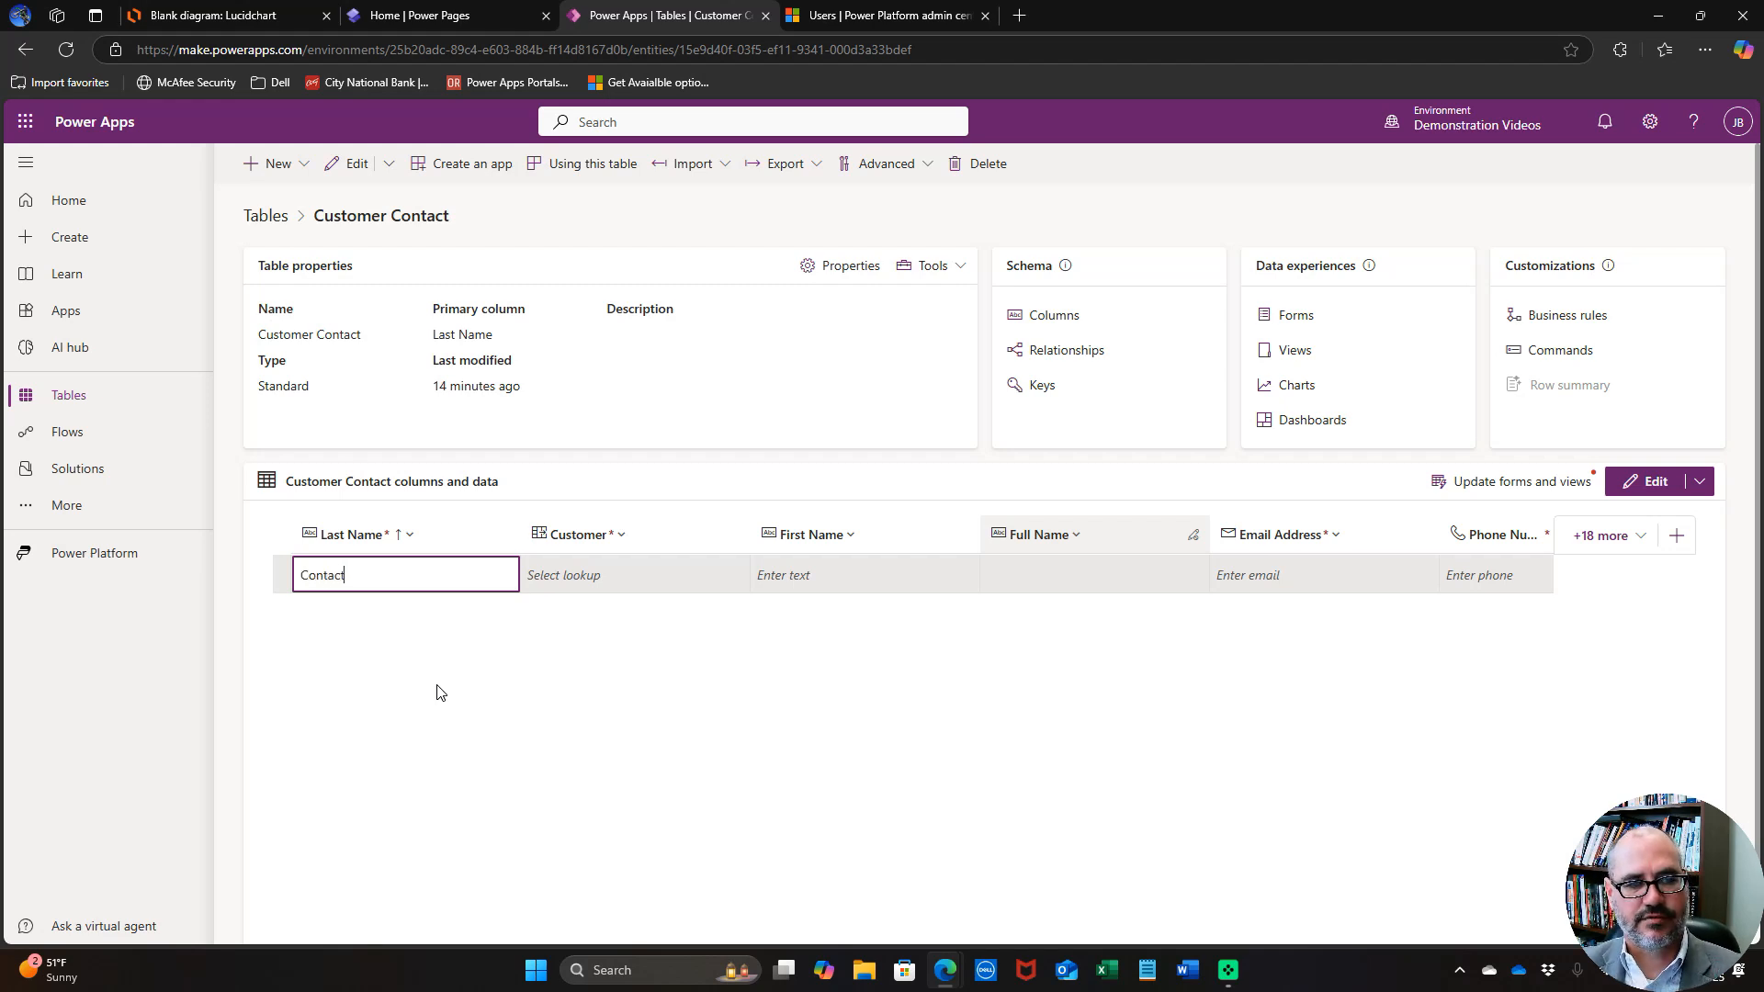
key(Tab)
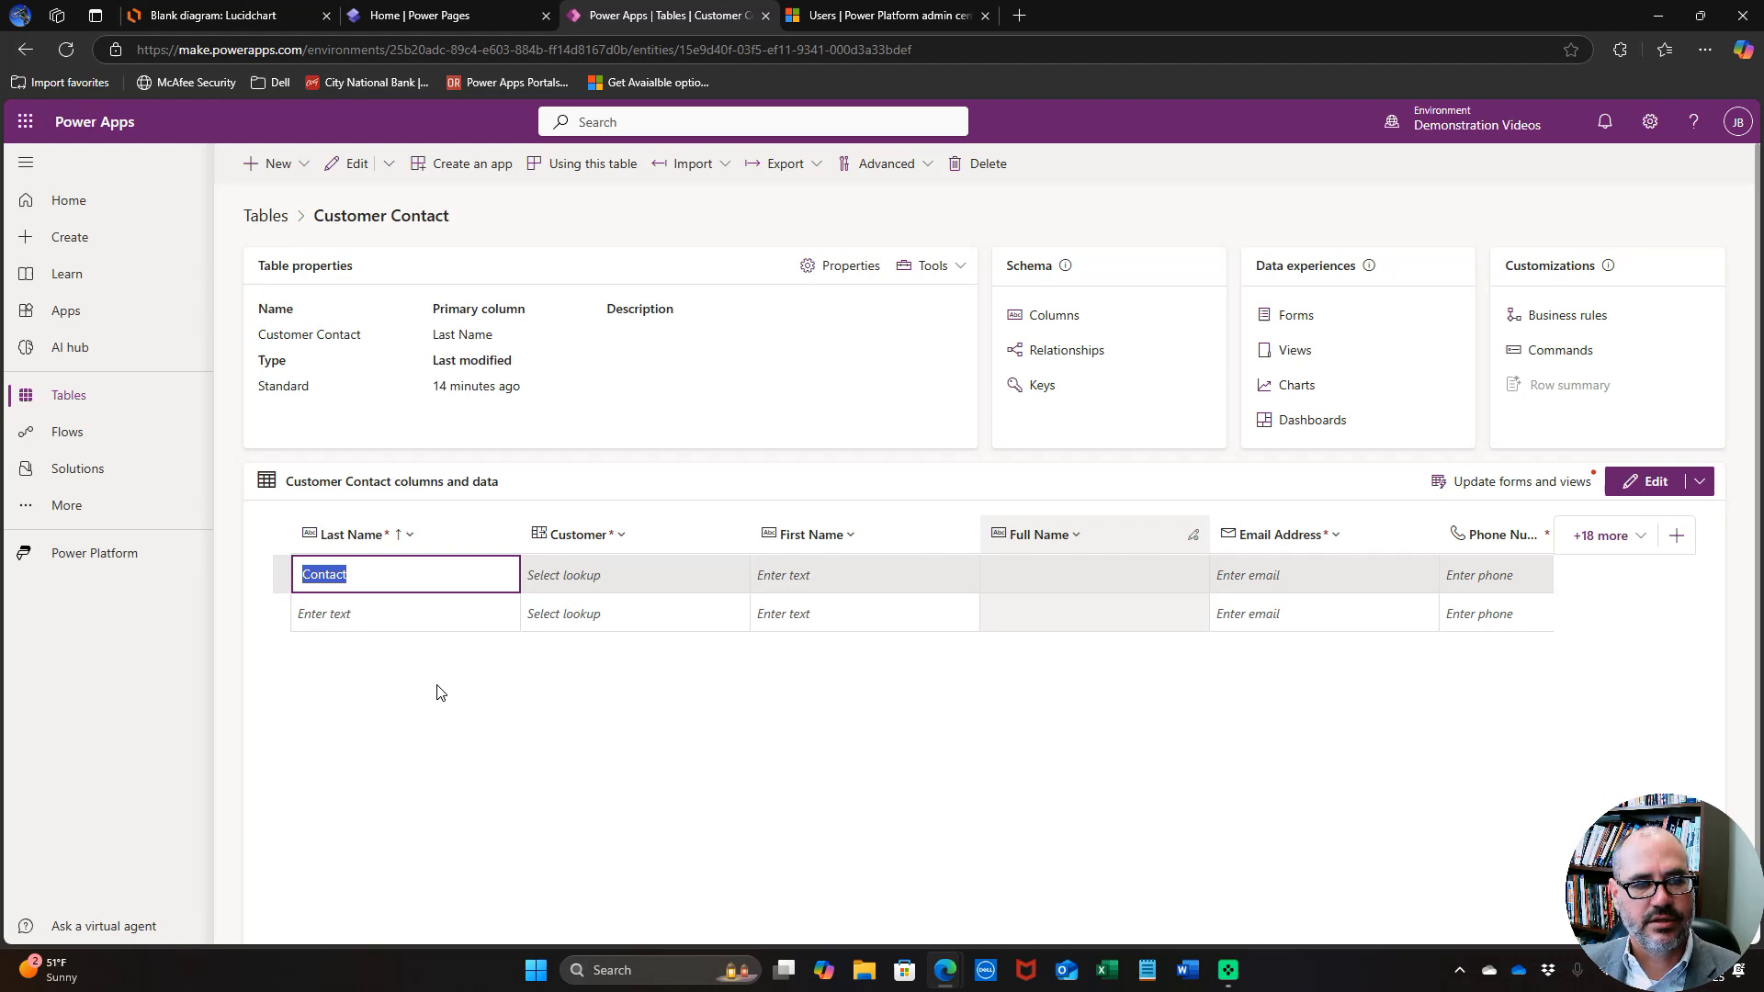
click(831, 586)
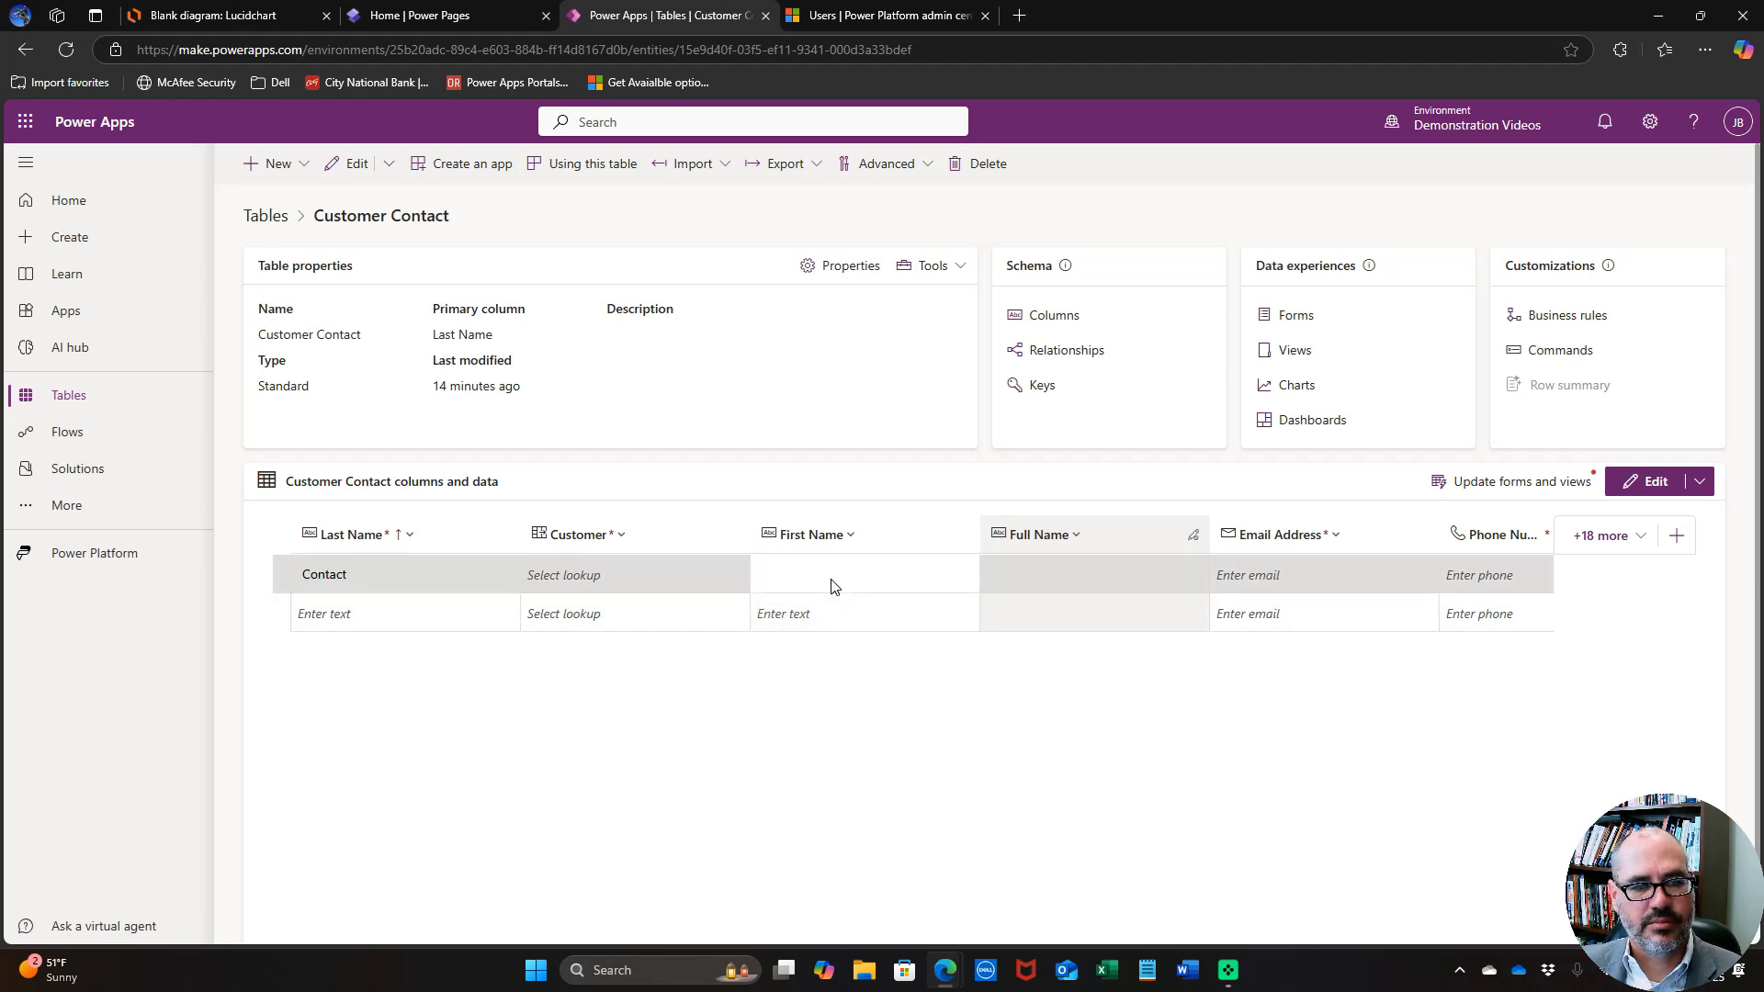
click(836, 575)
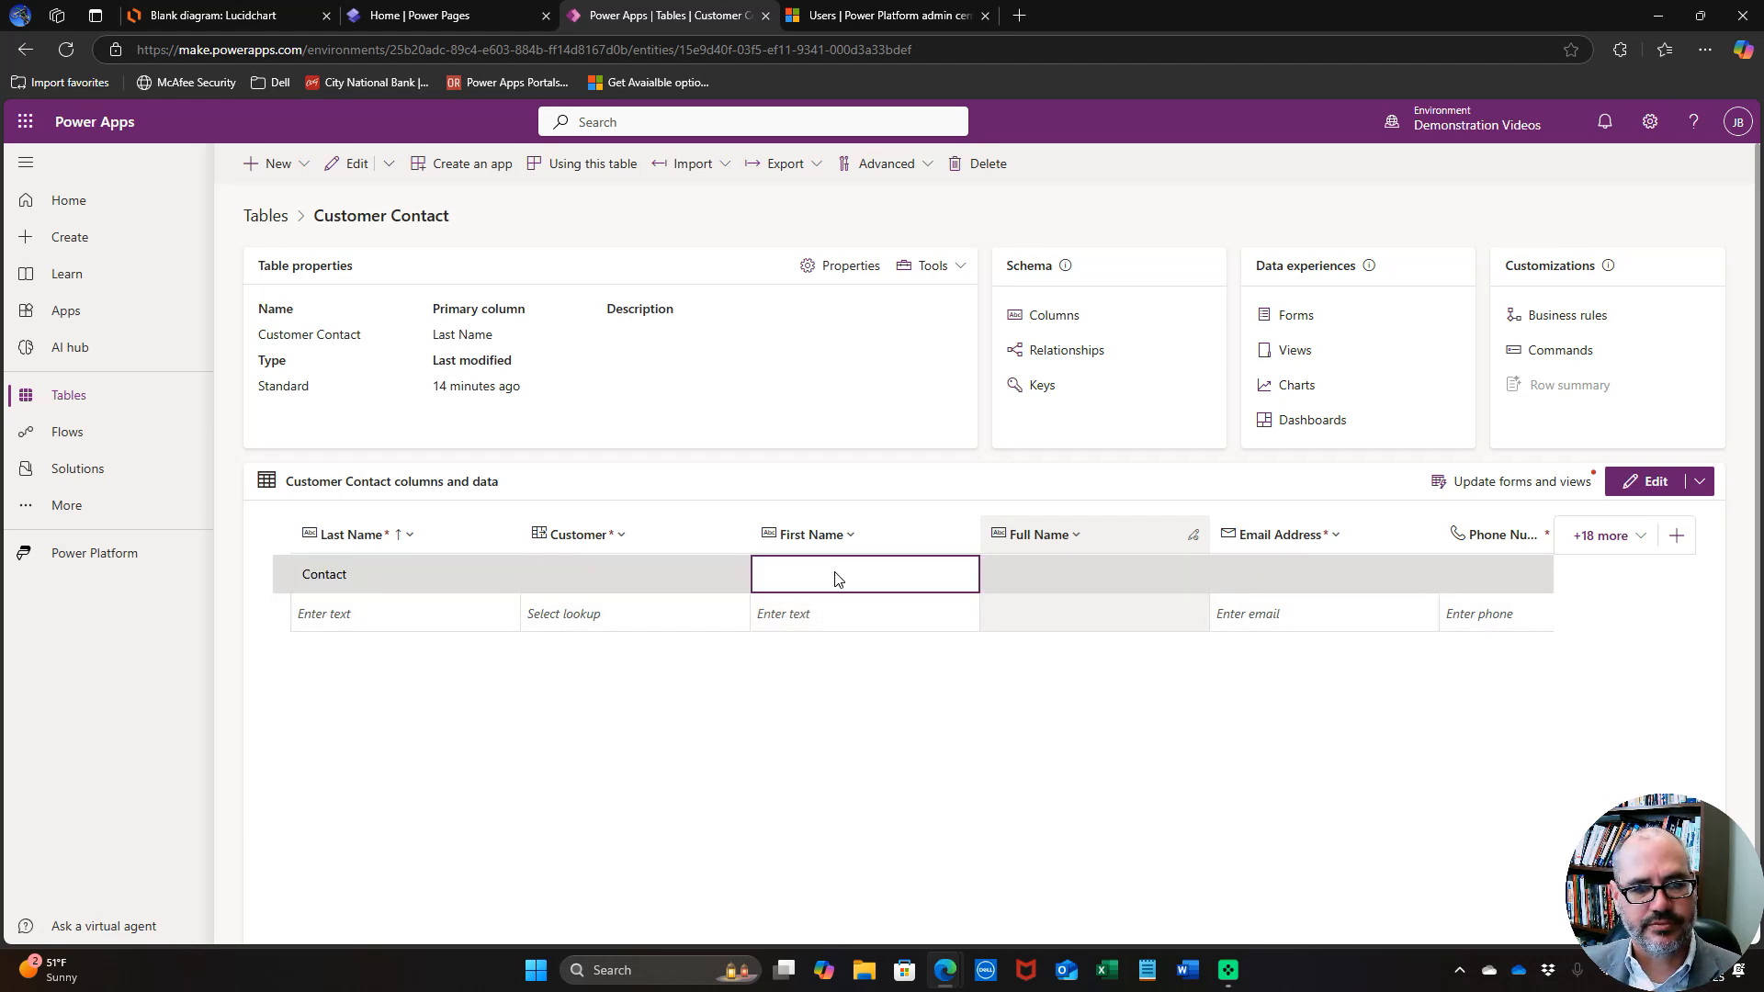
text(Sample)
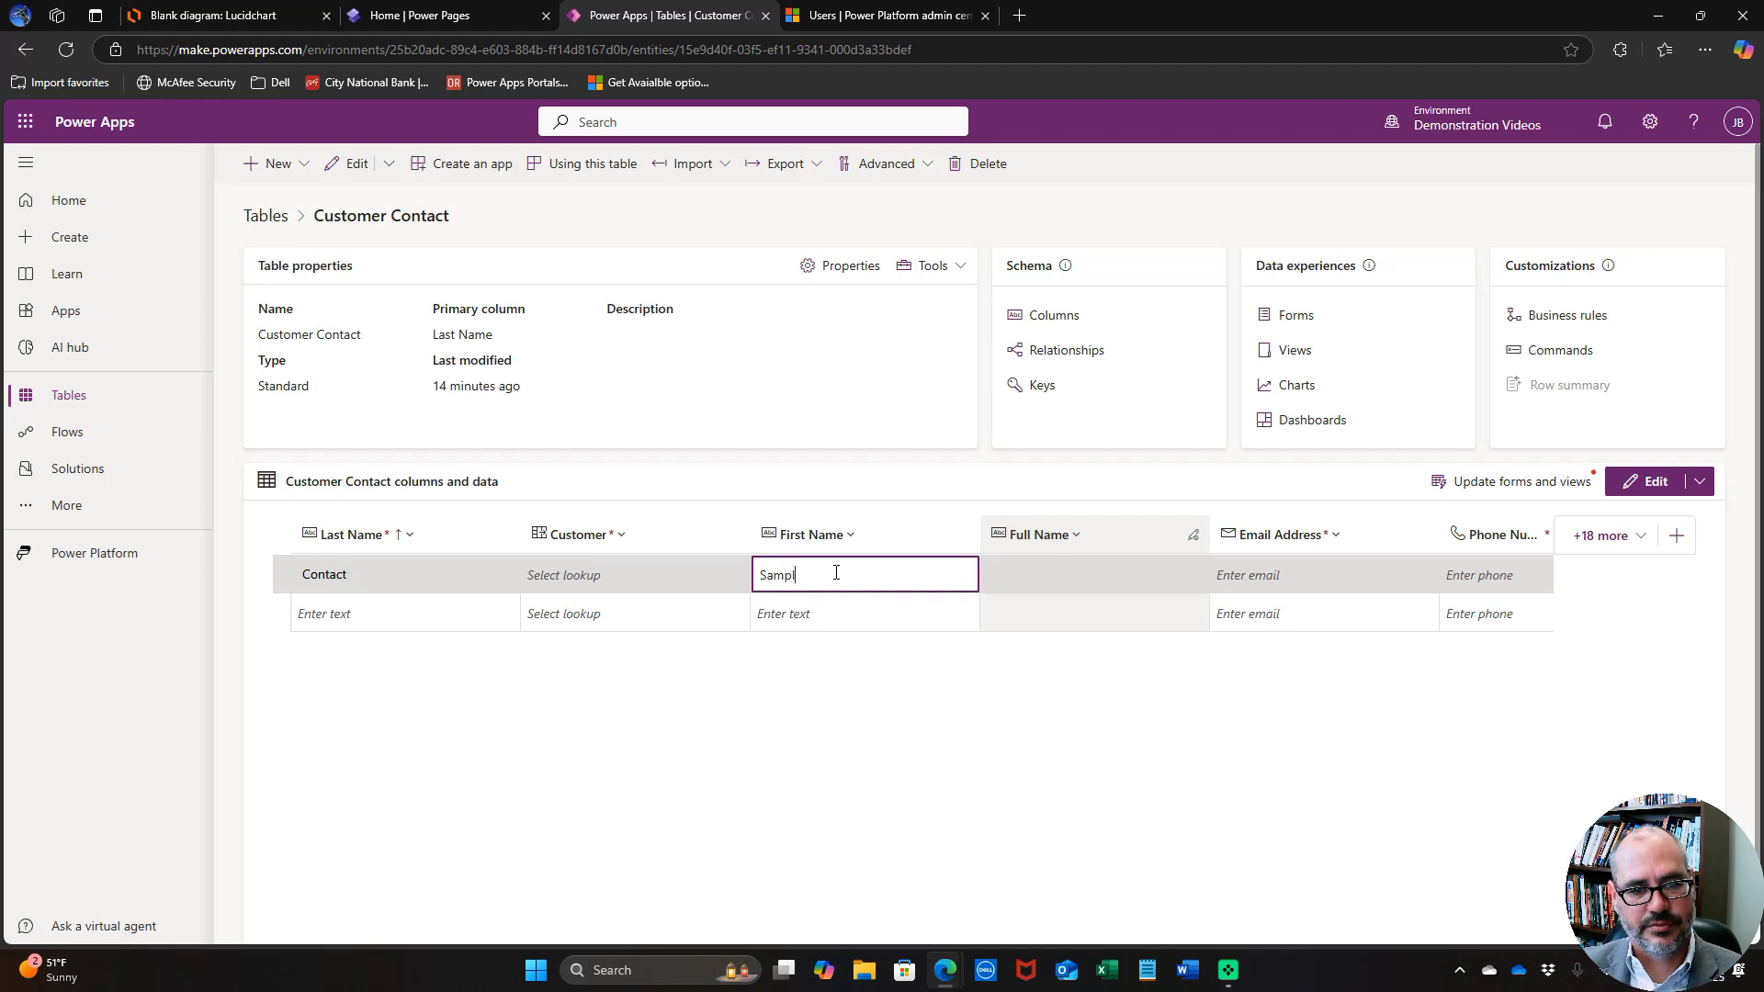
Try to choose a customer for the new contact record through the Customer lookup.
click(599, 573)
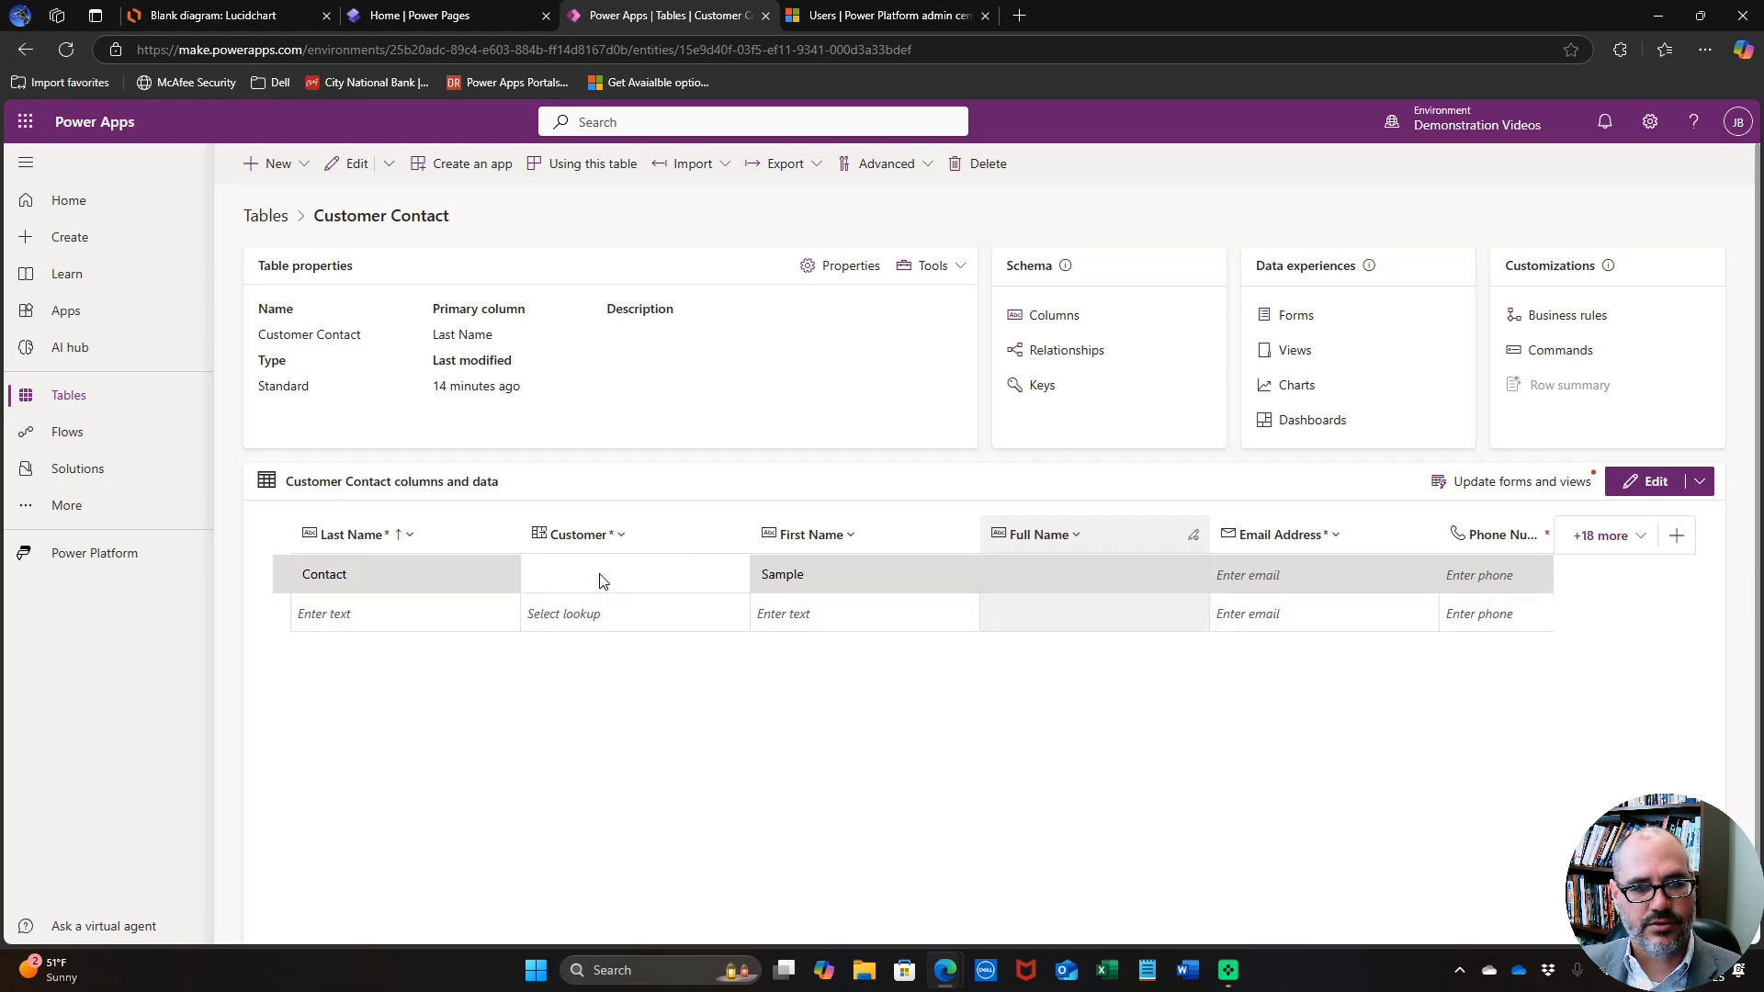
click(600, 577)
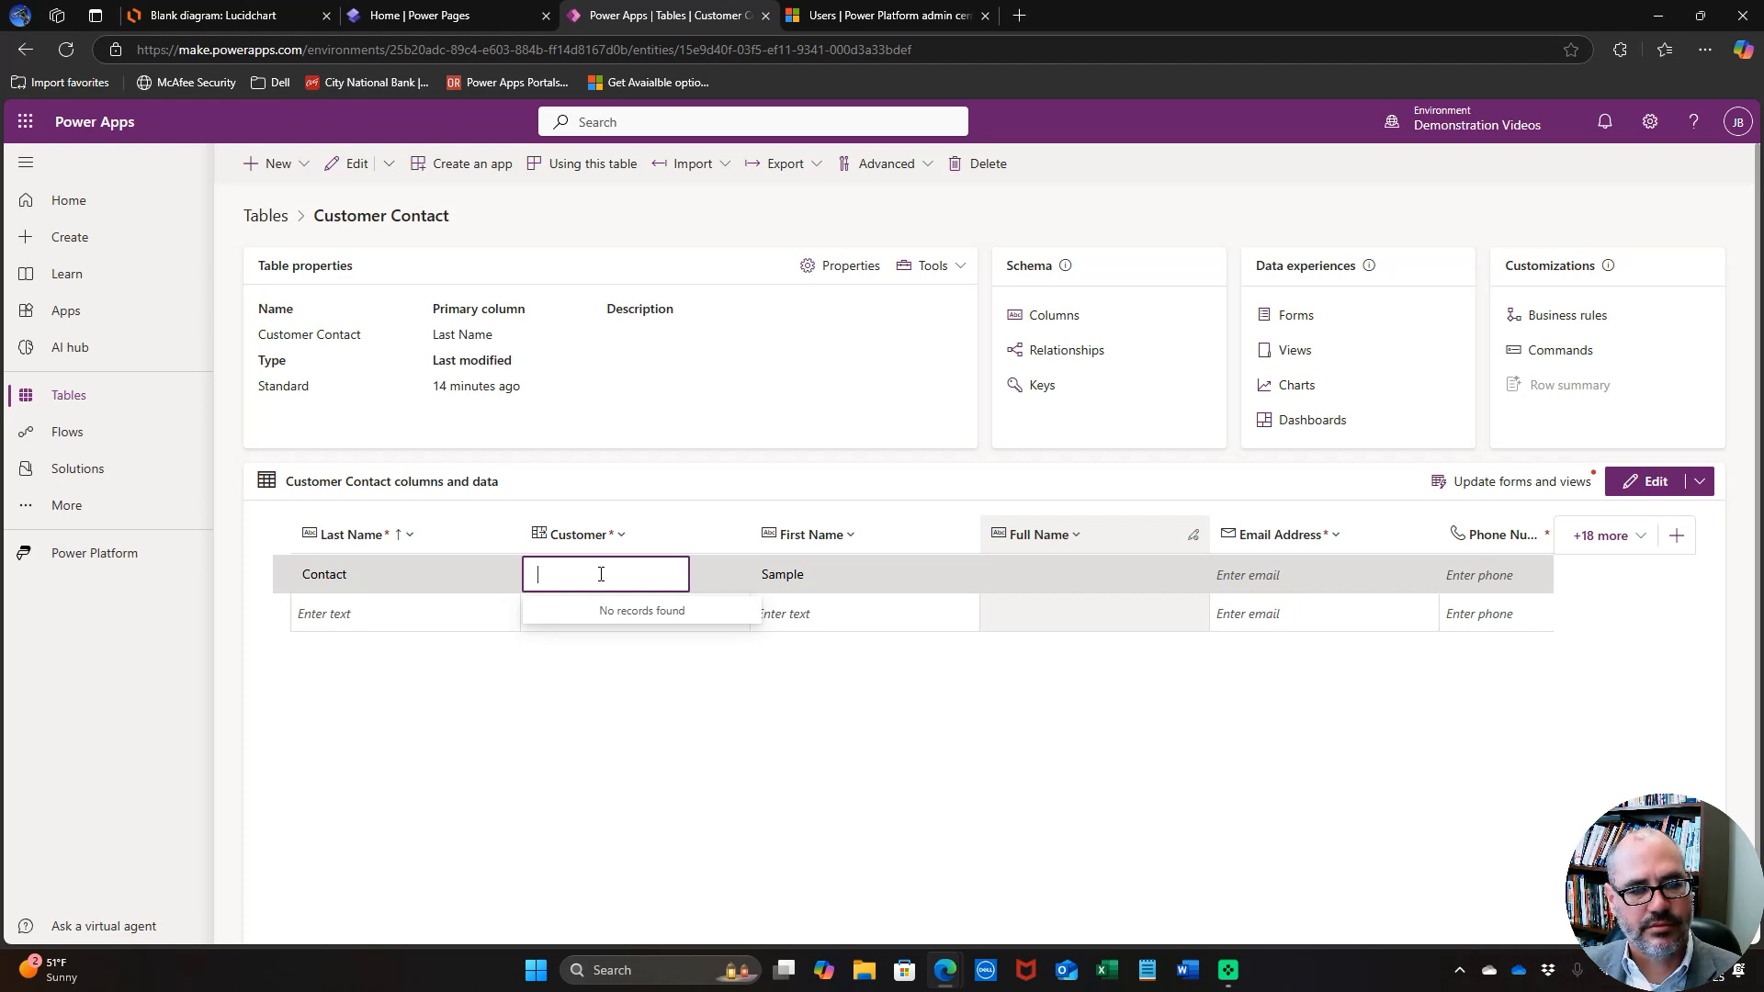
key(Escape)
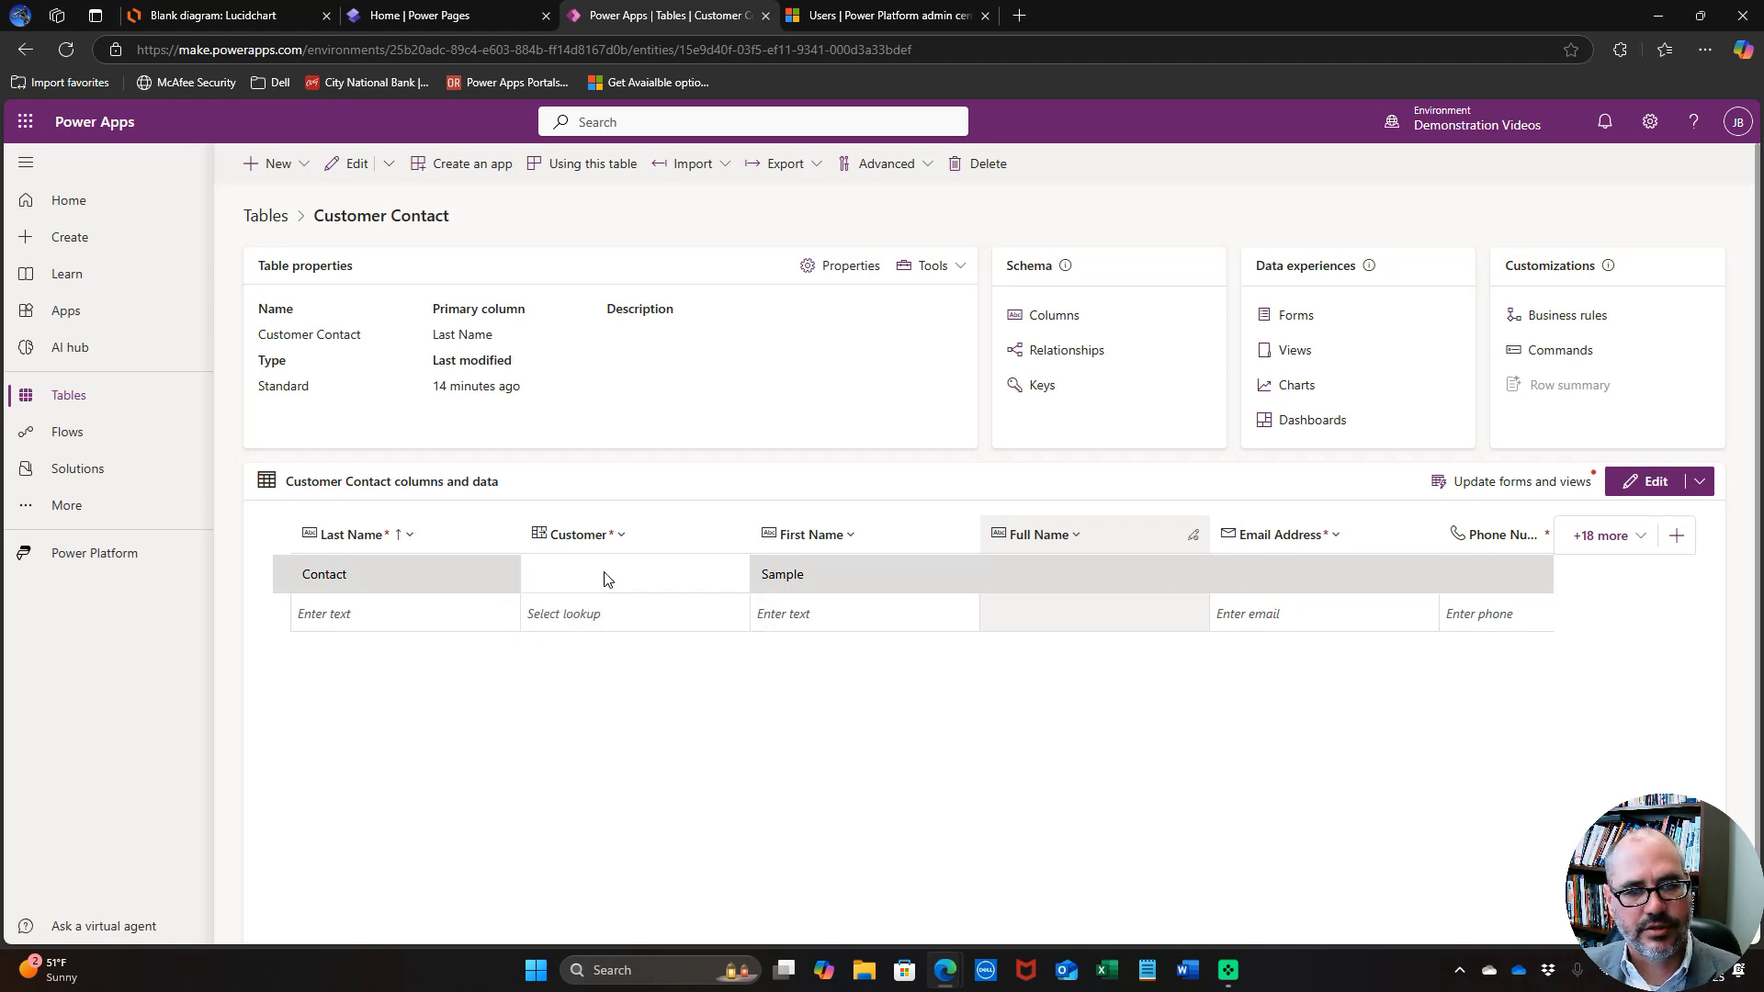
Fill in the new contact's email address and phone number, and try the Customer lookup again.
click(1039, 573)
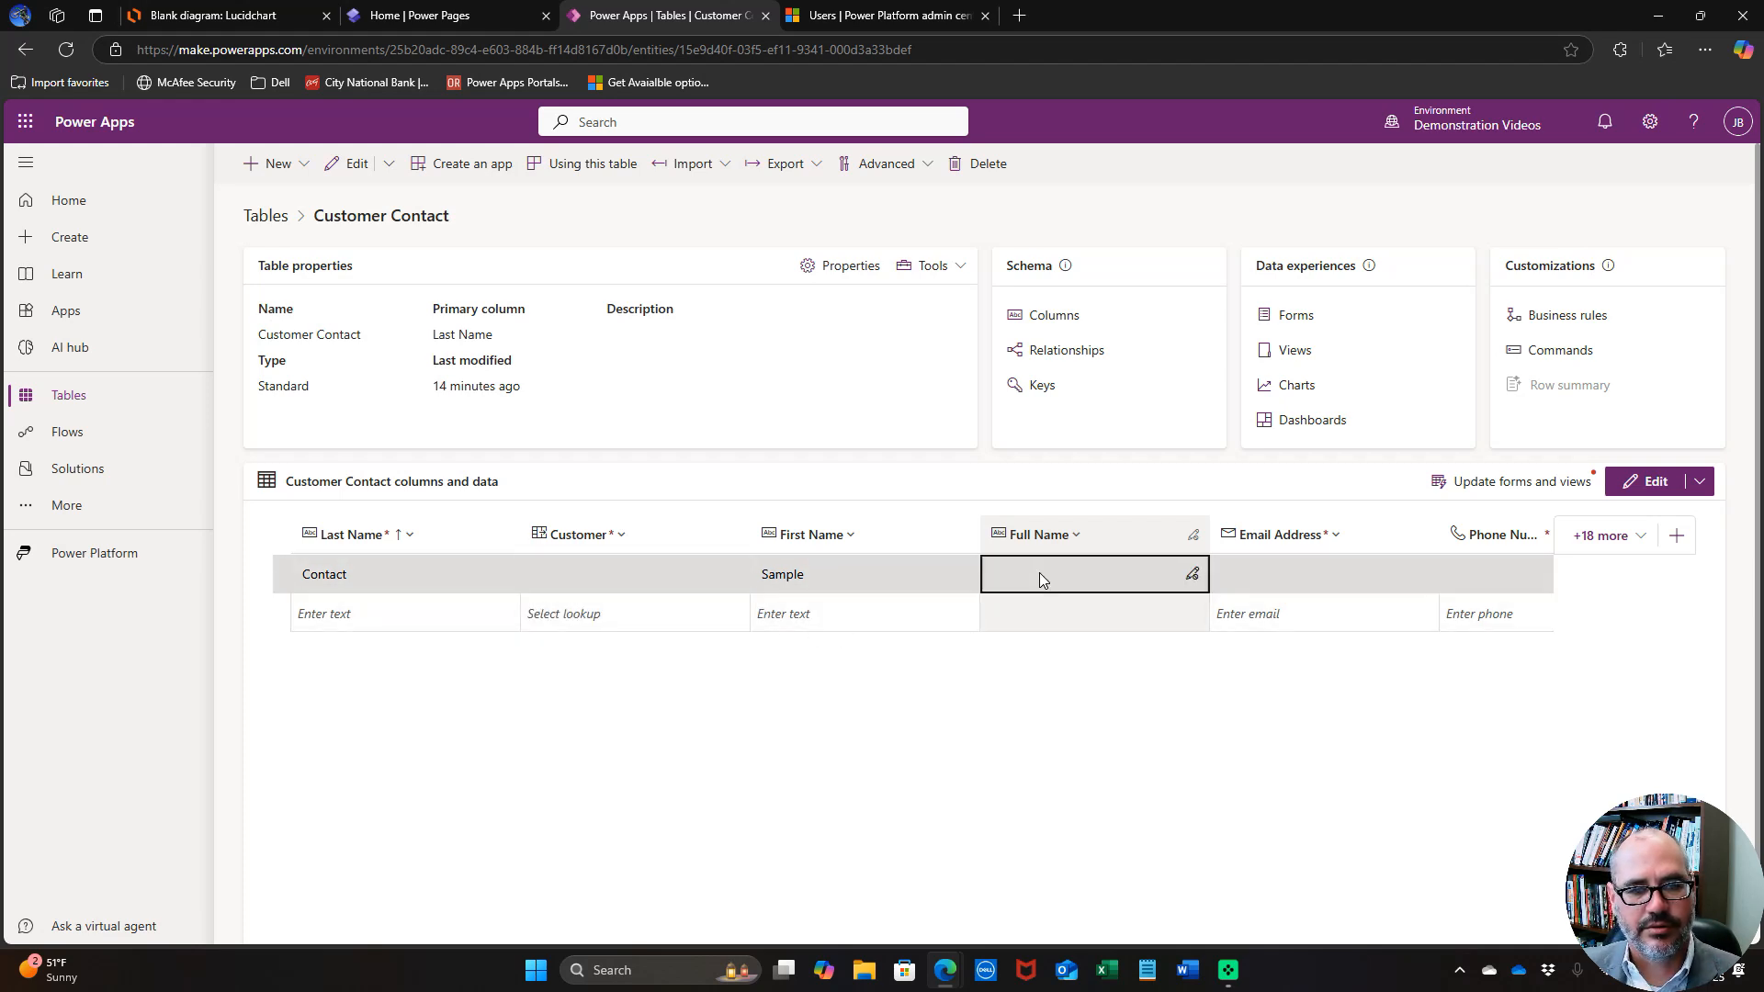
click(1343, 589)
click(1341, 581)
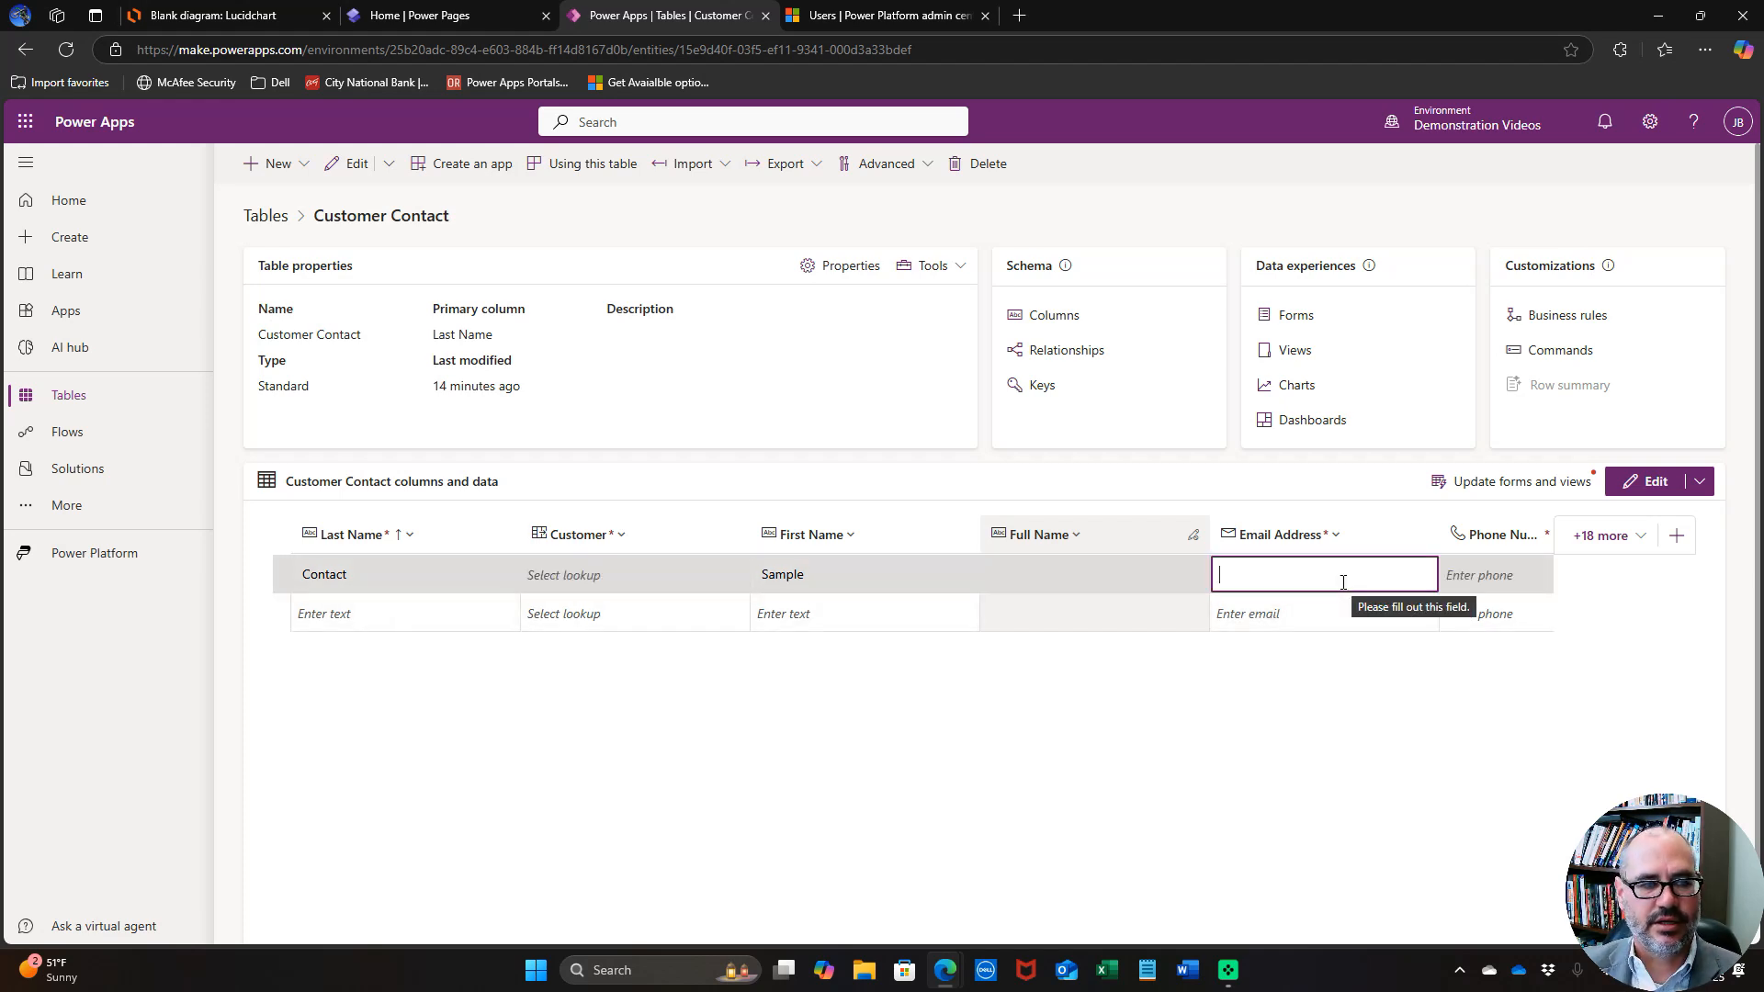
text(samp)
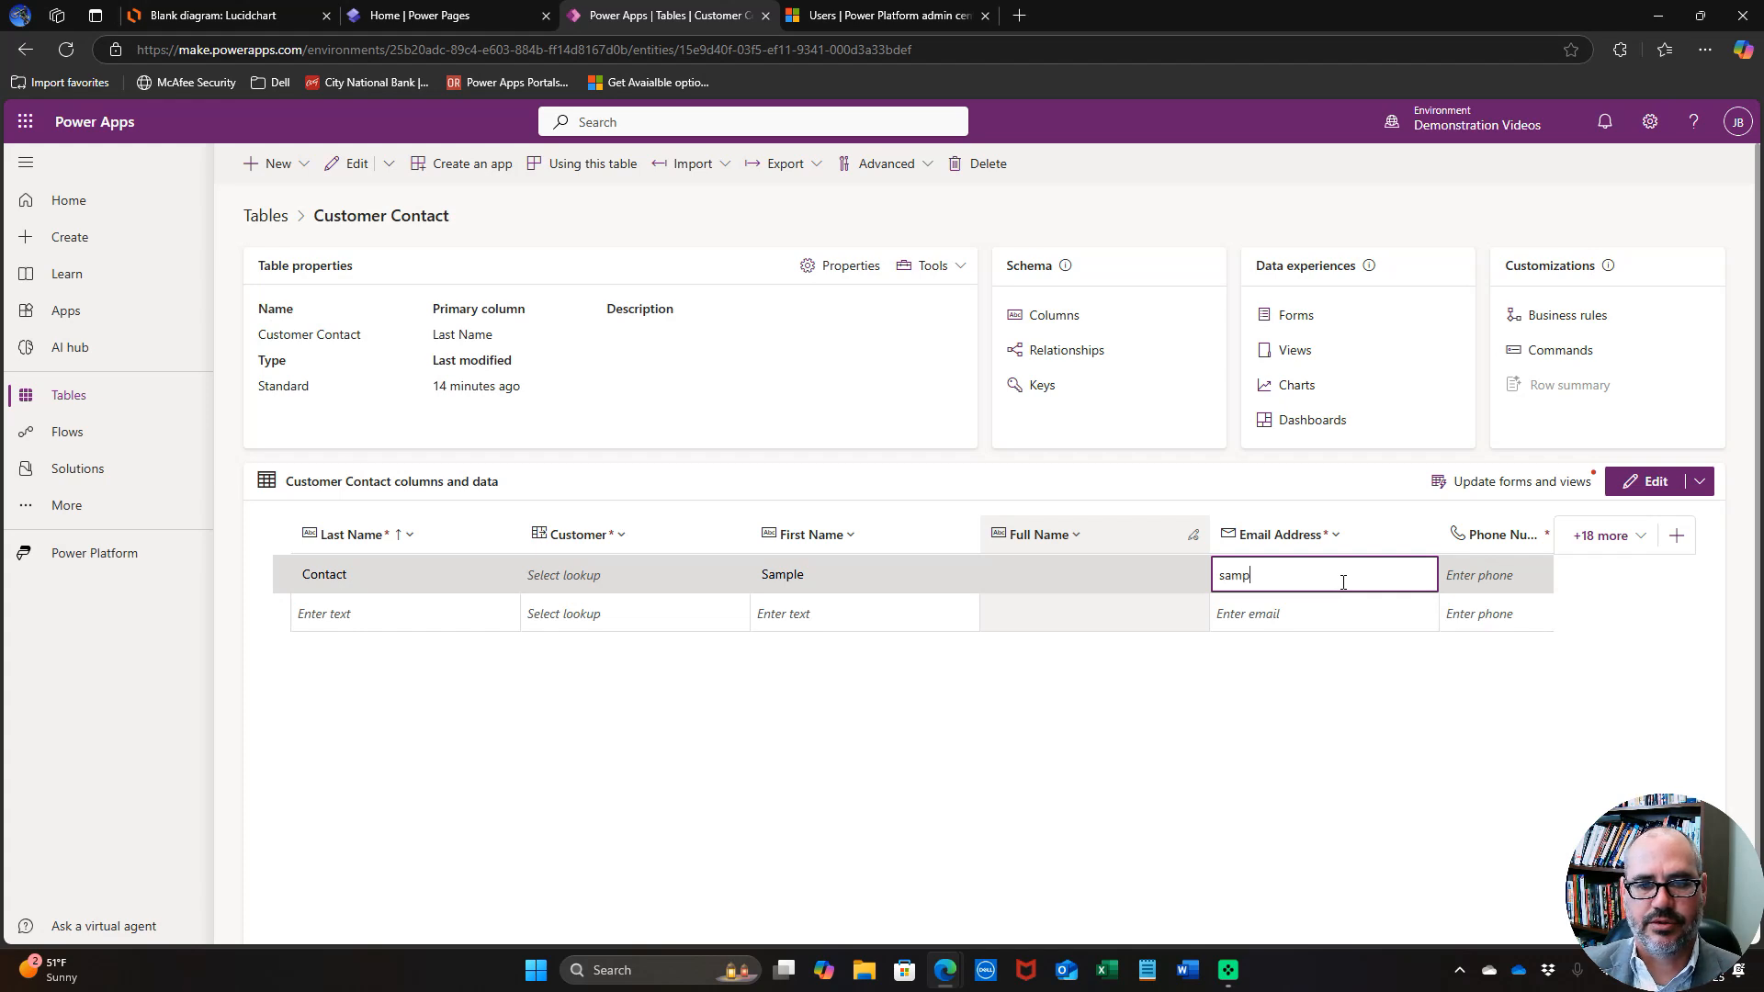
text(le@email.)
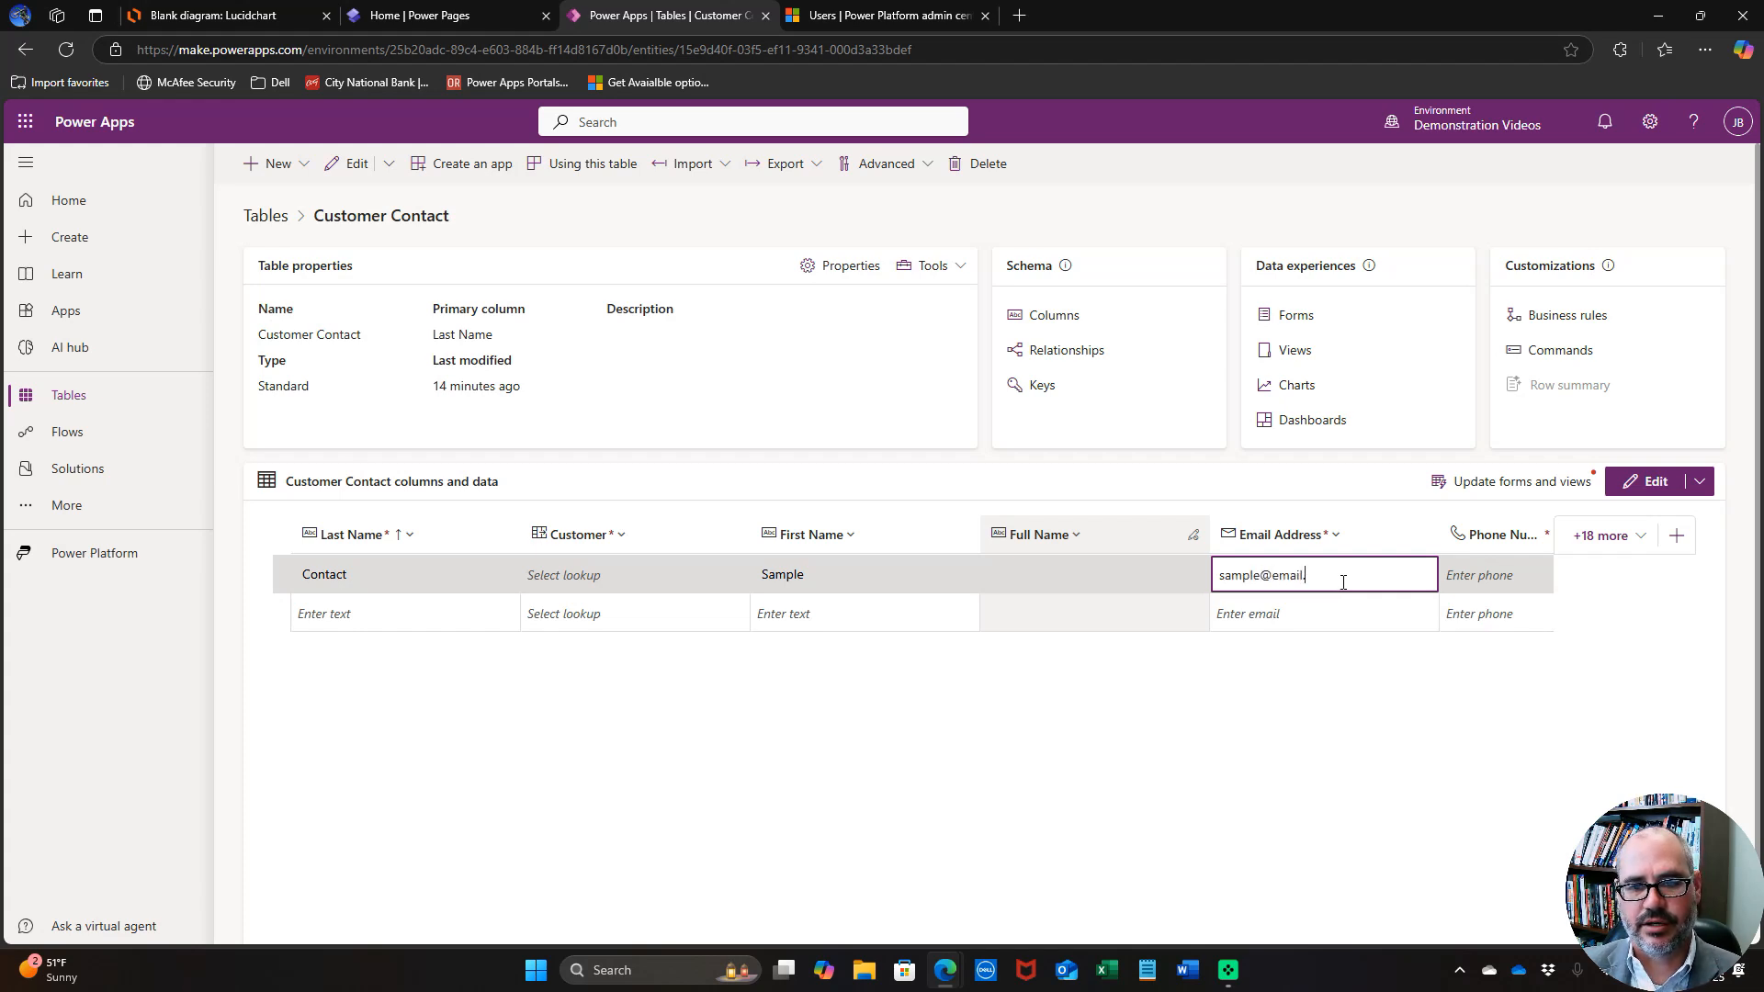
text(com)
key(Tab)
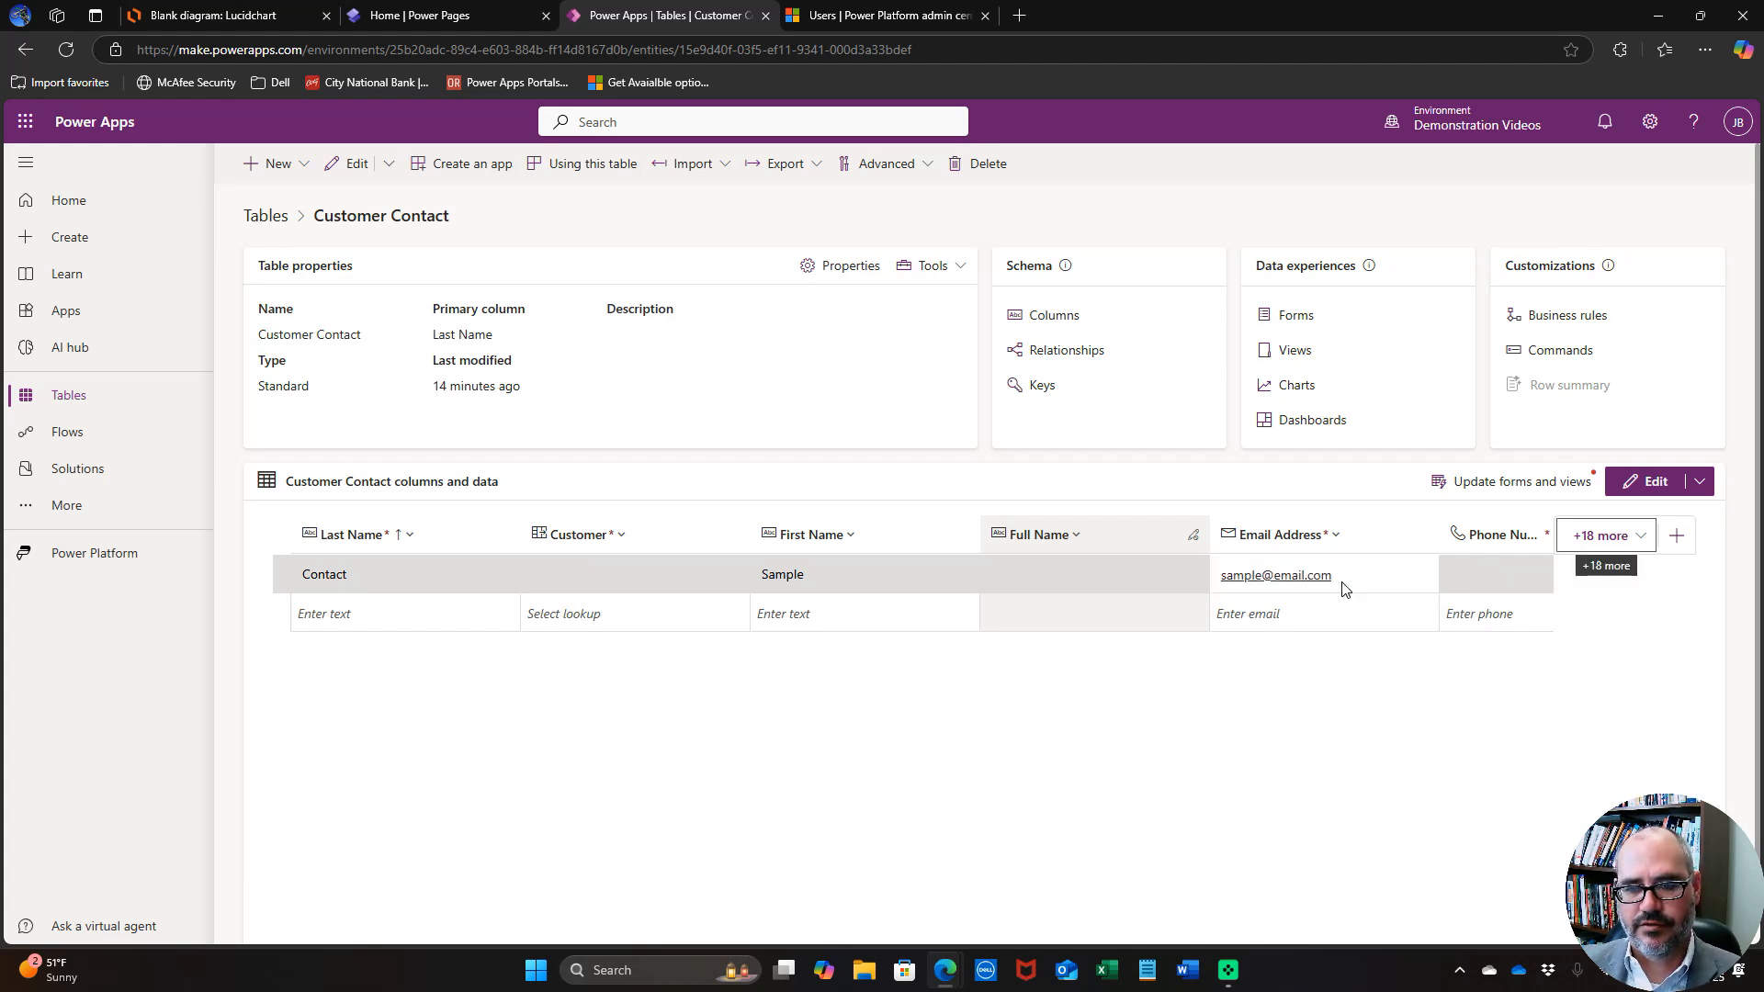
click(1523, 579)
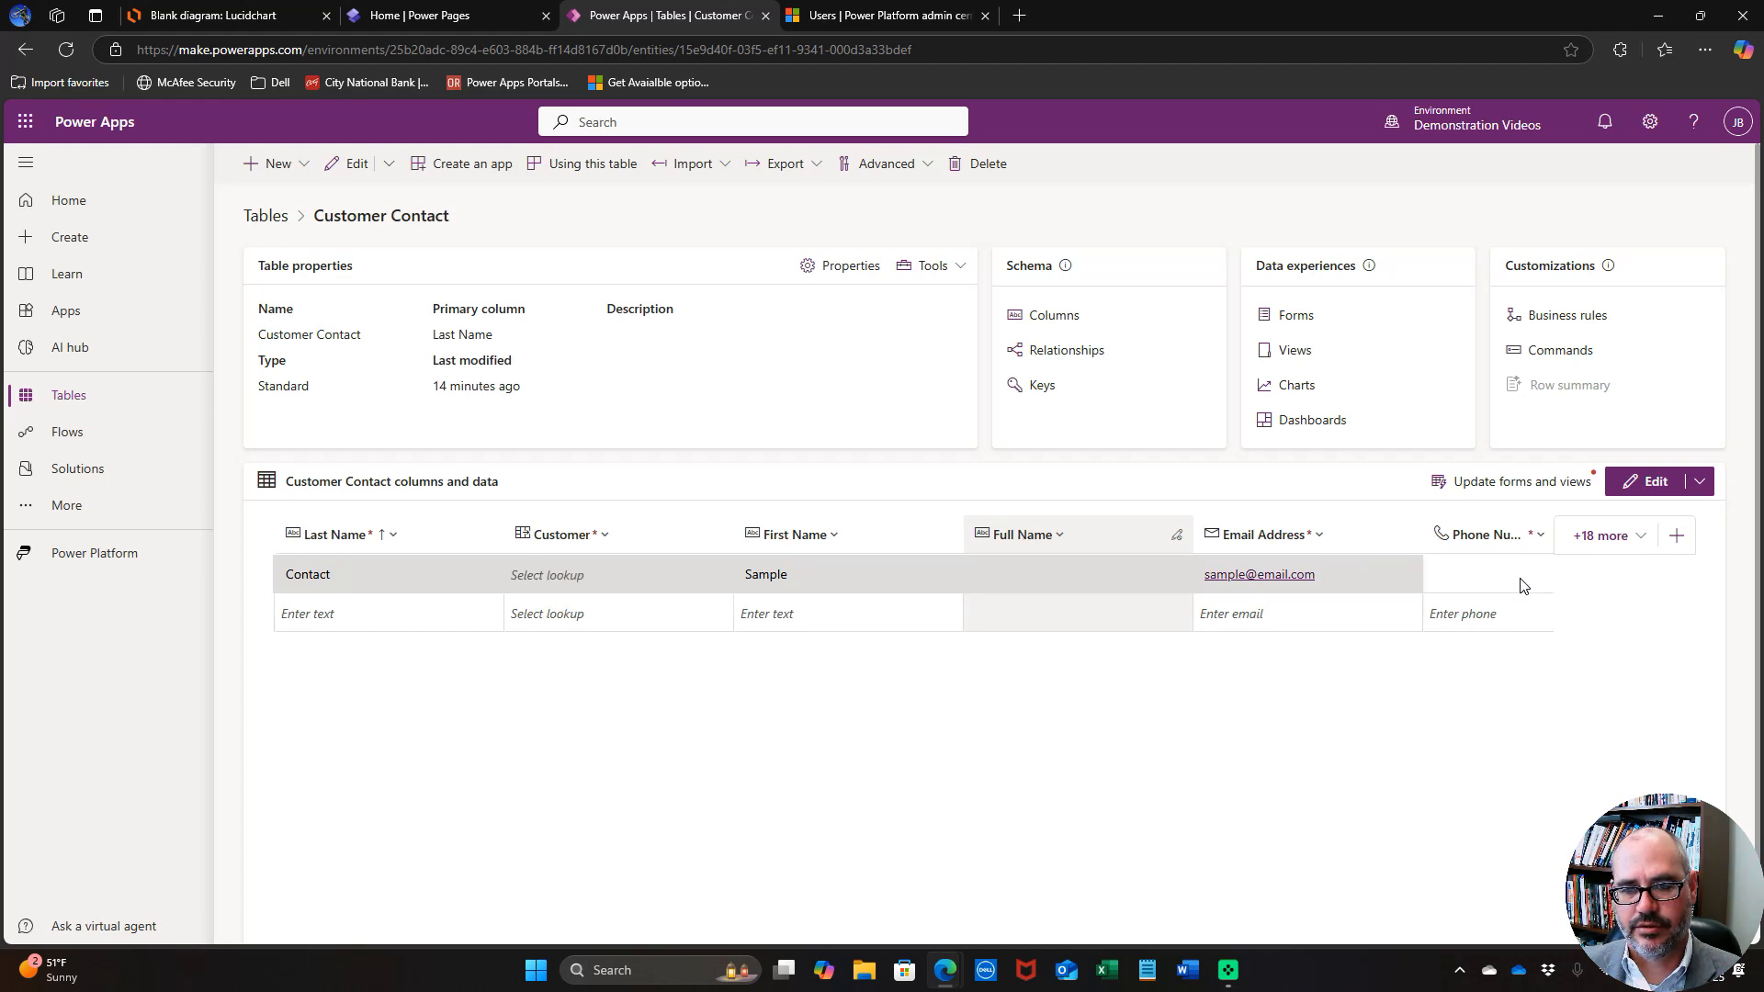
click(1521, 580)
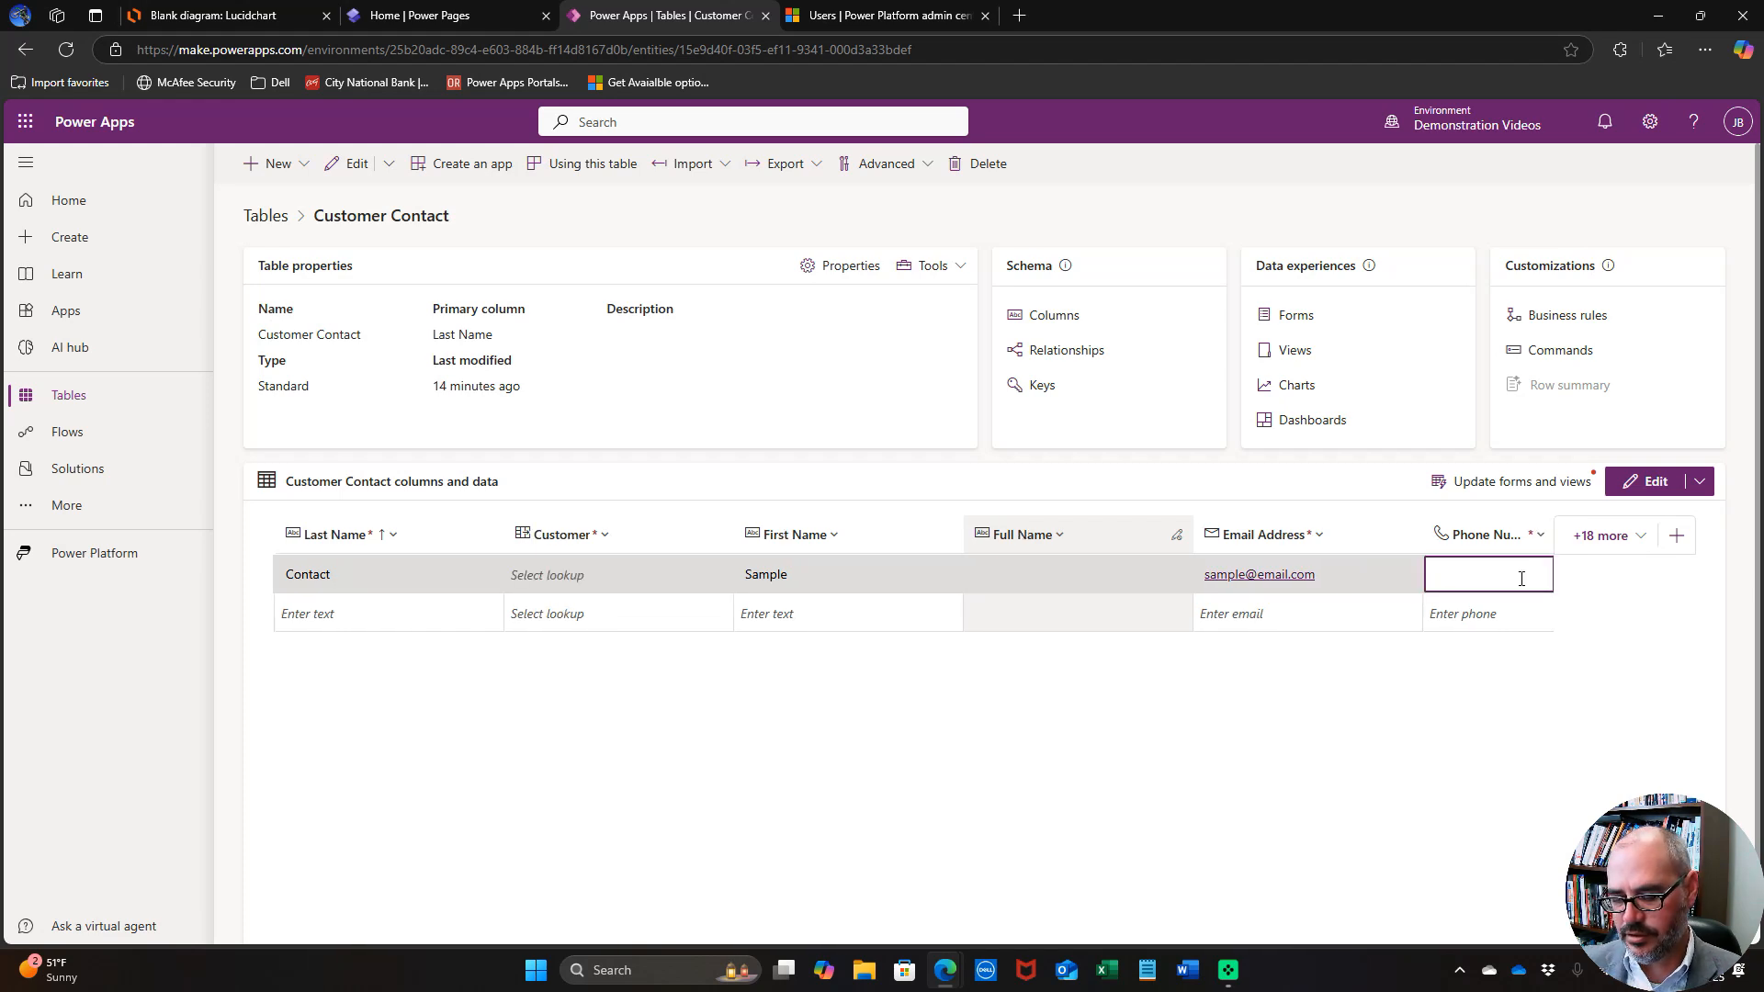
text(555-55)
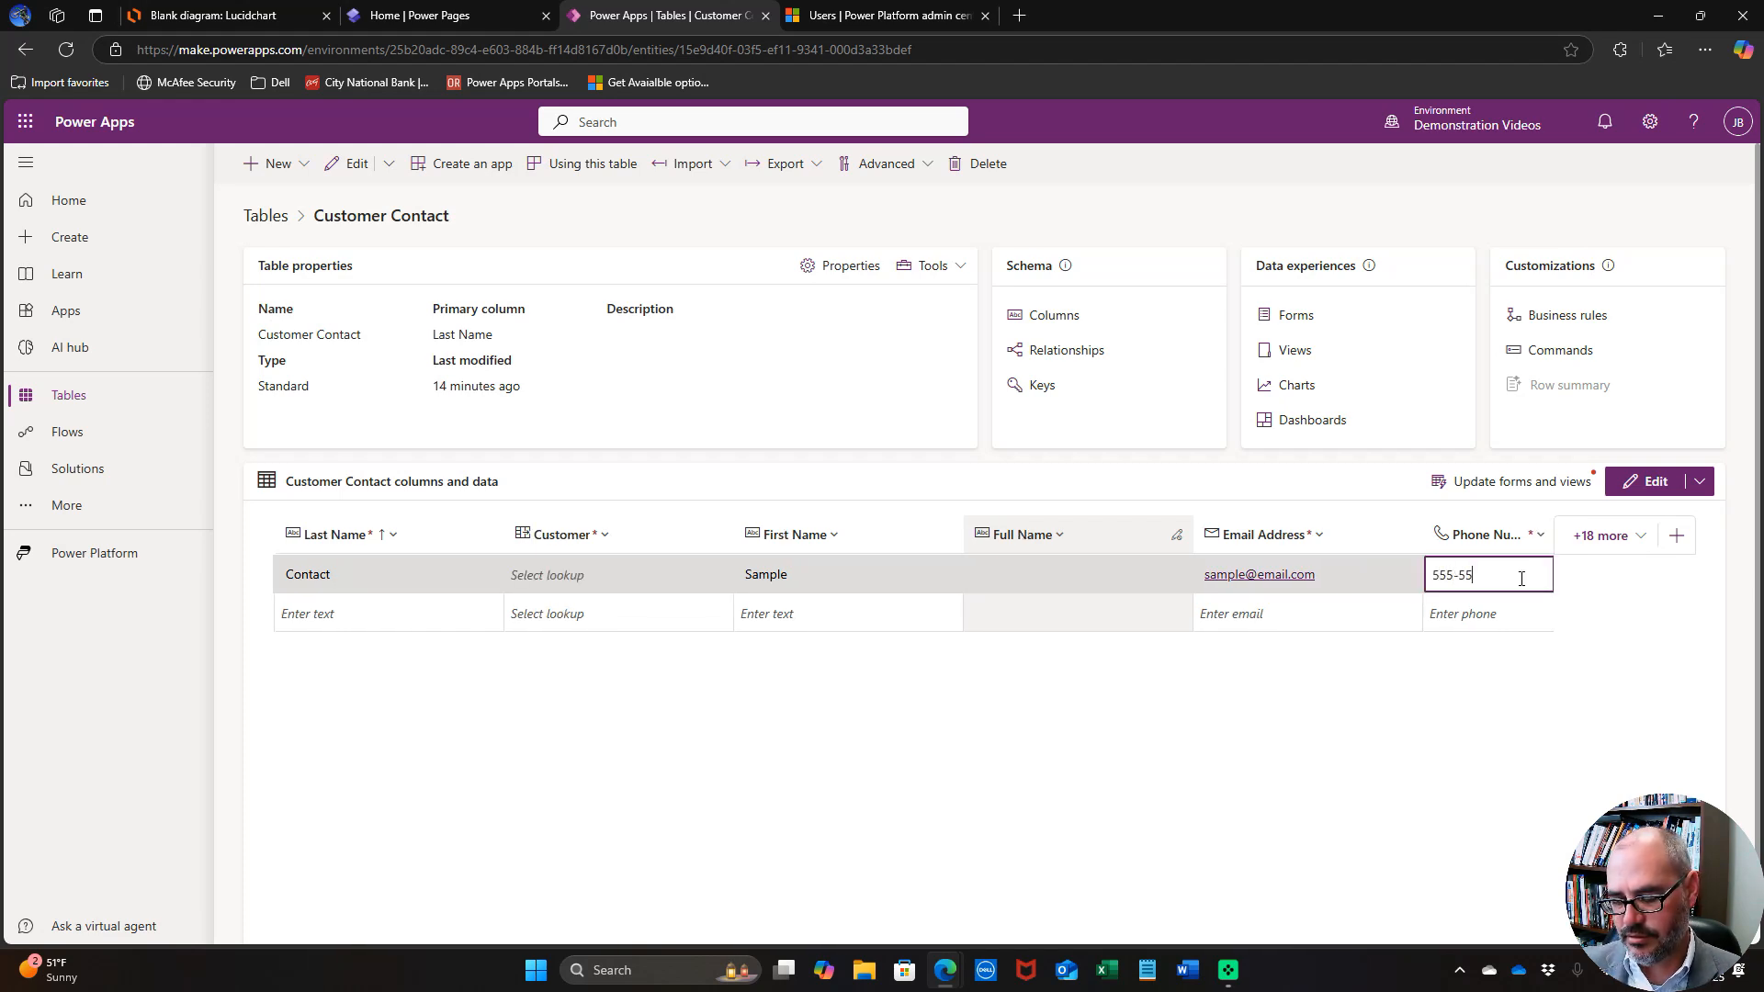
text(5-)
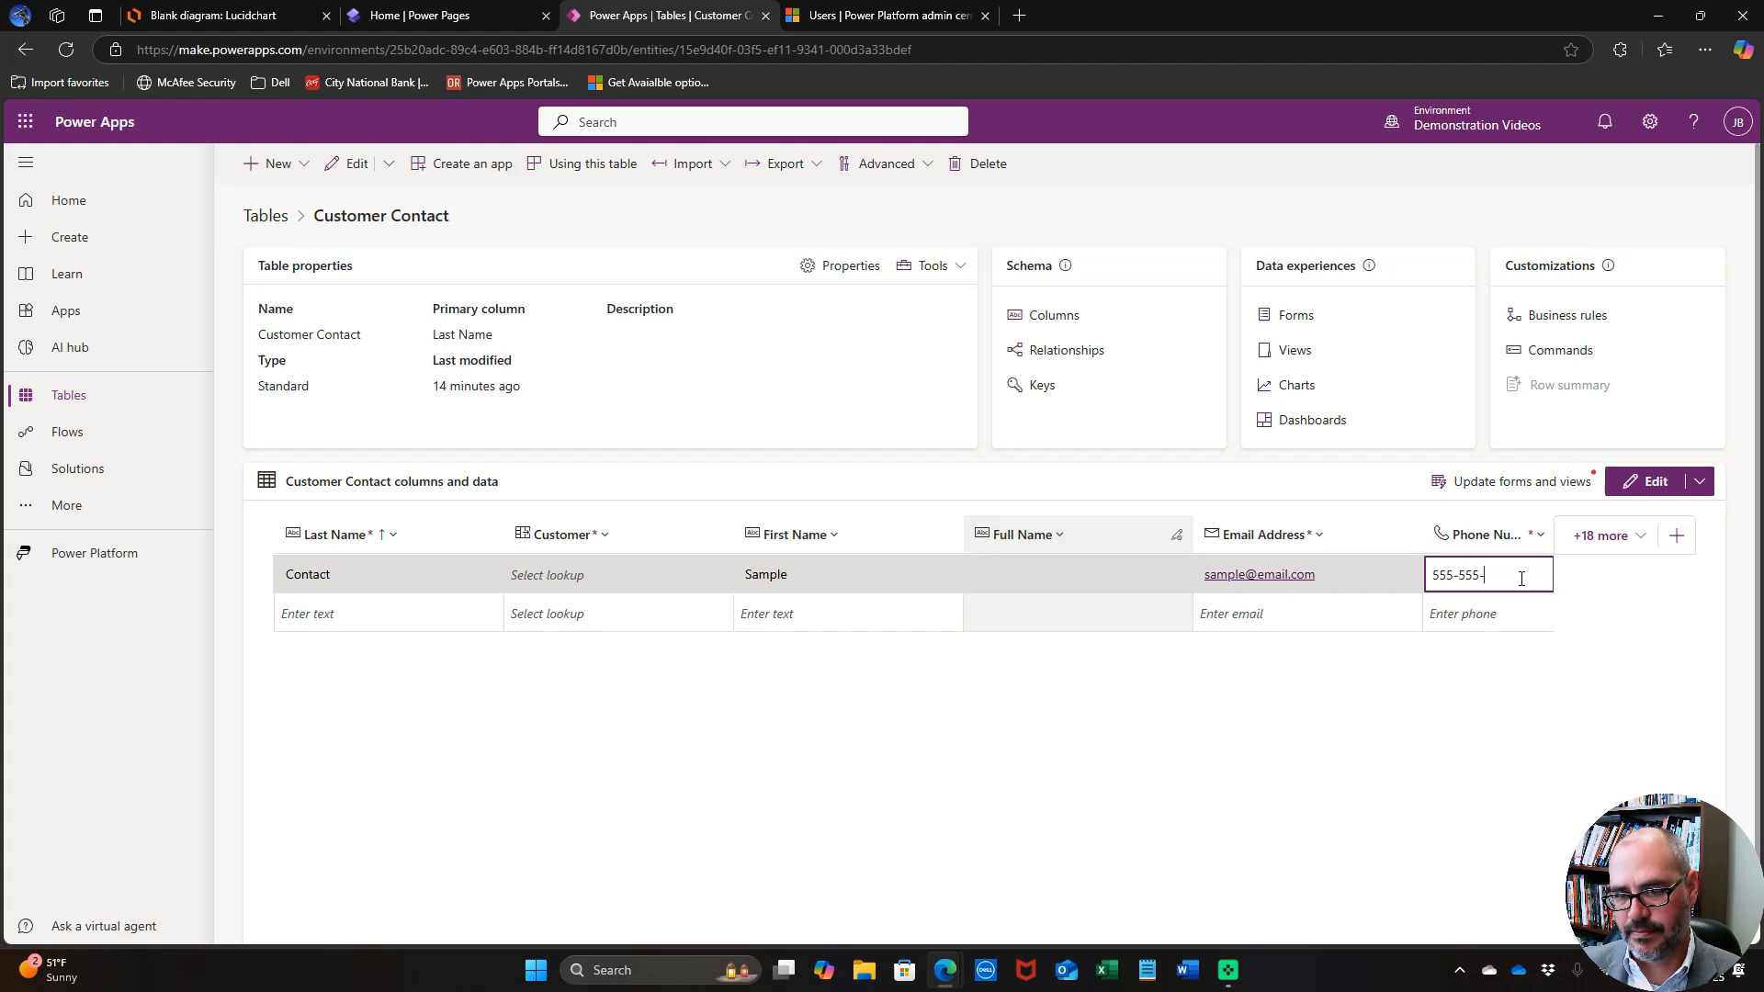
text(5555)
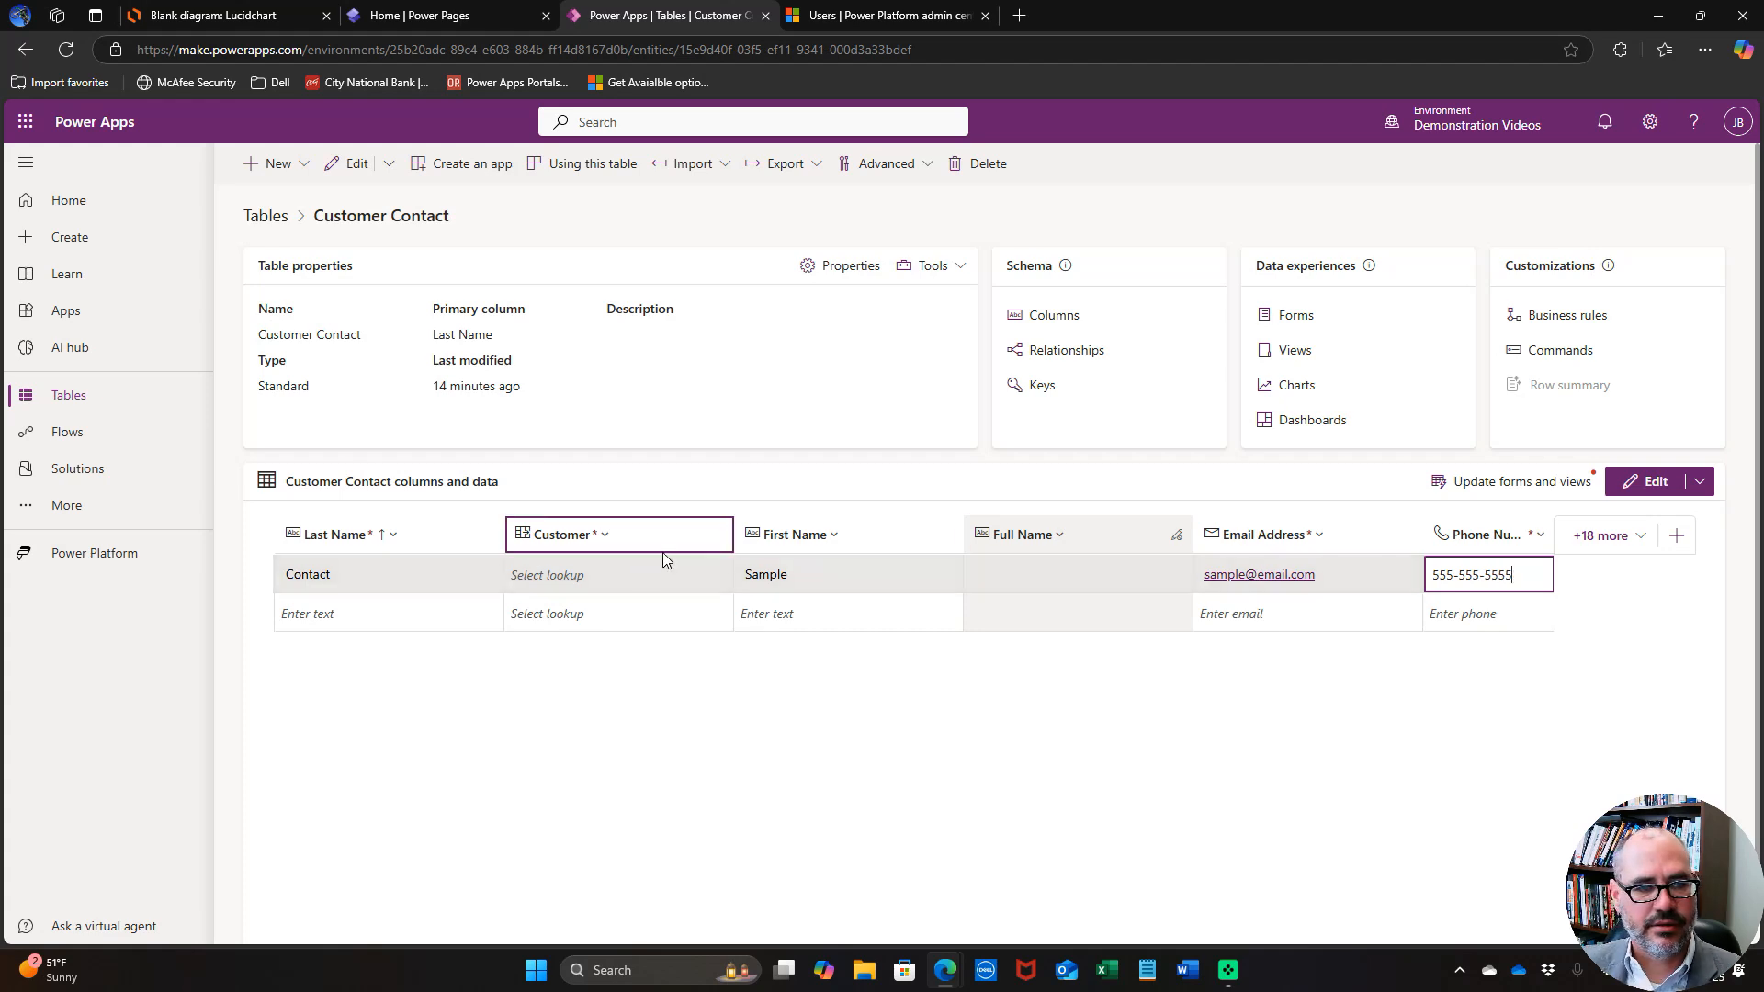
click(630, 570)
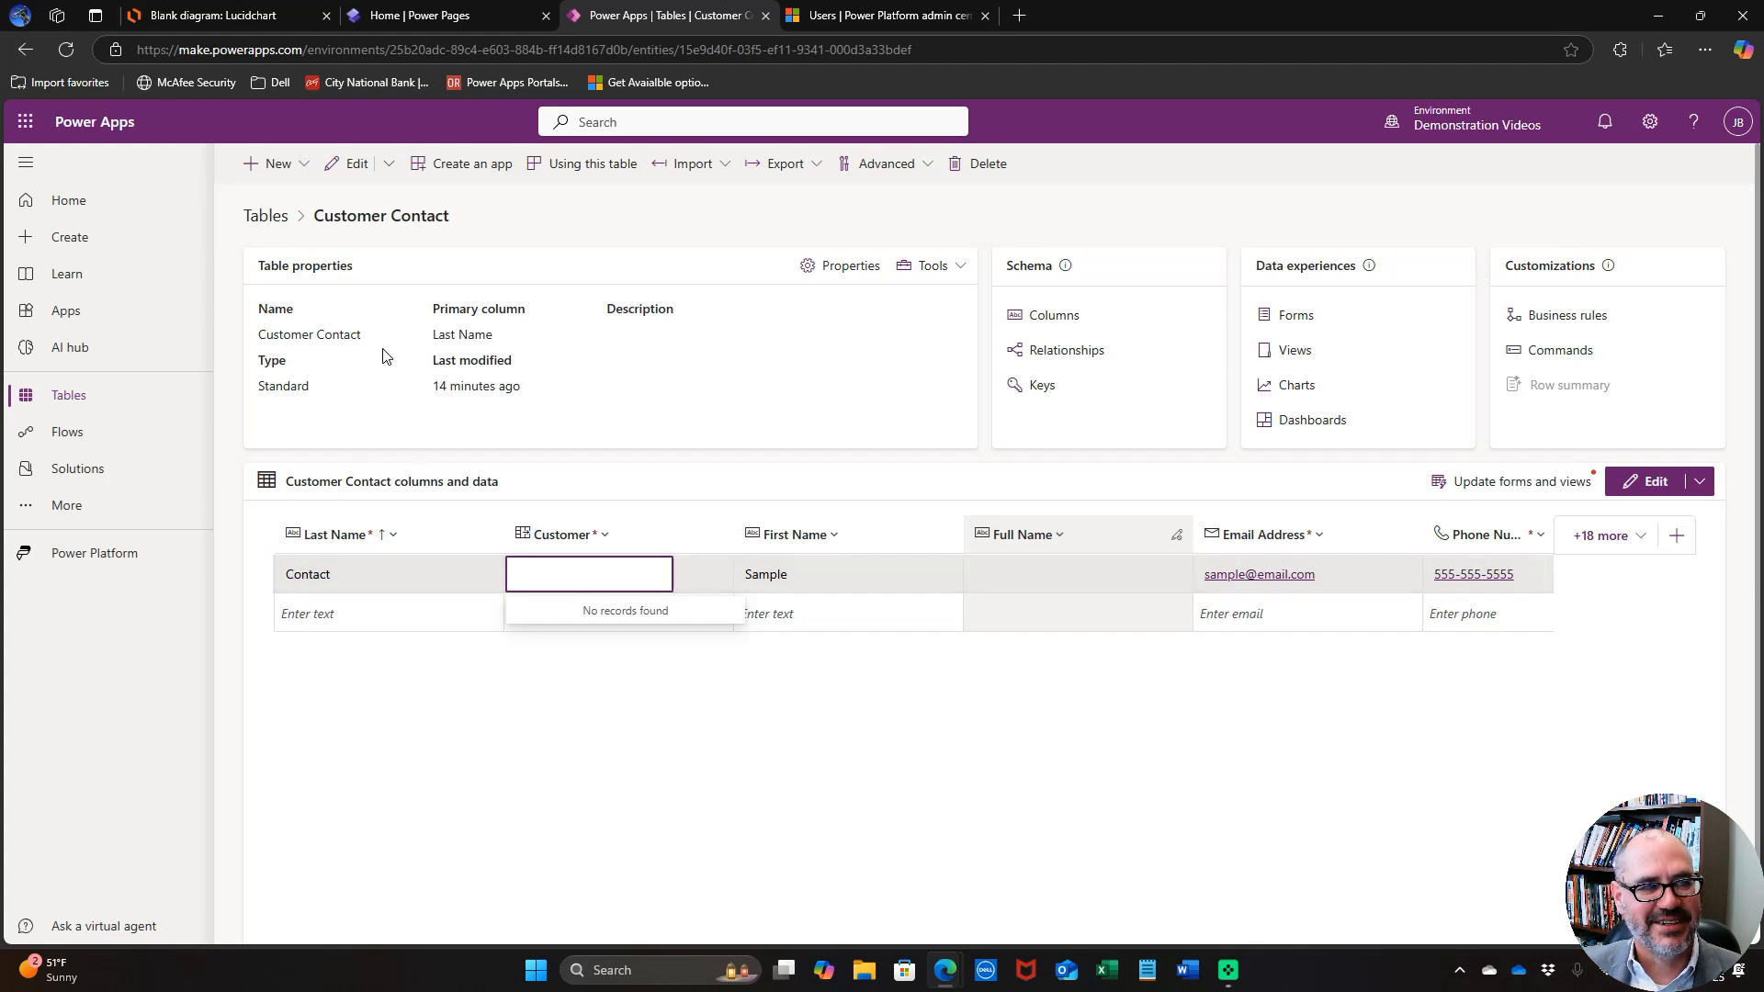
Reopen the Customer table from the custom tables list and add and save a record with the name Customer Name.
click(264, 218)
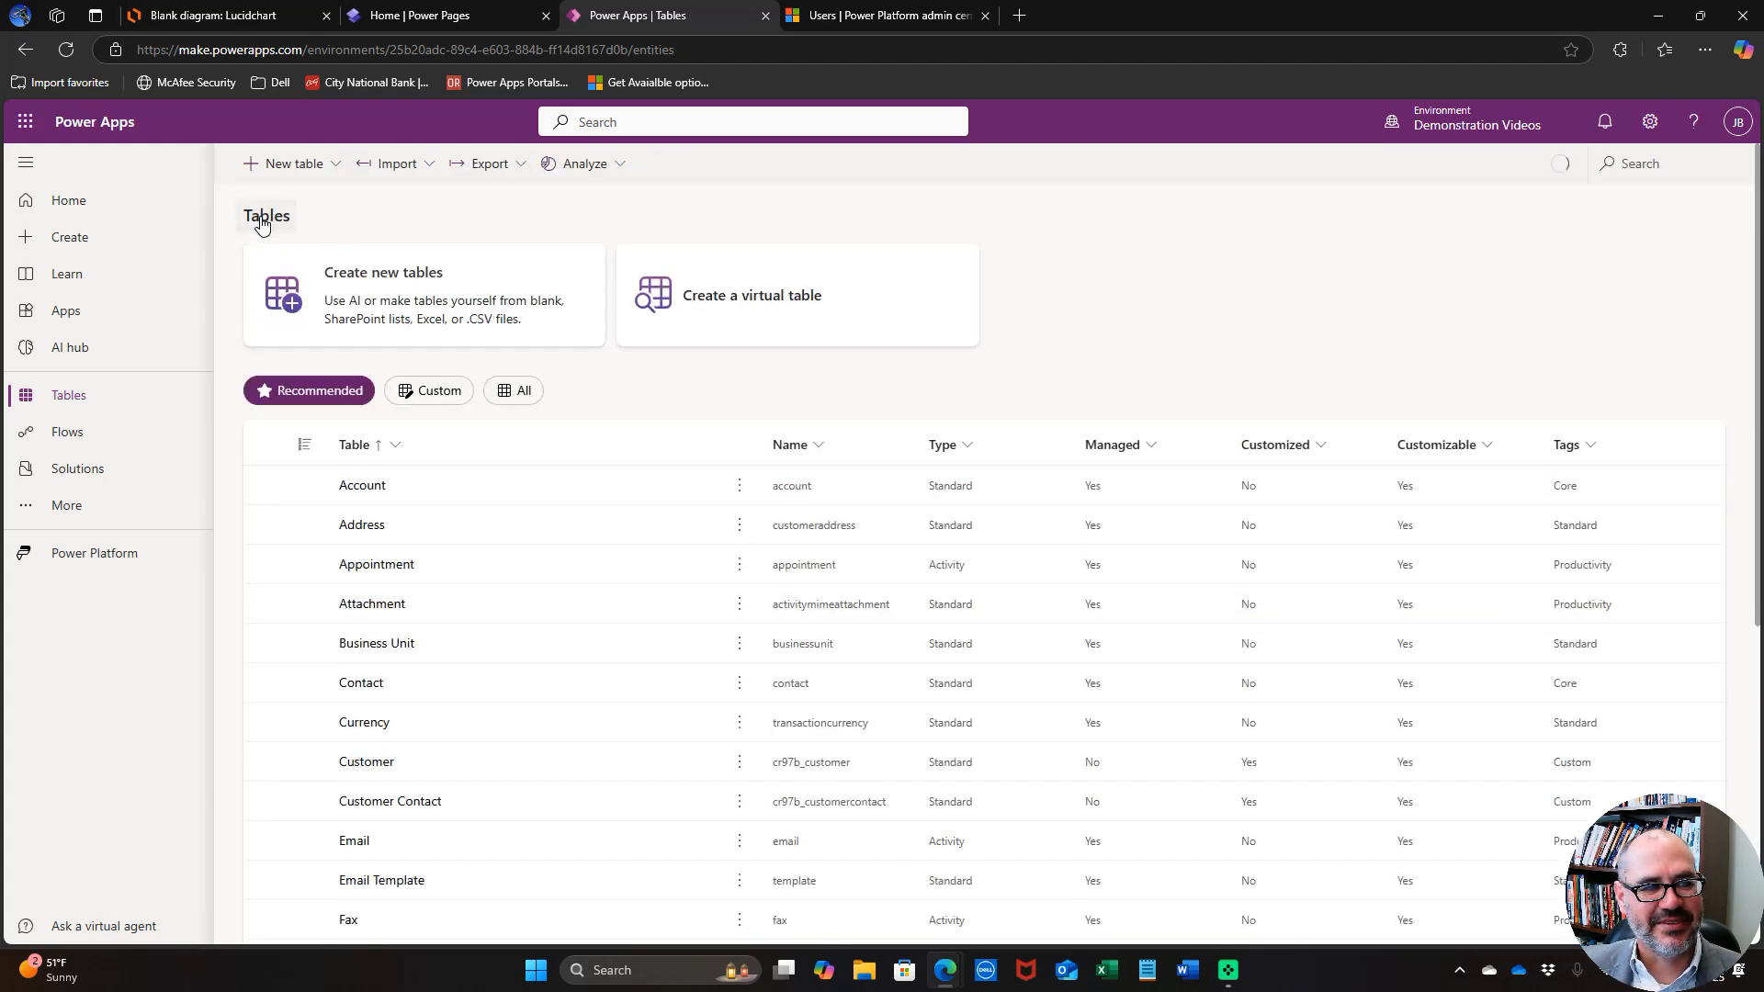
click(434, 390)
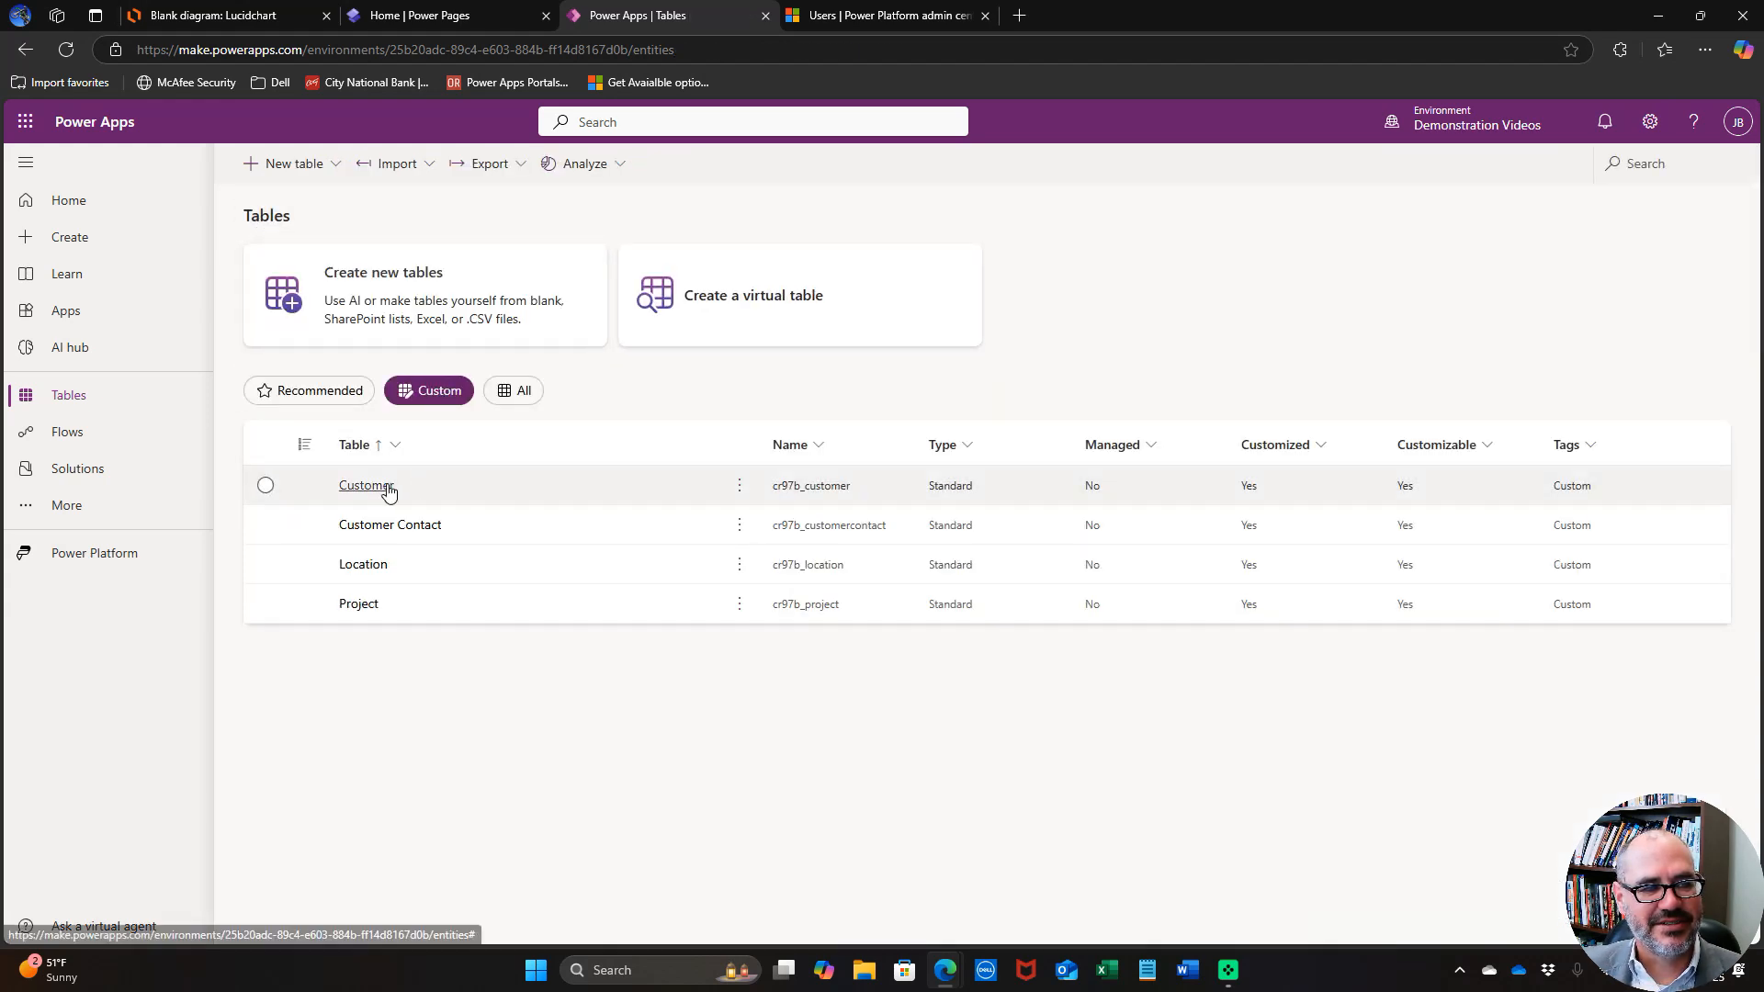
click(388, 487)
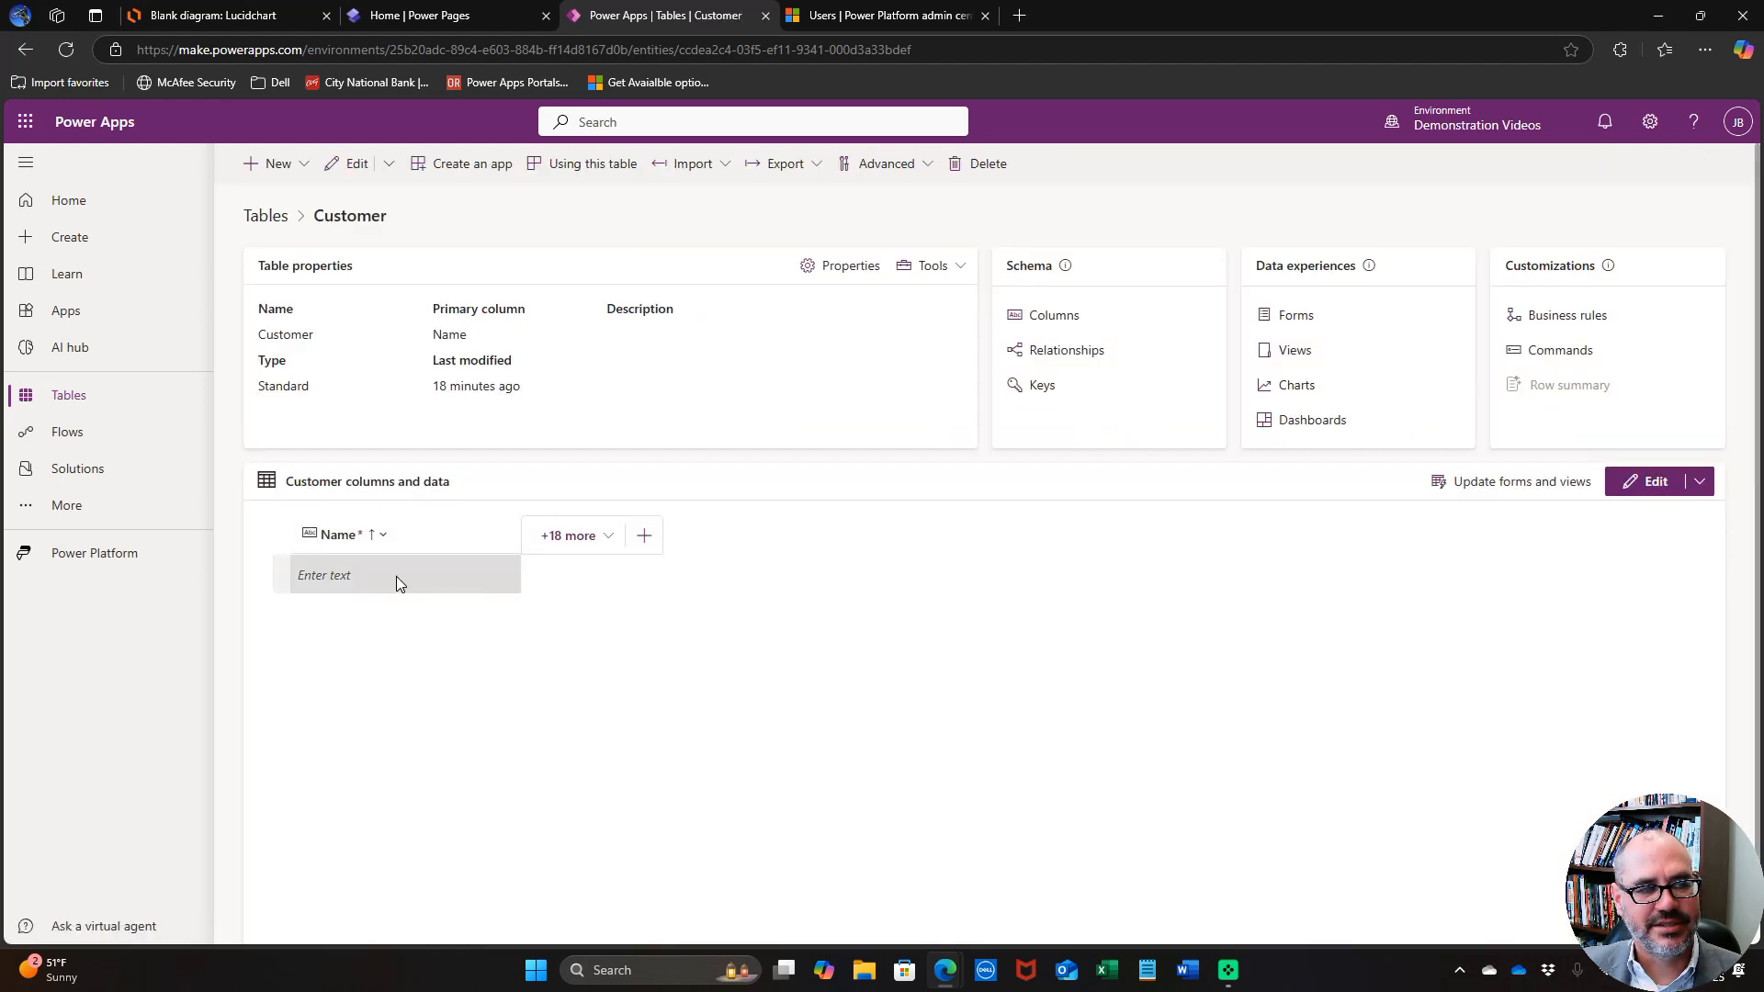
click(397, 579)
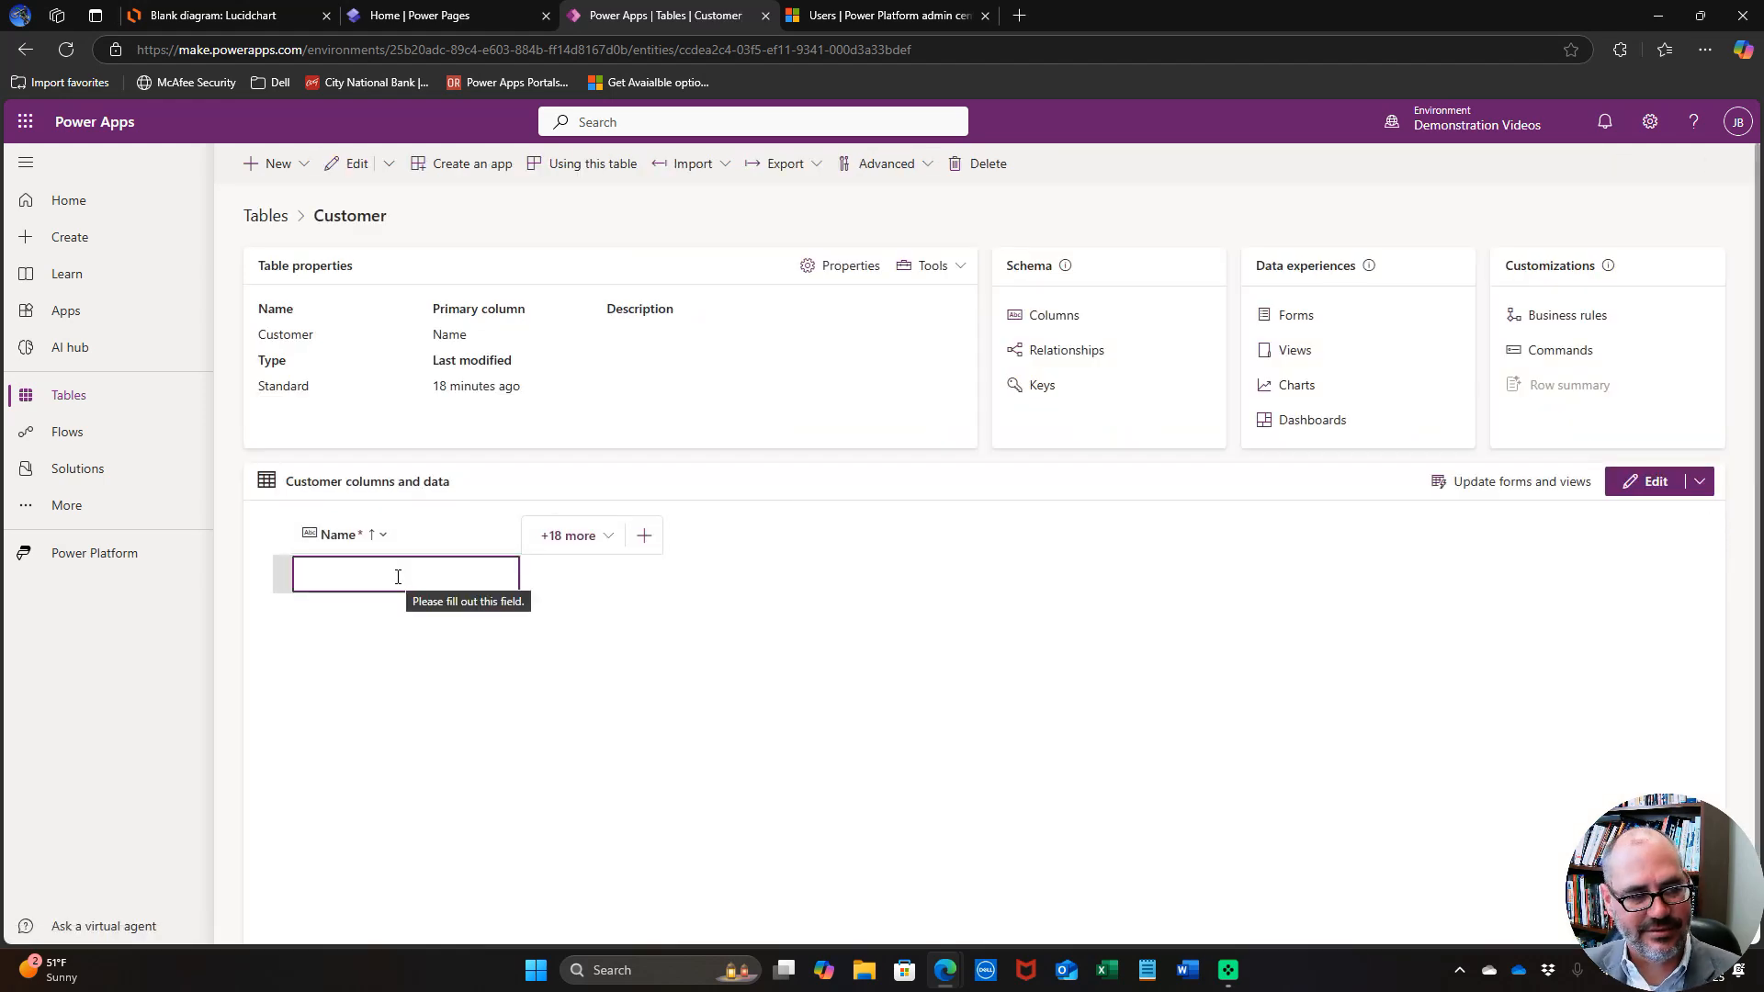
text(C)
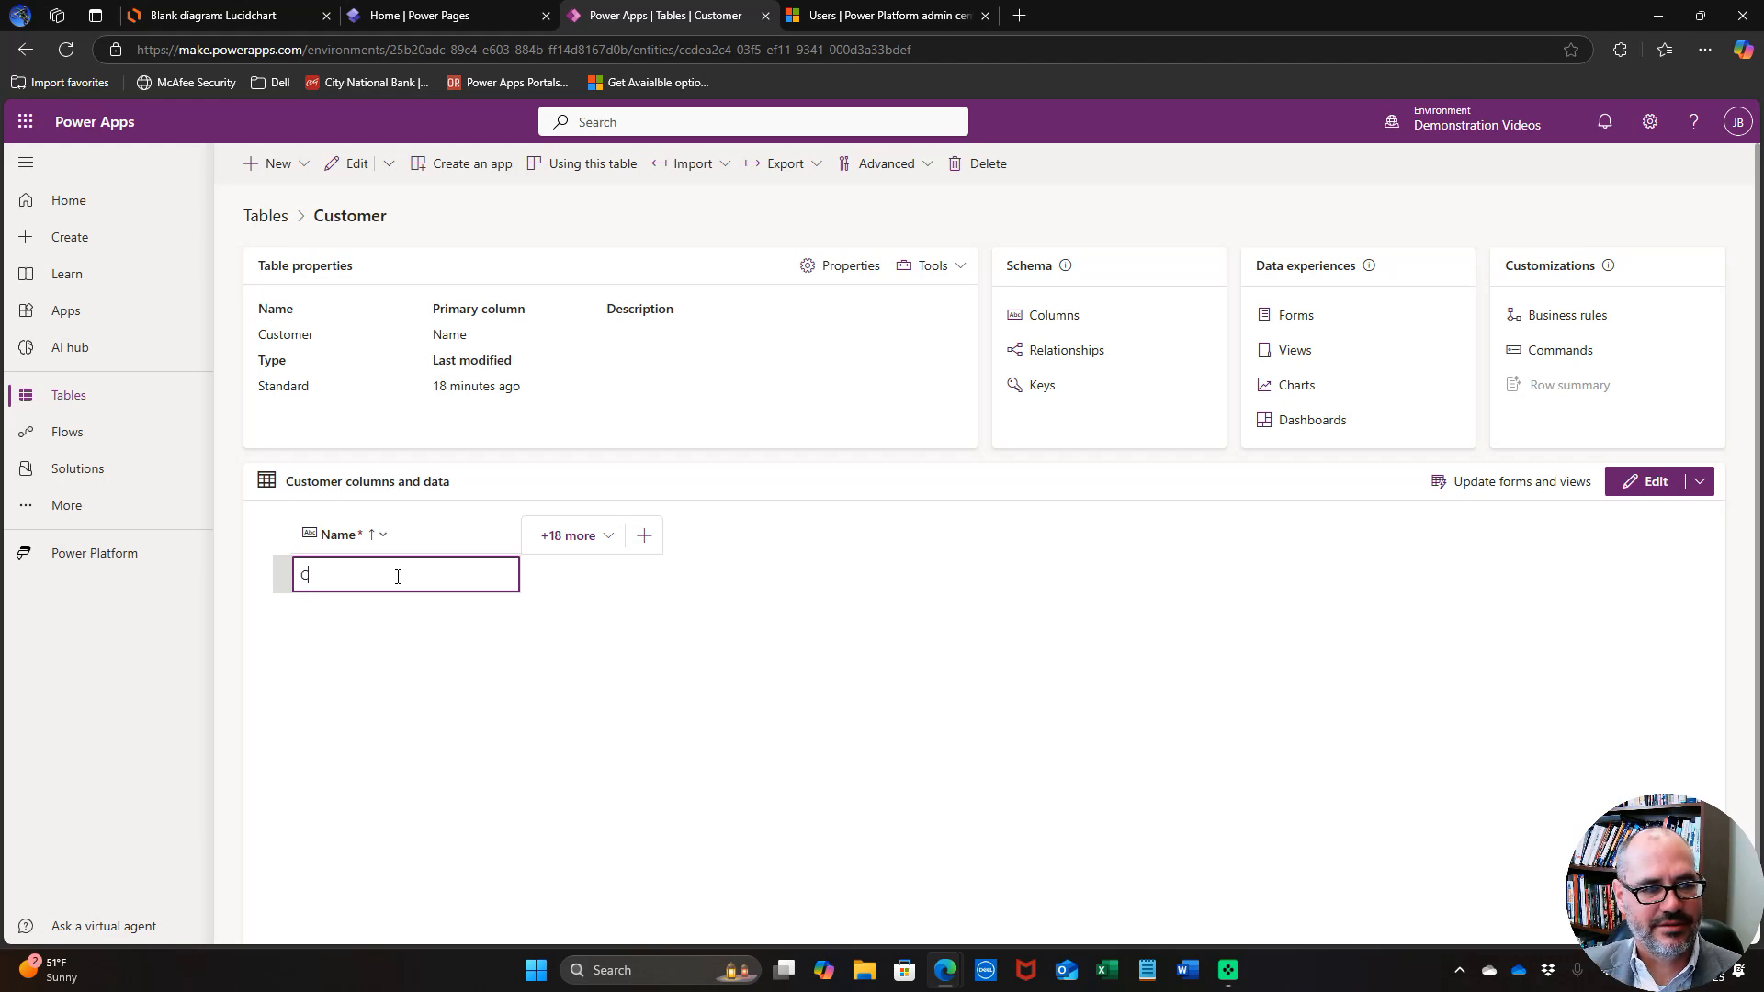
text(ustomer Name)
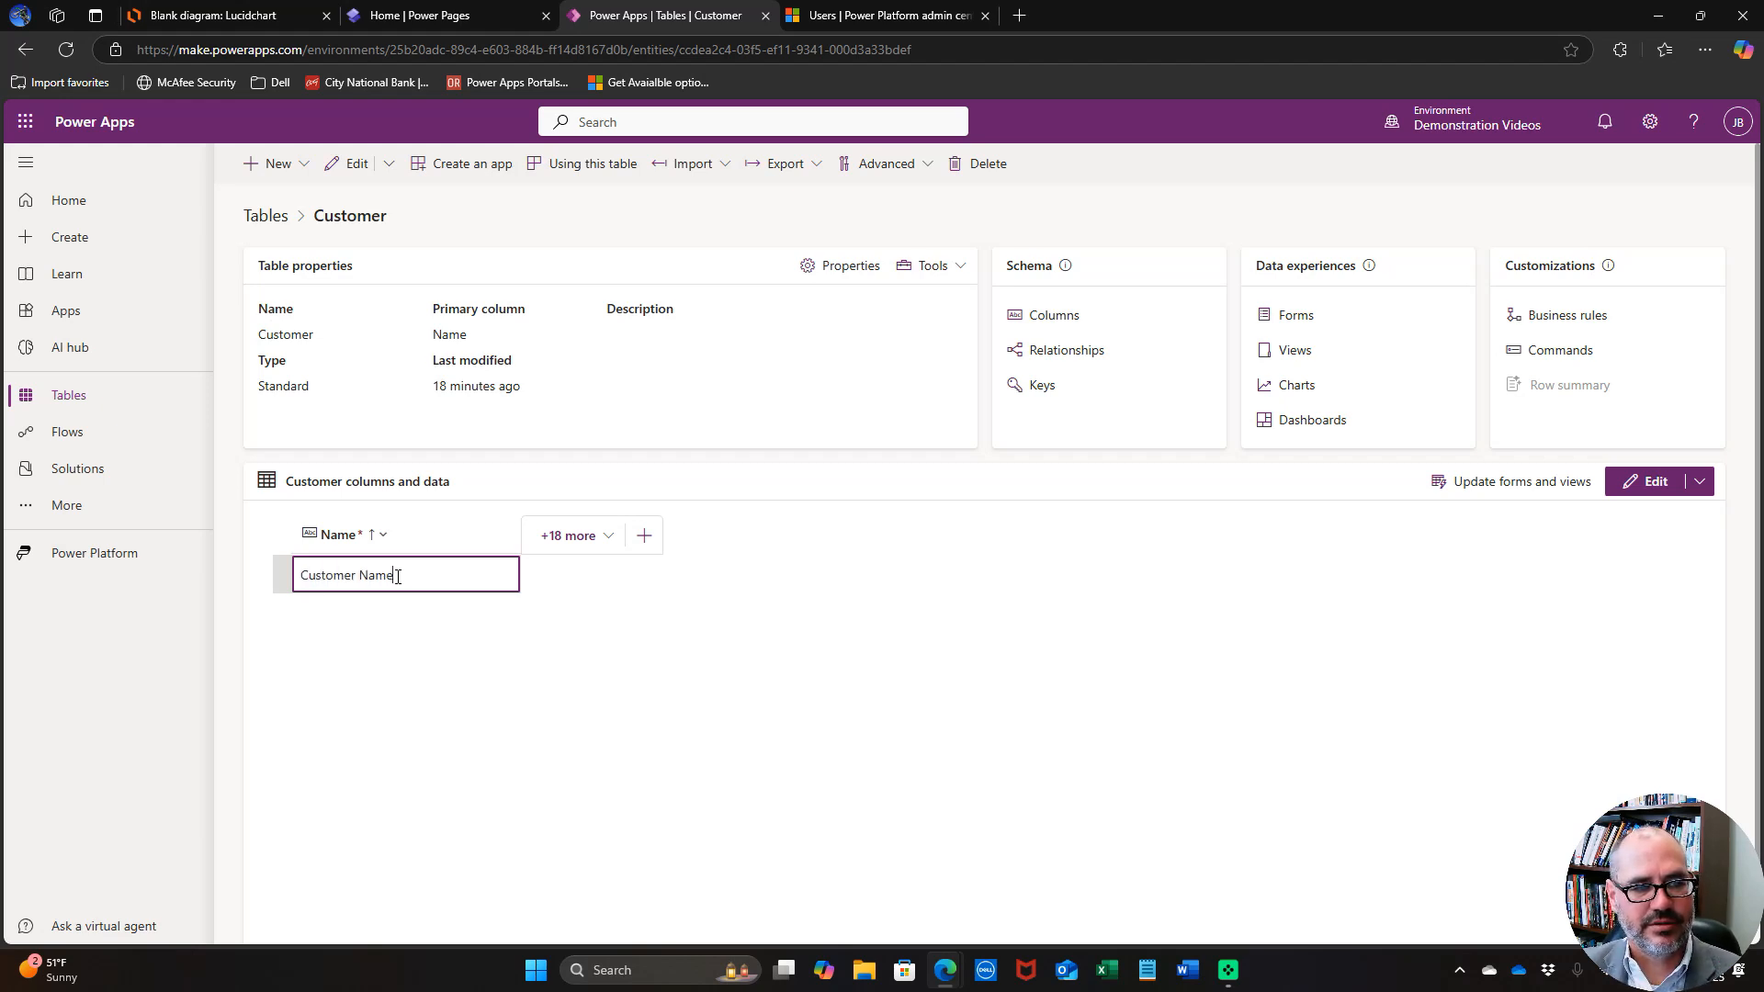
key(Return)
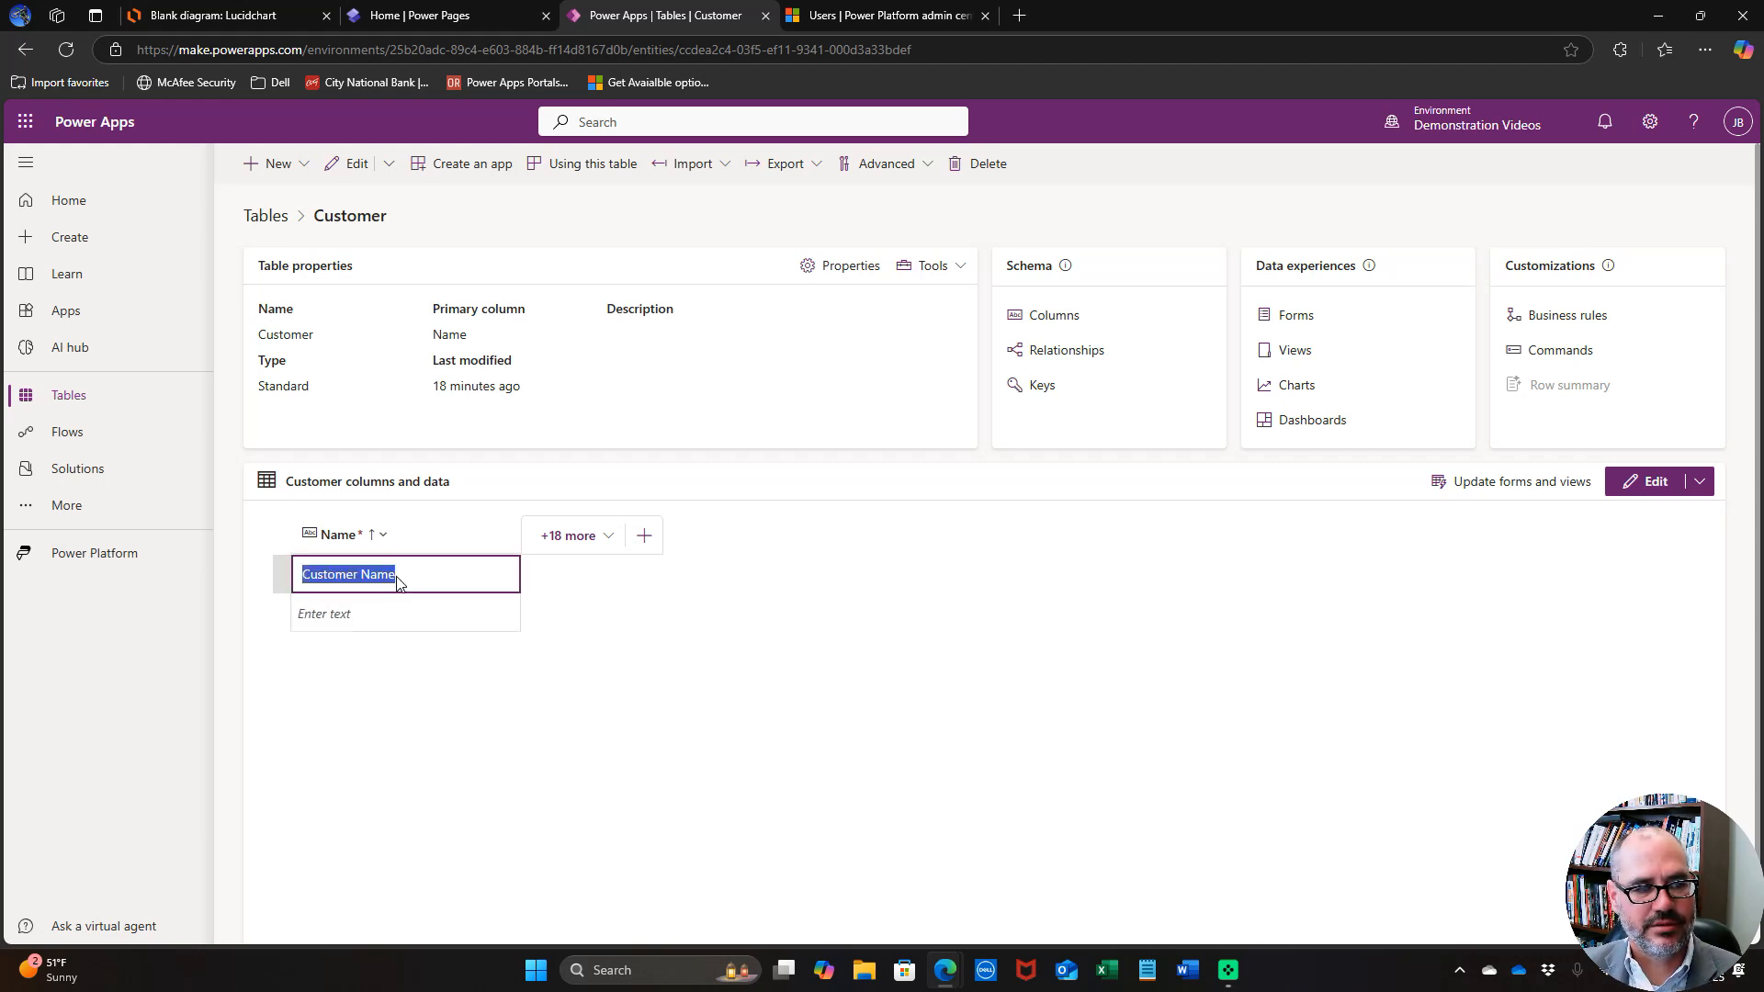
key(Tab)
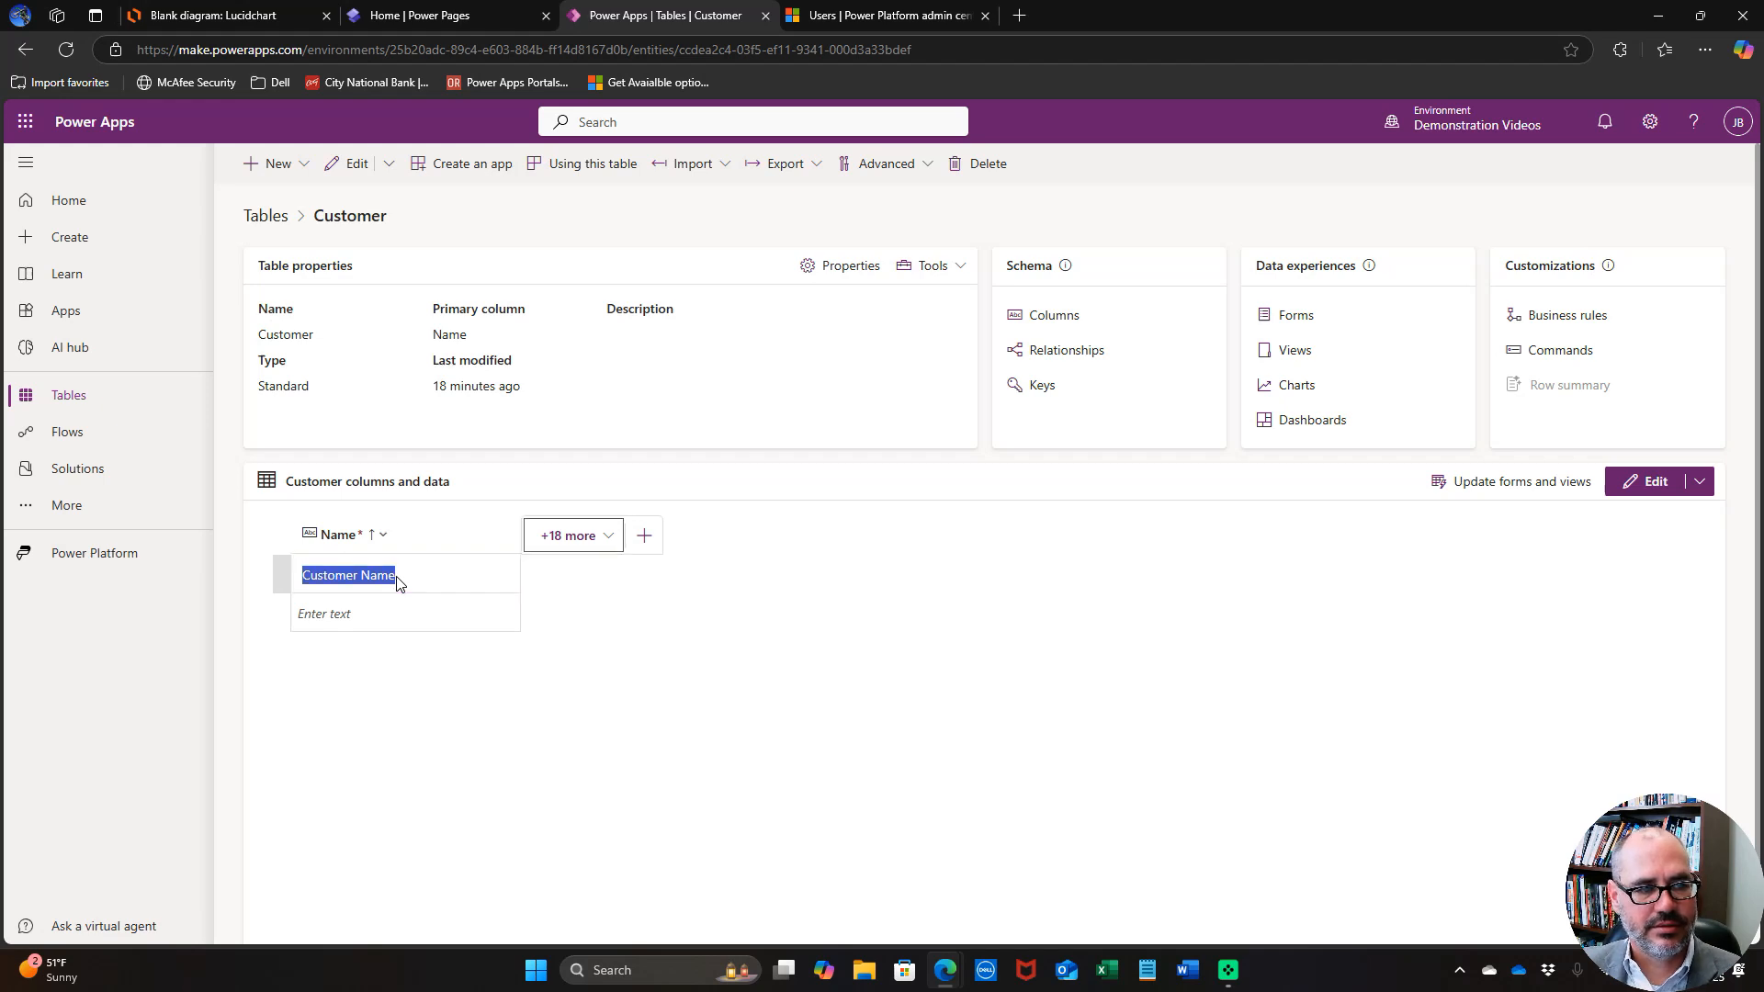
click(365, 613)
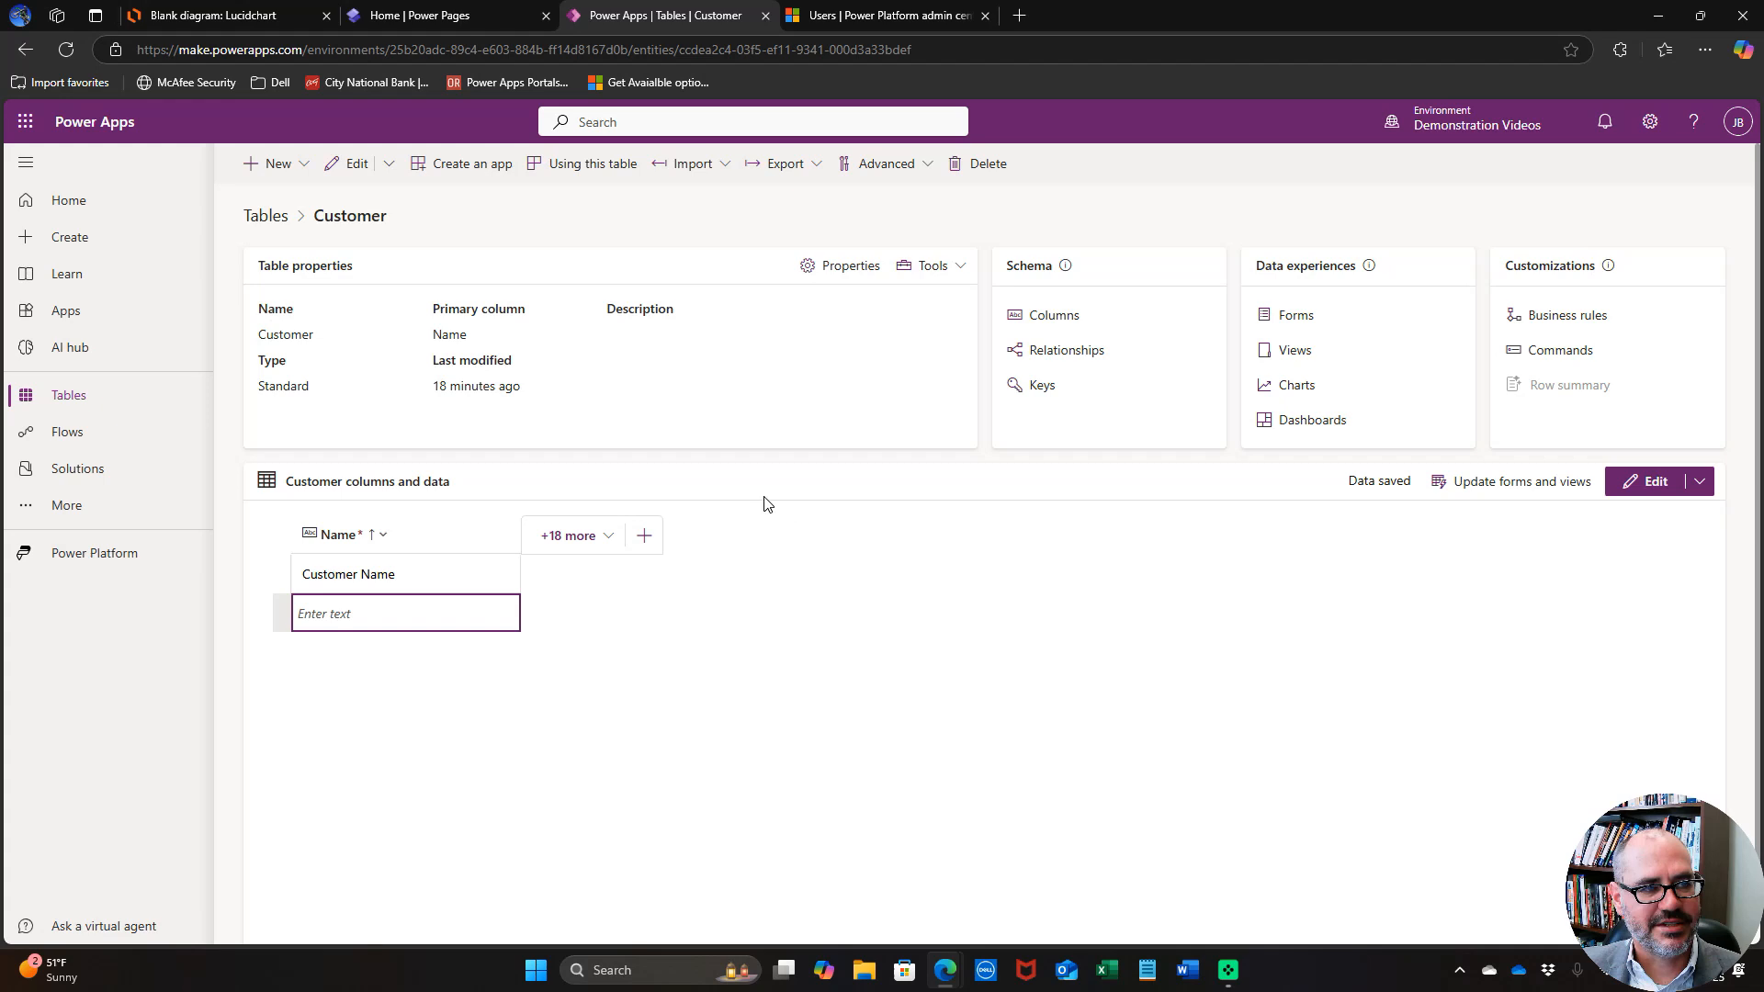
Go back to the tables list, show only custom tables, and open the Customer Contact table.
click(259, 217)
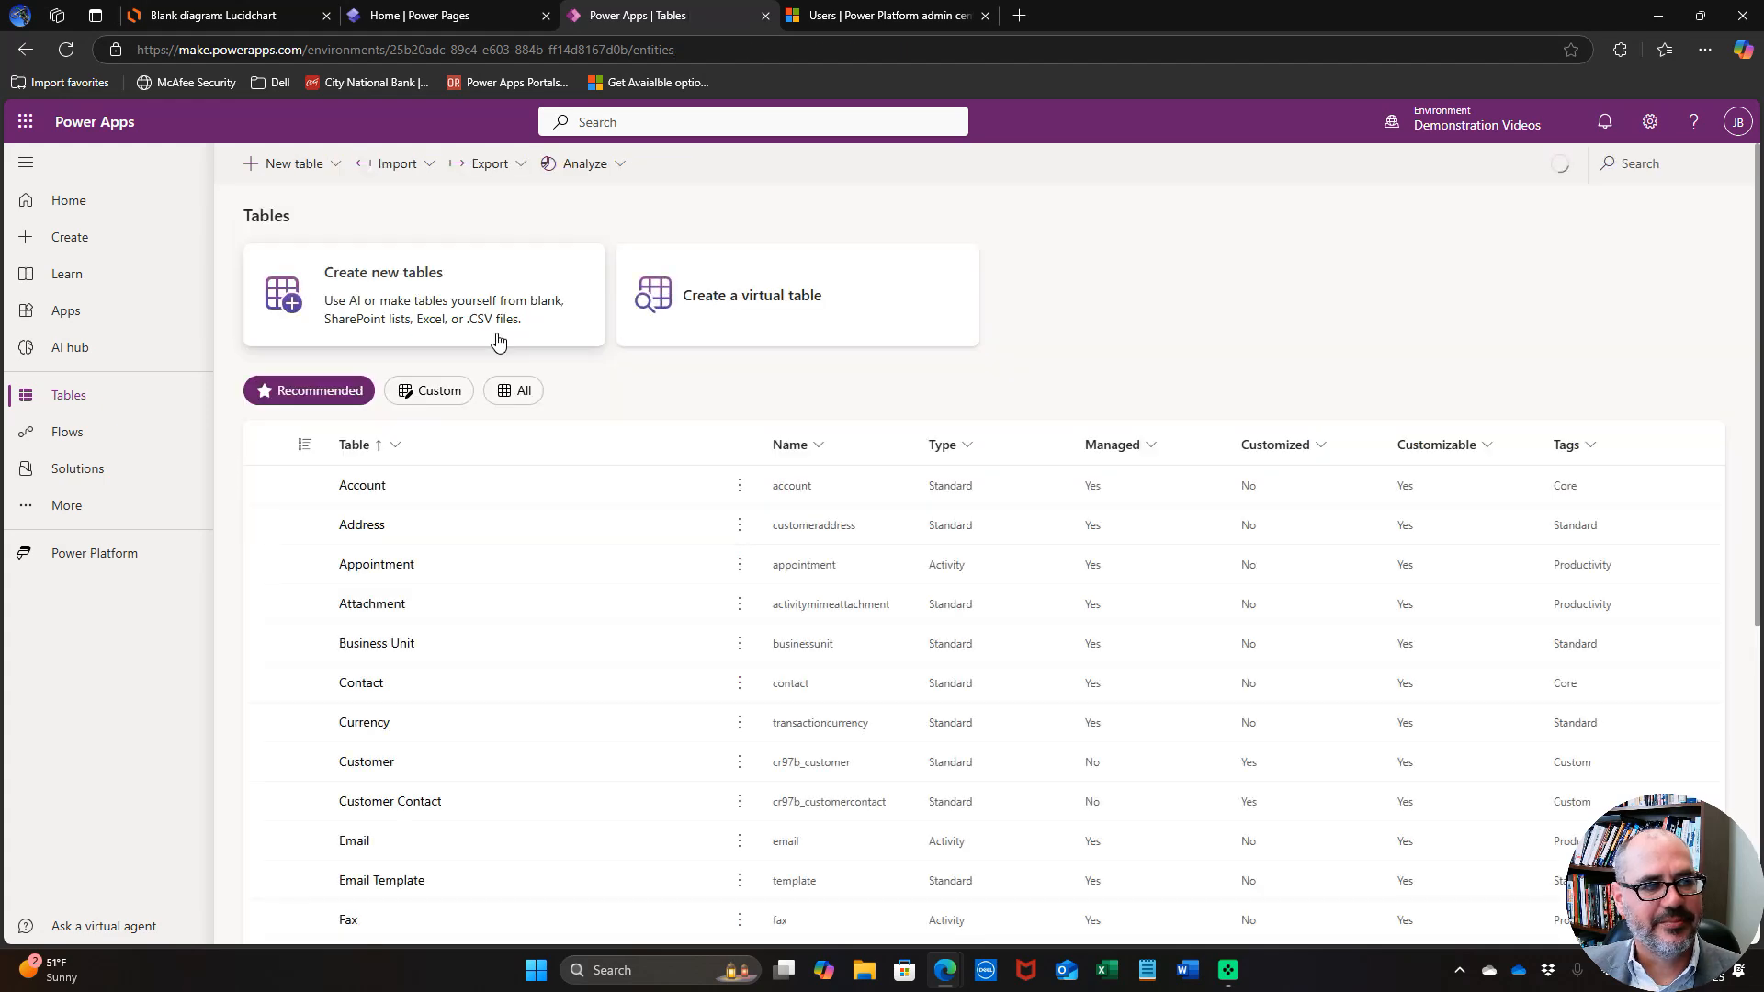
click(432, 390)
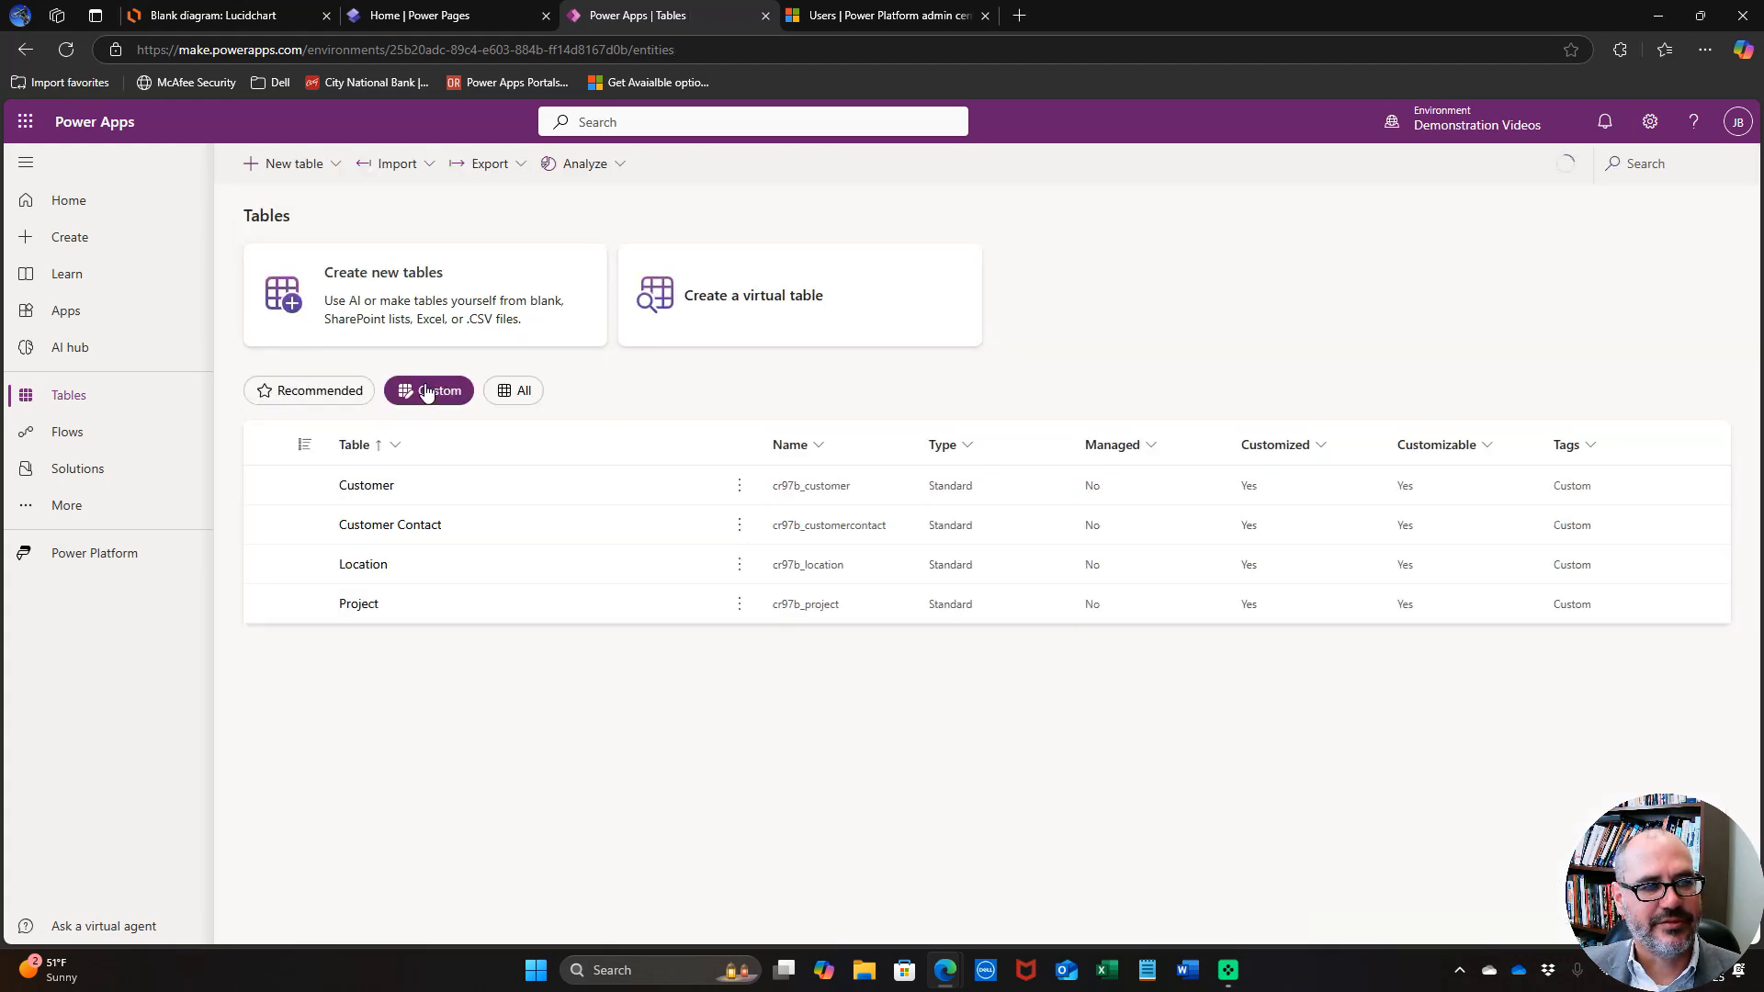
click(408, 527)
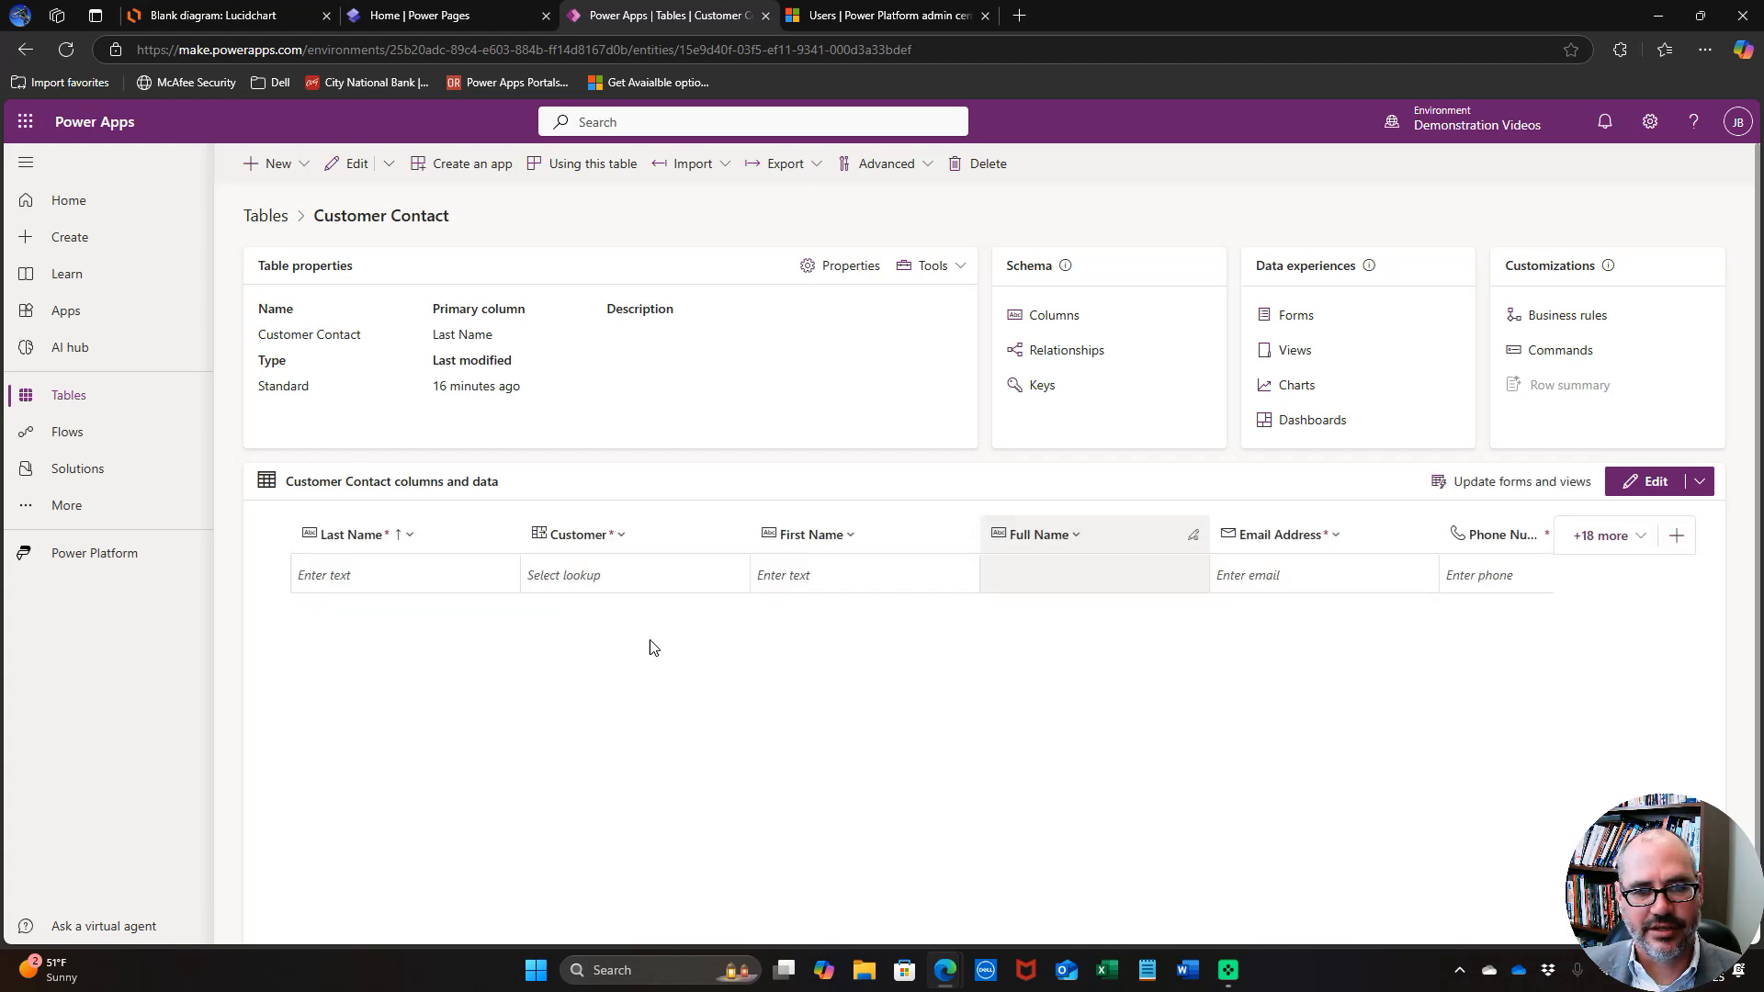
In a new Customer Contact row, select Customer Name as the customer and enter last name Contact and first name Sample.
click(630, 582)
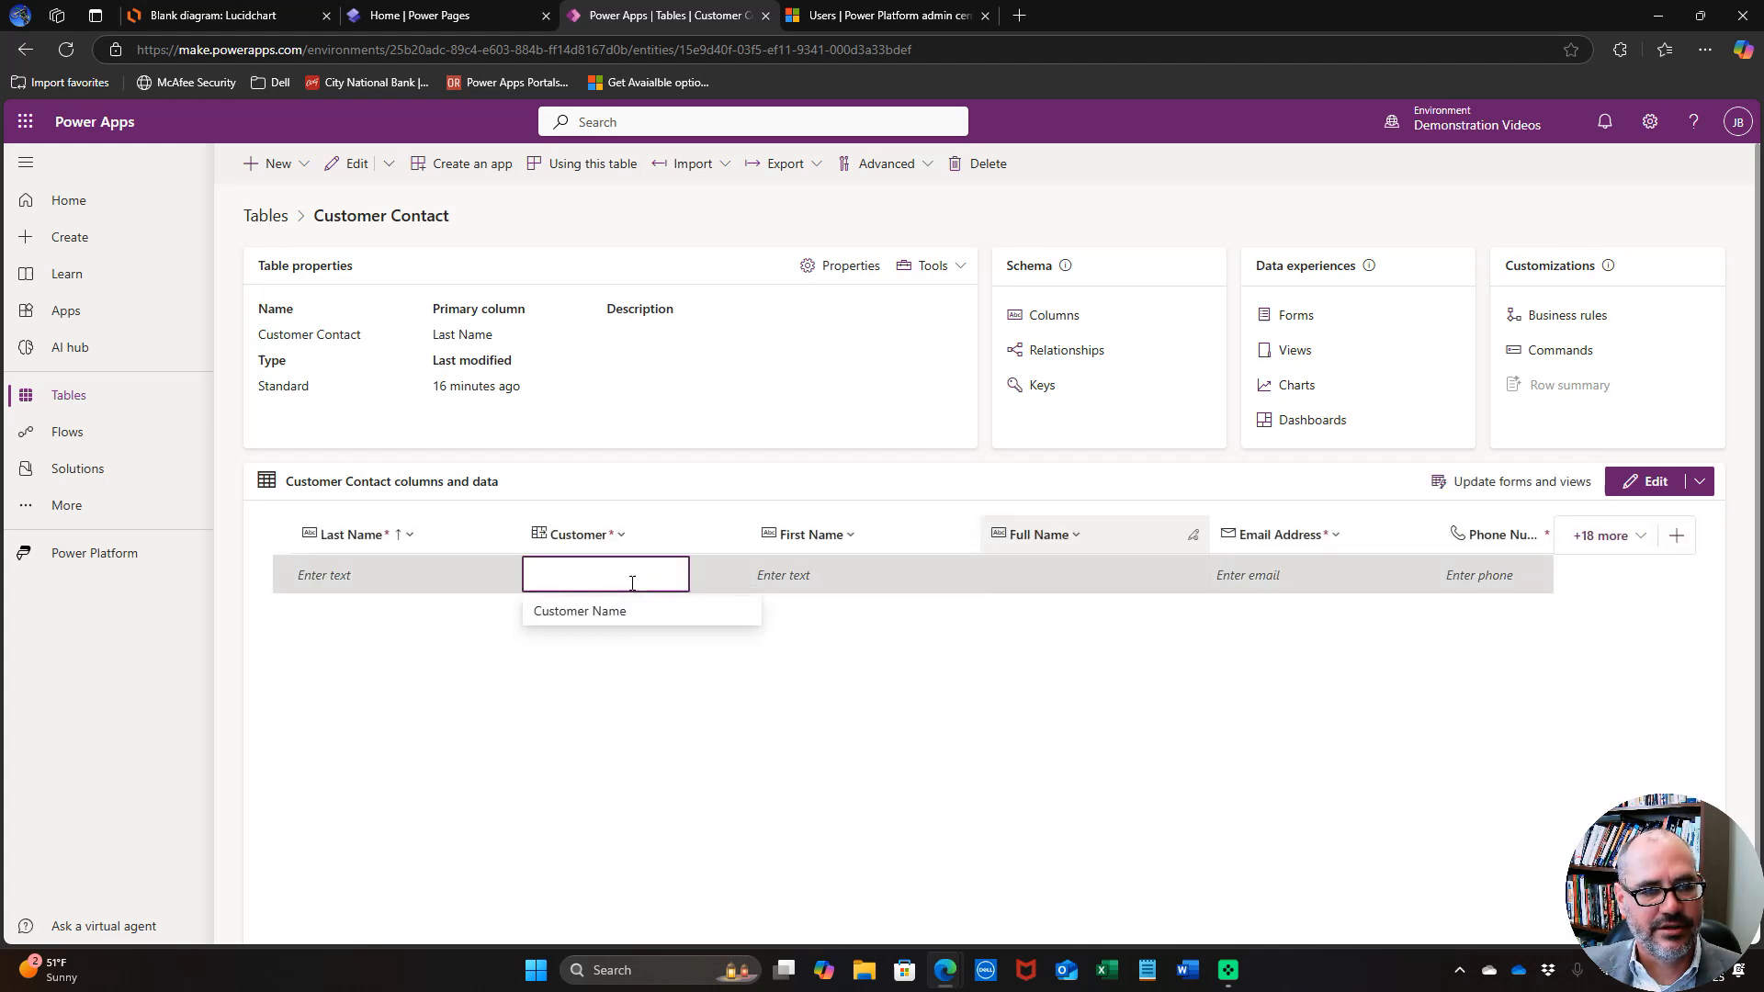
click(597, 613)
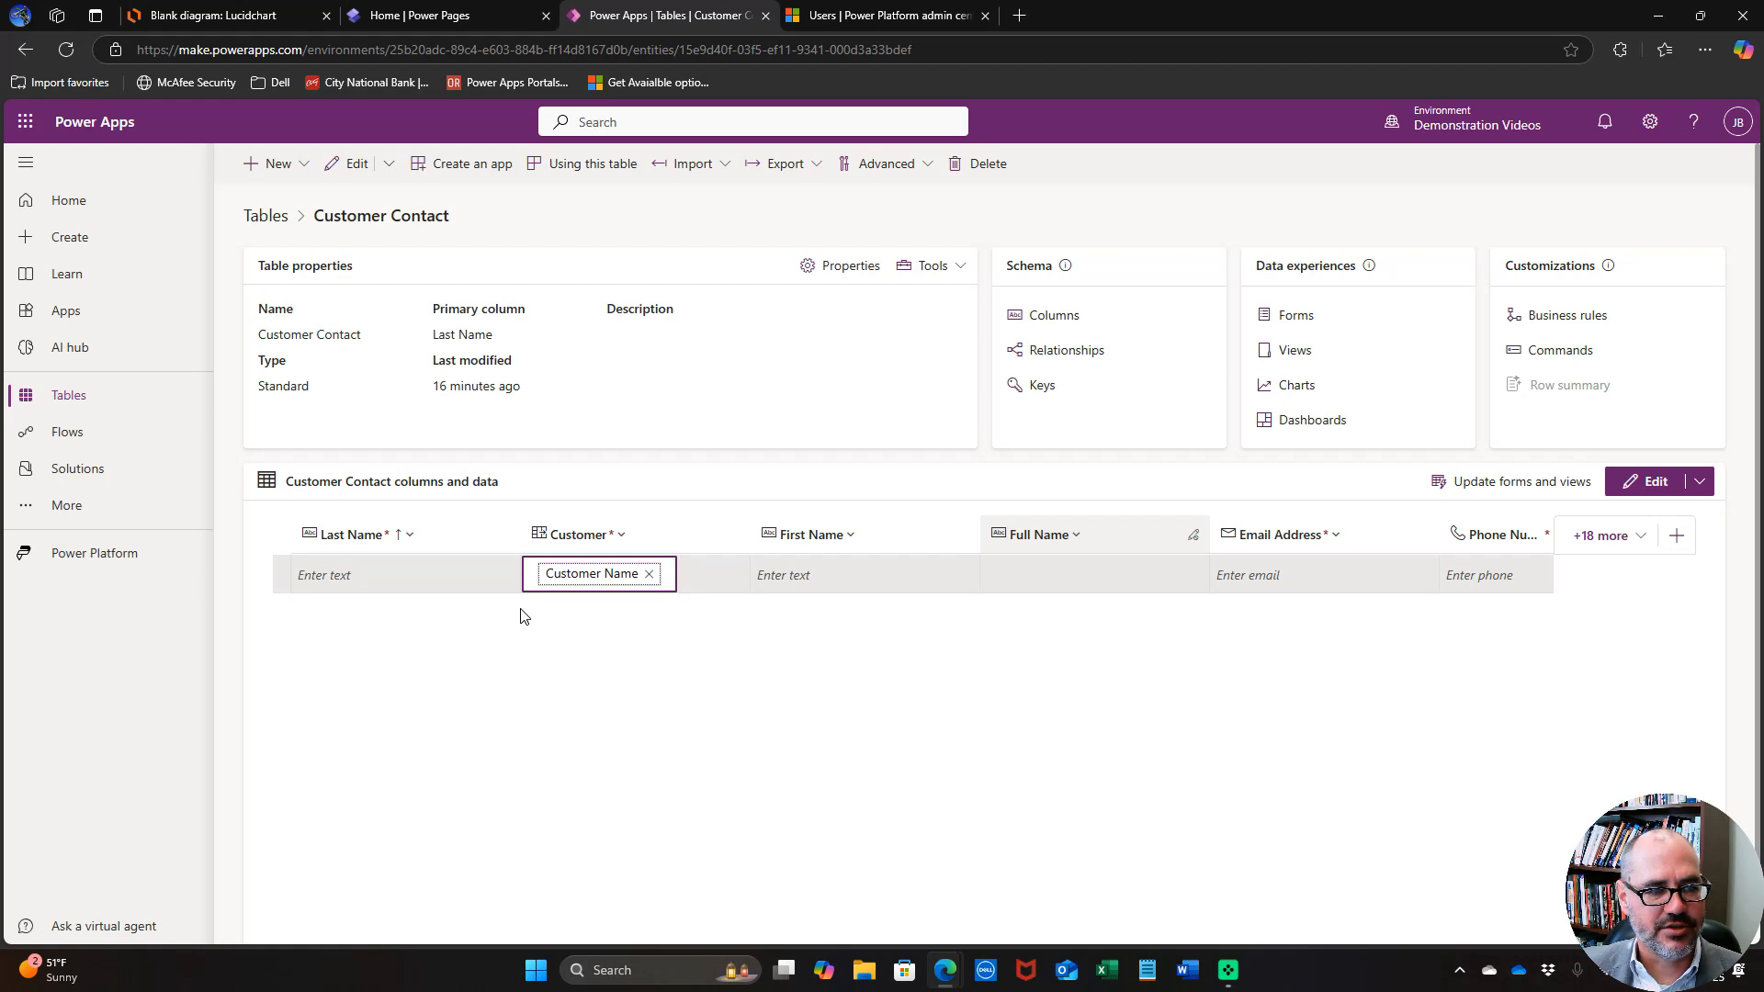
click(427, 577)
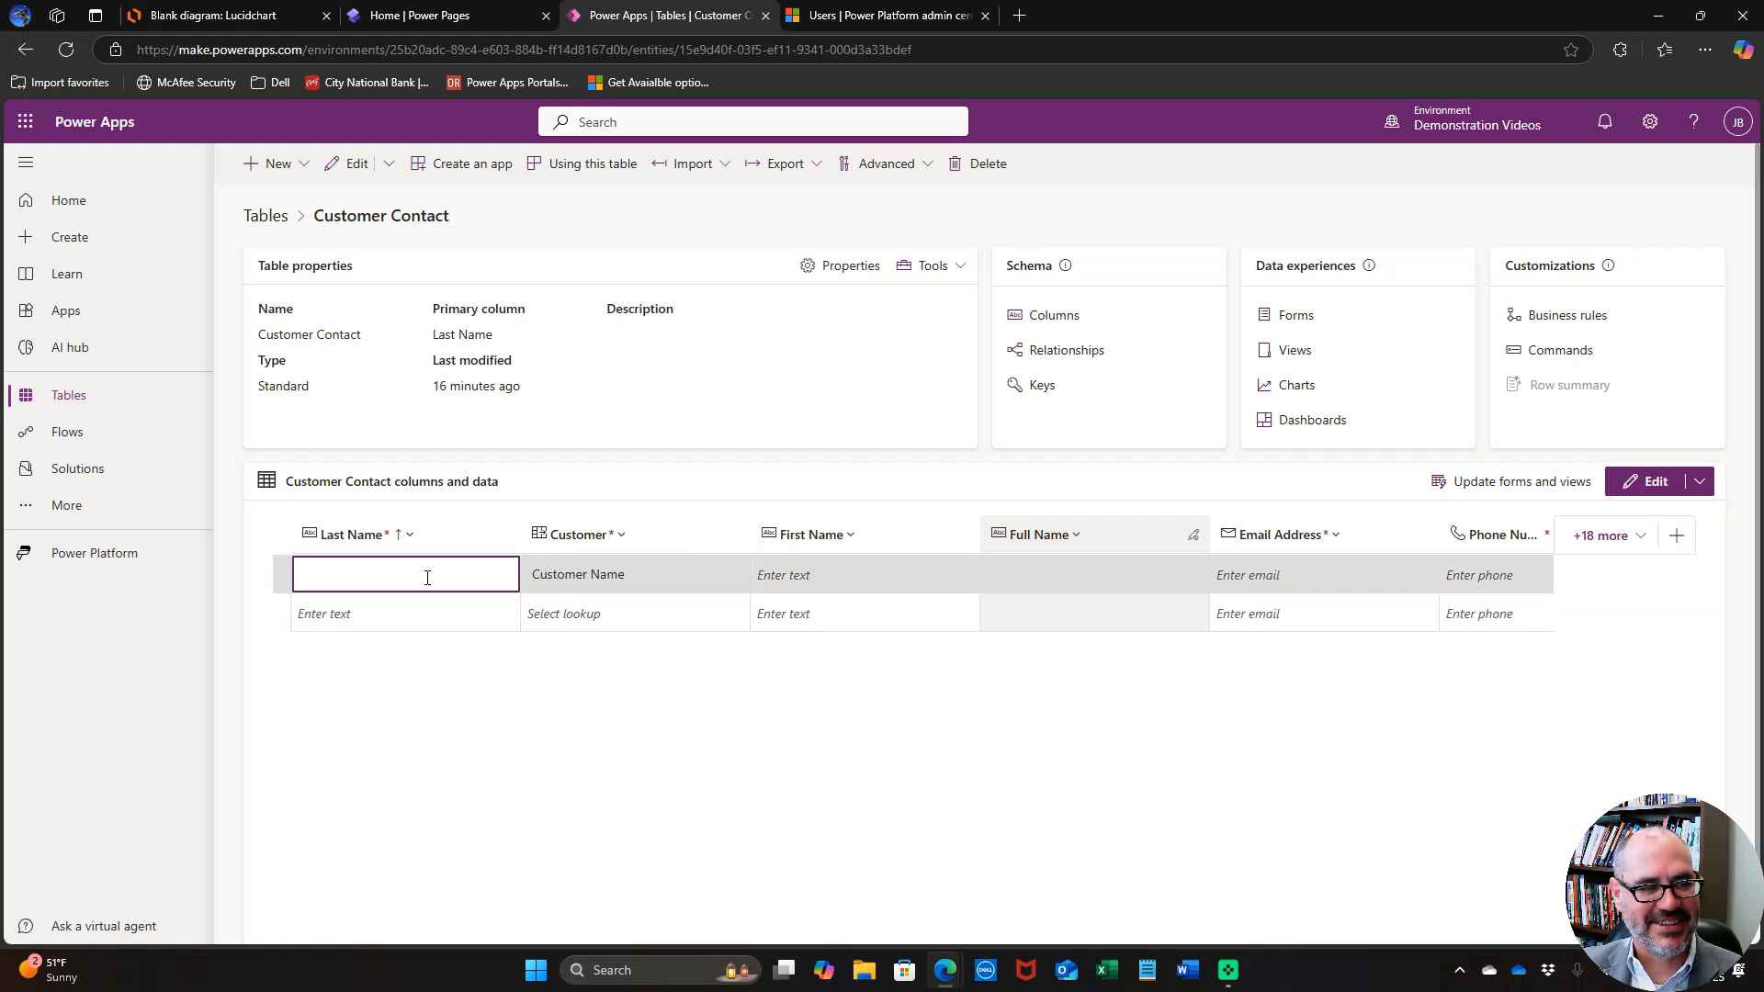
text(Cont)
key(BackSpace)
key(BackSpace)
key(BackSpace)
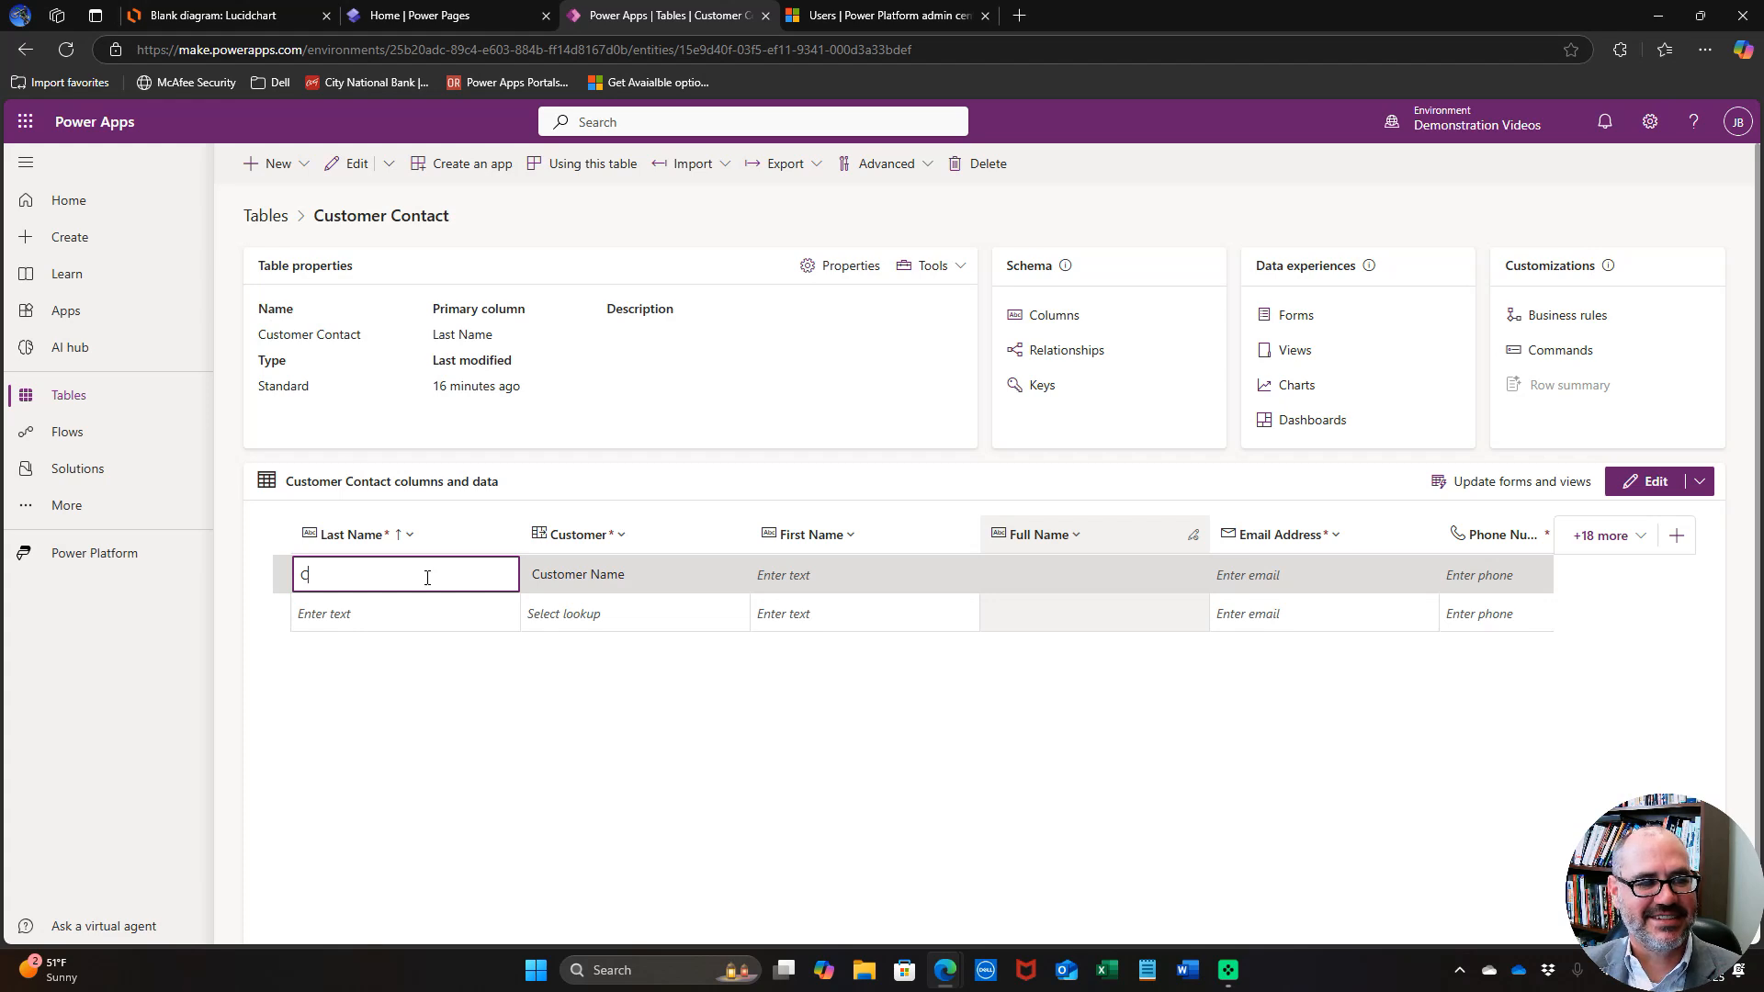
text(ontact)
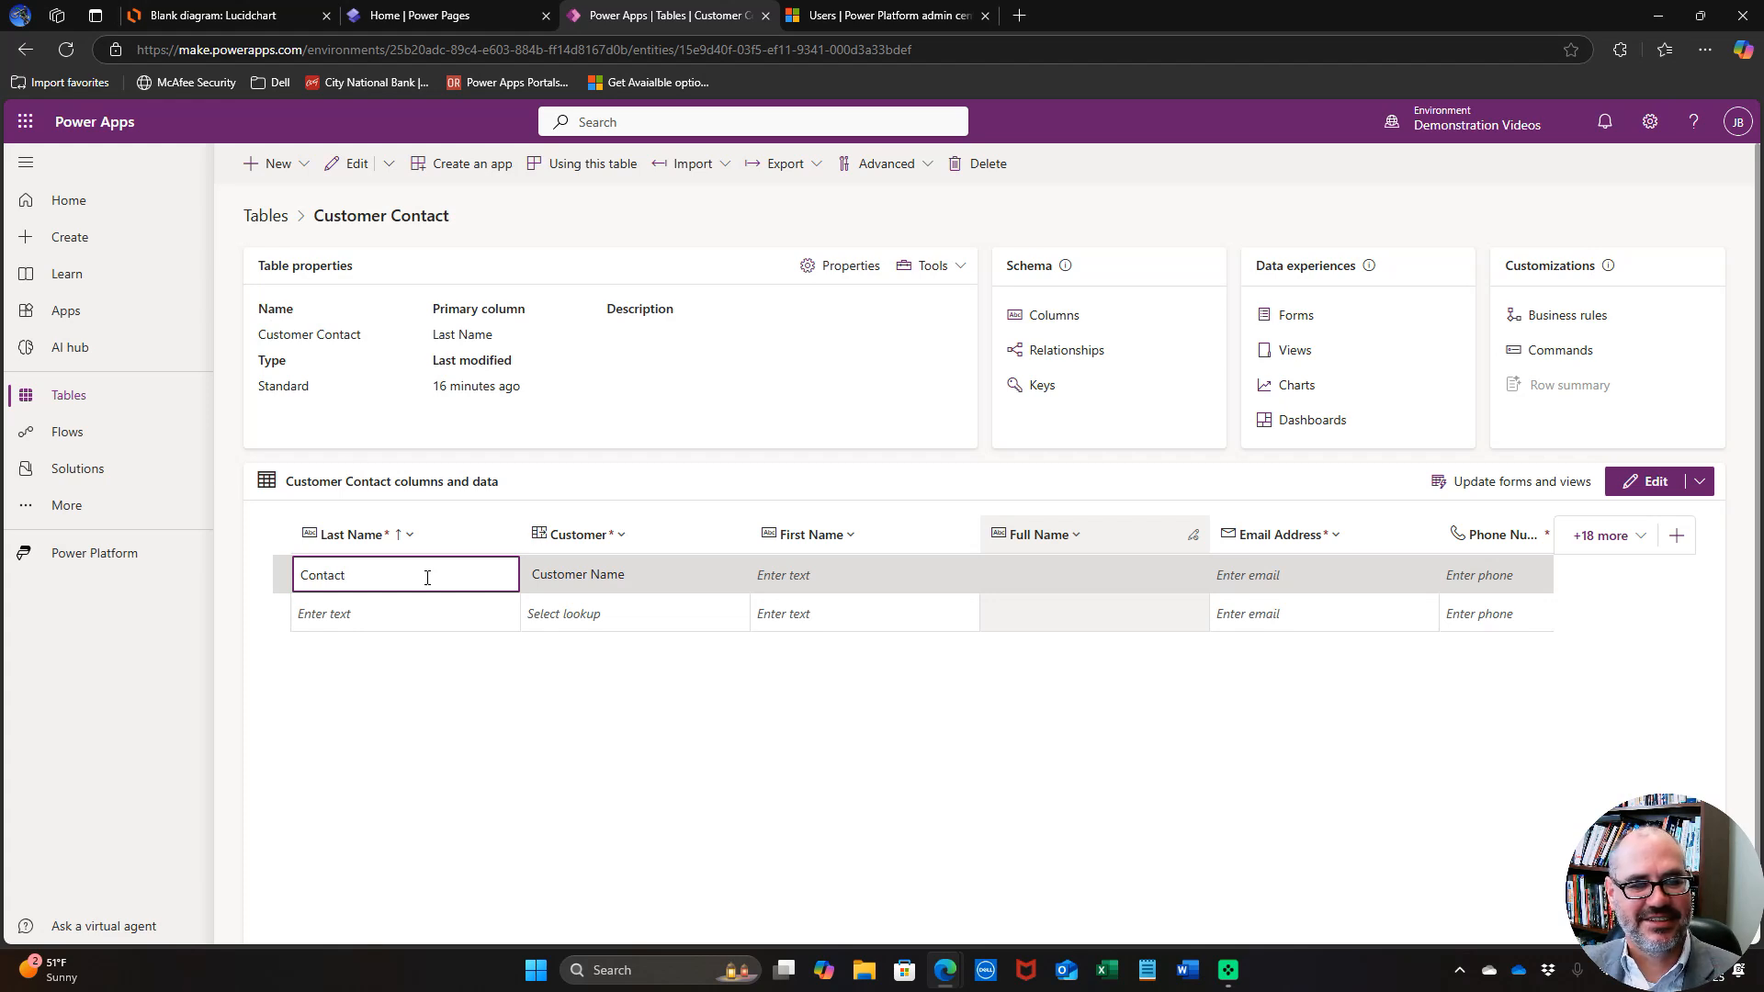
click(773, 577)
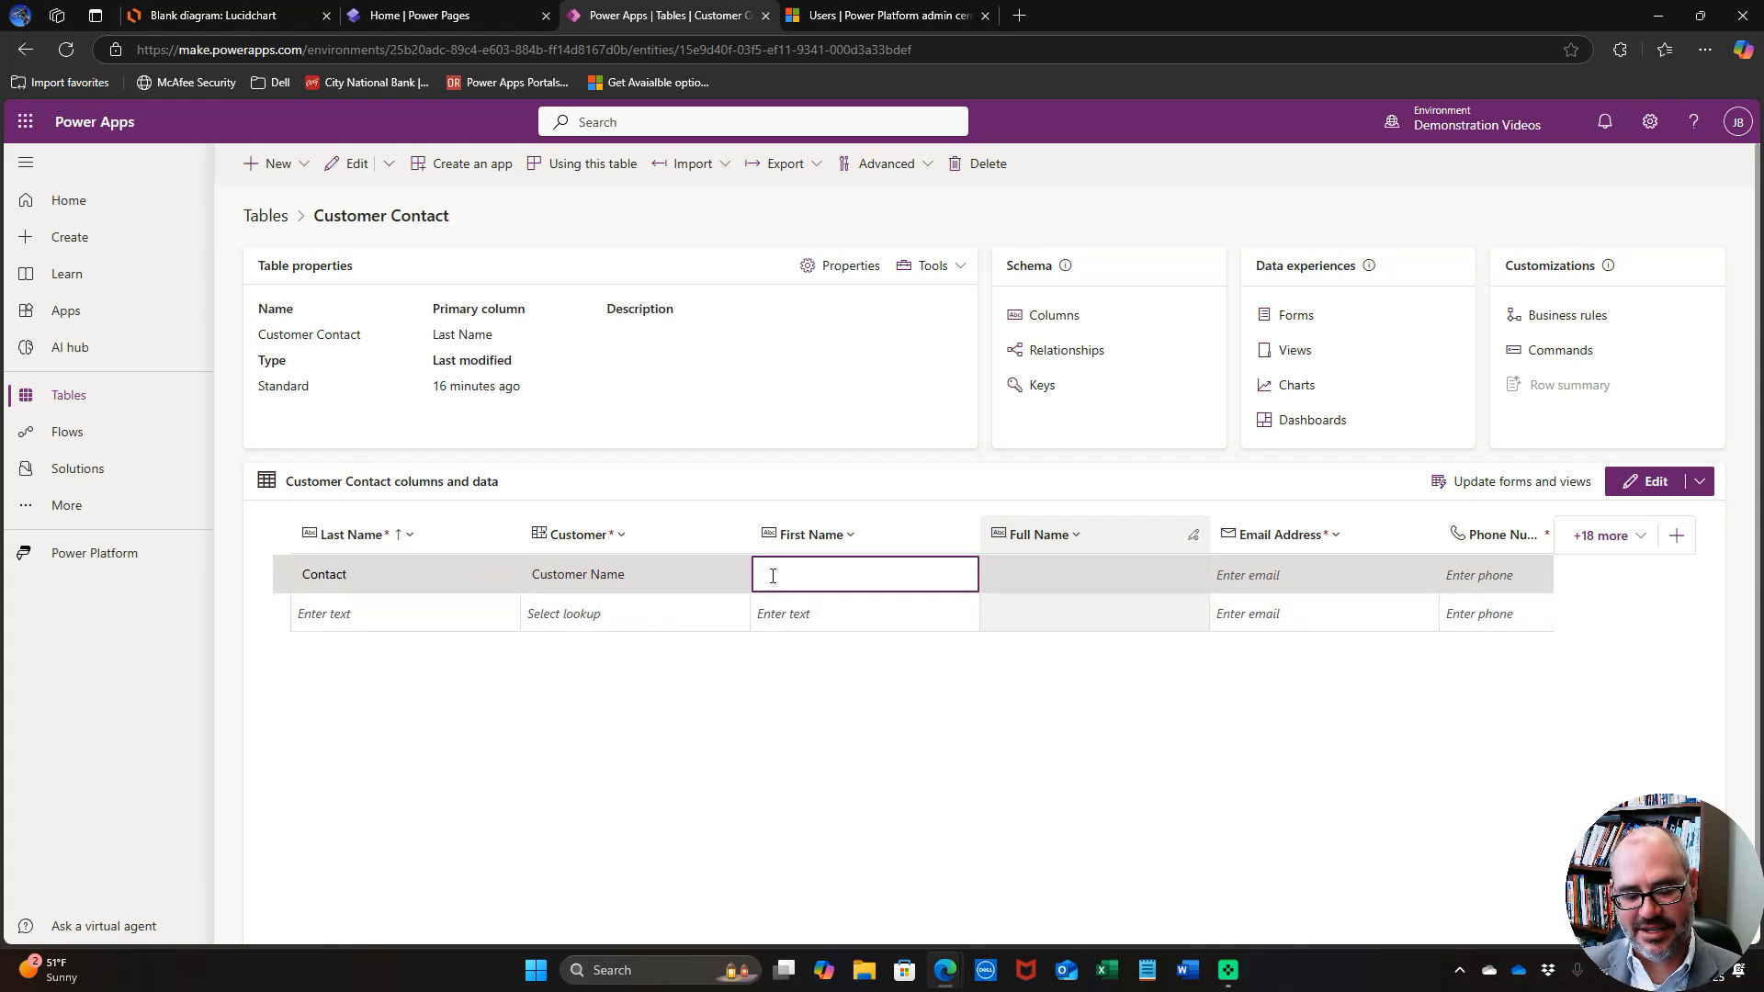
text(Sample)
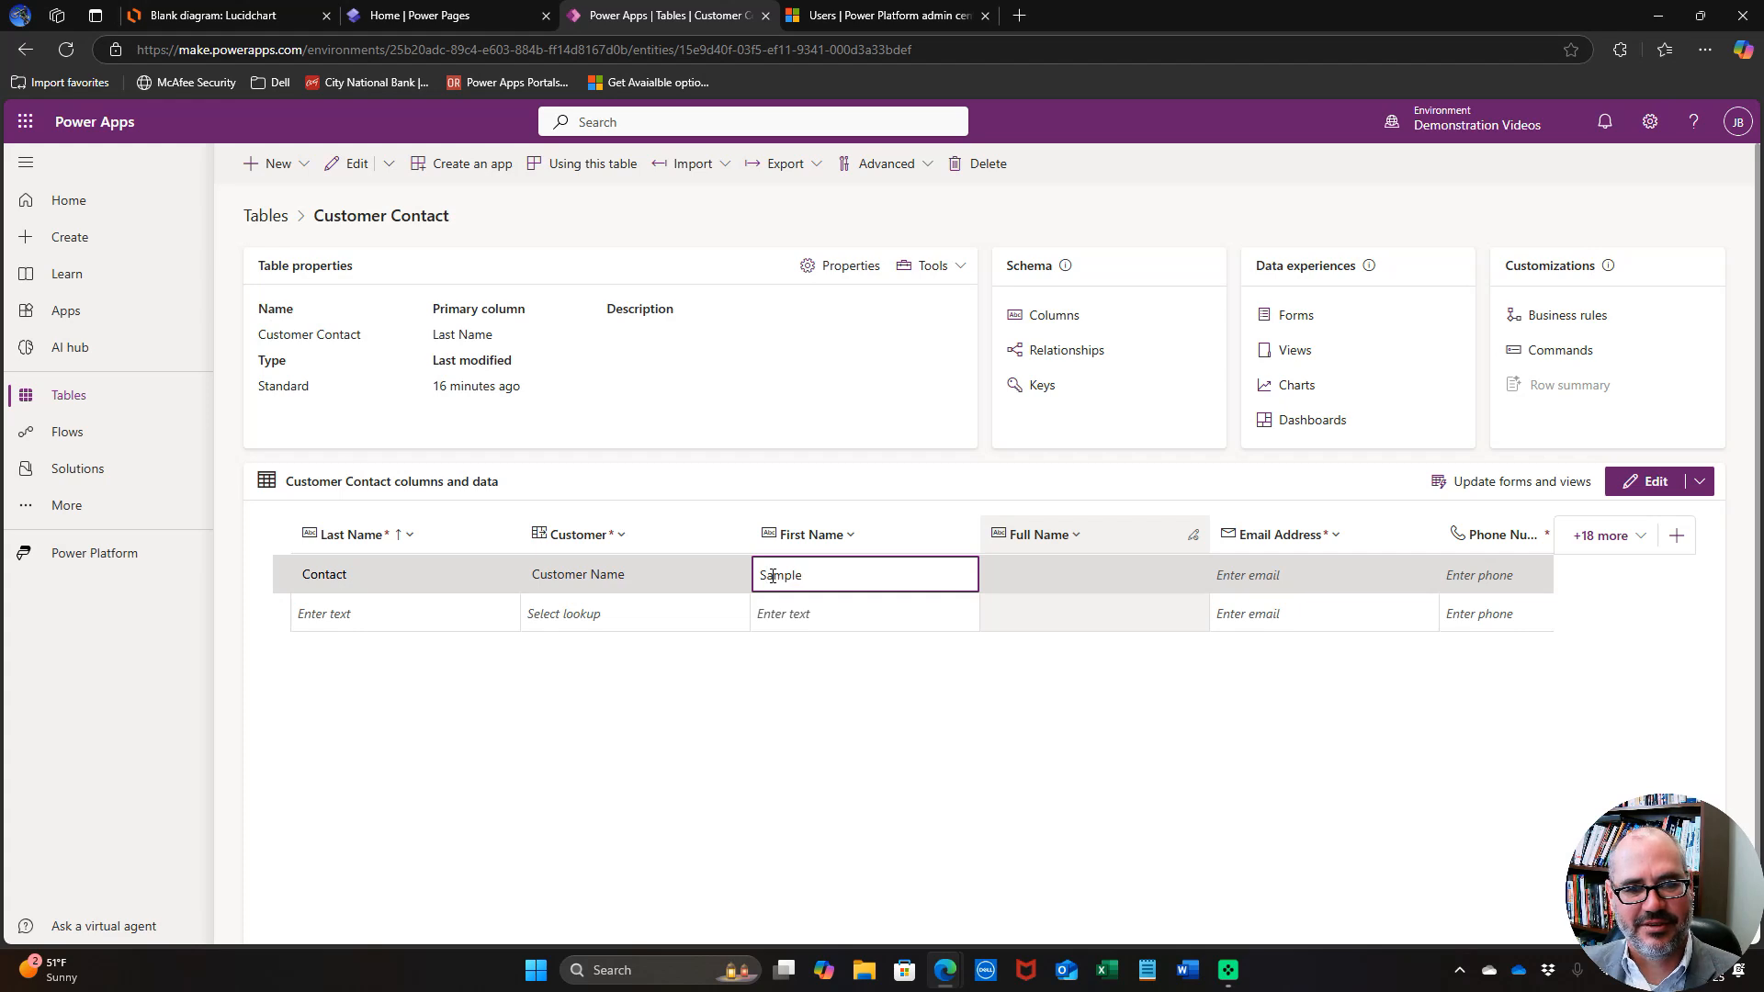
click(1033, 576)
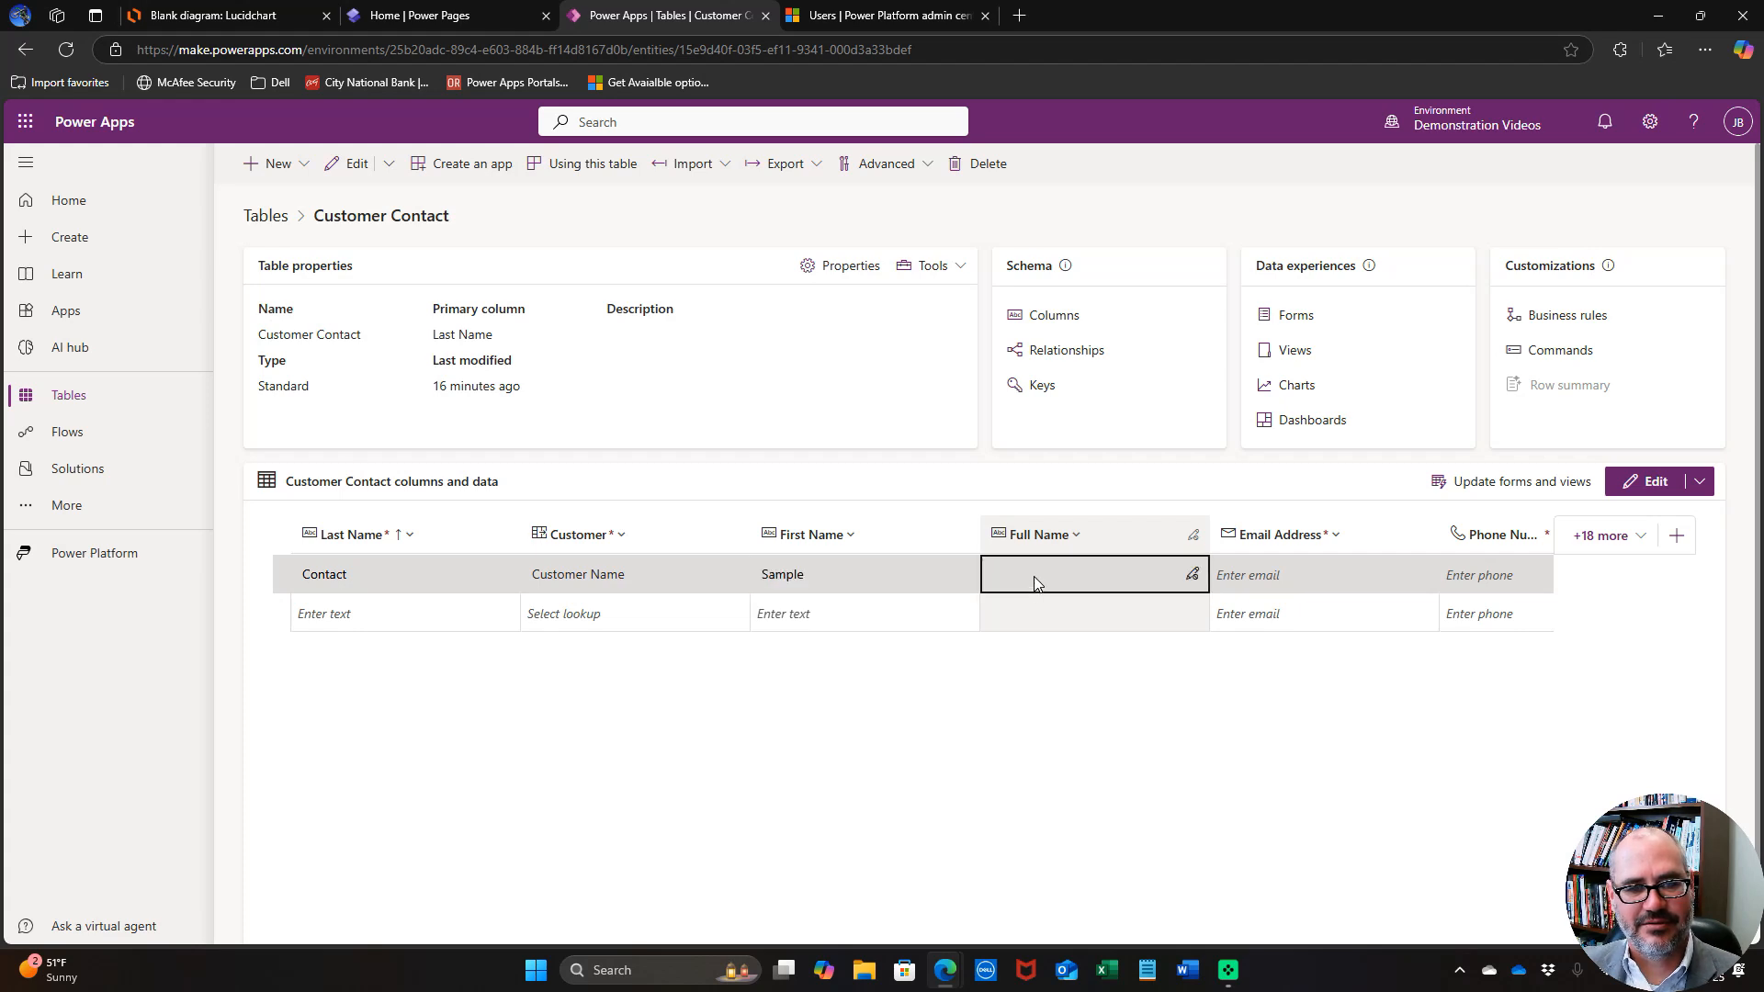
Enter the sample contact's email address and phone number, and leave the row to save the record.
click(1306, 579)
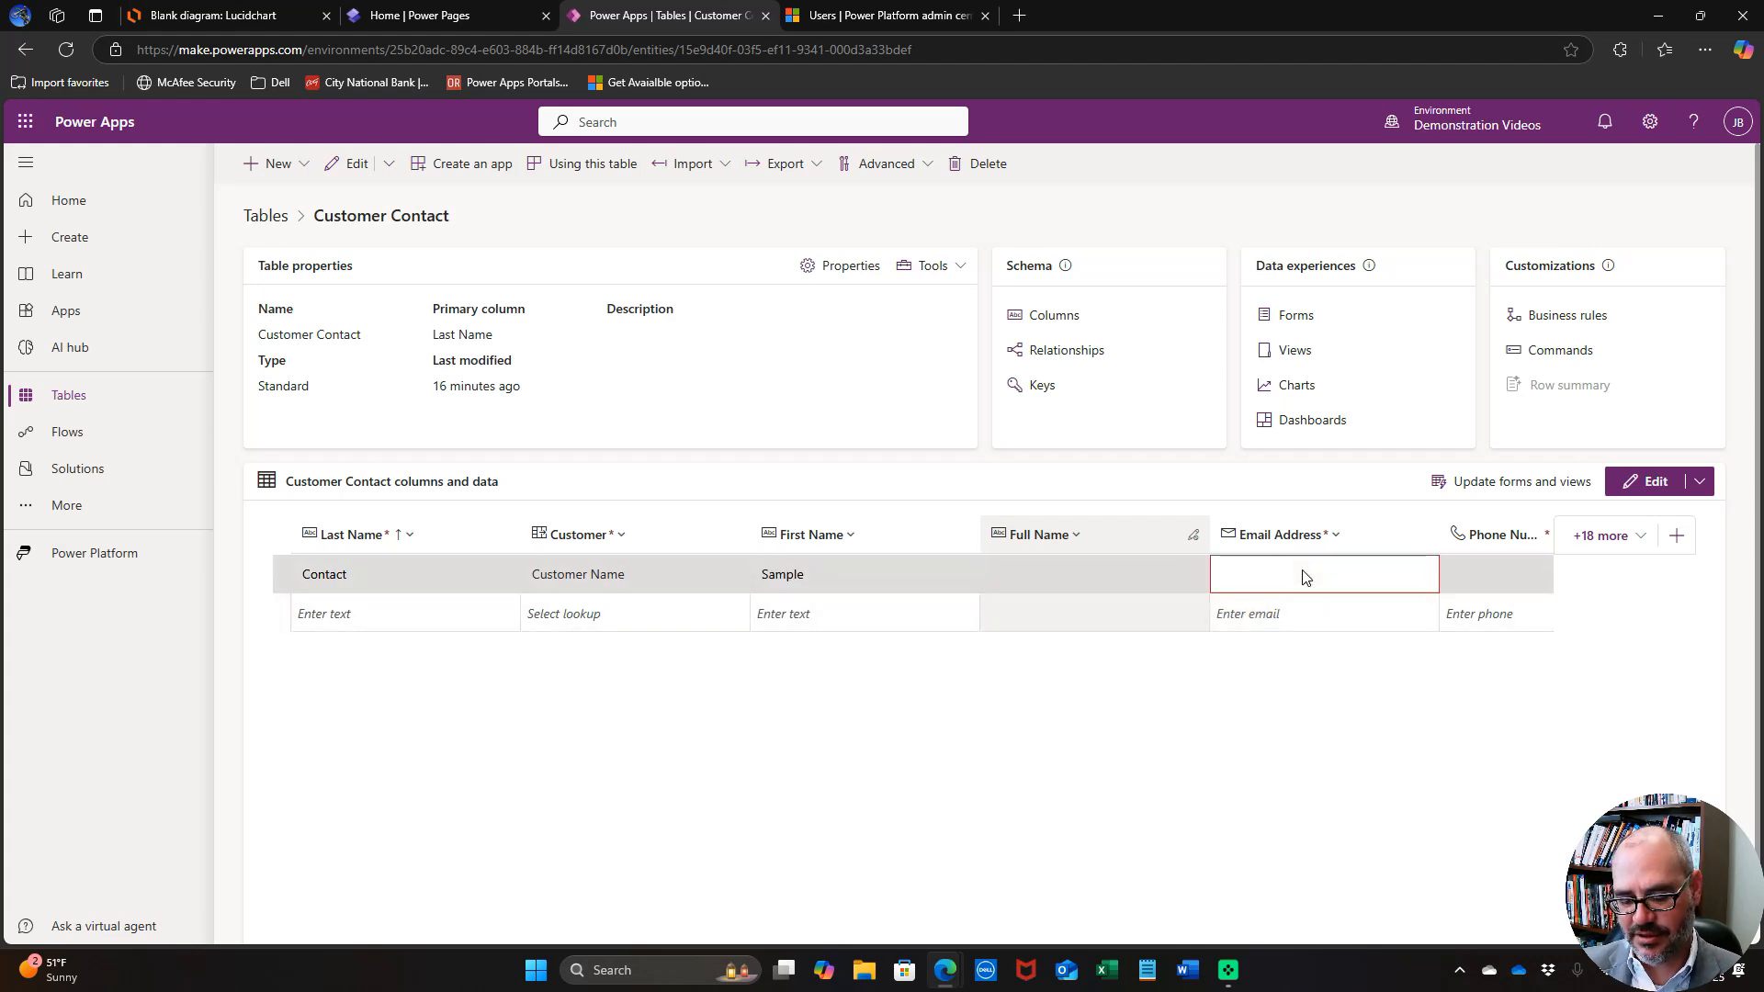
text(sam)
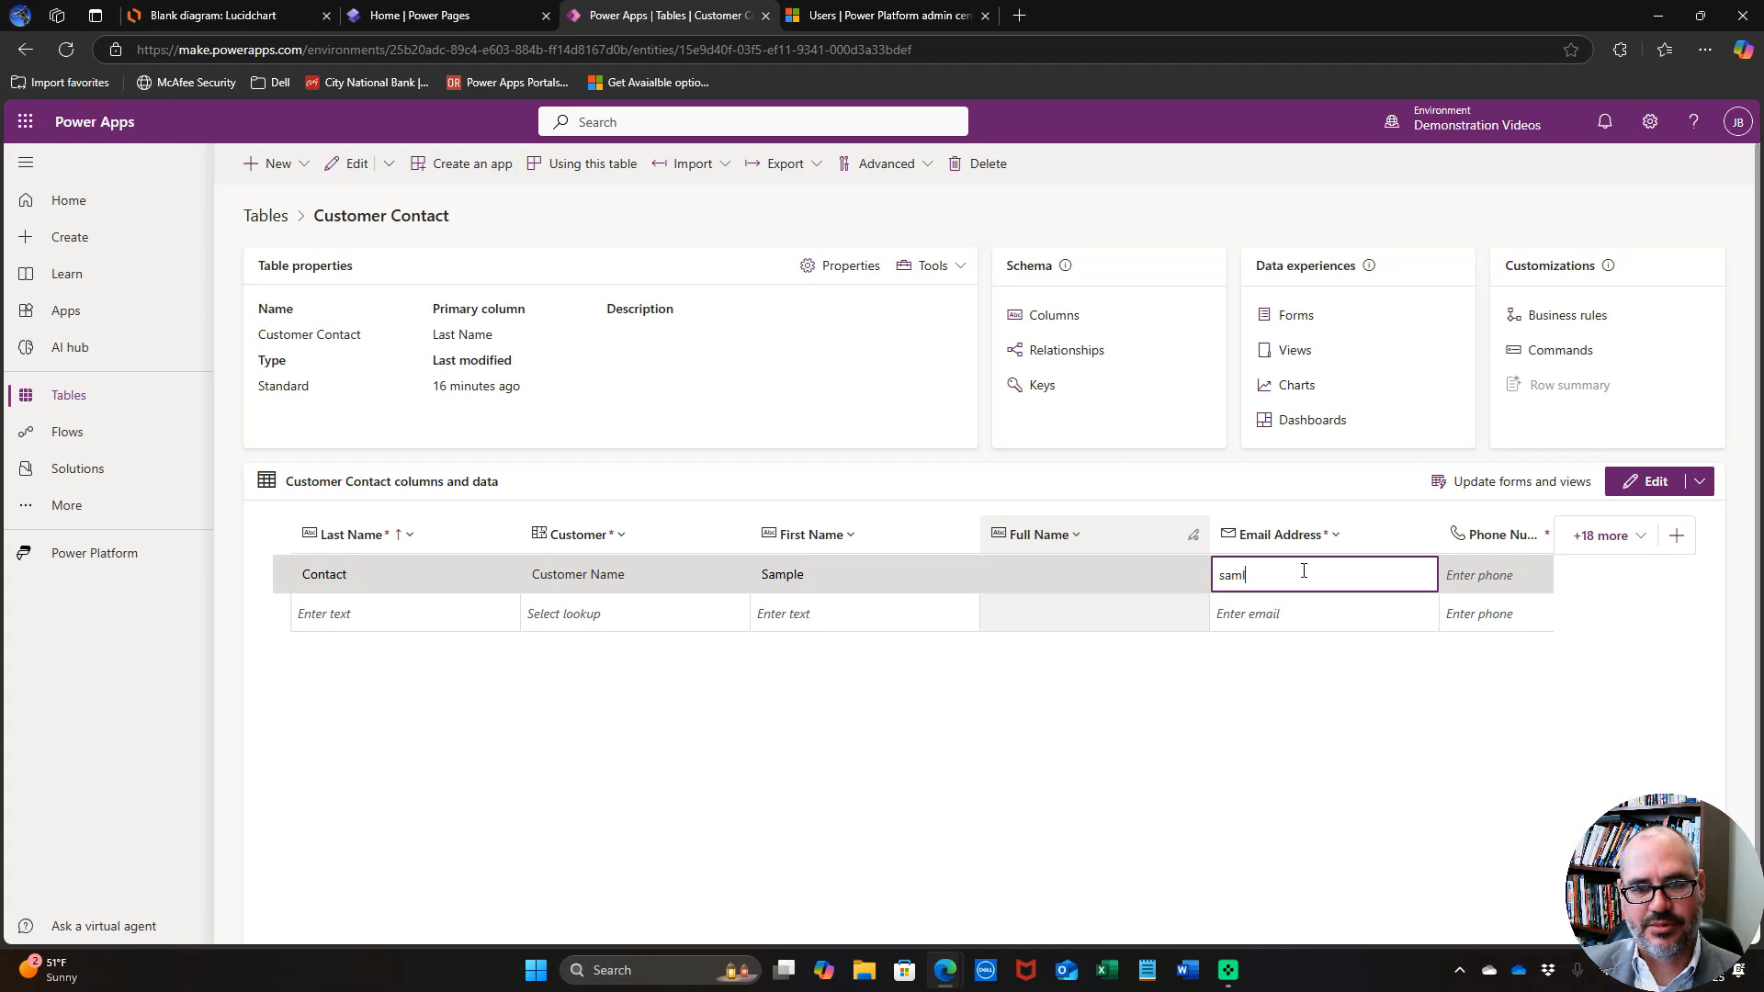
text(ple@)
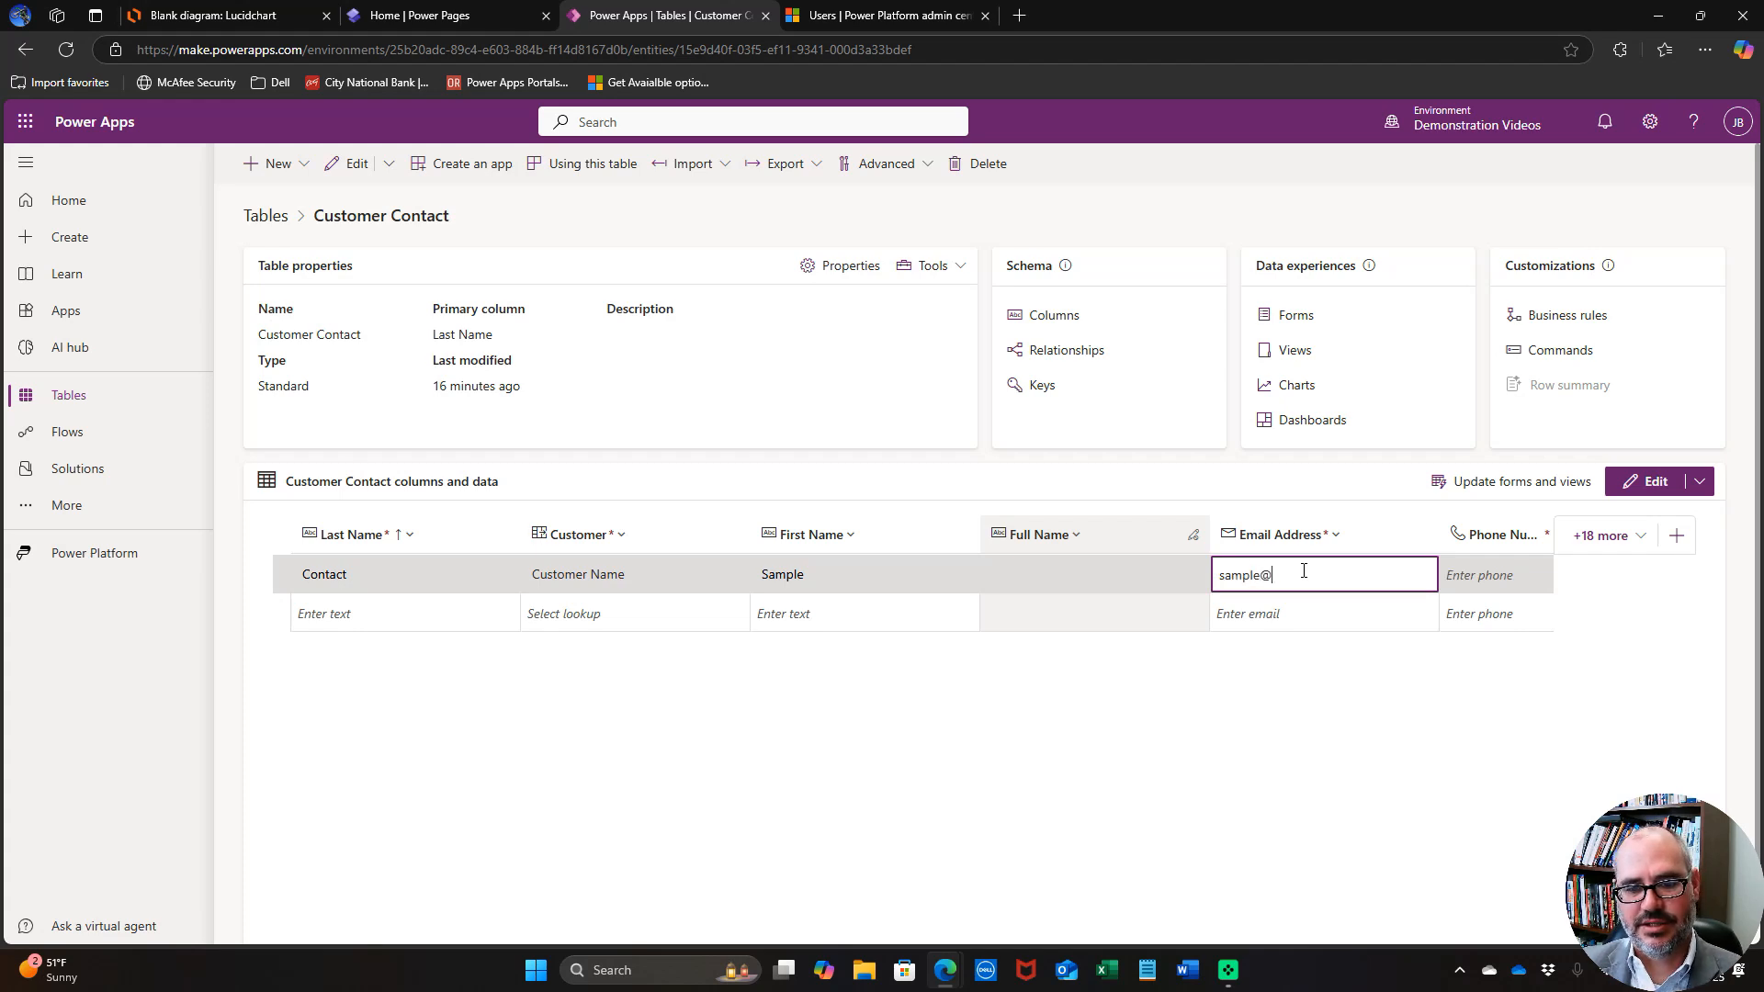
text(email.com)
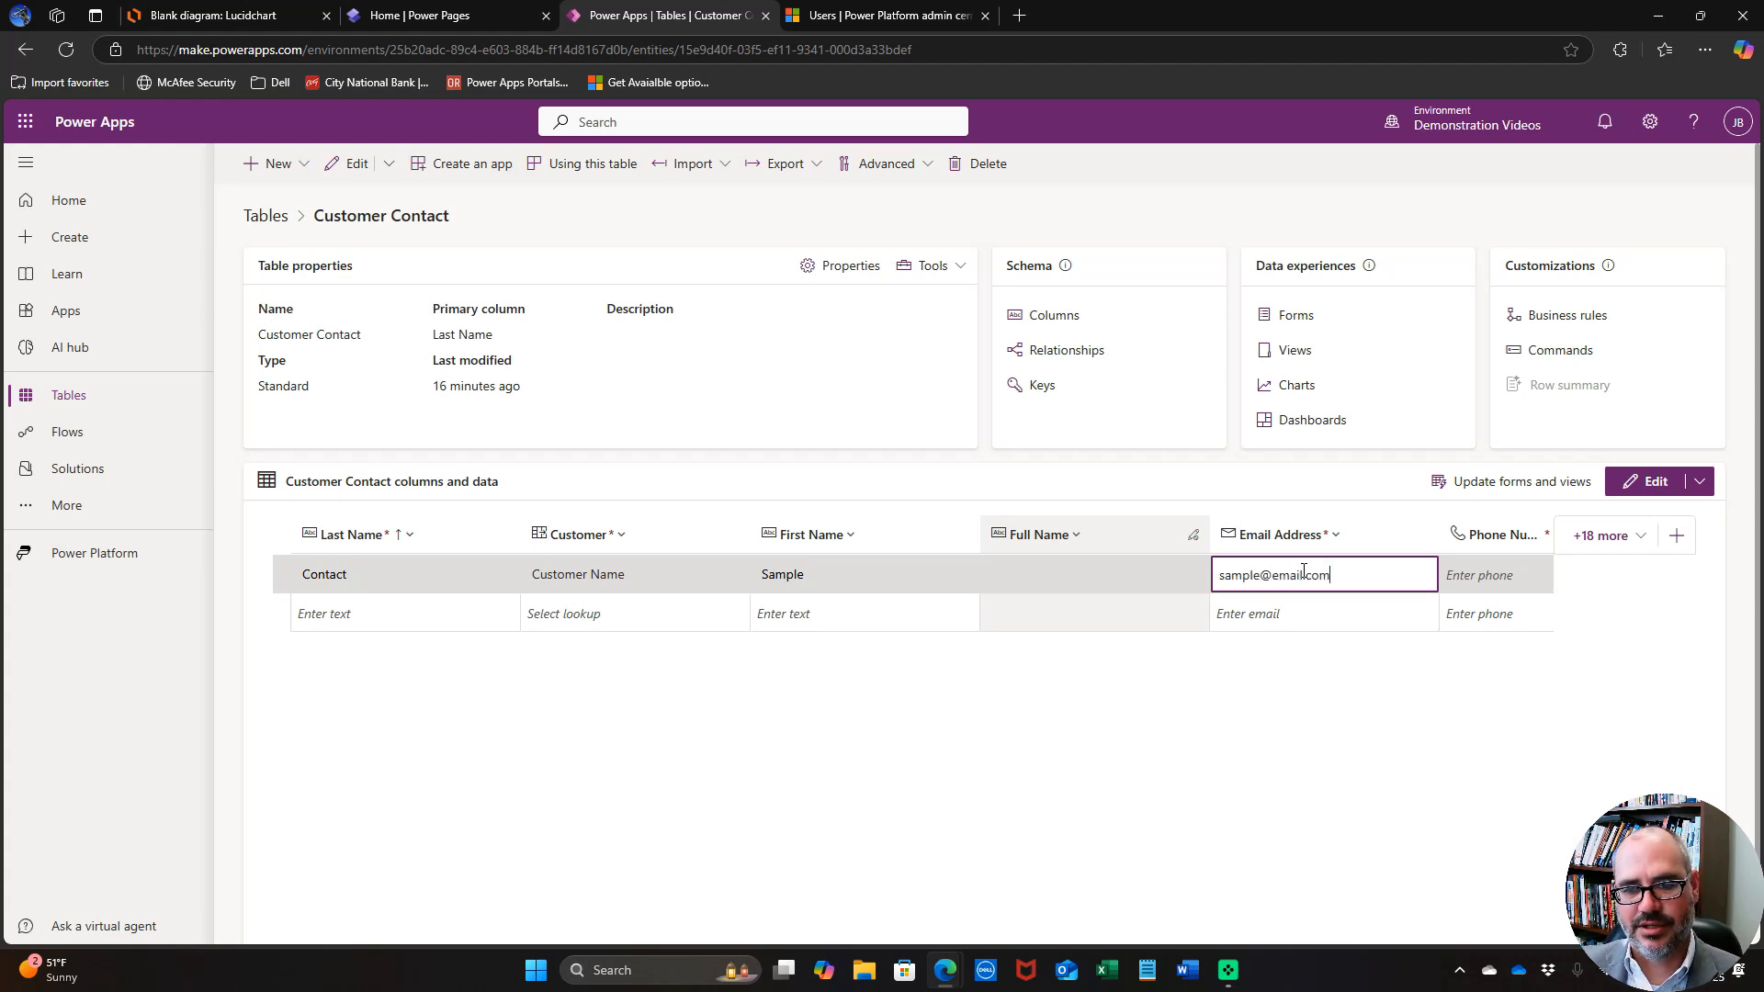
click(1508, 579)
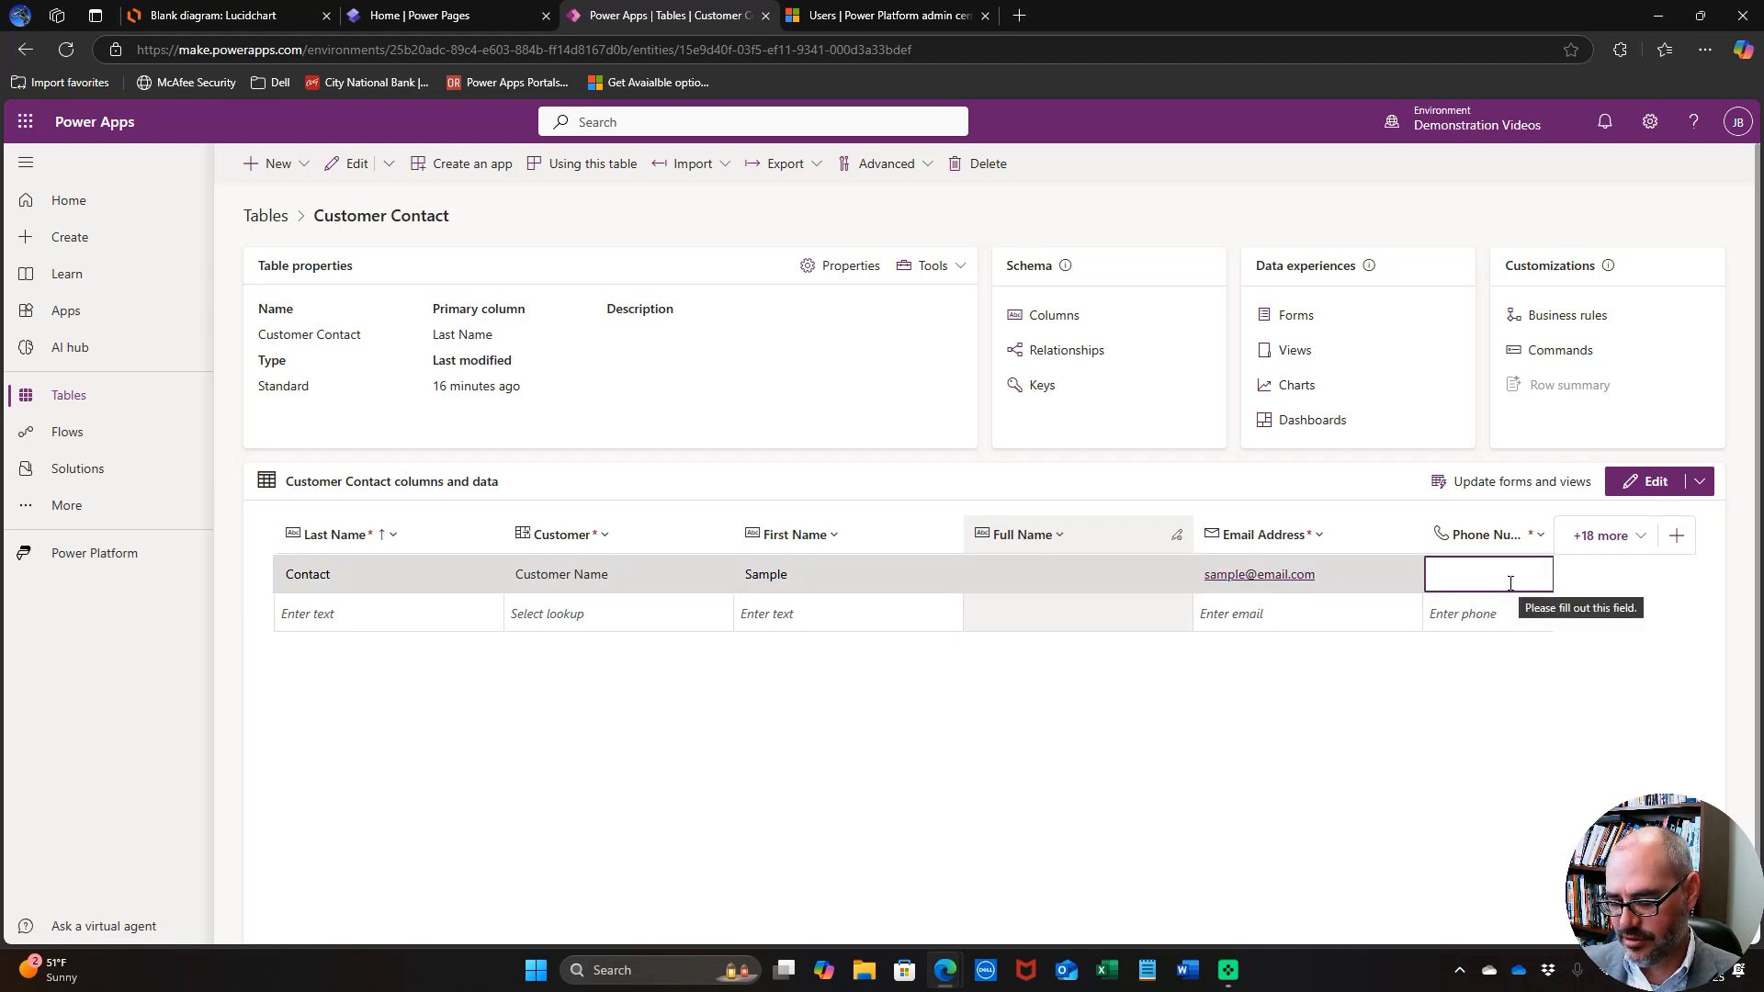
text(555-55)
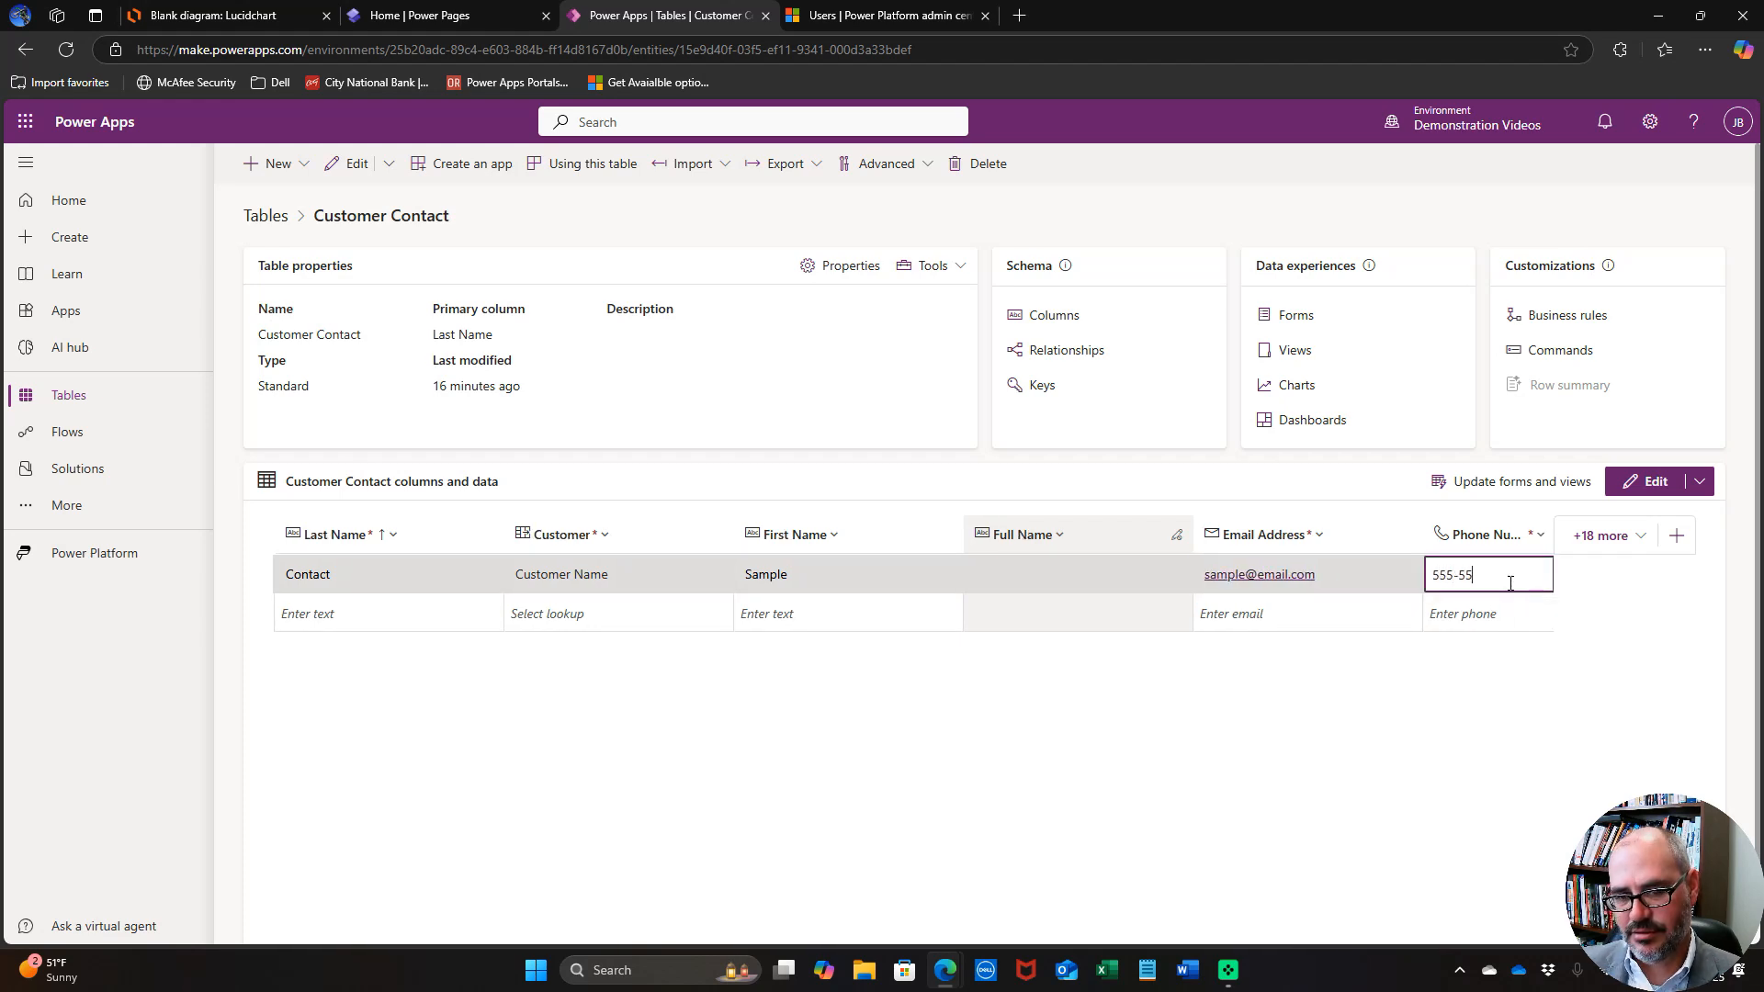
text(5-5555)
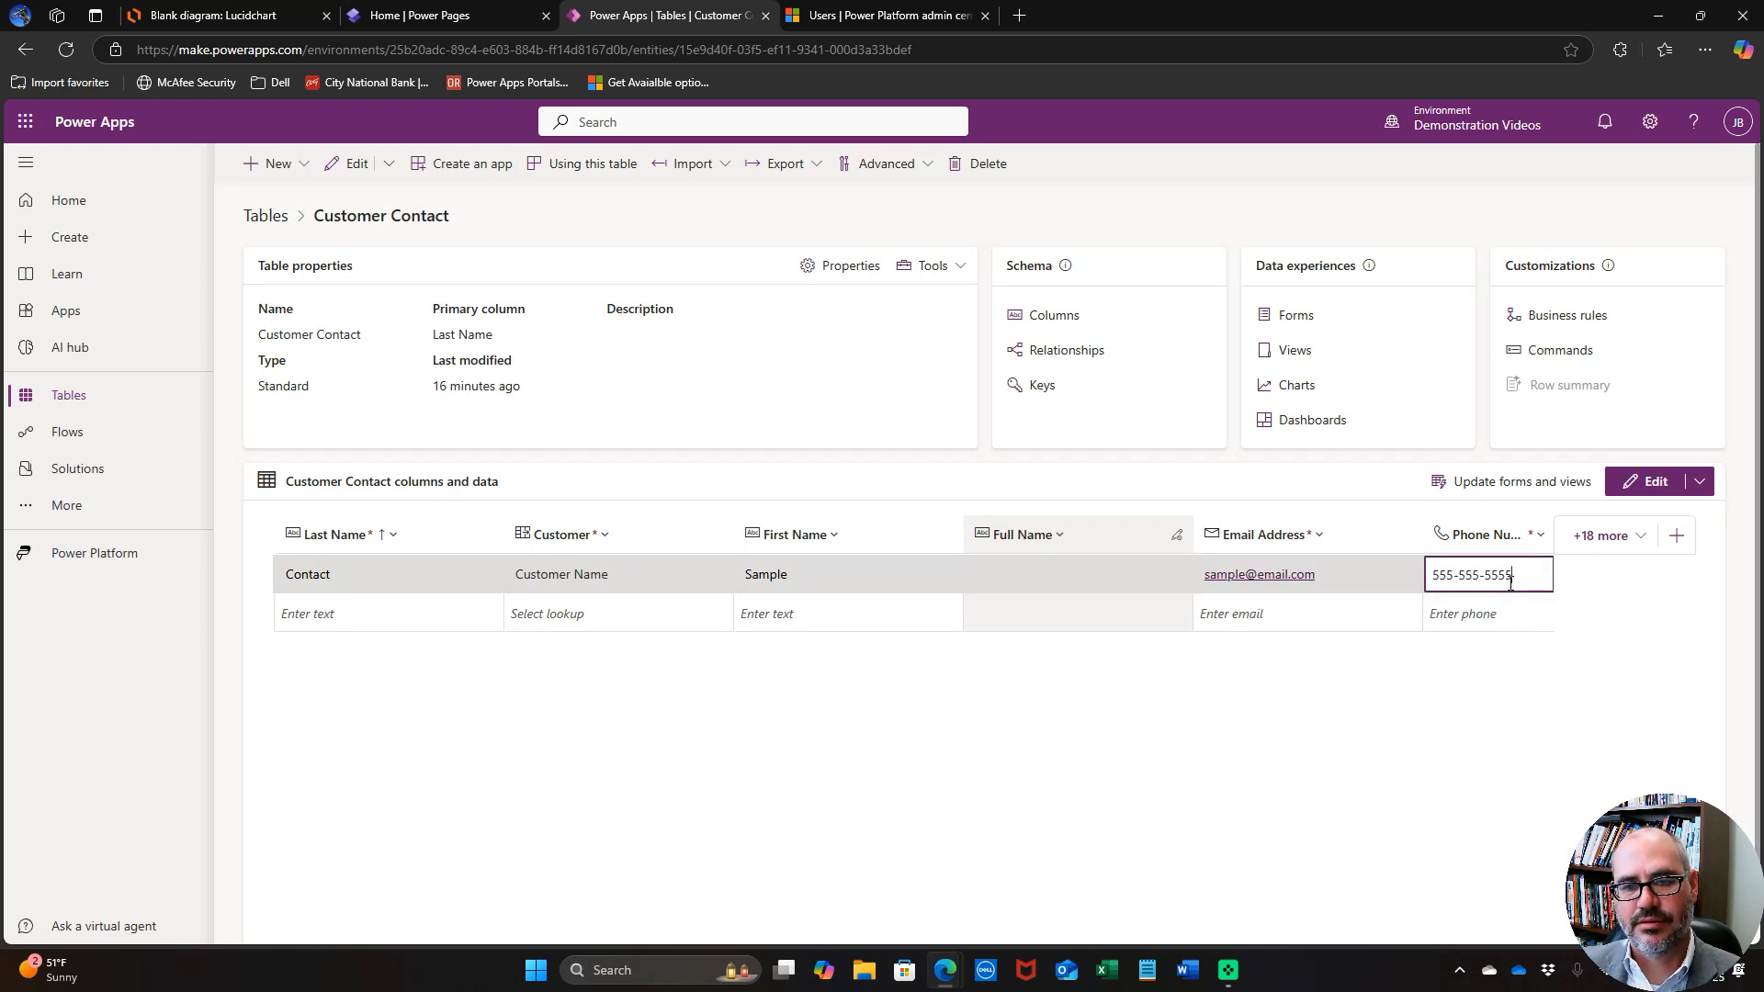
click(316, 619)
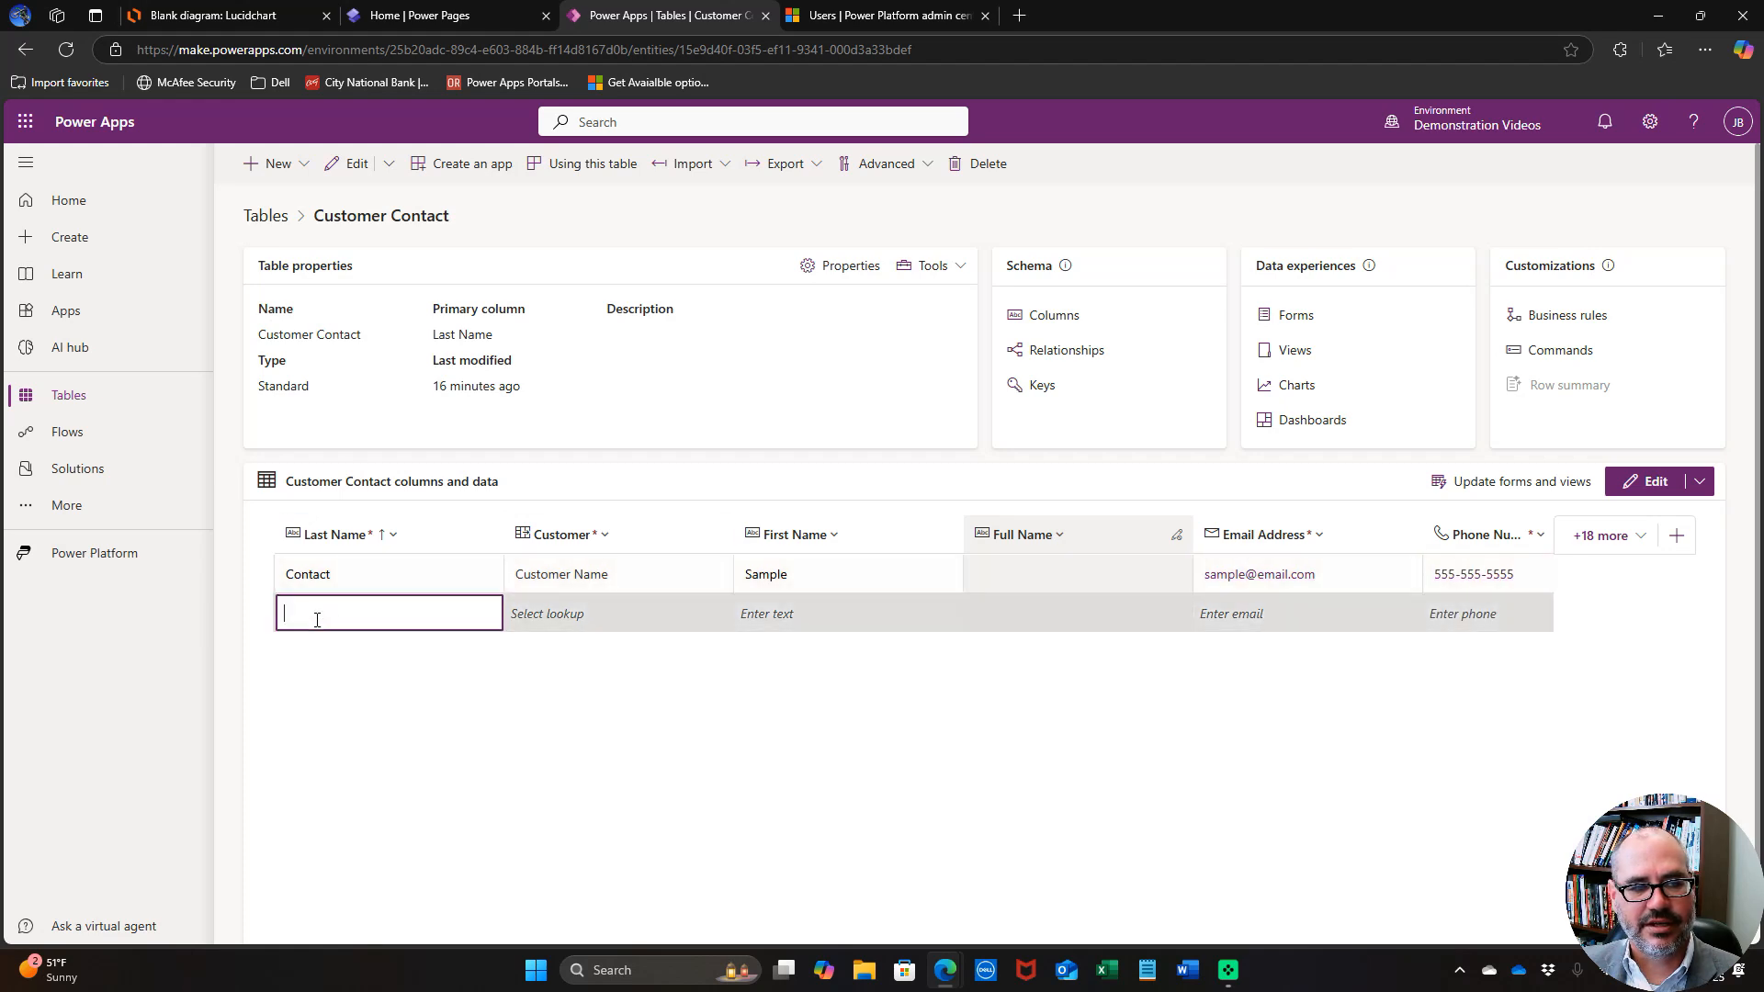